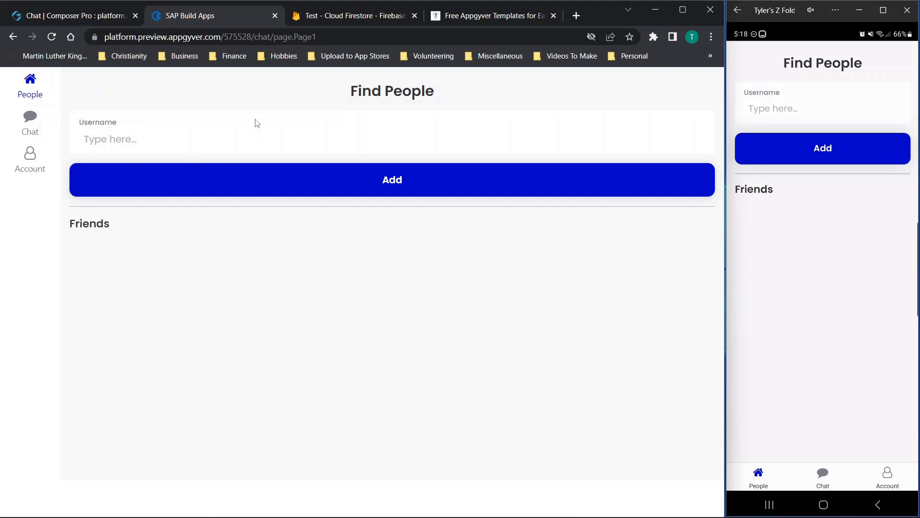
Reload the Cloud Firestore data view to check its collections and return to the chat app preview
click(349, 14)
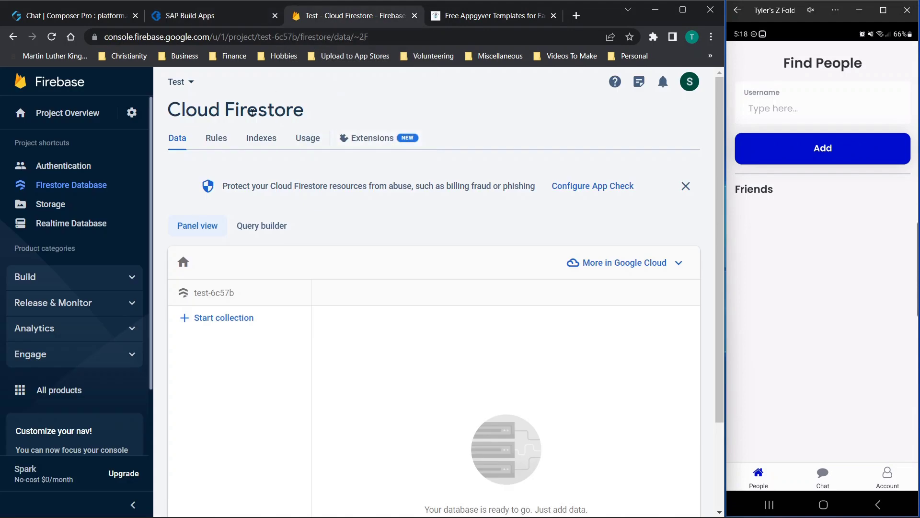
click(52, 37)
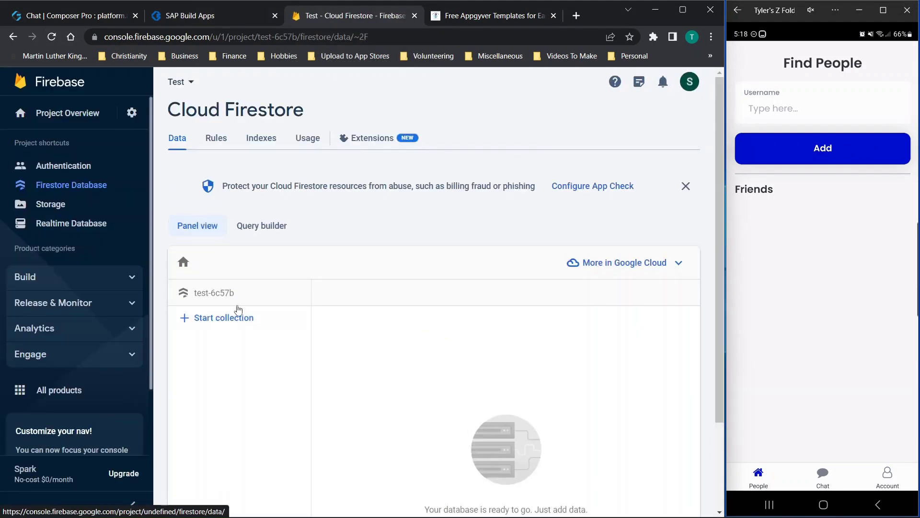
click(229, 17)
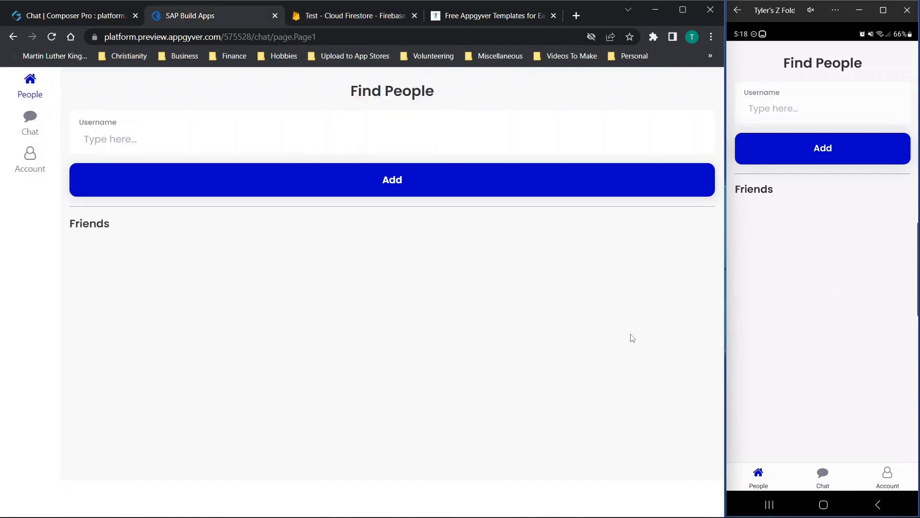
Look over the Free Apps download page on codelessfix.com and return to the chat app preview
click(479, 16)
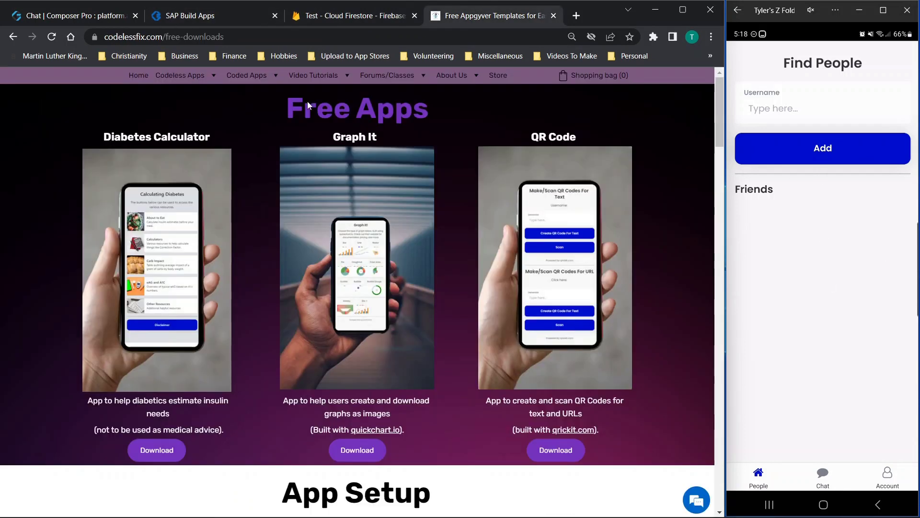
scroll(415, 331, down, 6)
scroll(415, 331, up, 6)
mouse_move(182, 75)
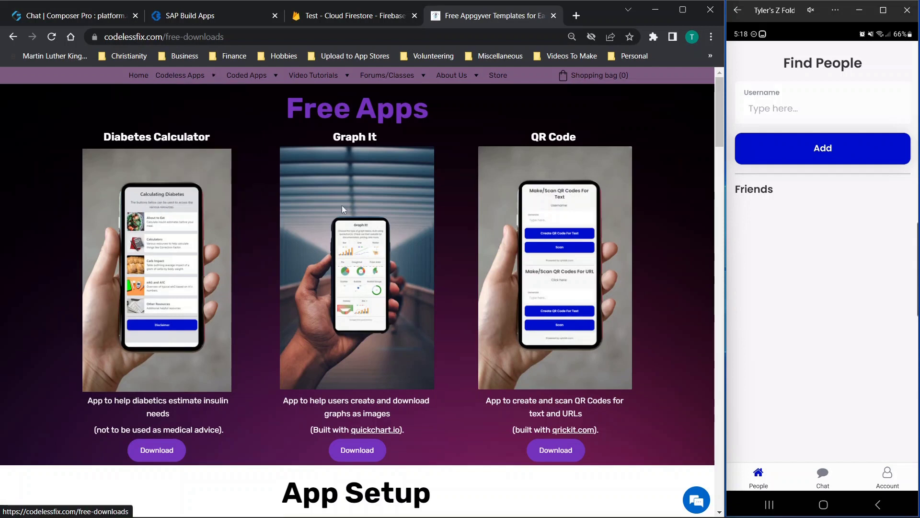
click(183, 17)
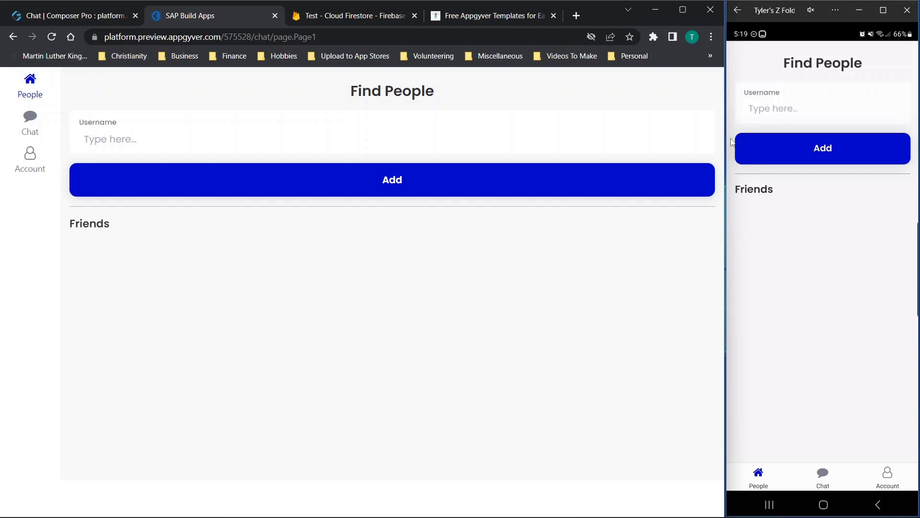
Open account setup in the browser and on the phone, and set the browser account's username to 123 after checking its availability
click(24, 167)
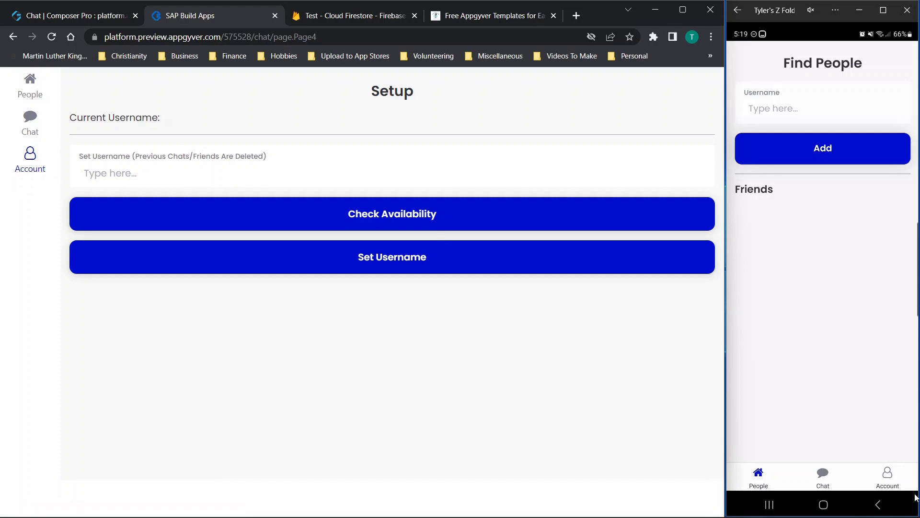
click(891, 479)
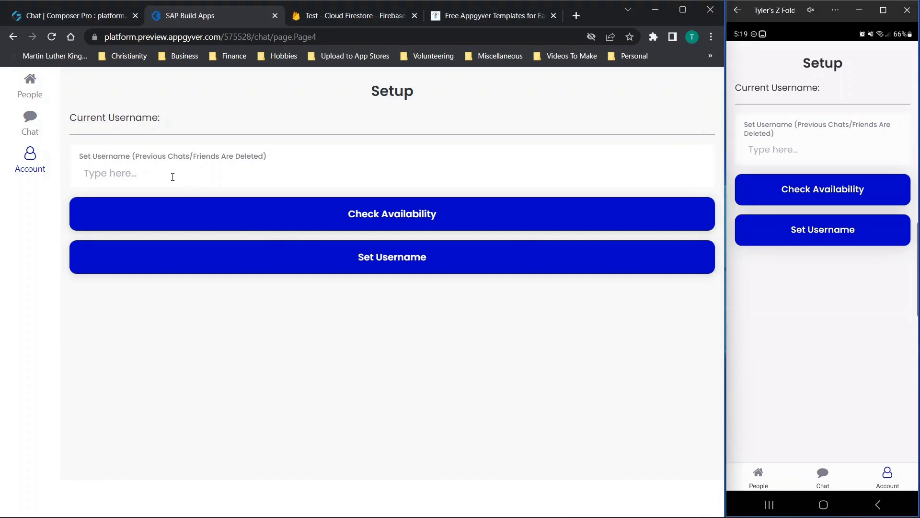
text(123)
click(374, 216)
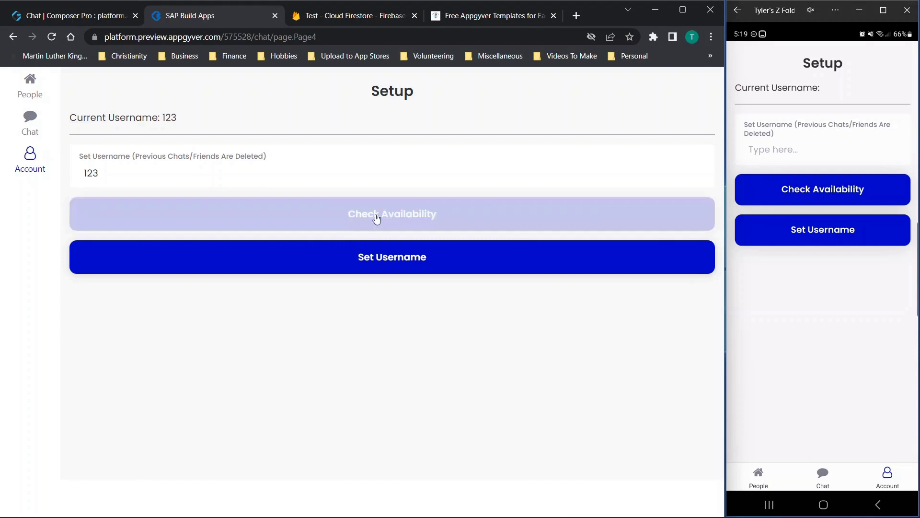
click(374, 267)
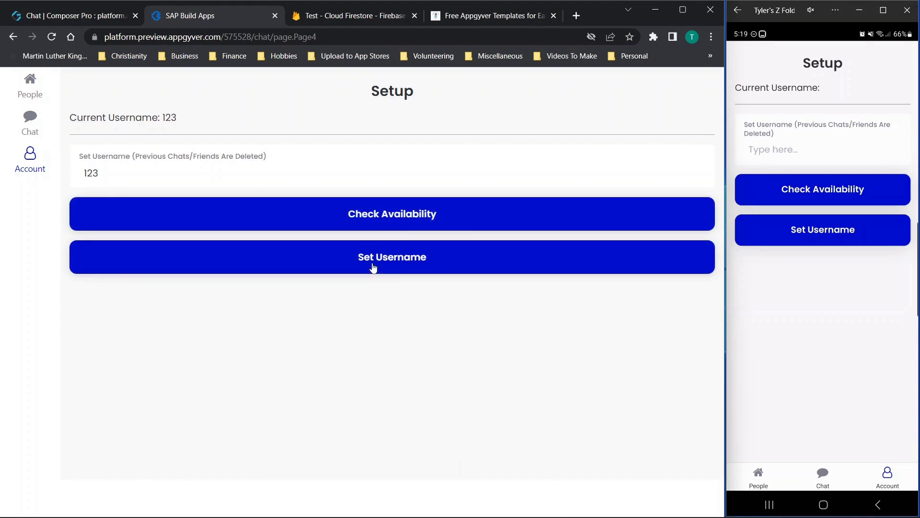
Try the duplicate username 123 on the phone by checking its availability and setting it
click(771, 152)
text(123)
click(815, 190)
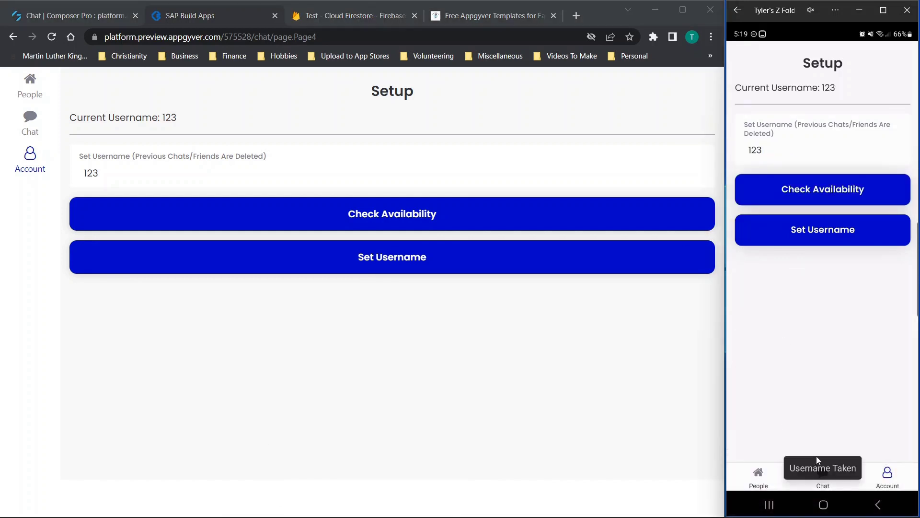
click(829, 226)
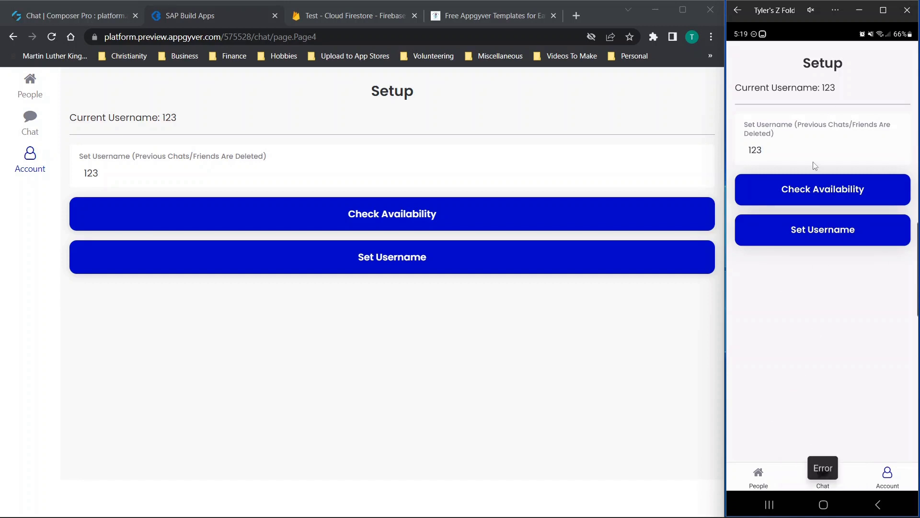
Change the phone account's username to 1234 and save it
click(788, 154)
text(4)
key(Return)
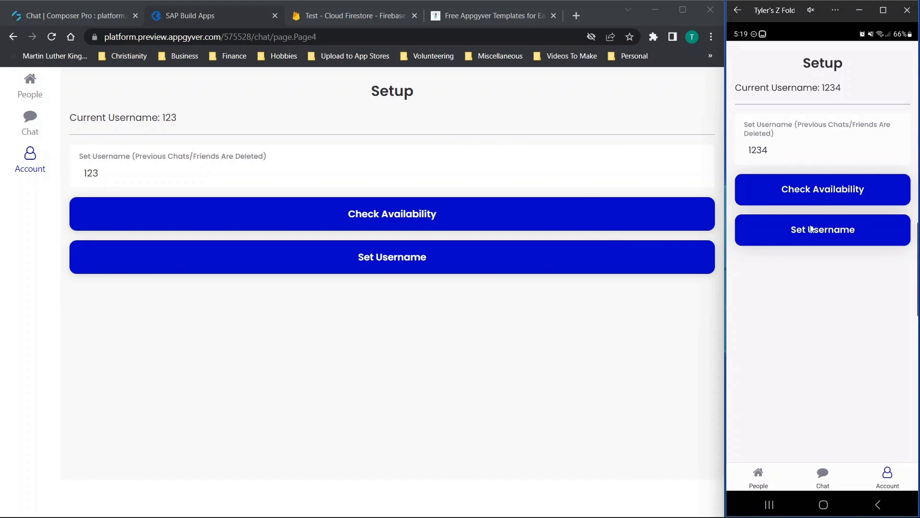
click(818, 232)
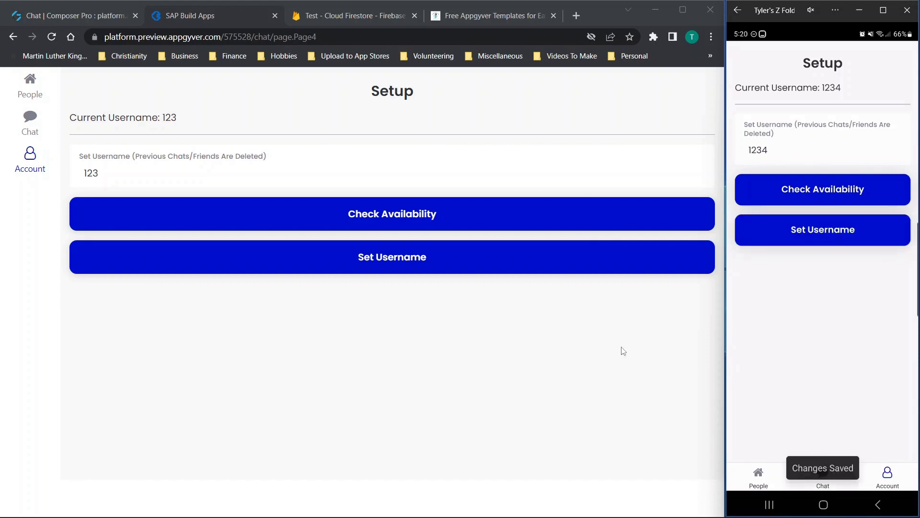
View the phone's Find People page and exit the Chat app to the phone's app list
click(758, 474)
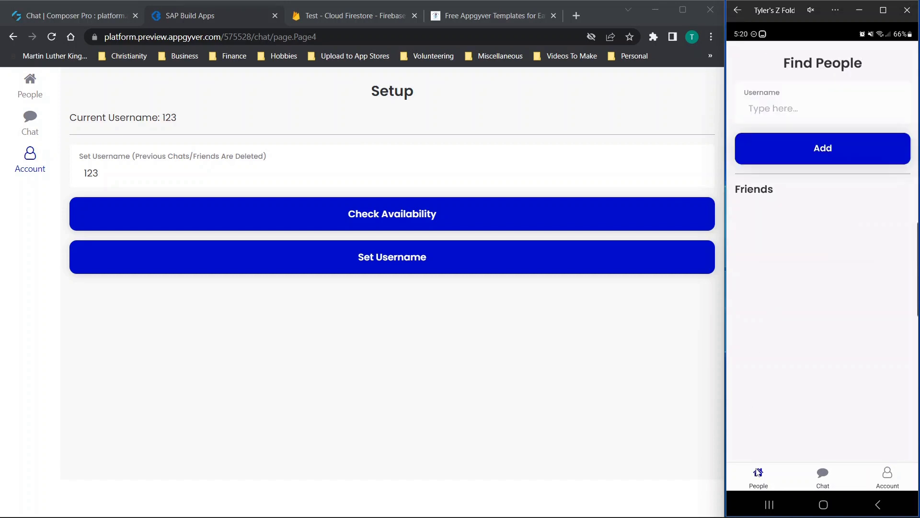
click(741, 15)
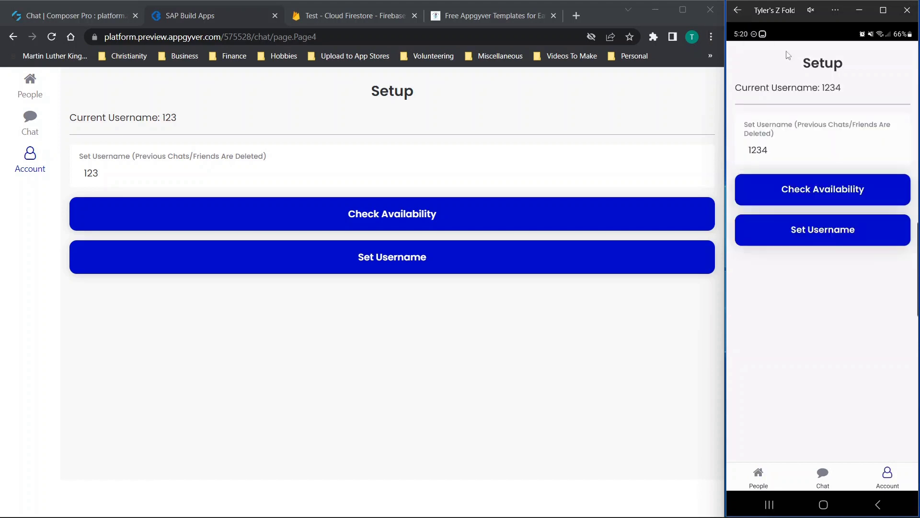
click(734, 14)
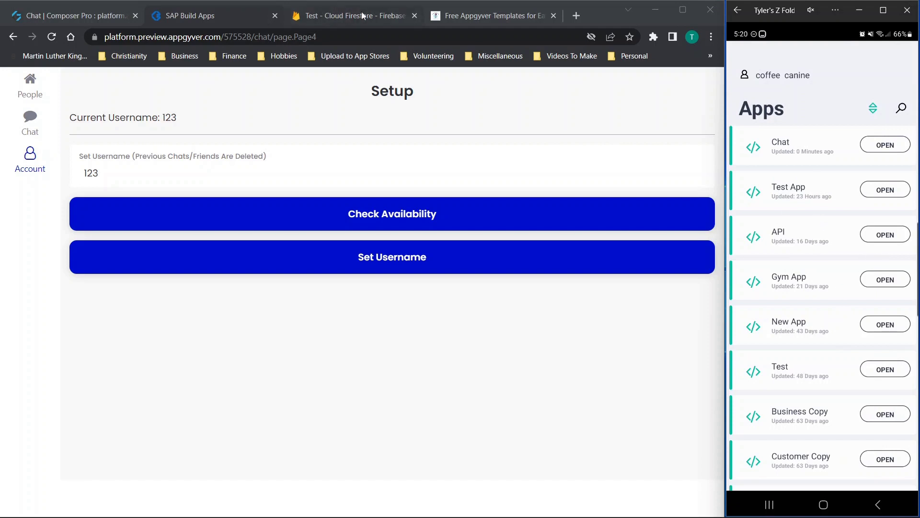
Add username 1234 as a friend on the Find People page in the browser preview
click(25, 85)
click(132, 140)
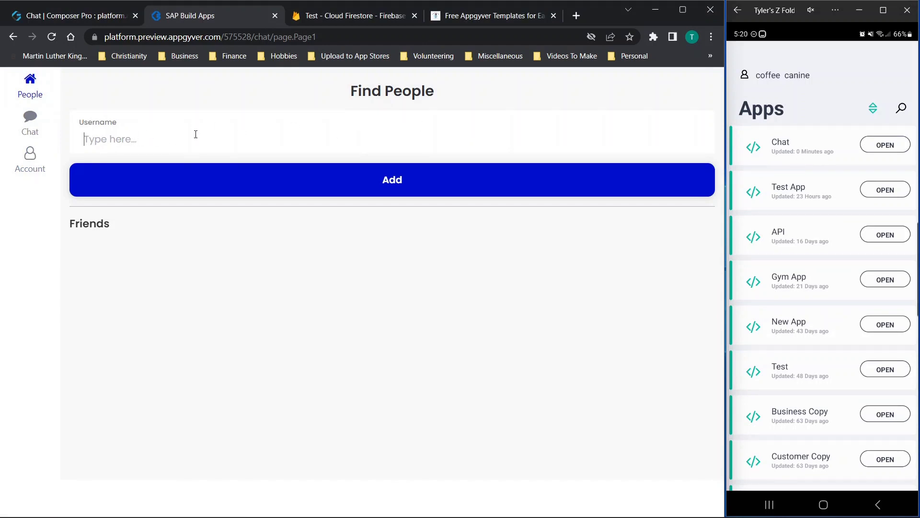
text(1234)
click(410, 182)
Reopen the Chat app on the phone, add username 123 as a friend, and exit to the app list
click(879, 149)
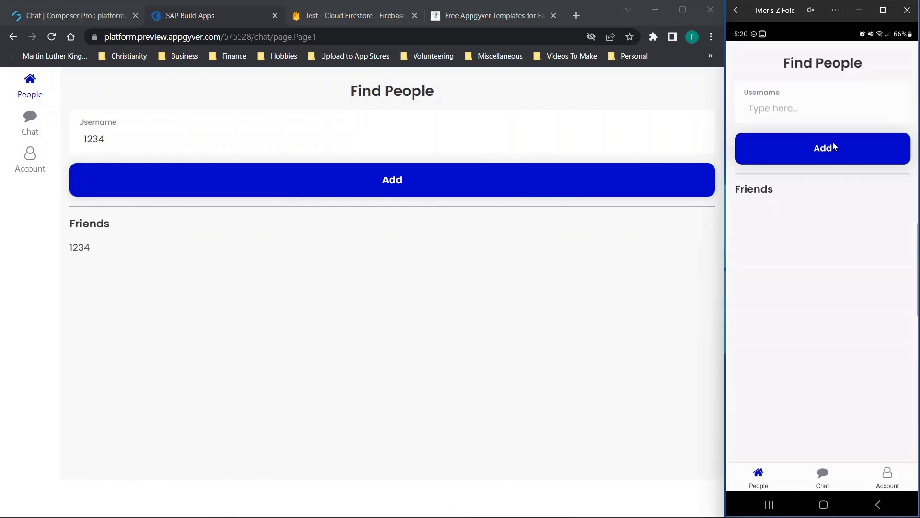
click(779, 123)
text(123)
click(814, 144)
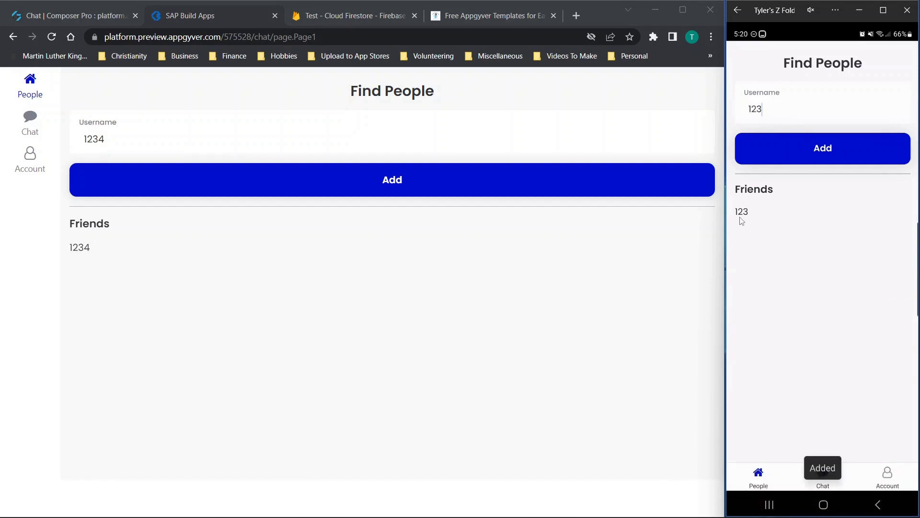
click(739, 11)
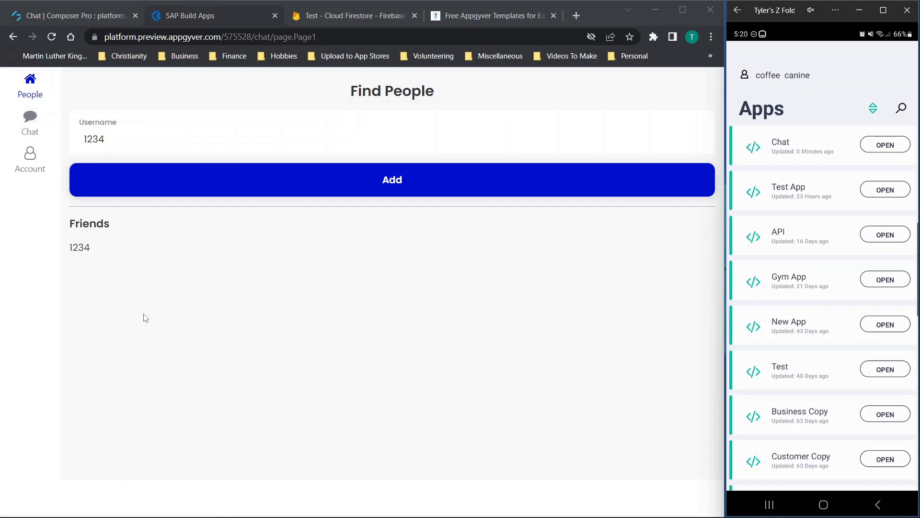
Start a chat with friend 1234 in the browser preview and send the message "Hey!"
click(79, 248)
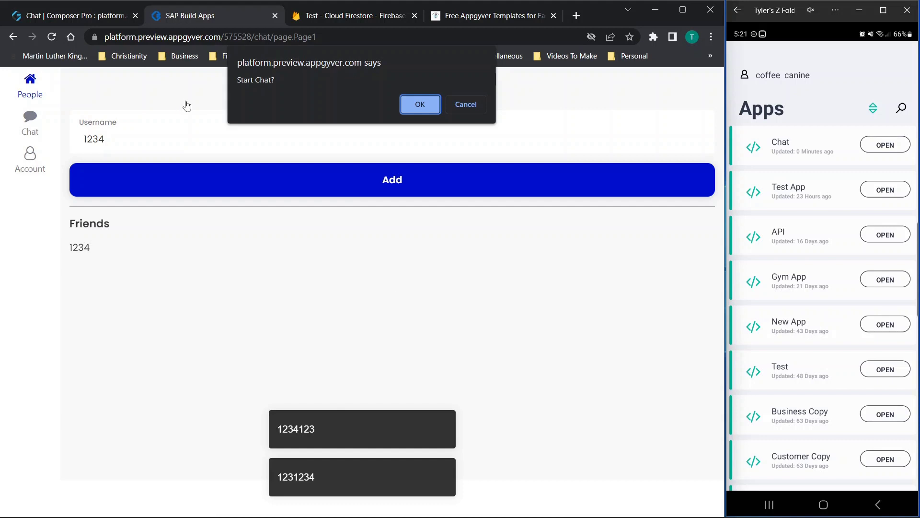
click(406, 105)
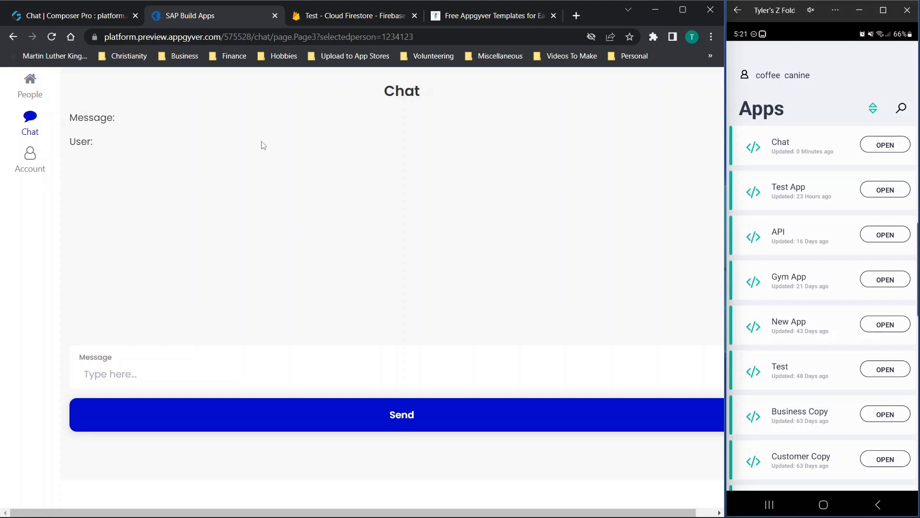
click(130, 377)
text(Hey!)
click(353, 419)
Reload the Cloud Firestore data and examine the documents in the profiles and profiledetails collections
click(327, 18)
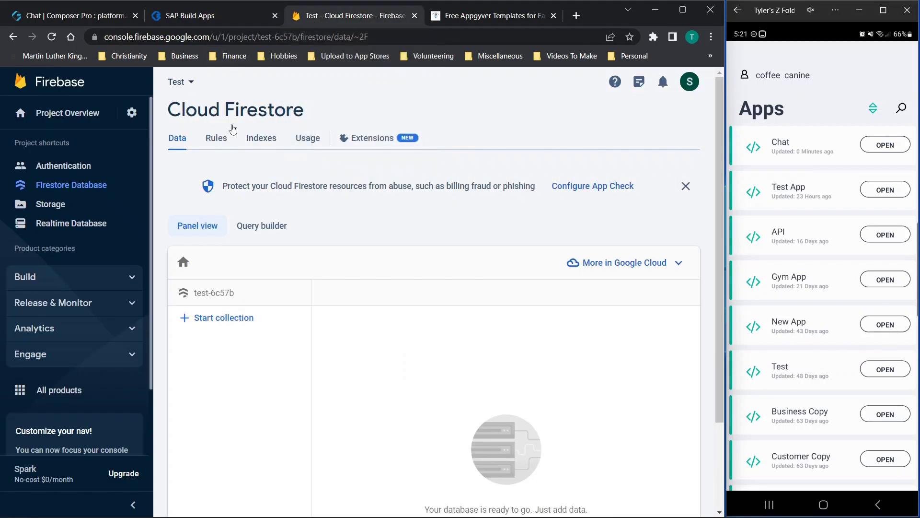
click(51, 37)
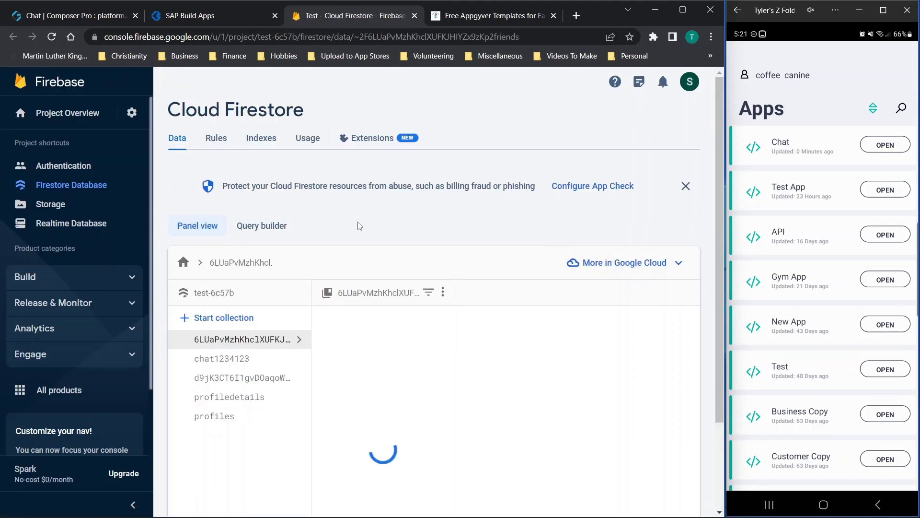
click(228, 420)
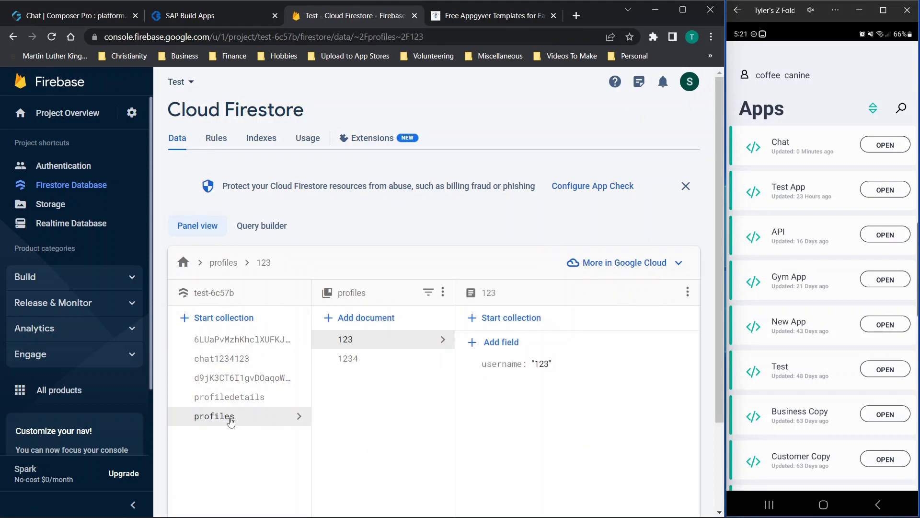
click(241, 406)
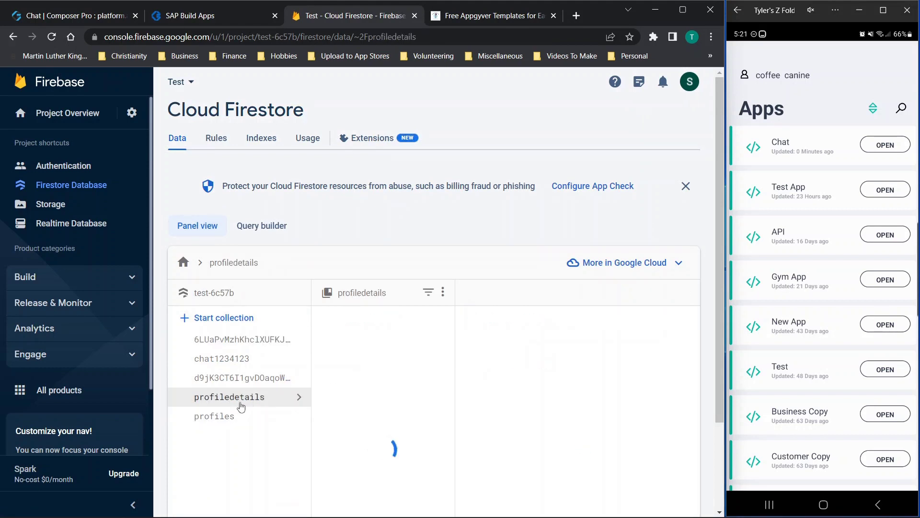
click(391, 363)
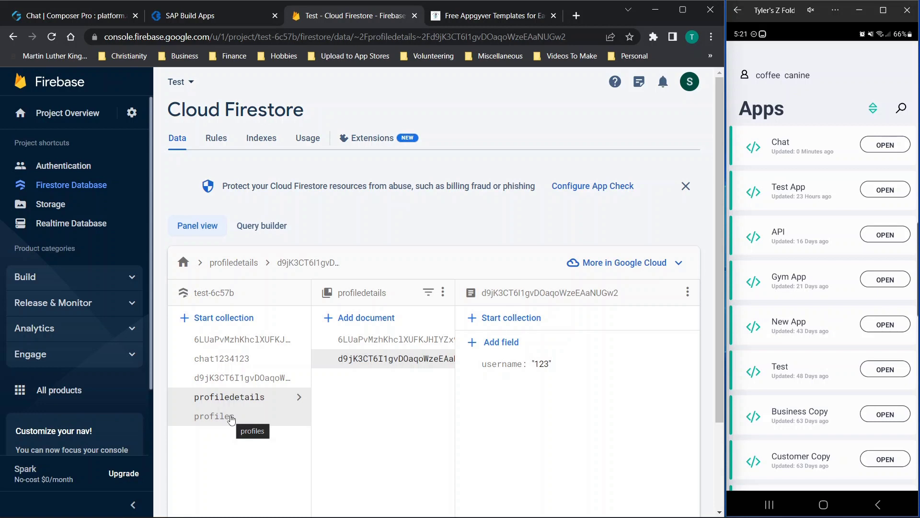
Inspect both users' friends collections and the message documents in the chat1234123 collection in Firestore
click(231, 381)
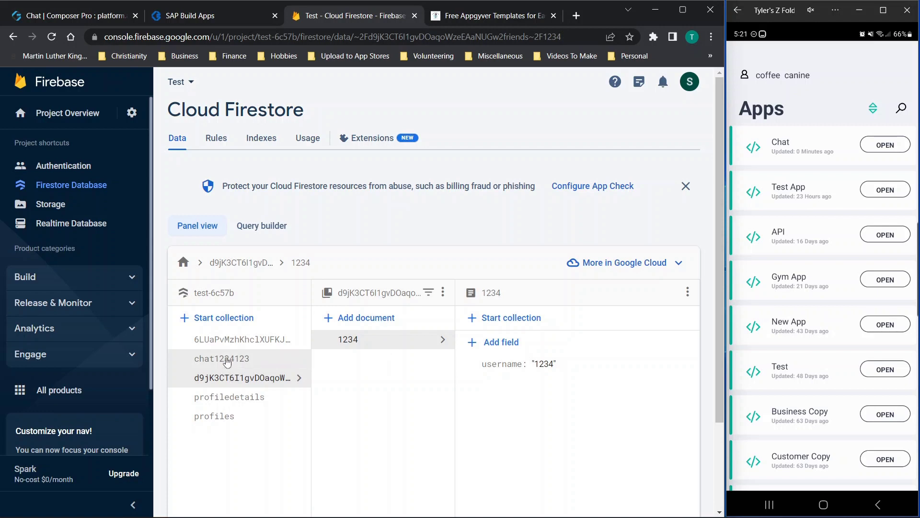
click(230, 341)
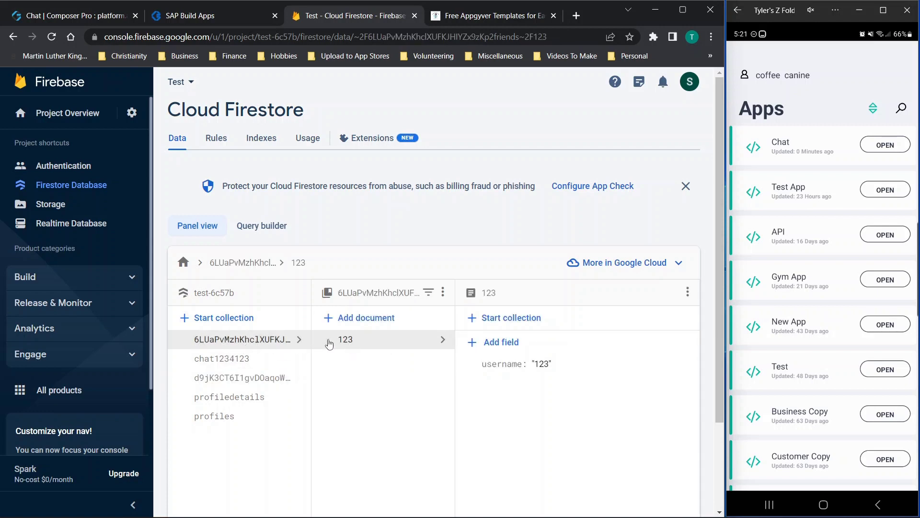
click(223, 383)
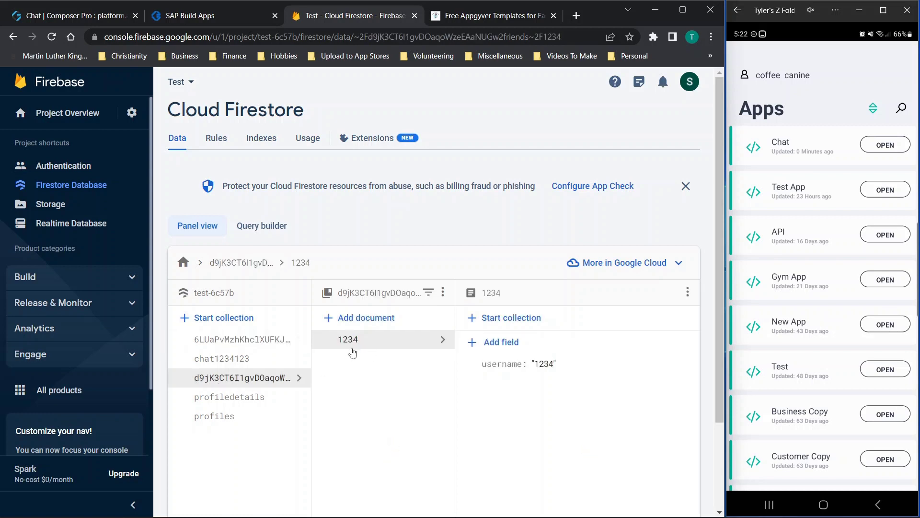
click(244, 364)
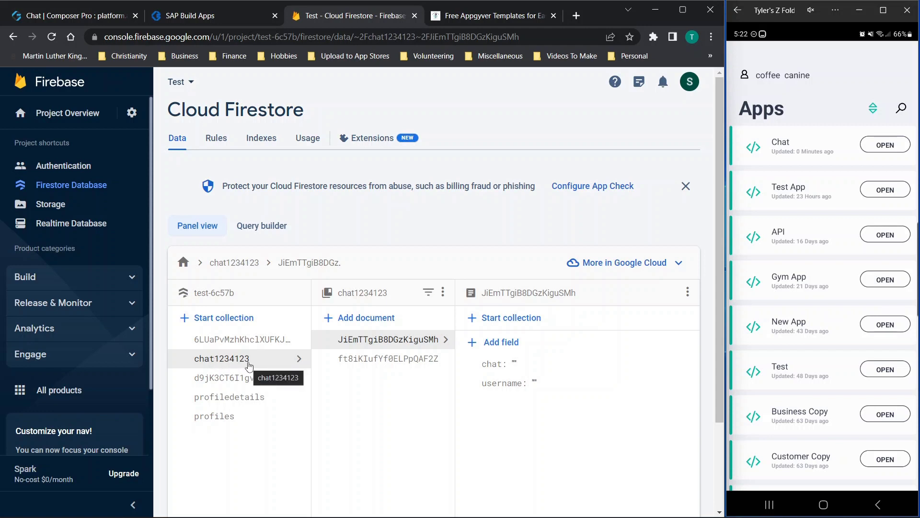
click(365, 362)
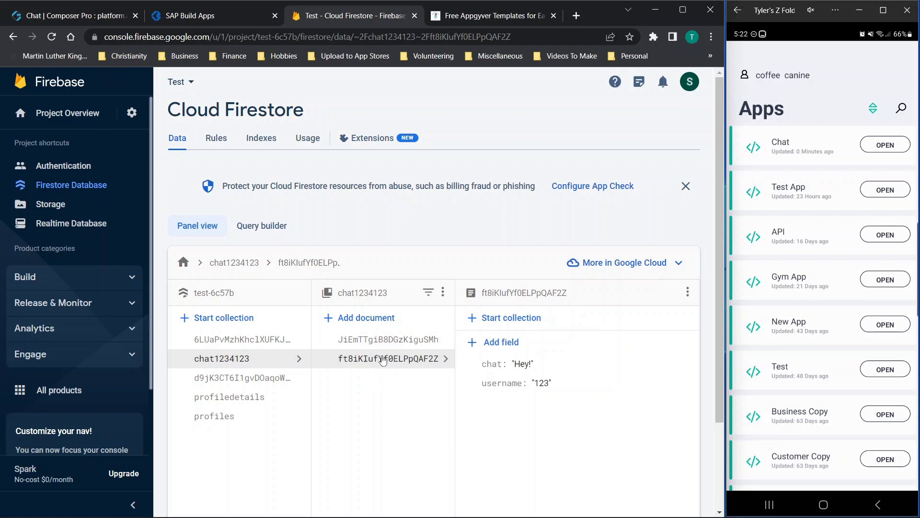
Return to the browser chat preview, reopen the Chat app on the phone, and send friend 123 the message "Hey back!"
click(228, 16)
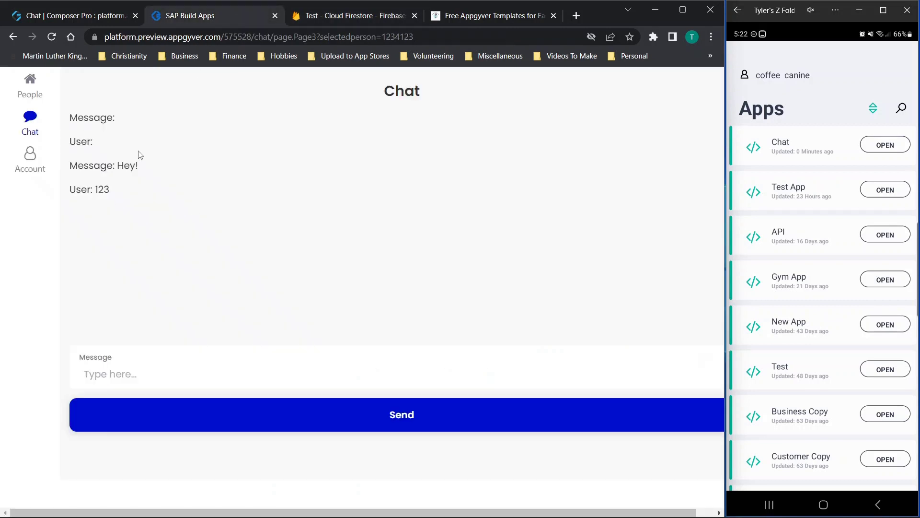
click(885, 146)
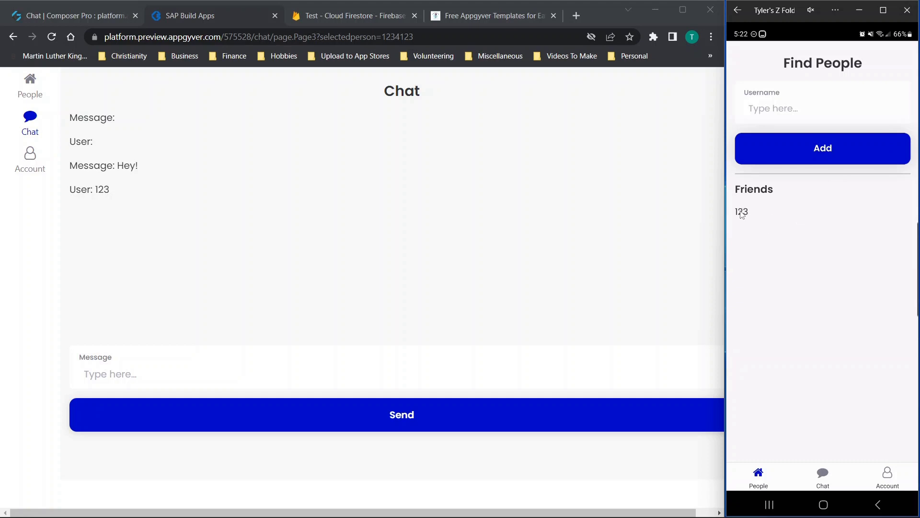
click(741, 213)
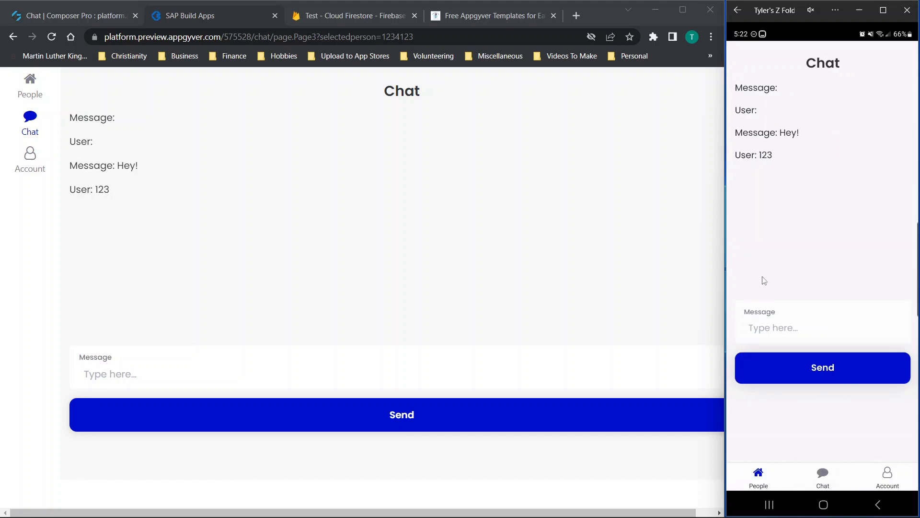
click(784, 335)
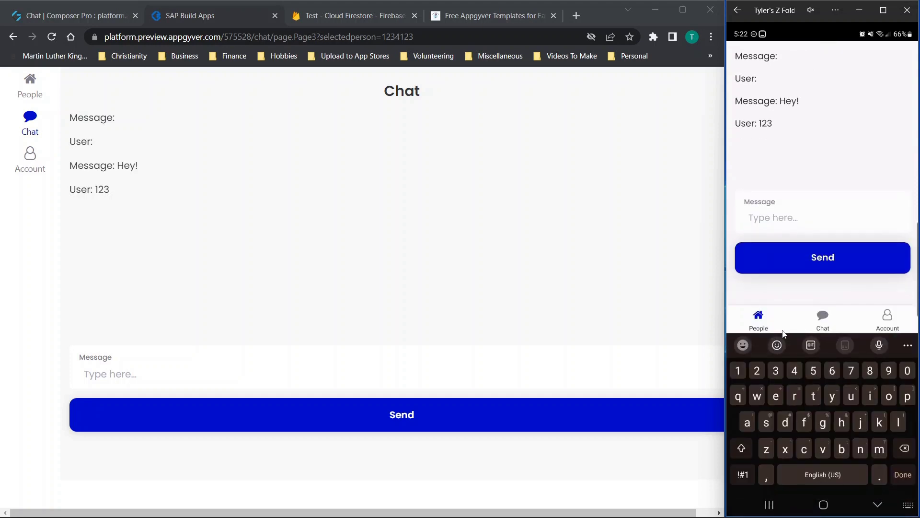
text(Hey)
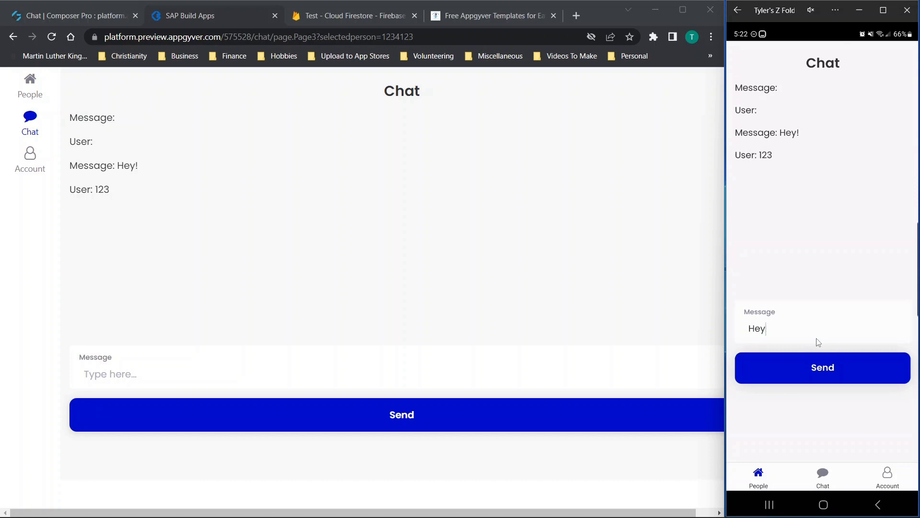
text(!ck!)
click(815, 359)
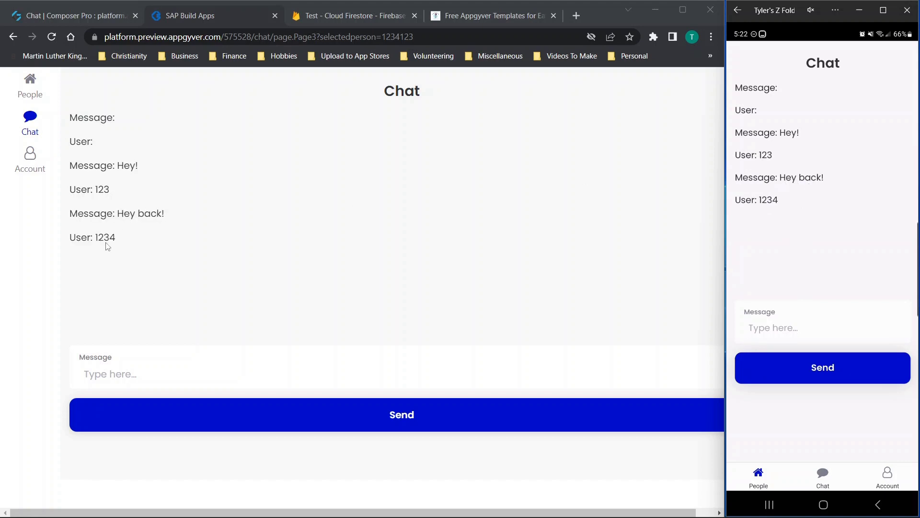
Reply with the message "dsfidsb" in the browser preview's open chat with friend 1234
click(157, 375)
text(dsfidsb)
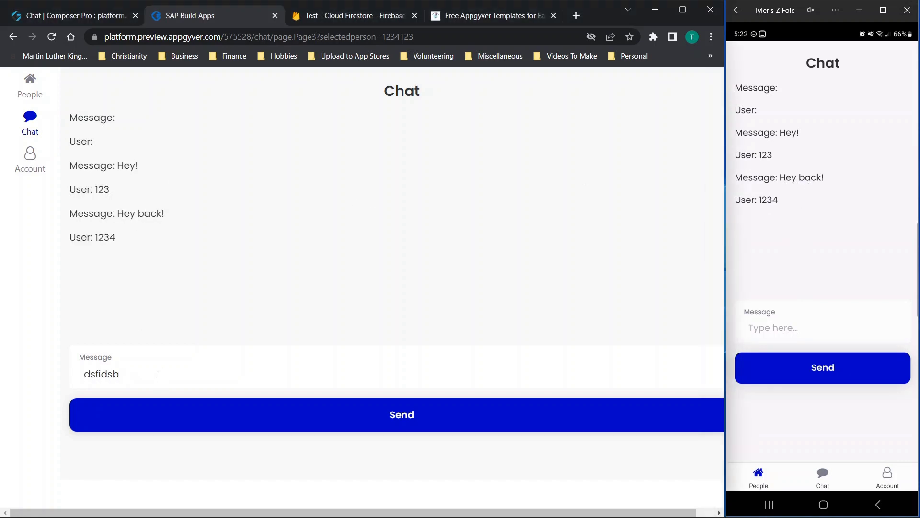
click(389, 409)
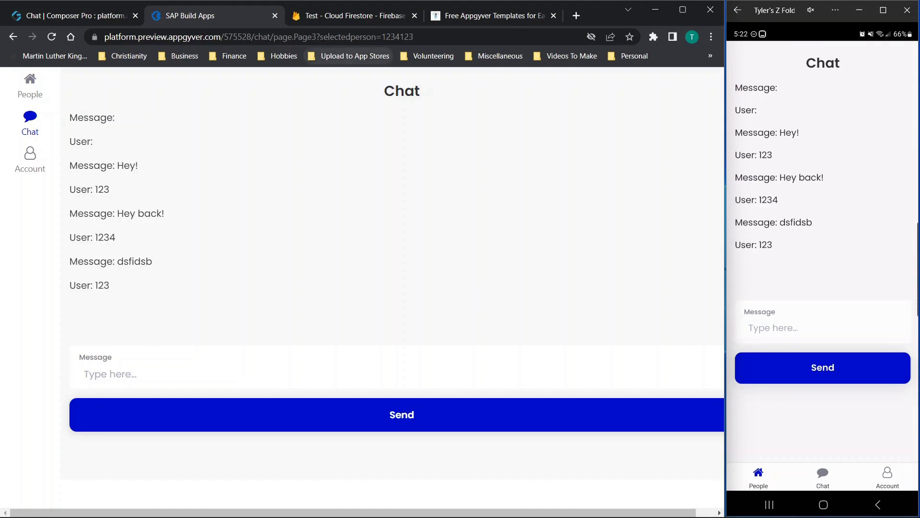
Inspect the two newest message documents in Firestore's chat1234123 collection and return to the chat preview
click(354, 16)
click(384, 377)
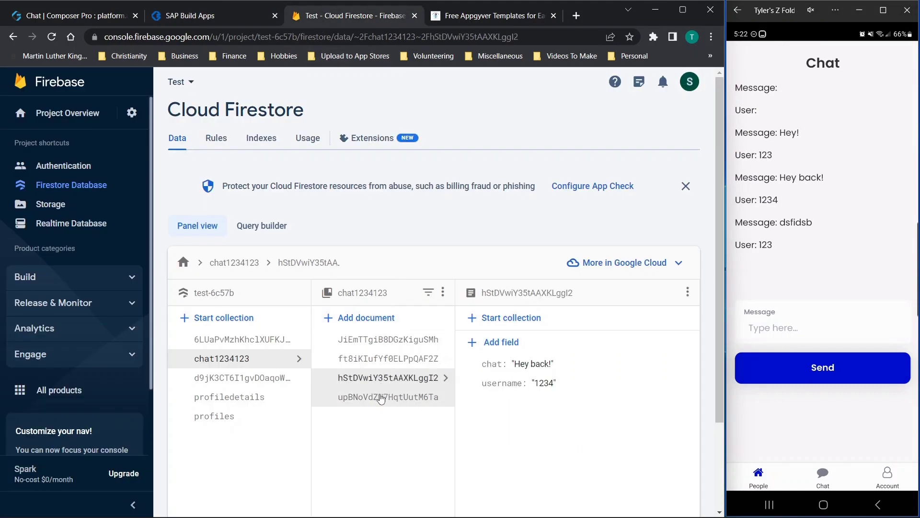
click(381, 396)
click(211, 20)
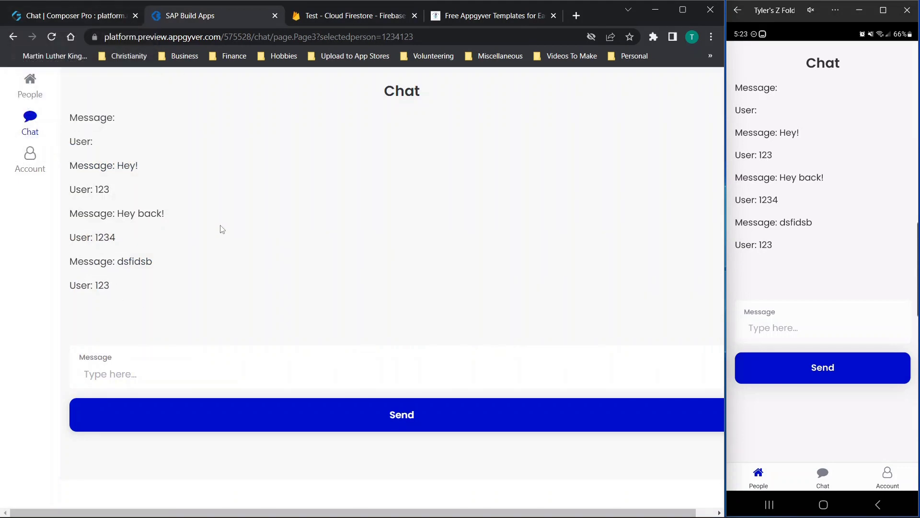
Set the phone account's username to 12345 and exit the Chat app to the app list
click(885, 479)
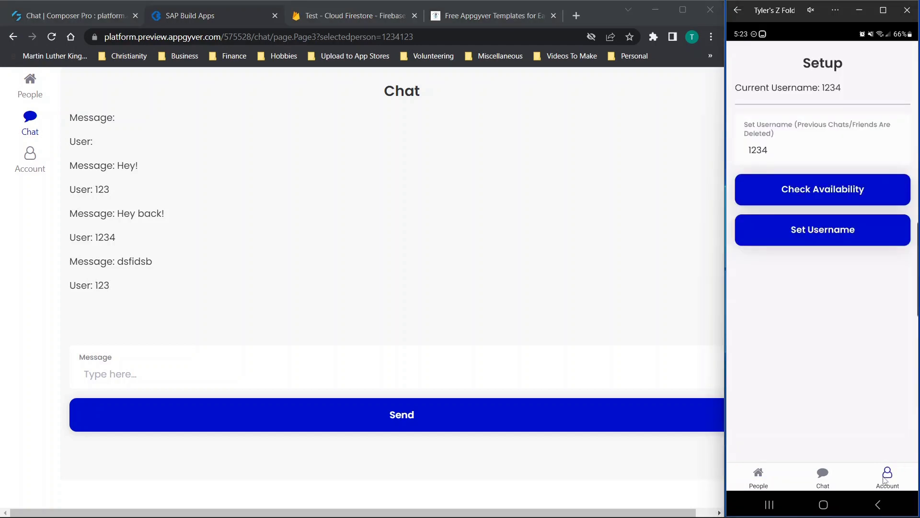
click(799, 152)
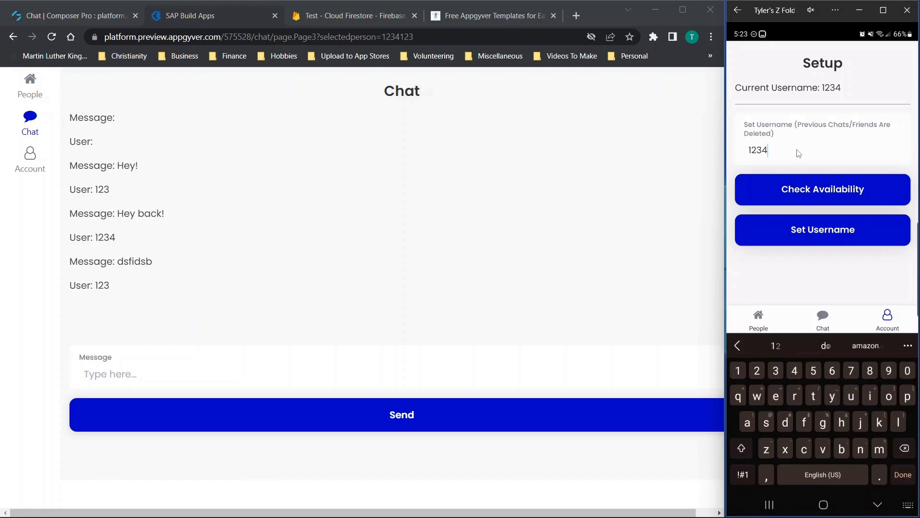
text(5)
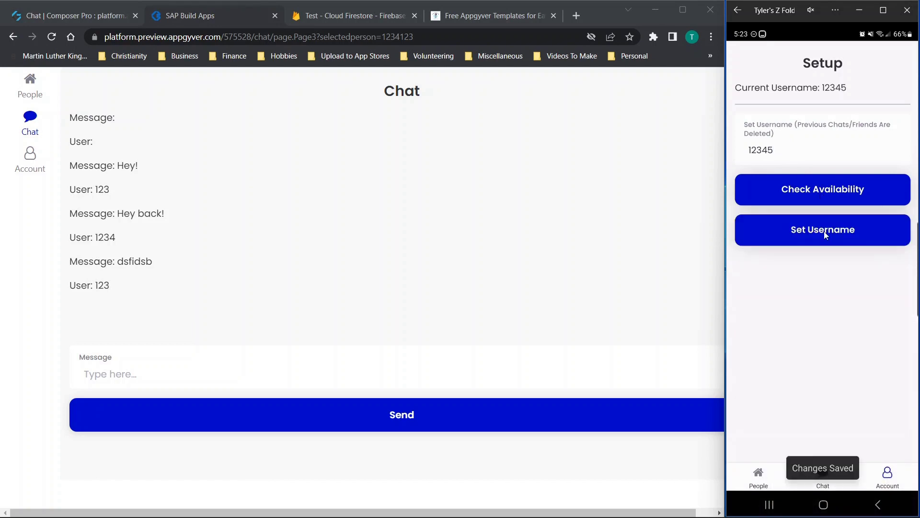
click(759, 472)
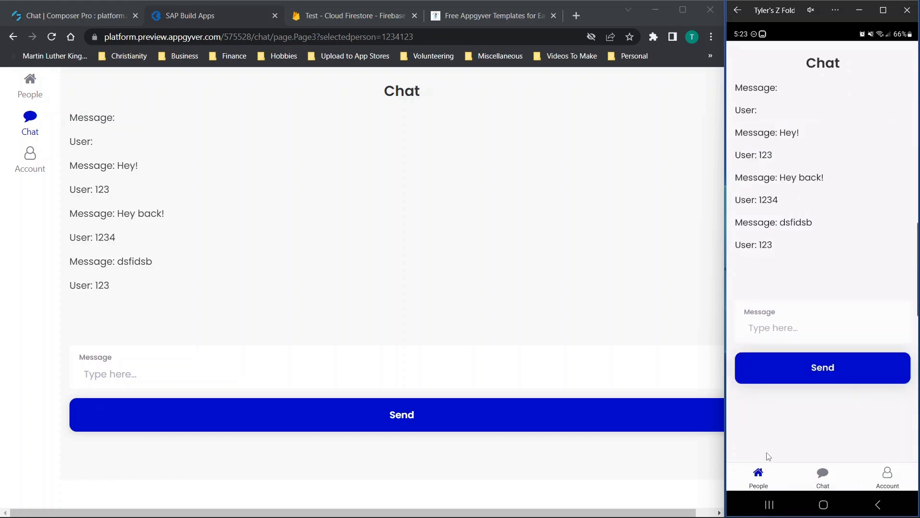
click(758, 479)
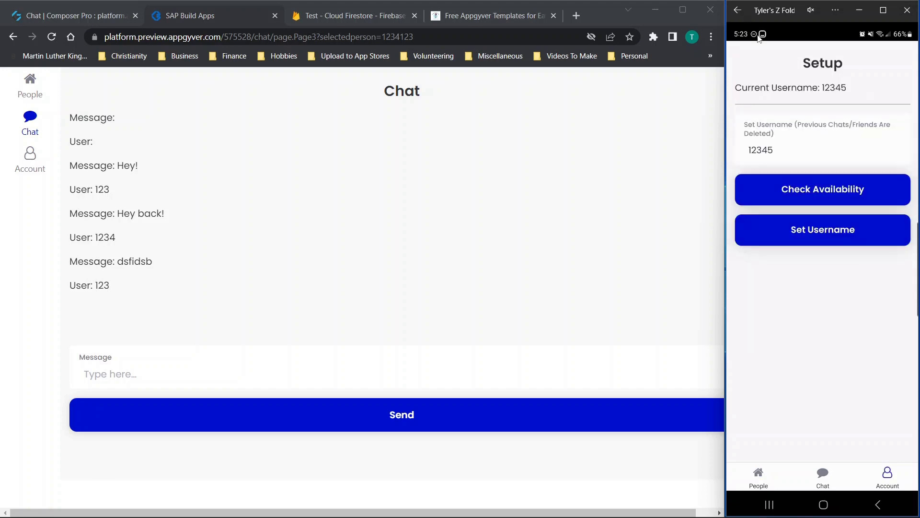
click(737, 16)
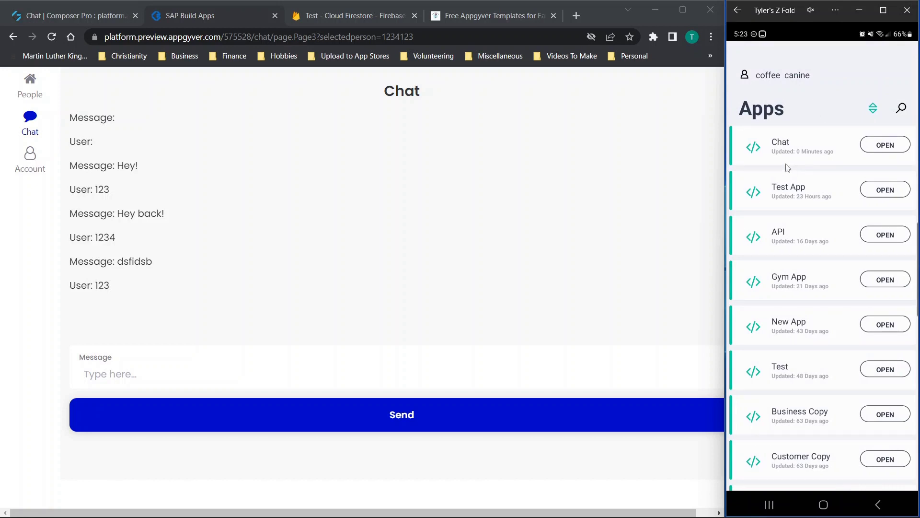
Add username 12345 as a friend in the browser preview
click(36, 97)
click(152, 142)
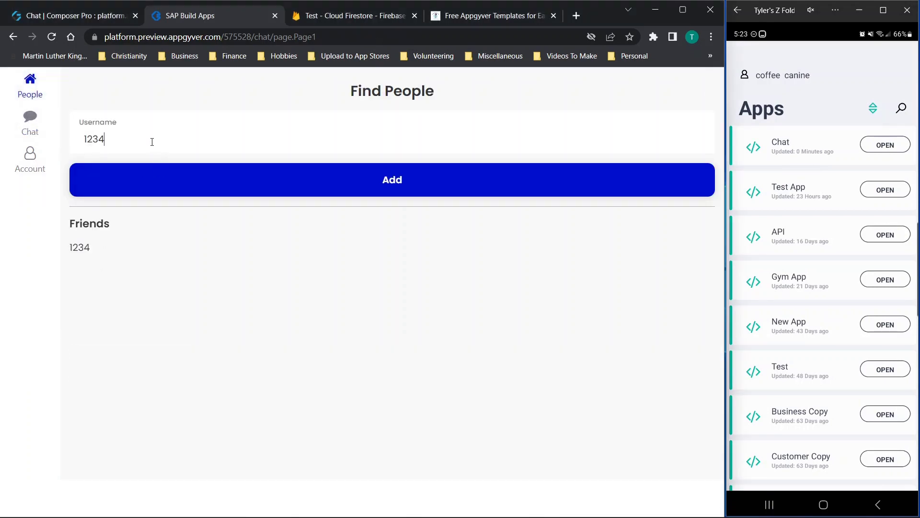
click(301, 174)
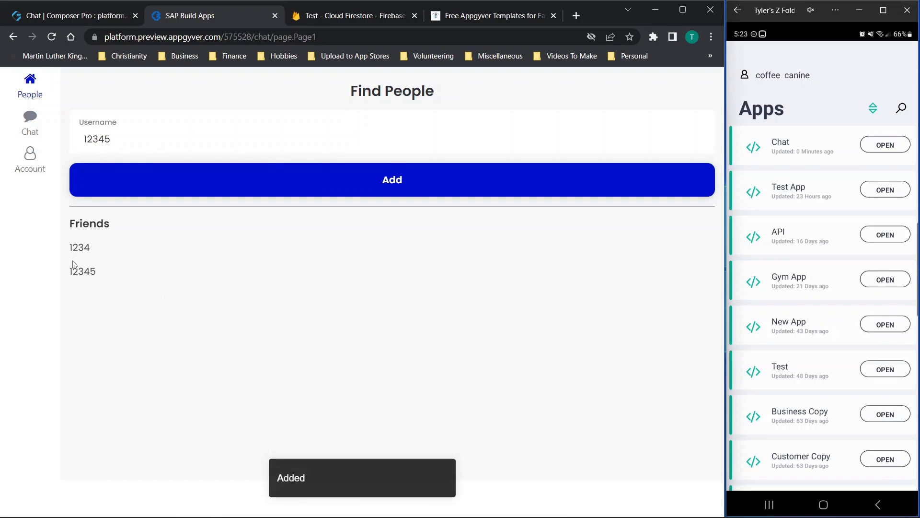
Start a chat with friend 12345 in the browser preview and send the message "Hey other person"
click(84, 273)
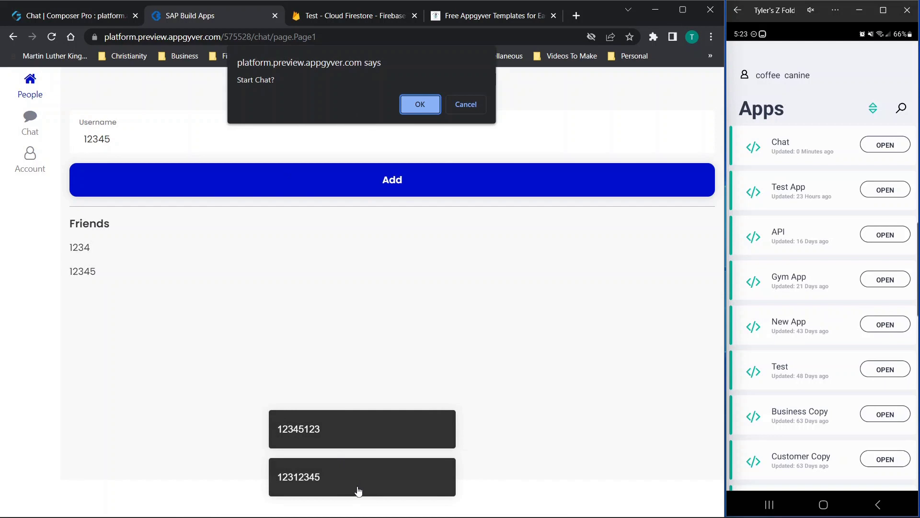
click(415, 106)
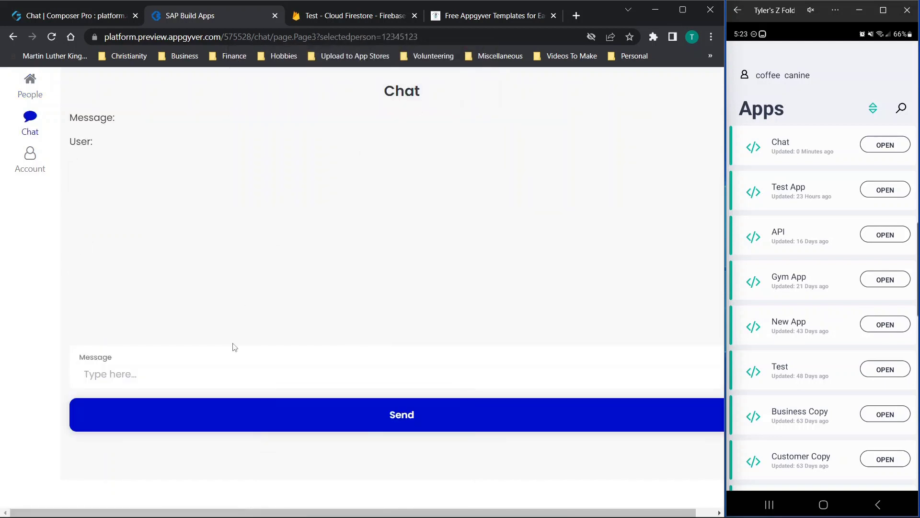
text(Hey other person)
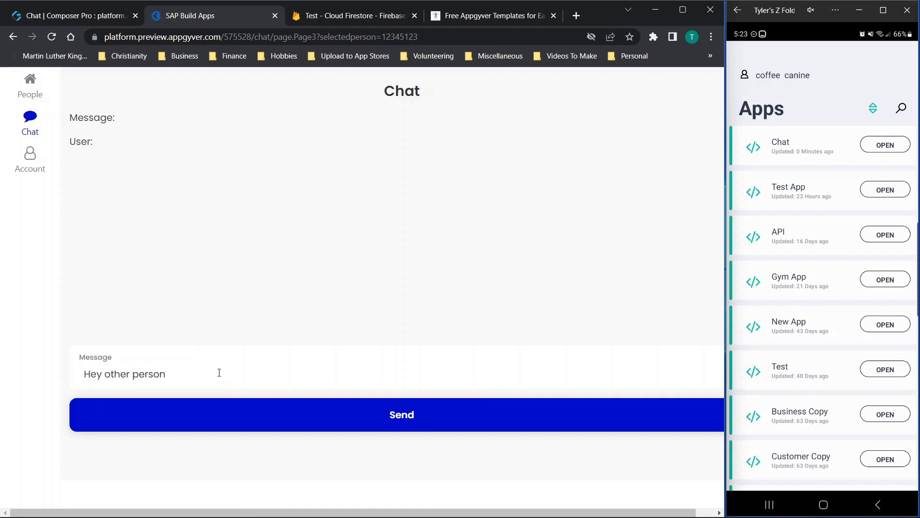
click(364, 420)
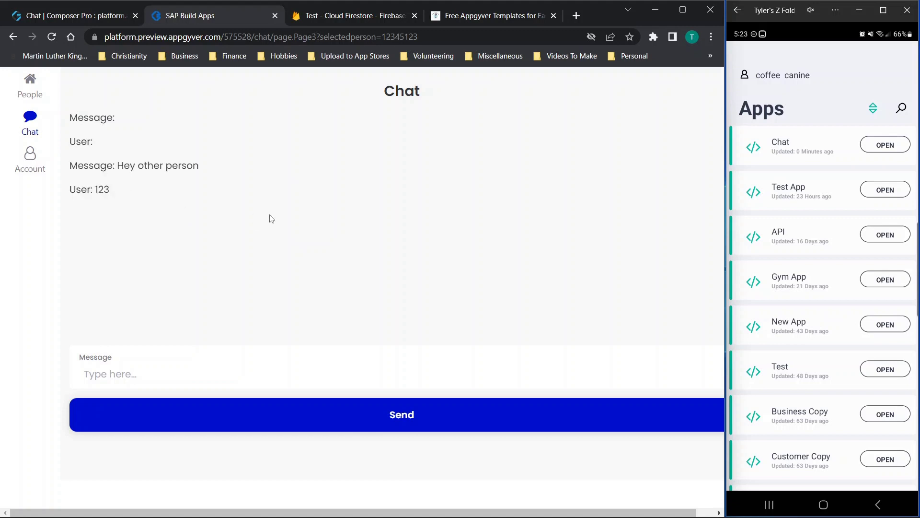
Compare the message histories with friends 1234 and 12345 by opening each chat in the browser preview
click(30, 85)
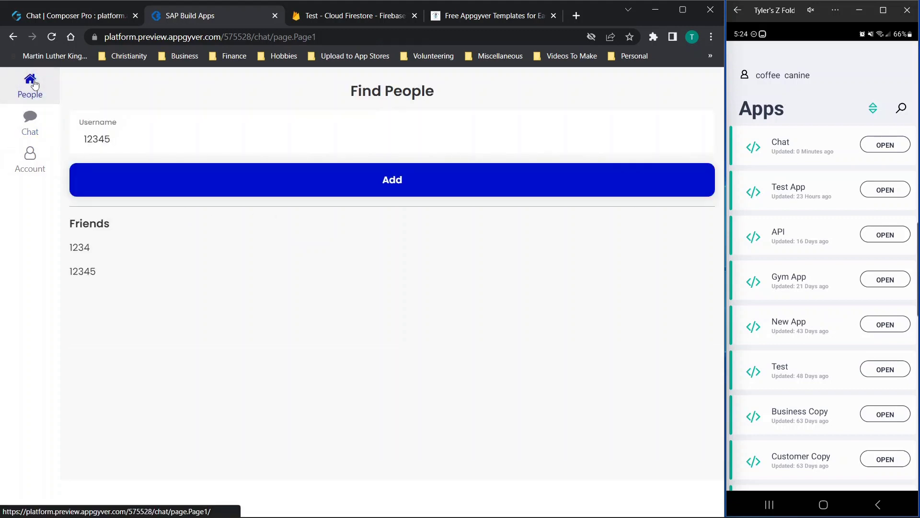
click(82, 248)
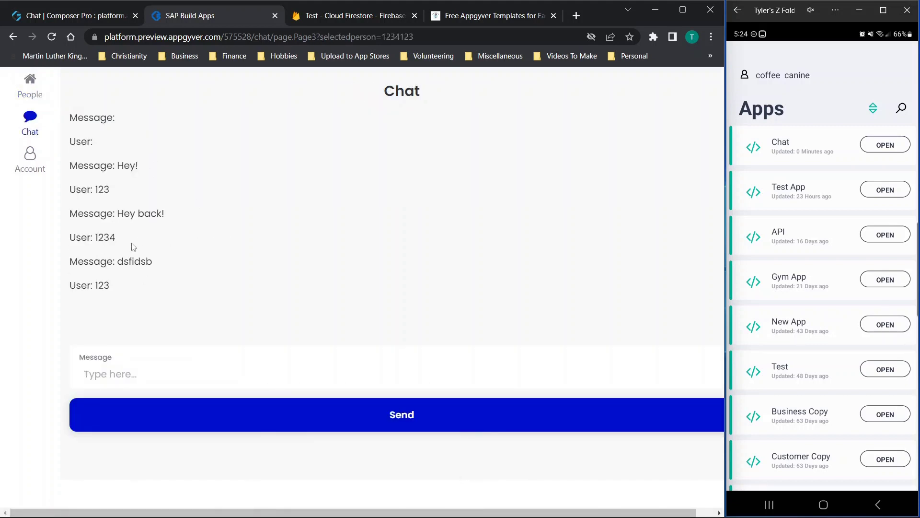
click(30, 123)
click(30, 88)
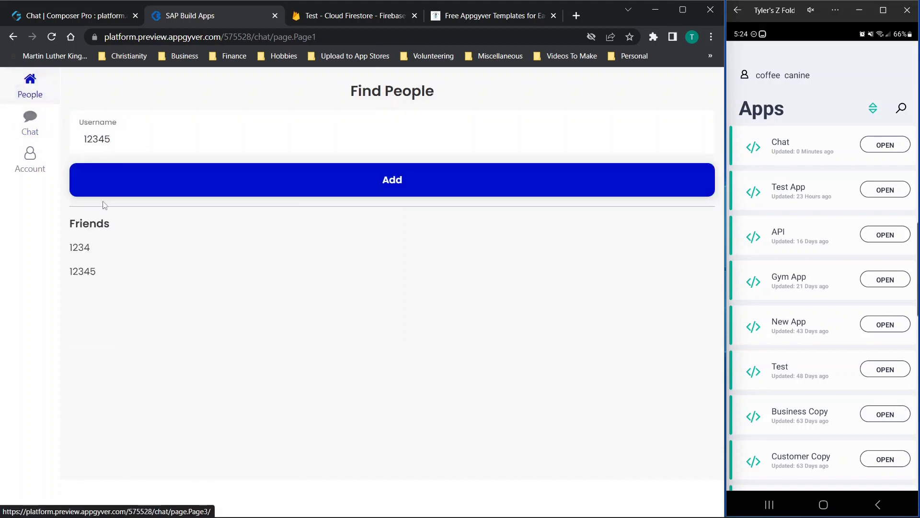
click(83, 272)
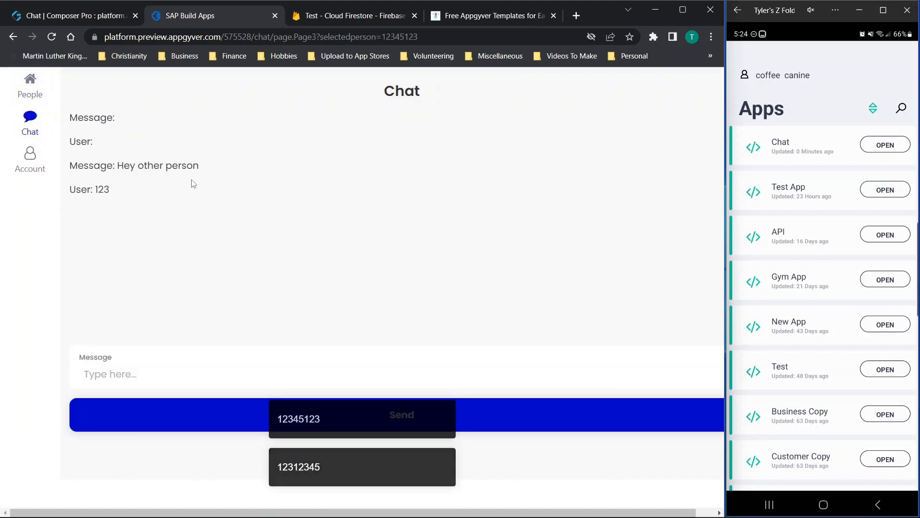
Reopen the Chat app on the phone, check the account's username, and send friend 123 the message "cvfdv"
click(863, 151)
click(887, 476)
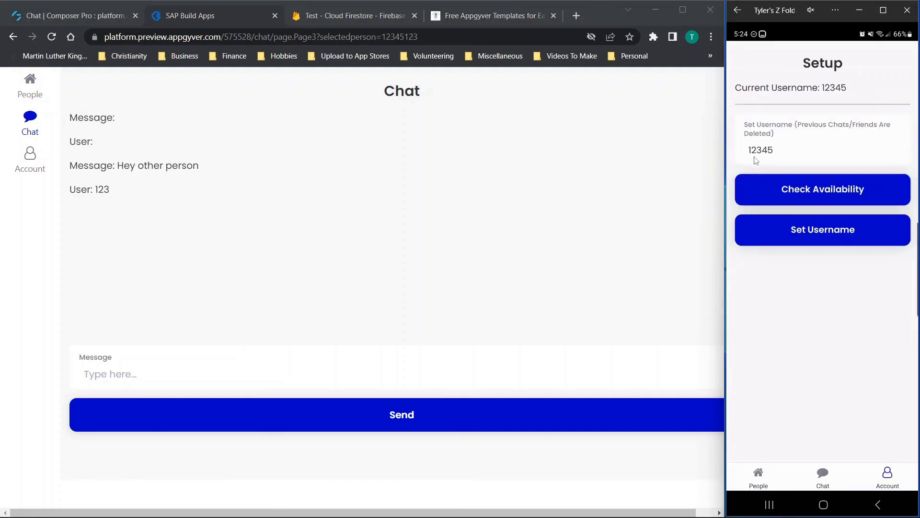
click(769, 481)
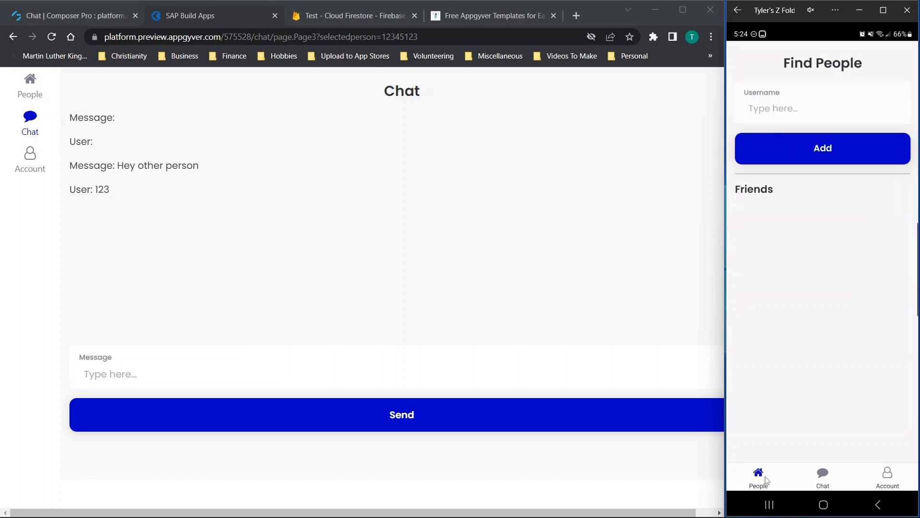
click(742, 212)
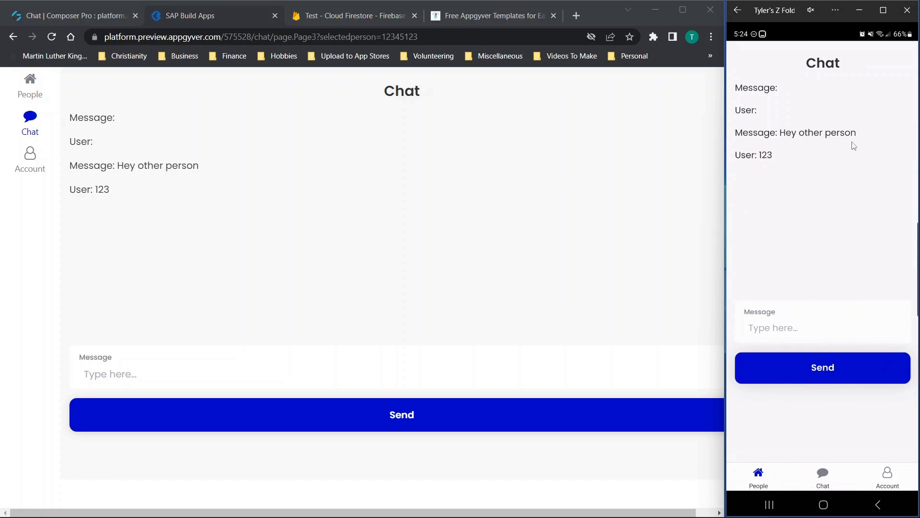
click(784, 333)
text(cvfdv)
click(822, 377)
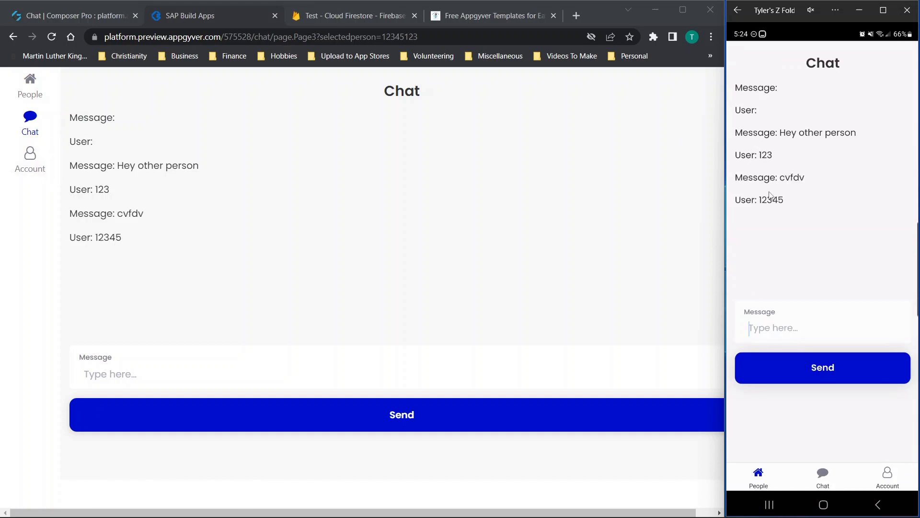
Reopen the conversation with friend 1234 in the browser preview to review its messages
click(28, 100)
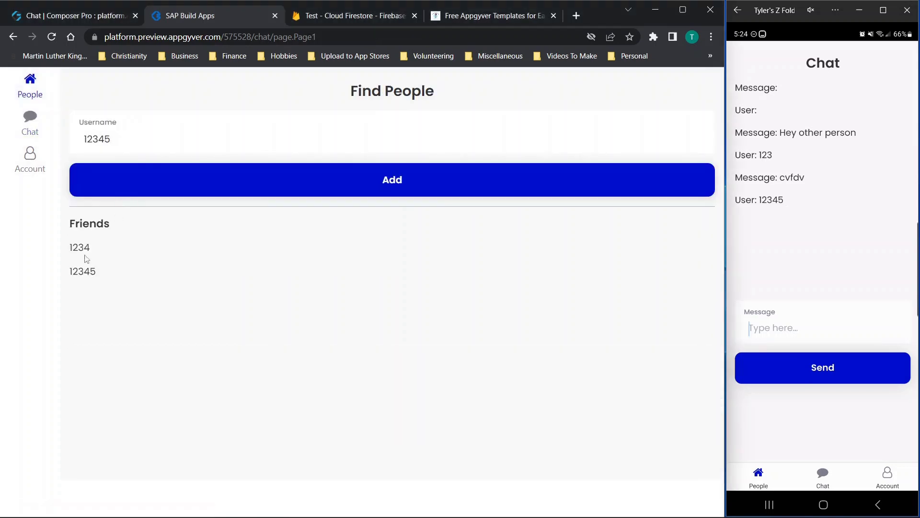
click(84, 250)
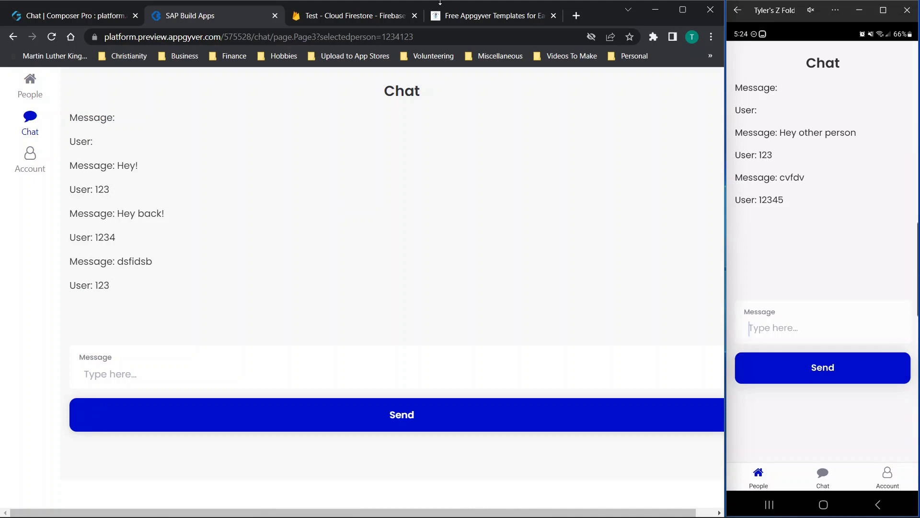
Close the phone mirror window, maximize the browser, and switch to the Chat project in Composer Pro
click(903, 15)
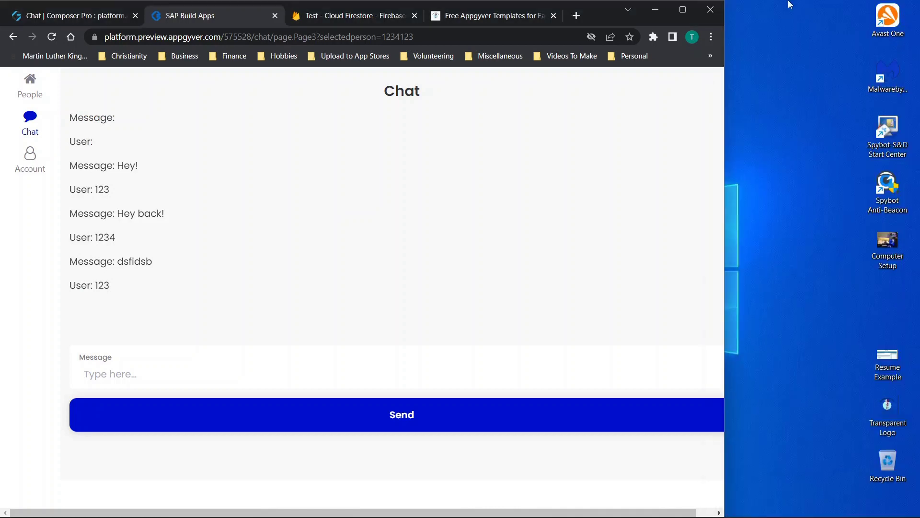
click(678, 8)
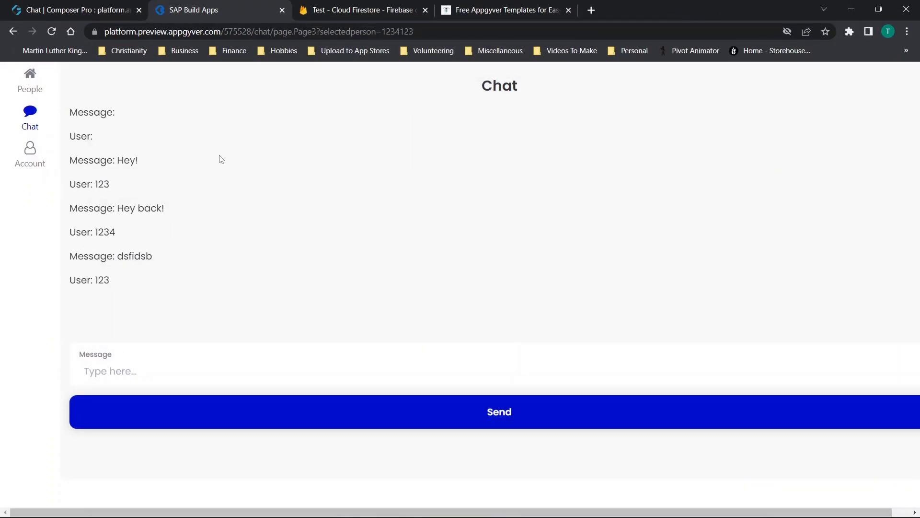
click(62, 4)
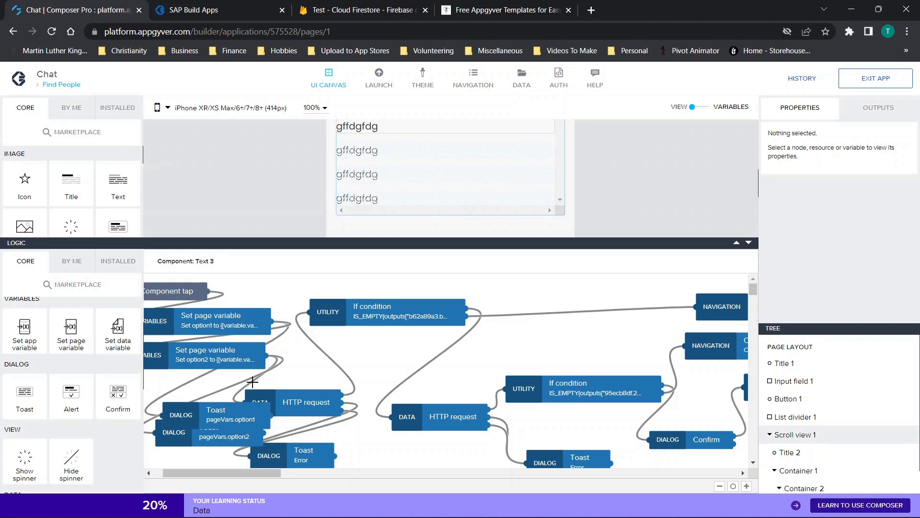
Collapse the logic editor beneath the Find People page and open the Chat project's page overview
click(748, 242)
scroll(648, 231, up, 4)
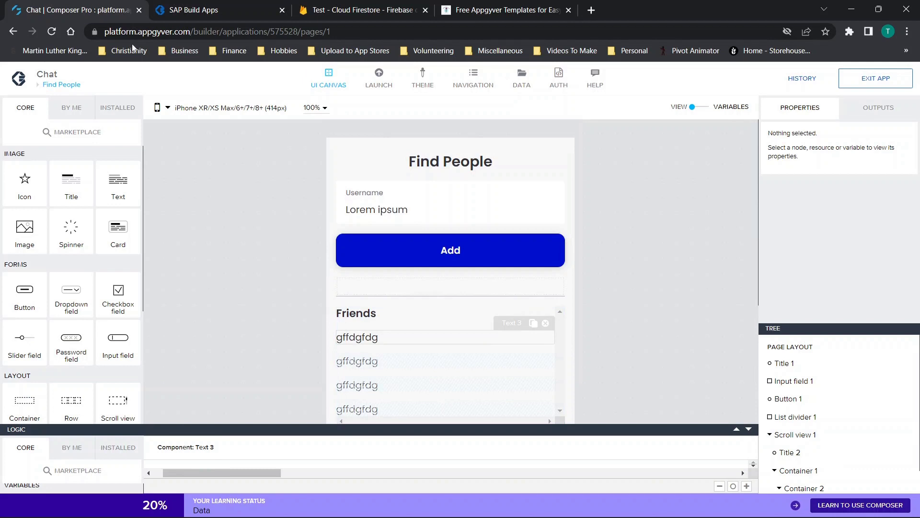
click(57, 86)
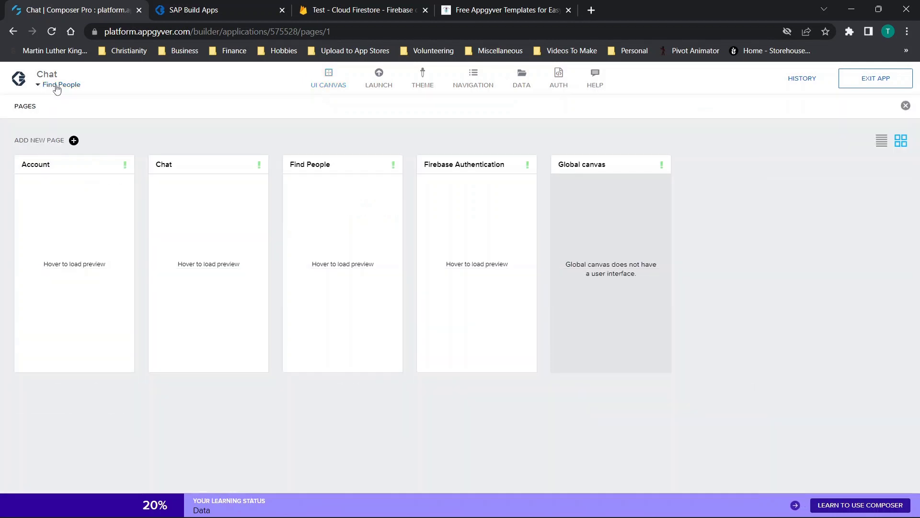
Switch to the Firebase console and review the Authentication users, the sign-in methods and the providers that can be added
click(366, 13)
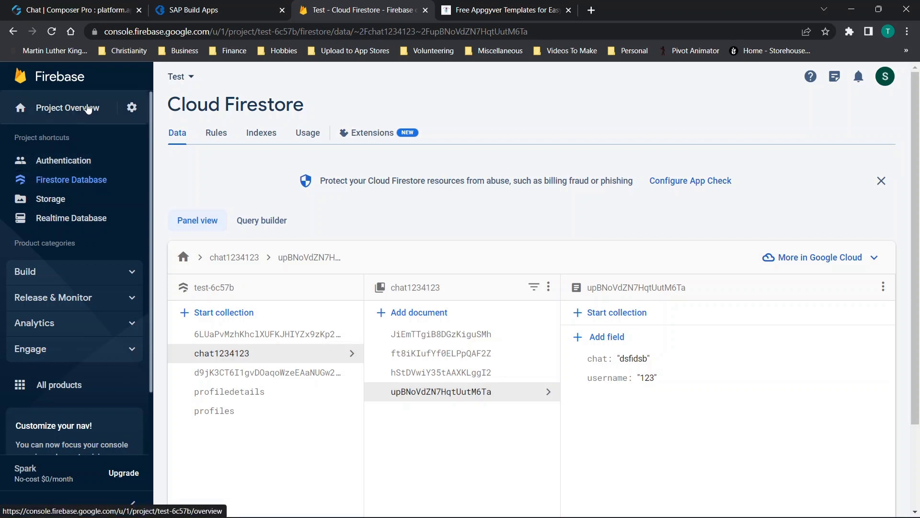
click(61, 160)
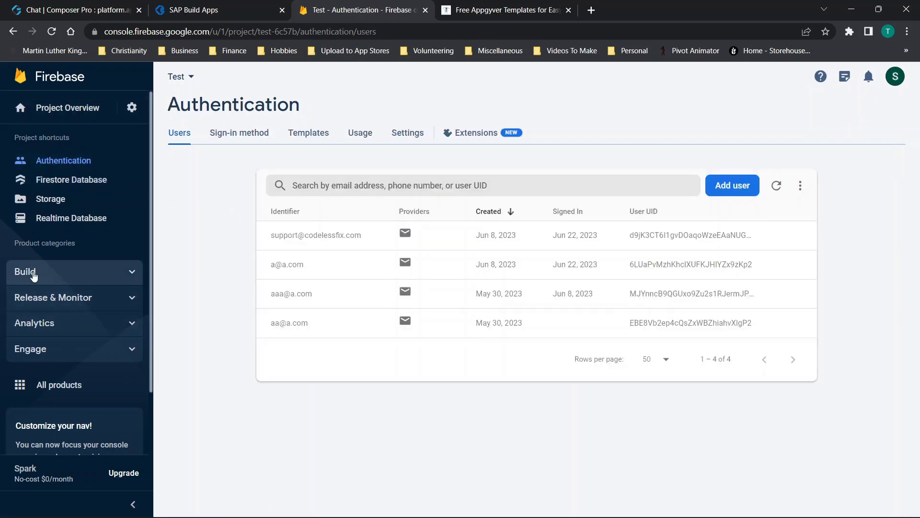
click(33, 273)
click(36, 294)
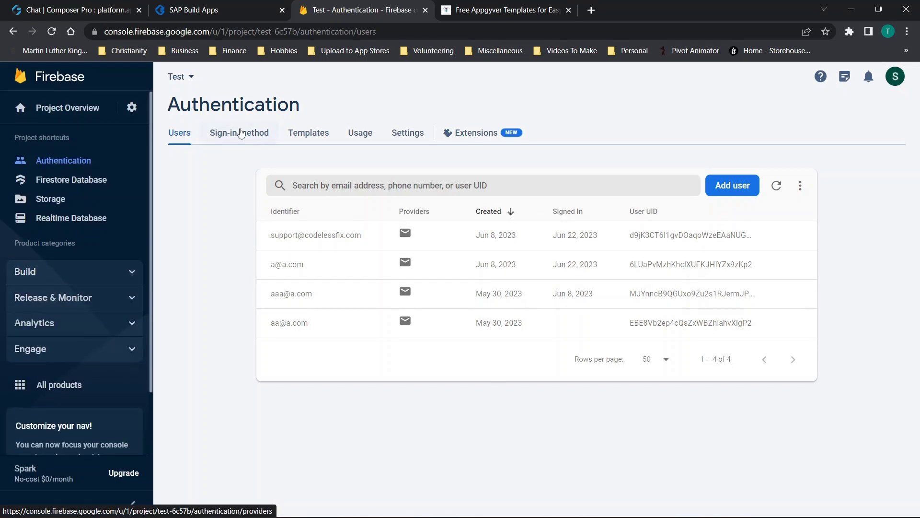
click(240, 131)
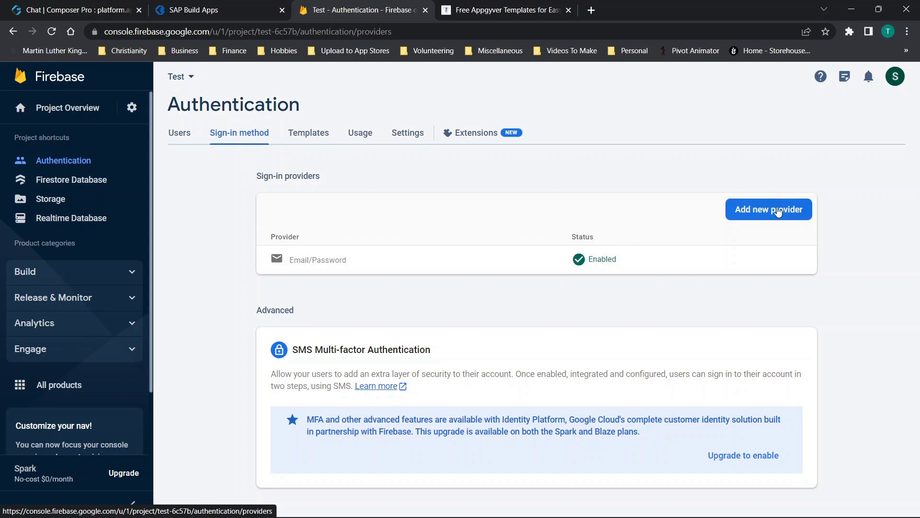
click(777, 209)
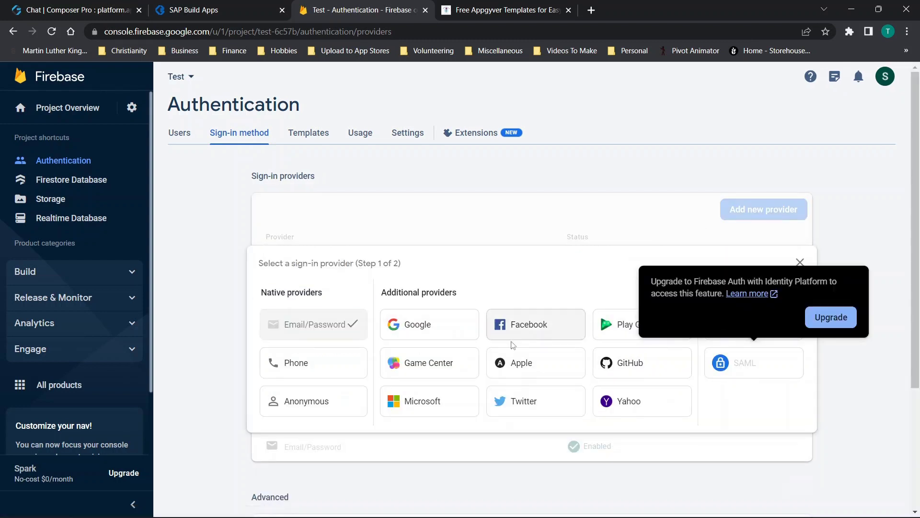
Examine the read and write condition in the Firestore Database security rules, and go back to the database's data view
click(60, 180)
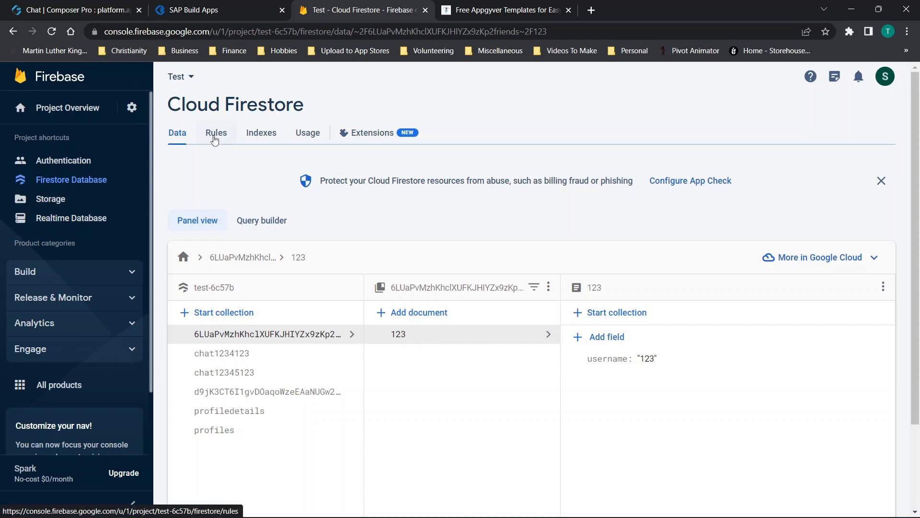
click(212, 137)
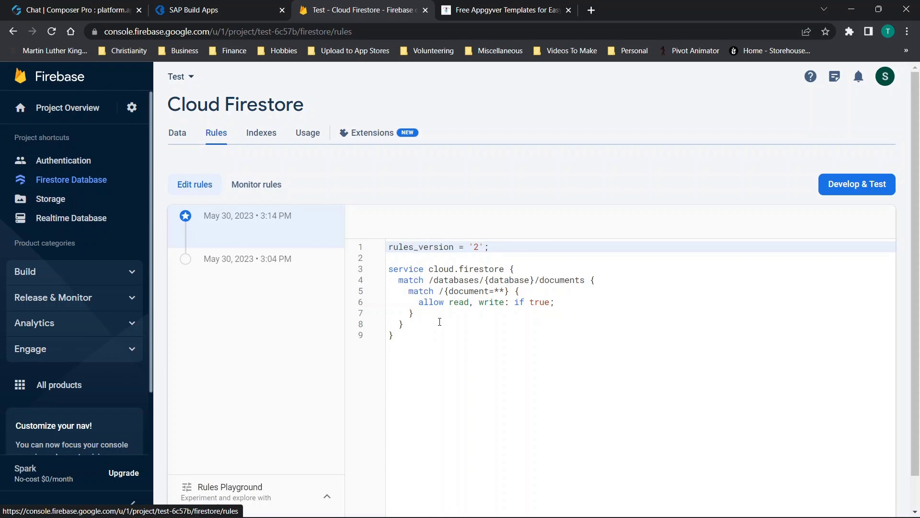
drag(533, 303, 542, 301)
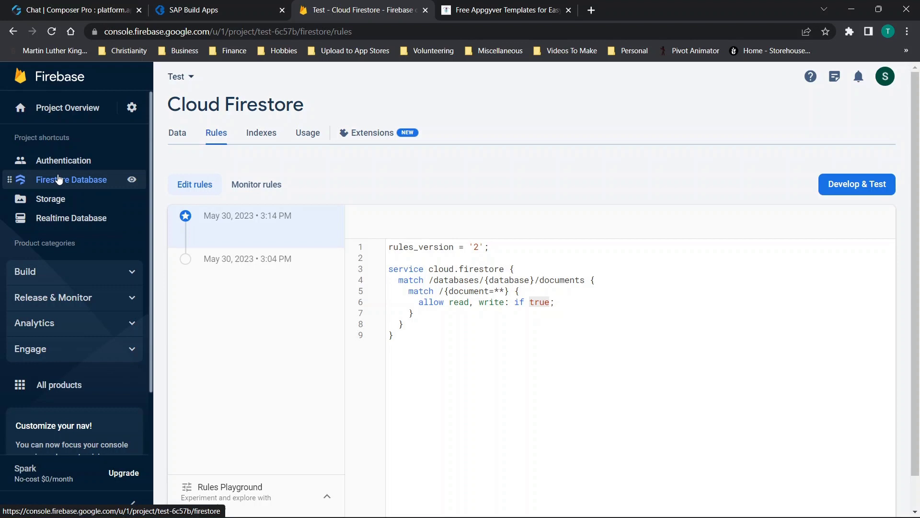
click(59, 179)
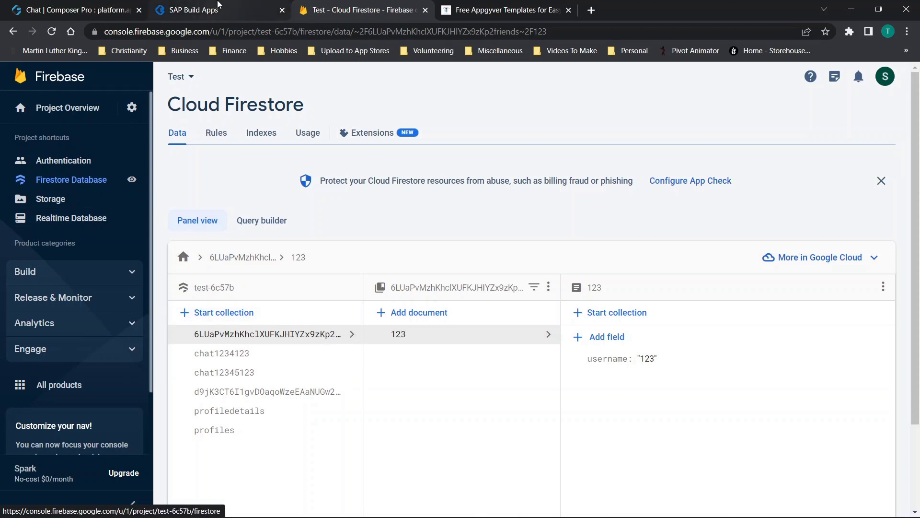
Open the Firebase project settings and bring up the registration form for a new web app
click(128, 105)
click(180, 112)
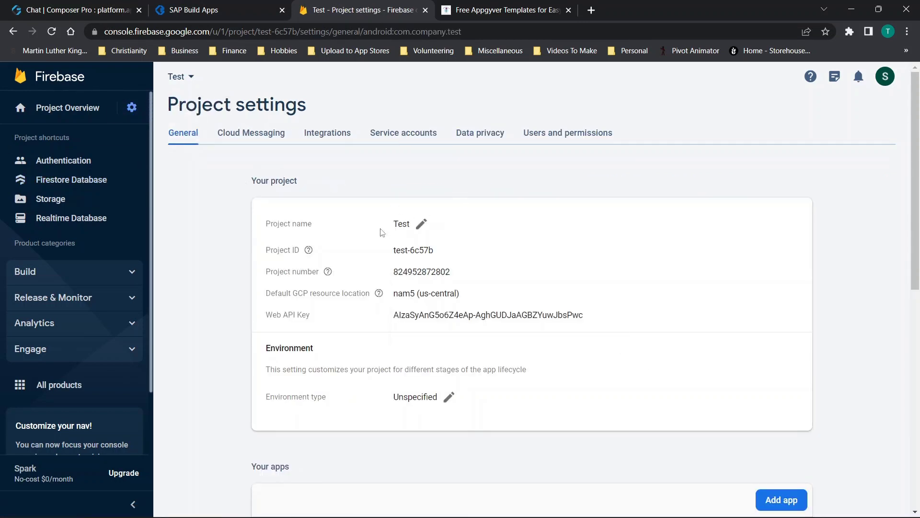
scroll(379, 272, down, 5)
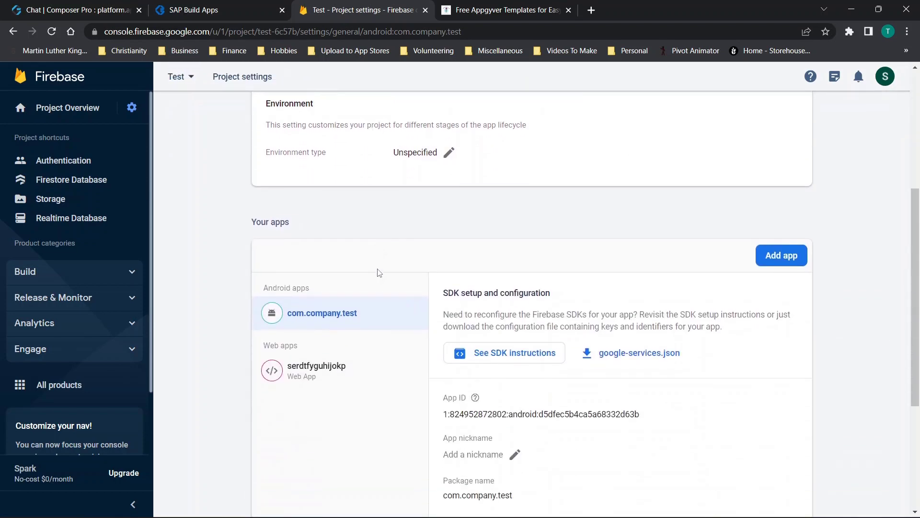
click(783, 236)
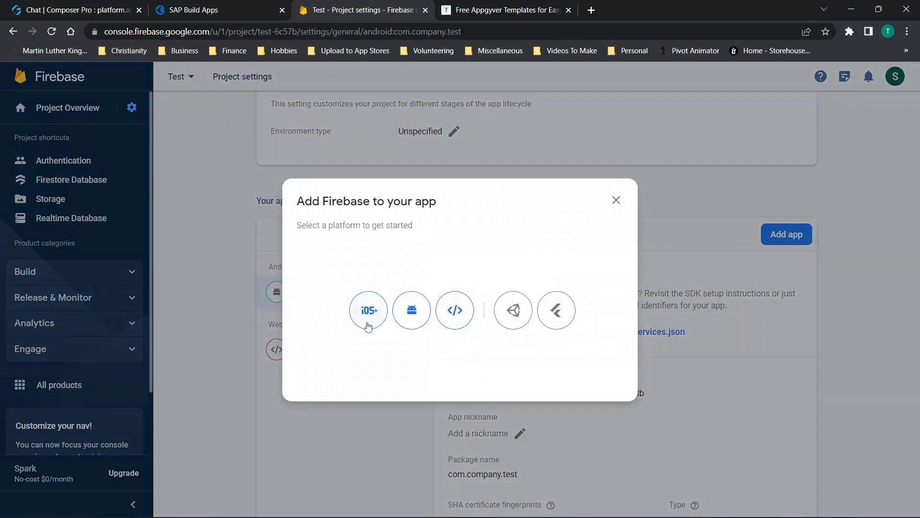
click(460, 314)
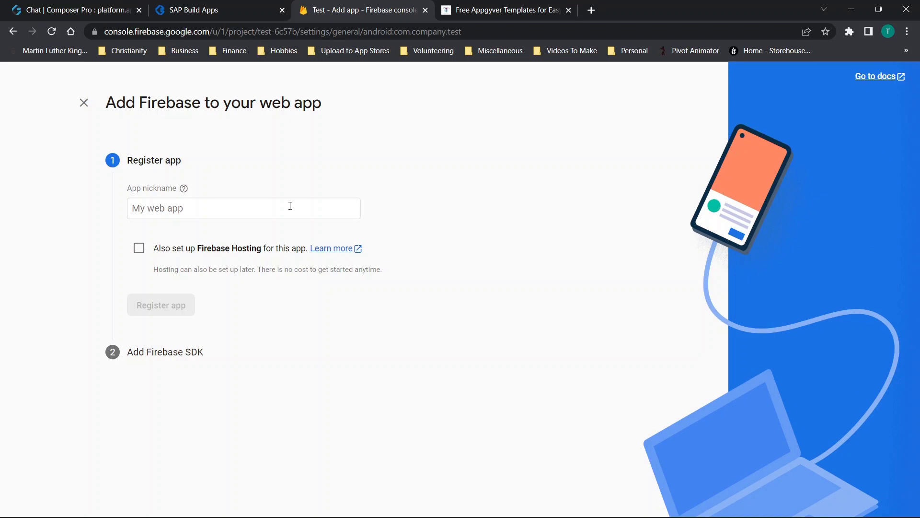
Skim the app import and export instructions on the codelessfix free downloads page, and return to the Firebase console
click(504, 10)
scroll(401, 270, down, 9)
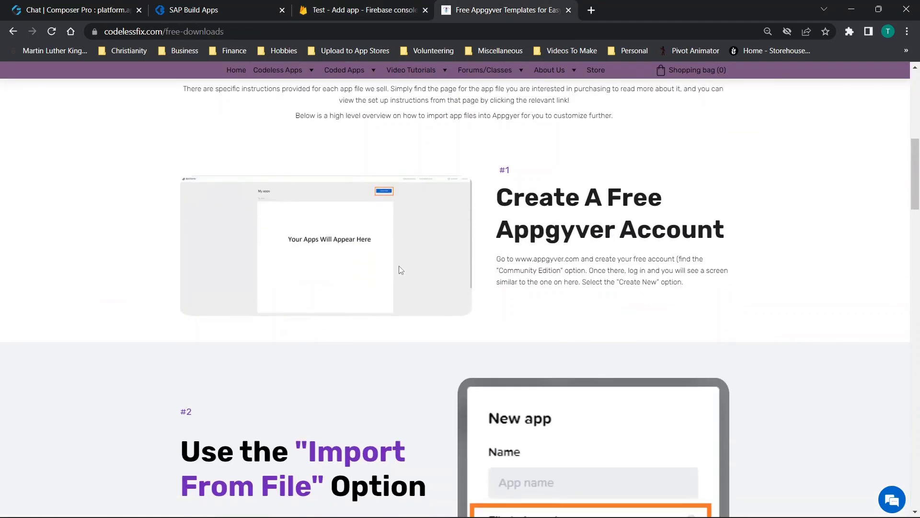
scroll(401, 270, down, 17)
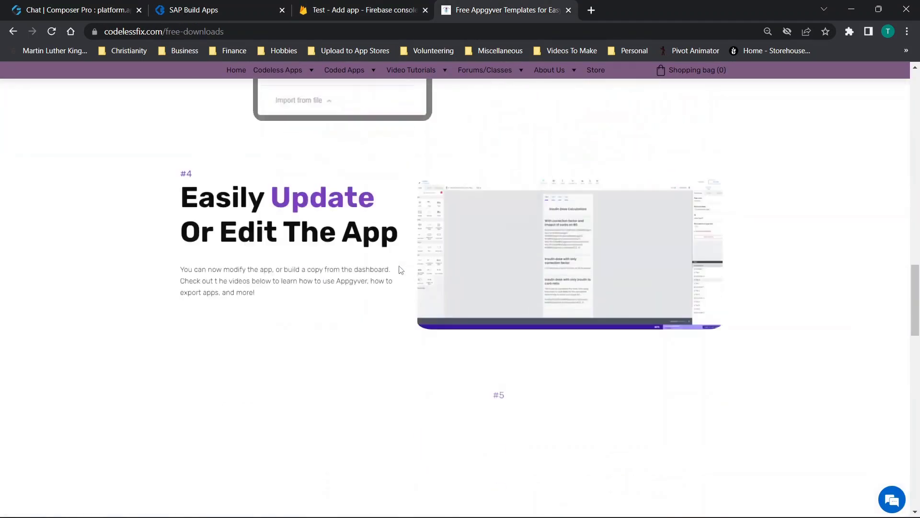
scroll(400, 270, down, 5)
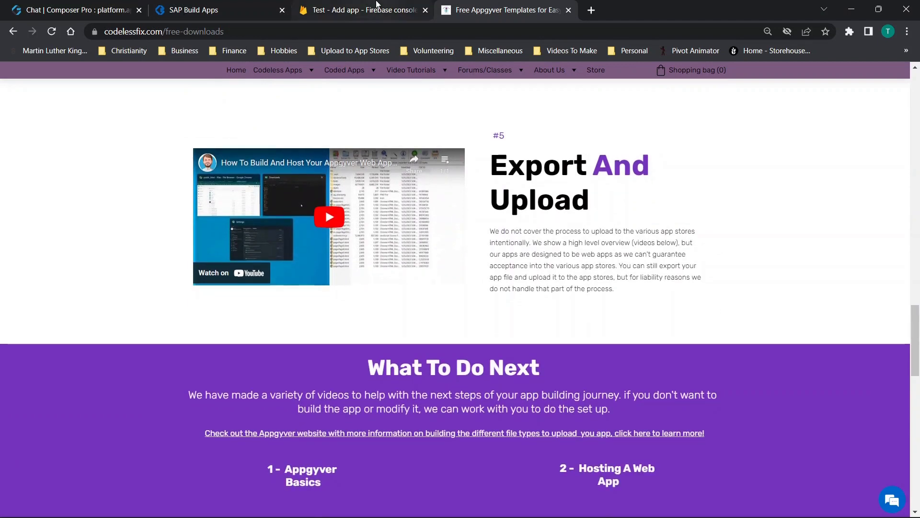
click(373, 5)
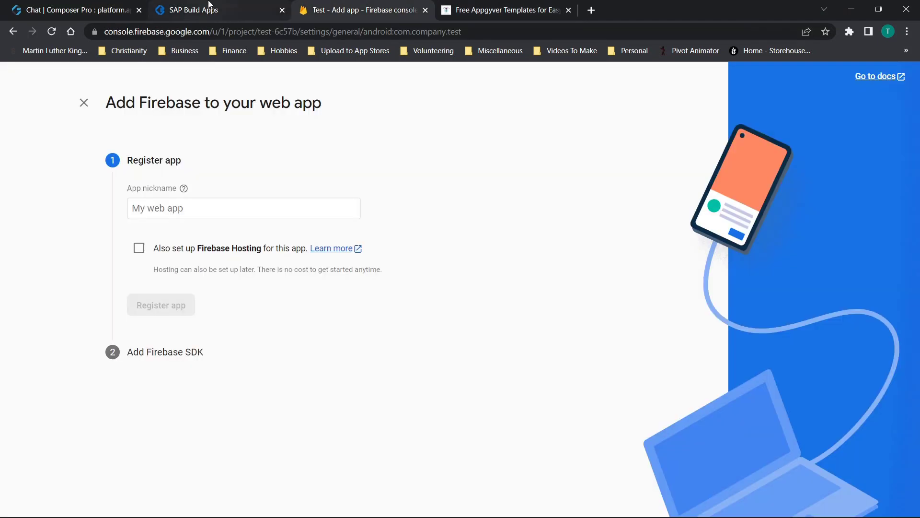
Enter a placeholder nickname for the new web app and close the registration form
click(244, 207)
text(fxgfd)
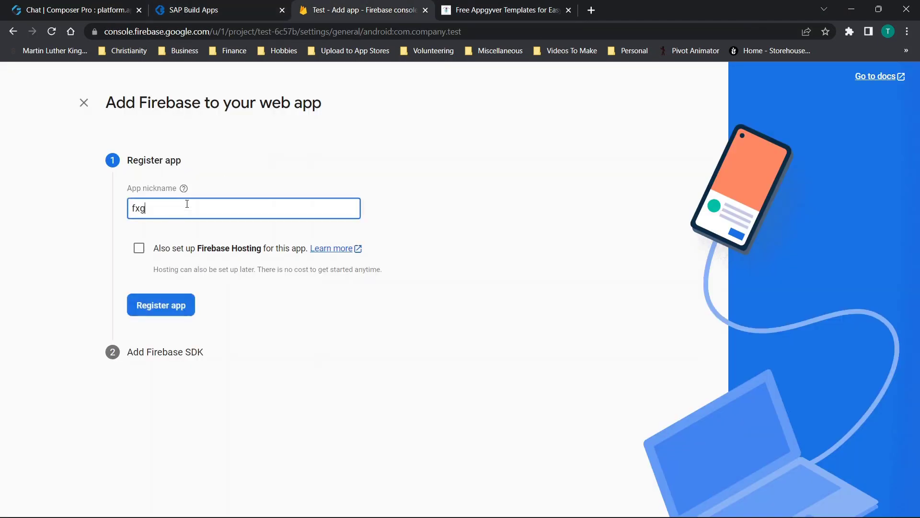
click(160, 305)
click(84, 102)
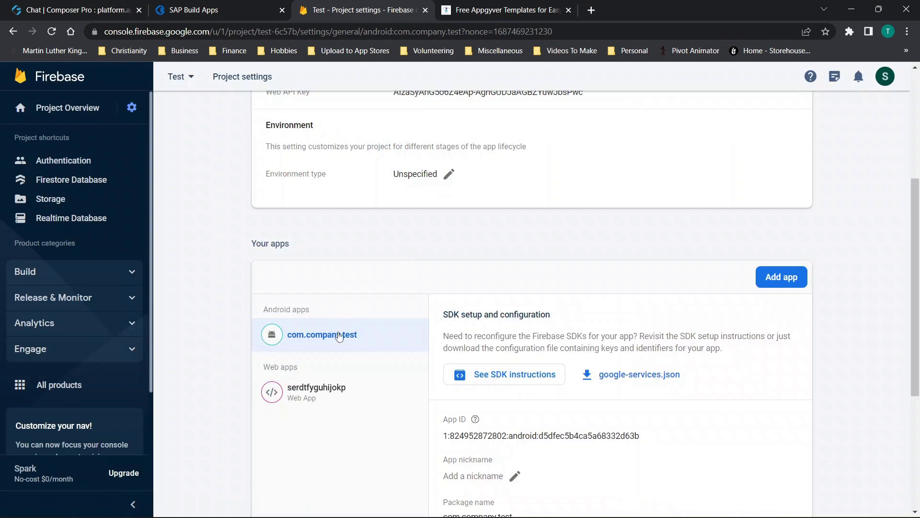
Review the SDK setup of the existing web app serdtfyguhijokp, highlighting the values in its firebaseConfig block
click(286, 386)
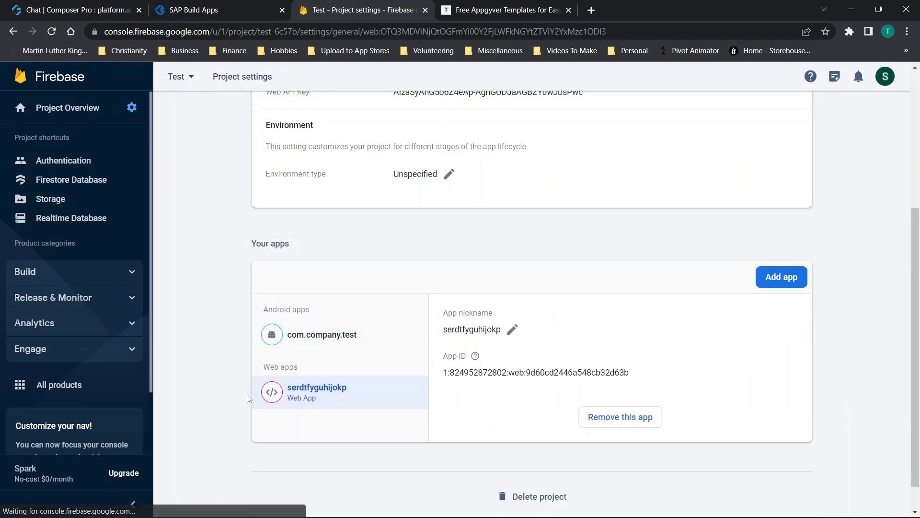
scroll(624, 345, down, 2)
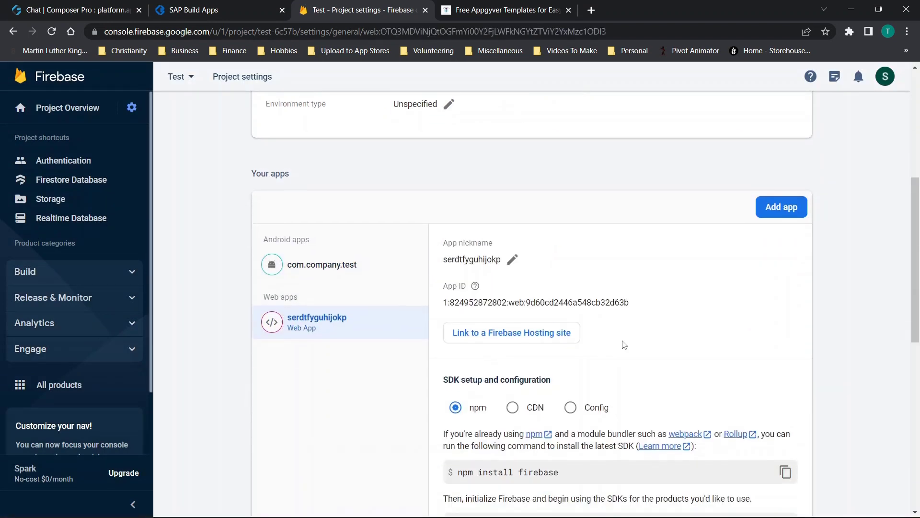
scroll(651, 298, down, 6)
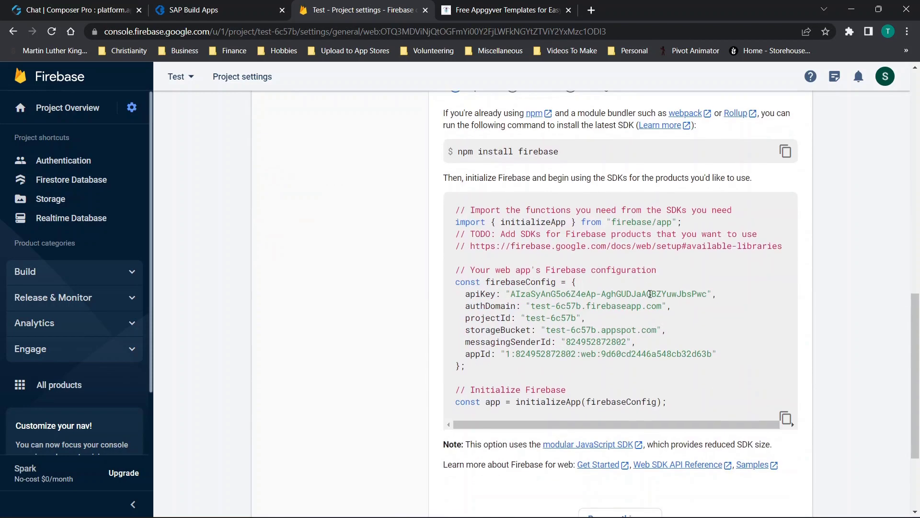
drag(465, 292, 737, 362)
click(656, 344)
scroll(657, 344, up, 3)
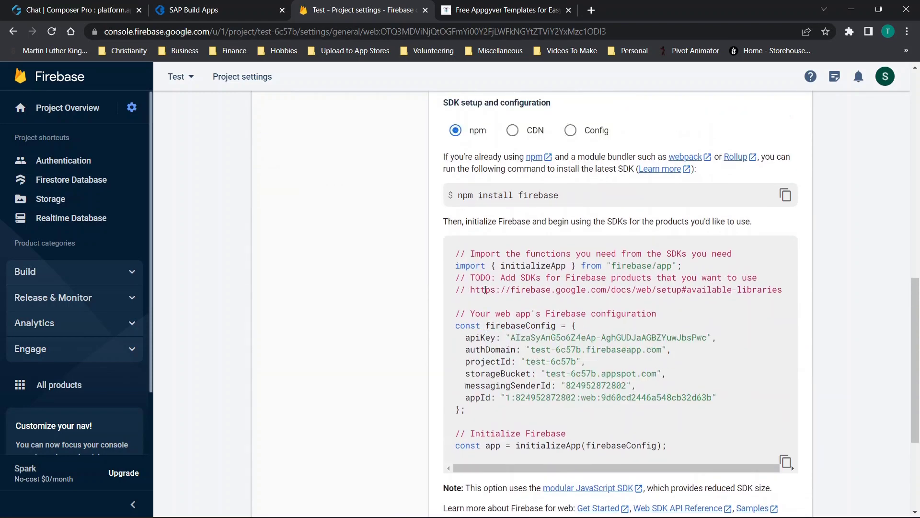
scroll(338, 160, up, 2)
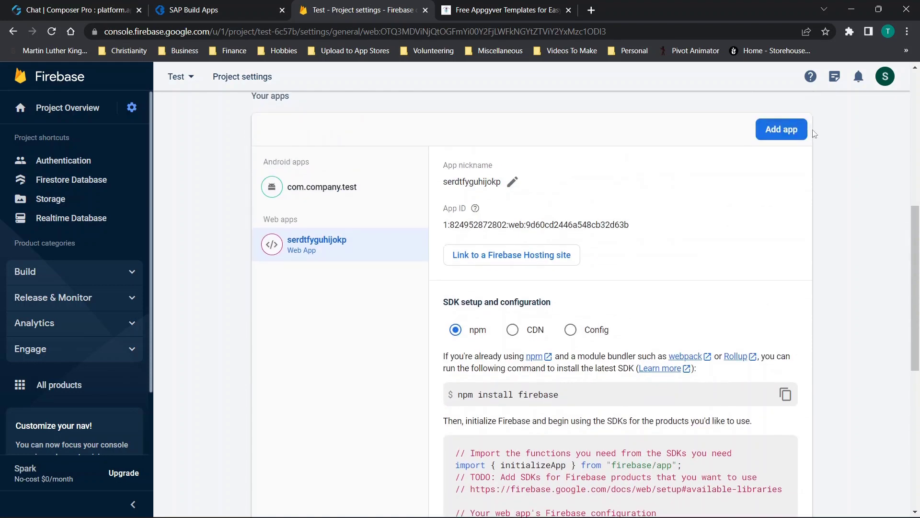
View the registration form for adding an Android app to the Firebase project, and leave it without registering
click(788, 128)
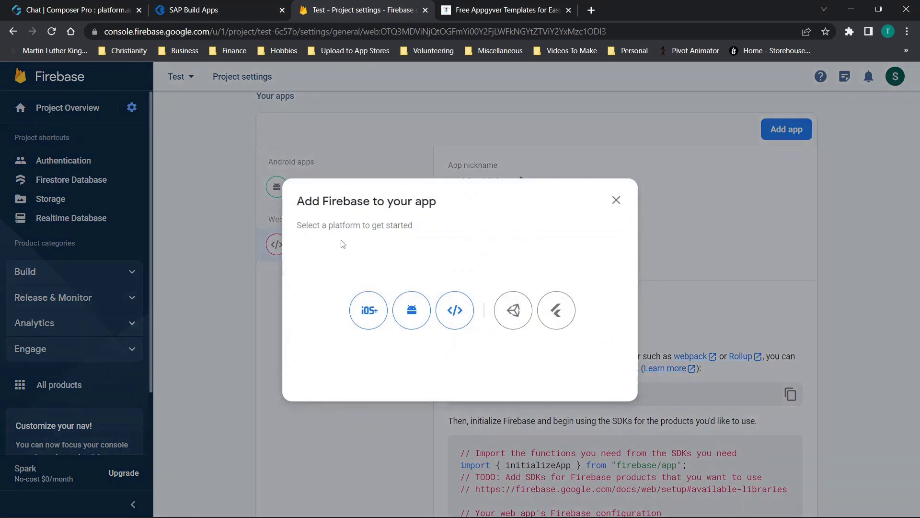
click(421, 307)
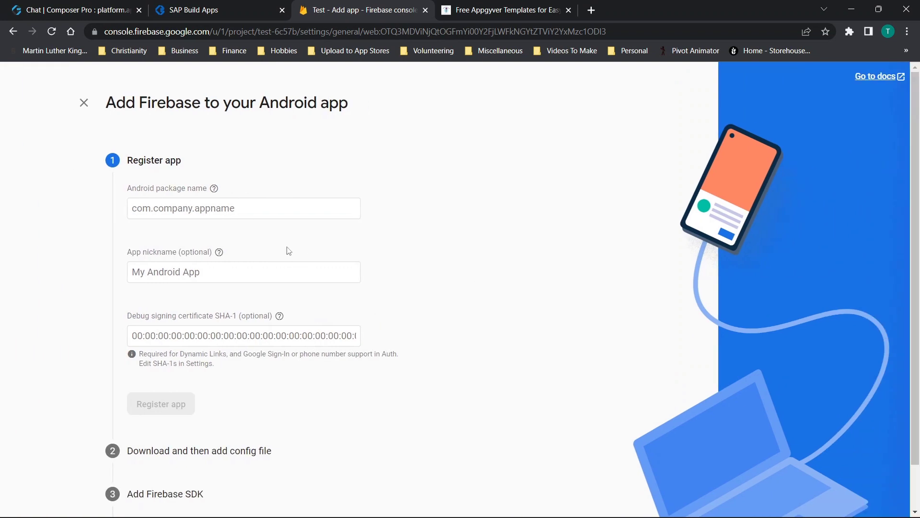
click(83, 103)
click(441, 332)
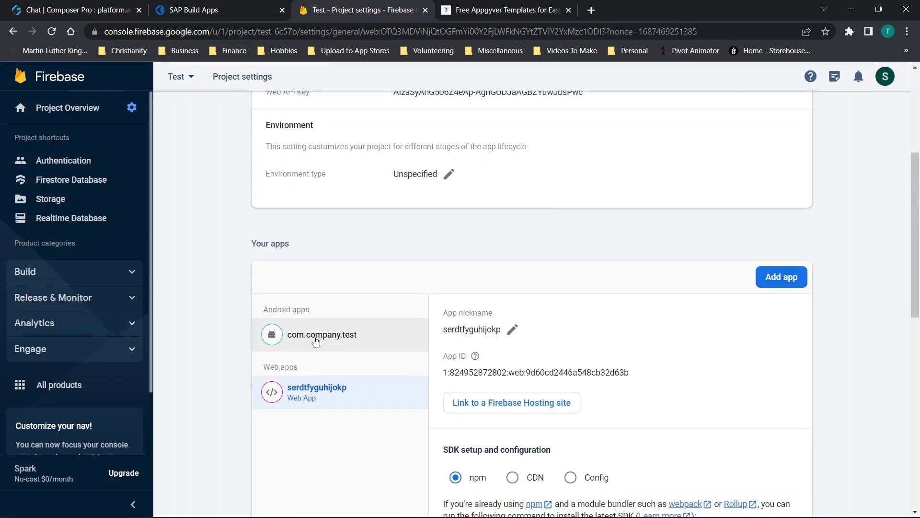
Download the google-services.json file of the Android app com.company.test, view its contents in Visual Studio Code, and minimize the editor
click(288, 336)
scroll(664, 277, down, 3)
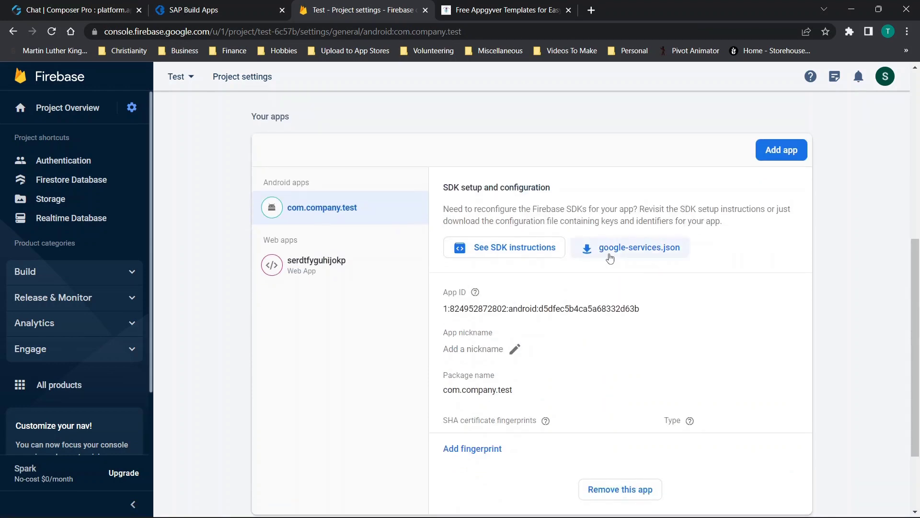
click(609, 258)
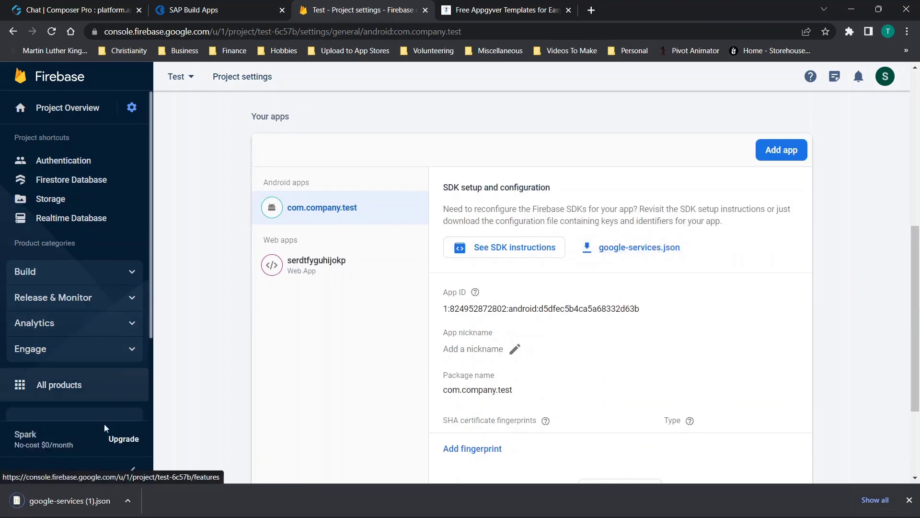
click(89, 501)
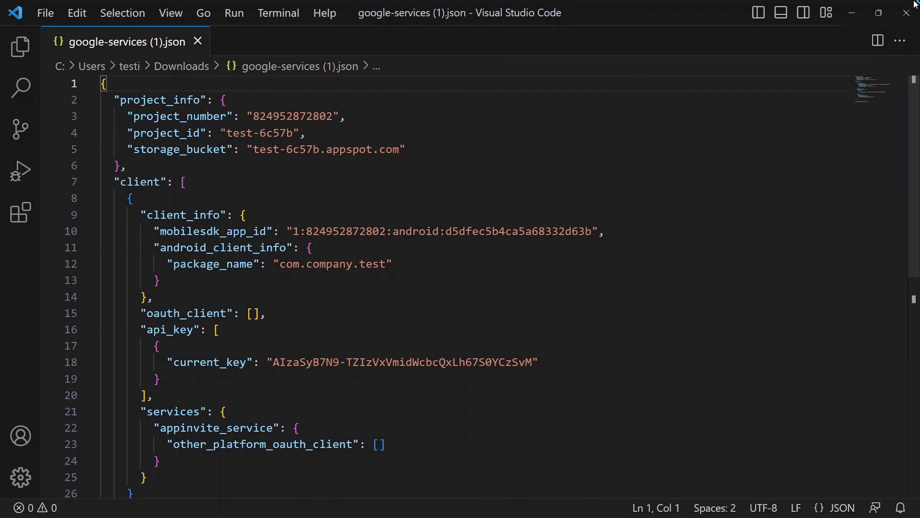
click(852, 12)
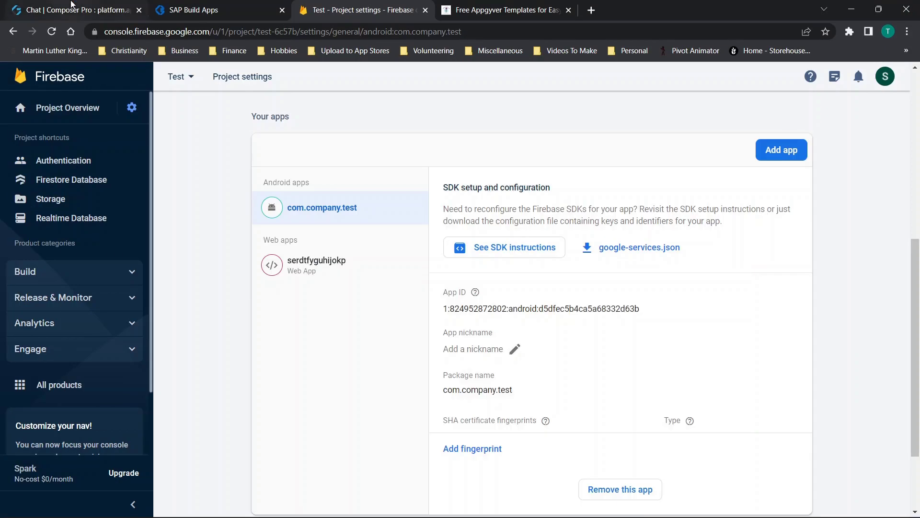
Switch back to the Chat project's page overview in Composer Pro
scroll(550, 188, down, 1)
scroll(551, 189, up, 1)
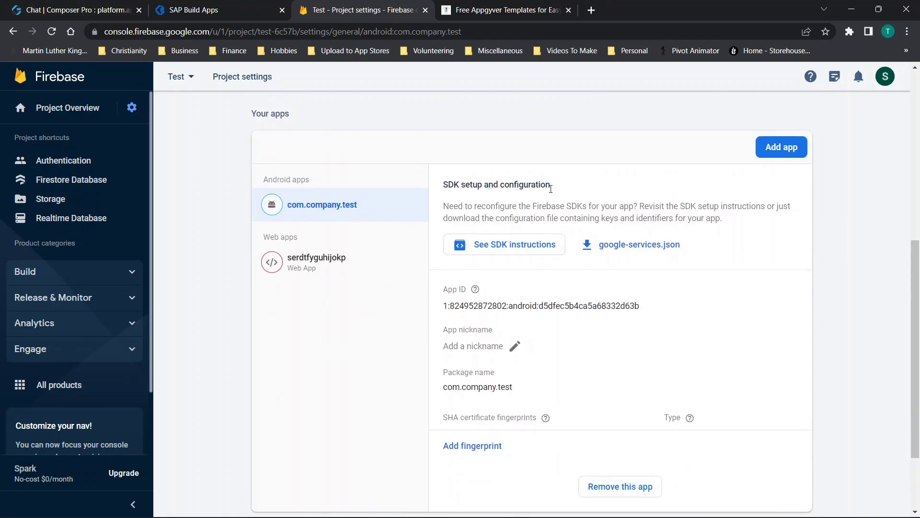
click(200, 5)
click(9, 6)
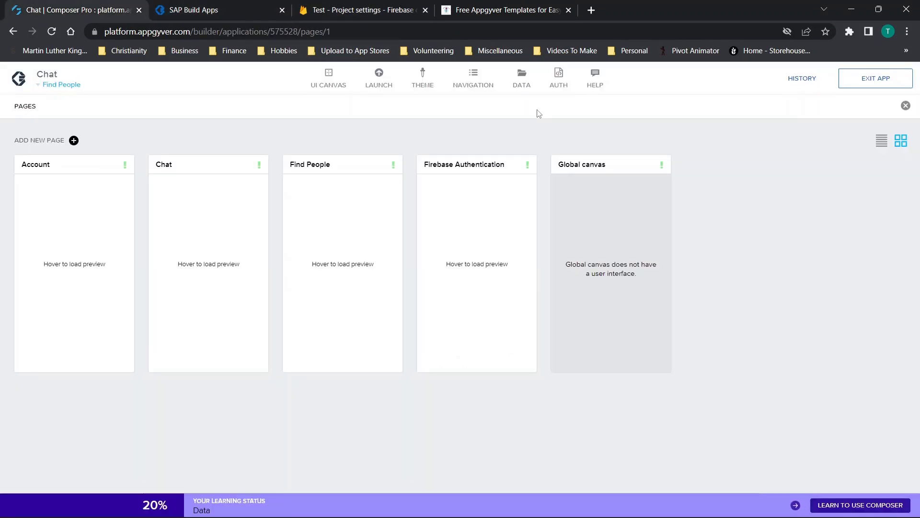
Open the Chat project's data configurator and review the Google Firebase connector's Android and web app configuration fields
click(529, 84)
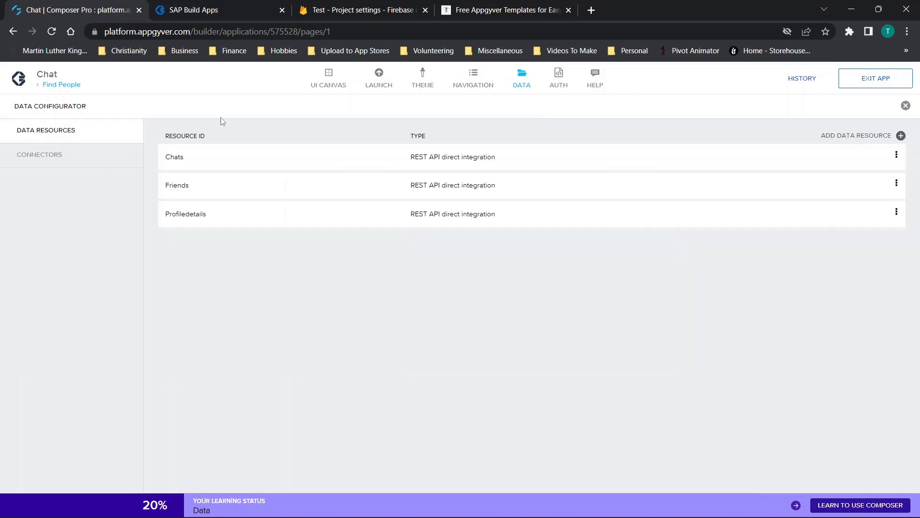
click(64, 160)
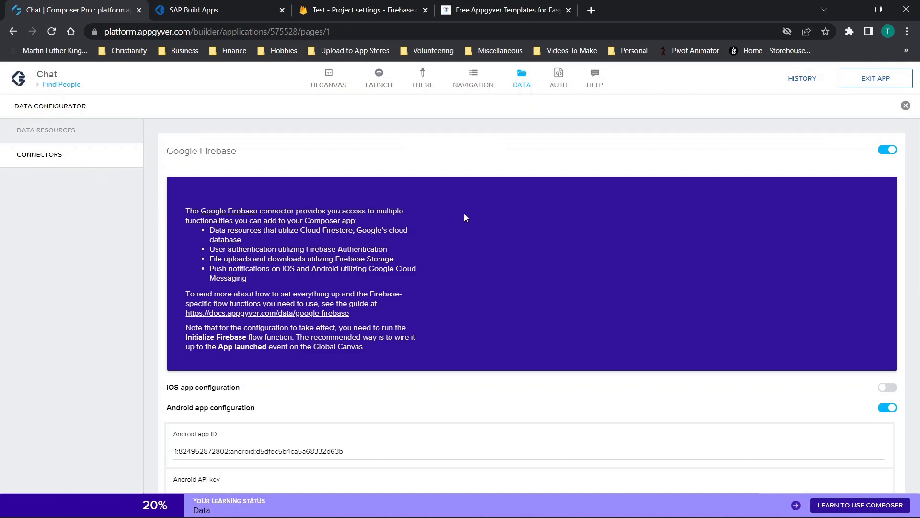
scroll(464, 214, down, 5)
scroll(268, 247, down, 4)
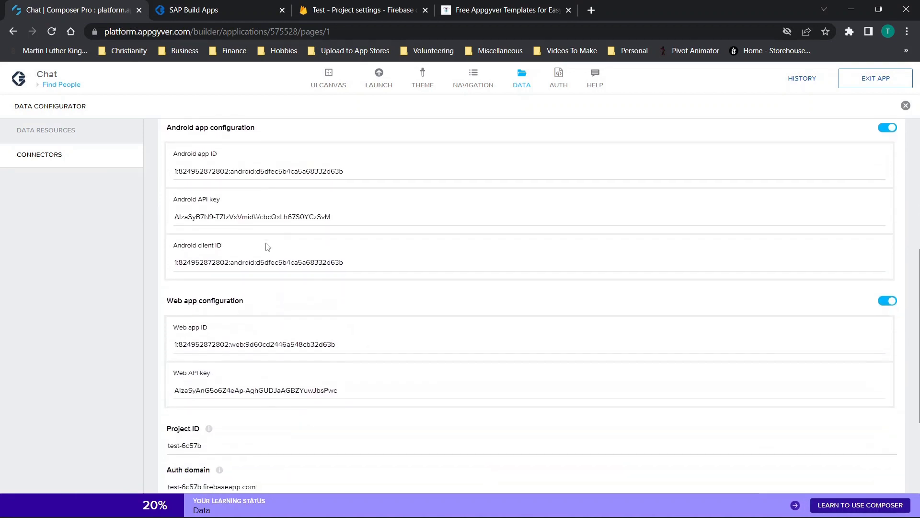
scroll(266, 243, up, 6)
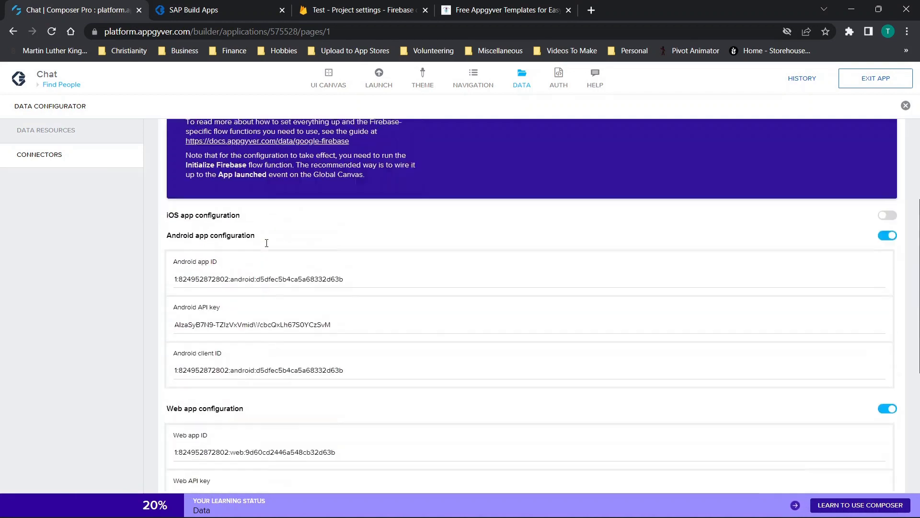
scroll(197, 282, down, 2)
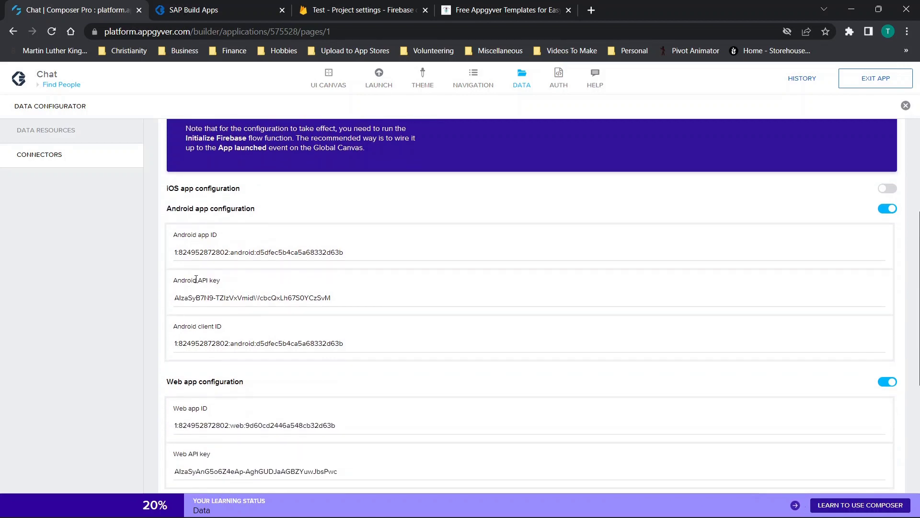
scroll(196, 280, down, 4)
scroll(196, 283, up, 3)
scroll(196, 282, up, 1)
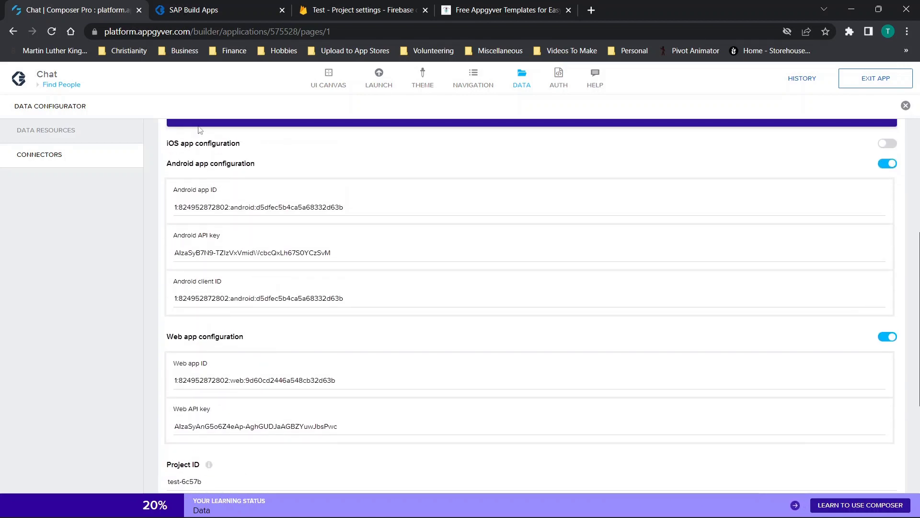
Check the Android values in google-services (1).json in Visual Studio Code, close the editor, and return to the connector settings in Composer Pro
click(360, 10)
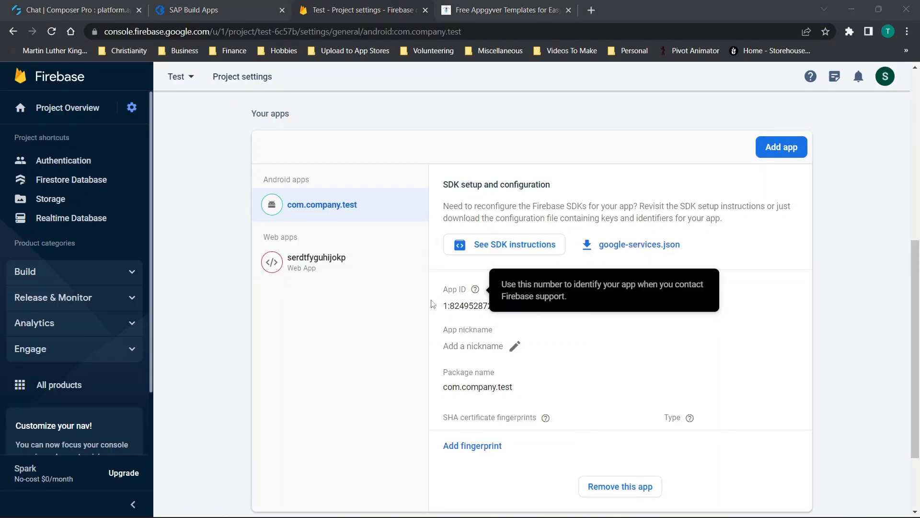
click(213, 7)
click(67, 4)
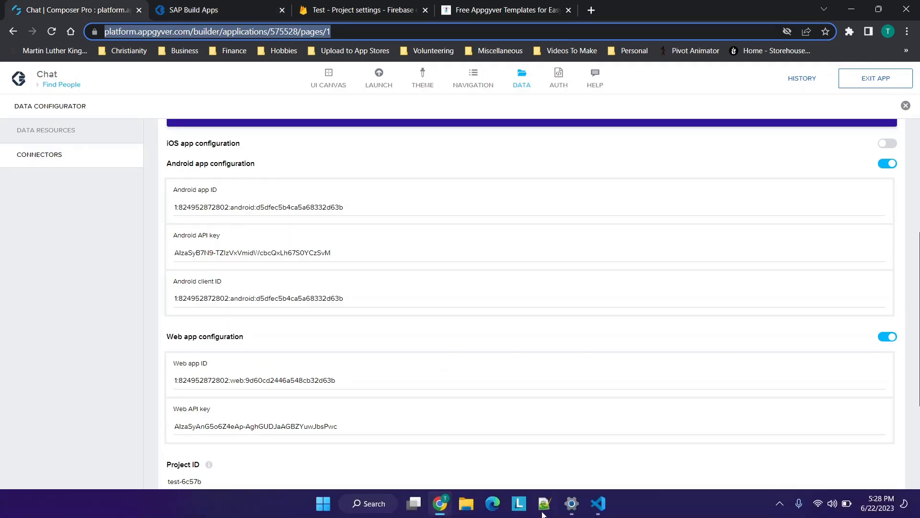
click(598, 503)
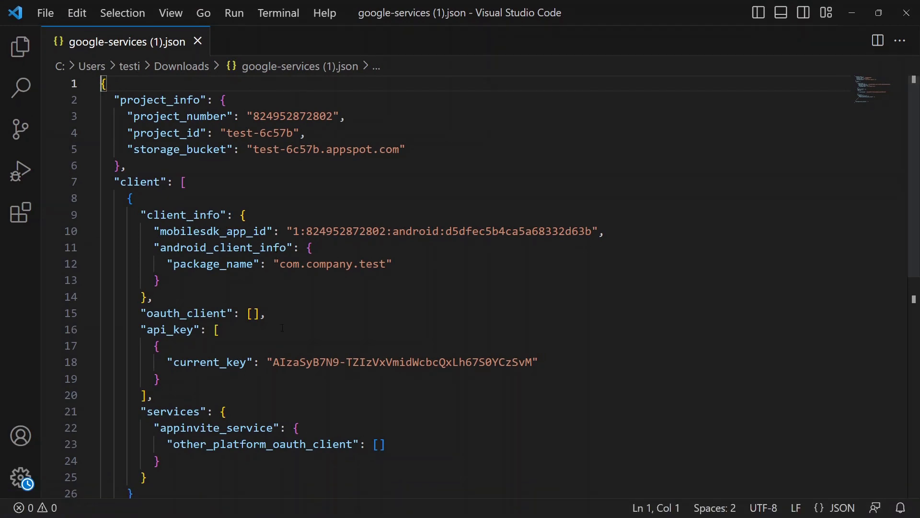
click(907, 12)
click(353, 263)
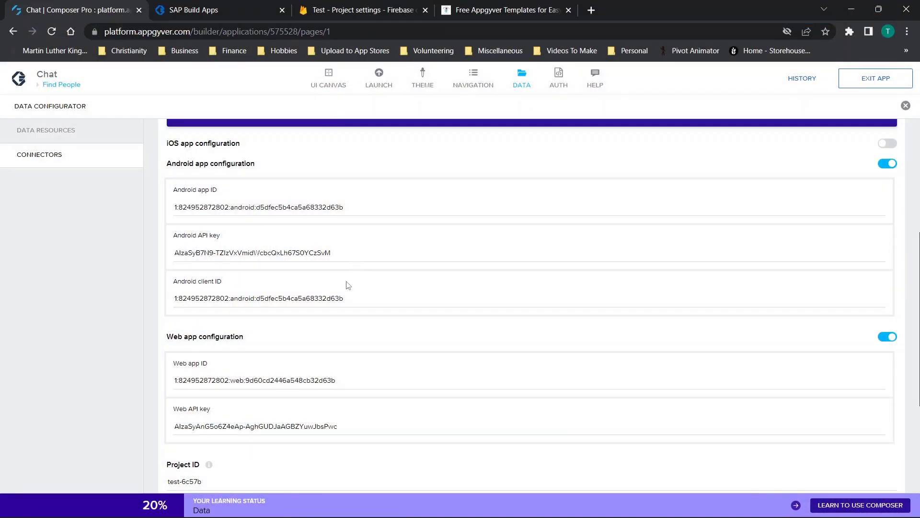
Compare the connector's web app and project fields with the firebaseConfig block of the web app serdtfyguhijokp in the Firebase console
scroll(346, 284, down, 4)
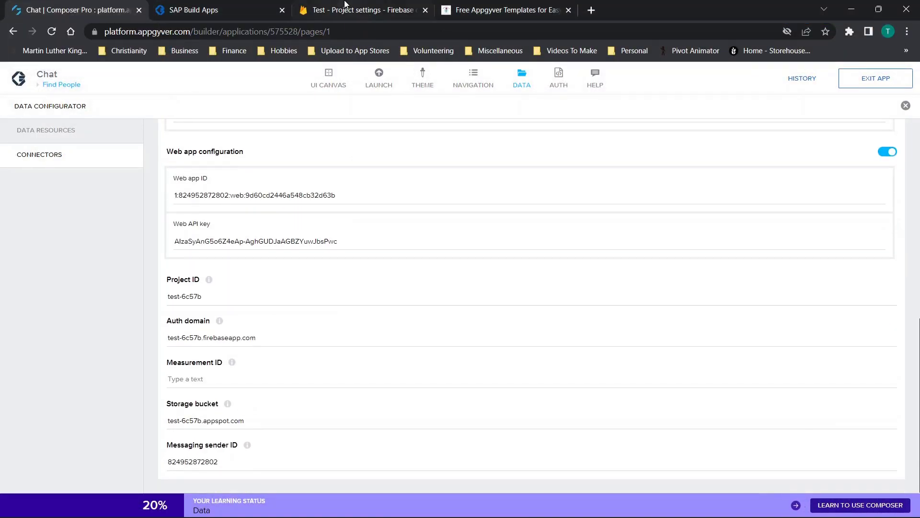
click(345, 9)
click(334, 265)
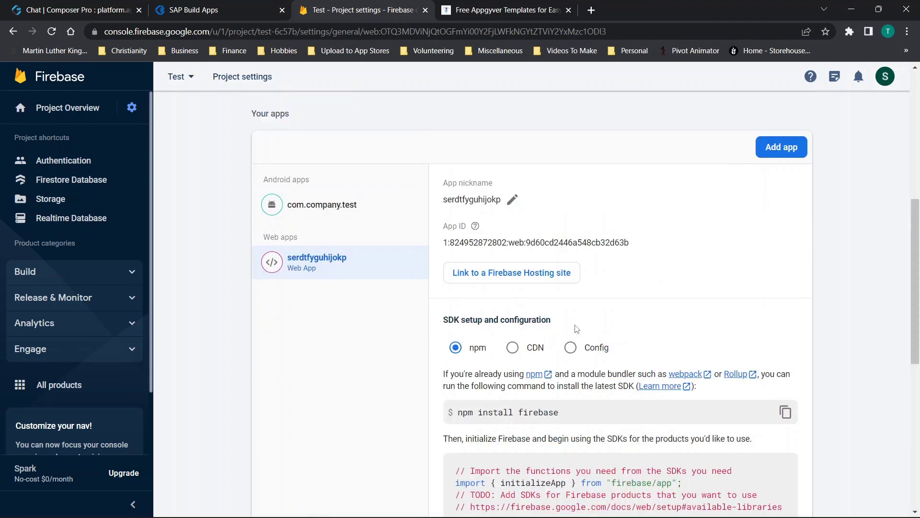
scroll(628, 306, down, 3)
scroll(662, 273, up, 1)
scroll(695, 238, down, 1)
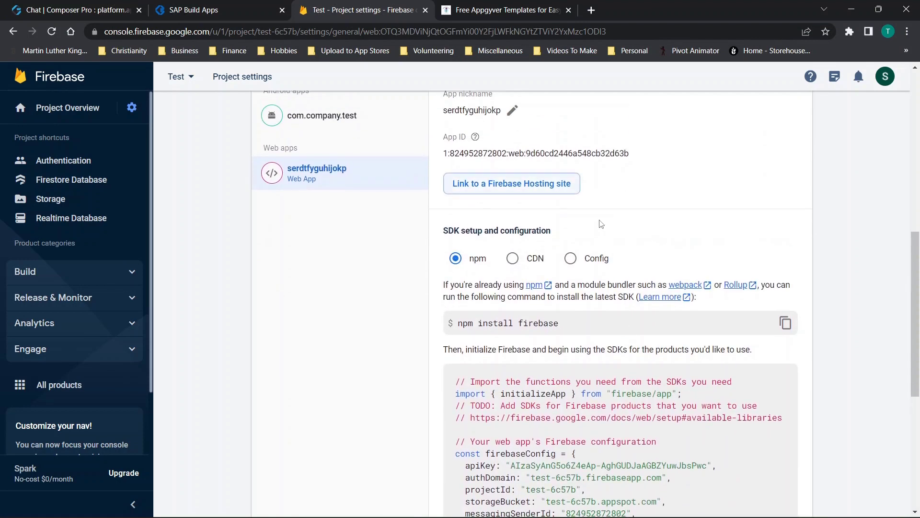
scroll(694, 239, down, 3)
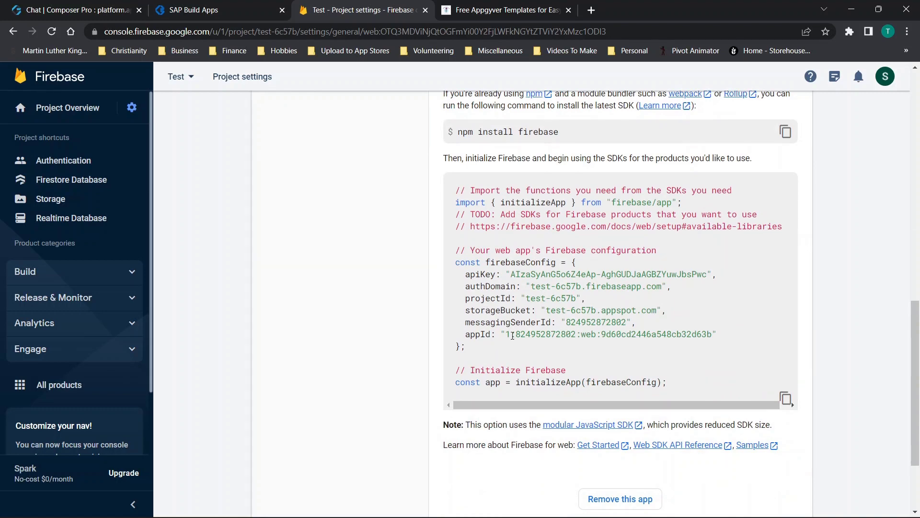
click(74, 9)
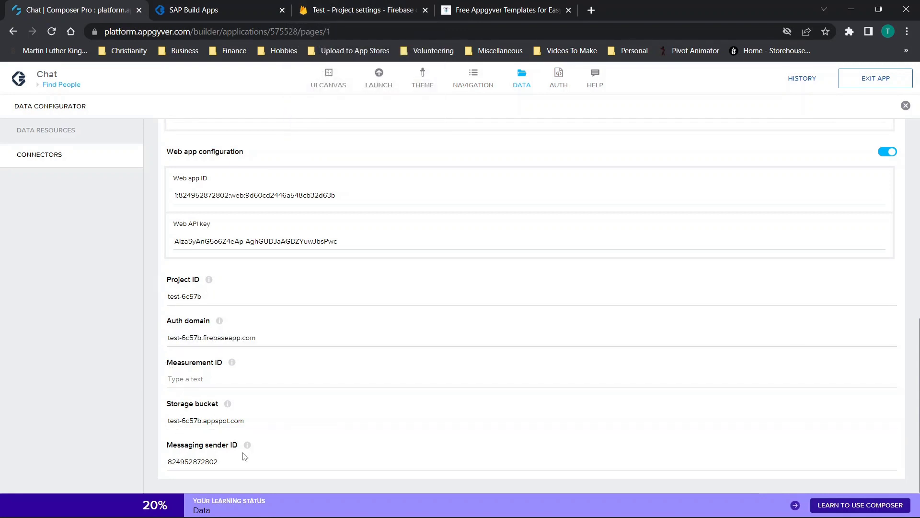
scroll(361, 397, up, 10)
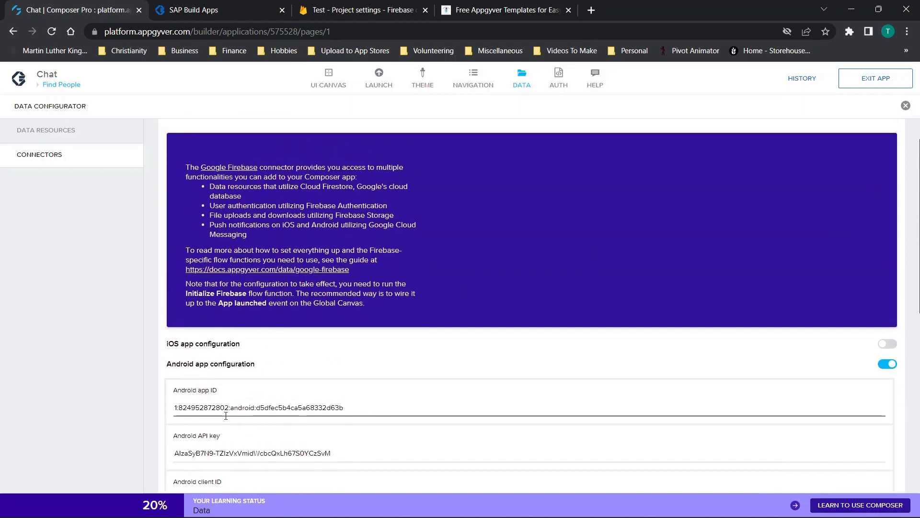
View the details of the web app and the Android app com.company.test in Firebase project settings, and return to Composer Pro
click(320, 5)
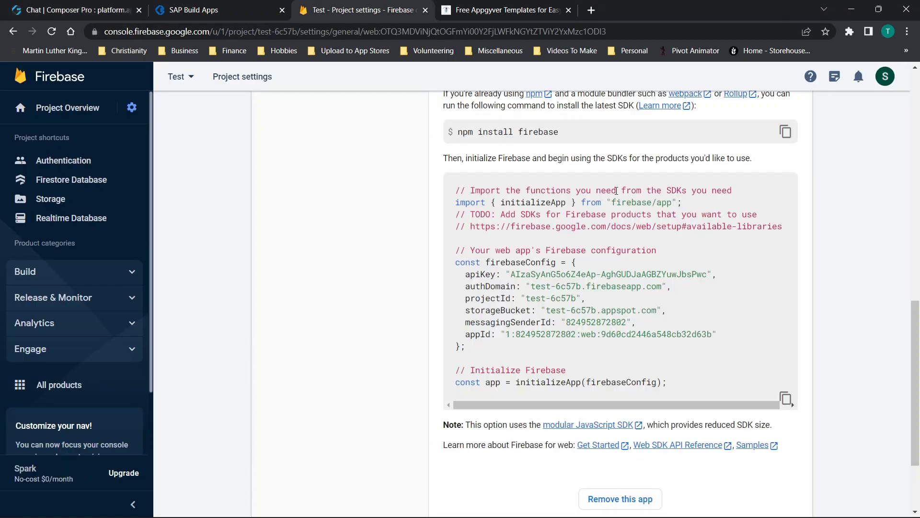
scroll(741, 201, up, 7)
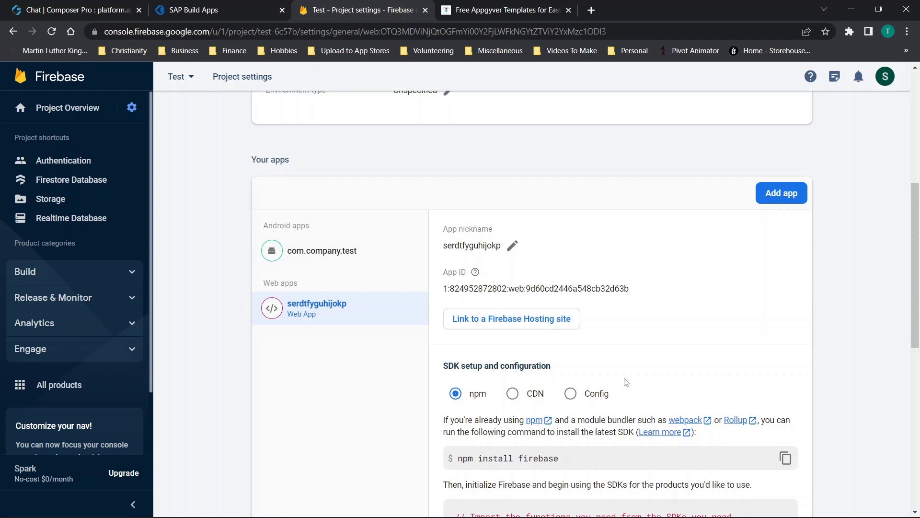
scroll(617, 250, down, 2)
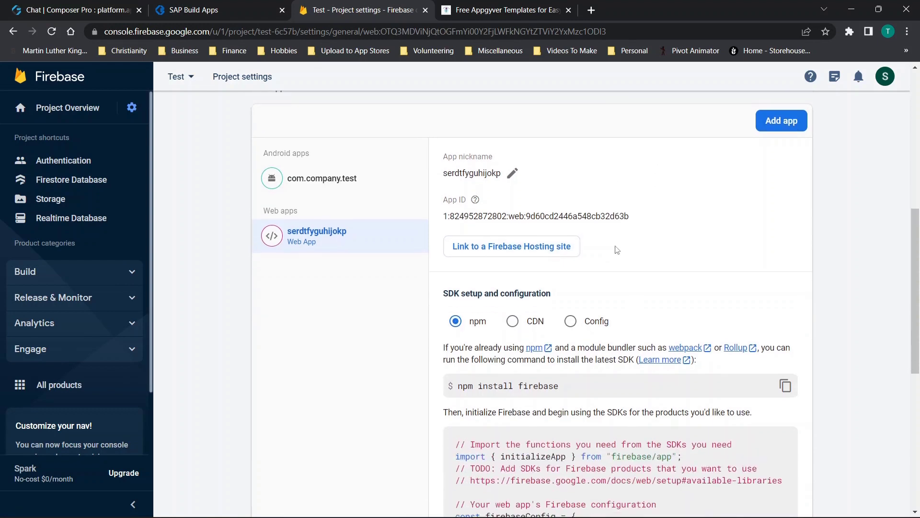
click(322, 180)
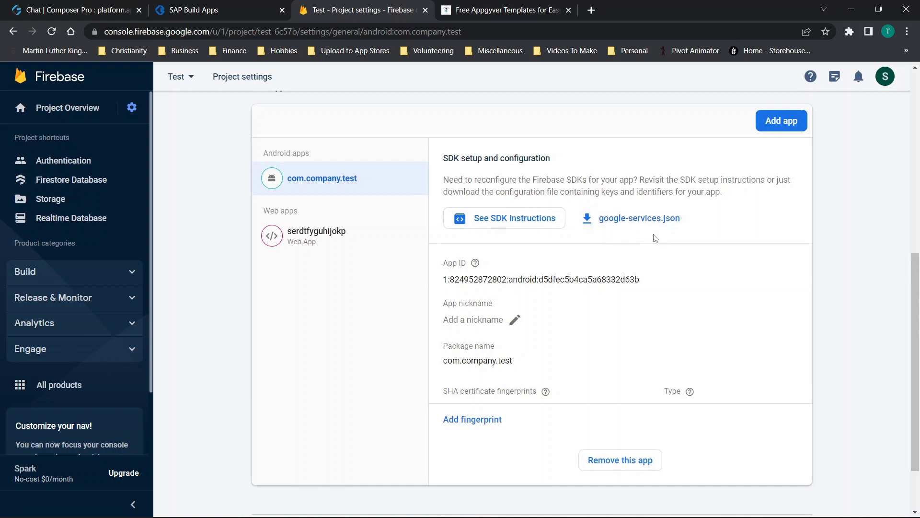
click(210, 7)
click(104, 6)
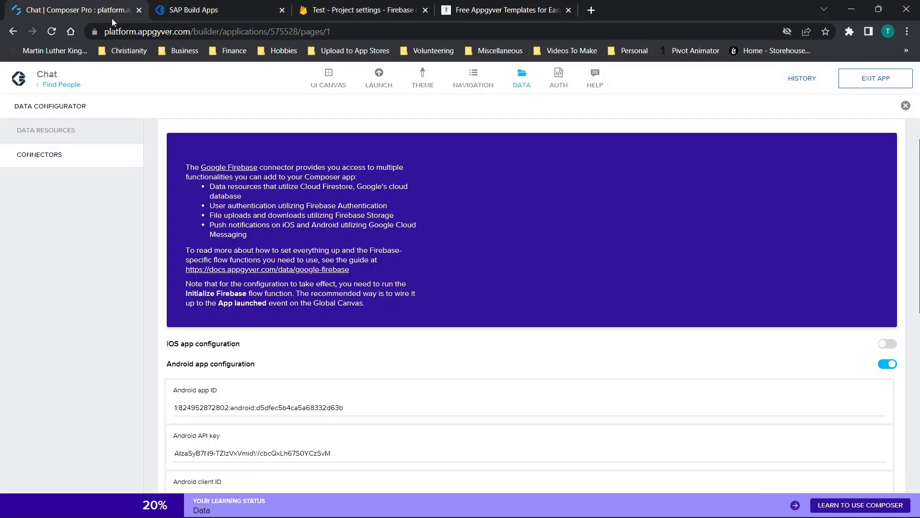
Look over the Google Firebase connector's configuration fields once more and close the data configurator
scroll(343, 189, down, 5)
scroll(342, 189, down, 4)
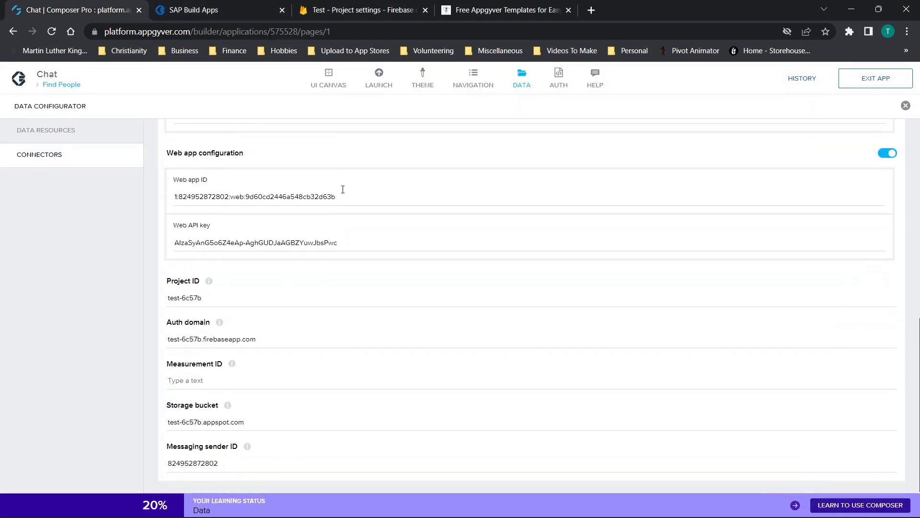
scroll(342, 189, up, 5)
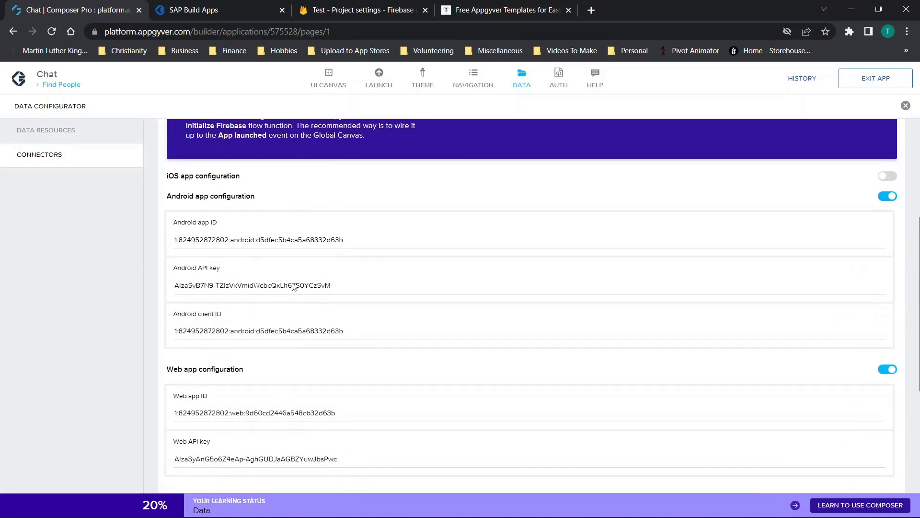
scroll(295, 288, down, 5)
scroll(294, 288, up, 9)
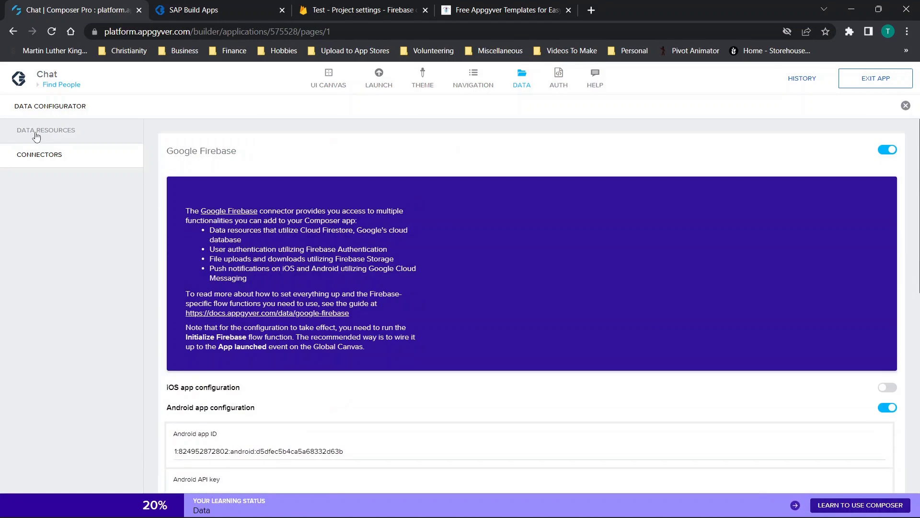
click(906, 106)
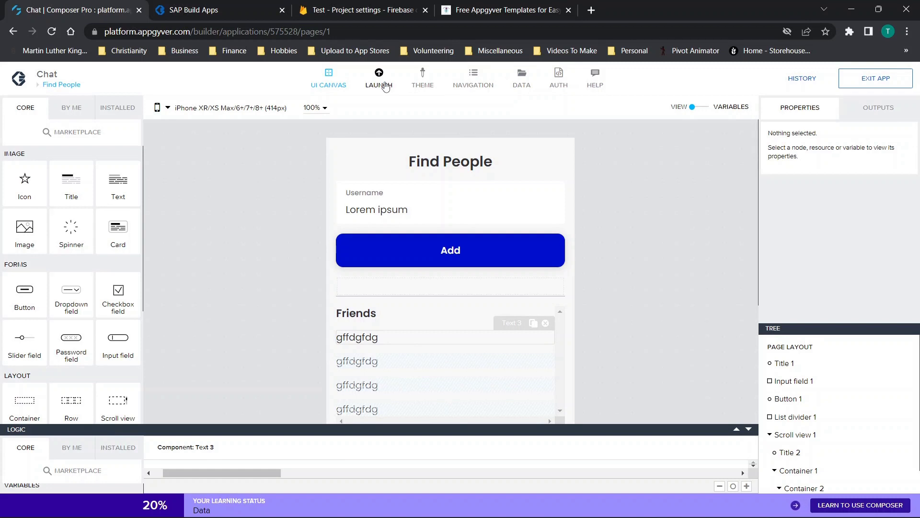
Glance at the running chat app preview, then view the Chat project's authentication method and initial view settings and close them
click(331, 9)
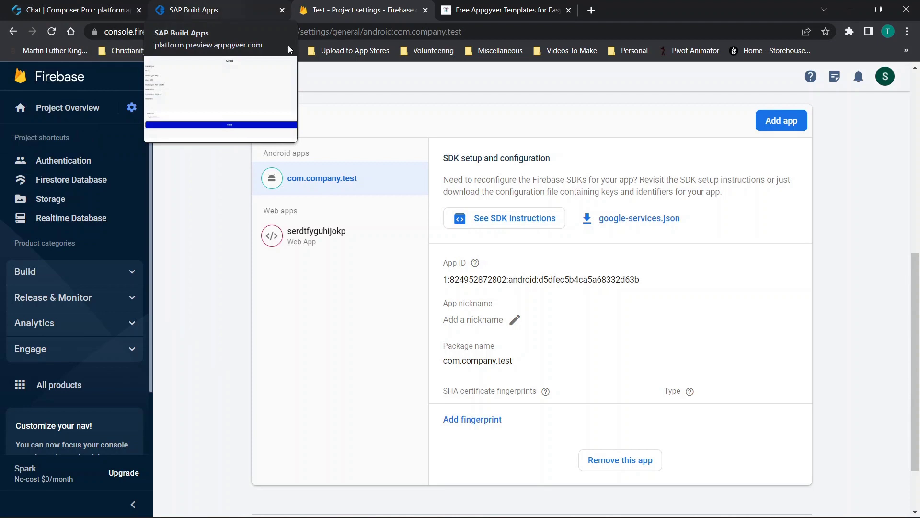
click(209, 6)
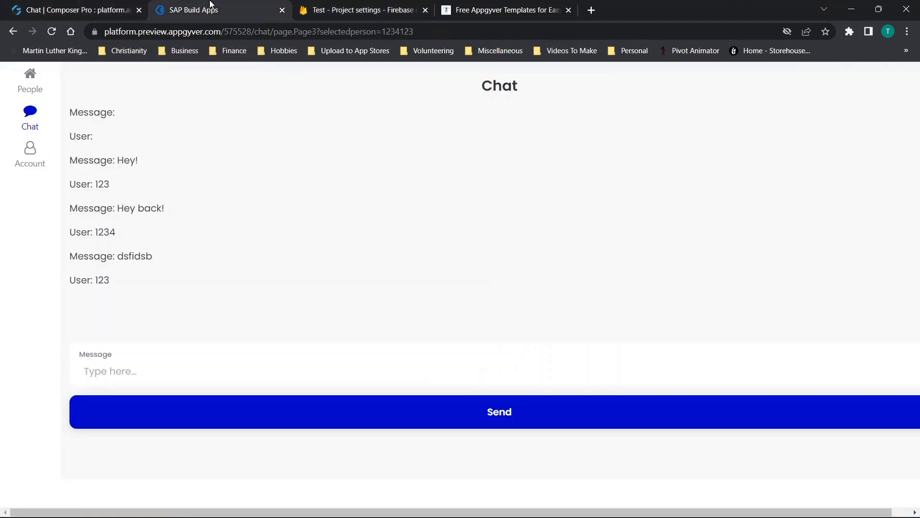
click(119, 9)
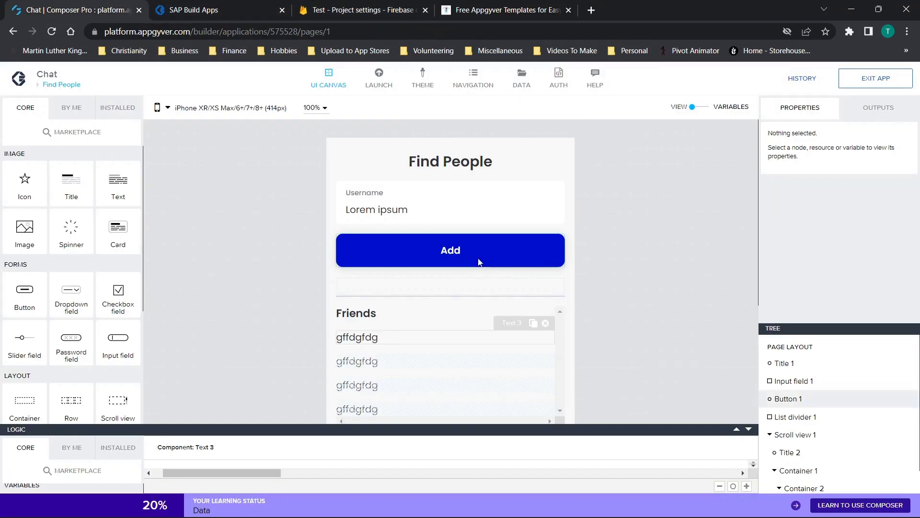
click(563, 83)
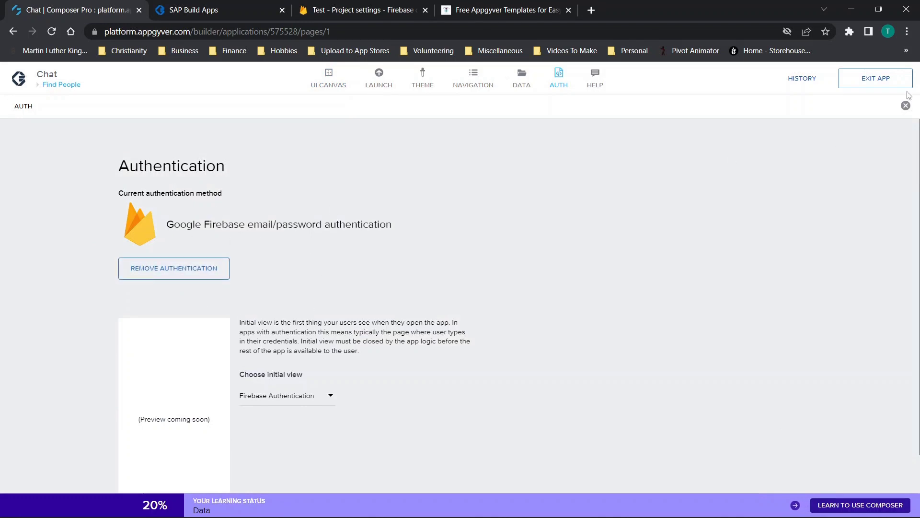
click(904, 107)
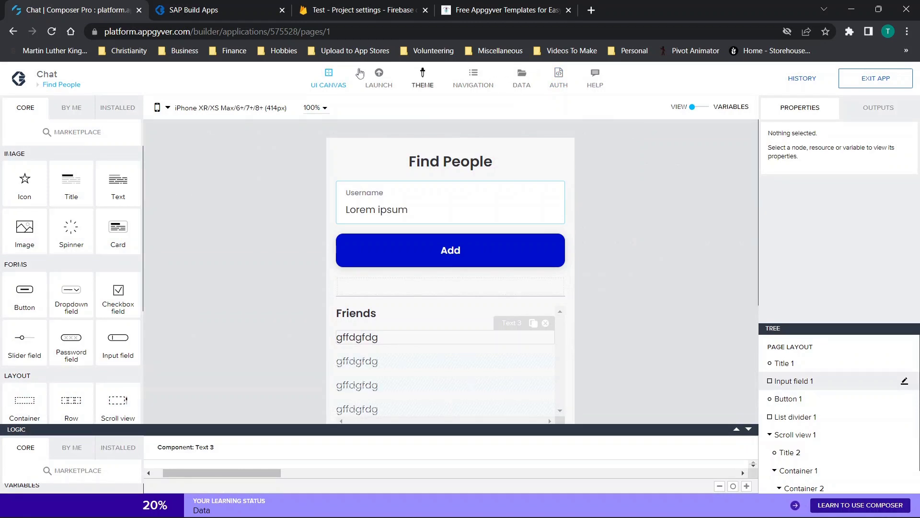
Open the Firebase Authentication page from the project's page overview to view its login layout
click(55, 88)
mouse_move(461, 195)
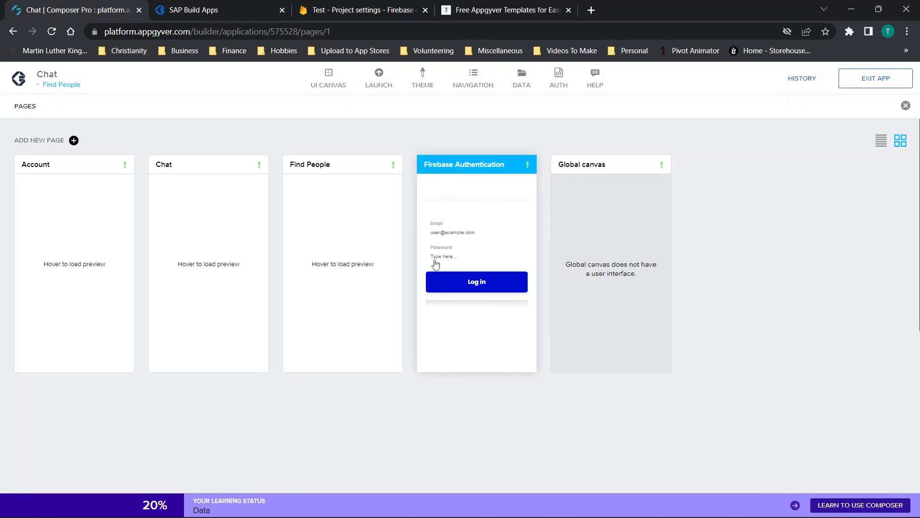
click(474, 267)
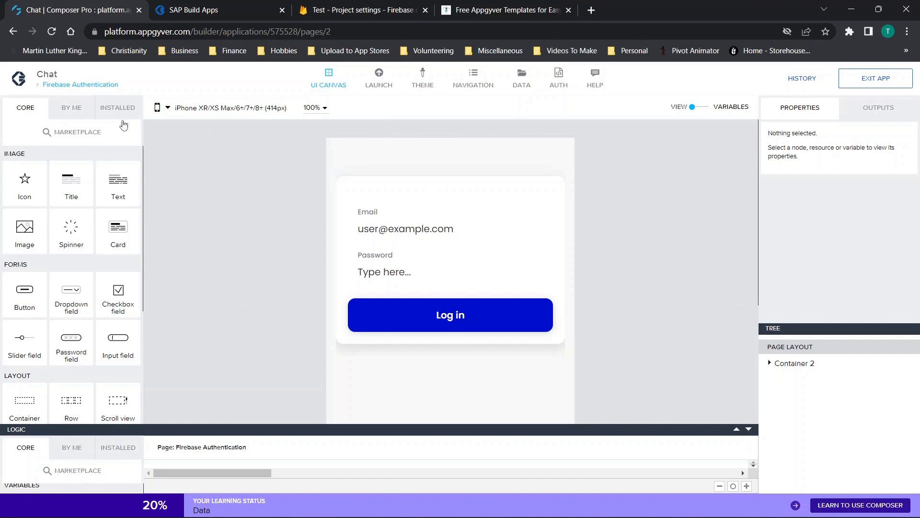
Open the Find People page, then view the project's built-in navigation settings
click(70, 85)
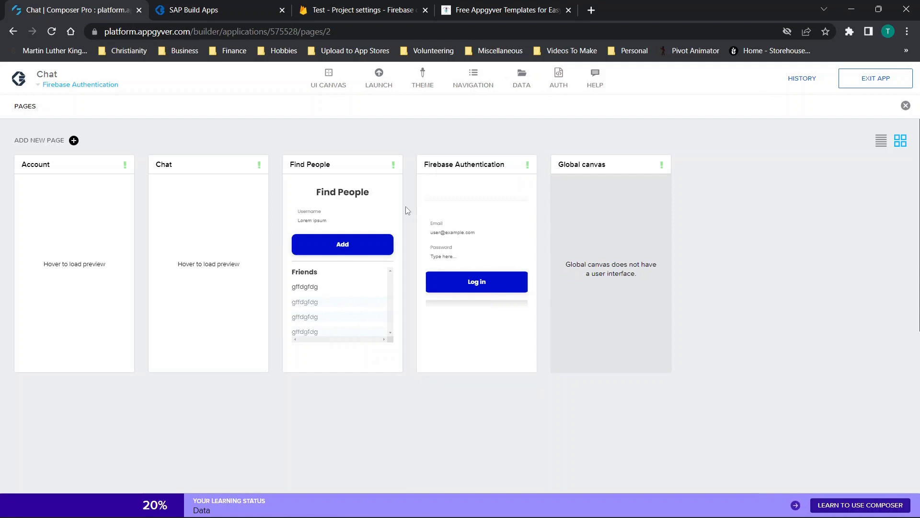
click(305, 200)
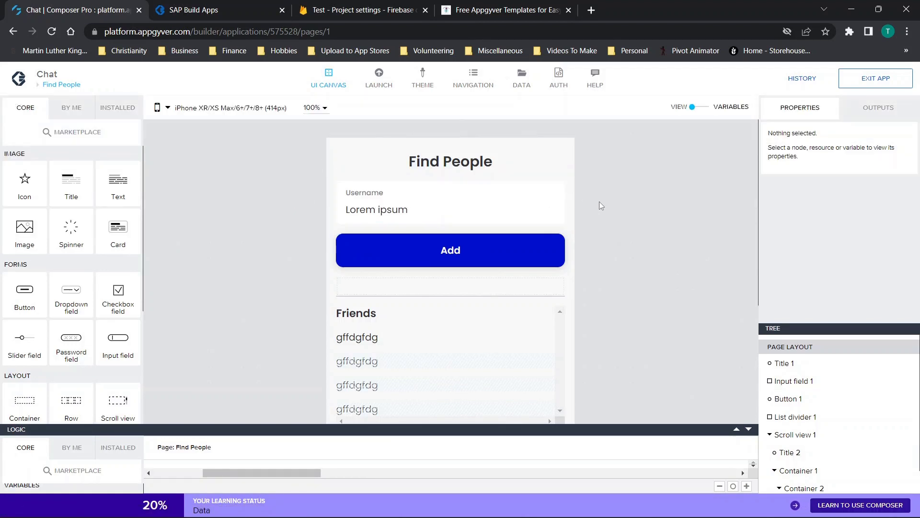
click(473, 78)
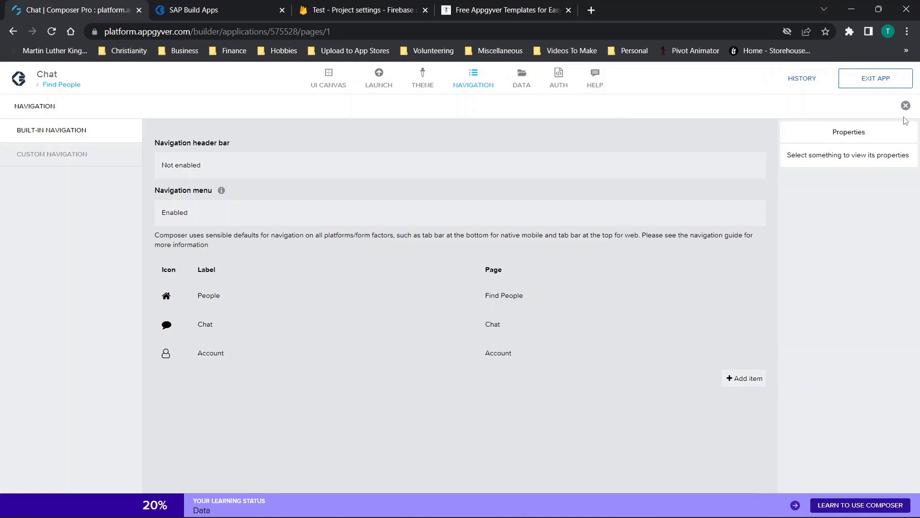
Close the navigation settings, open the Account page from the page overview, and inspect its Setup title and current username text
click(906, 106)
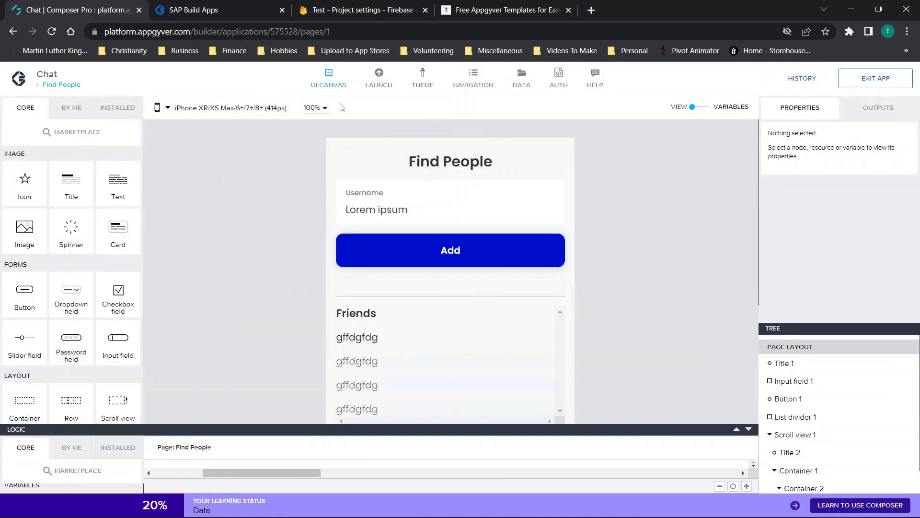
click(53, 84)
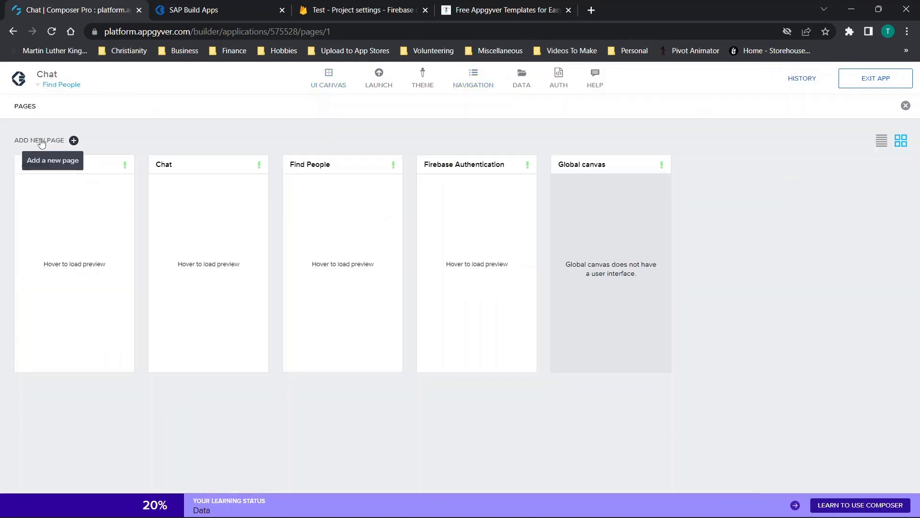
mouse_move(29, 234)
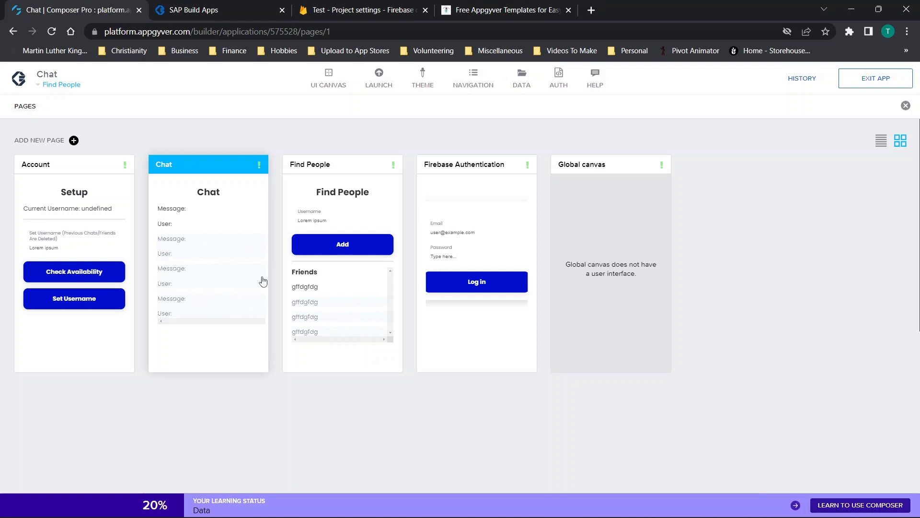
click(71, 289)
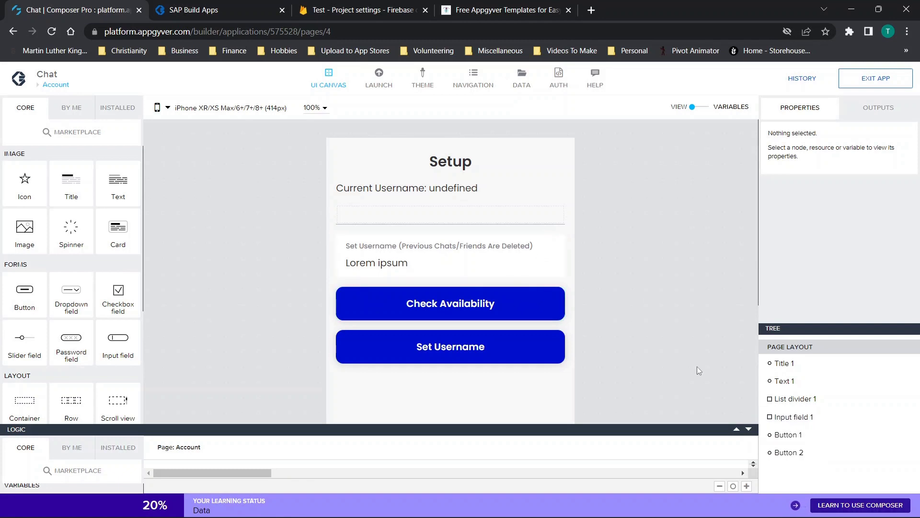
scroll(667, 283, down, 1)
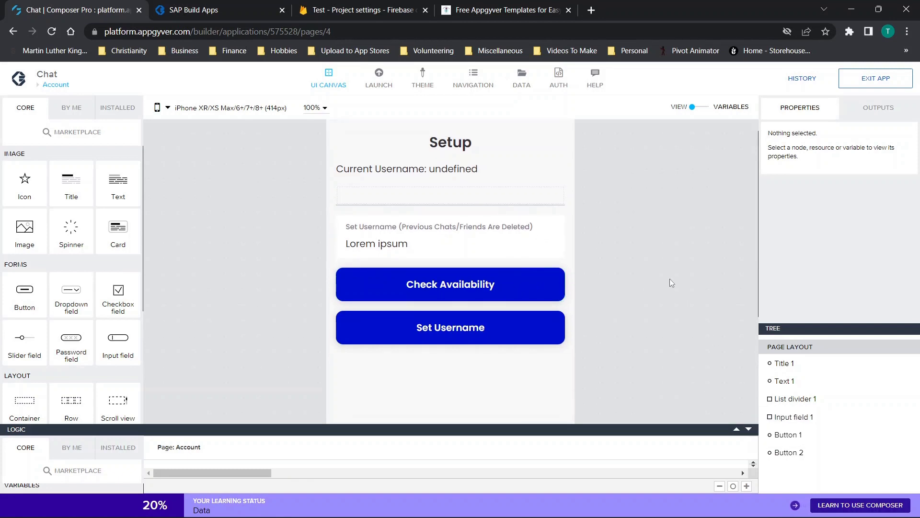
click(443, 145)
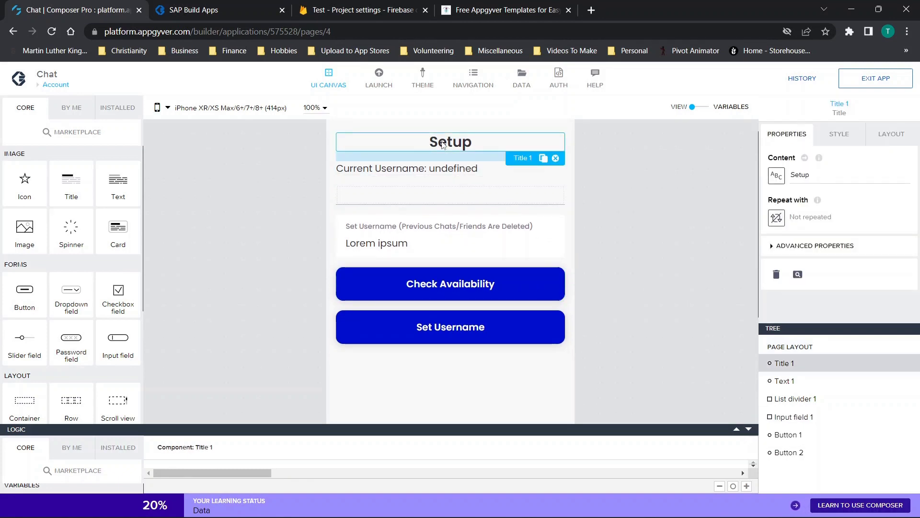
click(400, 172)
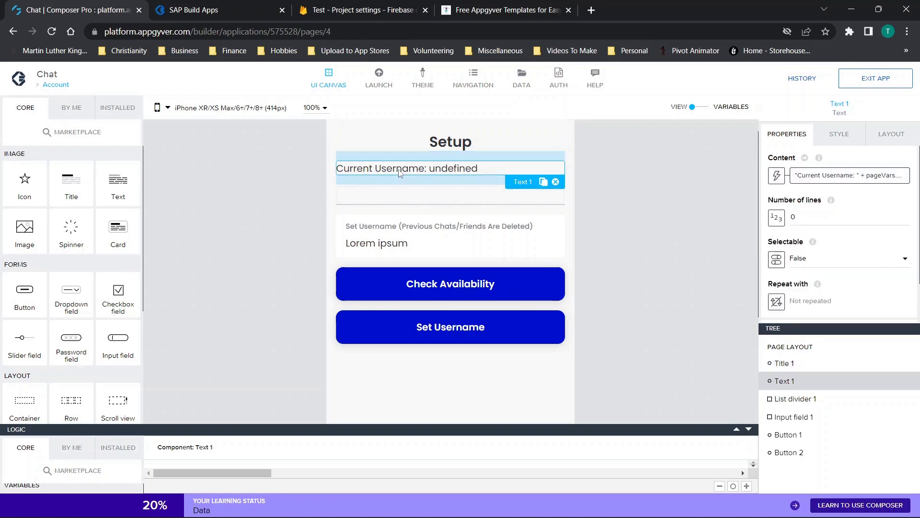
View the Account page's page variables and the app variables, then highlight the initial value of the project app variable
click(709, 109)
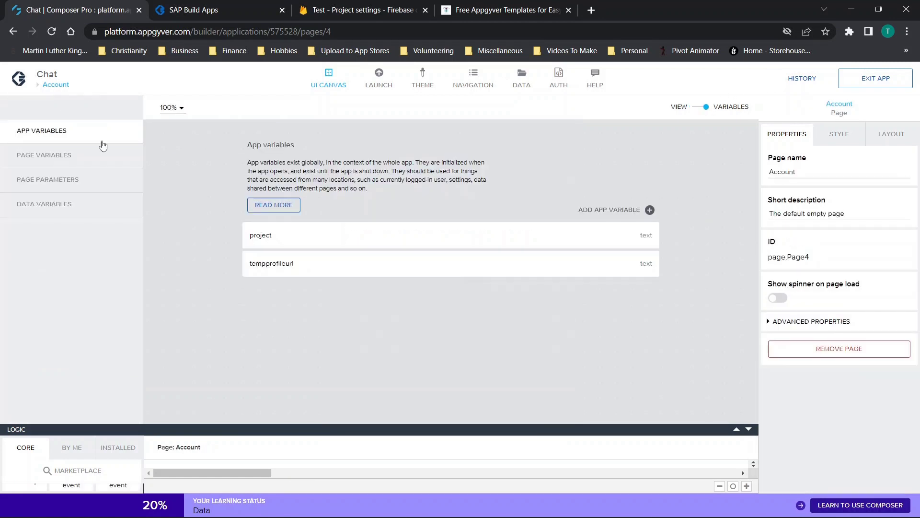
click(29, 165)
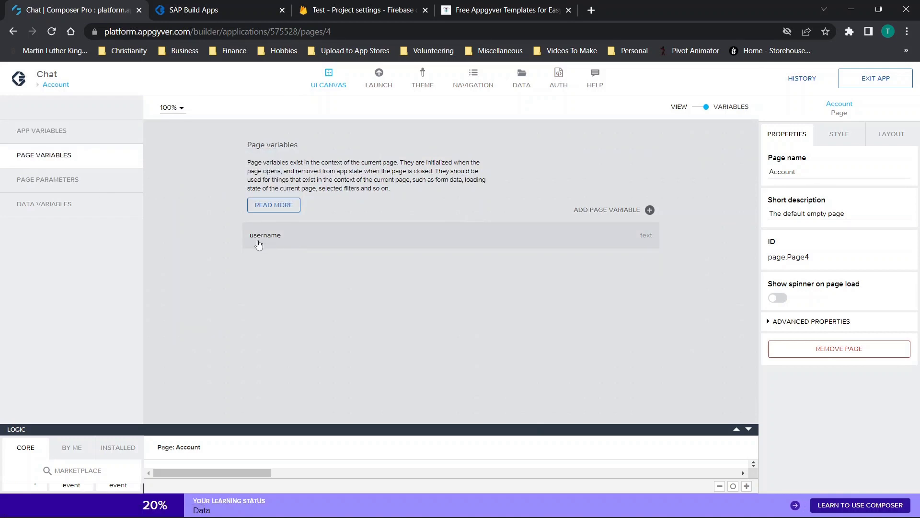
click(21, 130)
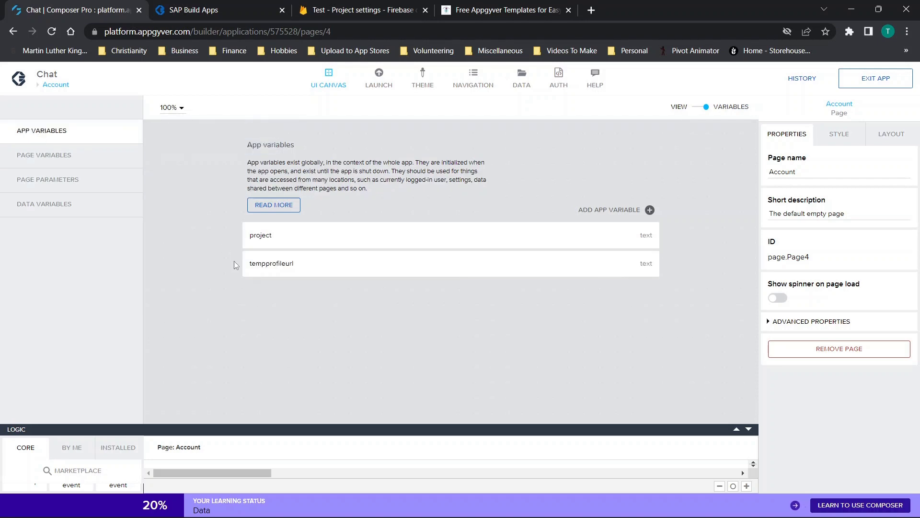
click(265, 242)
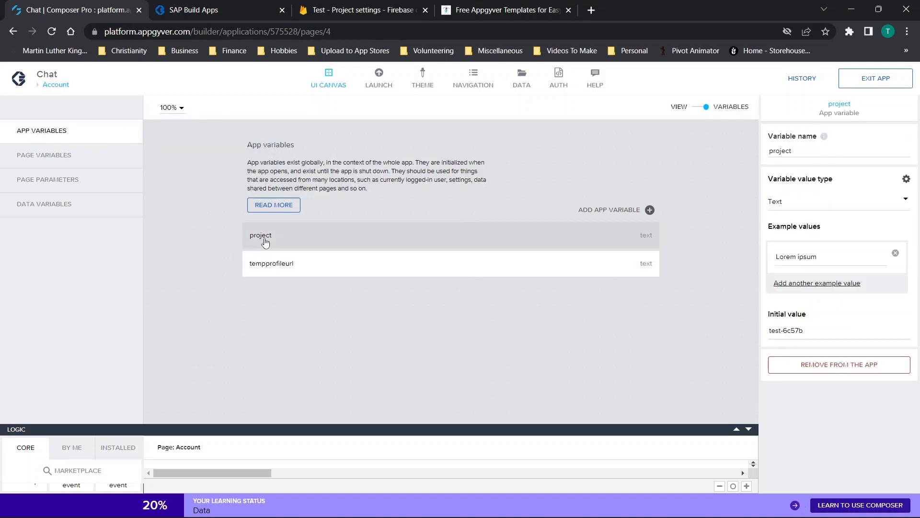
drag(814, 335, 701, 335)
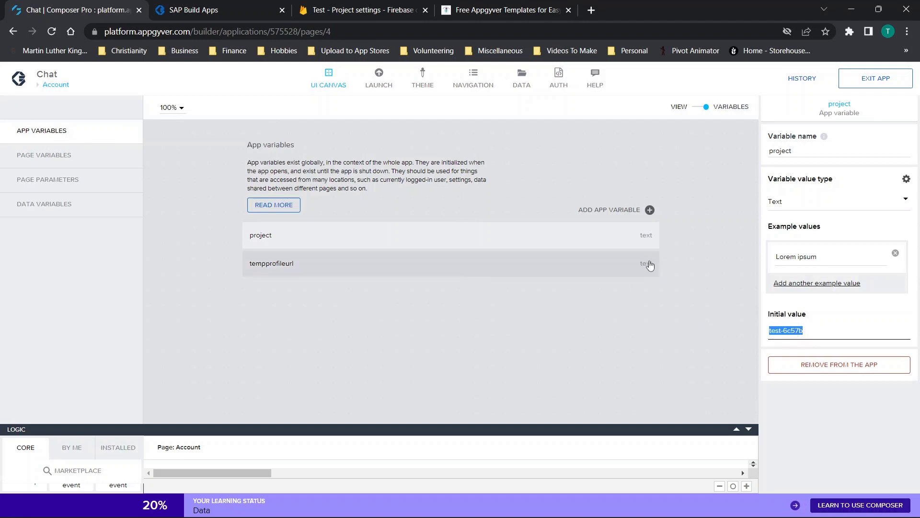
Highlight the project ID in the Firebase console's address, then return to Composer Pro and view the tempprofileurl app variable
click(343, 4)
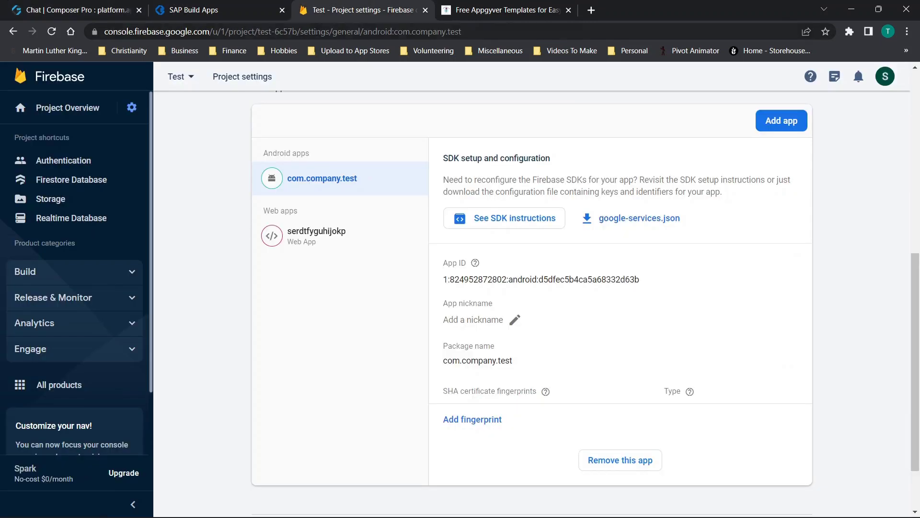
click(280, 31)
click(290, 32)
drag(285, 31, 326, 32)
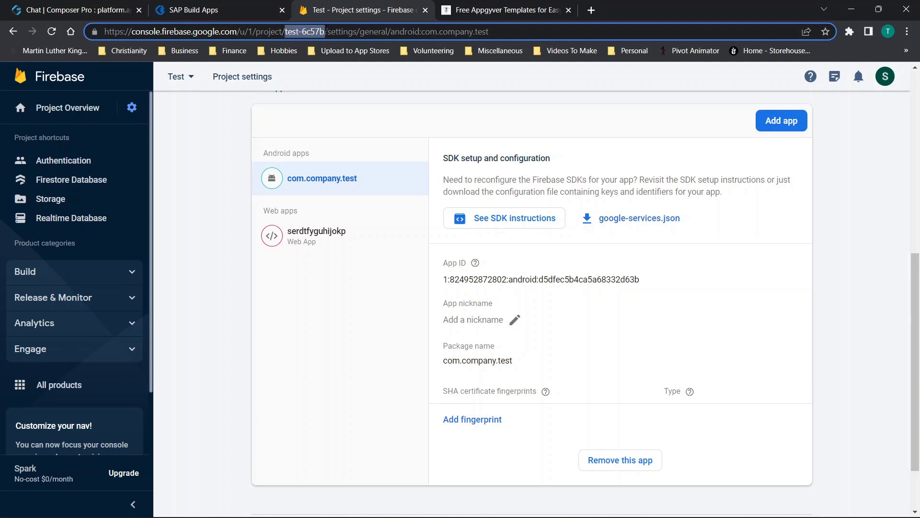
click(59, 5)
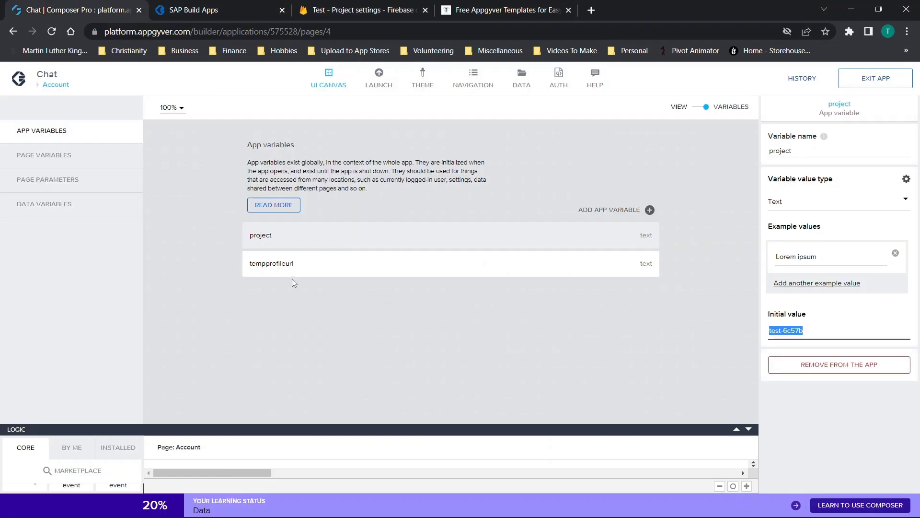
click(293, 267)
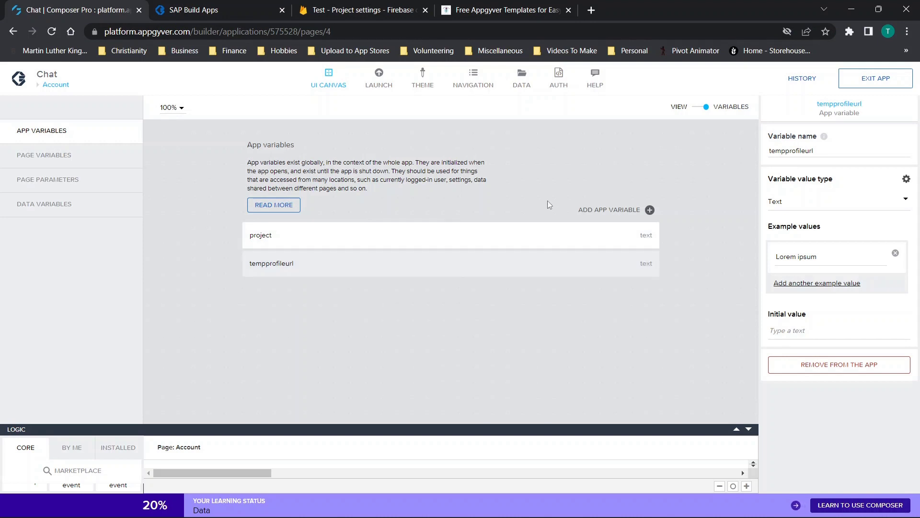
Return to the Account page's layout and open the content formula of the current username text below the Setup title
click(699, 109)
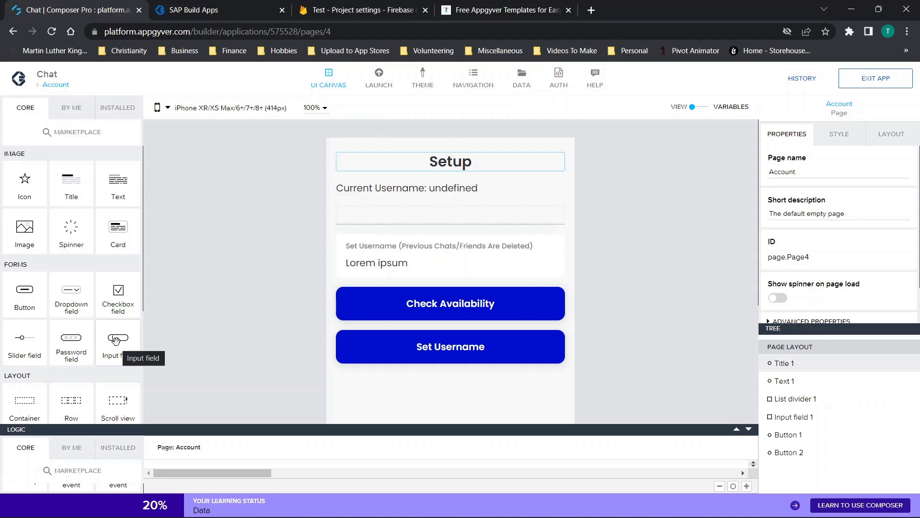
scroll(115, 340, down, 3)
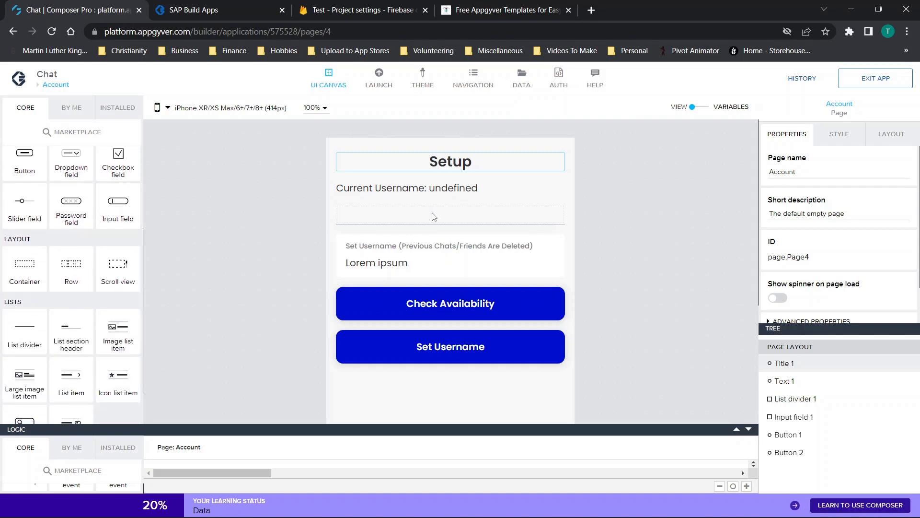
click(472, 167)
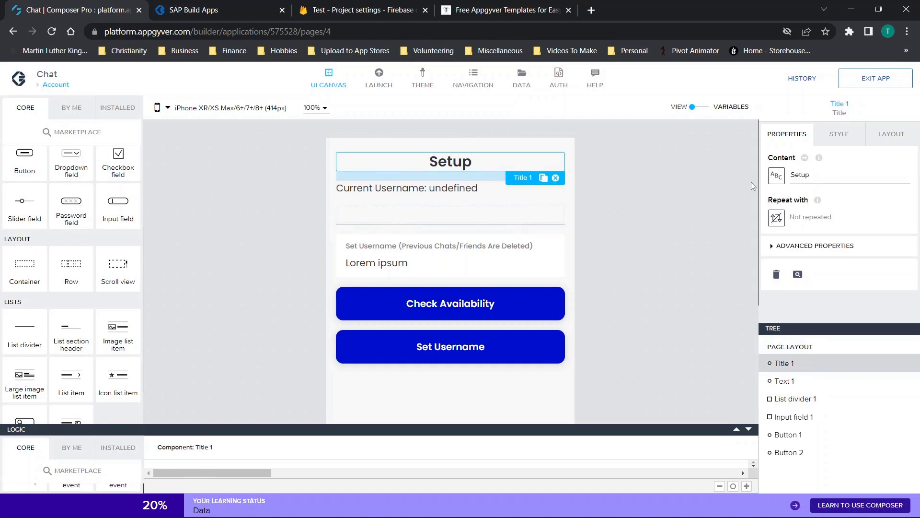
click(434, 189)
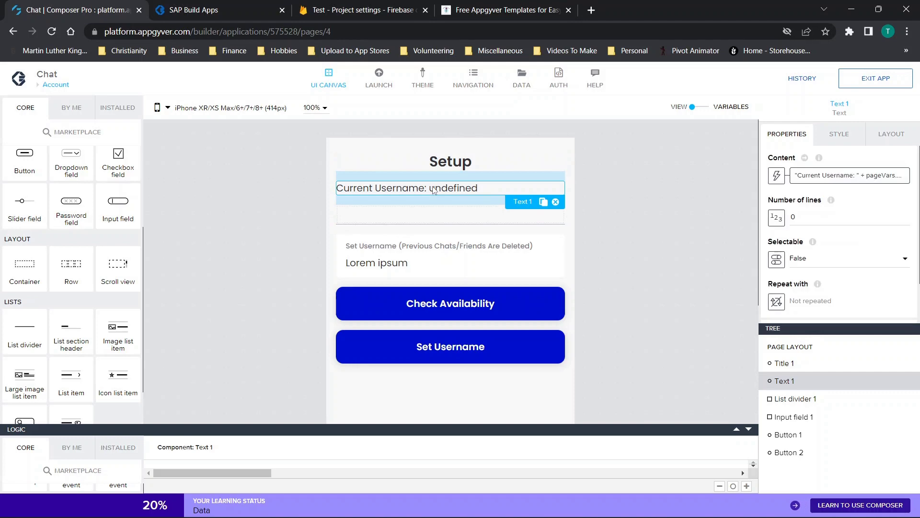
click(776, 176)
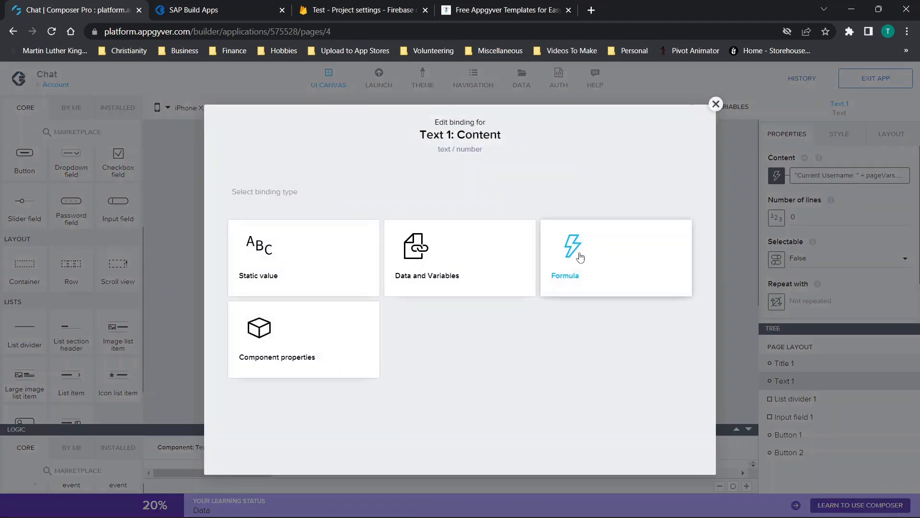
click(569, 254)
click(377, 285)
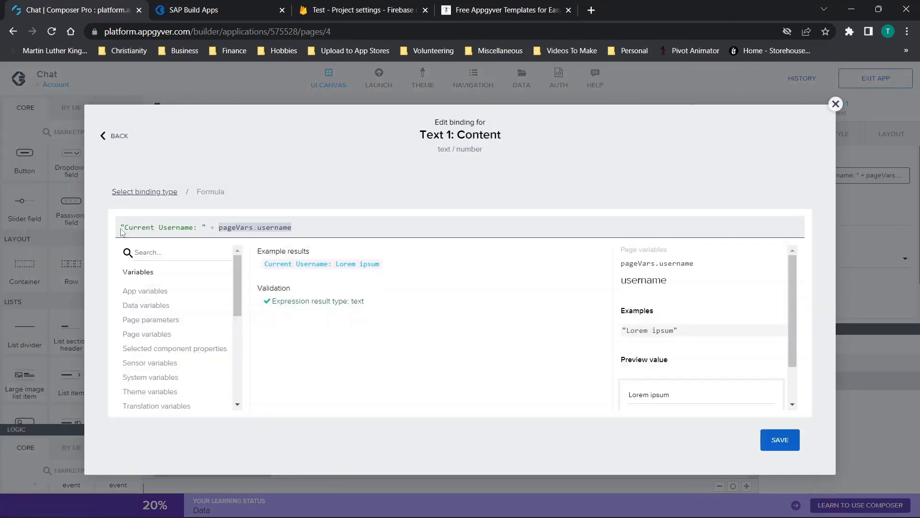
Examine the formula's static "Current Username: " text and the pageVars.username variable, then close the binding editor without saving
drag(121, 226, 201, 227)
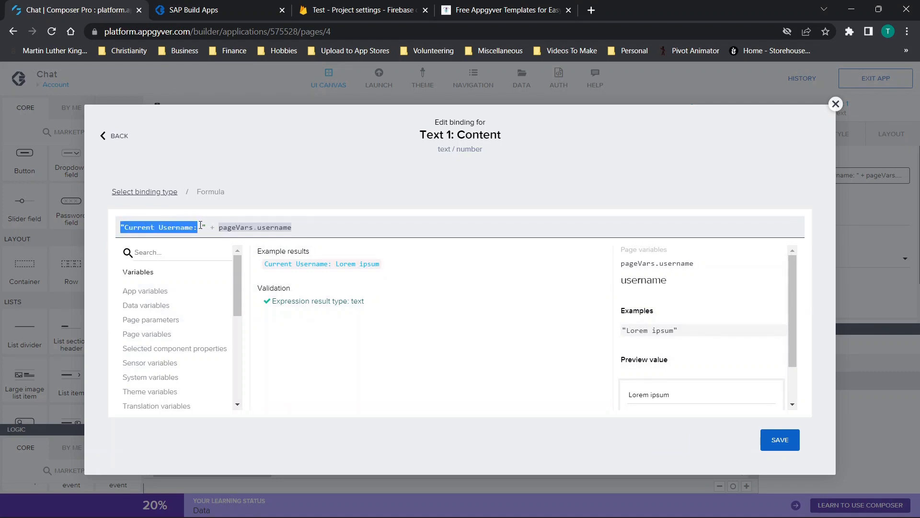
click(158, 227)
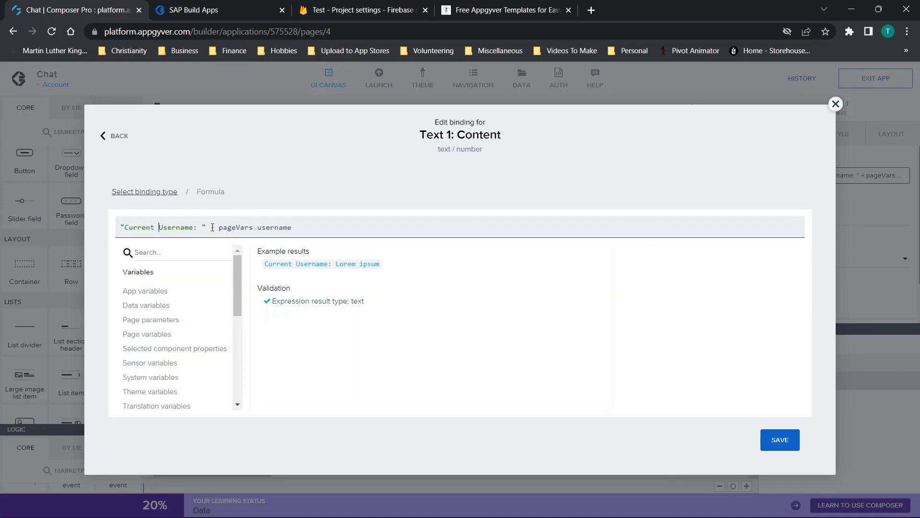
drag(208, 227, 222, 230)
click(230, 229)
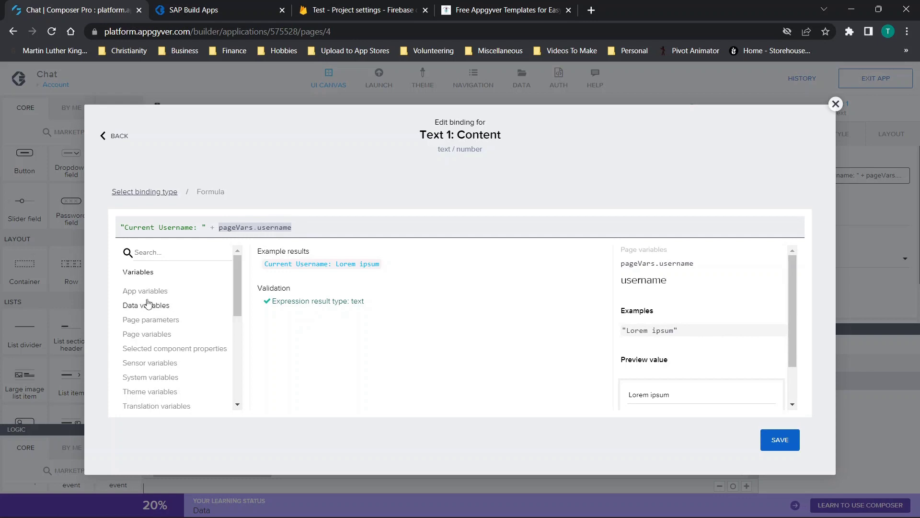
click(145, 334)
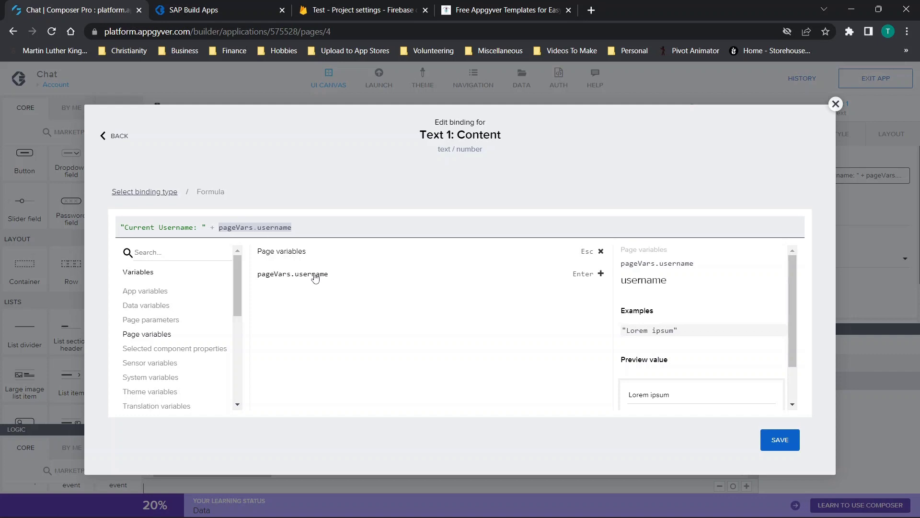
click(234, 222)
drag(126, 226, 202, 218)
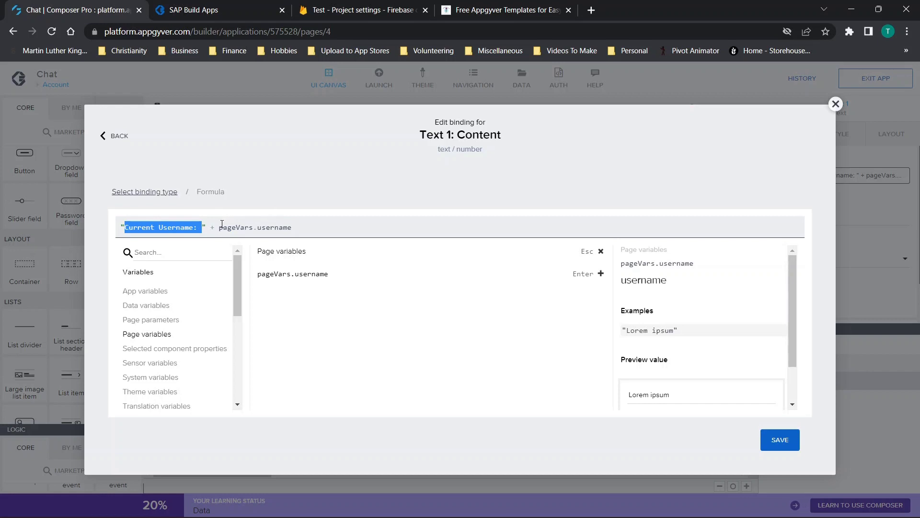
drag(219, 225, 412, 218)
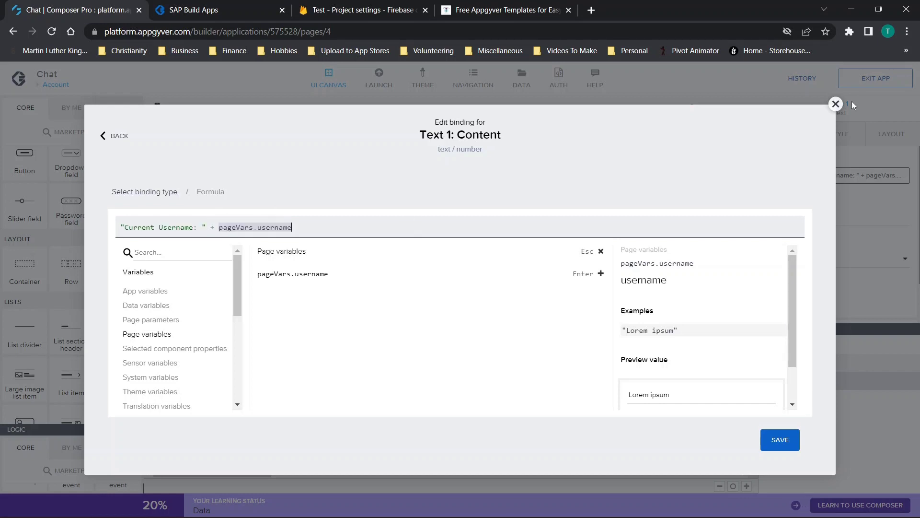
click(836, 103)
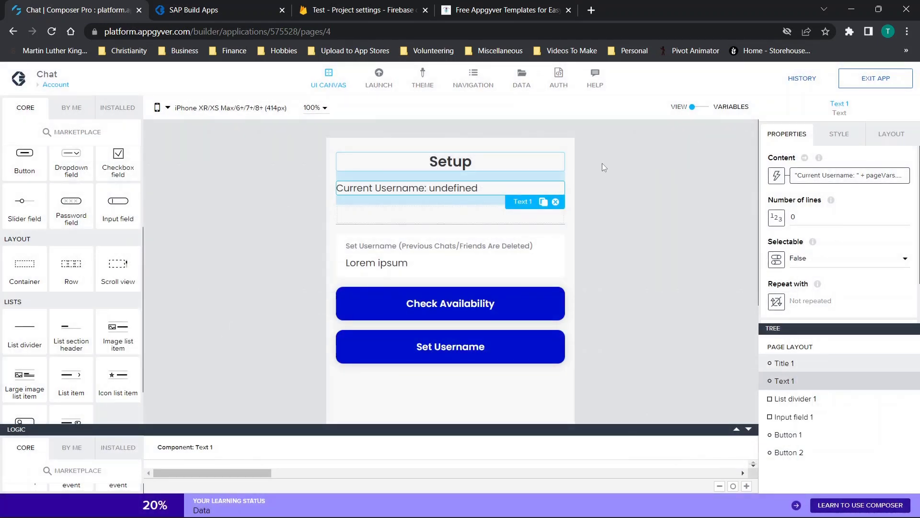
View the list divider and Set Username input field properties, then inspect the HTTP request in the Check Availability button's logic
click(446, 216)
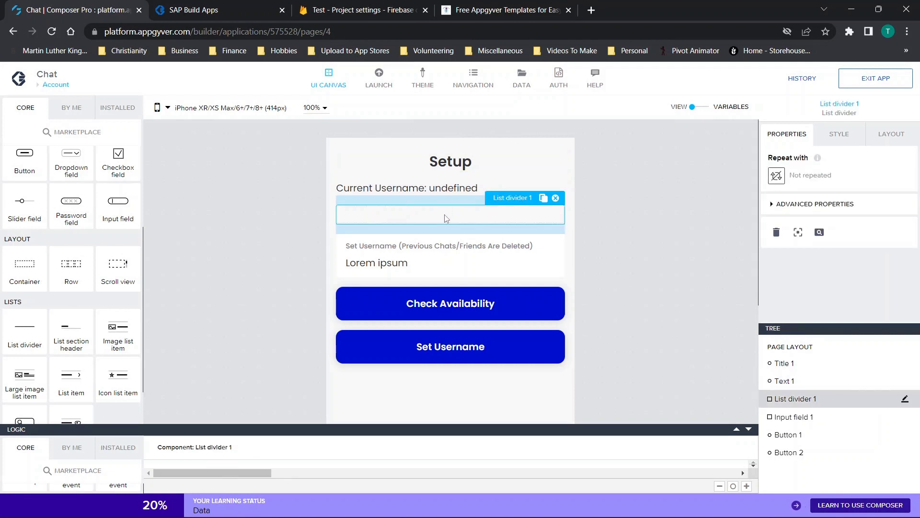
click(432, 263)
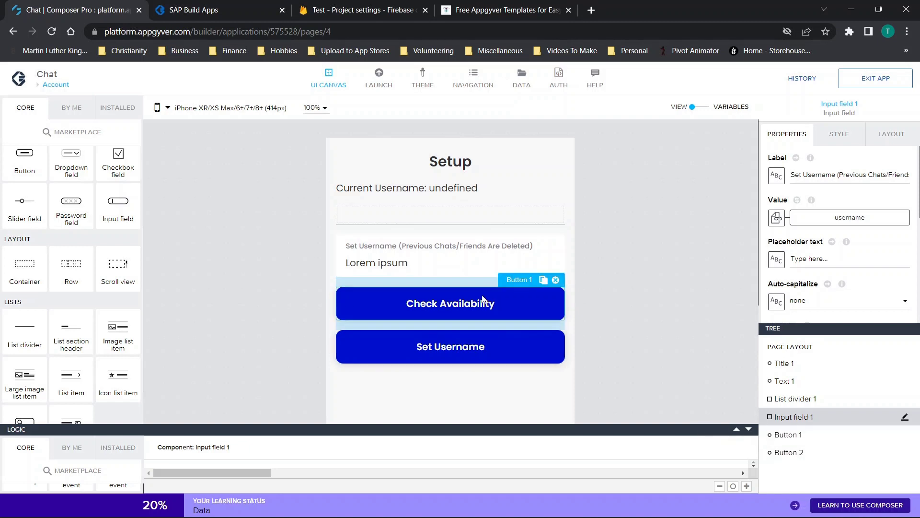
click(532, 307)
scroll(609, 337, down, 1)
drag(727, 429, 721, 205)
click(327, 287)
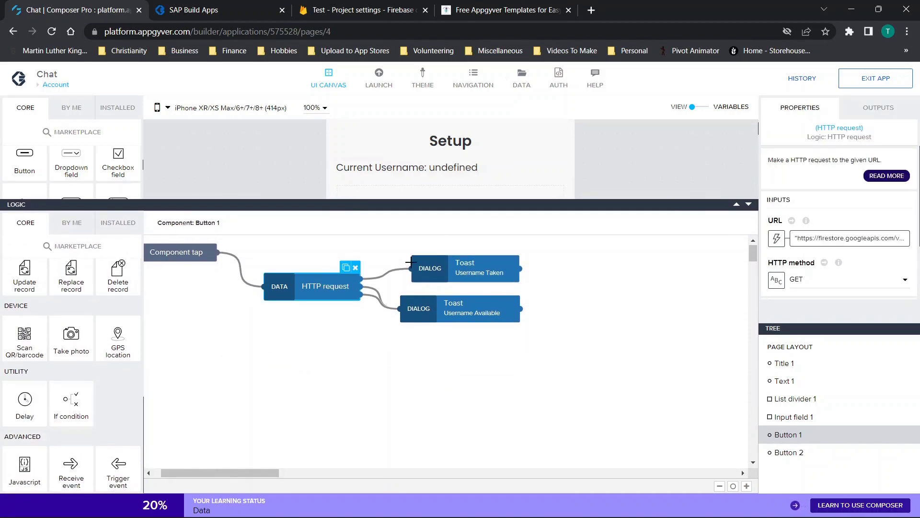
Open the Check Availability HTTP request's URL formula and examine its Firestore base address and appVars.project, checking the project ID in the Firebase console
click(830, 243)
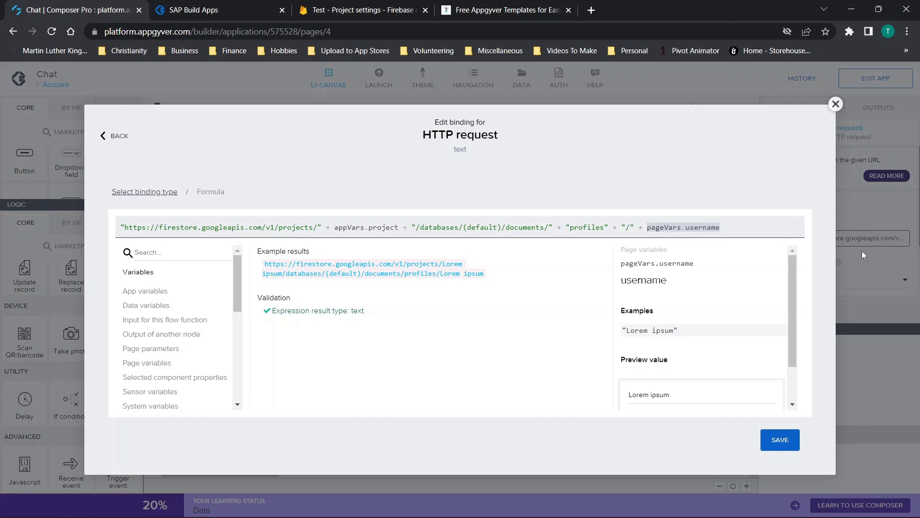
click(751, 226)
drag(124, 229, 321, 229)
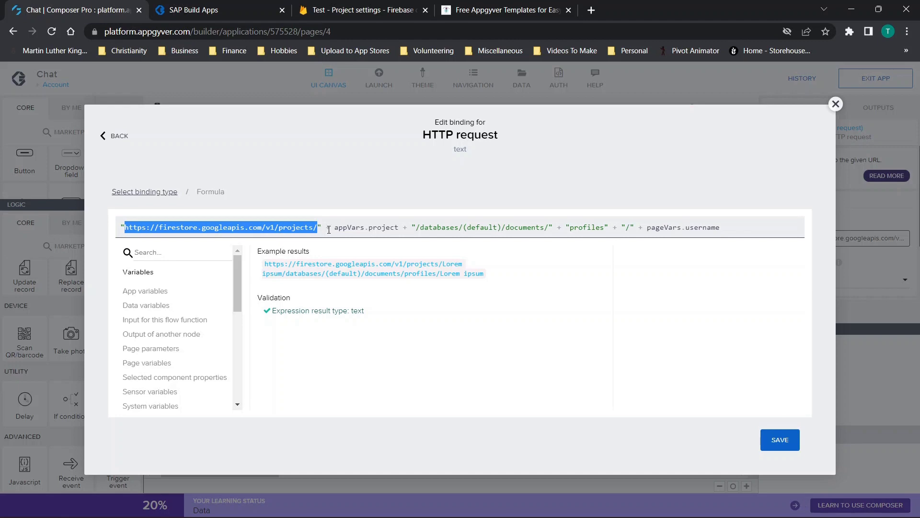
drag(334, 228, 400, 226)
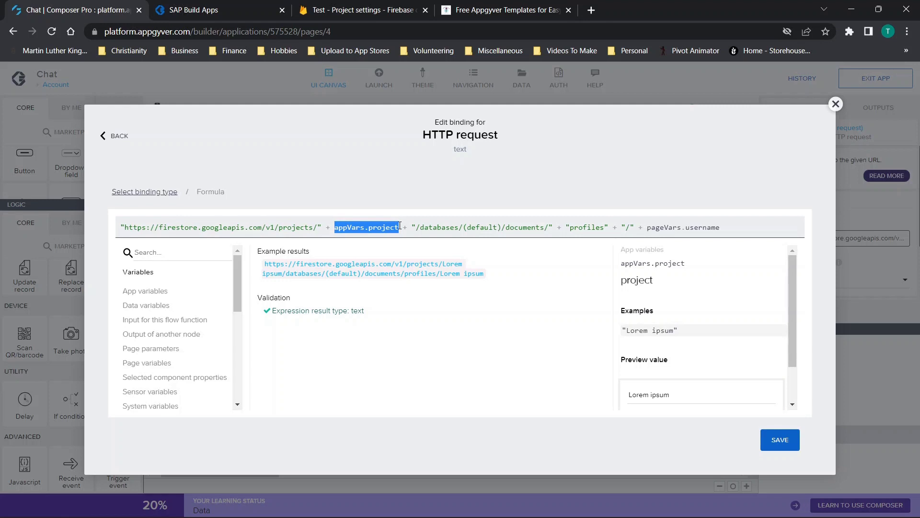
click(359, 9)
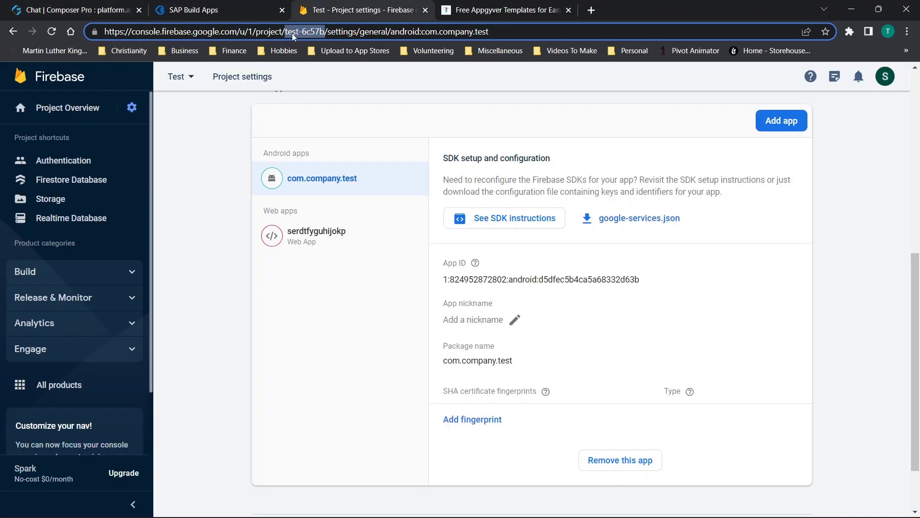
click(83, 5)
Examine the formula's "/databases/(default)/documents/" and "profiles" parts, and view the profiles collection in the Firebase console's Firestore Database
drag(415, 227, 552, 227)
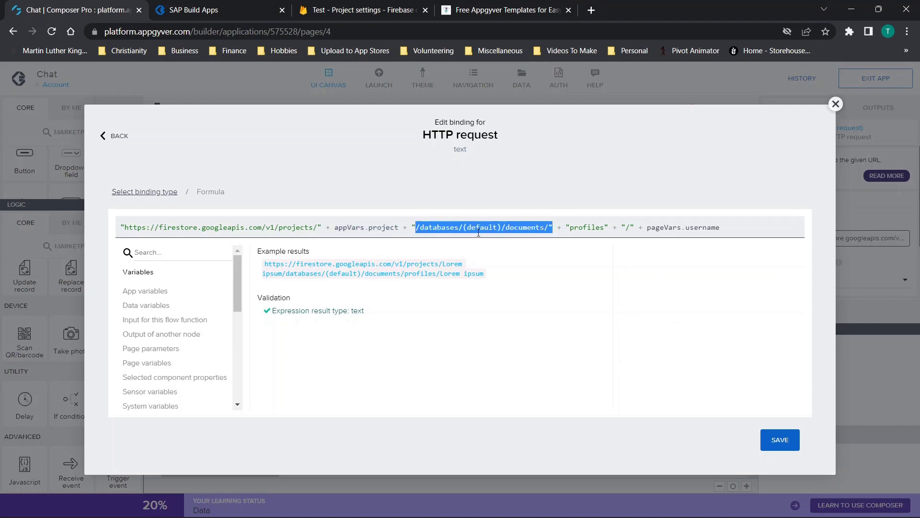
drag(567, 228, 609, 225)
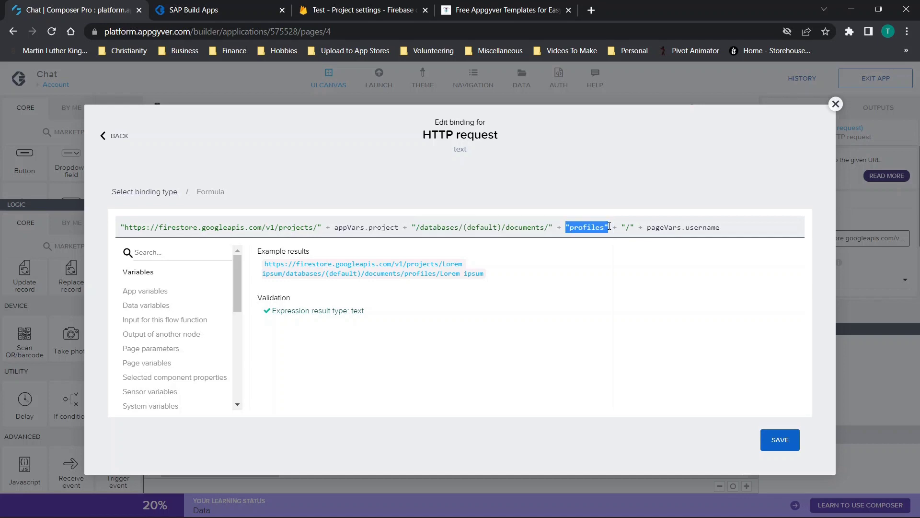
click(357, 10)
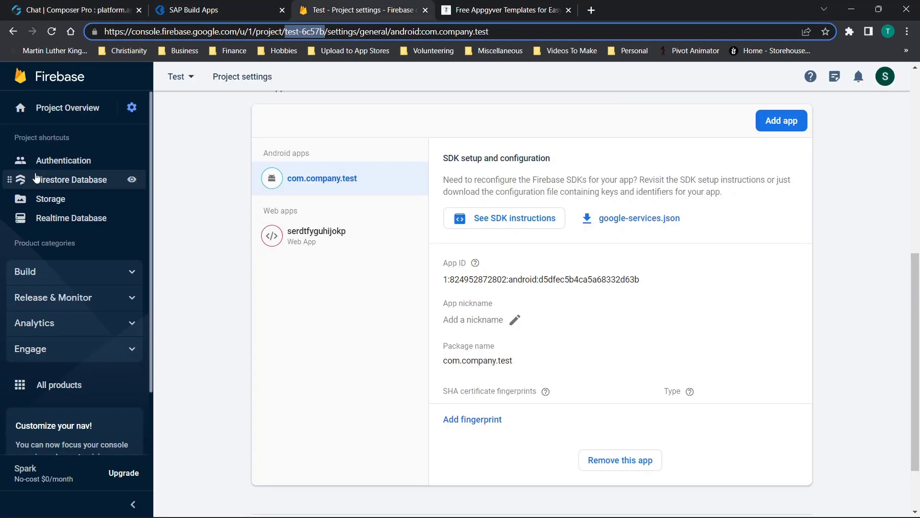
click(72, 180)
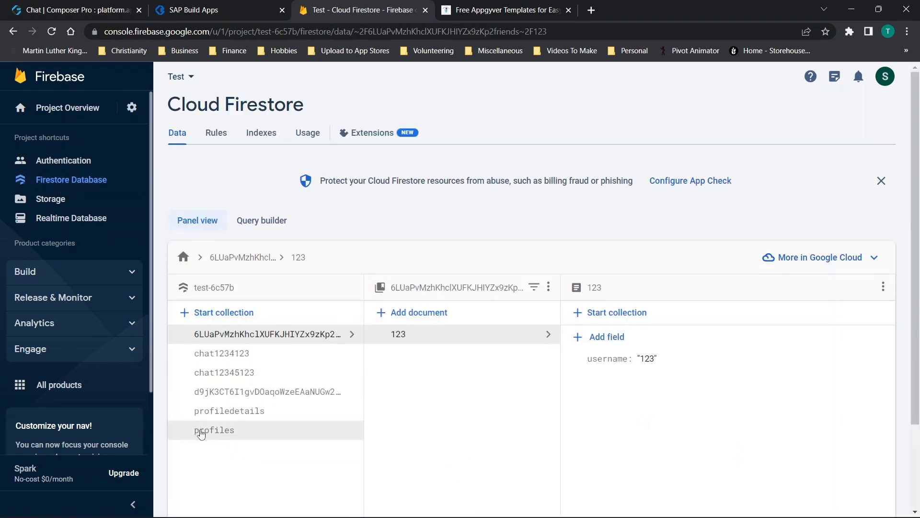
click(200, 433)
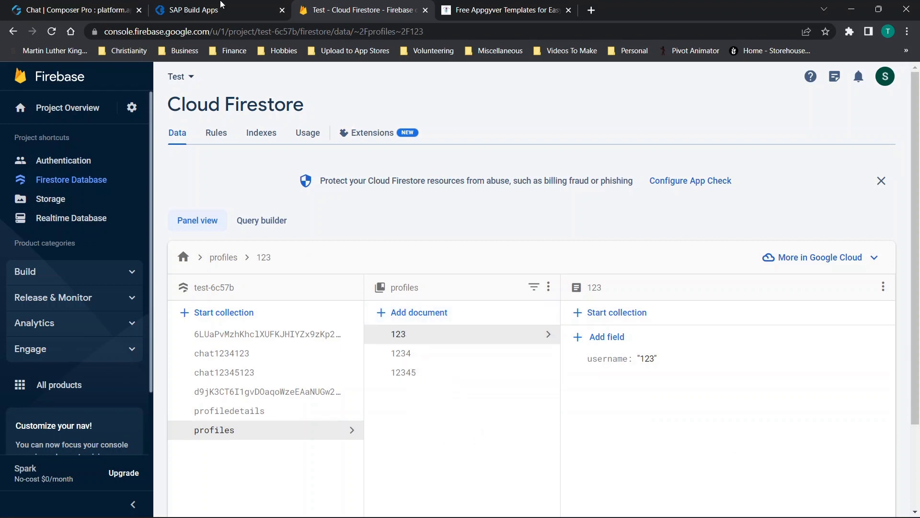
click(104, 7)
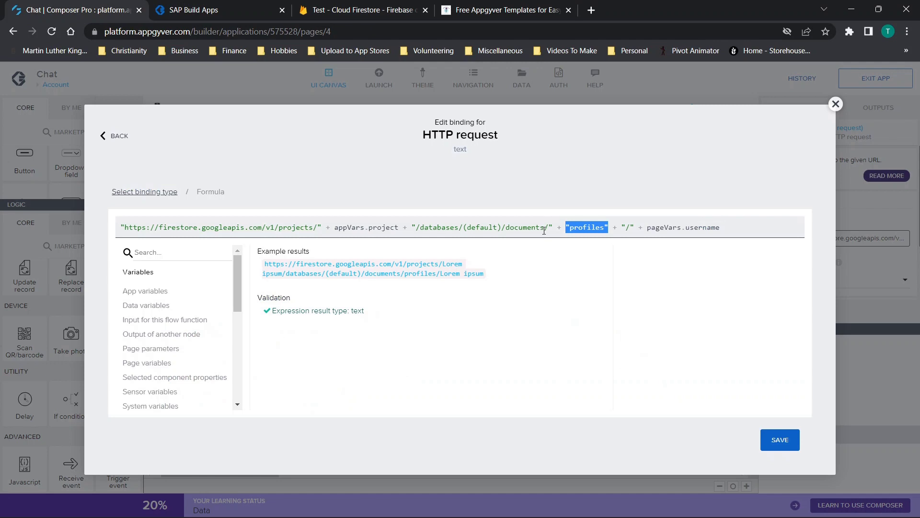
Examine pageVars.username in the URL formula against the profiles documents in Firestore, and close the binding editor without saving
click(648, 228)
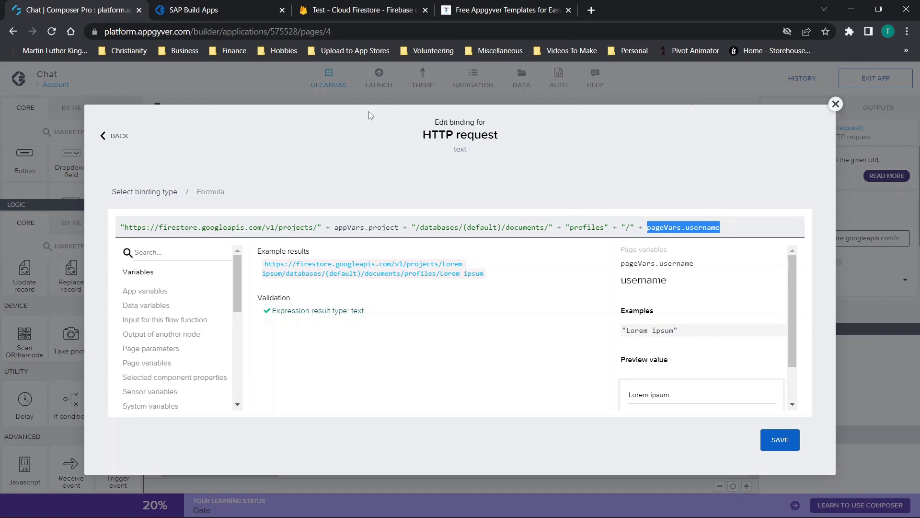
click(326, 6)
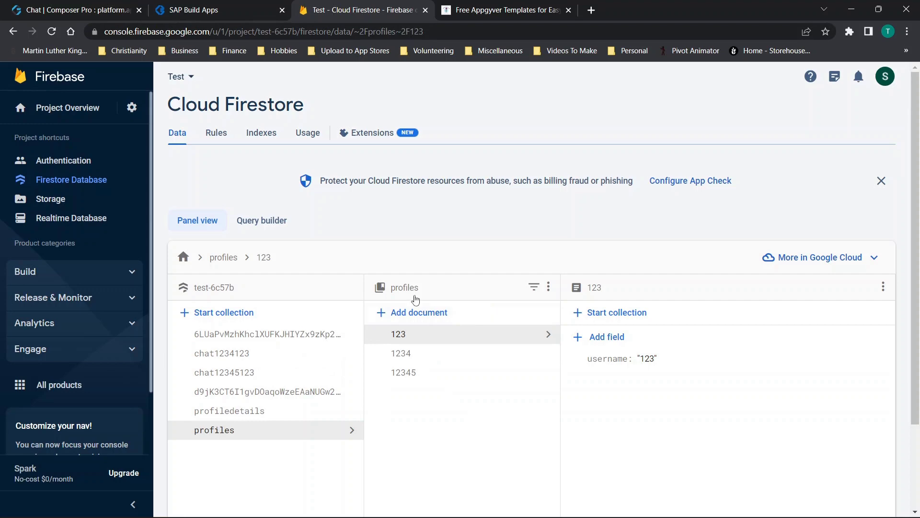
click(96, 10)
click(835, 104)
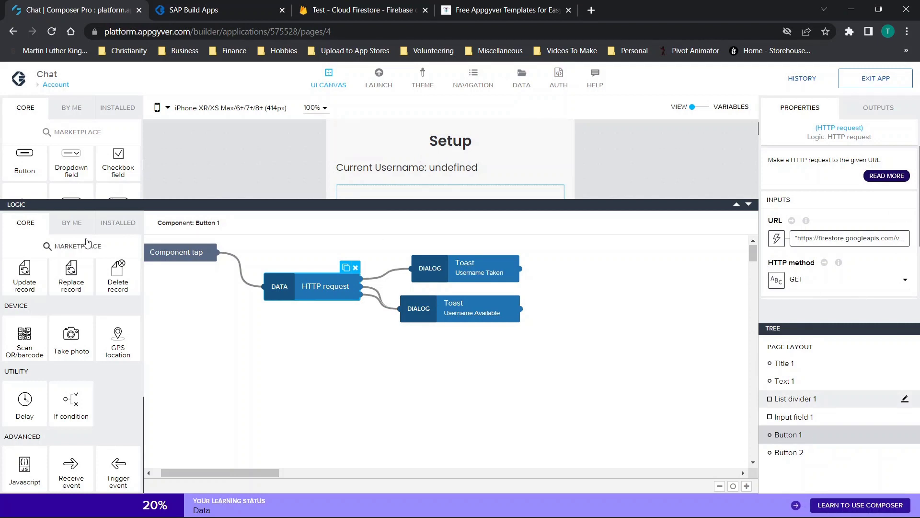
Show the installed flow functions, view the Open image editor entry in the flow function marketplace, and exit the marketplace without installing
click(748, 204)
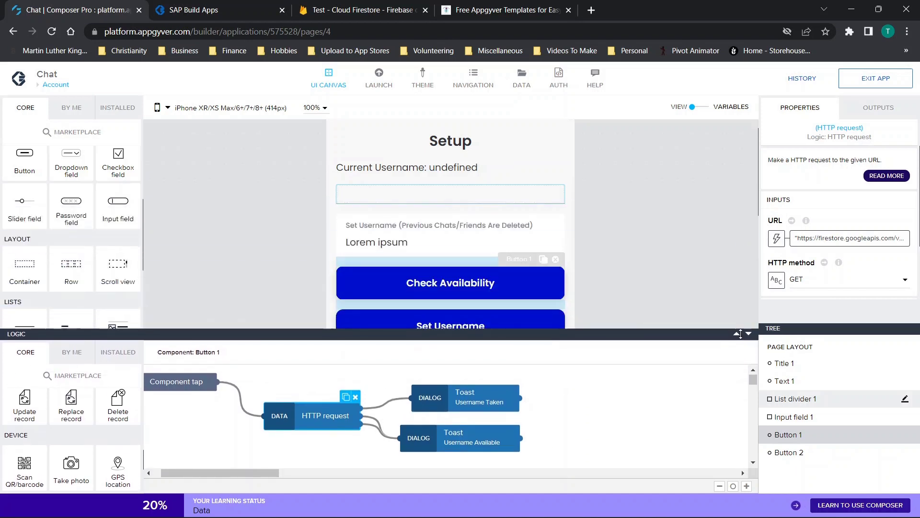
click(113, 361)
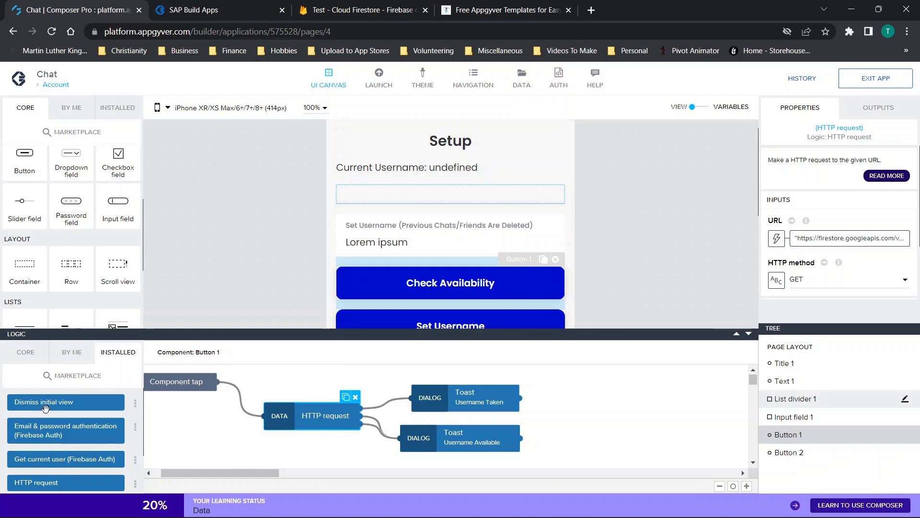
click(68, 379)
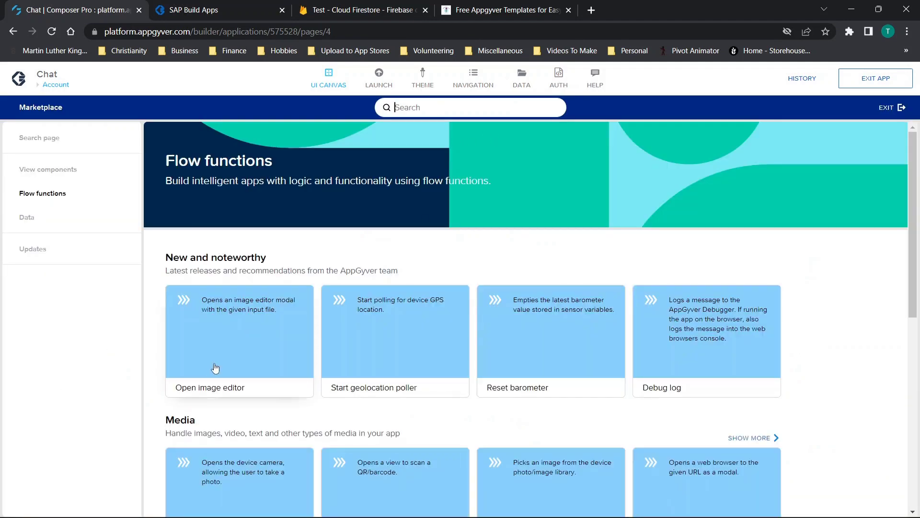
click(212, 369)
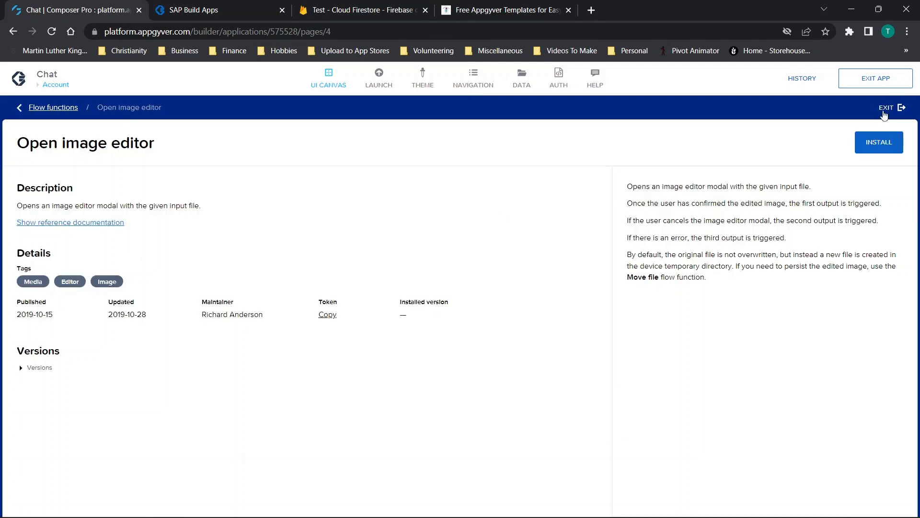
click(885, 113)
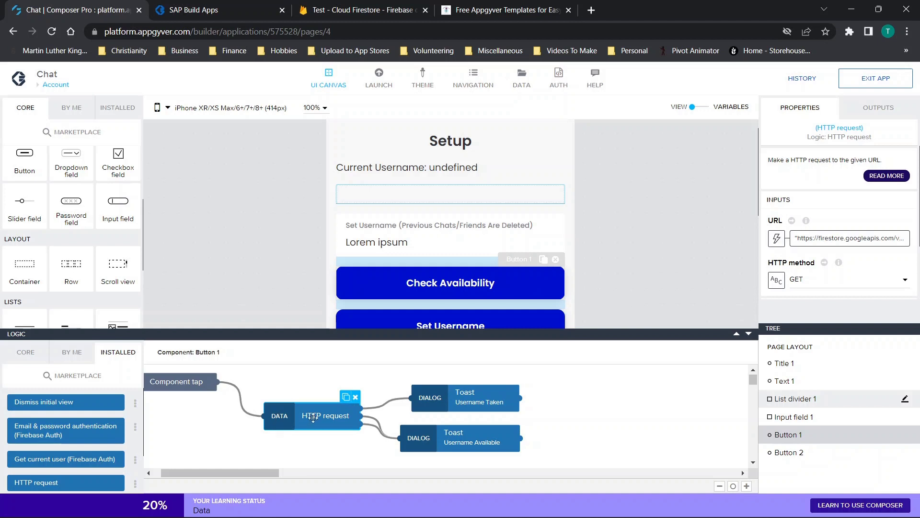
Inspect the Username Taken and Username Available toasts and locate the Toast function among the core dialog flow functions
click(472, 404)
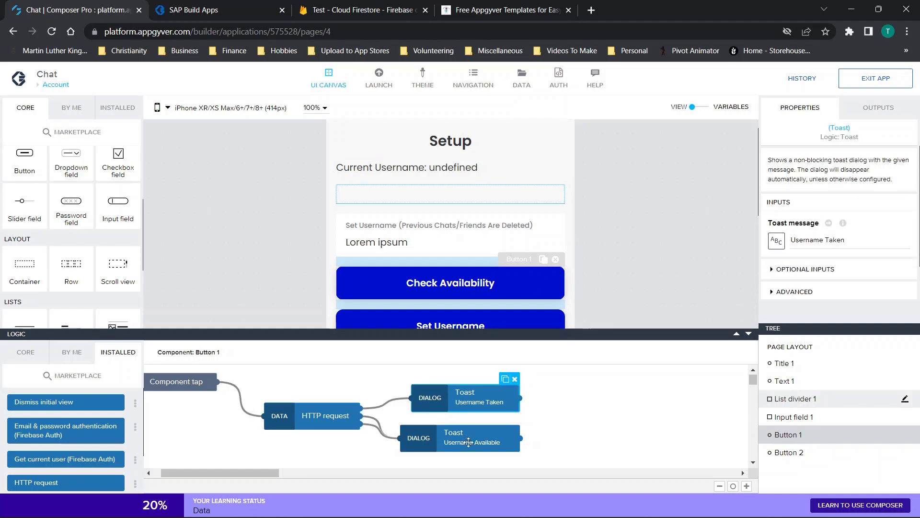
click(468, 443)
click(25, 352)
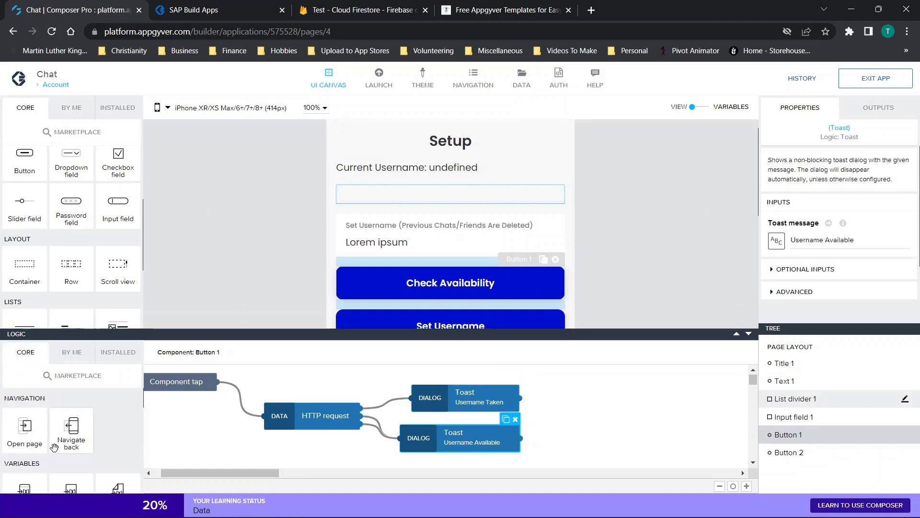
scroll(55, 447, down, 2)
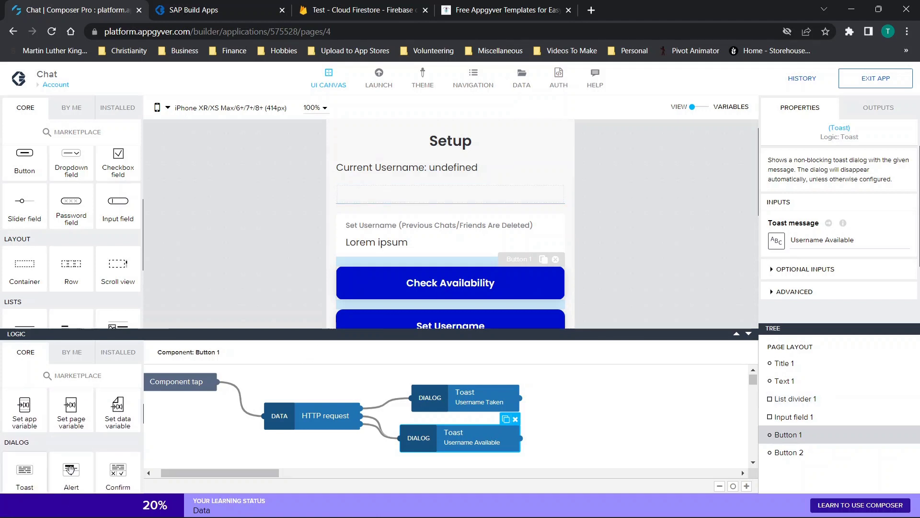
click(460, 399)
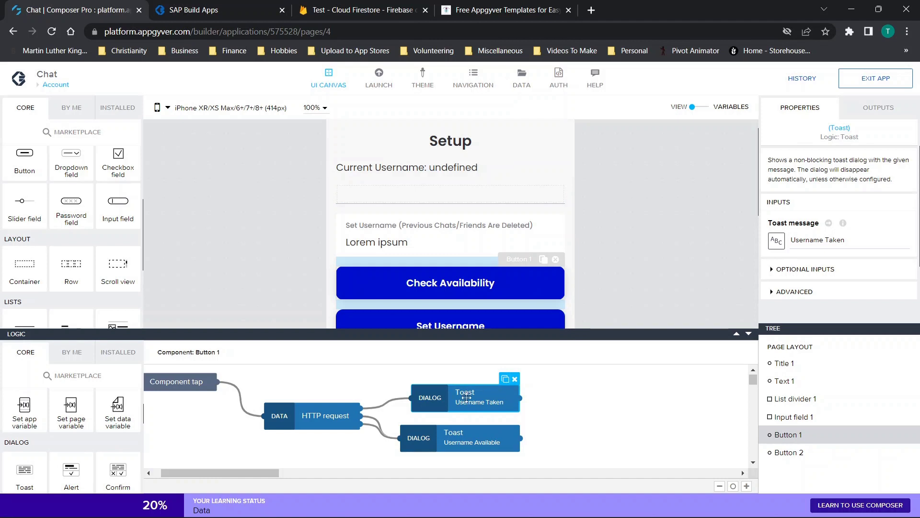
click(447, 439)
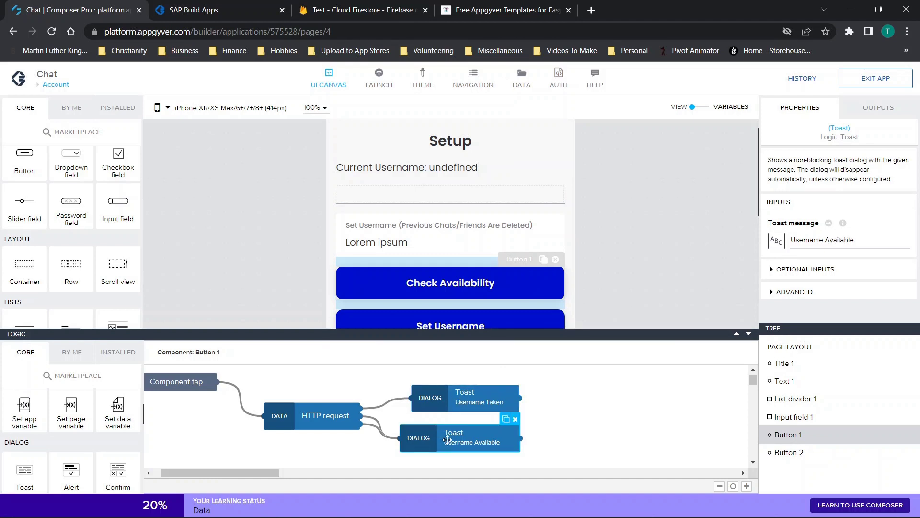
Review the Check Availability HTTP request's outputs through to its error codes, and return to its properties
click(294, 417)
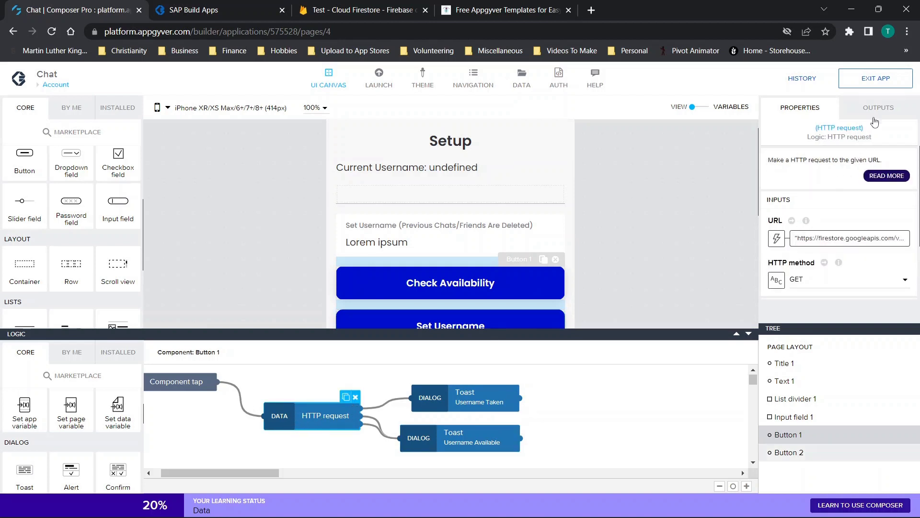
click(876, 109)
scroll(822, 246, down, 1)
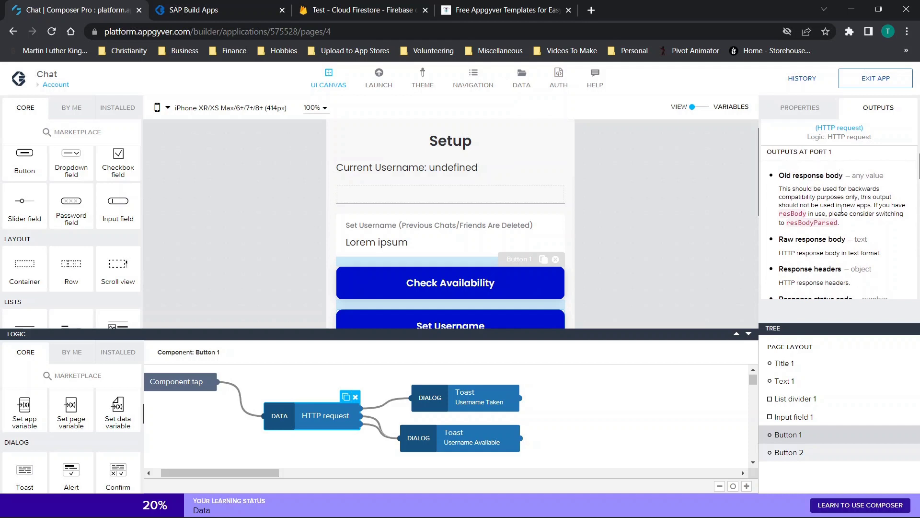
scroll(842, 208, down, 5)
scroll(841, 208, down, 1)
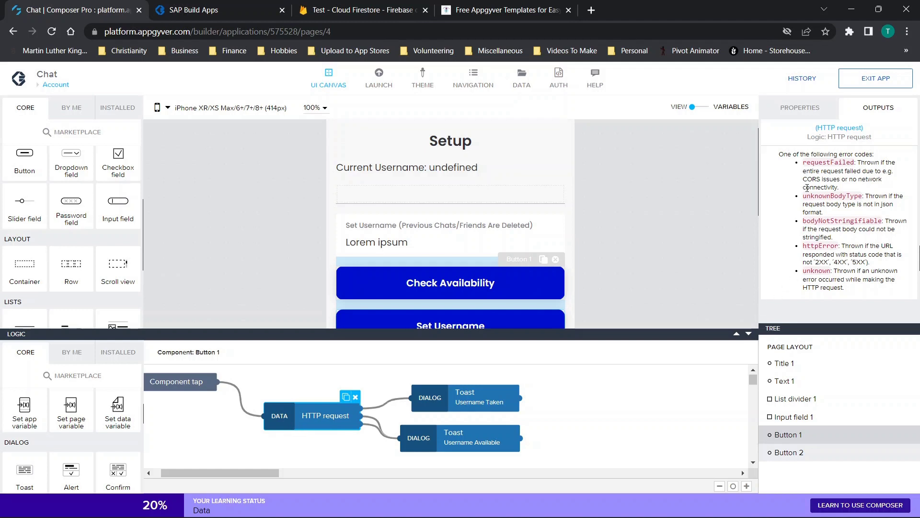
click(796, 109)
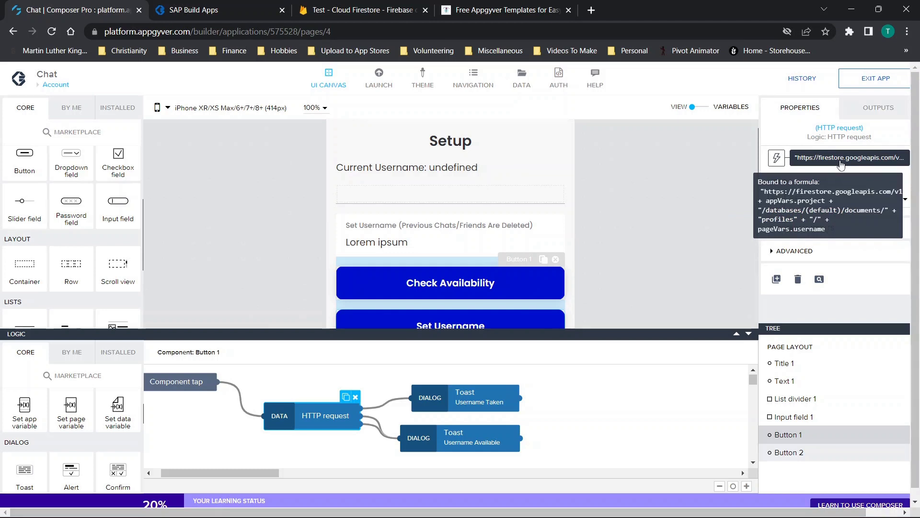
Trace how the Check Availability HTTP request leads to the Username Taken toast or the Username Available toast
click(476, 396)
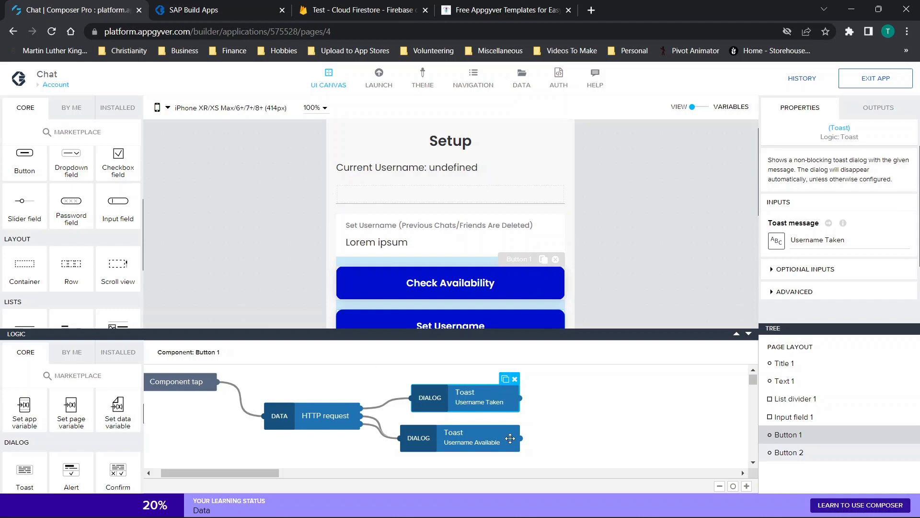
click(509, 438)
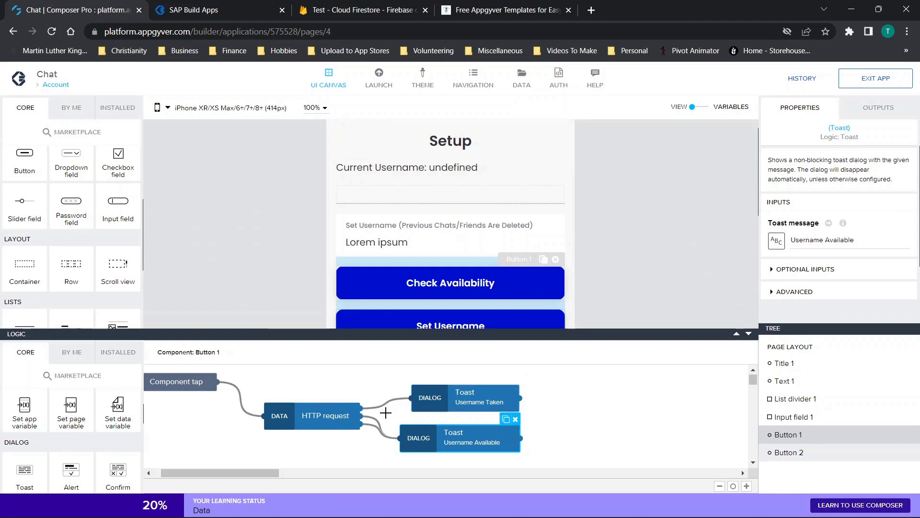
click(324, 412)
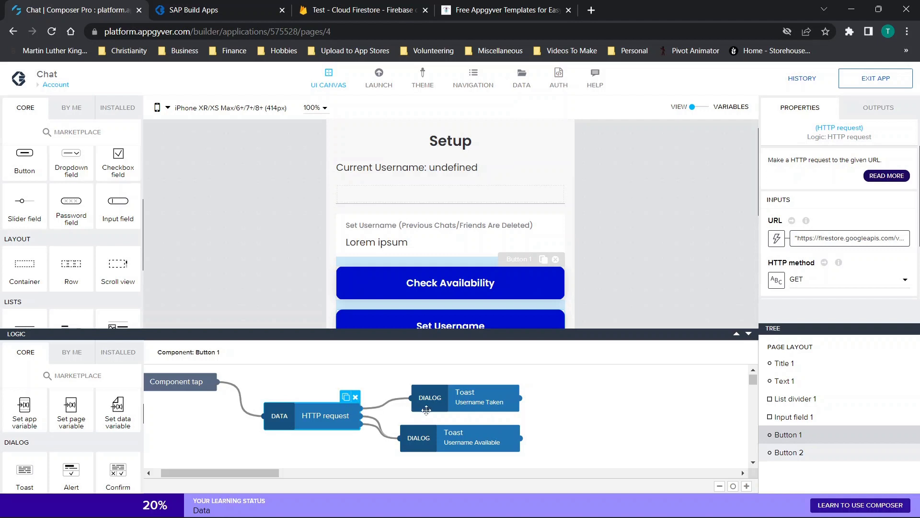
click(472, 397)
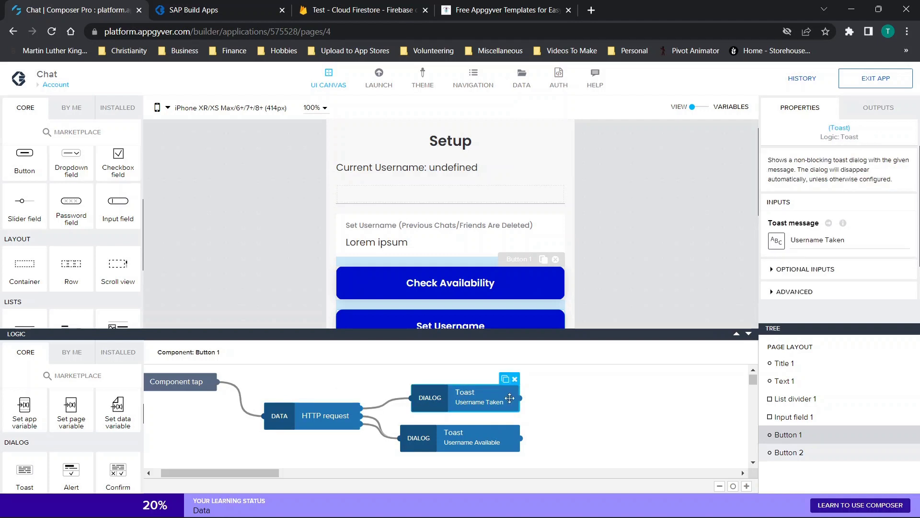
click(501, 444)
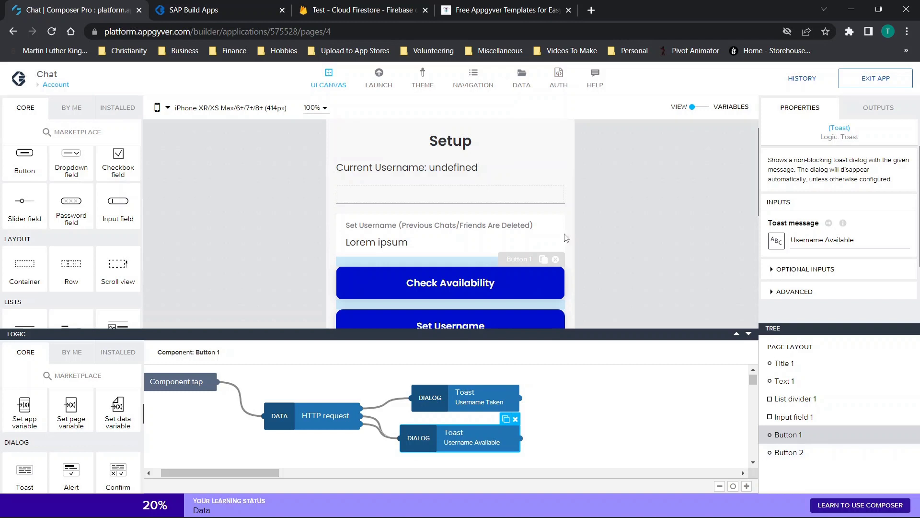
Open the Set Username button's logic in an enlarged logic area and inspect the first HTTP request after the component tap event
scroll(551, 216, down, 3)
click(389, 226)
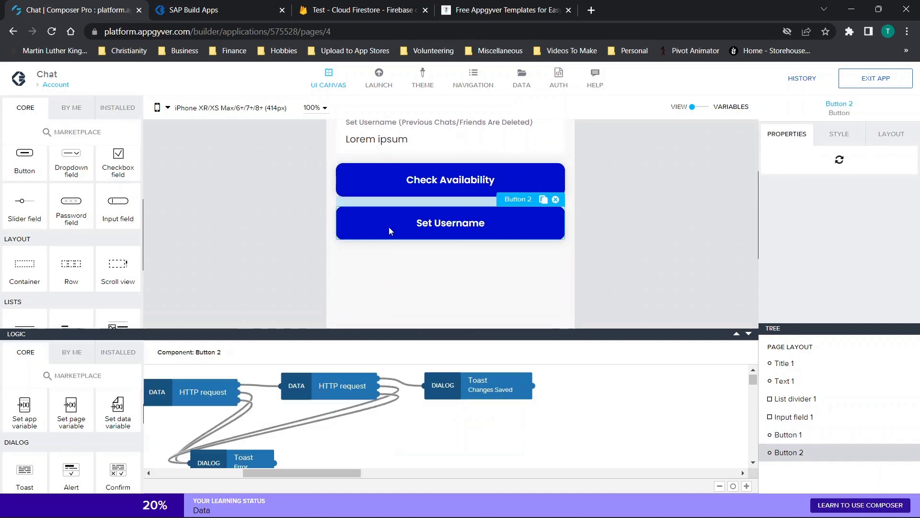
drag(736, 331, 740, 164)
drag(334, 478, 245, 479)
scroll(355, 305, up, 1)
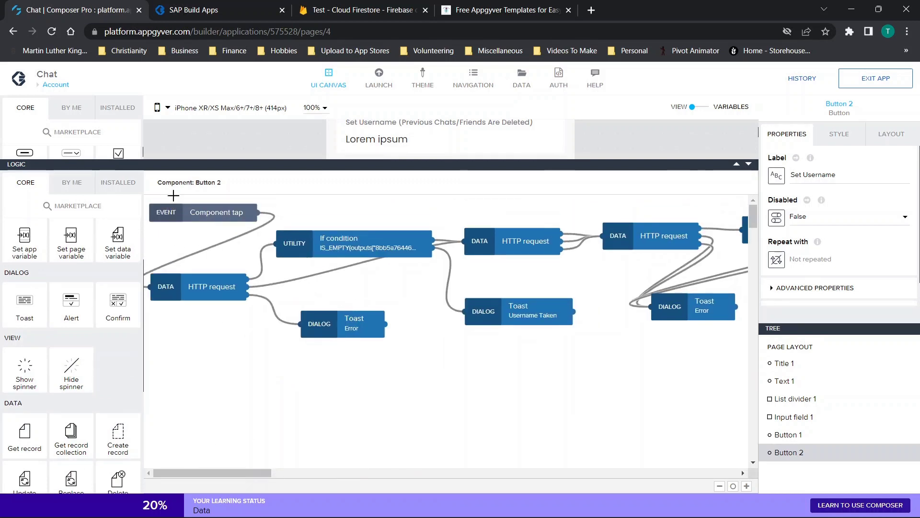
click(211, 218)
click(184, 292)
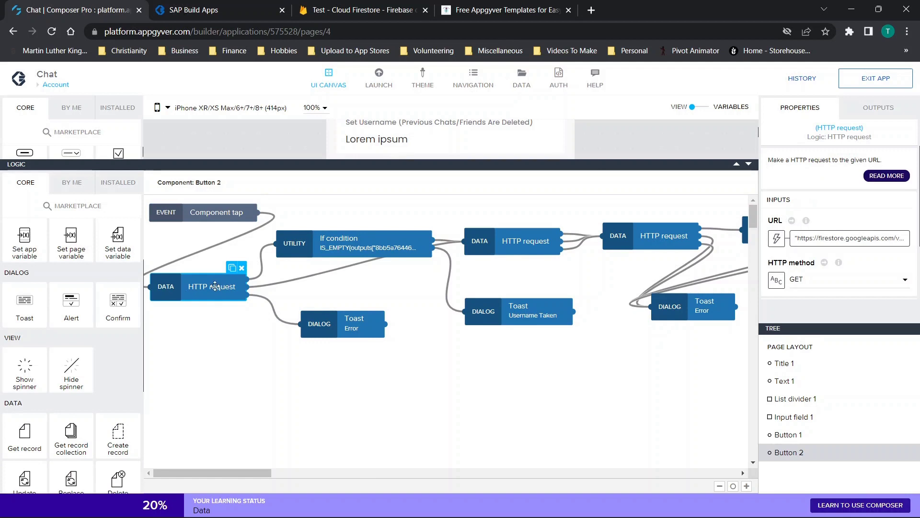
Move the DELETE HTTP request node lower, toward the Username Taken toast, to separate its incoming connections
click(516, 244)
drag(516, 244, 538, 275)
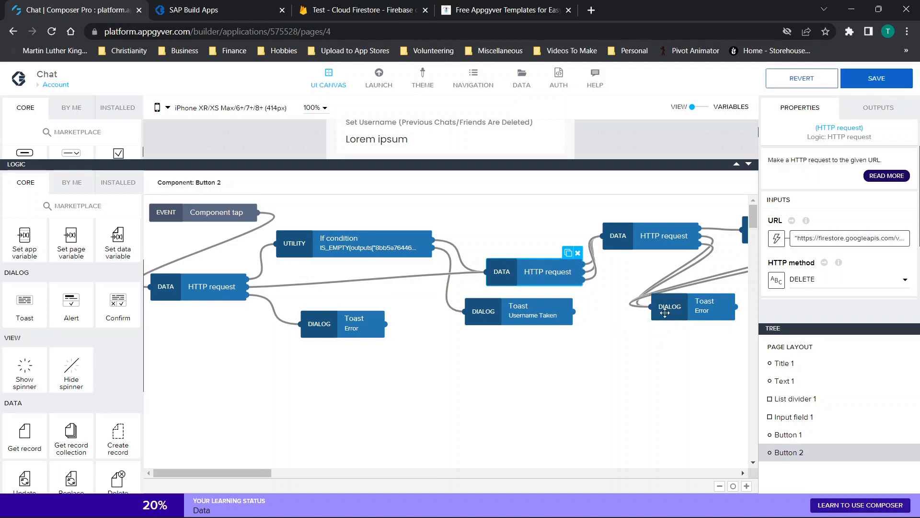
Examine the URL formula and GET method of the first HTTP request, focusing on the profilepages path and pageVars.username
click(206, 283)
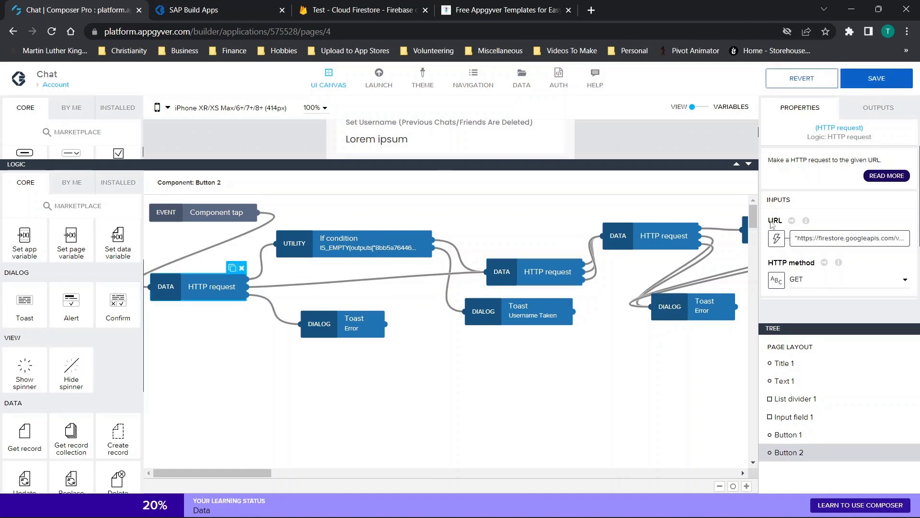
click(848, 239)
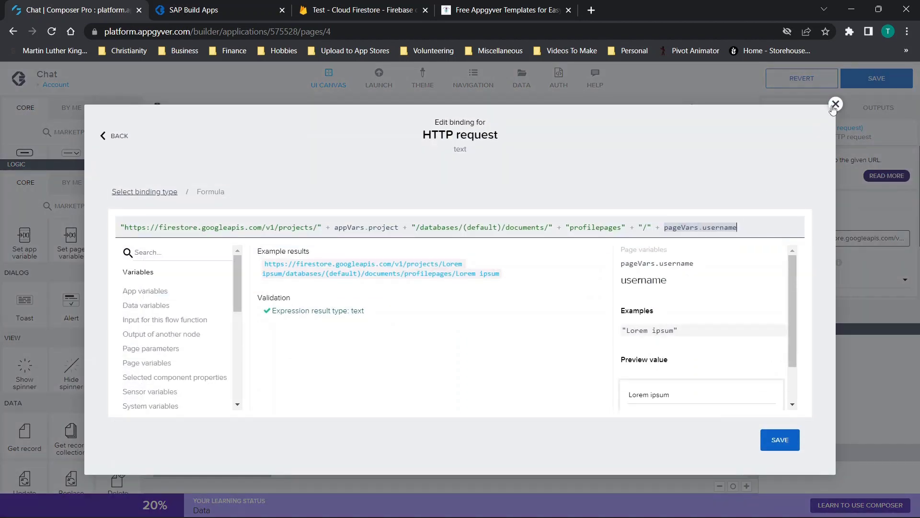
click(835, 104)
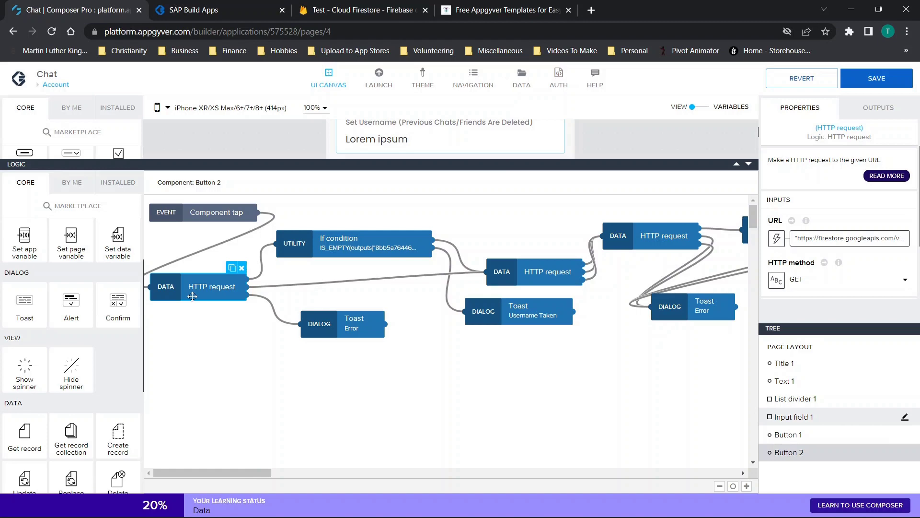
scroll(856, 261, down, 2)
scroll(856, 260, up, 2)
click(846, 238)
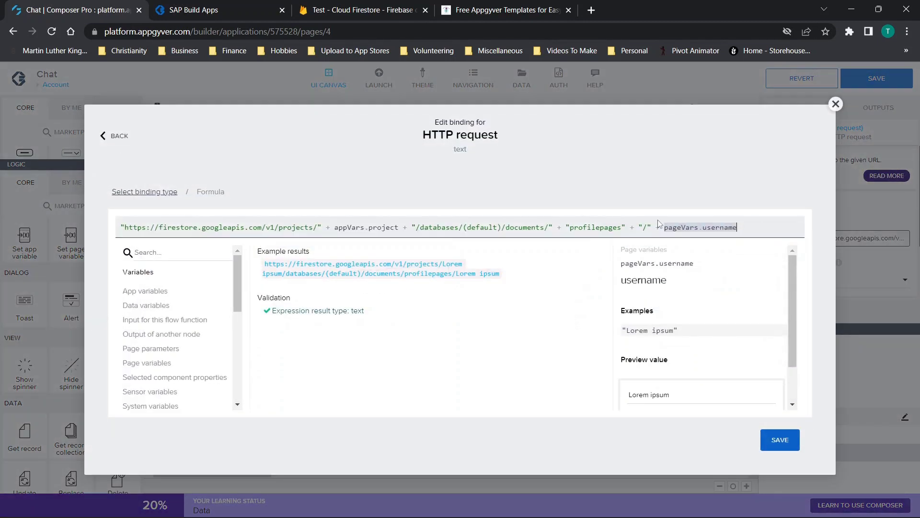
click(836, 105)
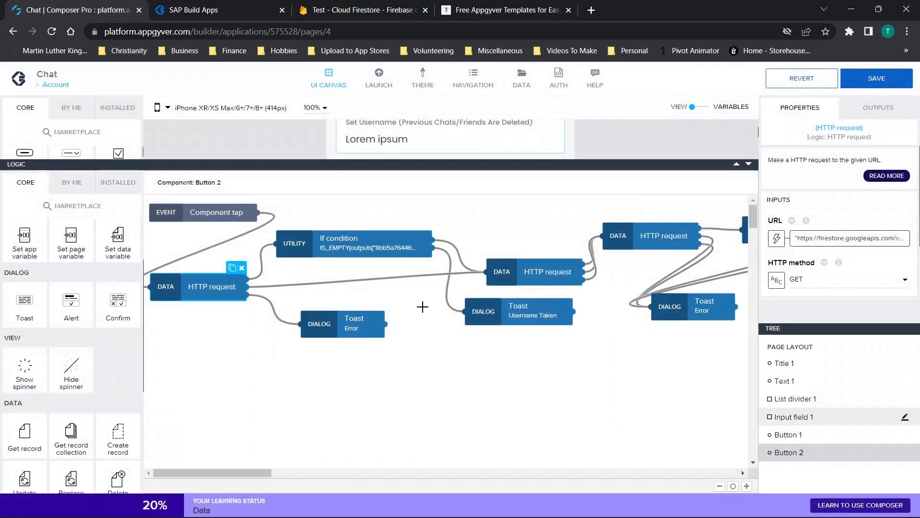
Inspect the nodes reached from the first HTTP request: the If condition, the DELETE HTTP request and the Error toast
click(371, 236)
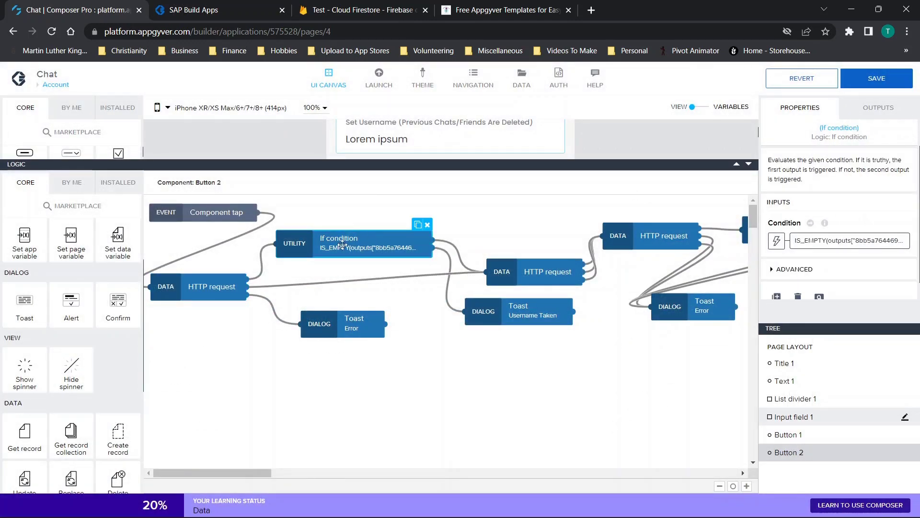
click(530, 272)
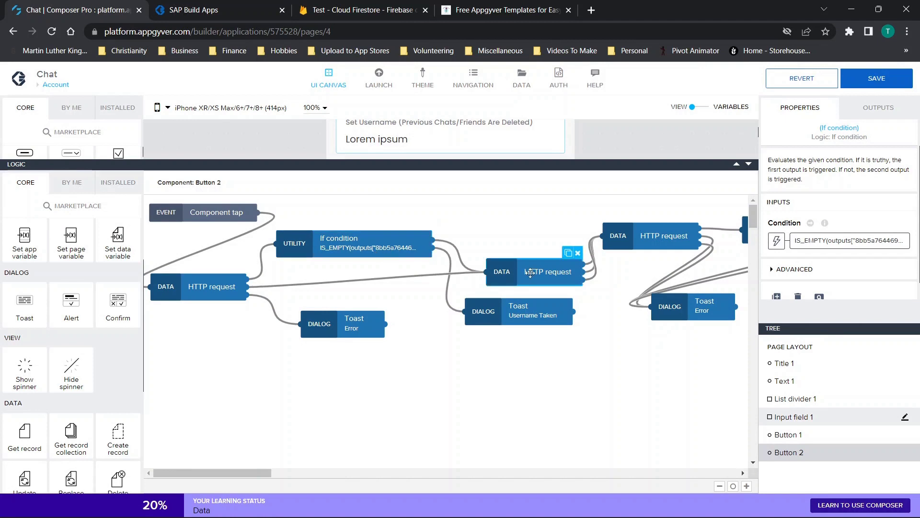
click(349, 319)
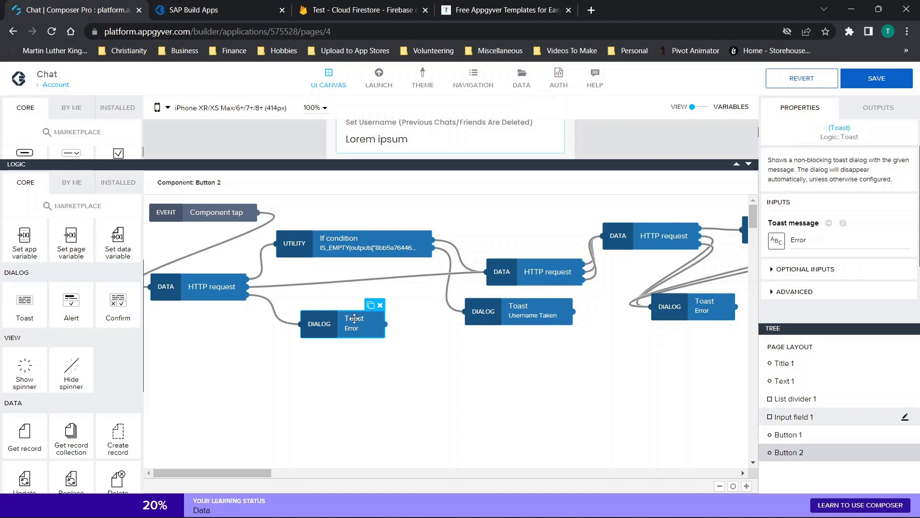
Open the If condition's formula and examine its IS_EMPTY check on the HTTP request's response body
click(326, 244)
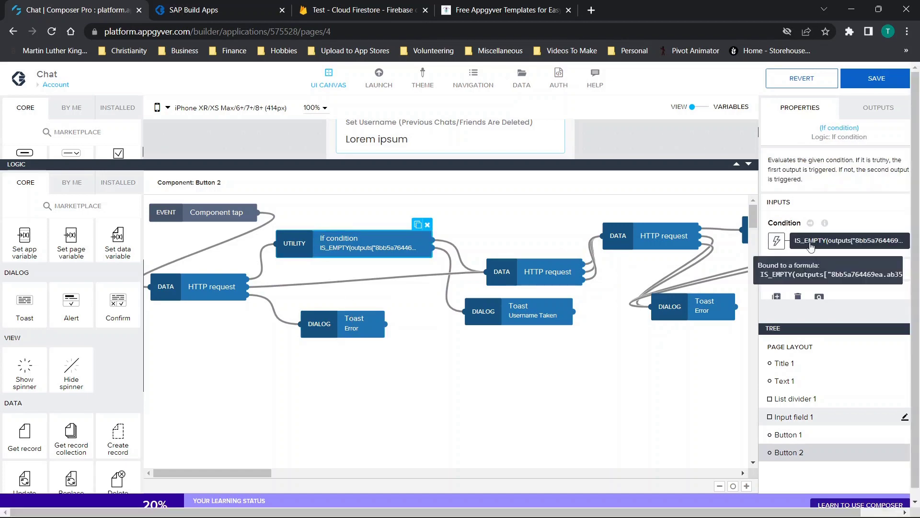
click(843, 240)
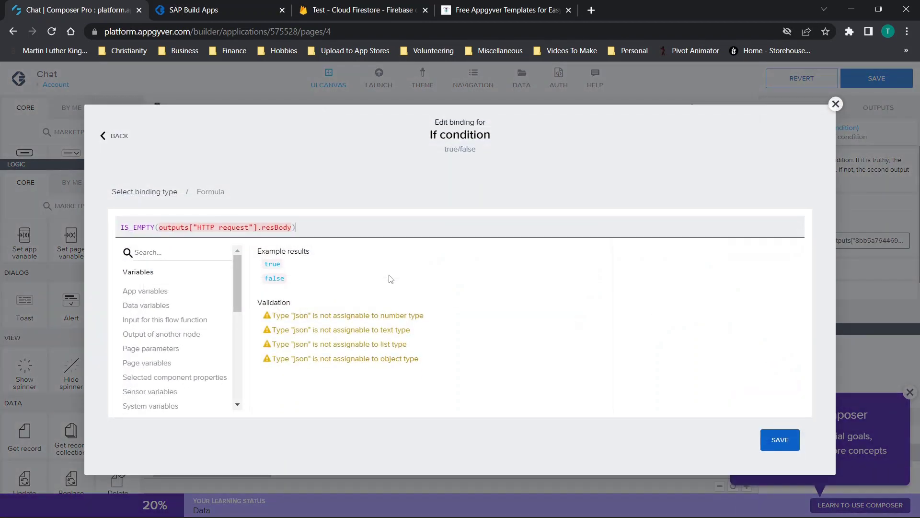
double_click(131, 227)
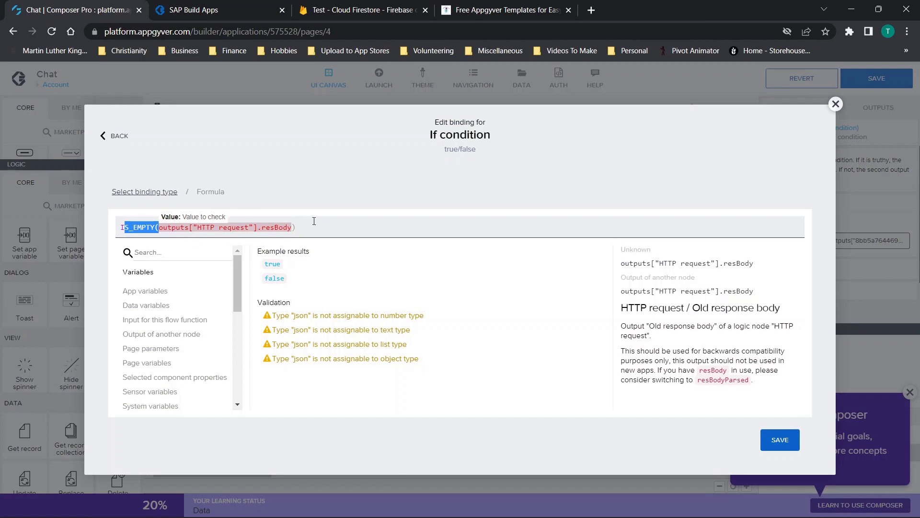
click(331, 229)
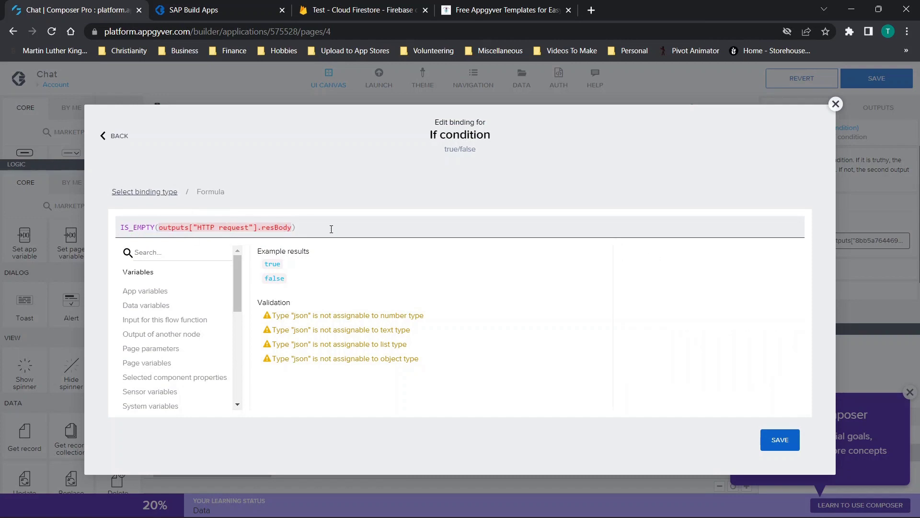
Try entering a second IS_EMPTY(outputs["HTTP request"].resBody) after the existing expression, and leave the formula editor without saving
text(IS_)
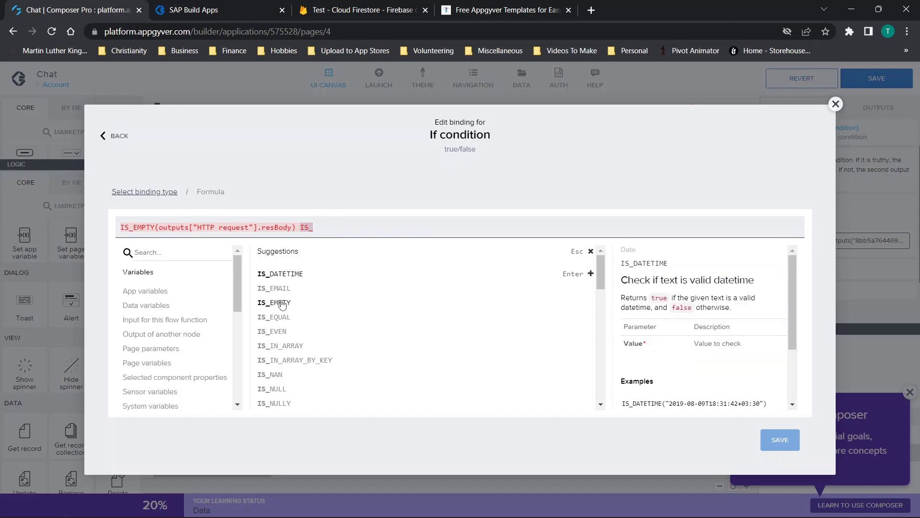
click(267, 303)
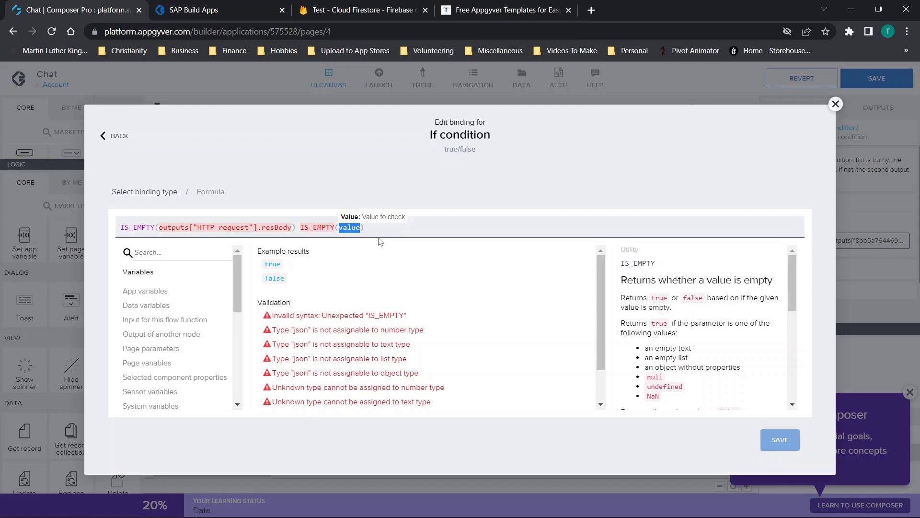
text(out)
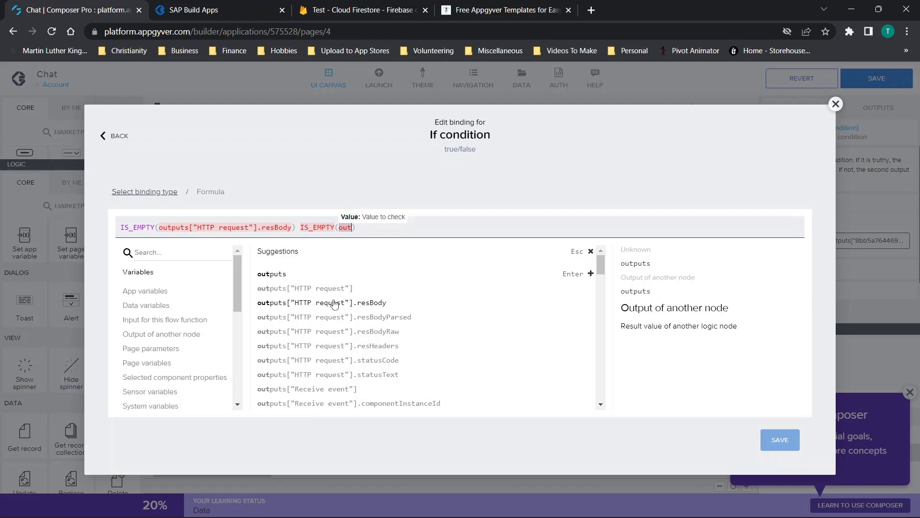
click(368, 307)
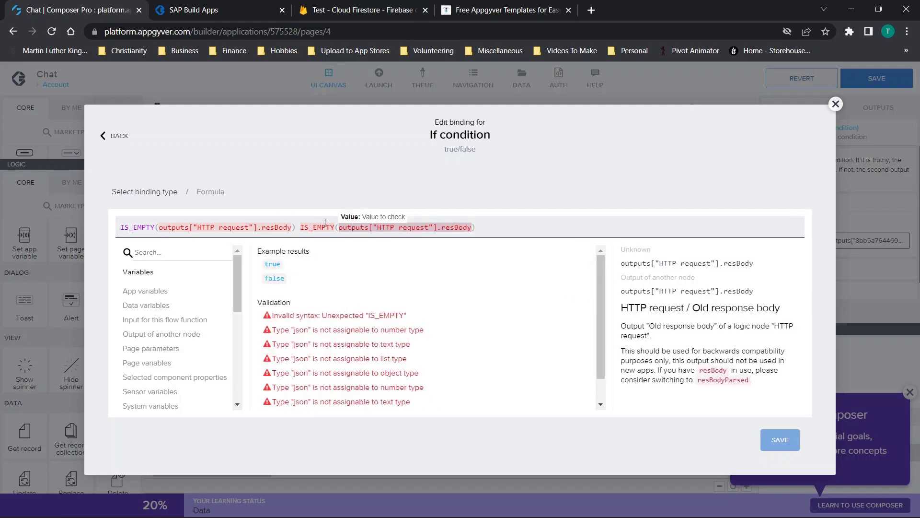
click(835, 104)
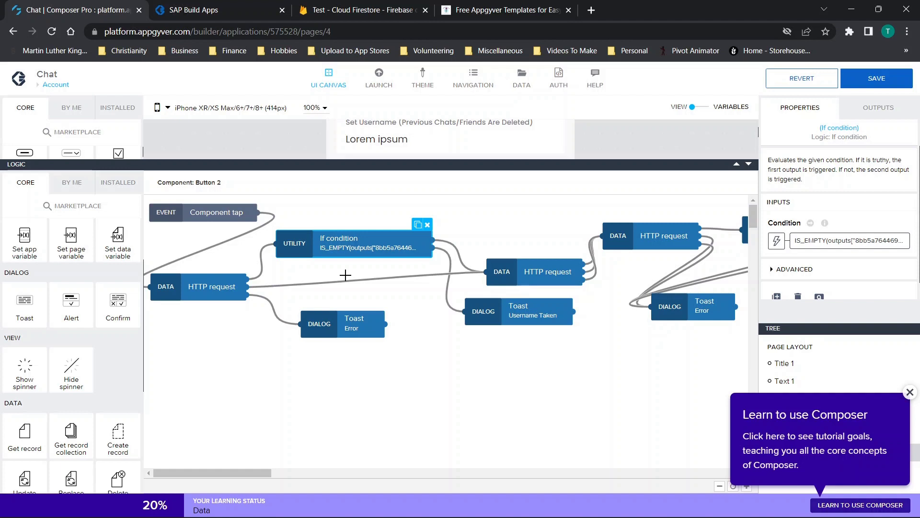
Trace the connection from the first HTTP request to the If condition and review the condition's formula again
click(190, 287)
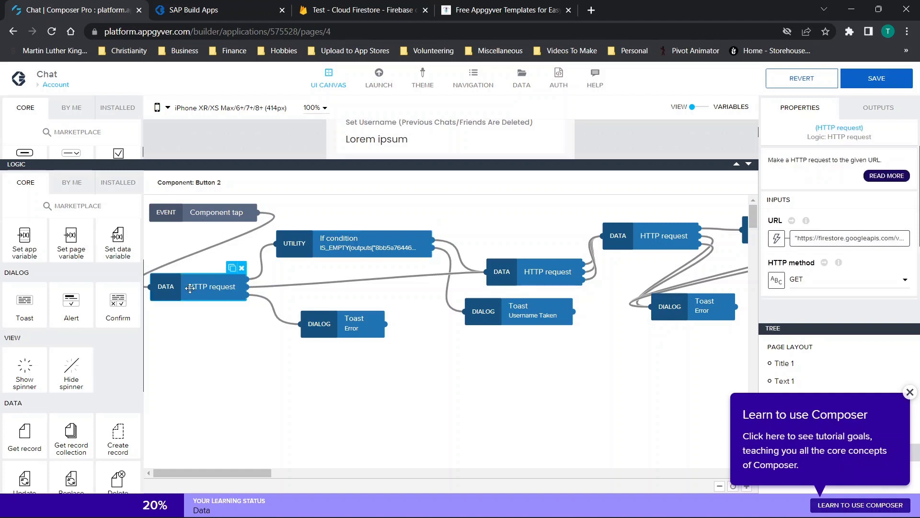
click(259, 260)
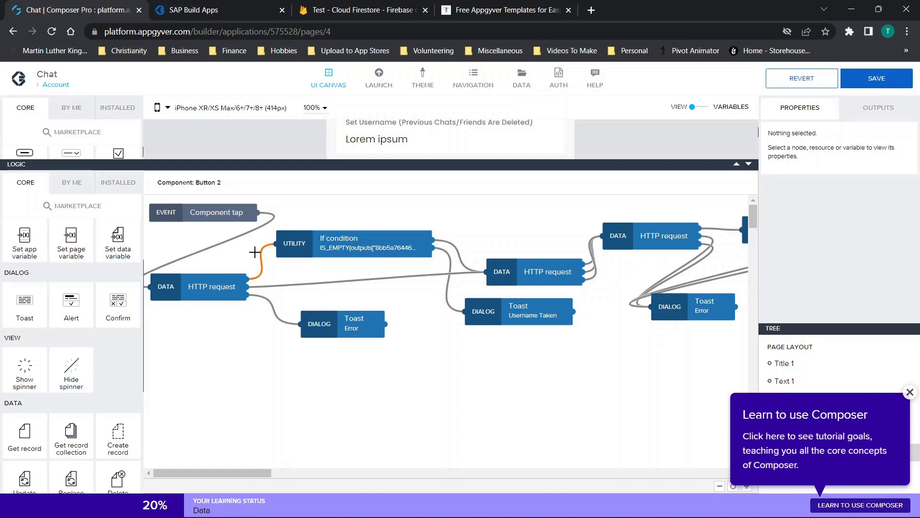
click(328, 243)
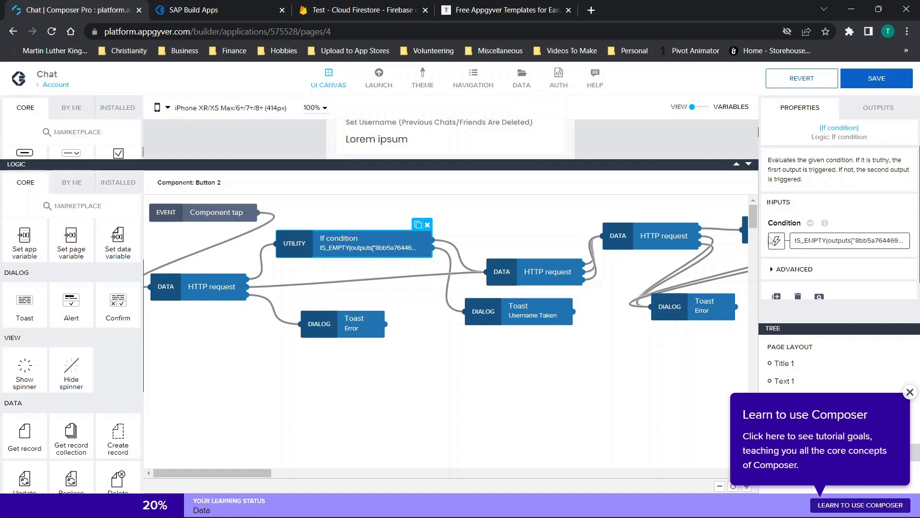
click(822, 242)
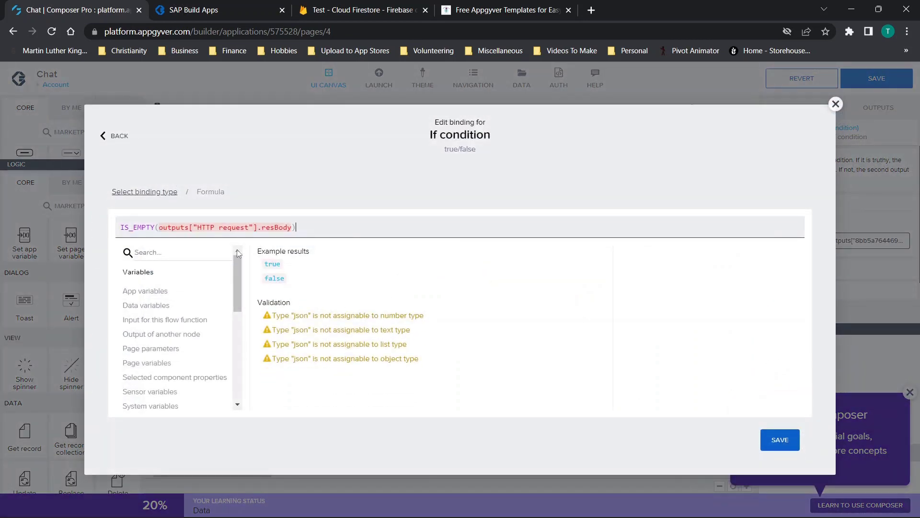
click(835, 104)
Follow the first HTTP request's other outputs to the DELETE HTTP request and the Error toast
click(230, 297)
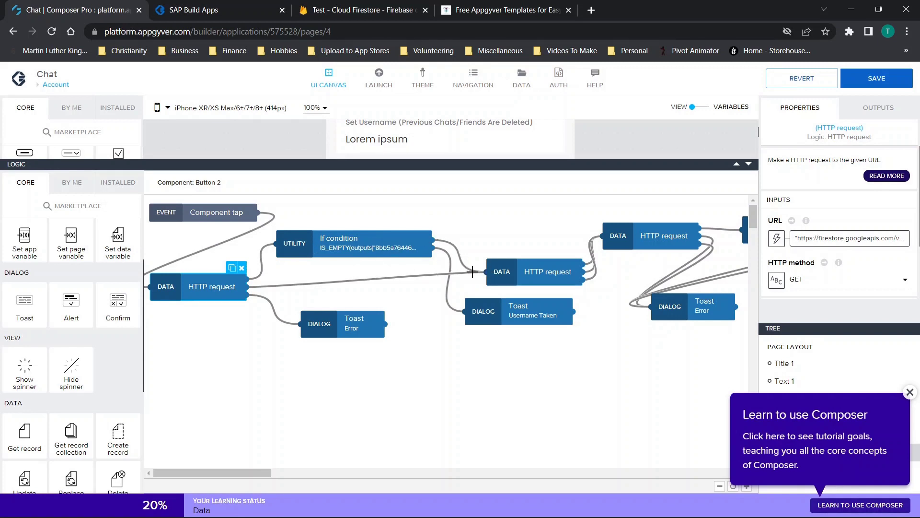
click(526, 273)
click(362, 320)
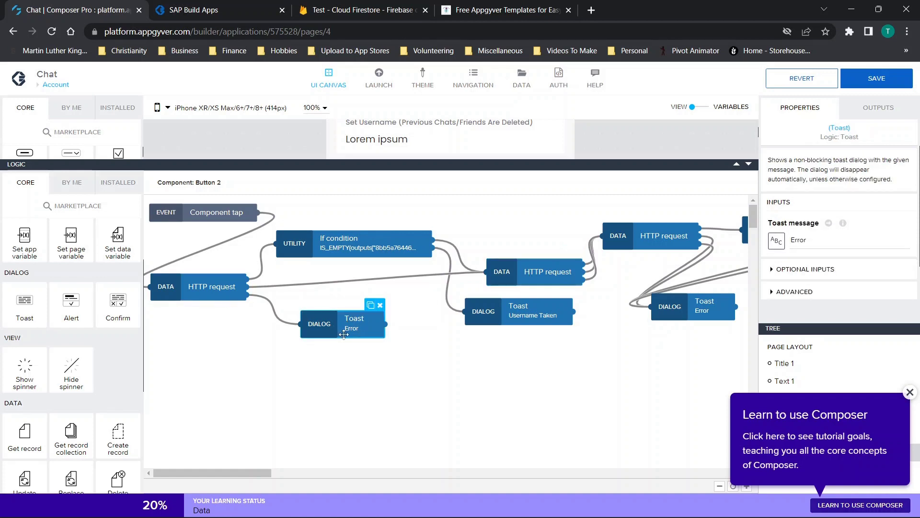
Trace the If condition's two outputs to the DELETE HTTP request and the Username Taken toast
scroll(494, 372, right, 5)
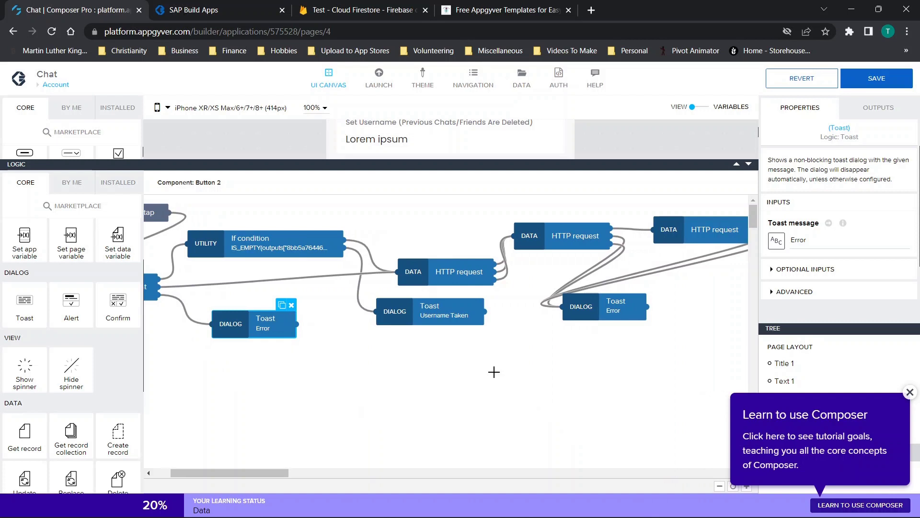
click(296, 248)
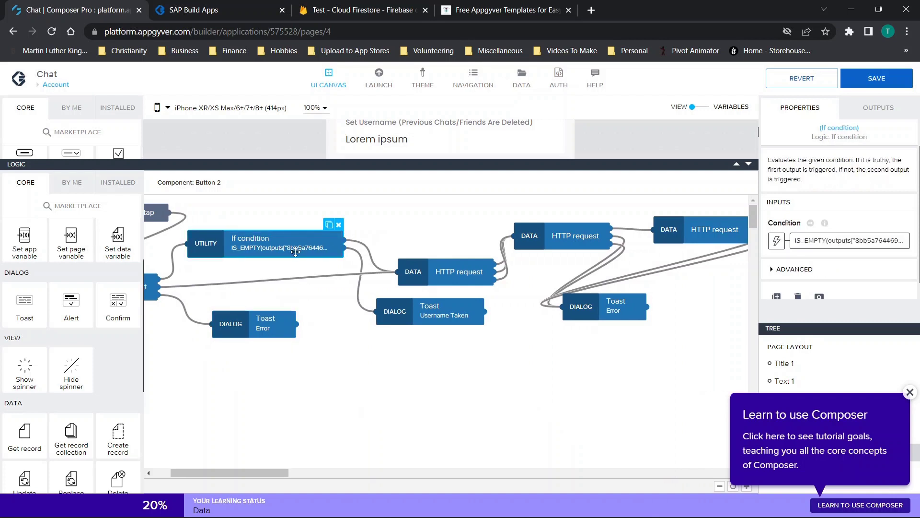
click(368, 244)
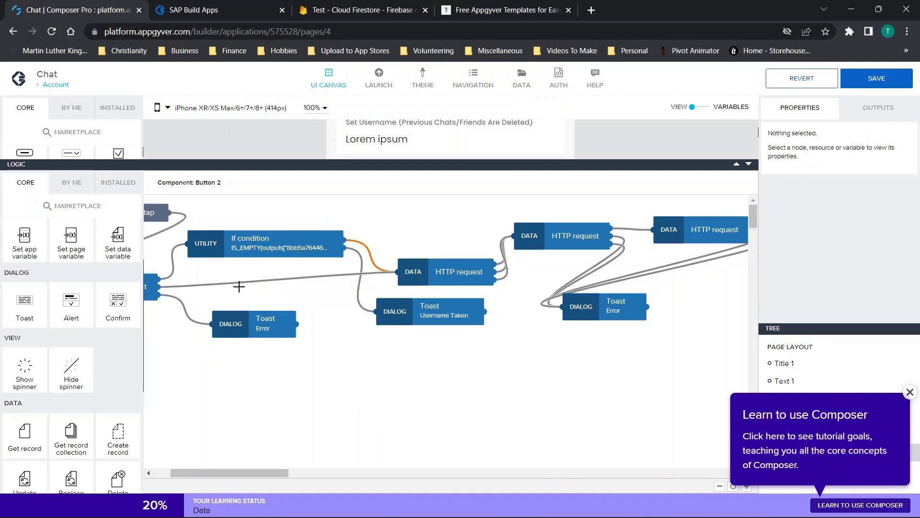
click(444, 276)
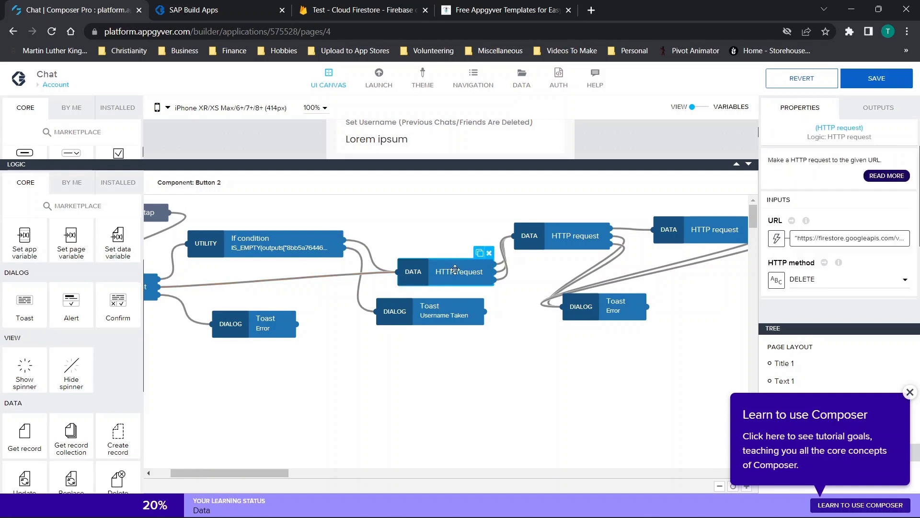
click(359, 263)
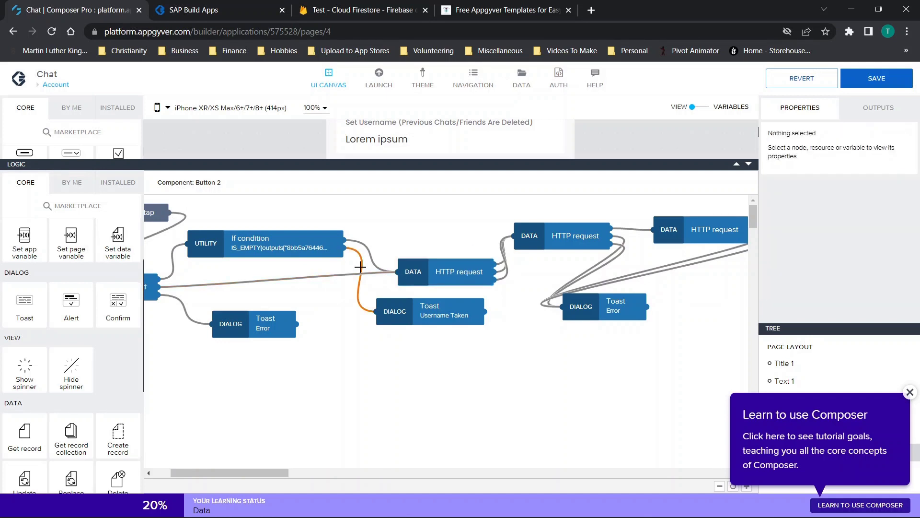
click(427, 313)
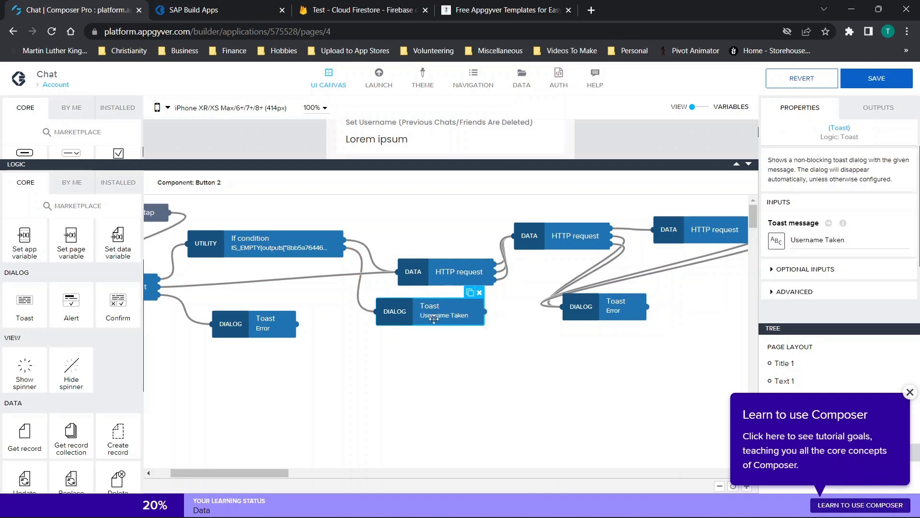
Inspect the DELETE HTTP request's inputs and open its URL formula to examine the profiledetails path and appVars.tempprofileurl
click(437, 269)
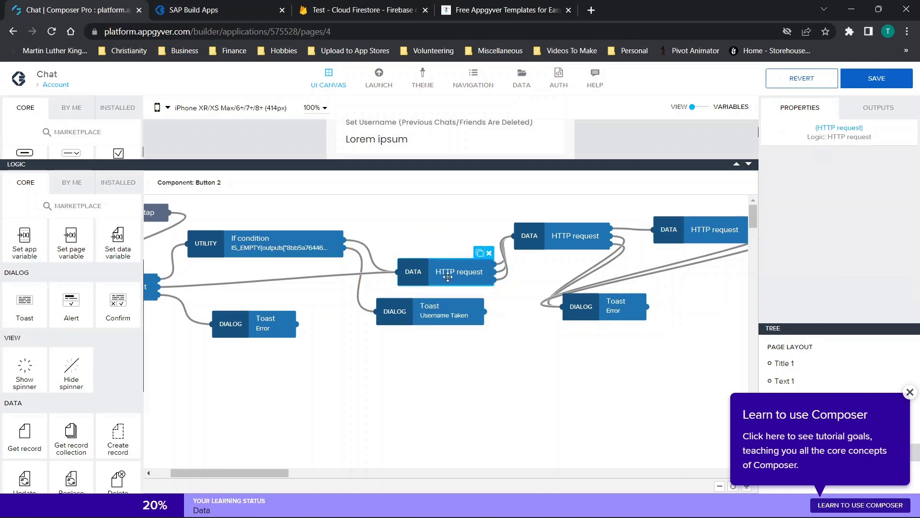
scroll(859, 266, down, 1)
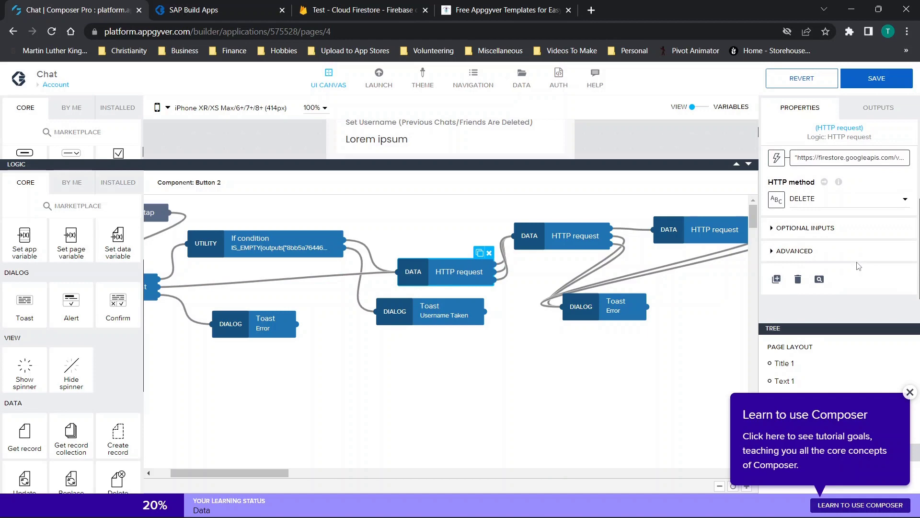
scroll(858, 266, up, 2)
click(858, 238)
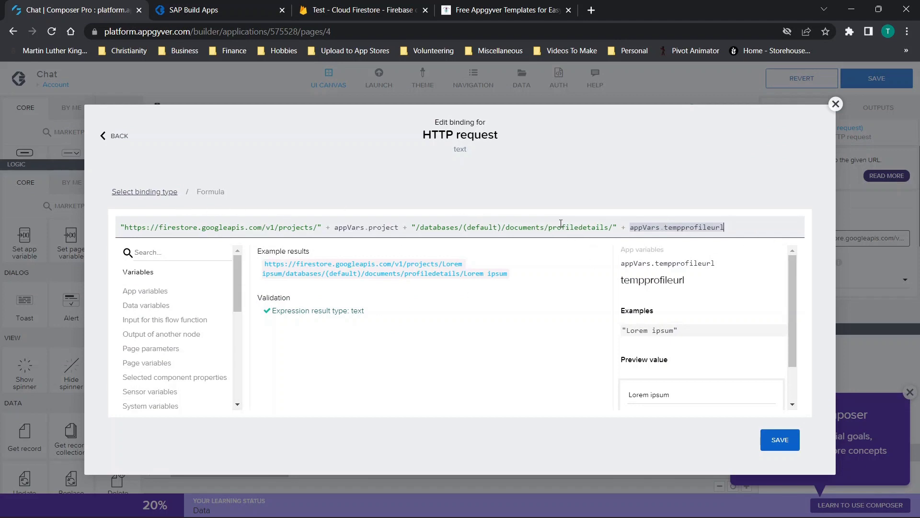
Switch to Cloud Firestore and open the profiledetails collection to examine its documents
click(363, 8)
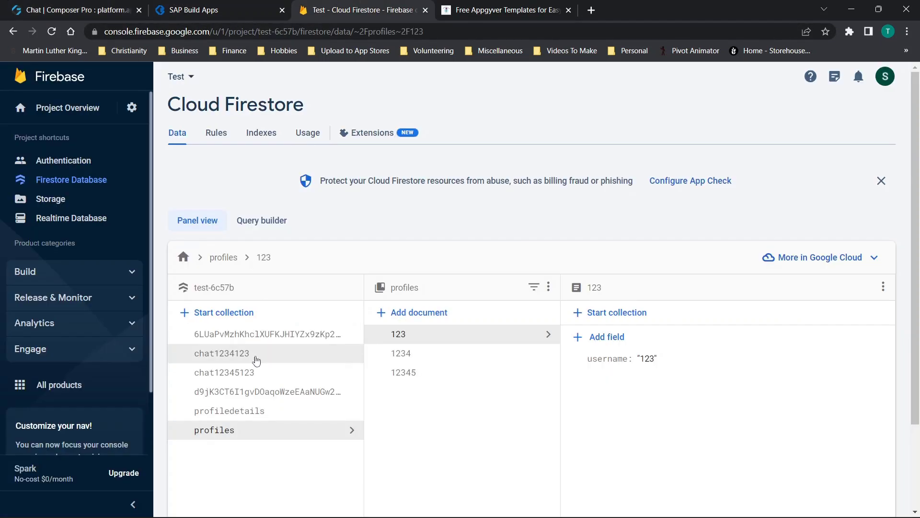
click(229, 411)
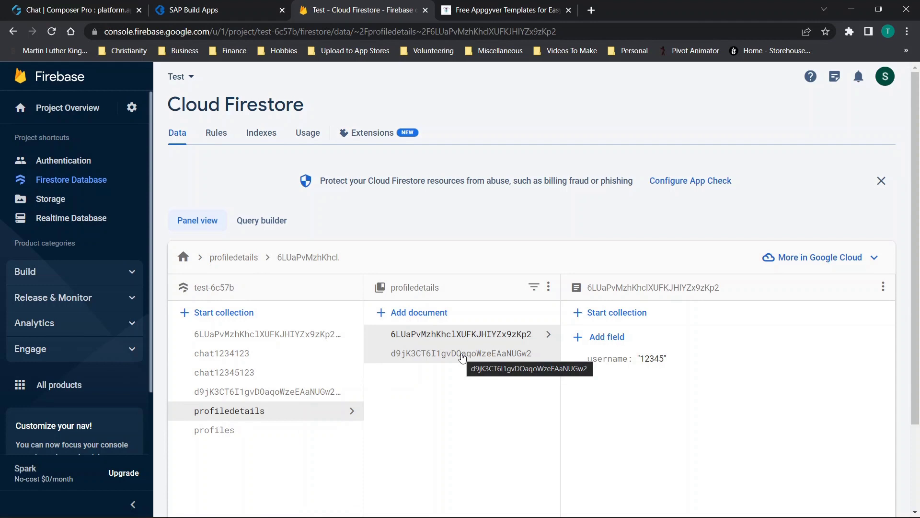
Alternate between the two profiledetails documents to compare their username fields
click(462, 355)
click(450, 334)
click(449, 356)
click(447, 335)
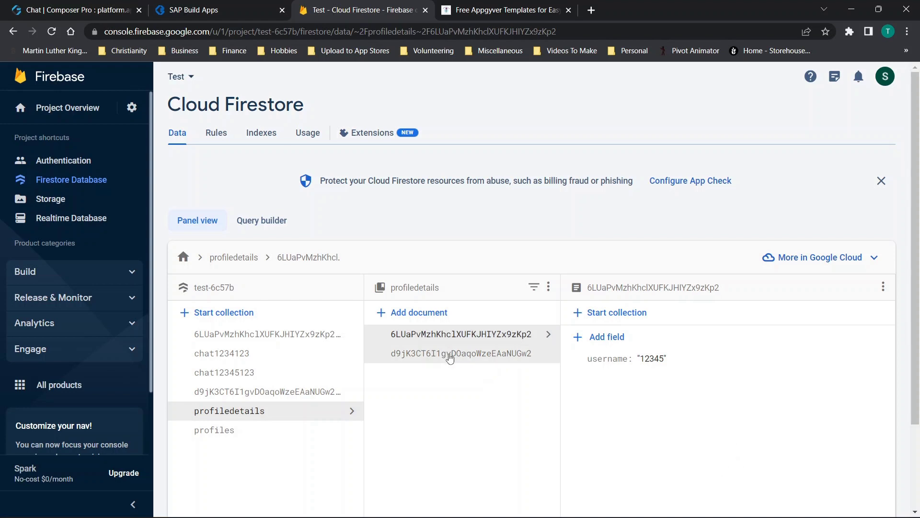
click(448, 357)
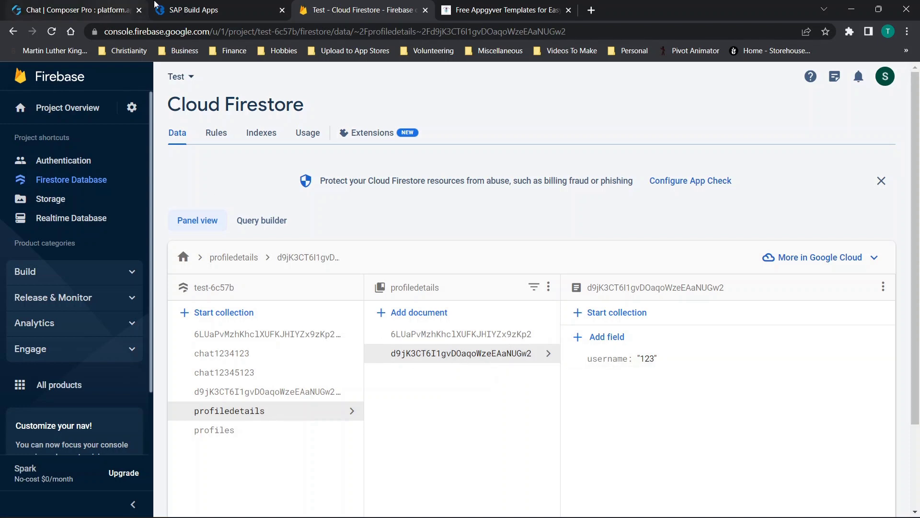
Switch back to Composer Pro and inspect the inputs of the HTTP request that follows the DELETE request
click(207, 8)
click(29, 9)
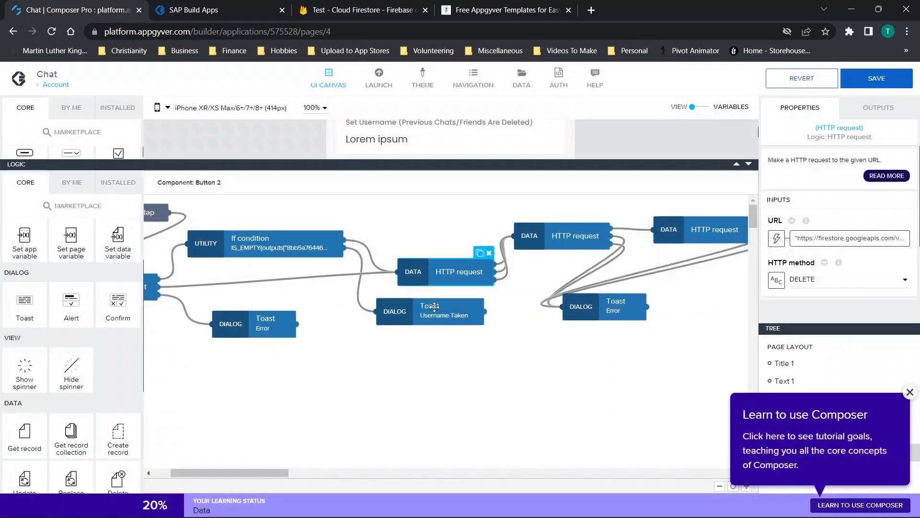
scroll(593, 297, right, 5)
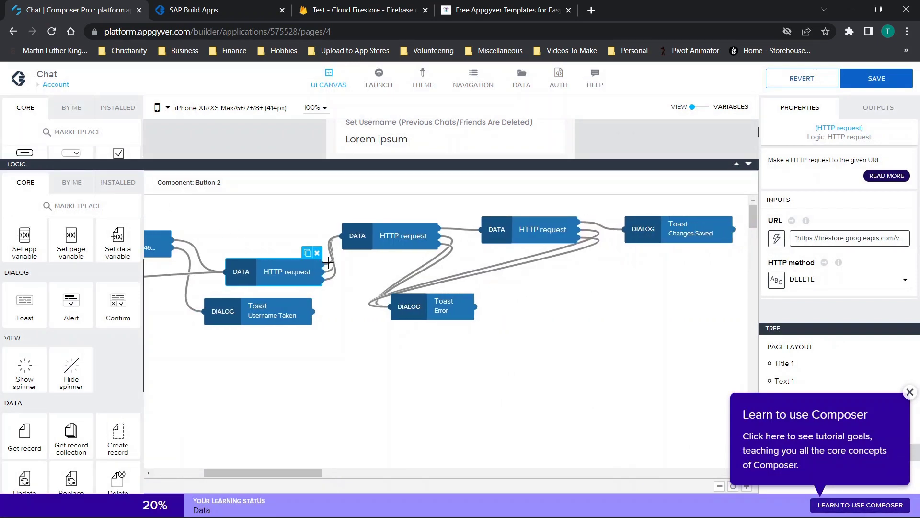
click(372, 223)
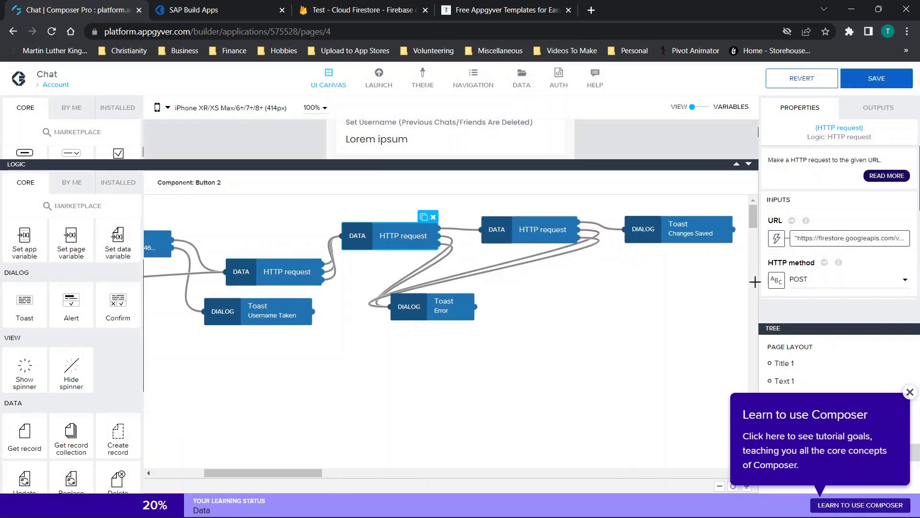
scroll(866, 263, down, 1)
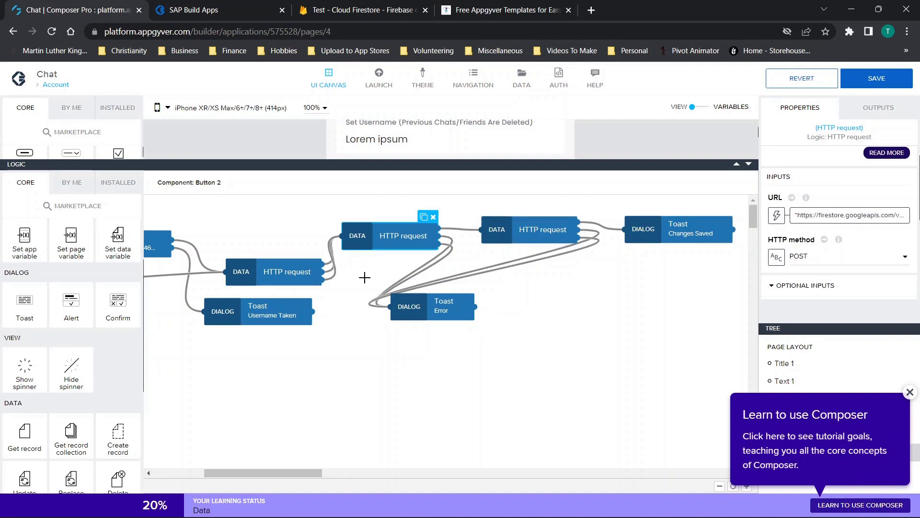
Examine the first POST request's URL formula, including ?documentId= and appVars.tempprofileurl, and compare it with the profiledetails documents in Cloud Firestore
click(825, 215)
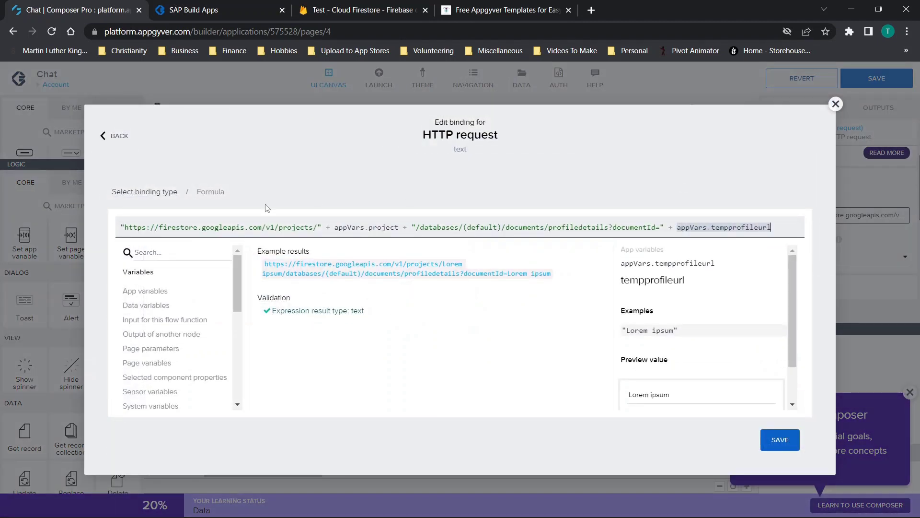
drag(148, 227, 783, 230)
click(783, 231)
drag(608, 229, 656, 230)
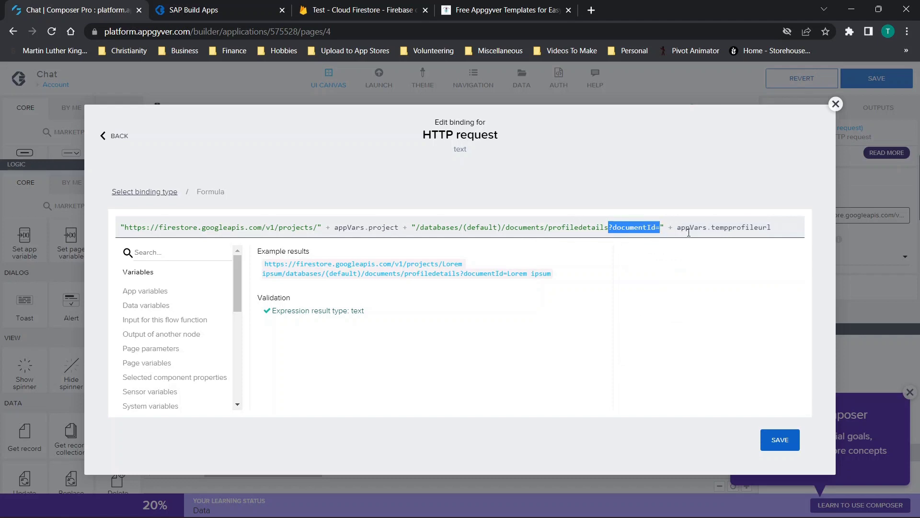
click(345, 10)
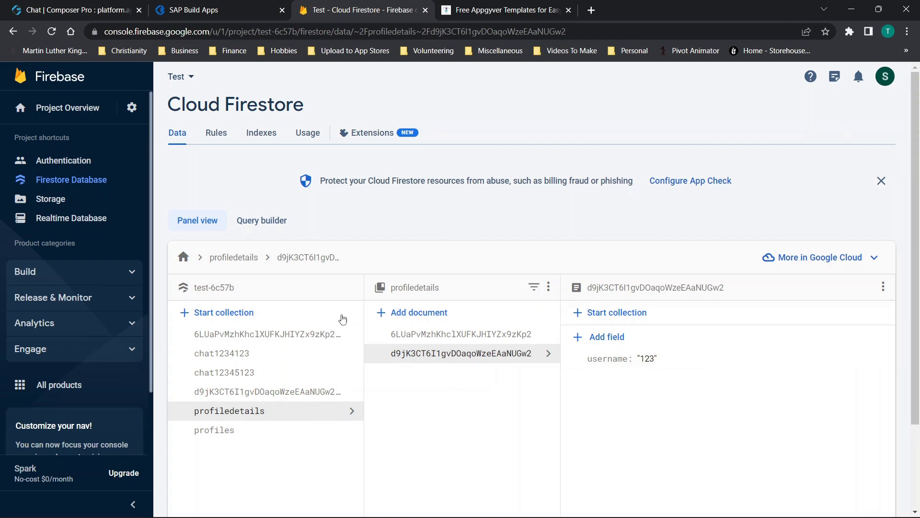
click(135, 5)
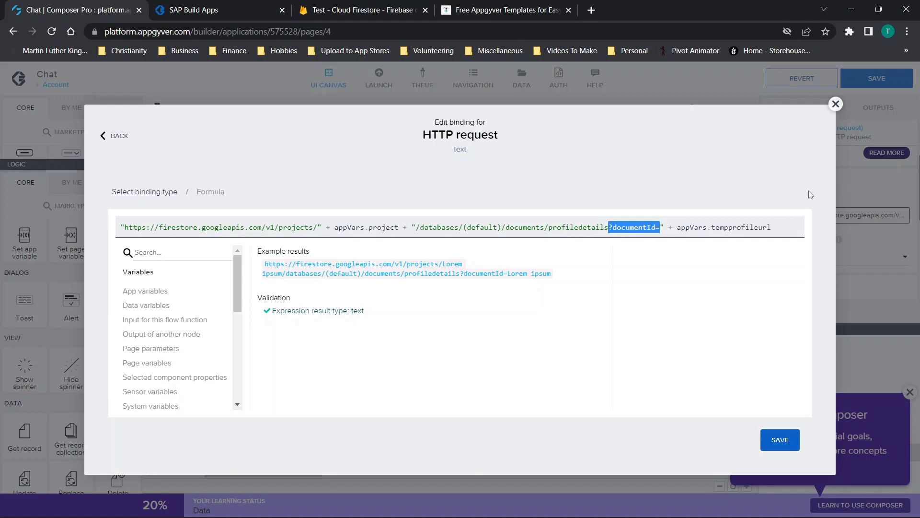
click(836, 104)
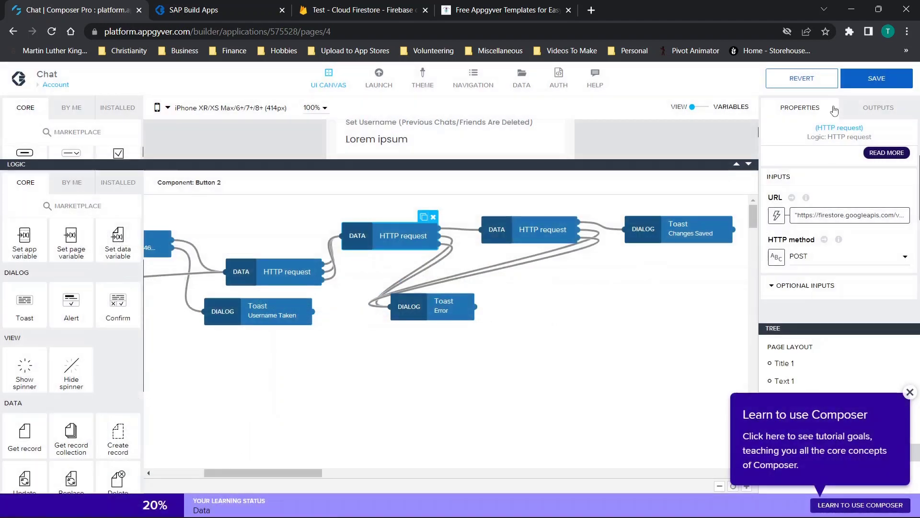
Expand the POST request's optional inputs and examine the request body formula's username field and its pageVars.username value
click(817, 285)
scroll(817, 283, down, 1)
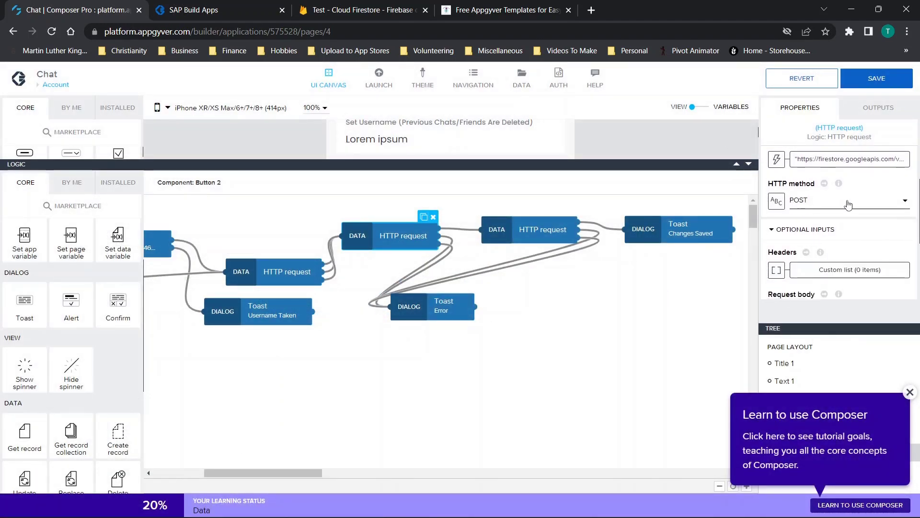
scroll(848, 204, down, 2)
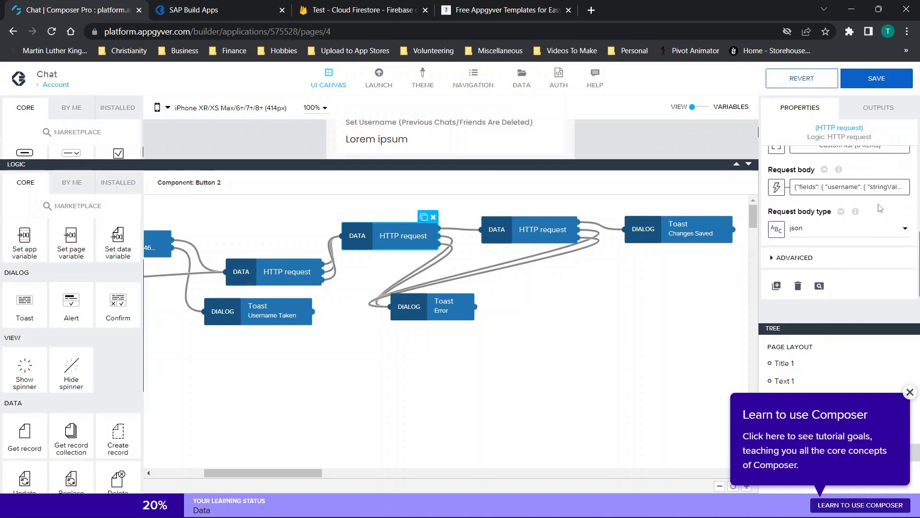
click(849, 187)
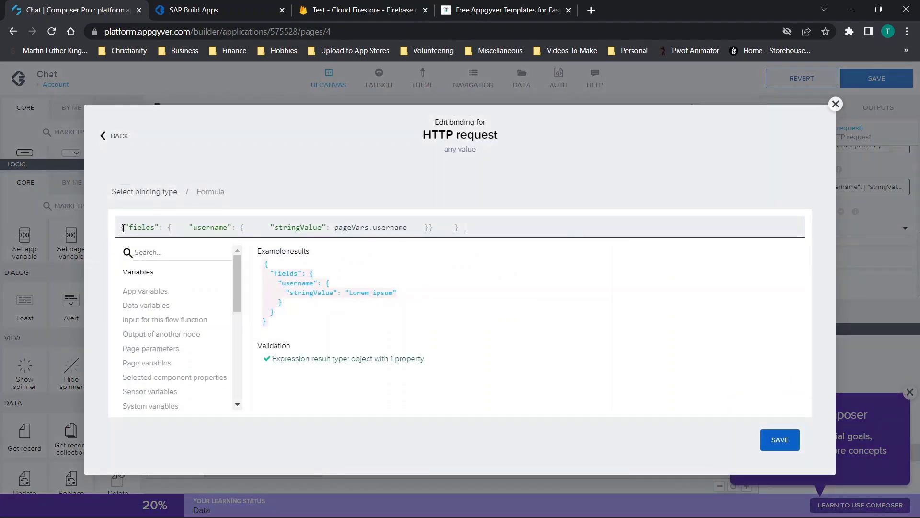
drag(134, 228, 436, 238)
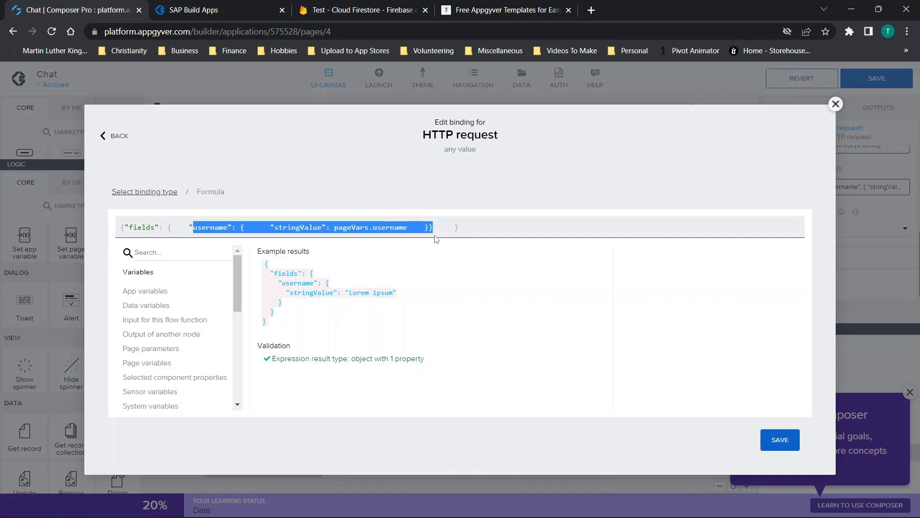
click(204, 228)
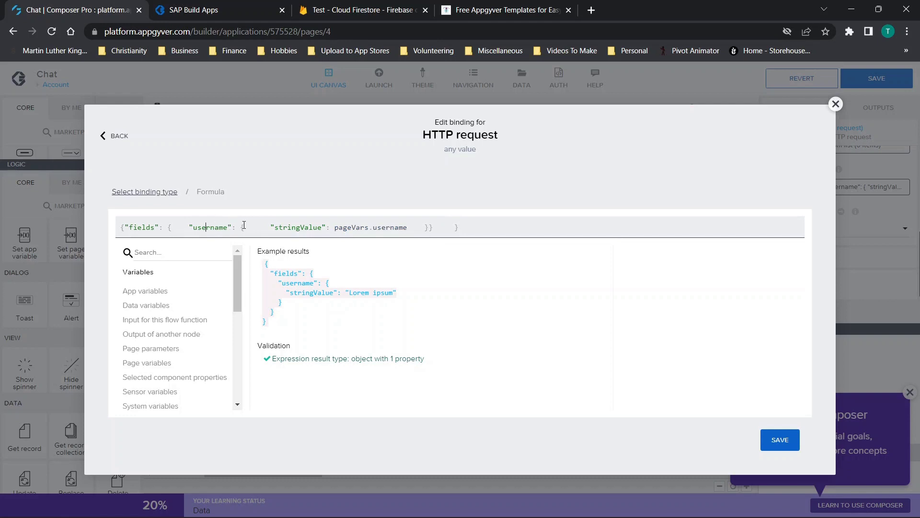
drag(339, 228, 414, 226)
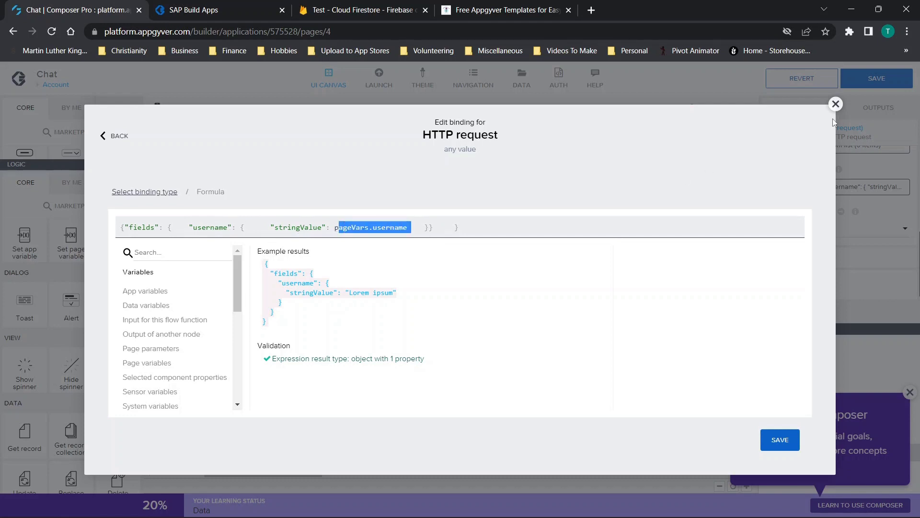
click(835, 105)
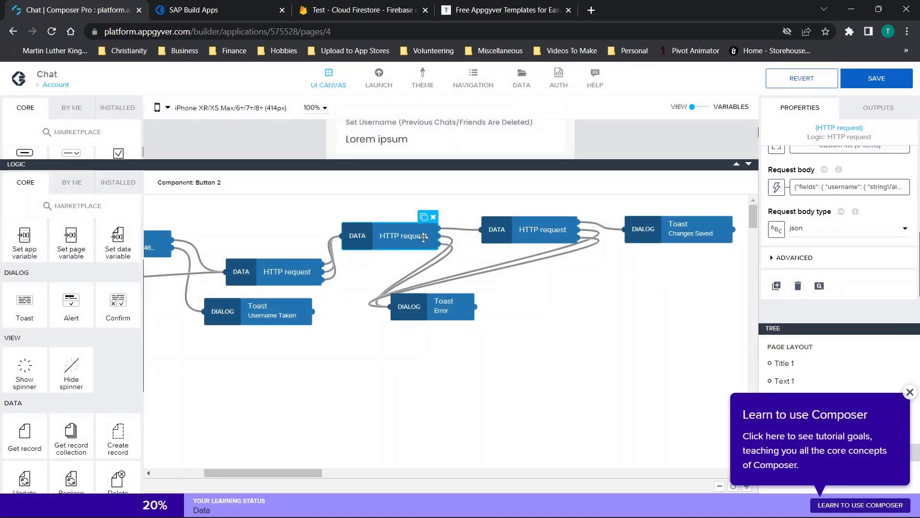
Trace the first POST request's outputs to the Error toast and the second POST request, and open the latter's URL formula
click(433, 317)
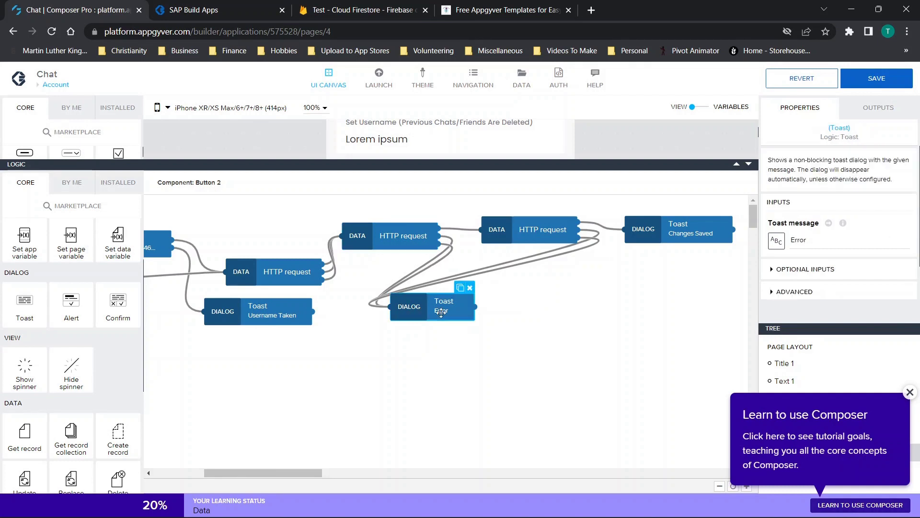
click(464, 228)
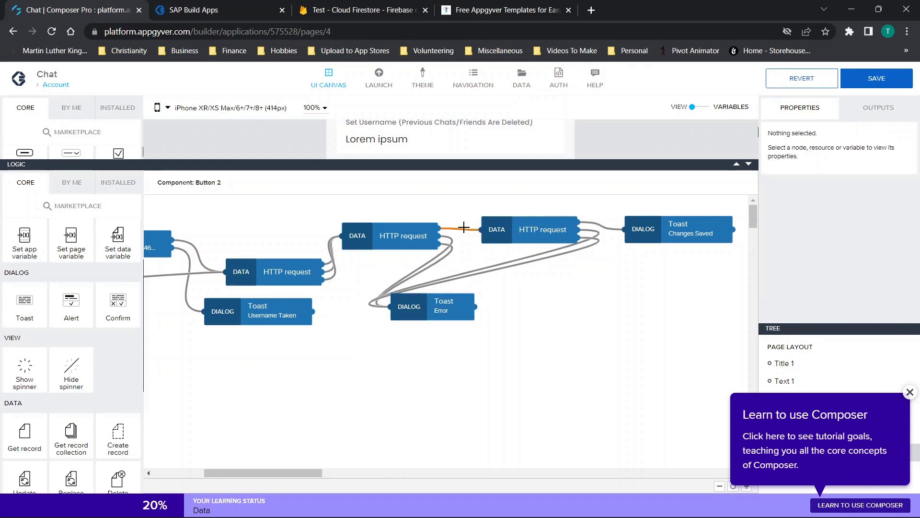
click(537, 227)
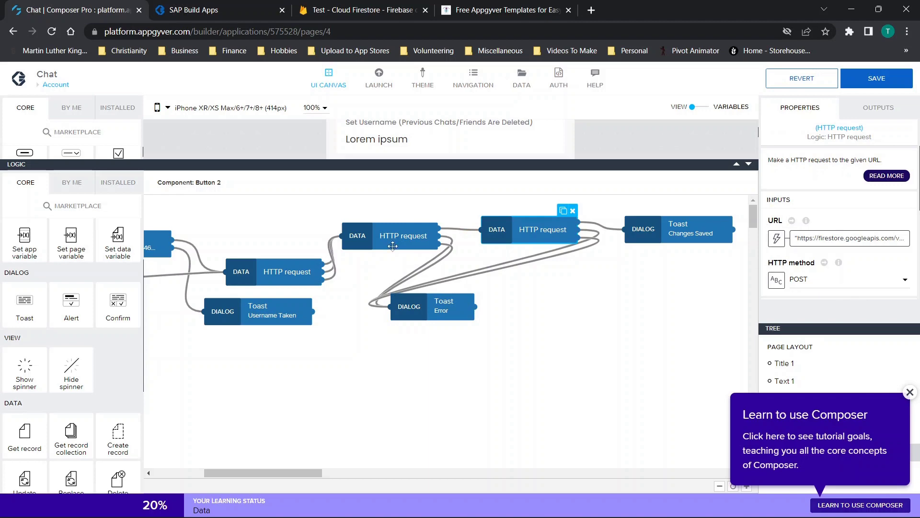
mouse_move(892, 235)
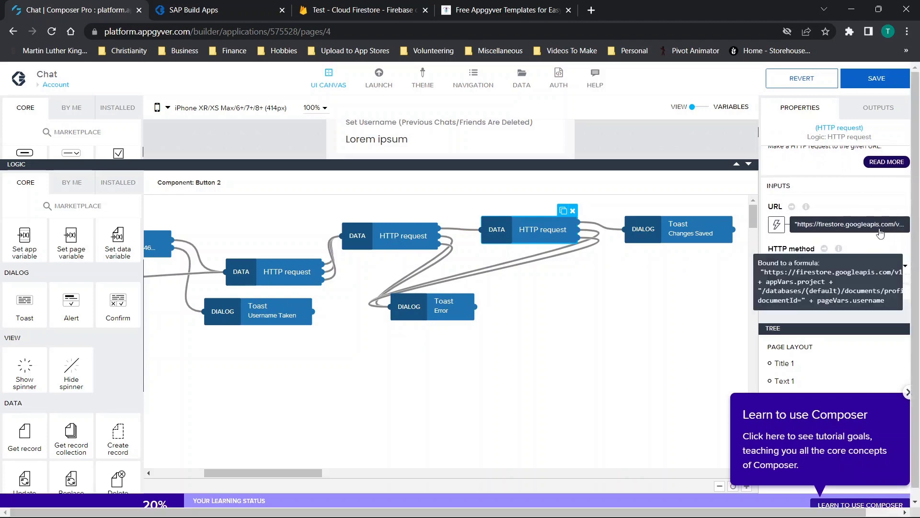
click(881, 231)
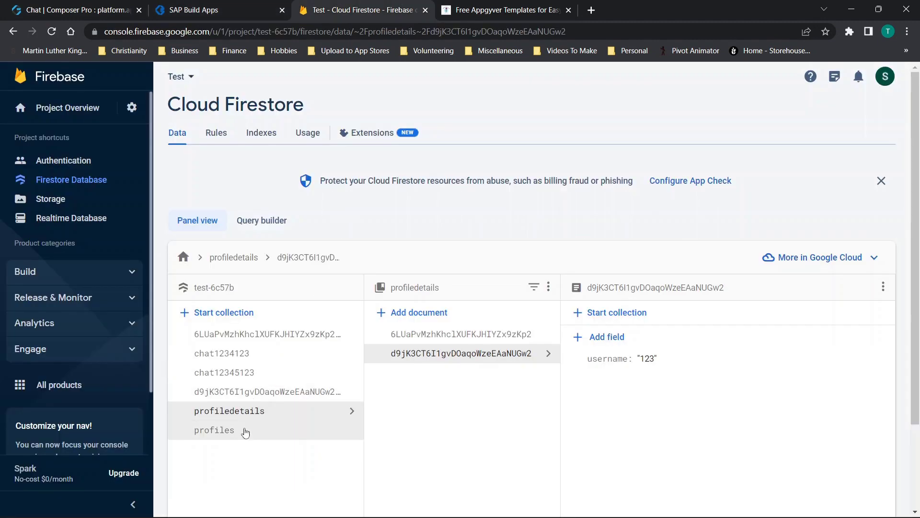
Compare the profiles and profiledetails collections in Cloud Firestore, and return to the second POST request's URL formula in Composer Pro
click(245, 431)
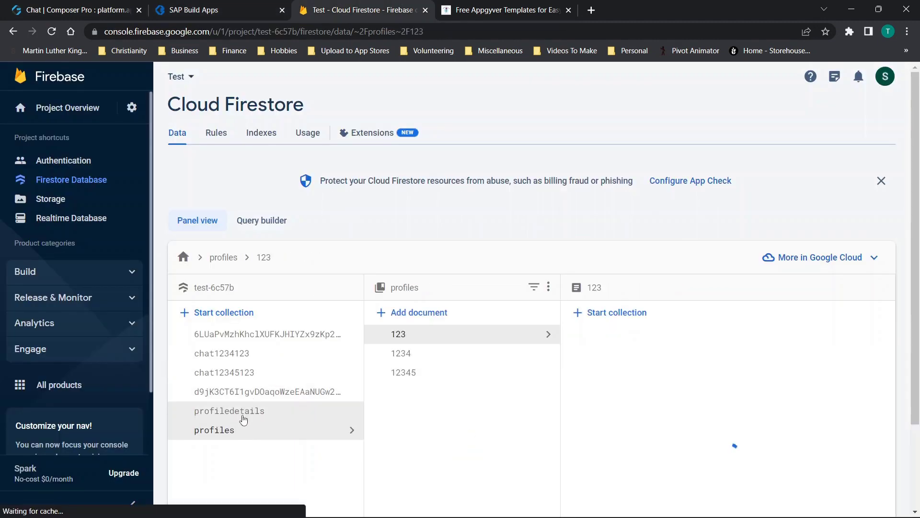
click(277, 413)
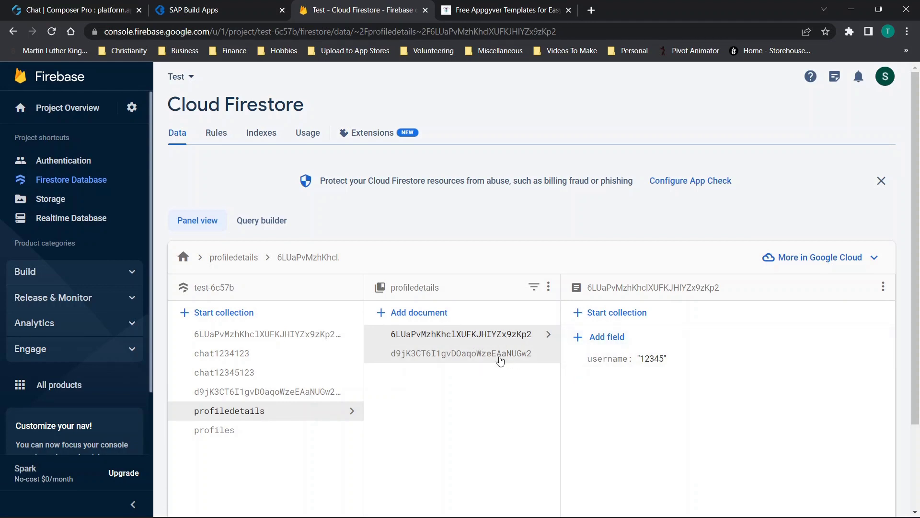
click(259, 431)
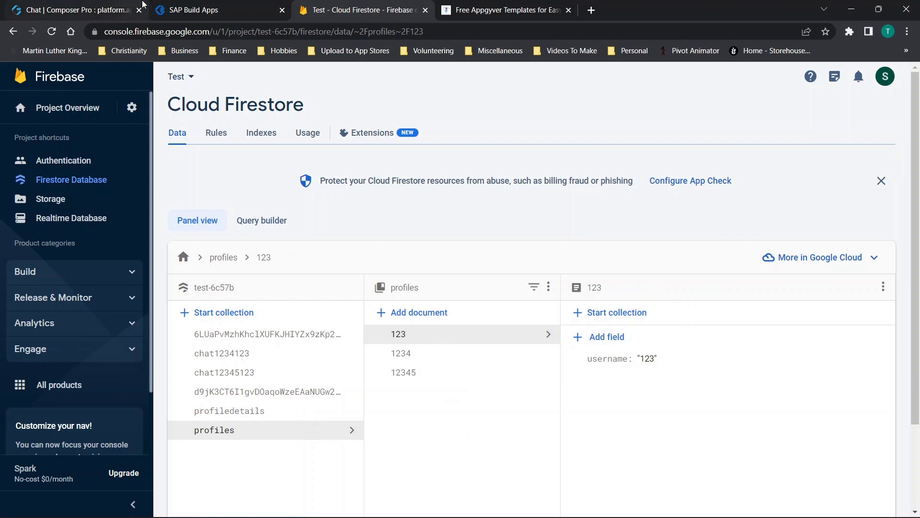
click(90, 6)
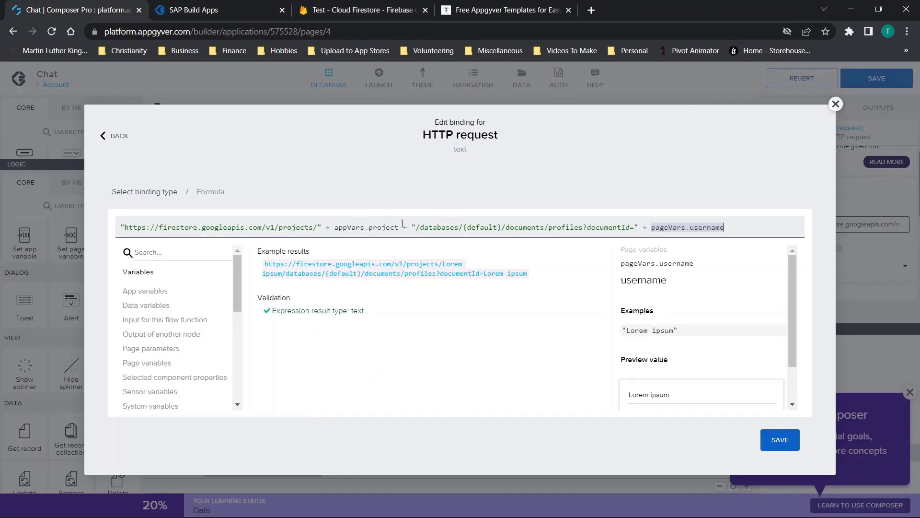
Close the HTTP request's URL binding editor and review the Error and Changes Saved toasts in the Set Username button's logic flow
click(836, 104)
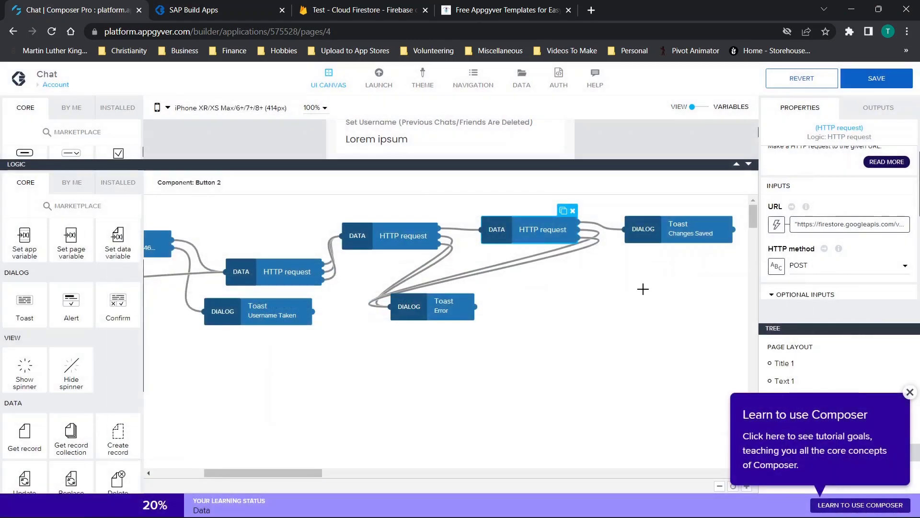
click(431, 306)
click(690, 229)
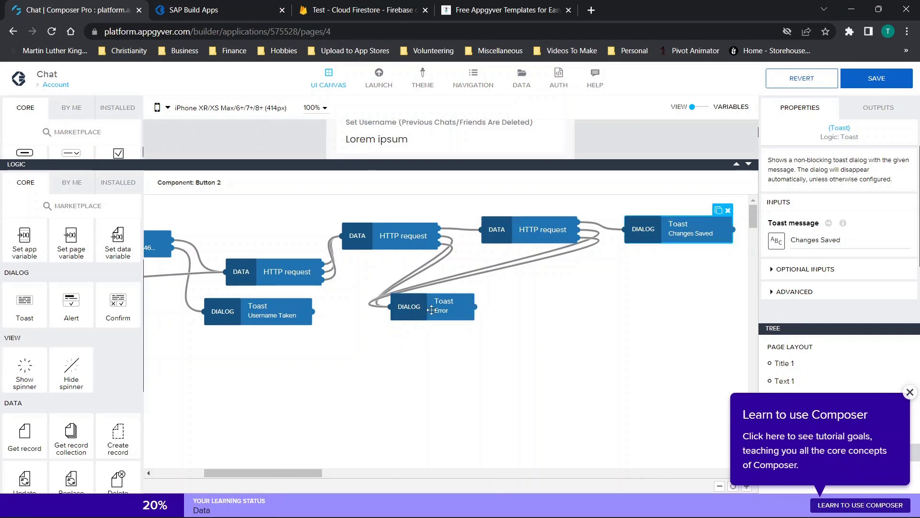
scroll(431, 311, left, 5)
scroll(431, 311, left, 3)
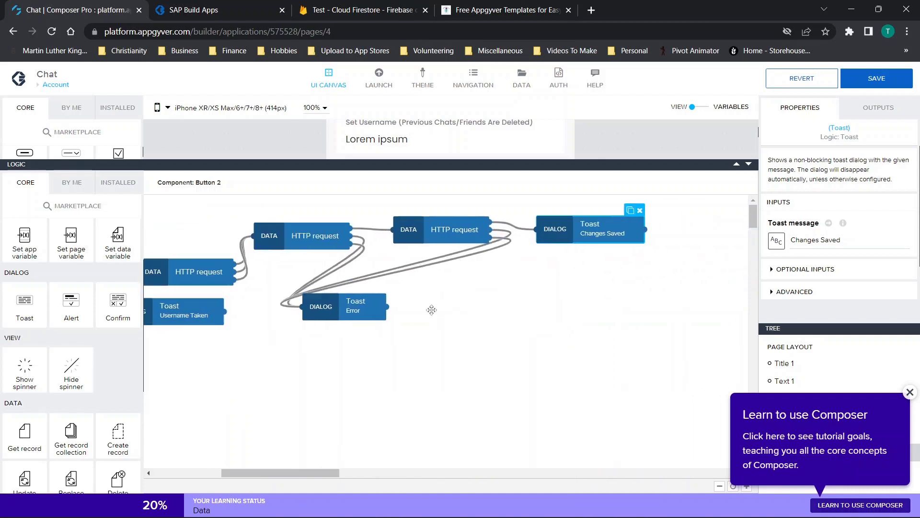
scroll(431, 310, right, 8)
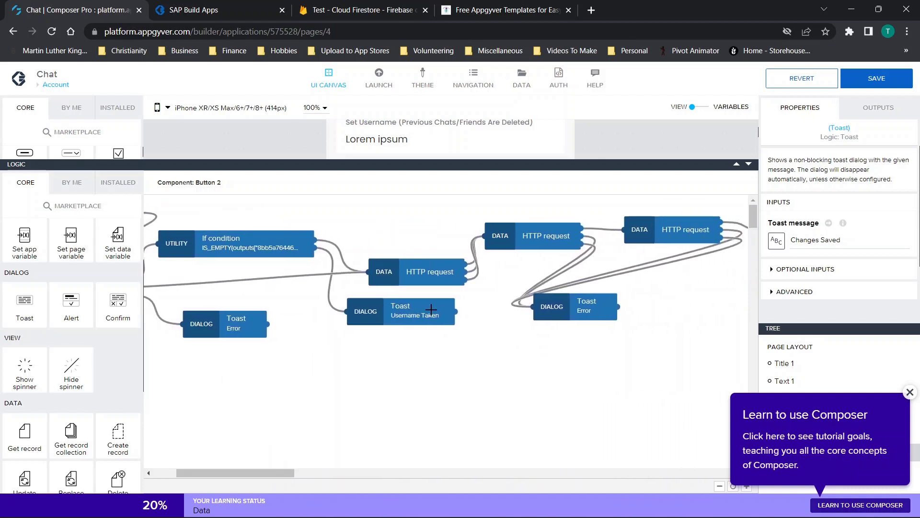
Shrink the logic area to expose the Account page layout, dismiss the learning tip and save the application
drag(740, 165, 713, 410)
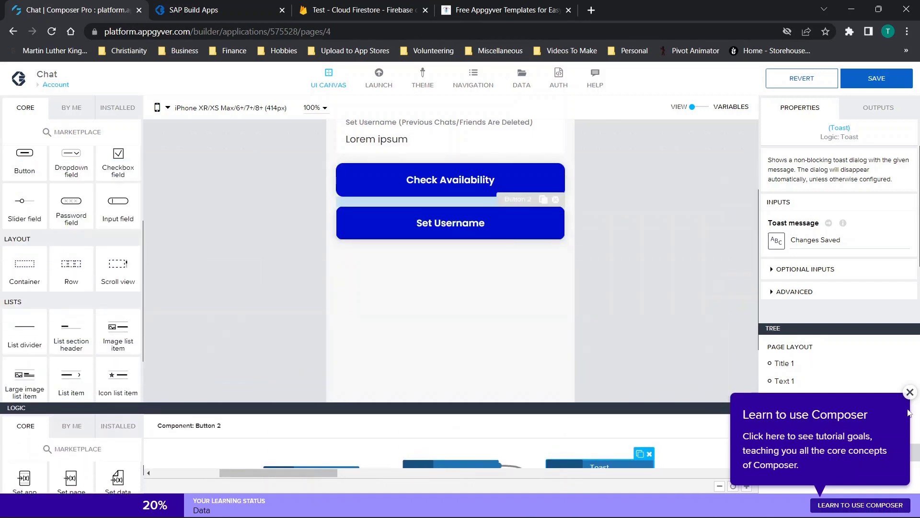
click(909, 392)
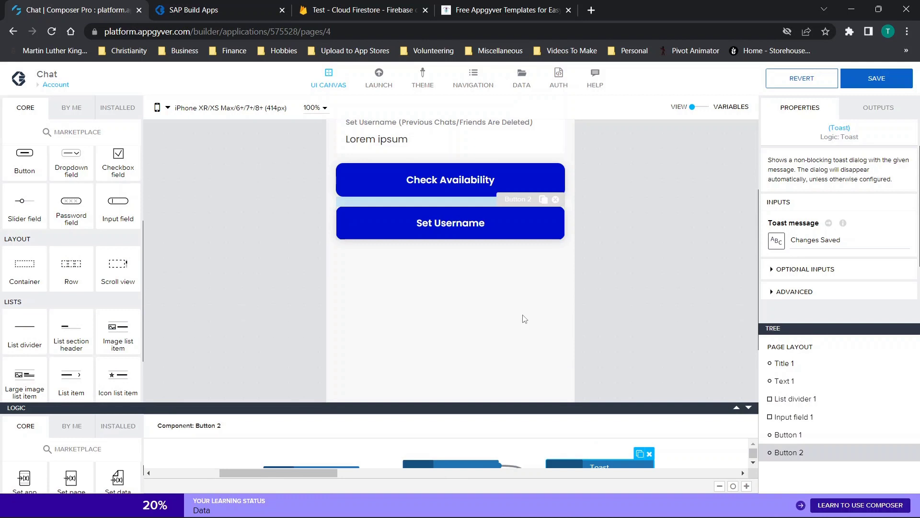
click(874, 80)
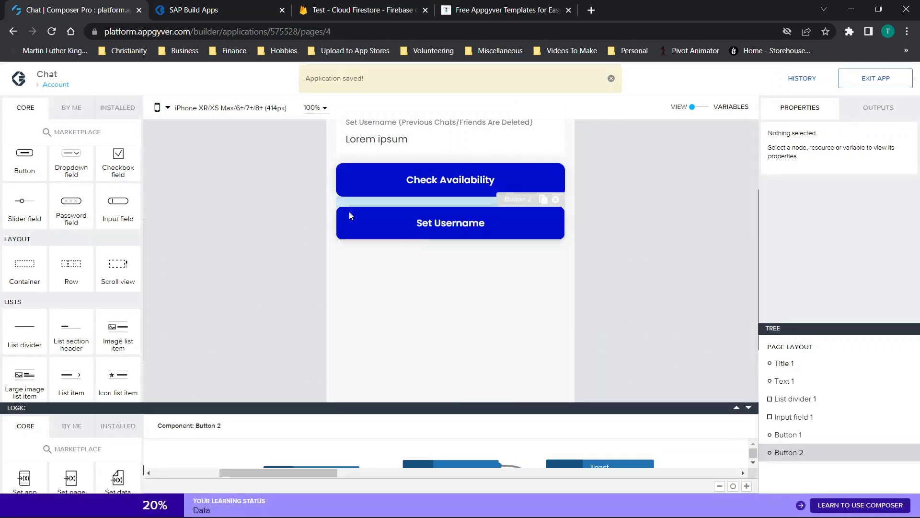
scroll(594, 221, up, 3)
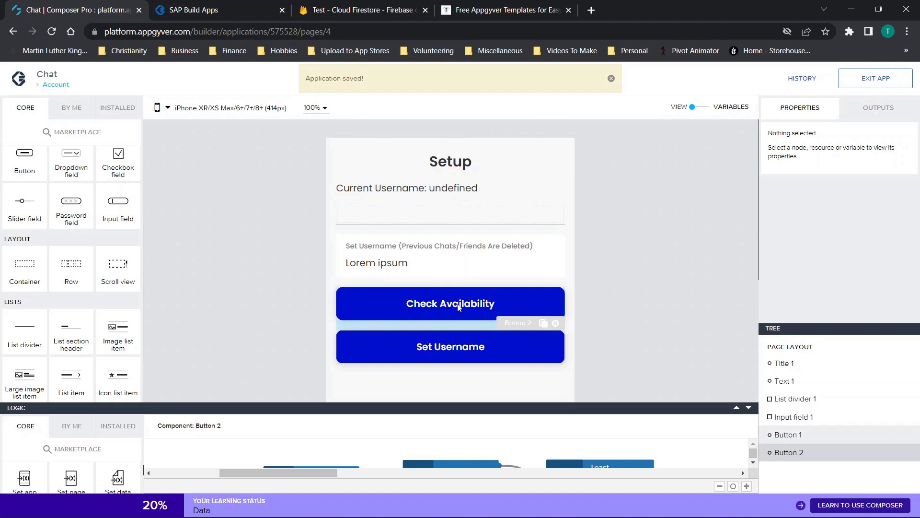
Switch to the Firestore console and view the documents in the profiledetails collection
click(331, 10)
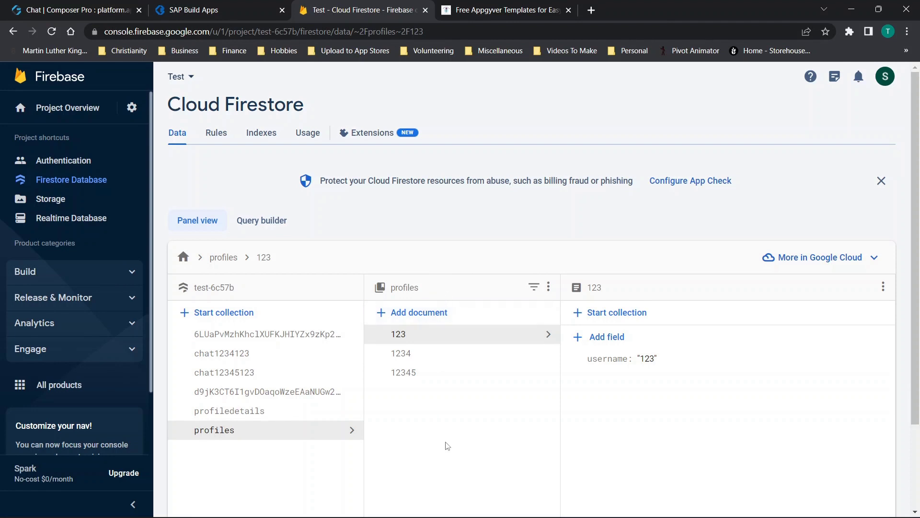
click(263, 411)
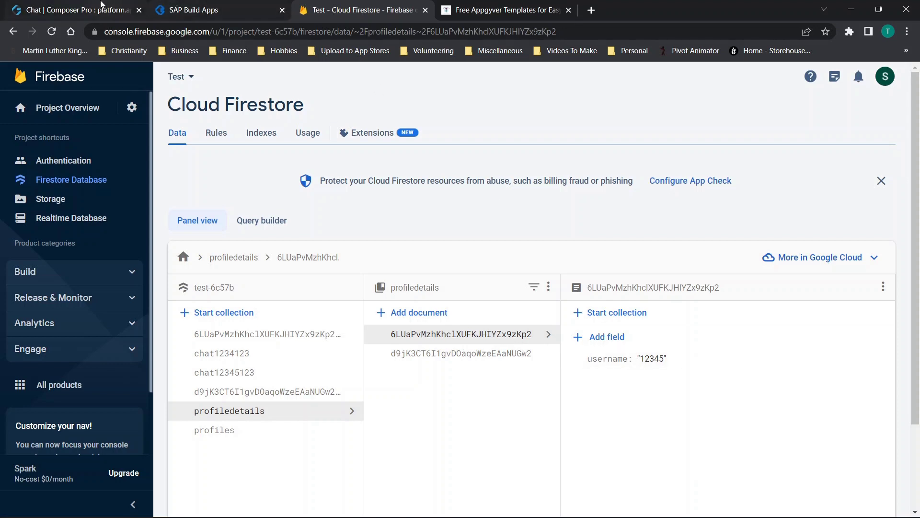
Switch to the app preview and check the availability of username 123 on the Account page
mouse_move(217, 4)
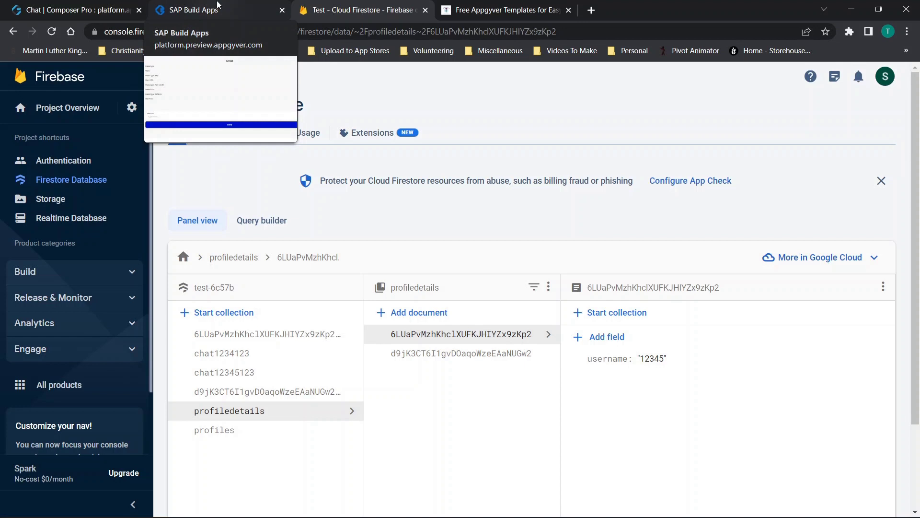
click(217, 4)
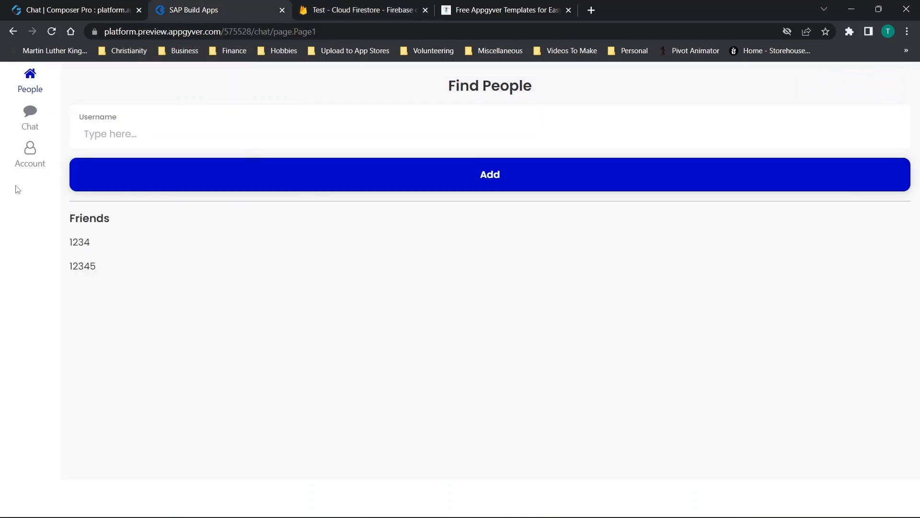
click(29, 156)
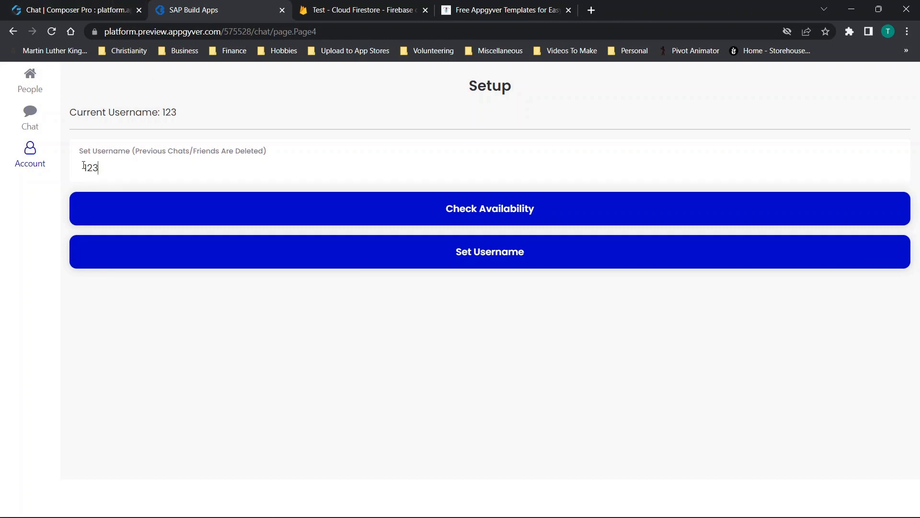
click(506, 212)
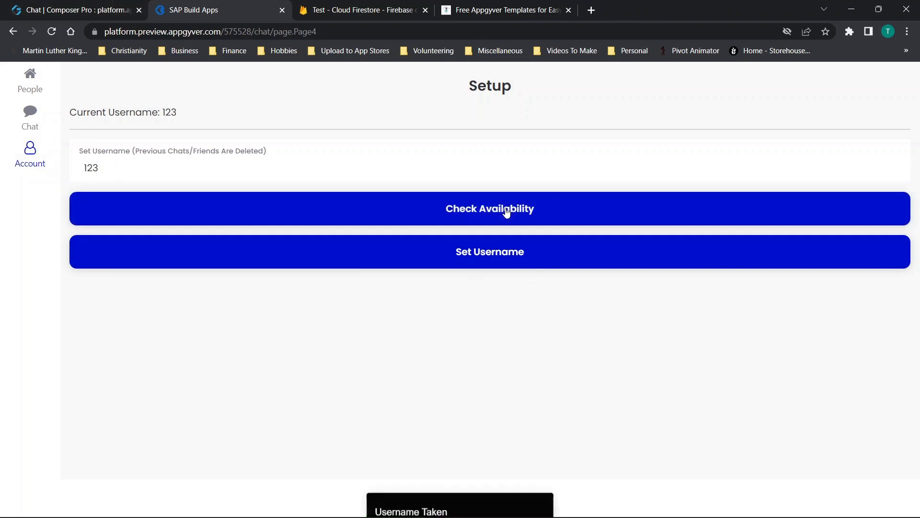
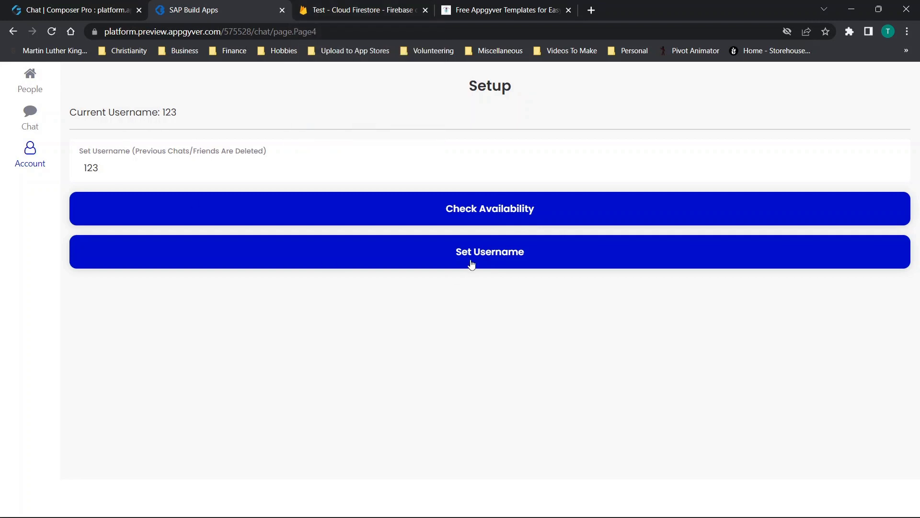
Return to Composer Pro by way of Firestore and view the data resource types that can be added in the data configurator
click(347, 4)
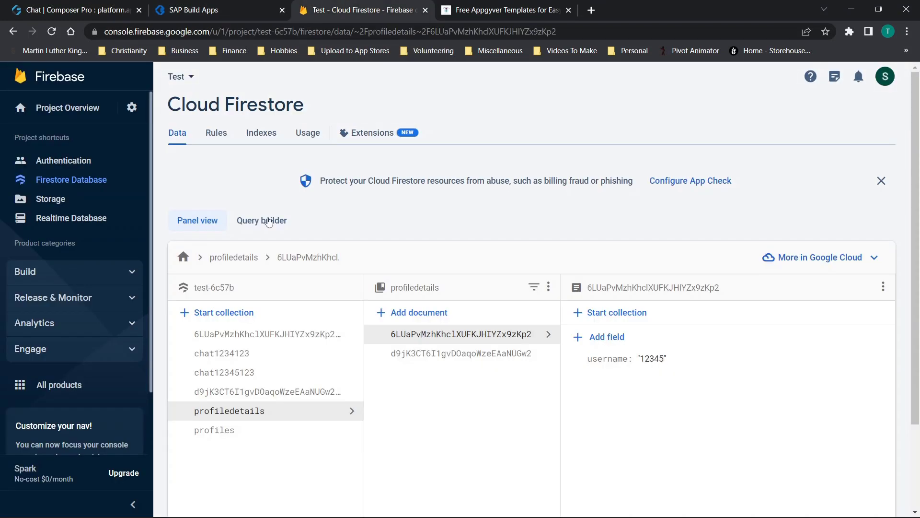
click(74, 4)
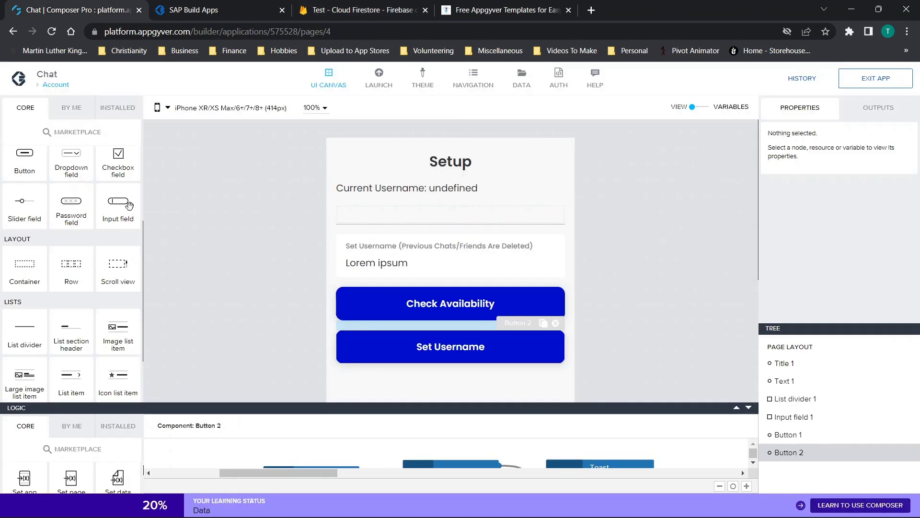
click(521, 81)
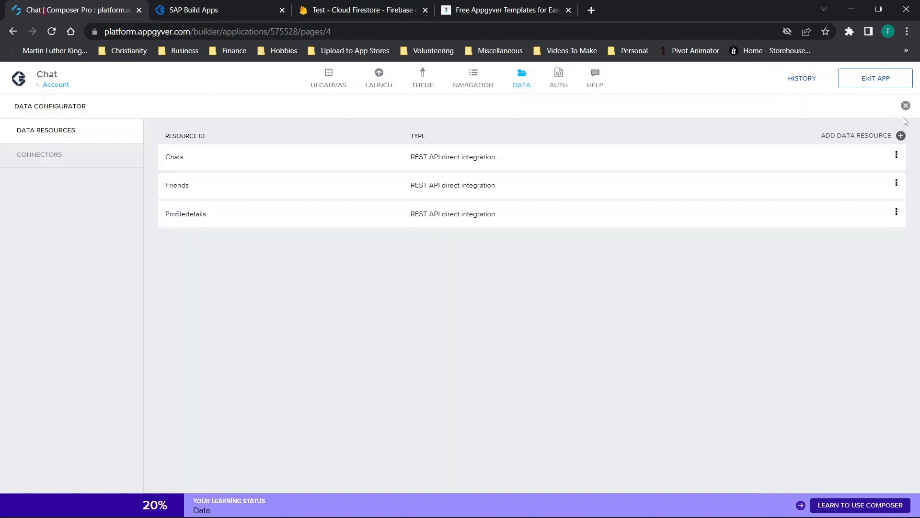
click(900, 136)
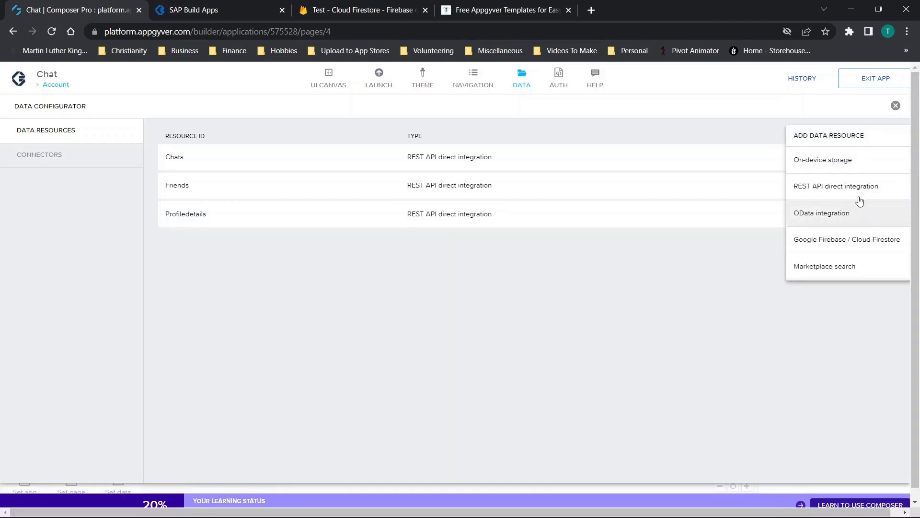
click(294, 256)
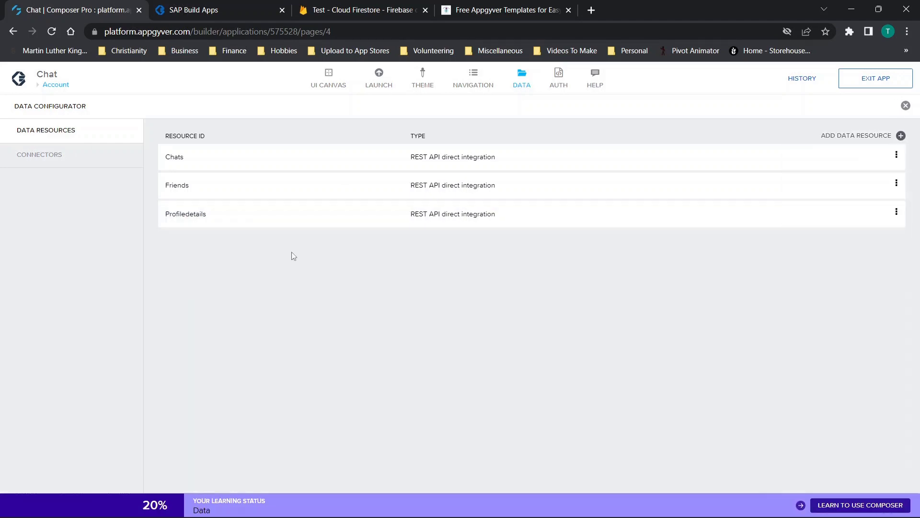
Review the Profiledetails resource's ID, short description and resource URL, checking the URL's project ID against the Firestore project
click(191, 214)
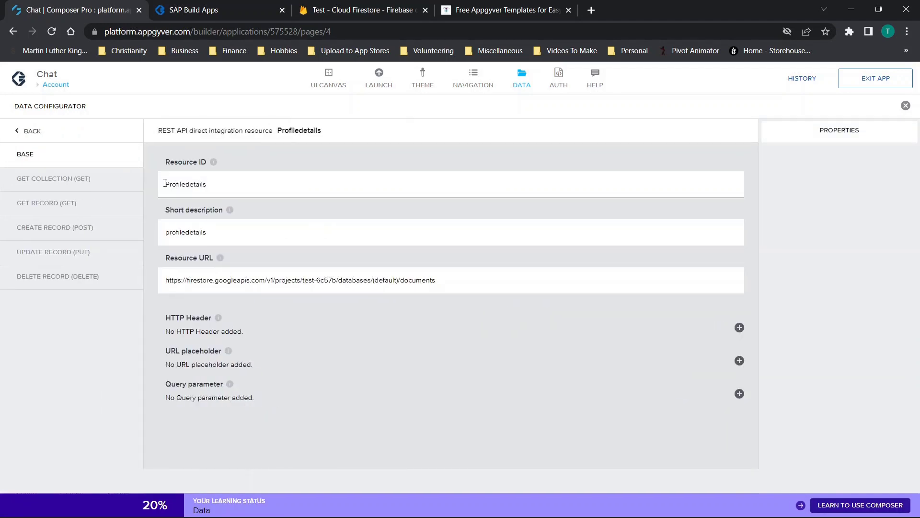
drag(165, 184, 290, 182)
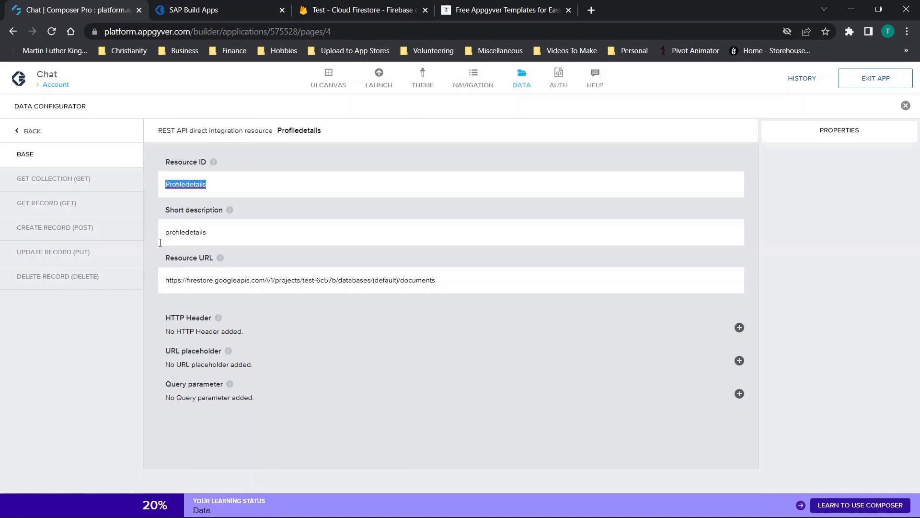
double_click(433, 230)
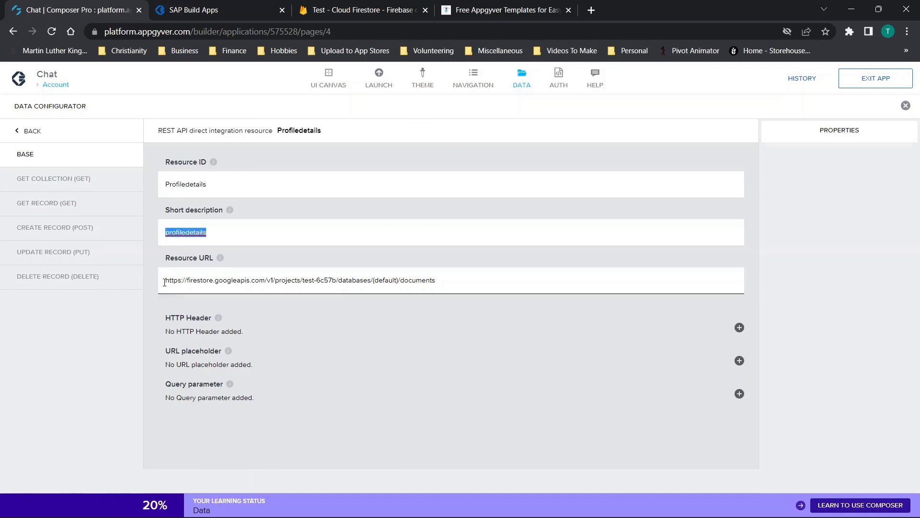
drag(241, 280, 487, 306)
click(437, 280)
drag(303, 280, 337, 279)
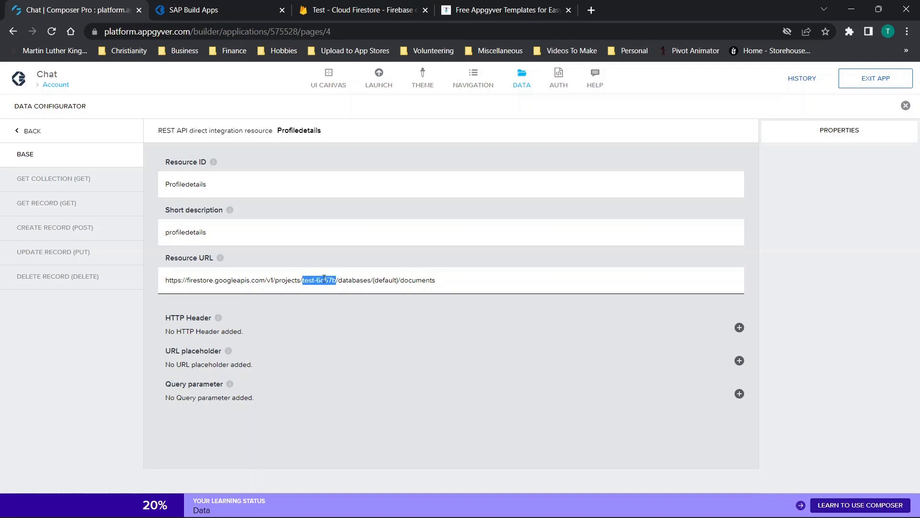
click(376, 9)
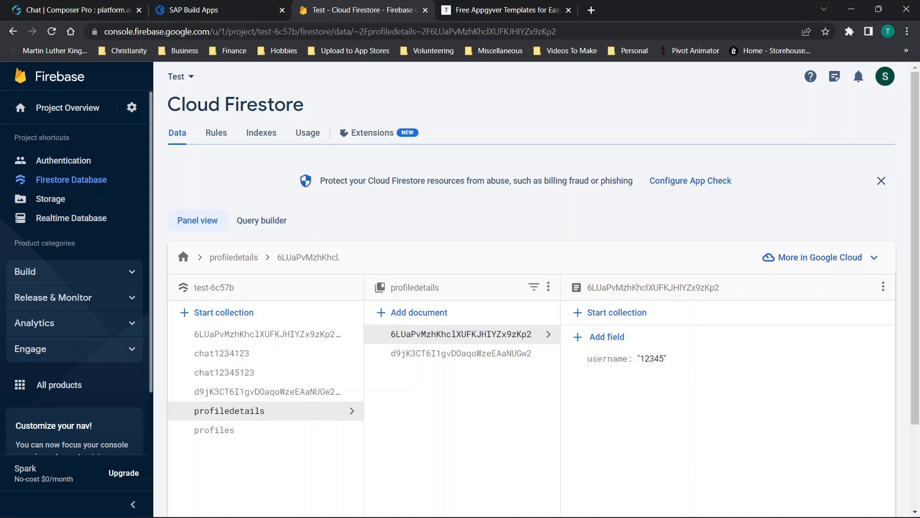
click(110, 9)
click(292, 279)
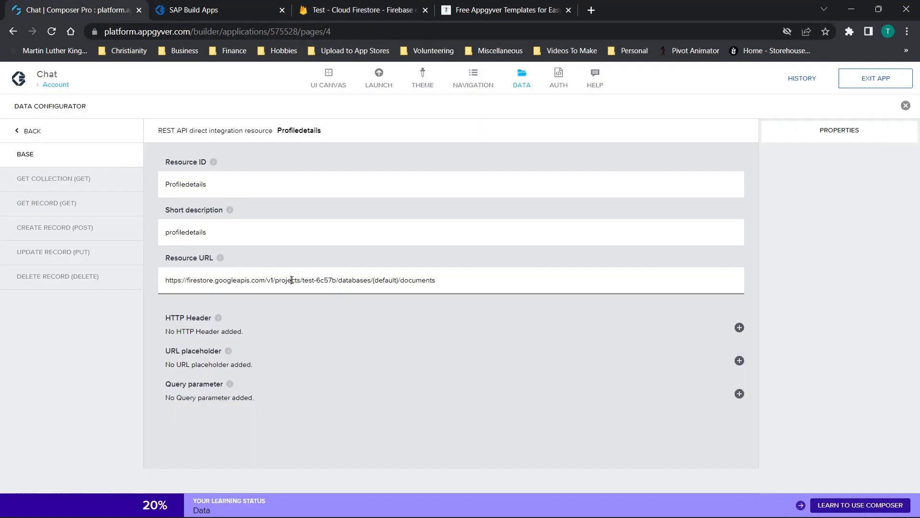
Examine the relative path and response key path of the Profiledetails resource's Get Collection method
click(69, 180)
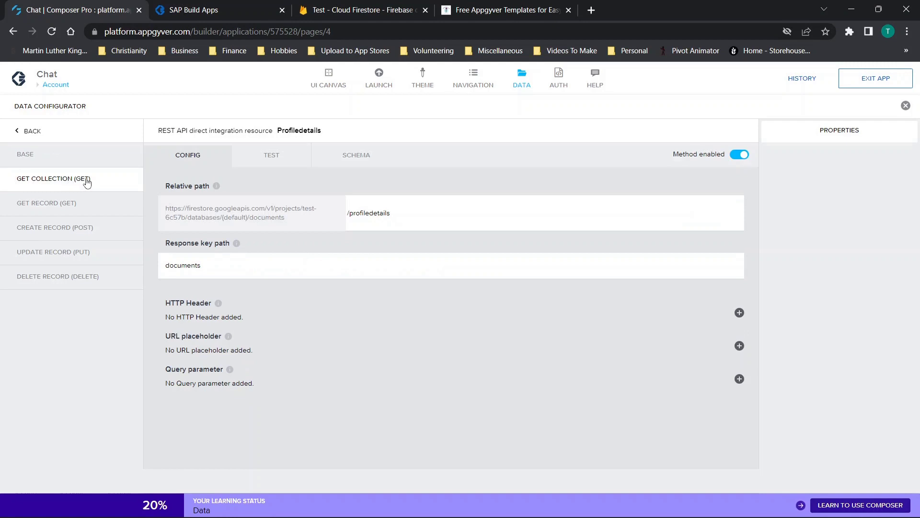
click(361, 218)
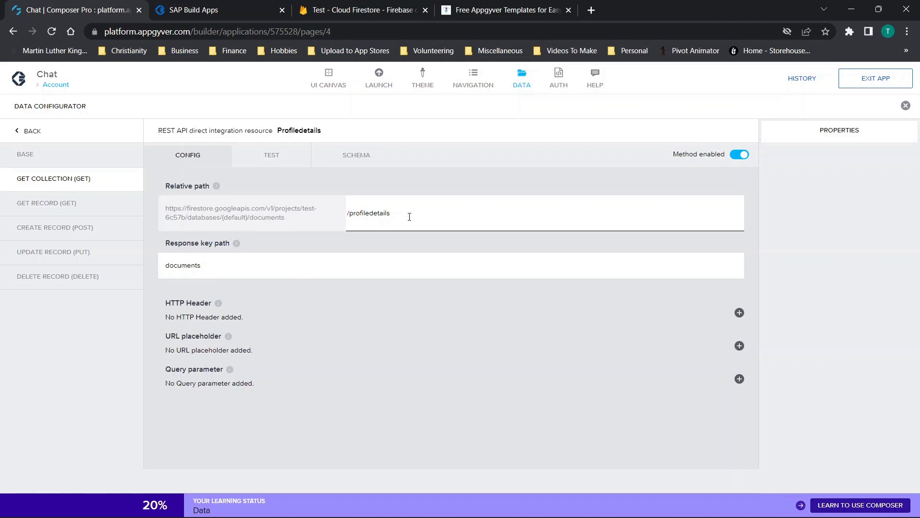
click(167, 266)
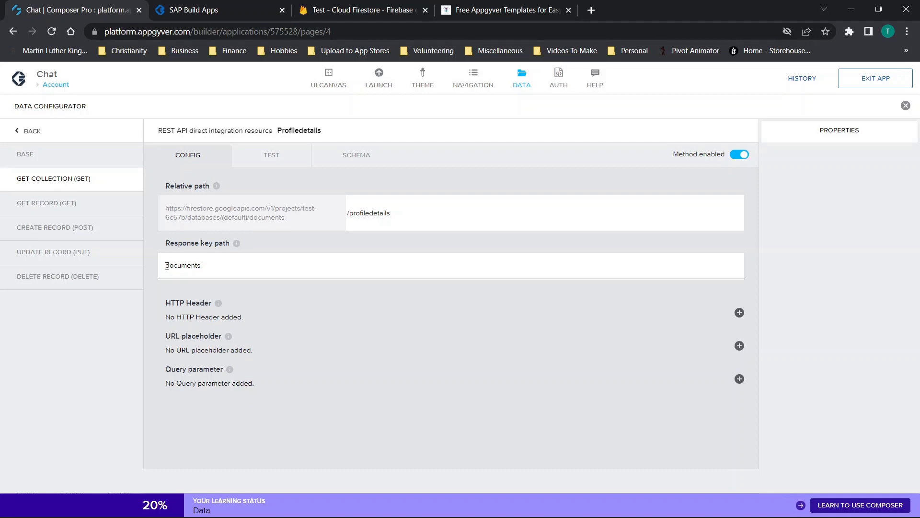
Test the Profiledetails Get Collection request, set its schema from the response, and save the application before closing the data configurator
click(272, 163)
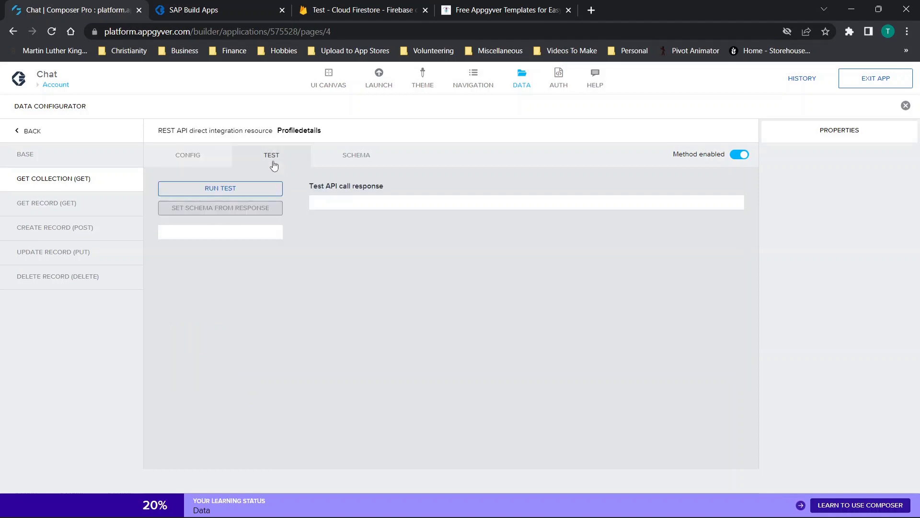
click(226, 194)
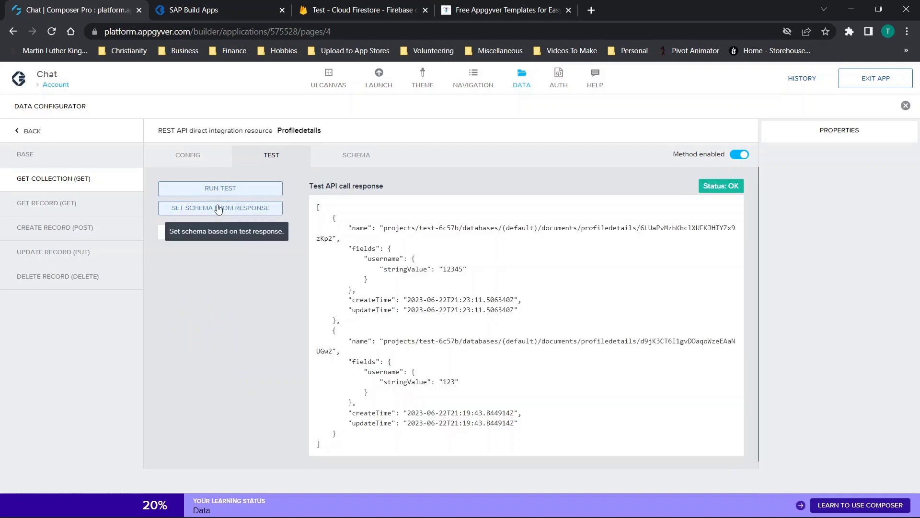
click(213, 207)
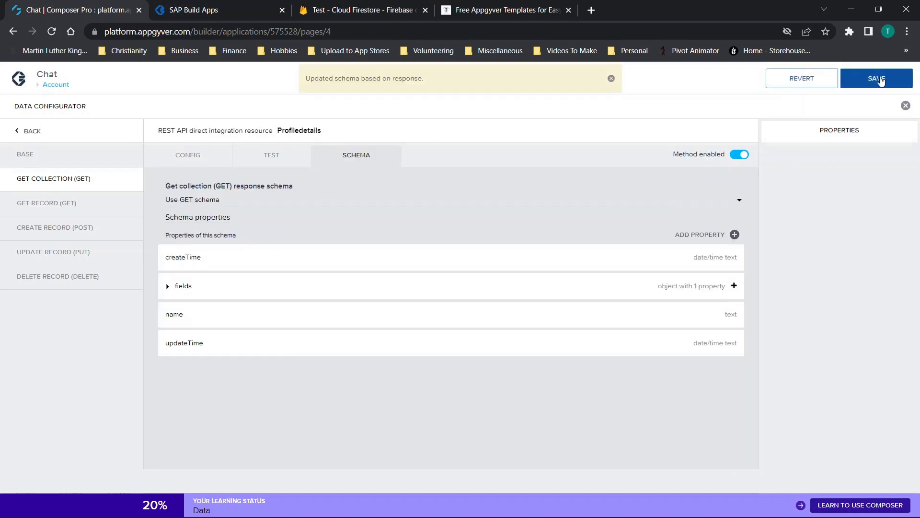
click(880, 82)
click(906, 107)
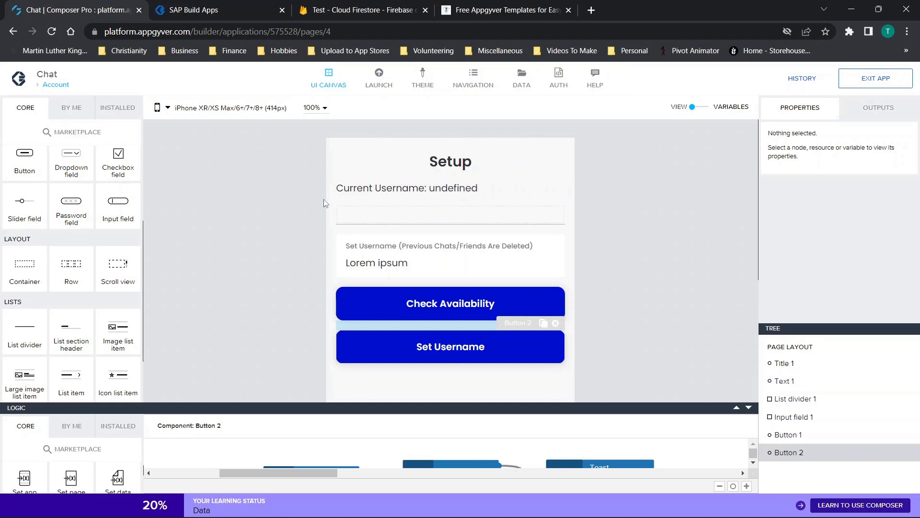
View the Chat and Find People pages one after the other, and return to the Account page
click(56, 86)
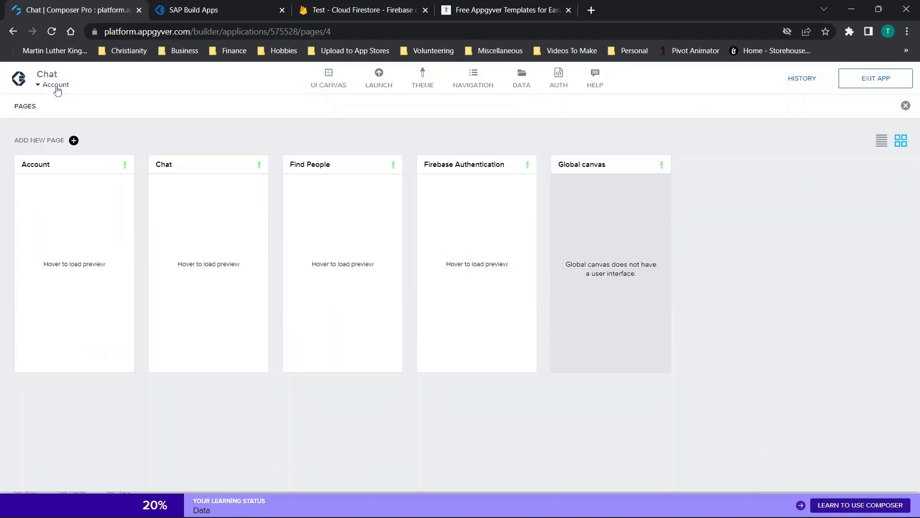
mouse_move(334, 173)
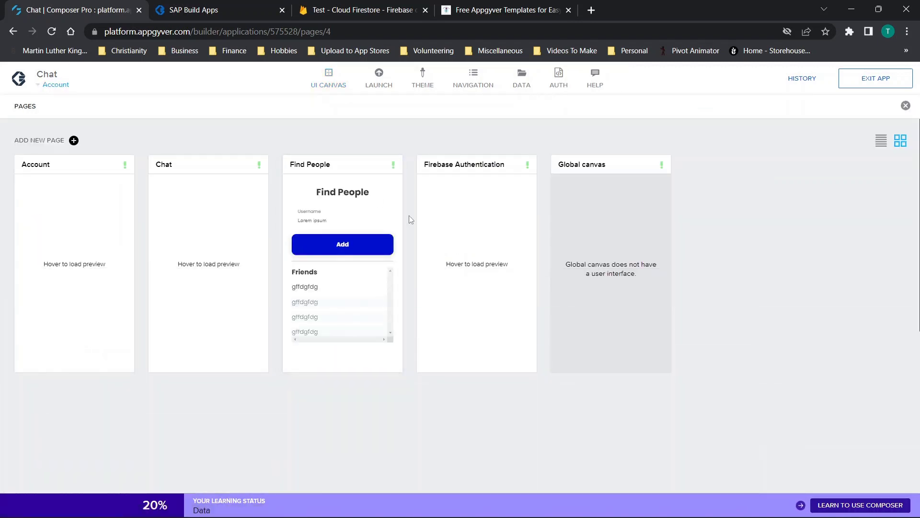
click(240, 239)
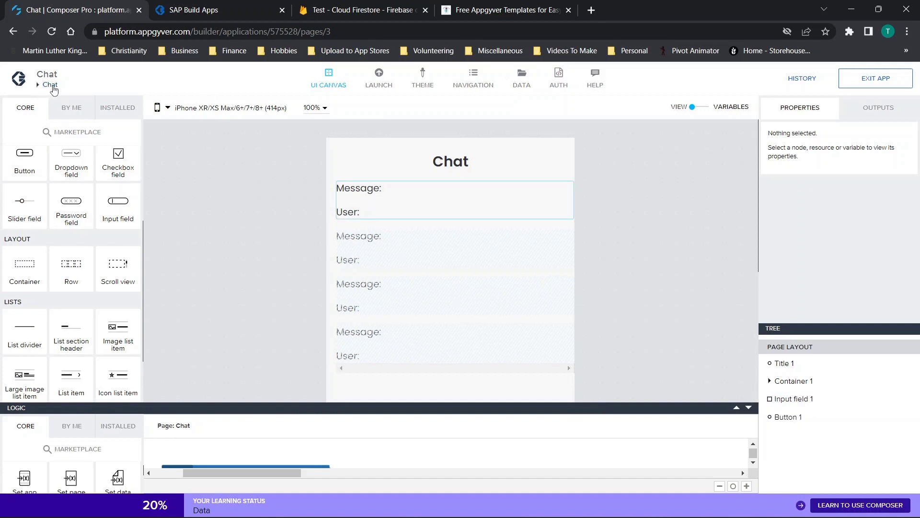
click(51, 86)
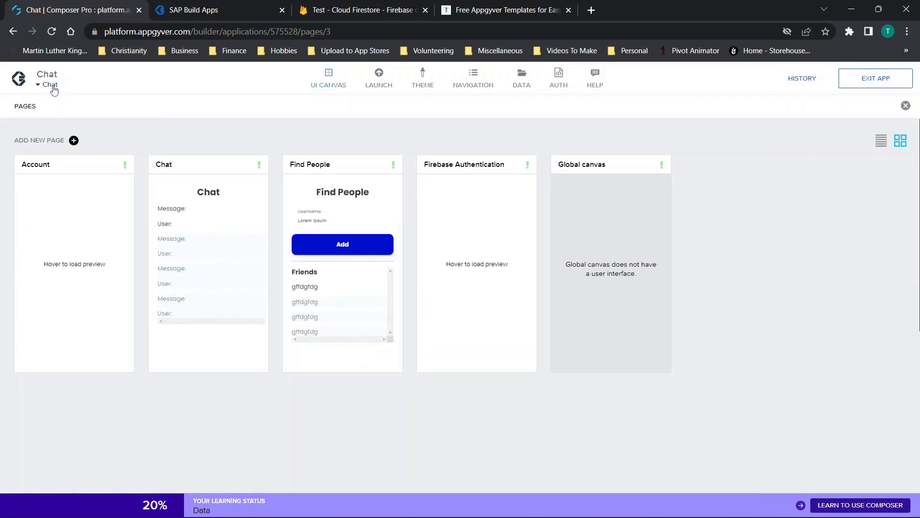
click(349, 213)
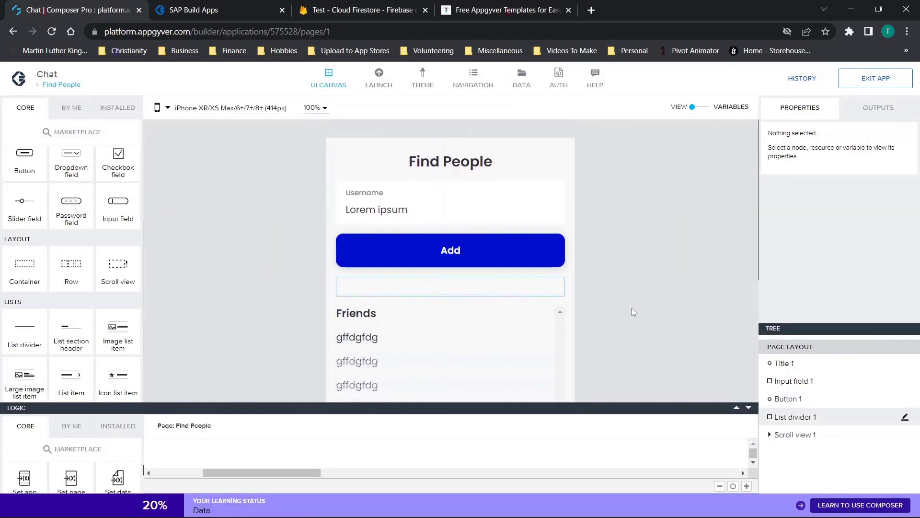
click(56, 85)
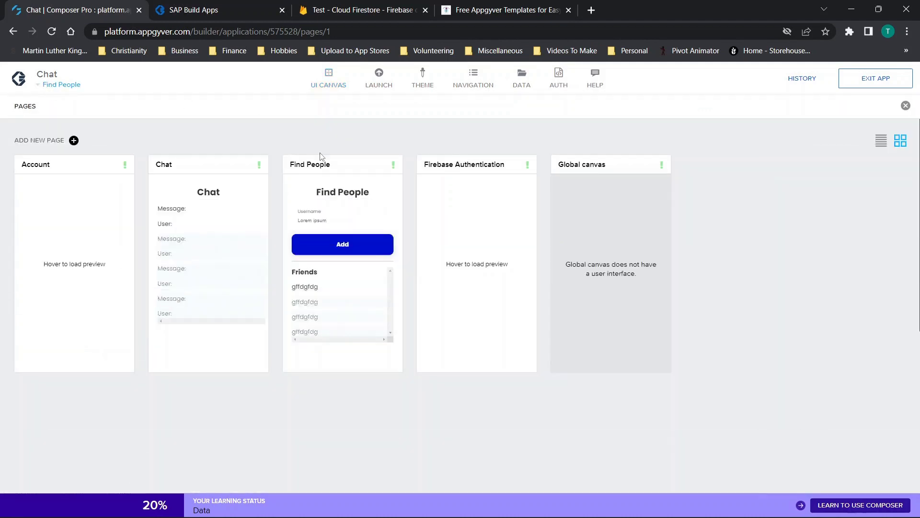
click(37, 216)
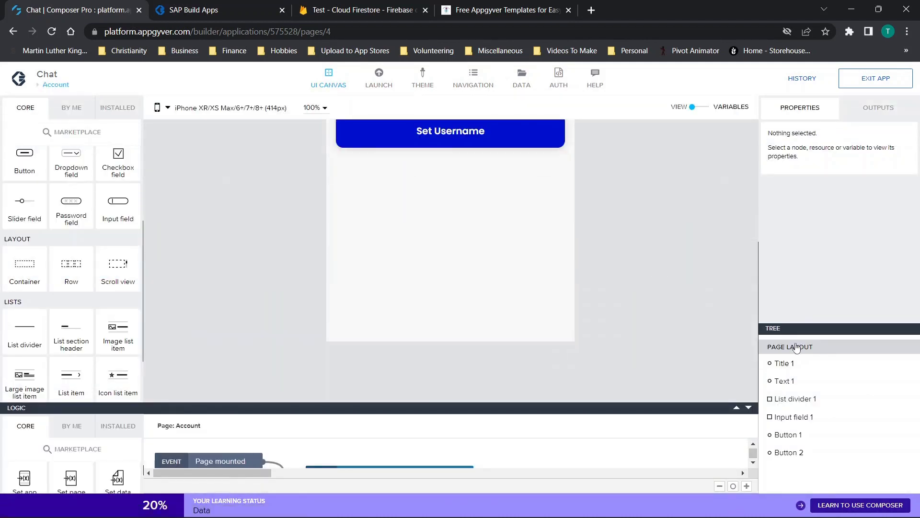
Show the Account page's logic in an enlarged logic canvas and examine the flow nodes connected to its Page mounted event
click(804, 351)
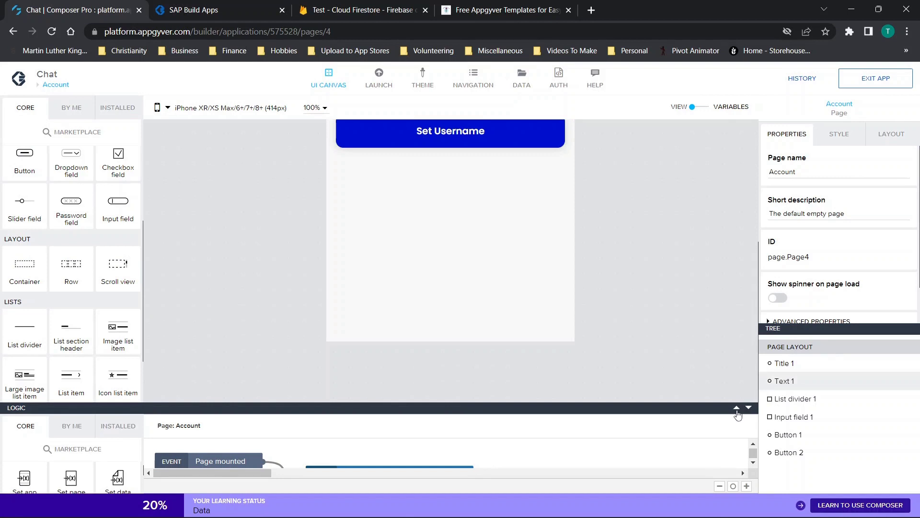
drag(737, 412, 693, 202)
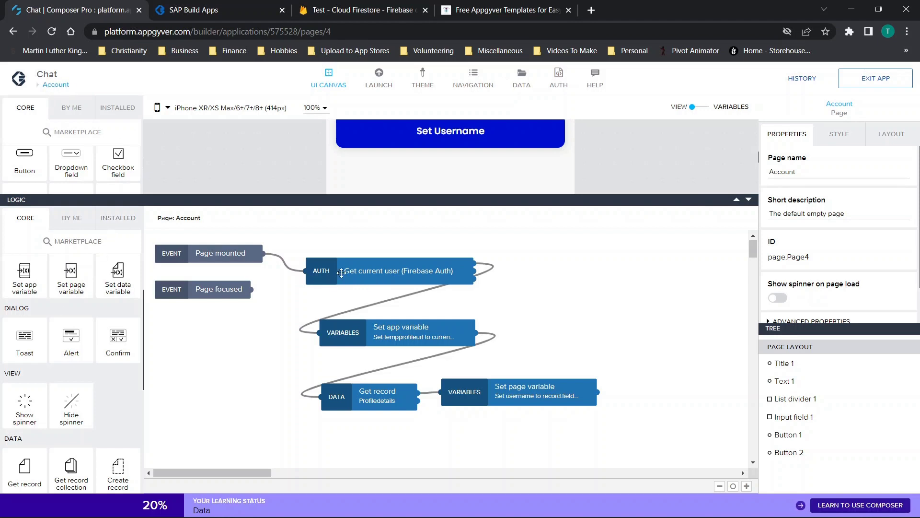
click(412, 271)
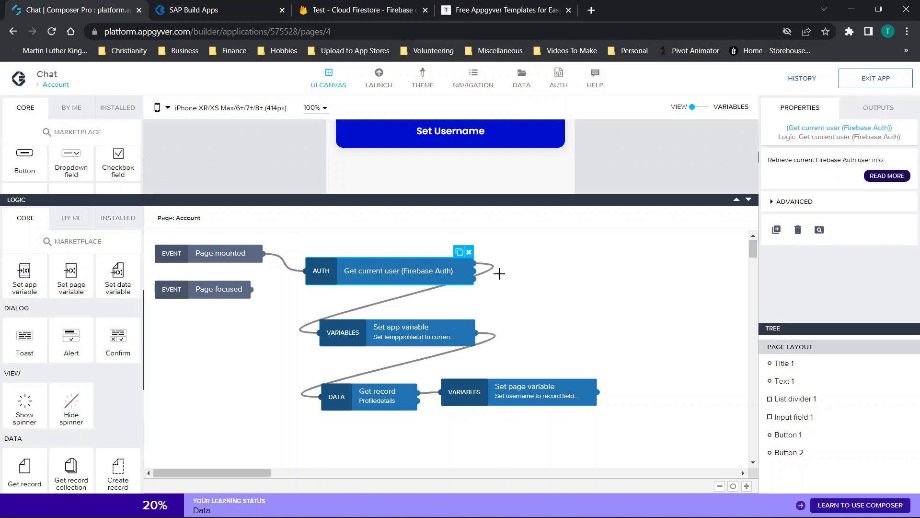
click(374, 333)
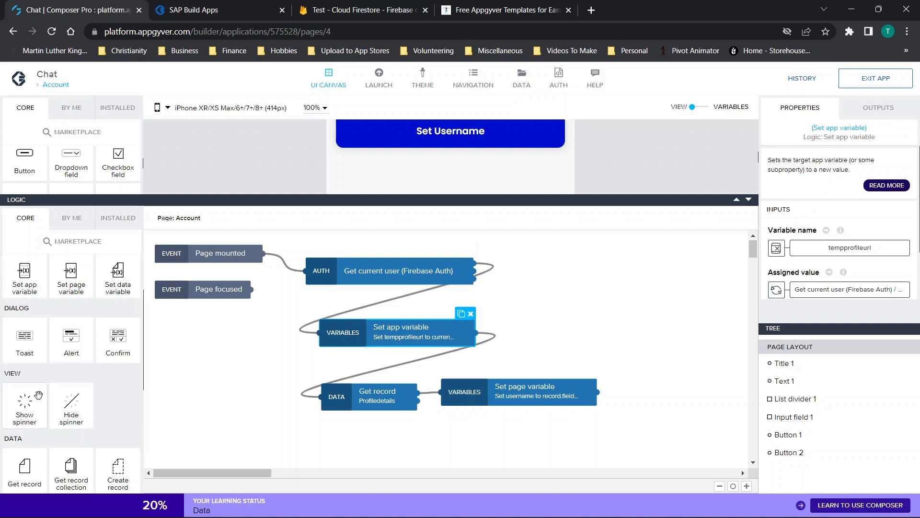
scroll(37, 394, down, 4)
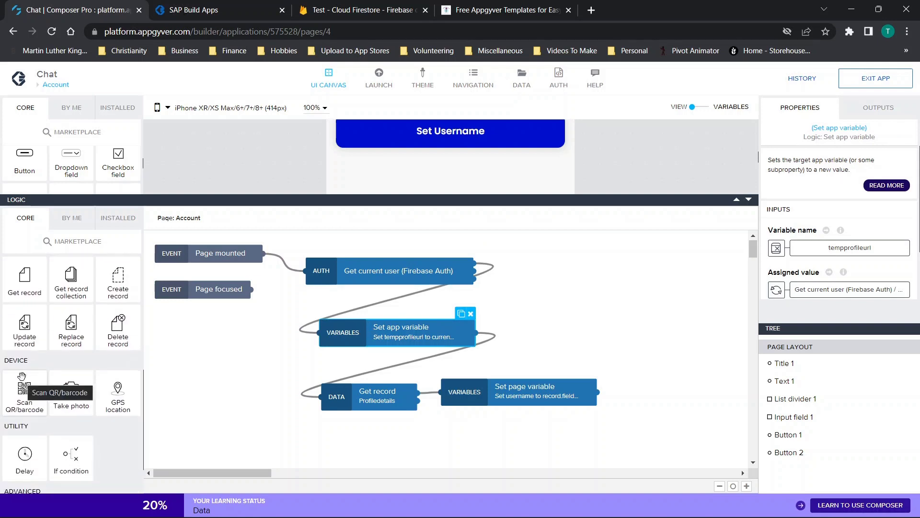
scroll(27, 374, down, 5)
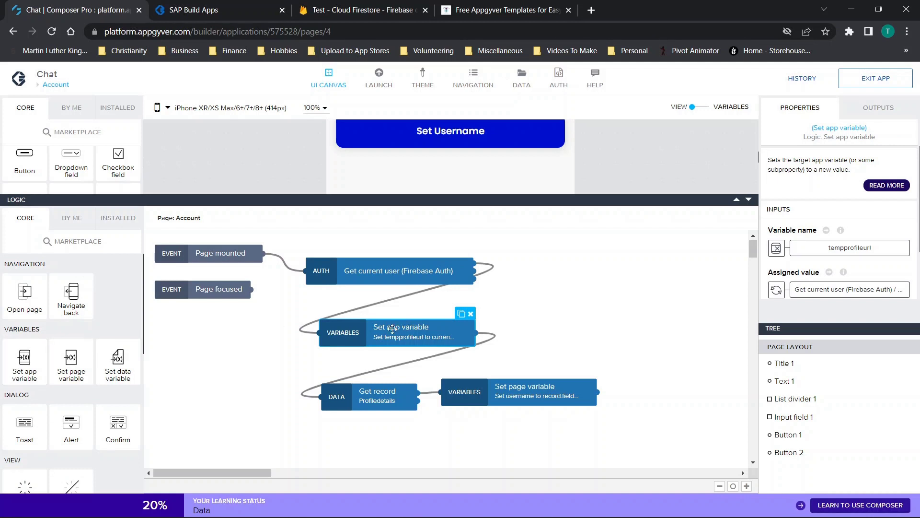
click(304, 394)
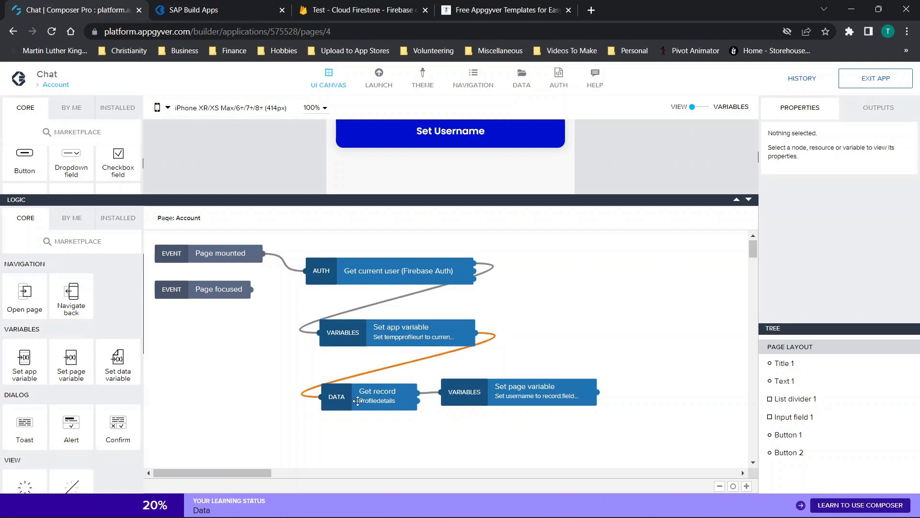
click(358, 400)
click(501, 390)
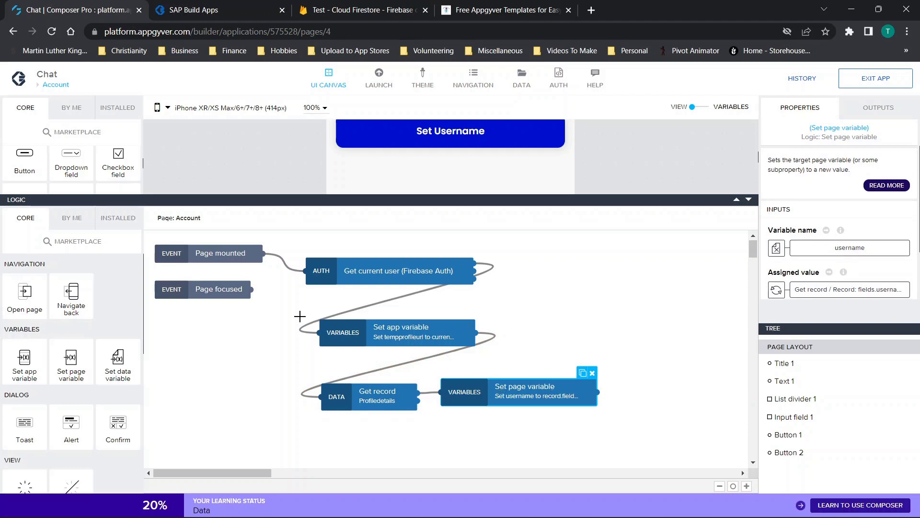
Review the Get current user node and the app variables available for the Set app variable node's variable name, keeping the existing binding
click(386, 272)
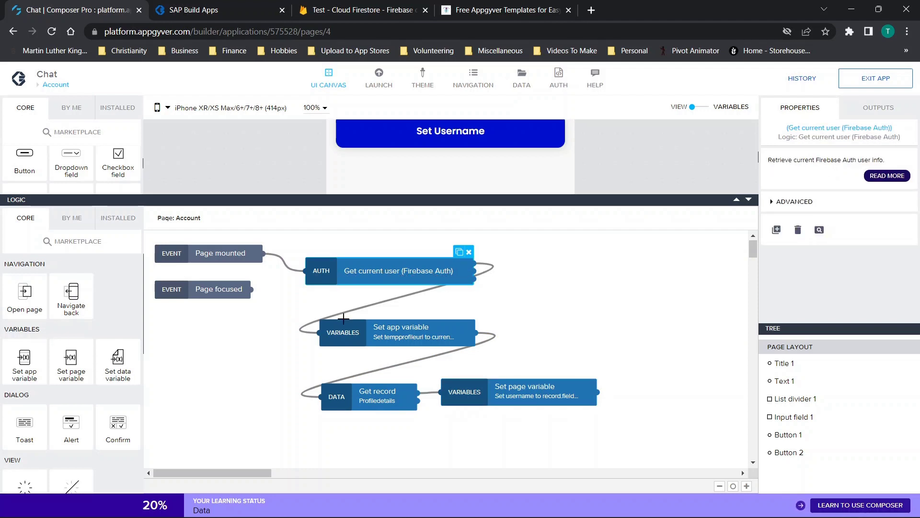
click(361, 329)
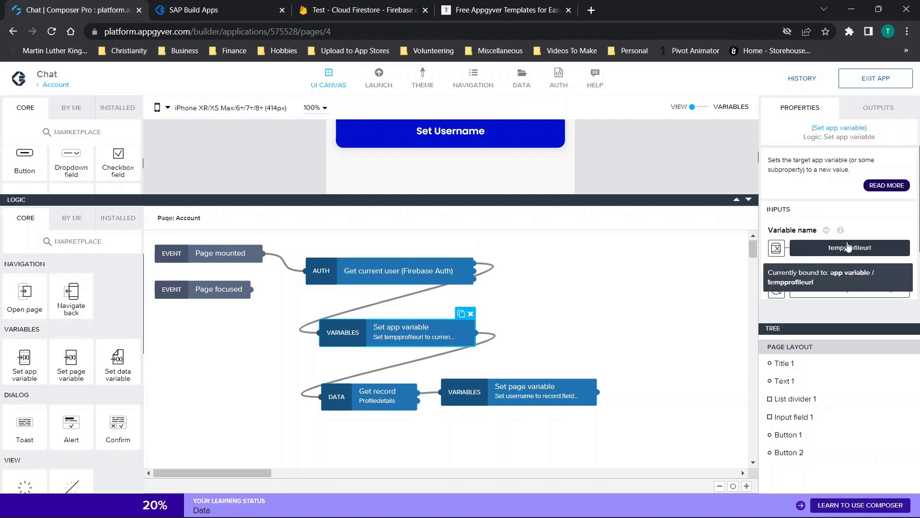
click(777, 248)
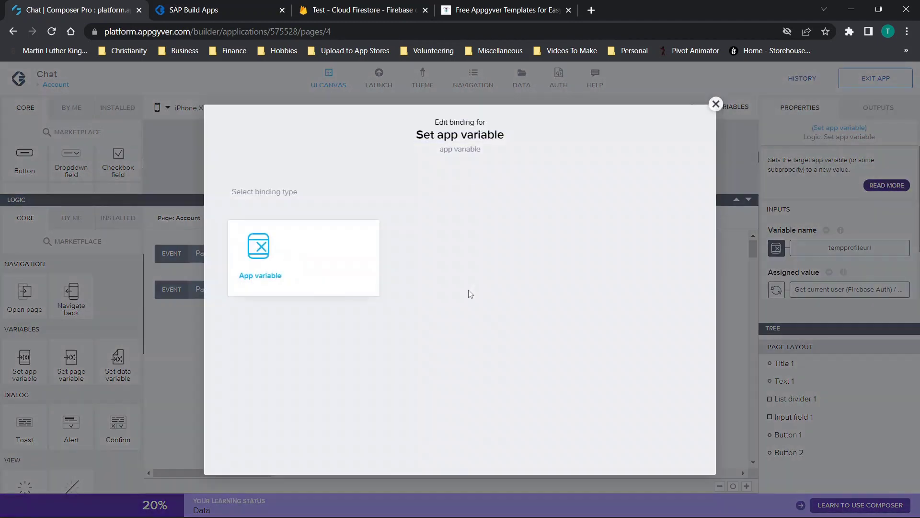
click(286, 273)
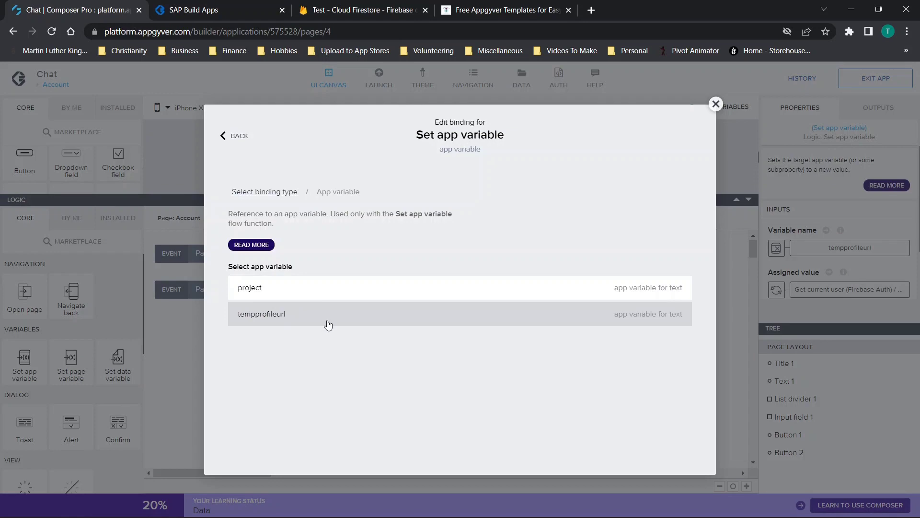
click(716, 104)
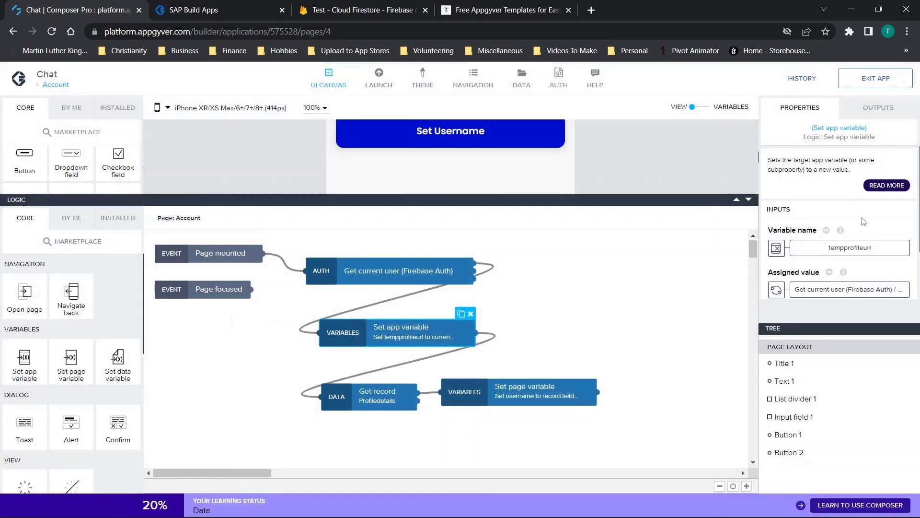
Bind the Set app variable node's assigned value to the uid output of the Get current user (Firebase Auth) node
scroll(844, 230, down, 2)
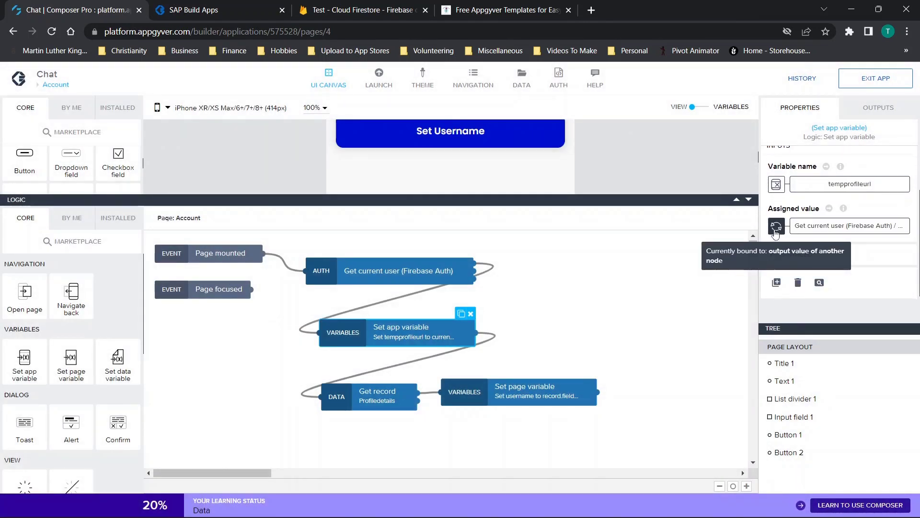
click(777, 225)
click(406, 340)
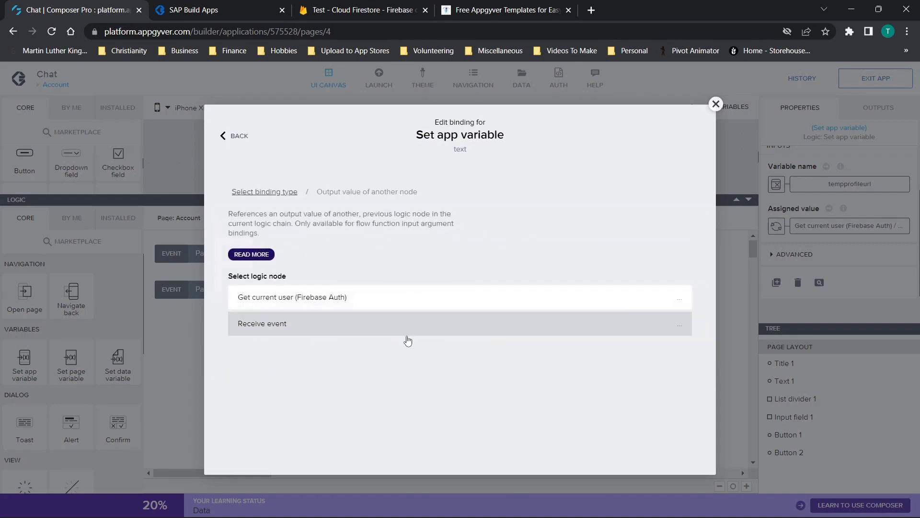
click(307, 298)
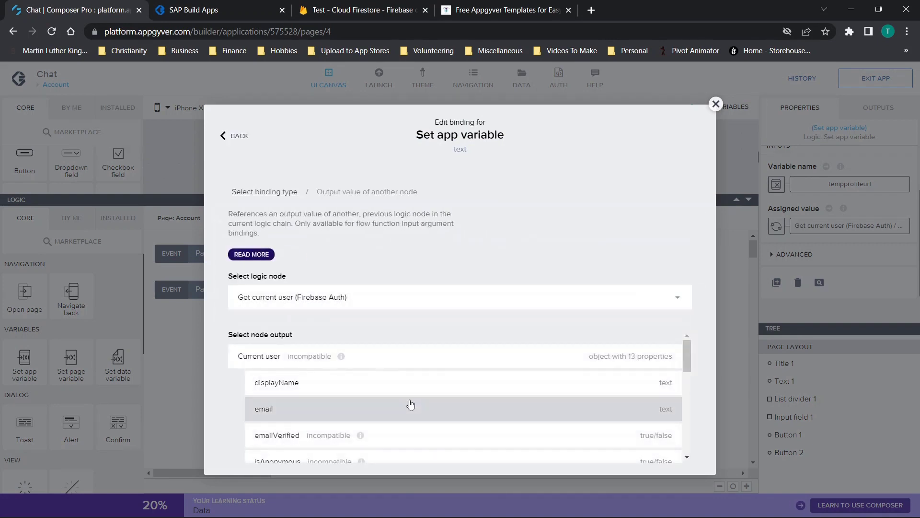
scroll(411, 403, down, 5)
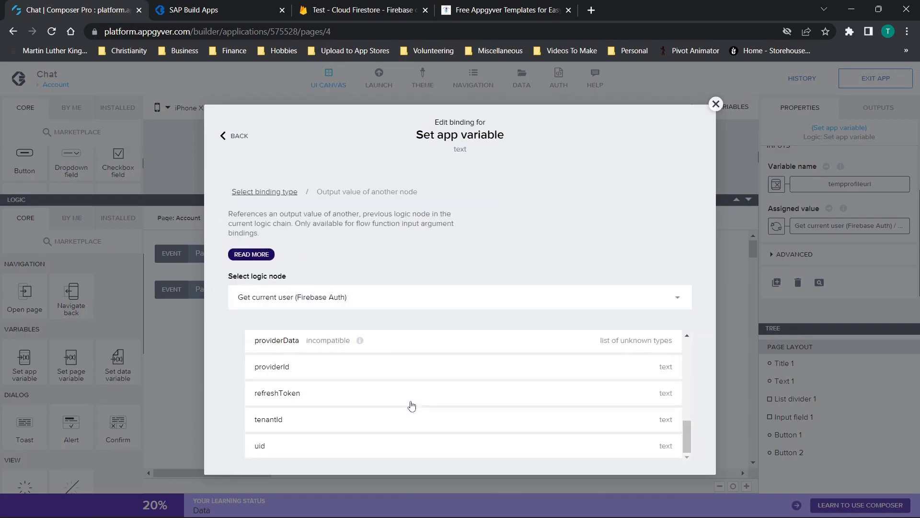
click(259, 446)
click(679, 403)
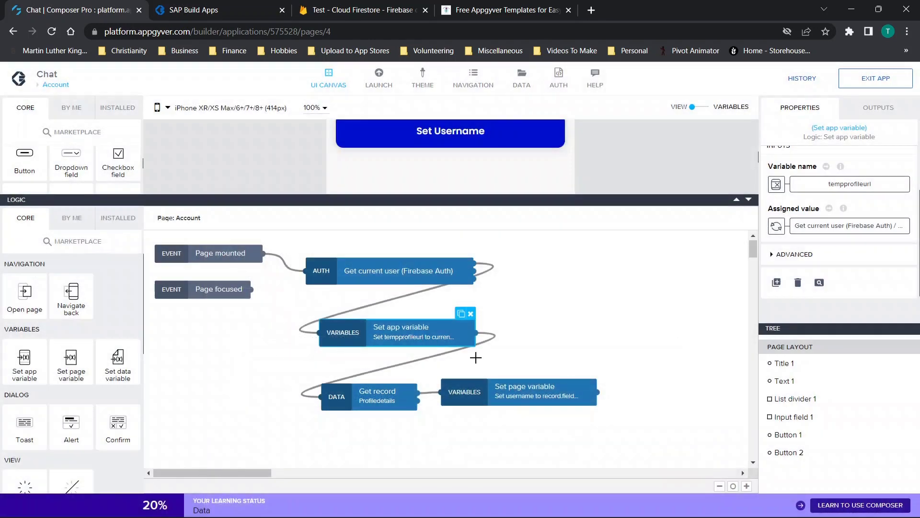
Switch to the Firebase console and compare the user UIDs in Authentication with the document IDs in Firestore's profiledetails collection
click(404, 9)
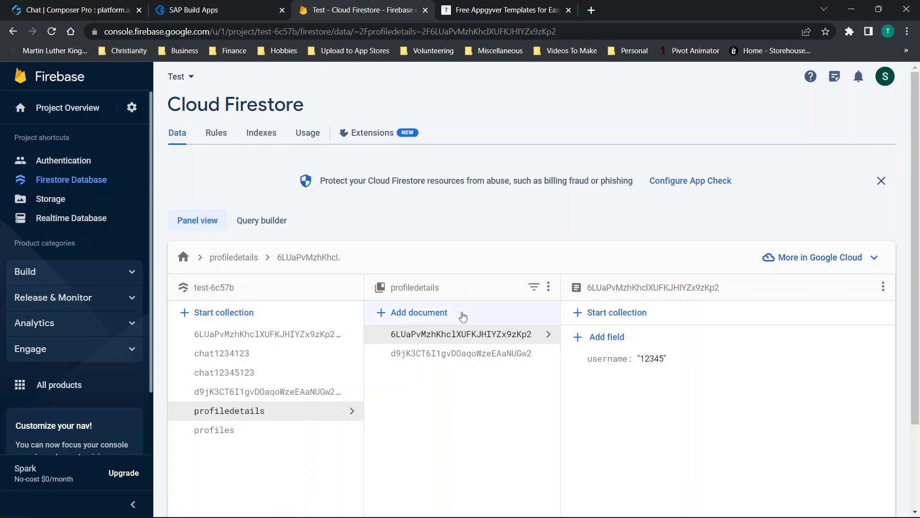
click(132, 107)
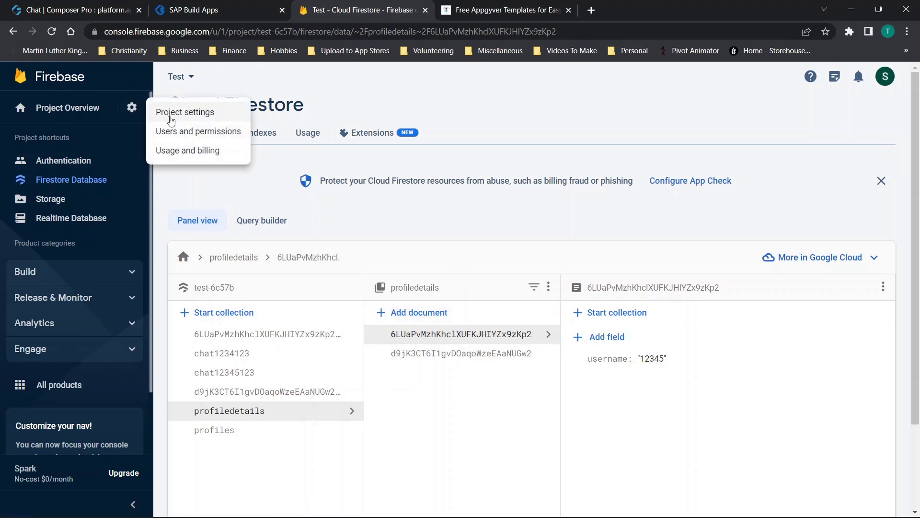
click(86, 163)
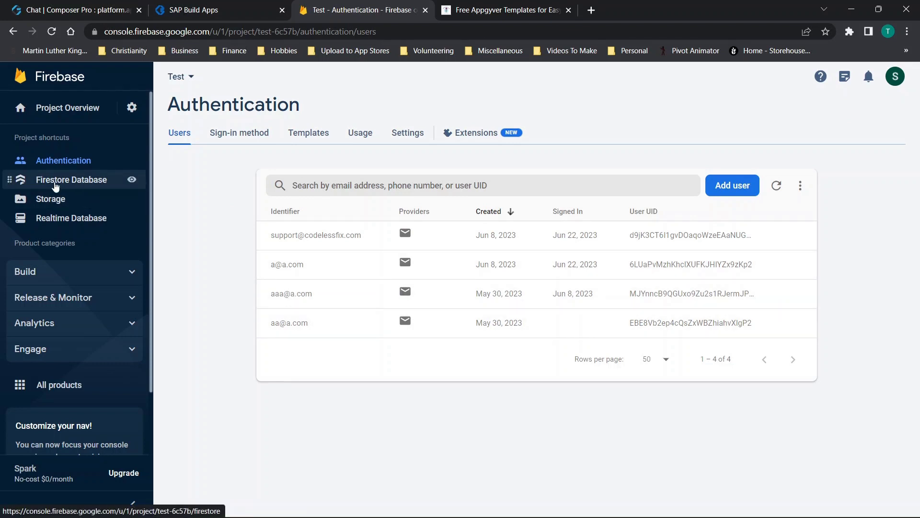
click(56, 186)
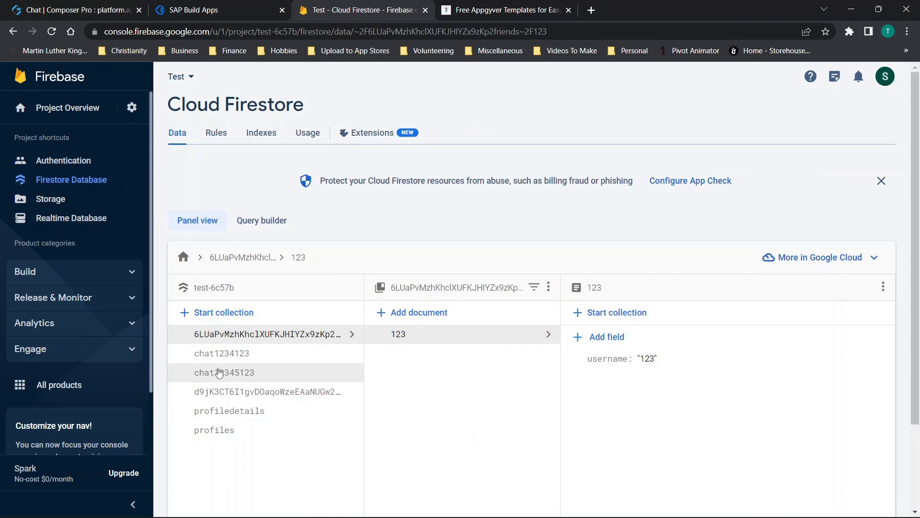
click(228, 418)
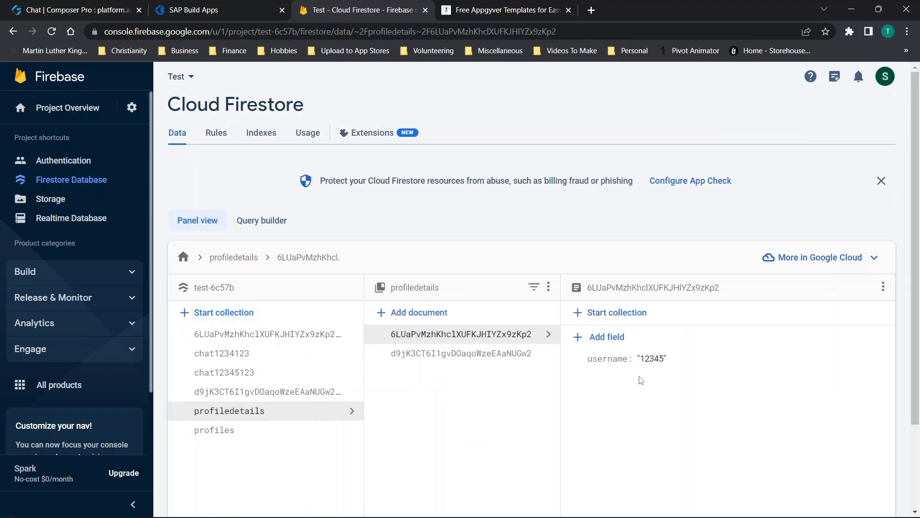
Return to Composer Pro and examine the inputs of the Profiledetails Get record node and the Set page variable node
click(192, 10)
click(76, 9)
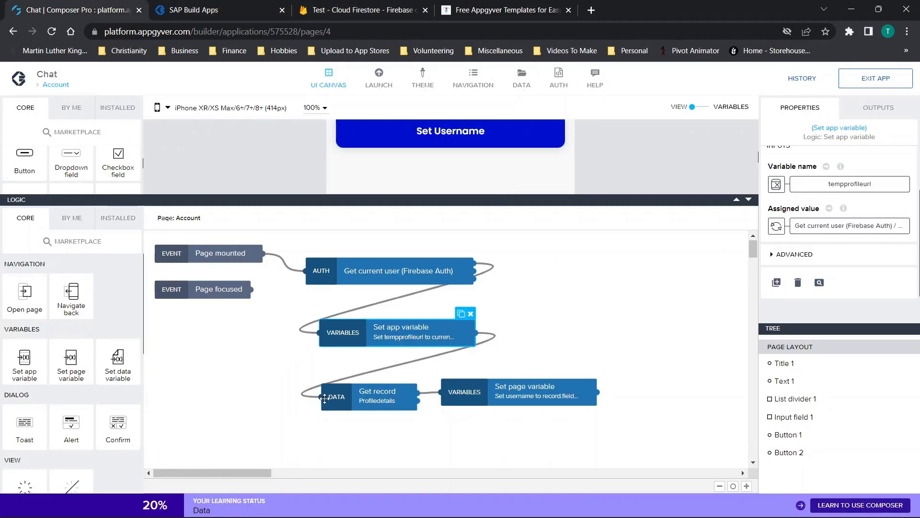
click(355, 399)
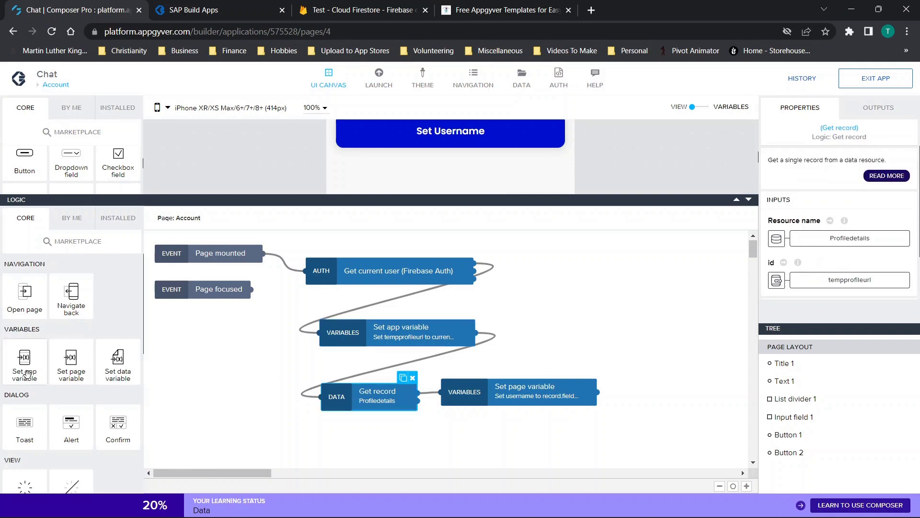
scroll(25, 373, down, 5)
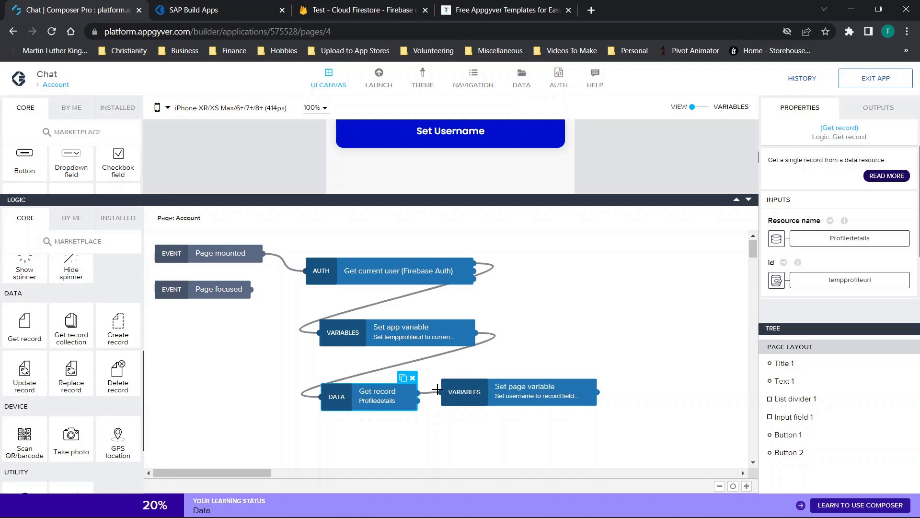
click(537, 394)
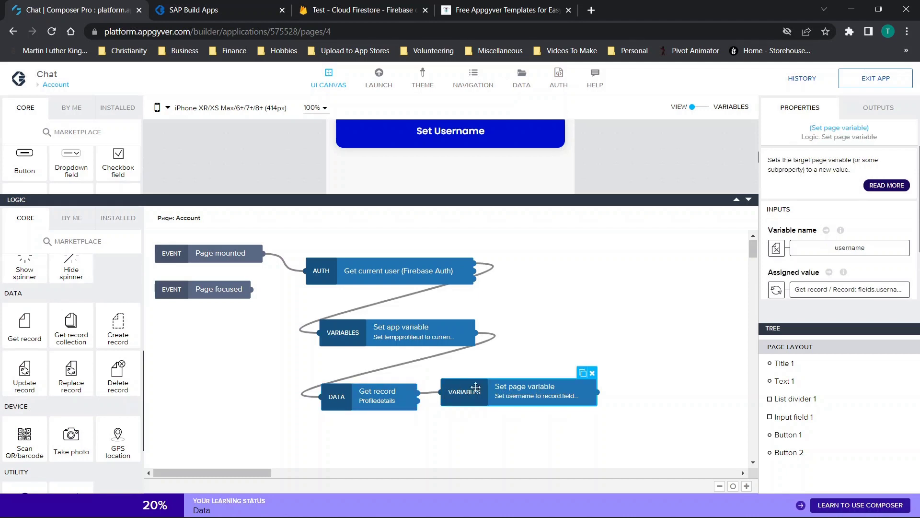
Open the Profiledetails data resource and examine the Get record method's relative path and the properties of its id URL placeholder
click(523, 79)
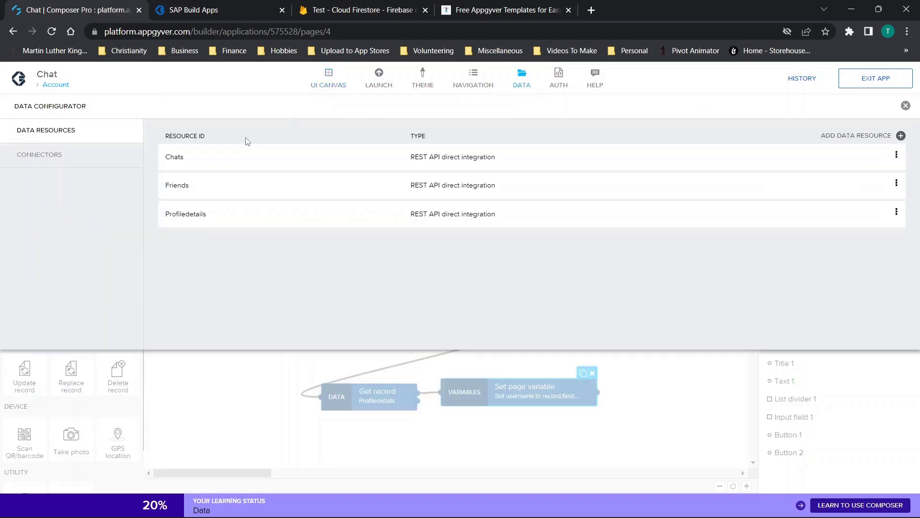
click(212, 215)
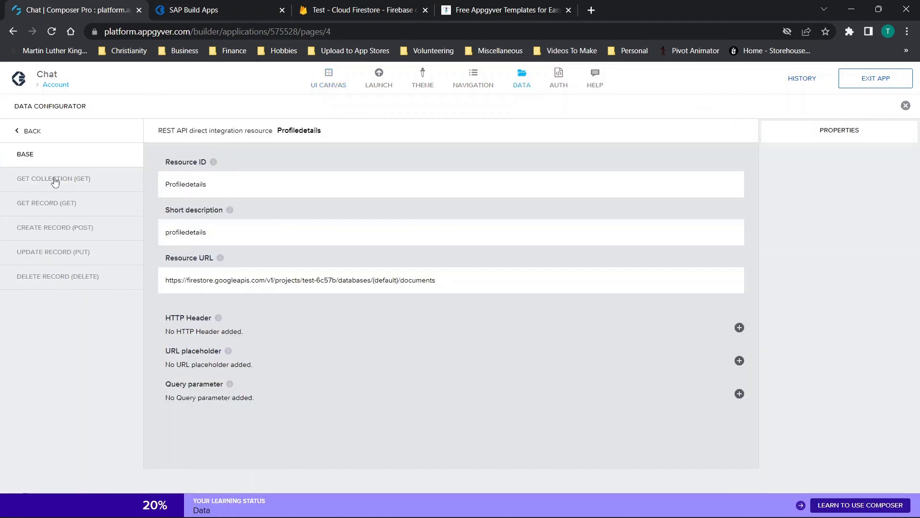
click(49, 210)
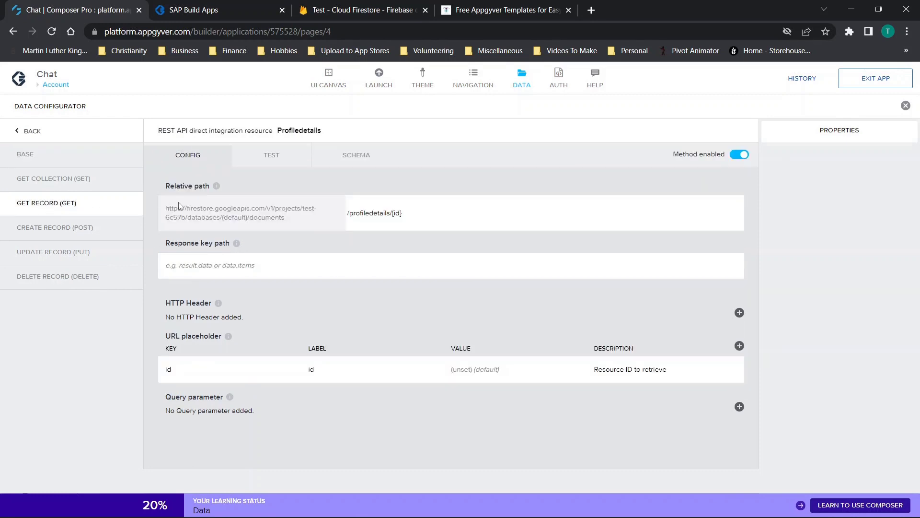
click(351, 212)
drag(347, 213, 427, 211)
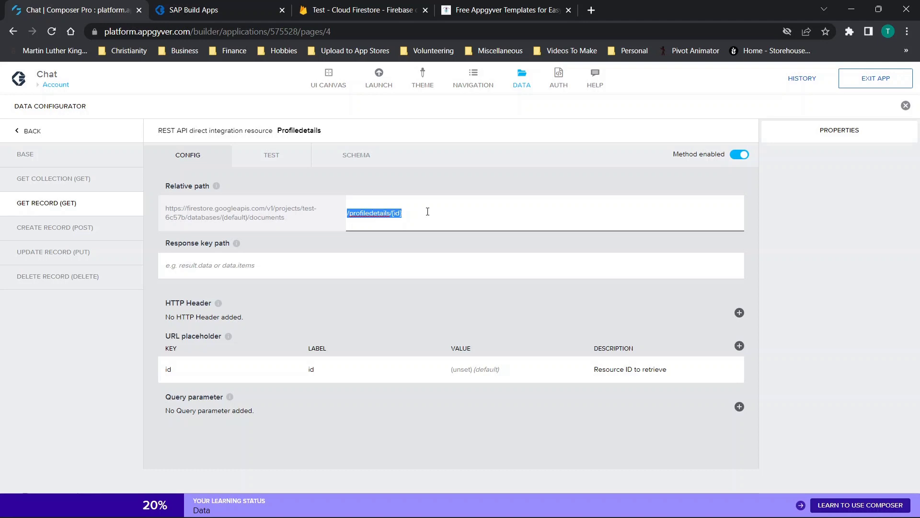
click(365, 214)
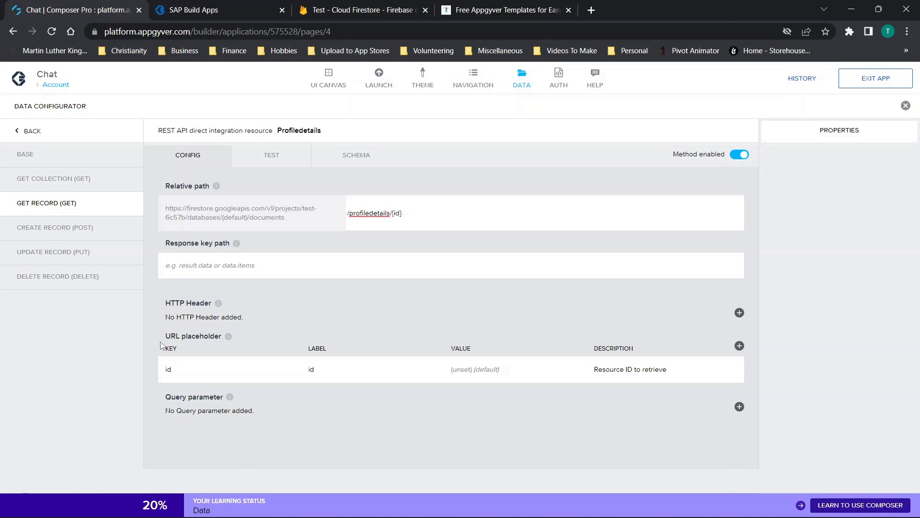
click(190, 369)
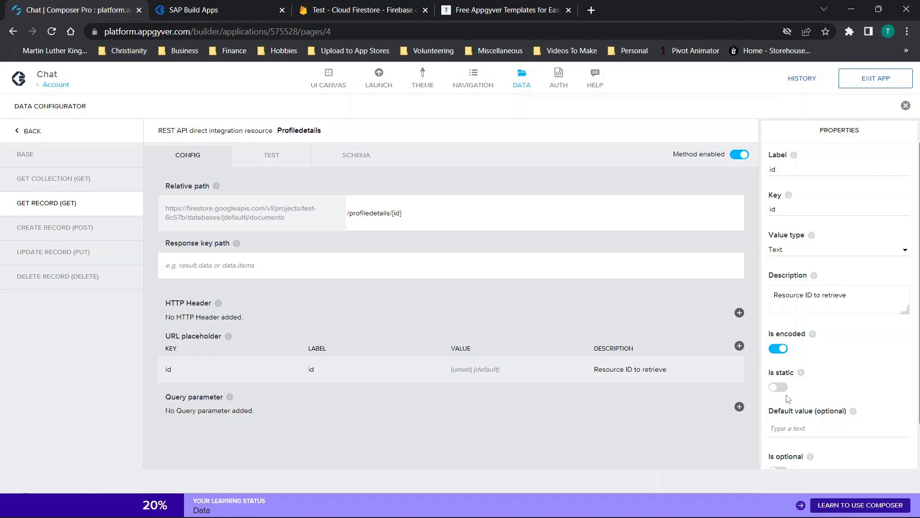
Copy the first profiledetails document ID from the Firebase console and test the Get record method in Composer Pro with it as the id
click(278, 162)
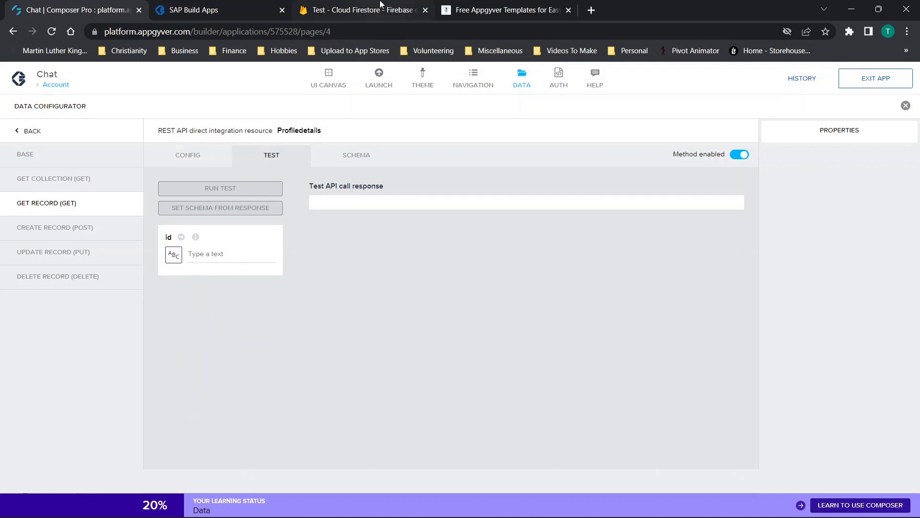
click(371, 4)
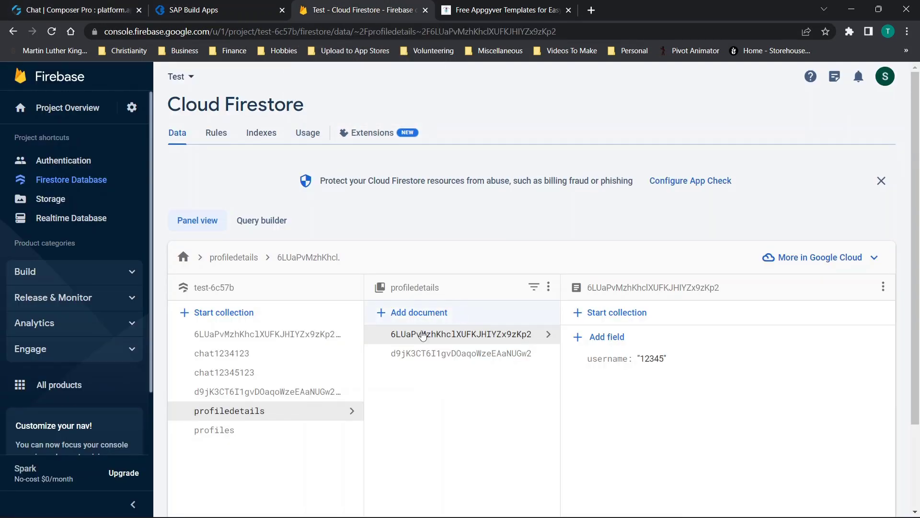
drag(391, 338, 532, 345)
key(ctrl+c)
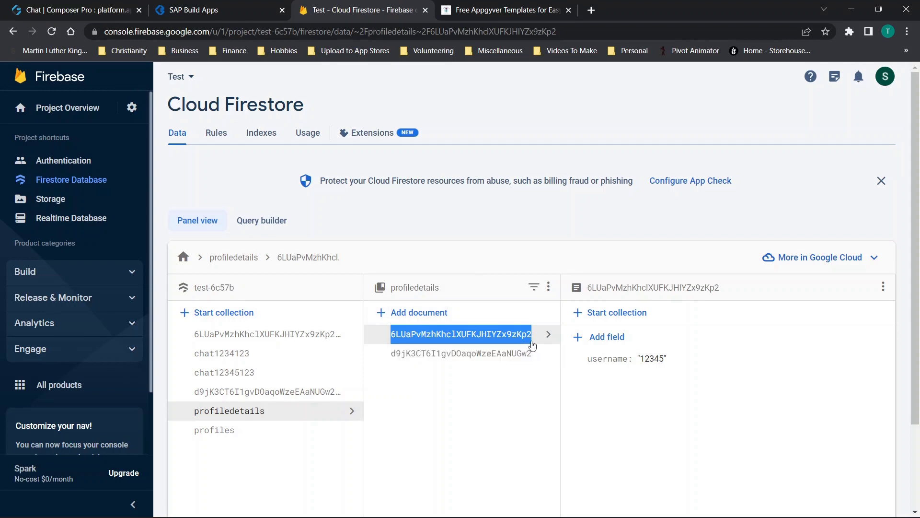
click(162, 6)
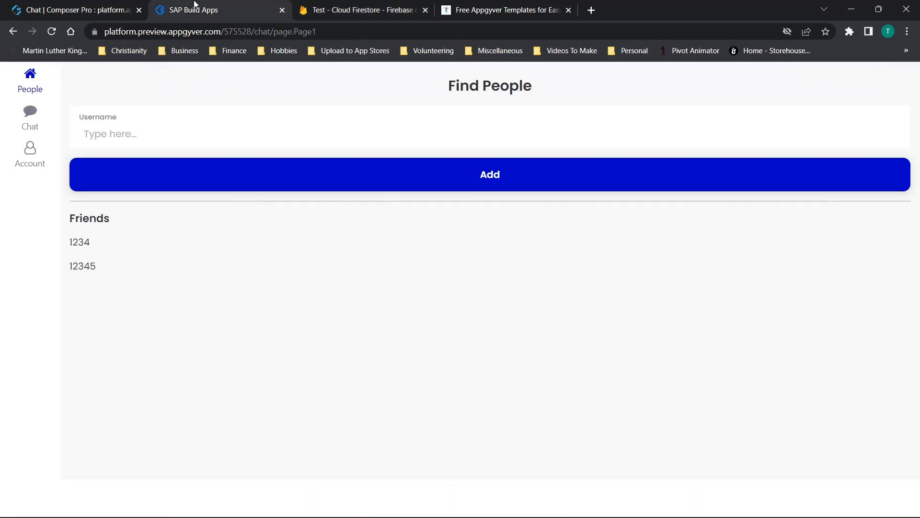
click(77, 9)
click(238, 254)
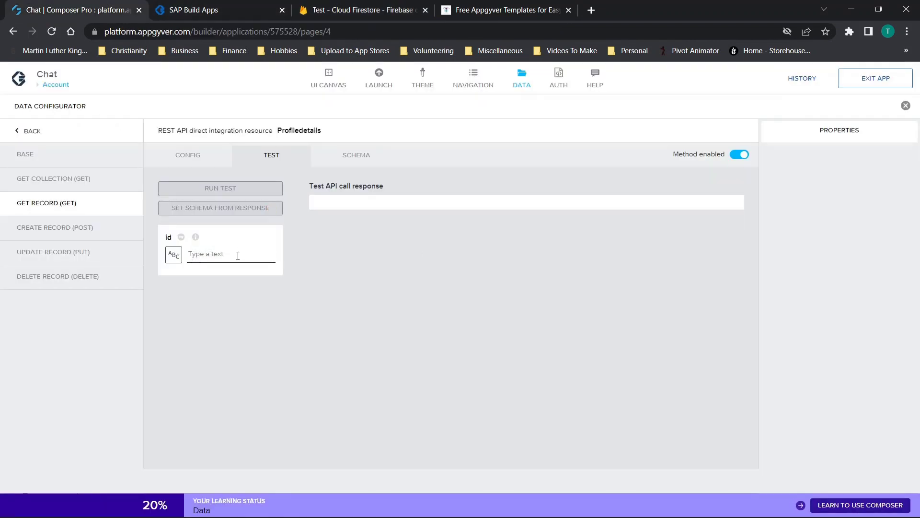
key(ctrl+v)
click(220, 189)
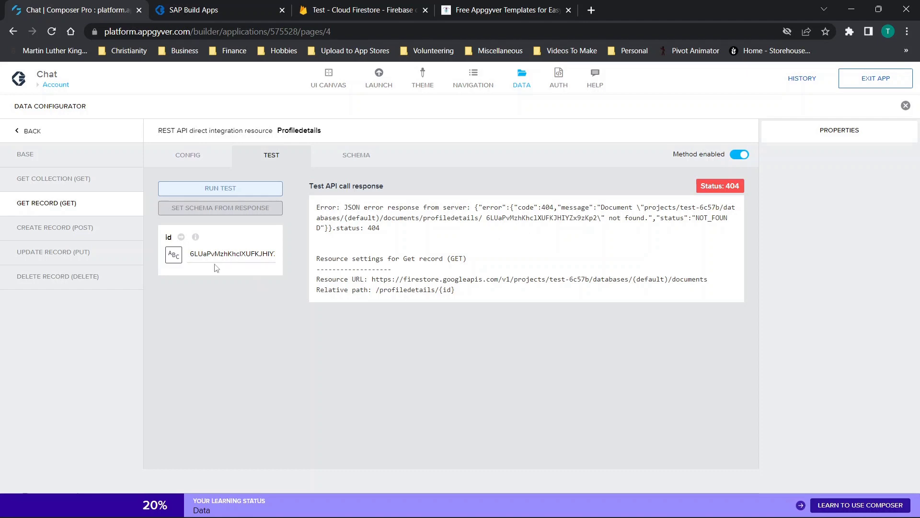
Remove the leading space from the test's id value and run the Get record test again
click(190, 253)
key(BackSpace)
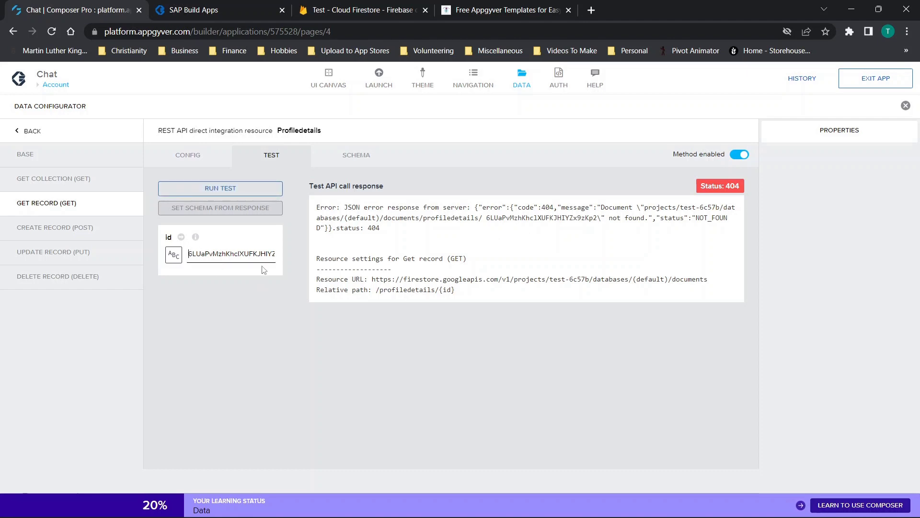
click(210, 190)
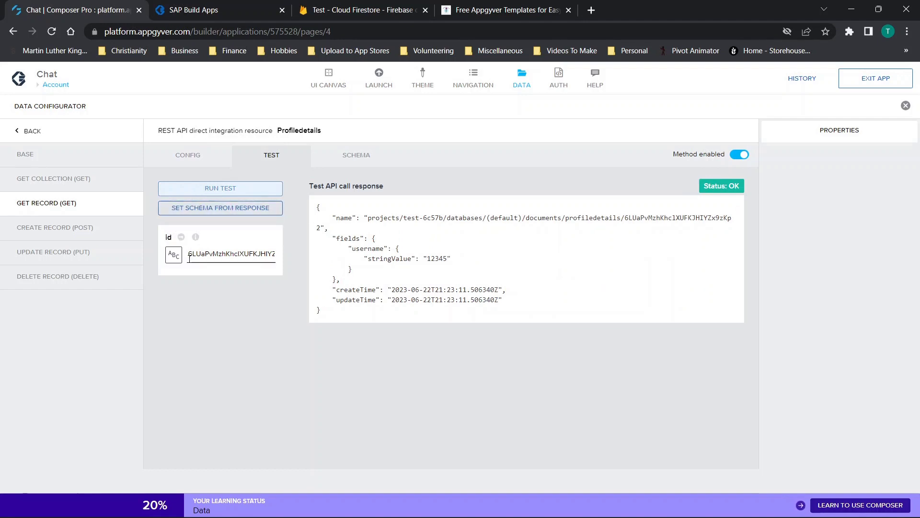
Test Get record with a leading space put back before the id, and rerun it with the space removed
click(189, 255)
click(213, 189)
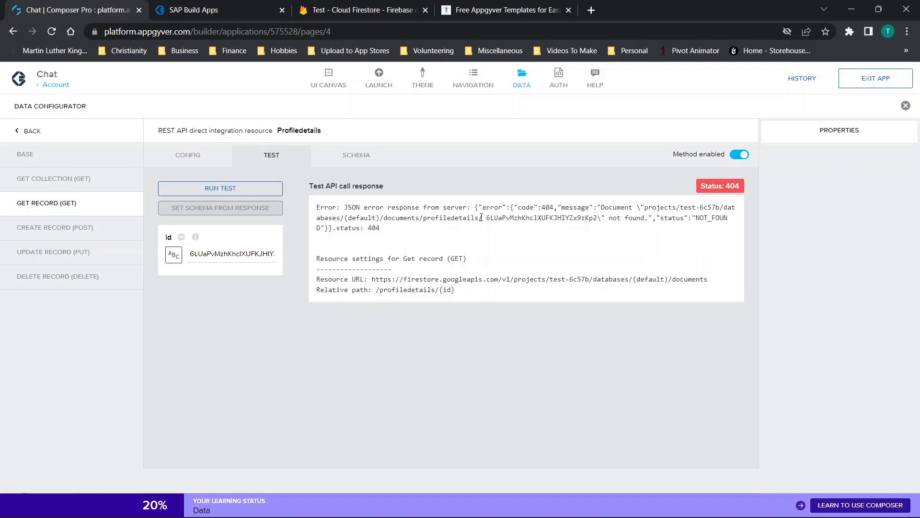
click(188, 255)
key(Delete)
click(207, 190)
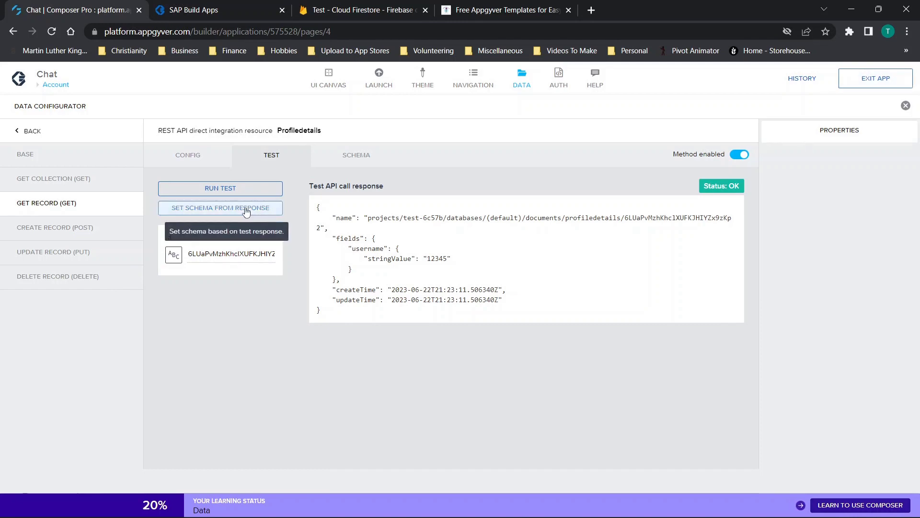
Set the Get record schema from the test response and close the data configurator
click(242, 208)
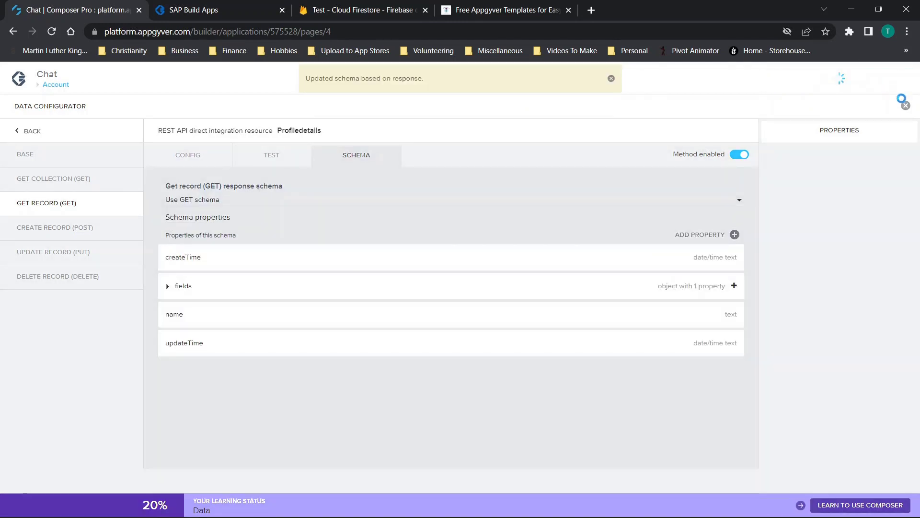
click(905, 106)
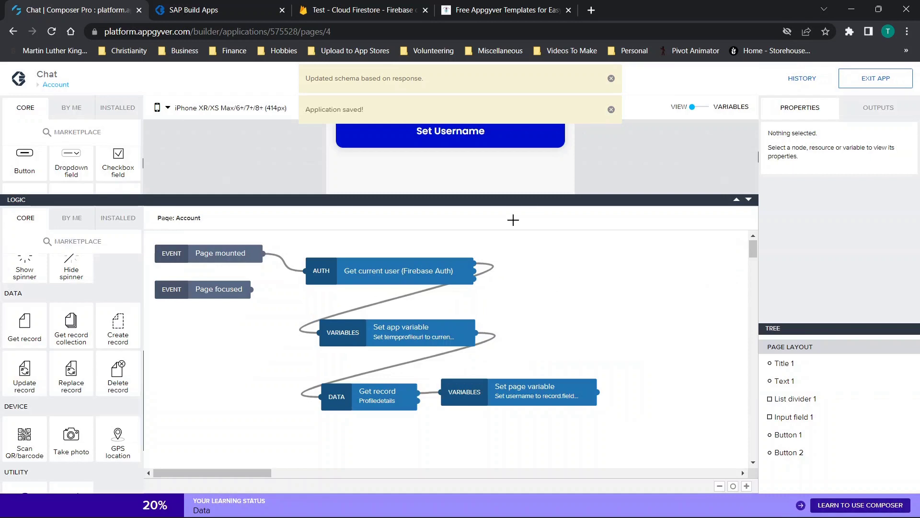
Select the Profiledetails Get record node and review the app variables, page parameters and data variables before returning to the page view
click(355, 395)
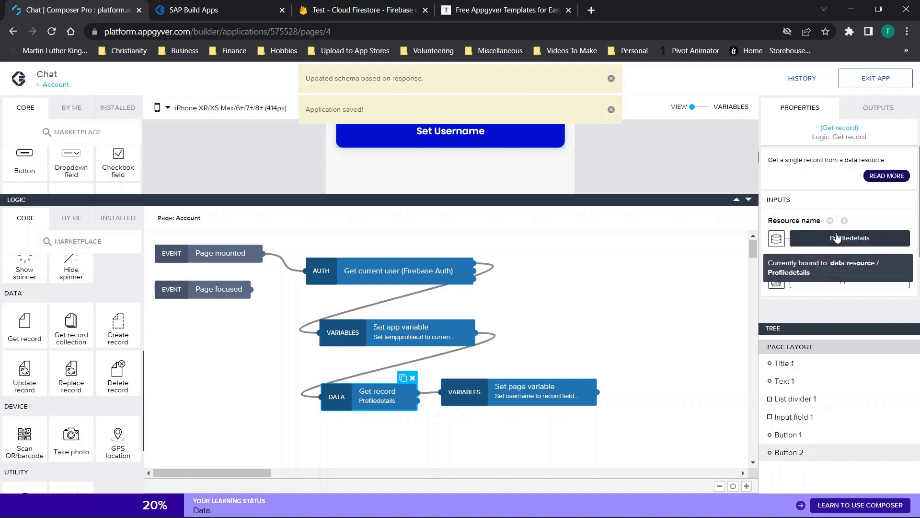
click(700, 107)
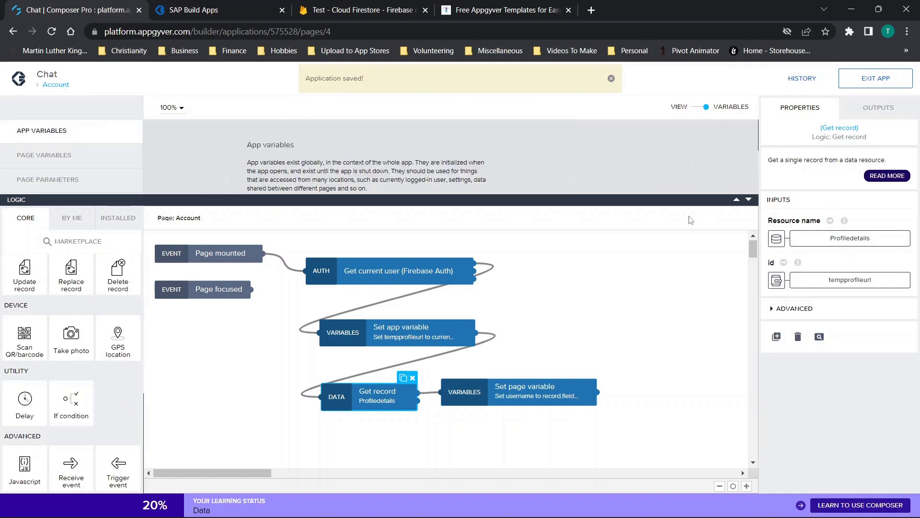
click(748, 200)
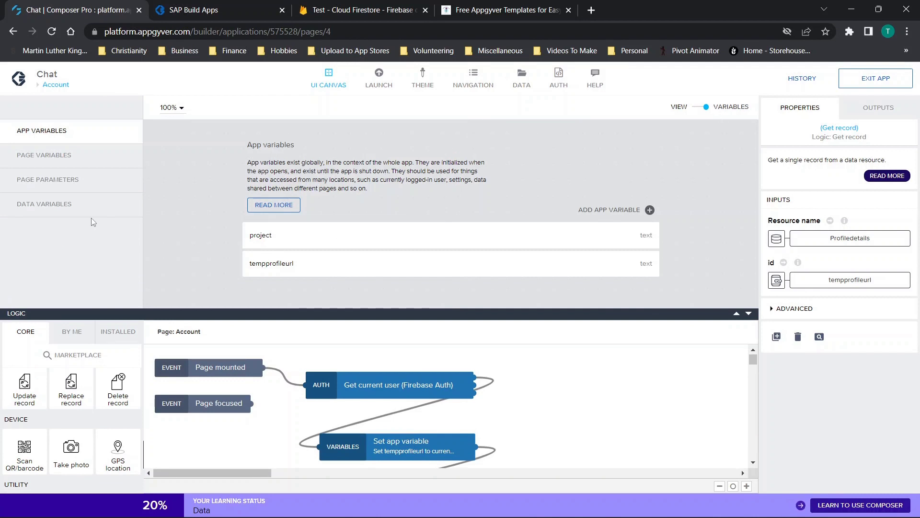
click(21, 179)
click(22, 204)
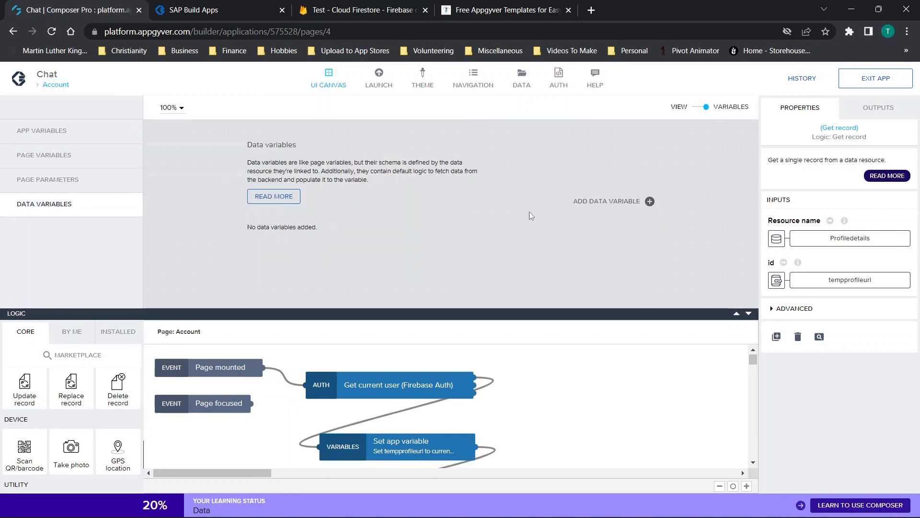
click(700, 111)
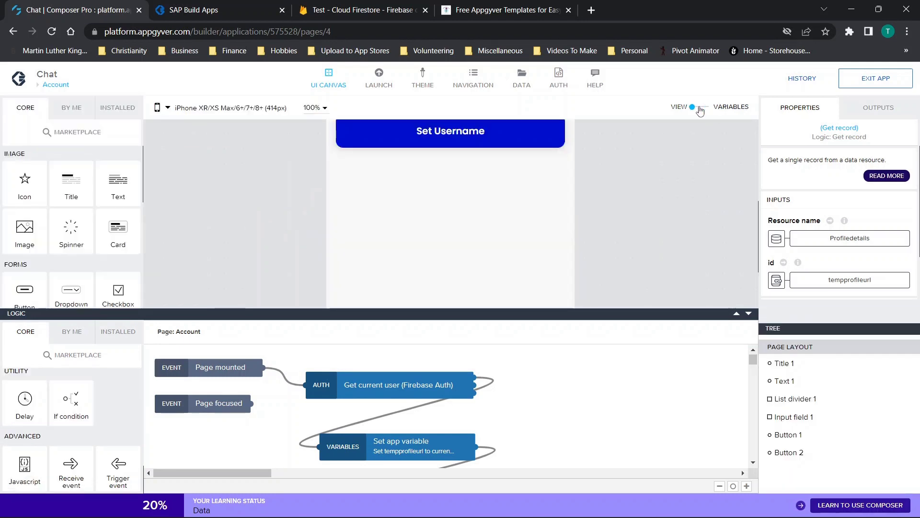
Review the app variables offered for the Get record node's id input, keeping the tempprofileurl binding
scroll(540, 386, down, 3)
scroll(540, 386, up, 1)
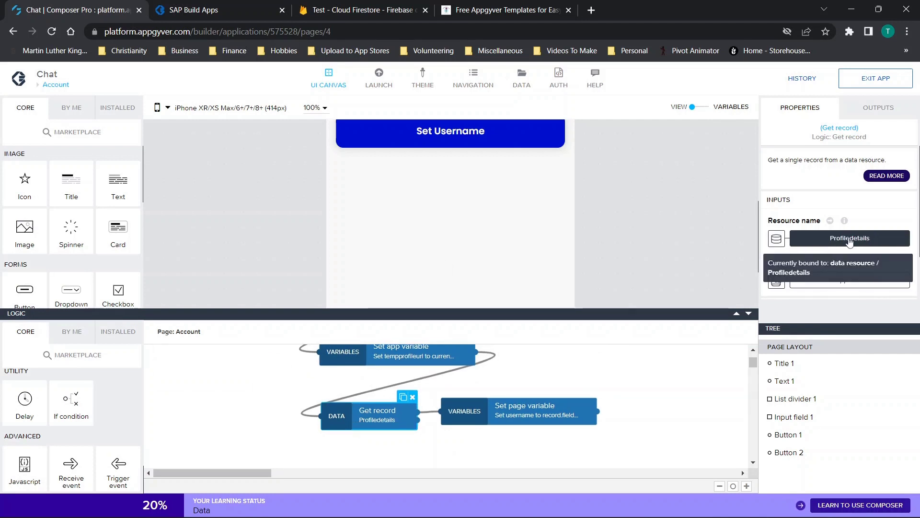
scroll(839, 185, down, 1)
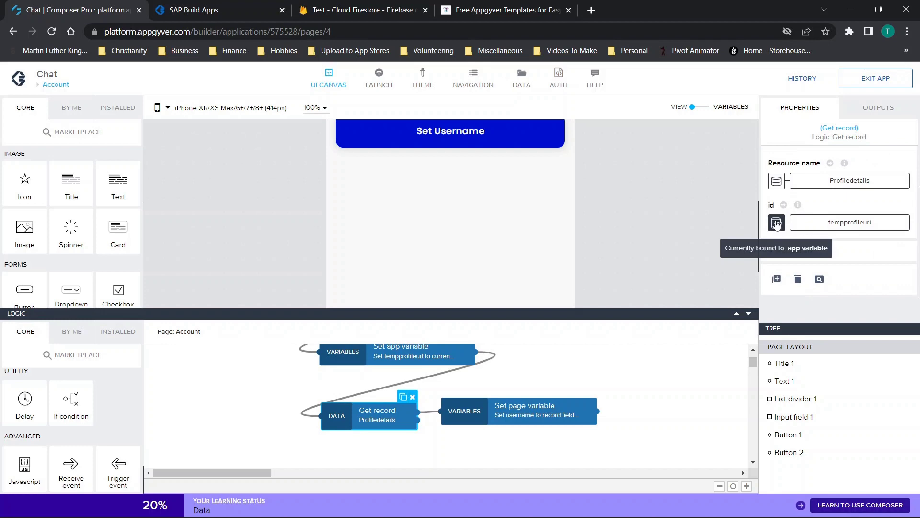
click(818, 230)
click(452, 269)
click(272, 305)
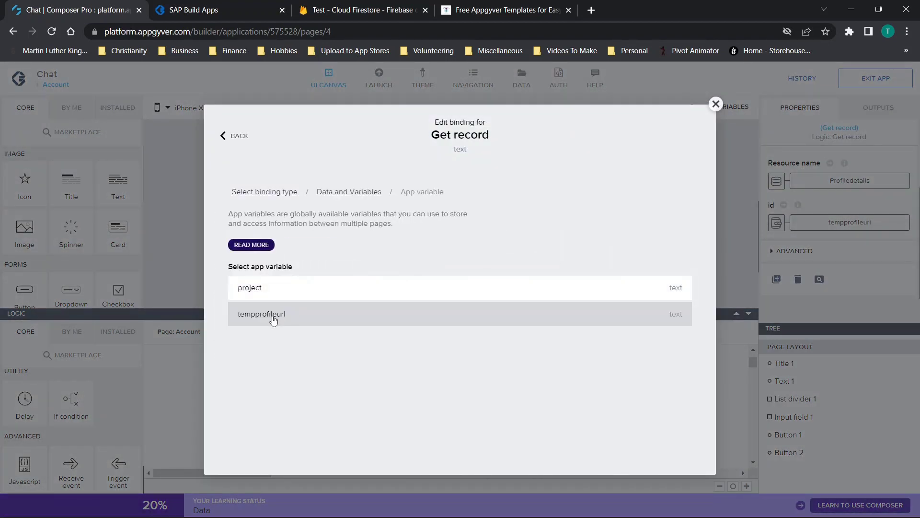
click(716, 104)
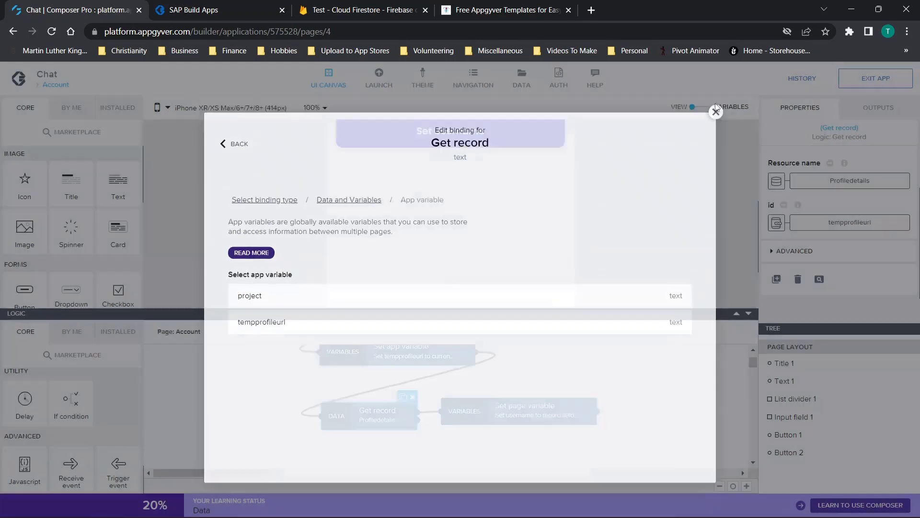
Review the page variables offered for the Set page variable node's variable name, keeping the username binding
click(511, 411)
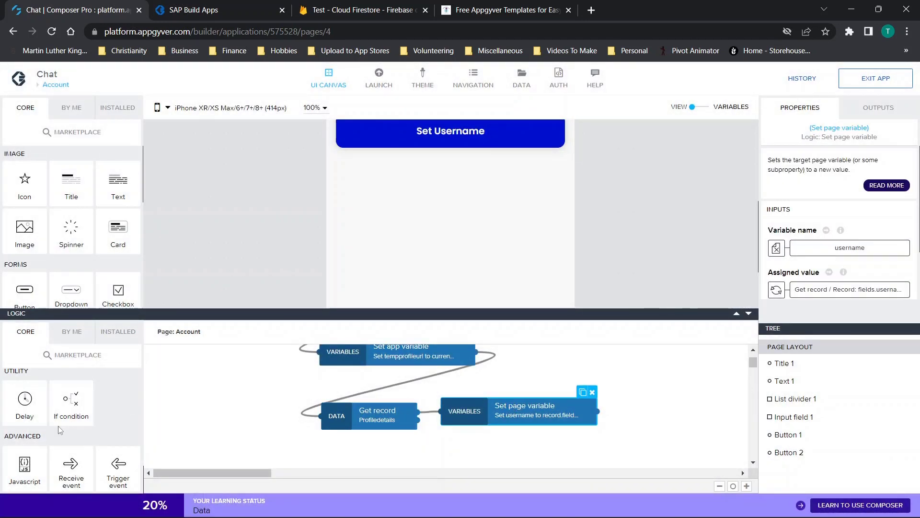
scroll(59, 425, down, 5)
scroll(59, 429, down, 5)
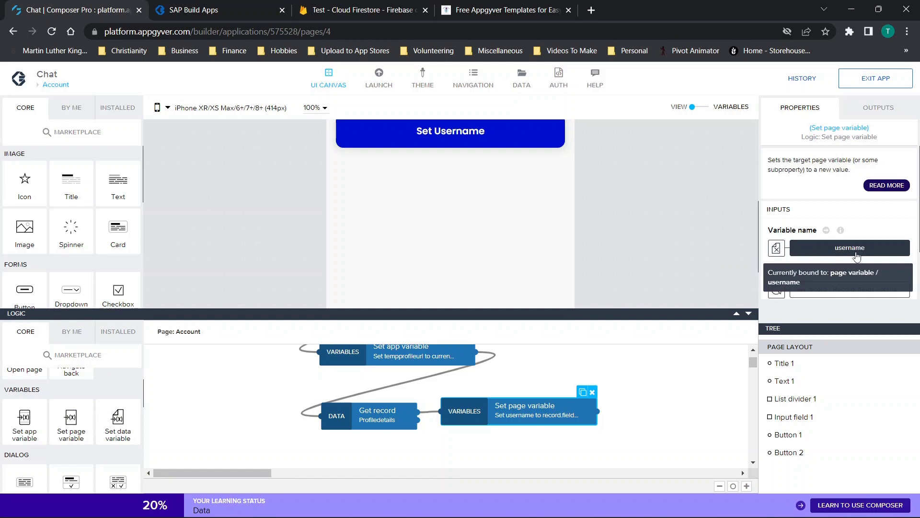
click(777, 248)
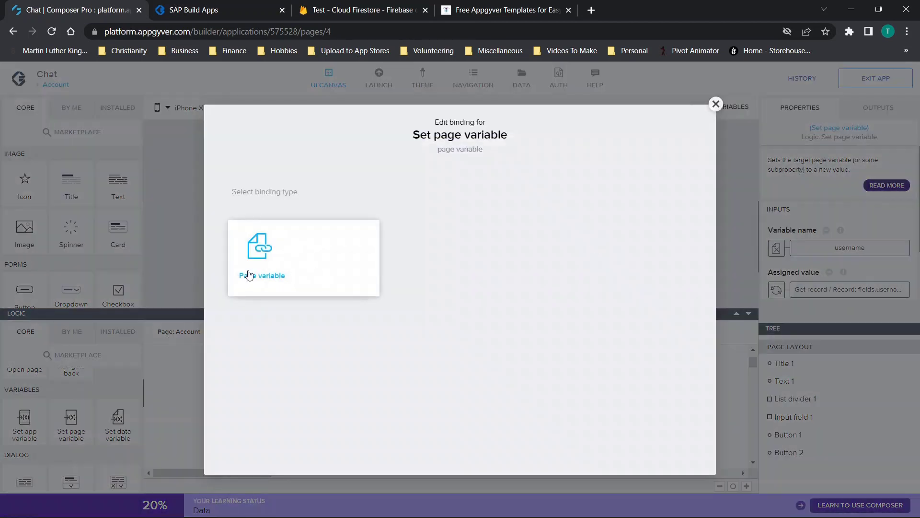
click(257, 269)
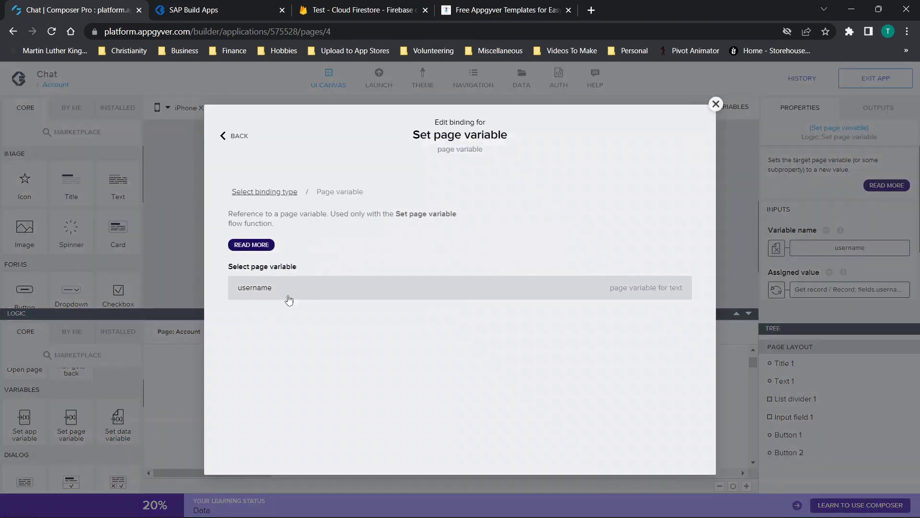
click(716, 104)
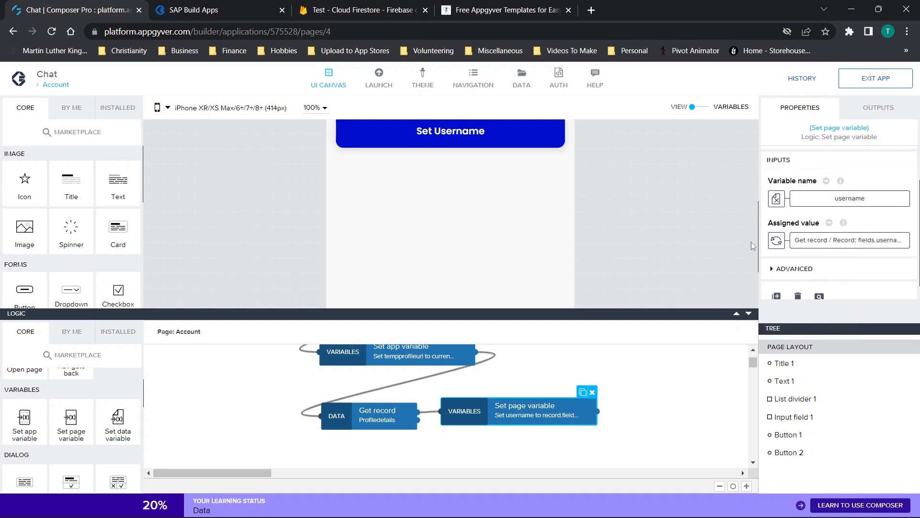
Review the Get record node outputs offered for the Set page variable node's assigned value, keeping the existing binding
click(777, 239)
click(461, 355)
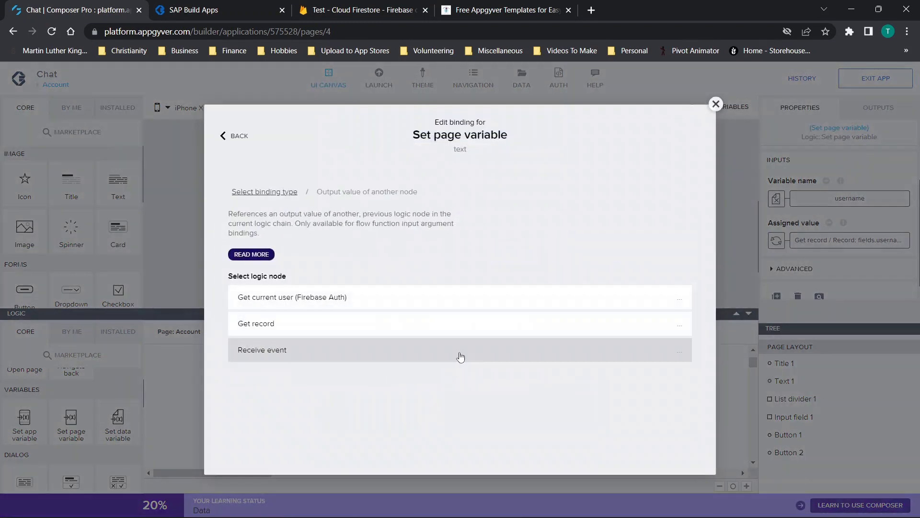
click(246, 329)
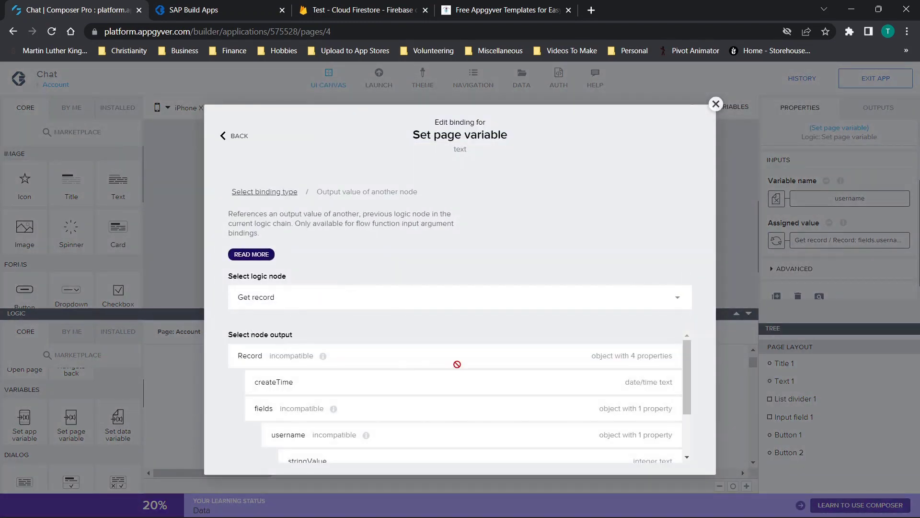
scroll(456, 363, down, 2)
scroll(457, 364, down, 1)
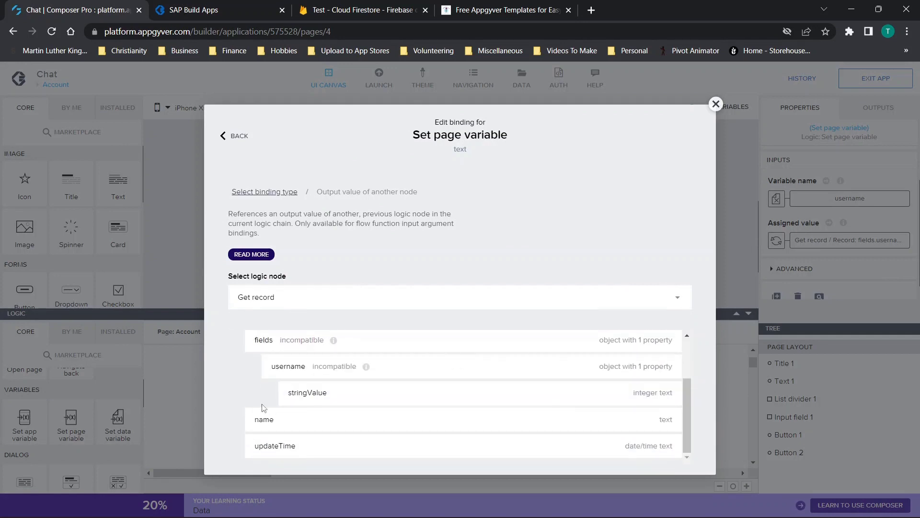
click(715, 105)
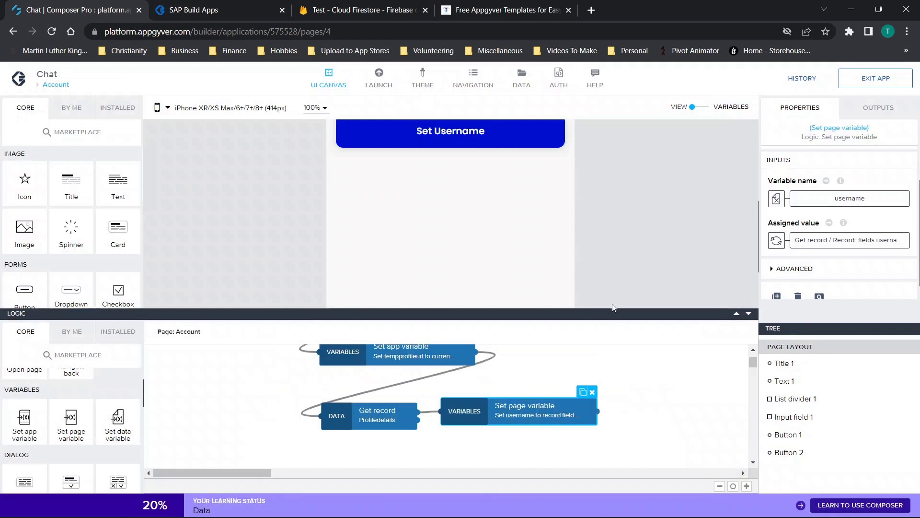
Switch from the Account page to the Chat page and shrink the logic area to enlarge the canvas
scroll(659, 188, up, 5)
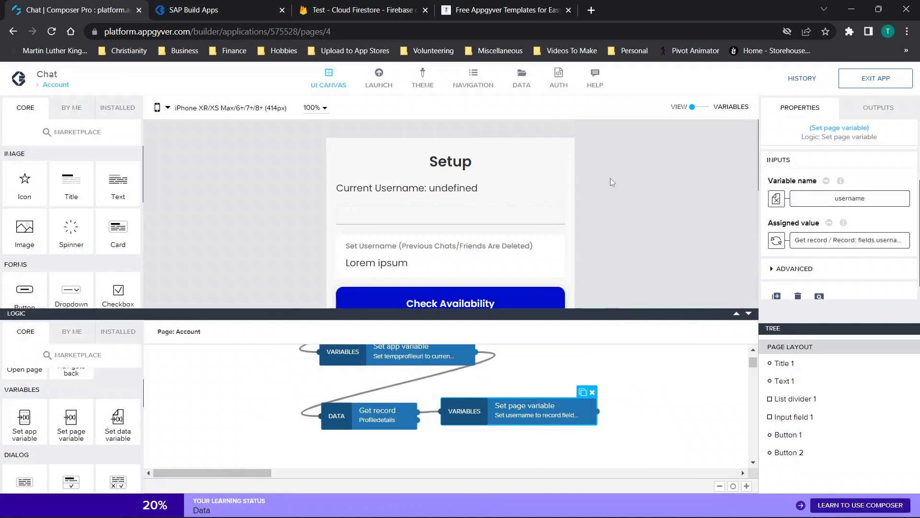
click(57, 85)
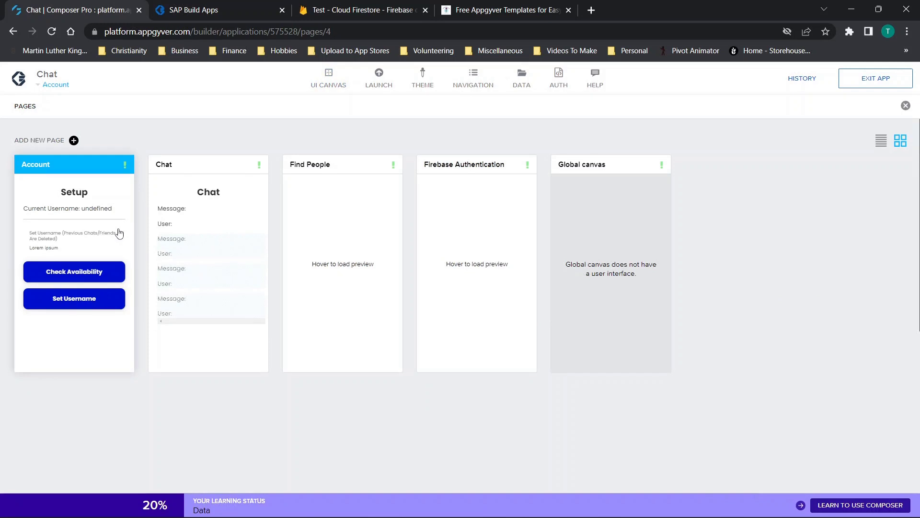
click(185, 231)
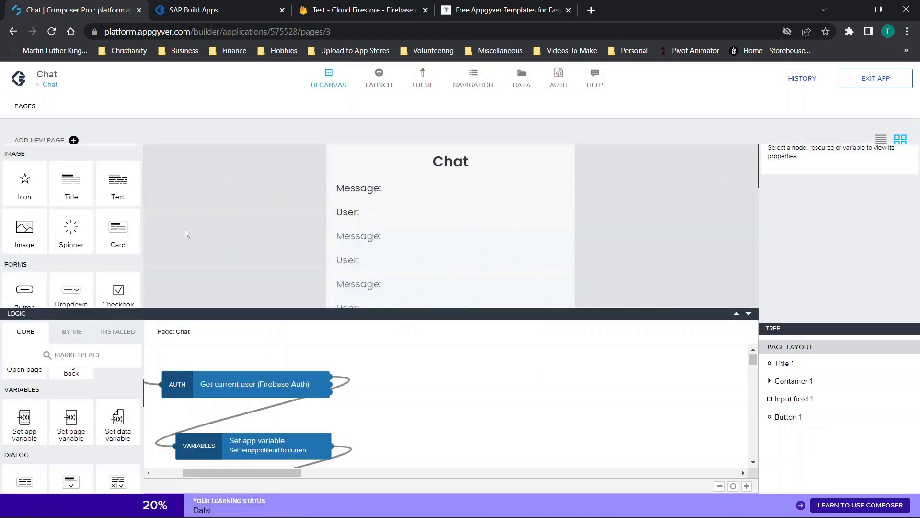
click(748, 312)
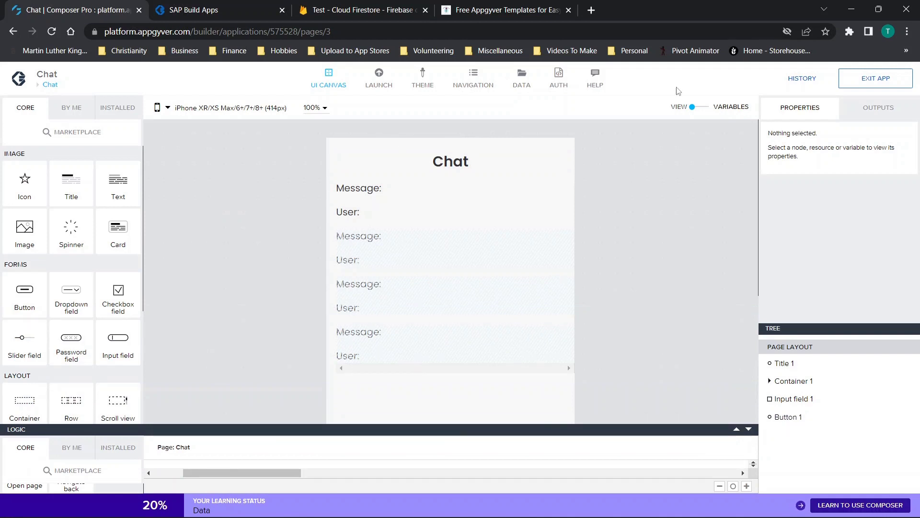
Review the Chat page's app variables, page variables and page parameters before returning to the page view
click(695, 108)
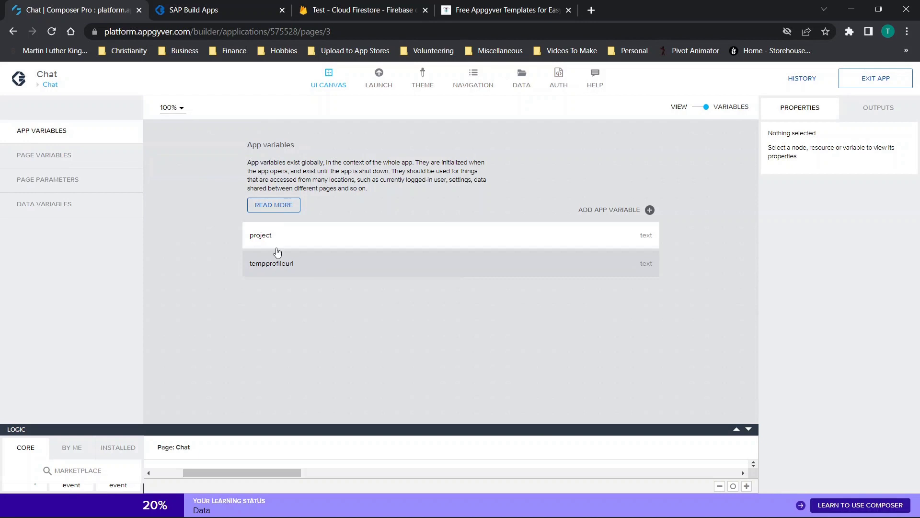
click(22, 165)
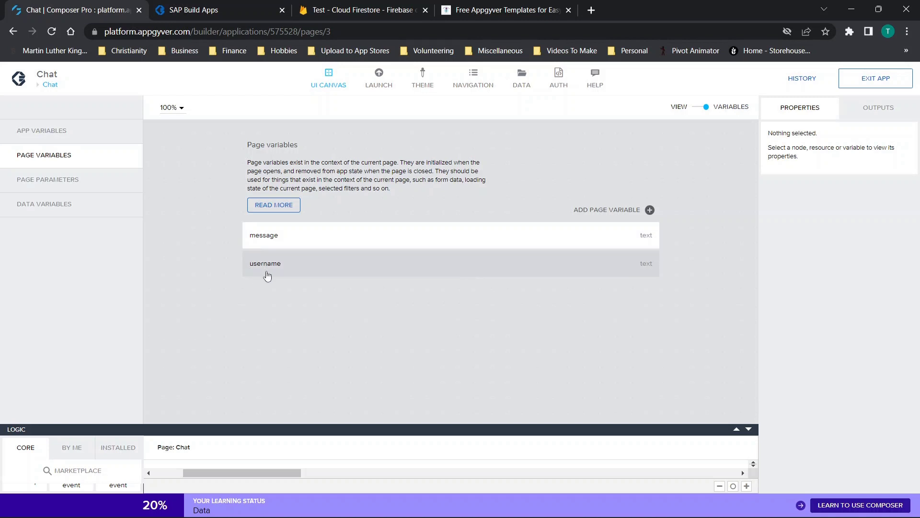
click(41, 180)
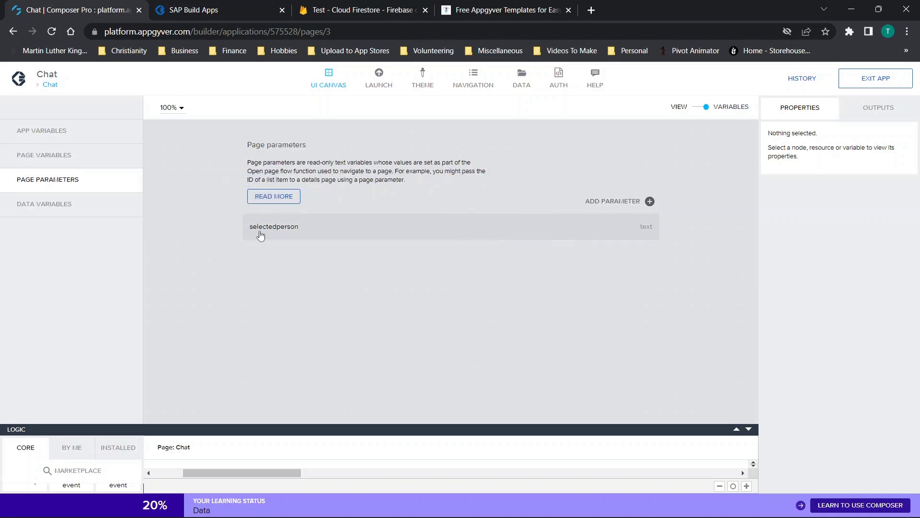
click(707, 110)
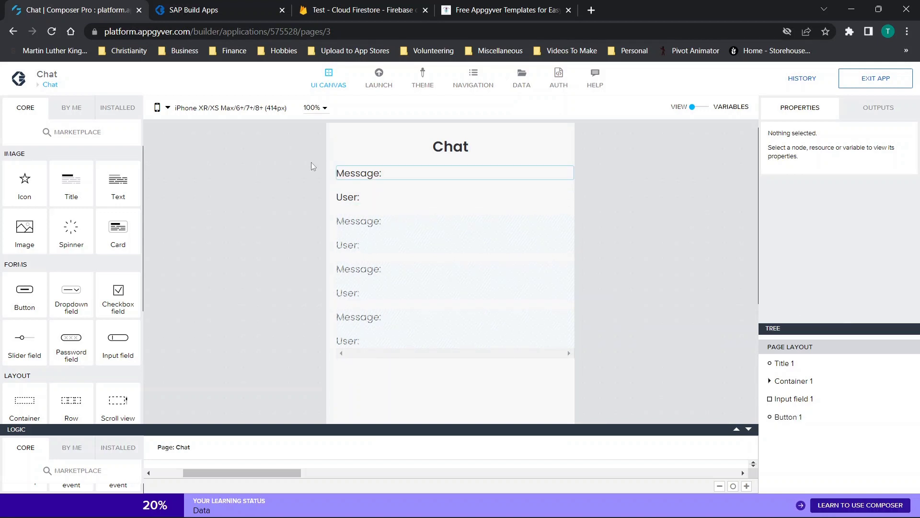
Expand Container 1, Scroll view 1 and Container 2 in the component tree and examine the Chat page's nesting
click(445, 151)
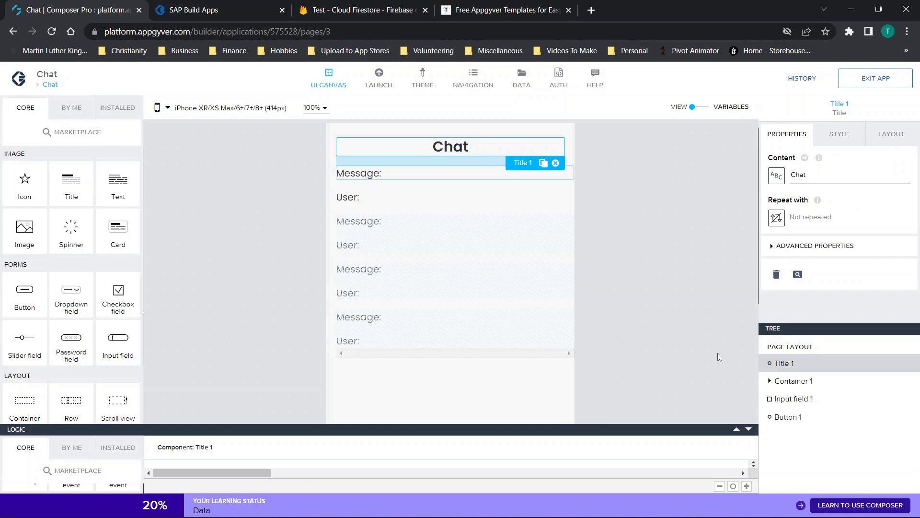
click(770, 381)
click(775, 399)
click(783, 416)
click(779, 416)
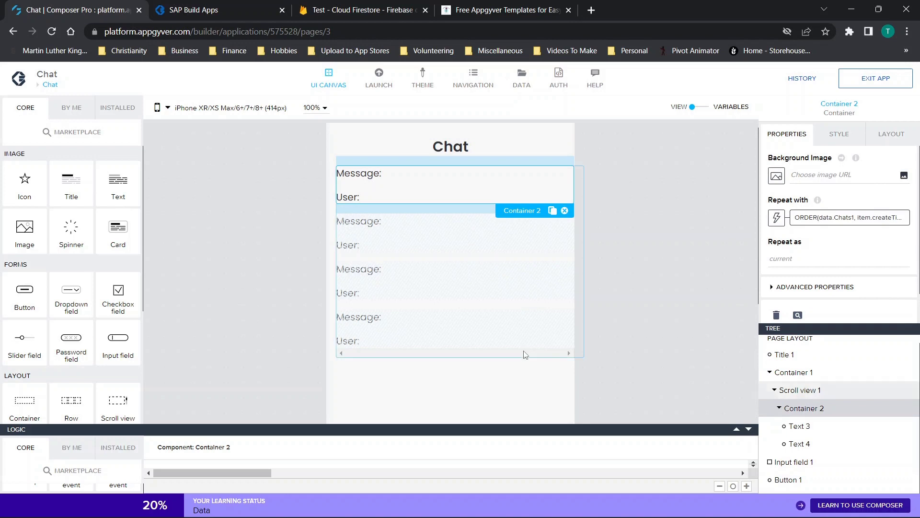
click(791, 355)
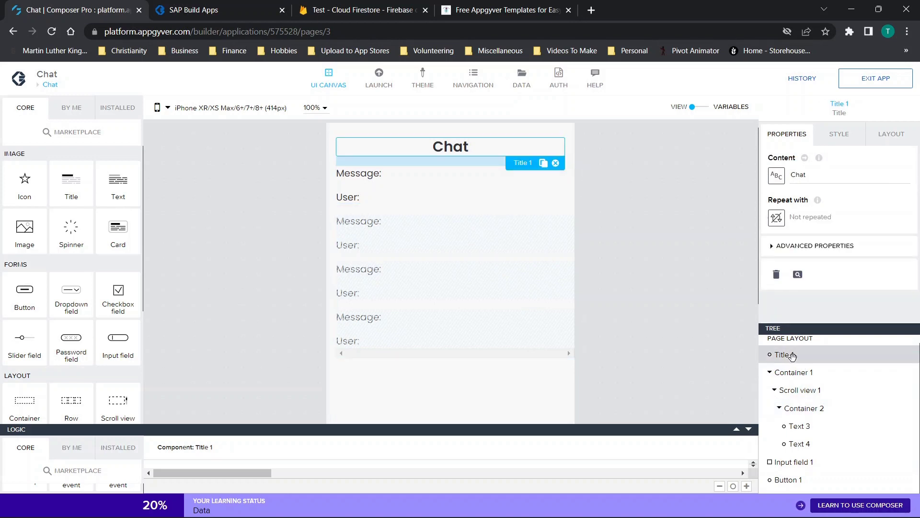
Add a container below the Send button and nest a scroll view, an inner container and a text component inside it
scroll(181, 275, down, 5)
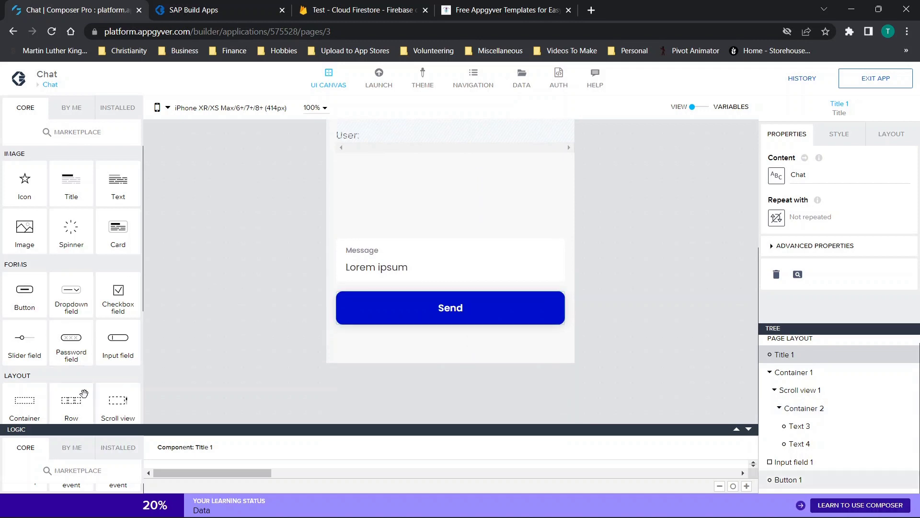
scroll(84, 228, down, 3)
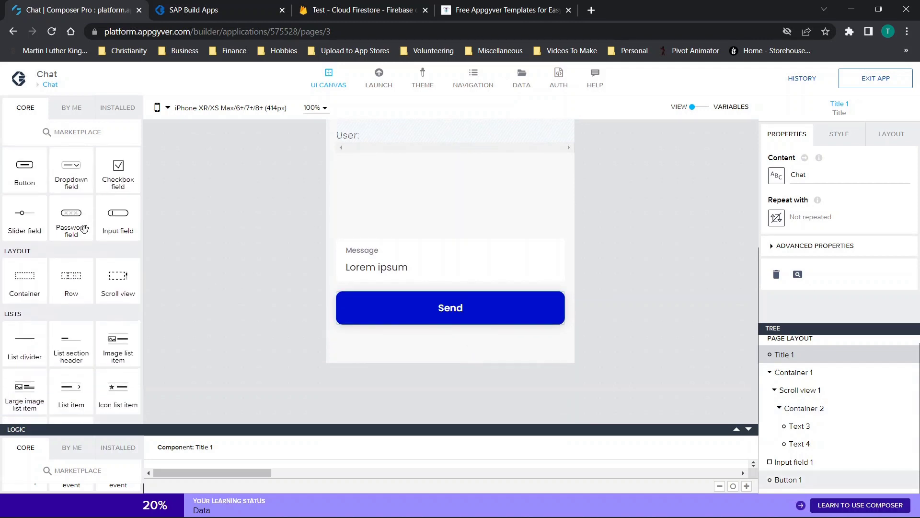
drag(22, 278, 401, 353)
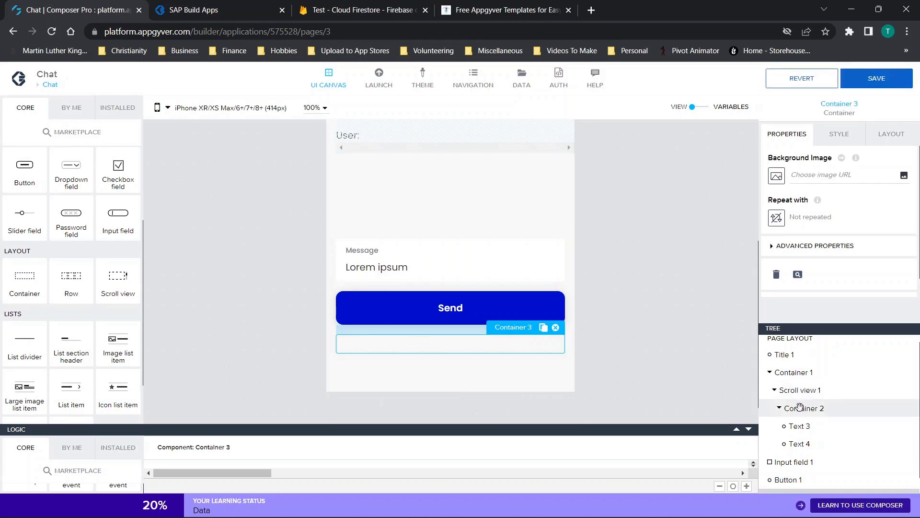
drag(117, 277, 401, 349)
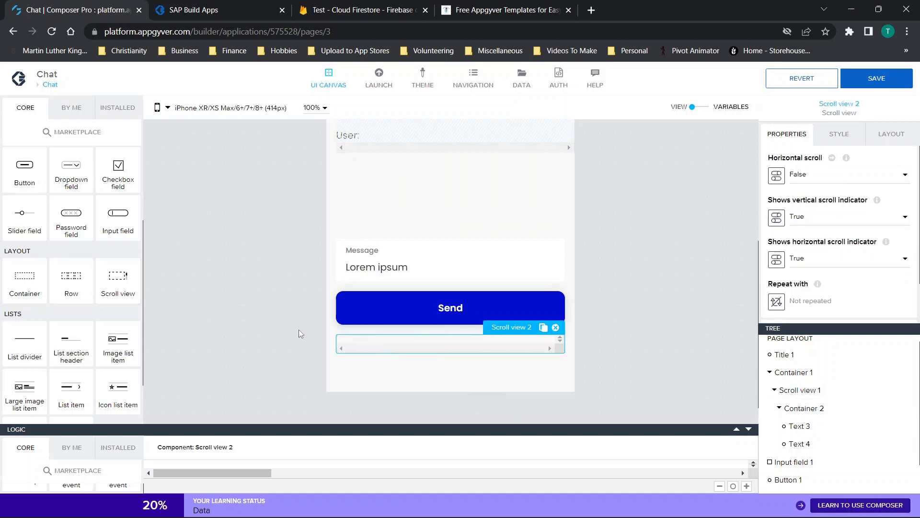
drag(12, 280, 381, 344)
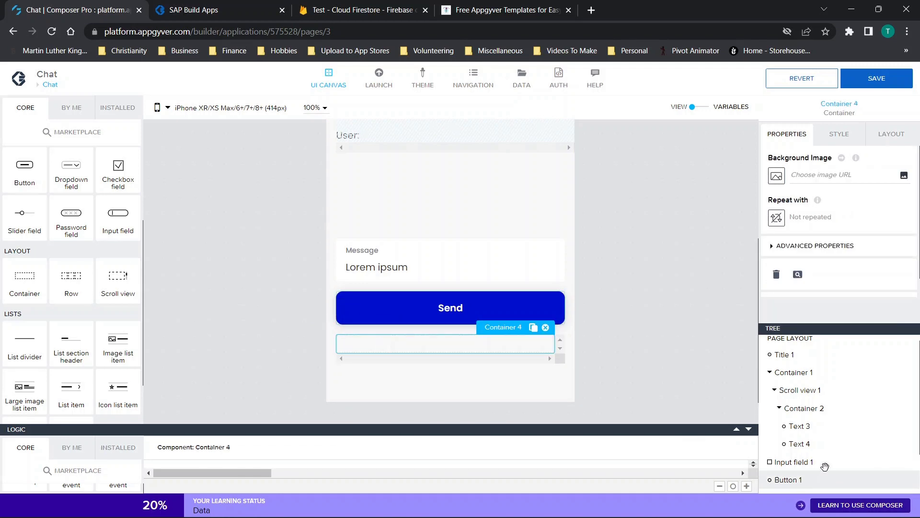
scroll(822, 464, down, 1)
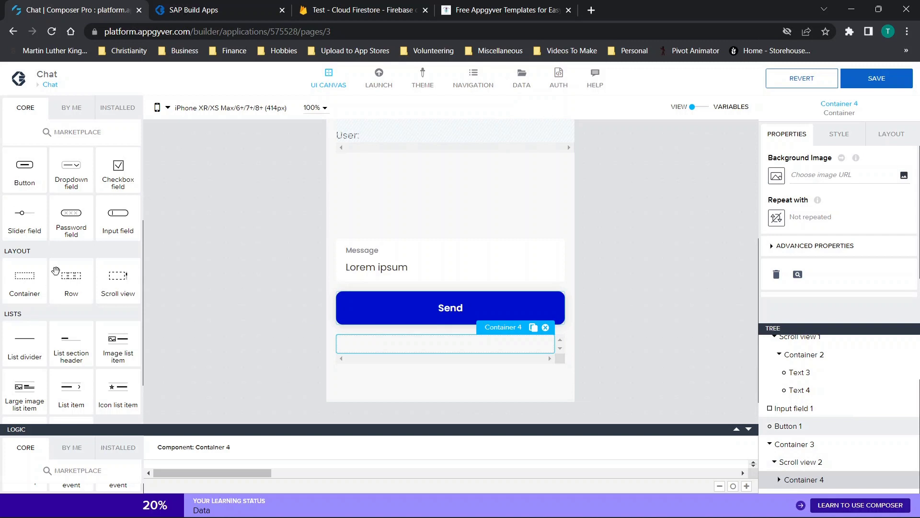
scroll(50, 276, up, 3)
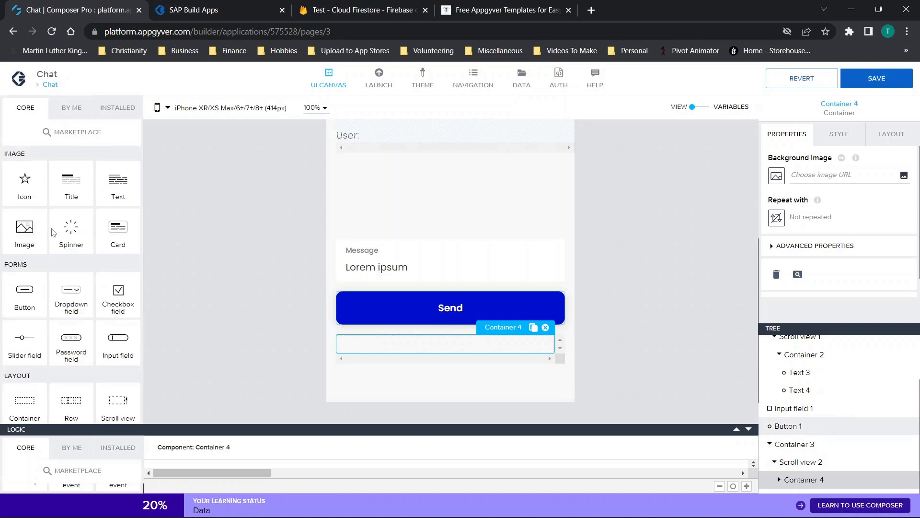
drag(121, 181, 408, 344)
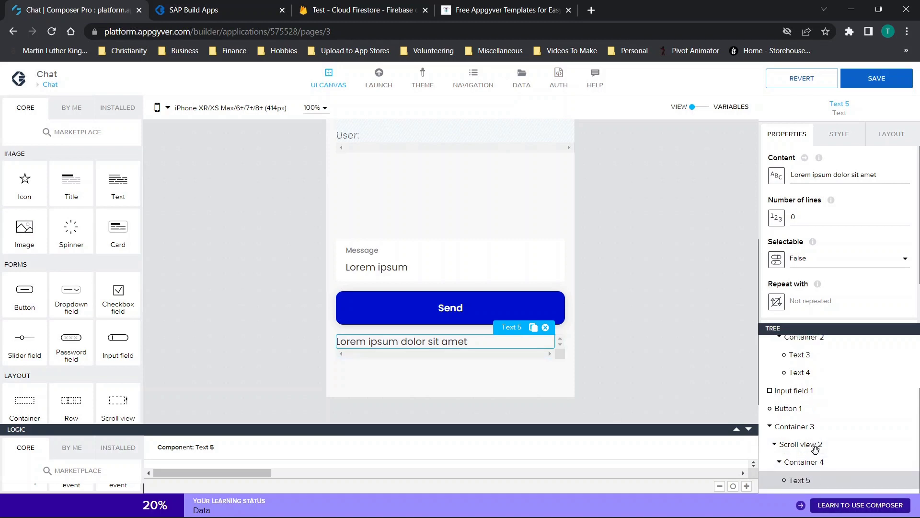
Delete the outer container below the Send button together with its nested components
click(791, 426)
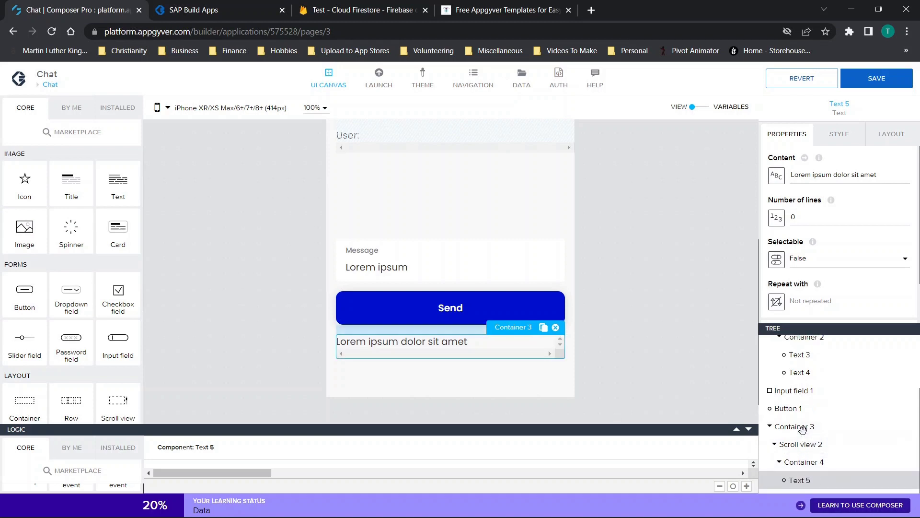
click(555, 327)
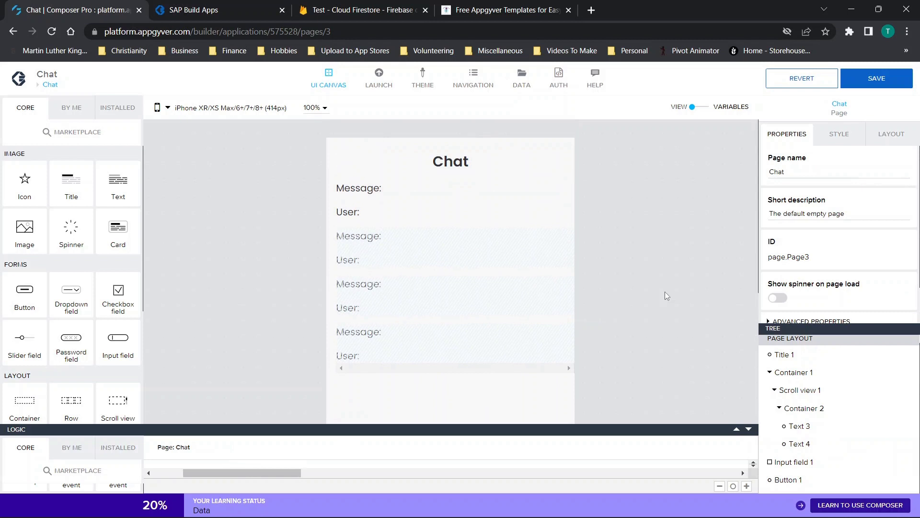
scroll(799, 383, up, 1)
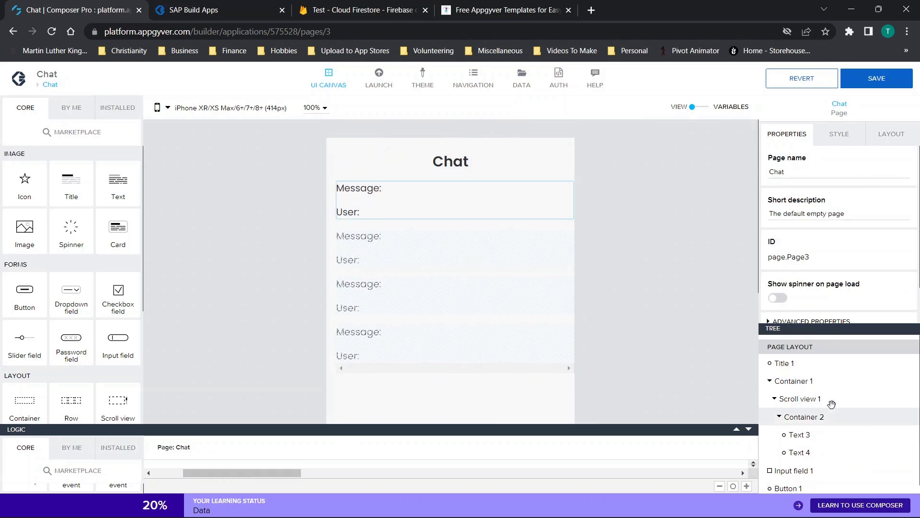
Examine Container 1's advanced width and height layout settings and the area it covers on the Chat page
click(798, 380)
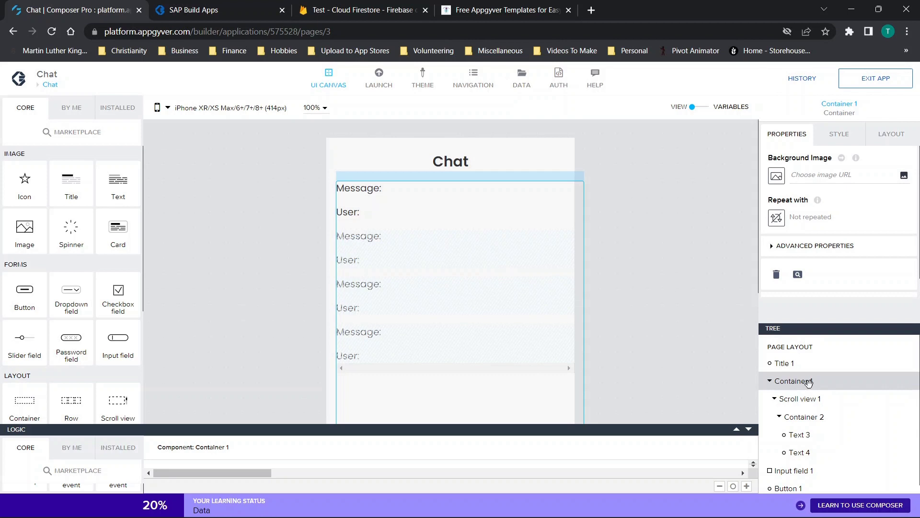
click(891, 134)
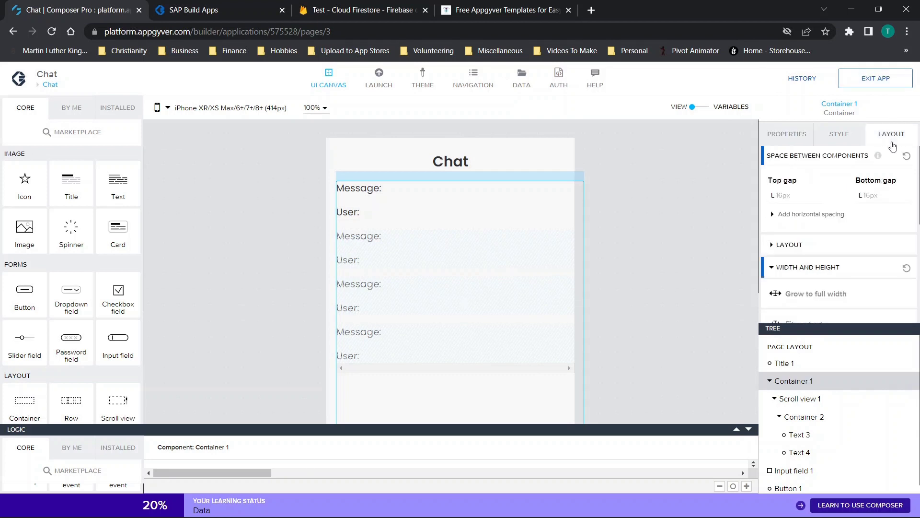
scroll(835, 266, down, 2)
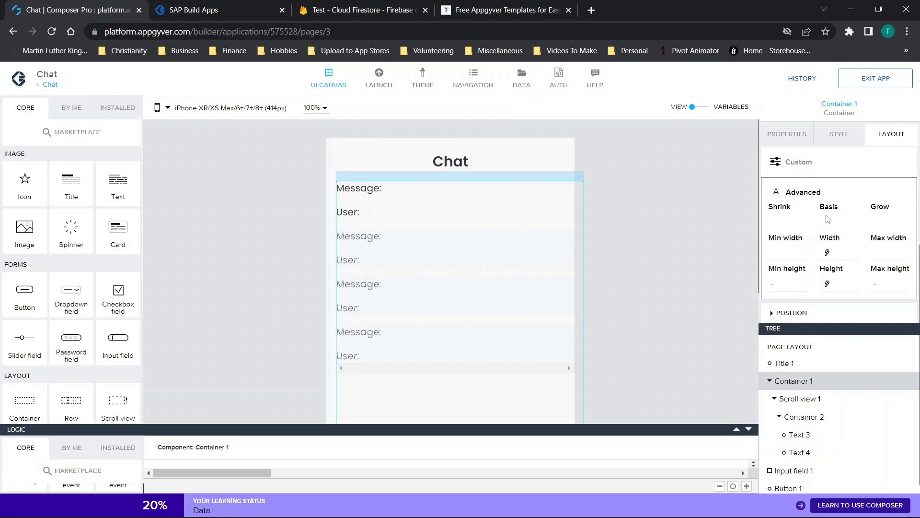
scroll(436, 232, down, 3)
scroll(437, 236, up, 3)
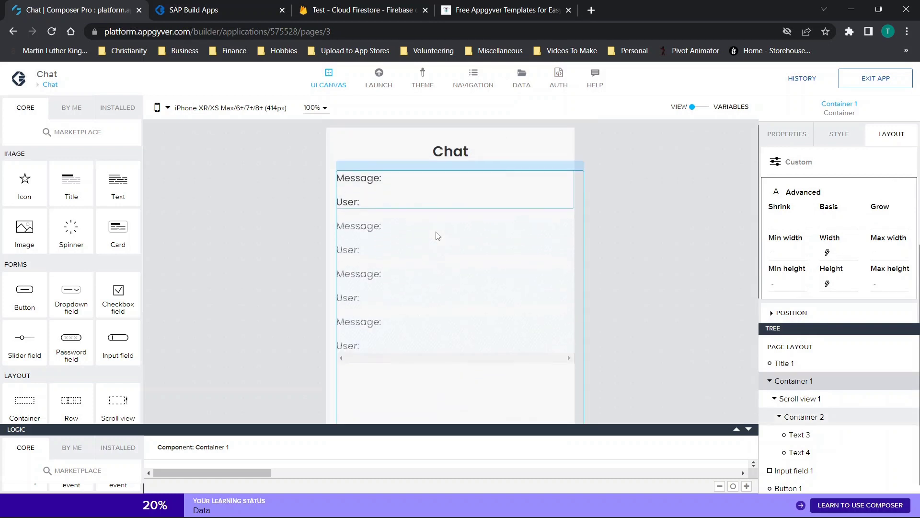
scroll(437, 235, down, 3)
scroll(437, 236, up, 3)
scroll(437, 236, down, 3)
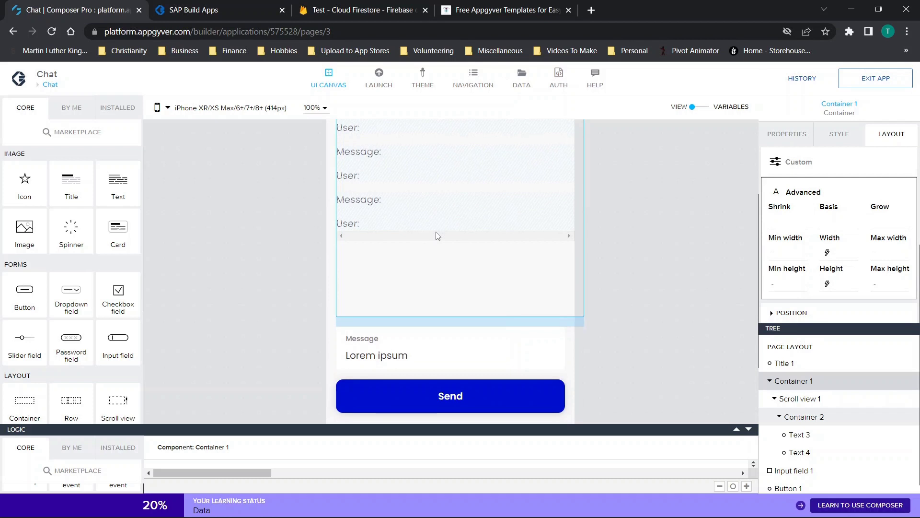
scroll(913, 217, up, 1)
scroll(913, 217, down, 1)
Inspect the formula behind Container 1's width and the available sizing options, leaving them as they are
click(829, 254)
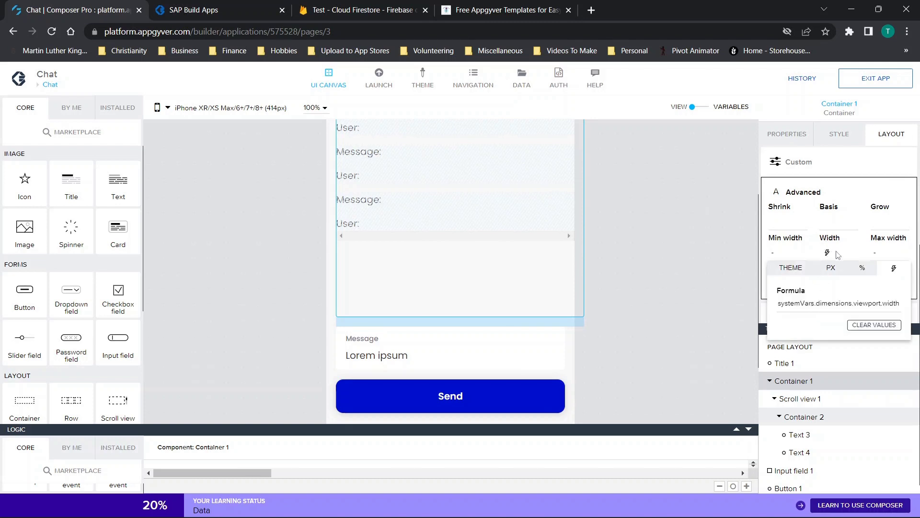
click(810, 189)
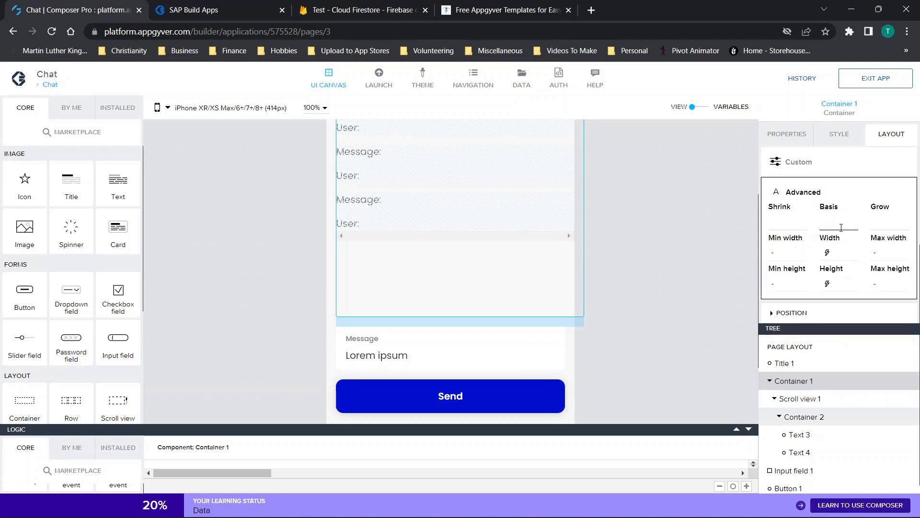
scroll(841, 227, up, 3)
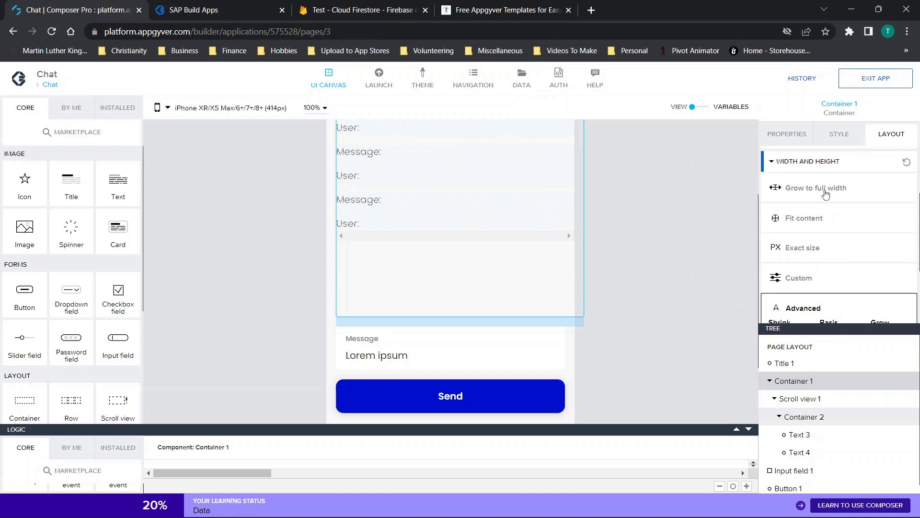
scroll(851, 215, down, 3)
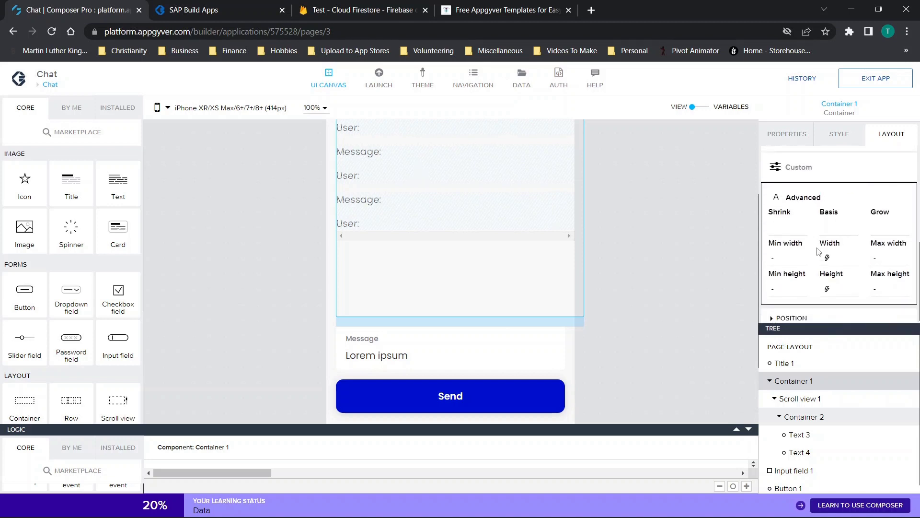
Re-enter Container 1's width formula as systemVars.dimensions.viewport.width and leave the formula editor without submitting
click(827, 254)
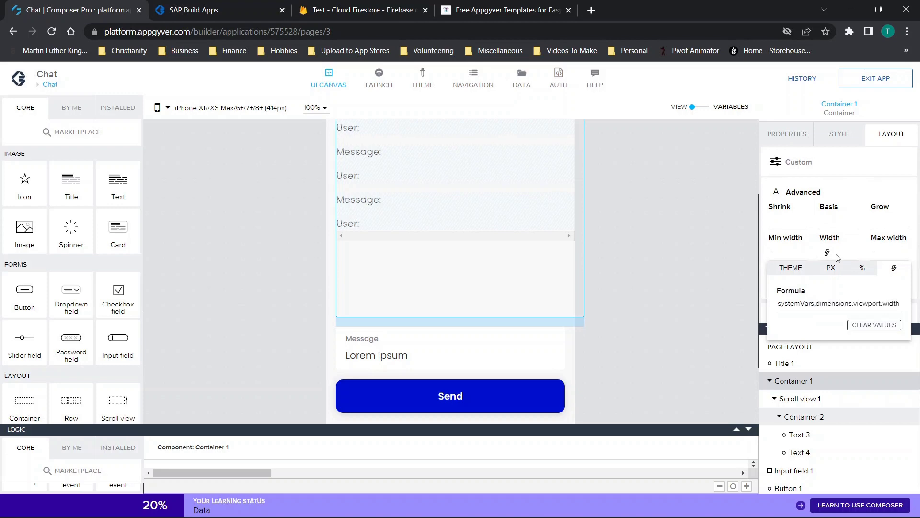
click(831, 303)
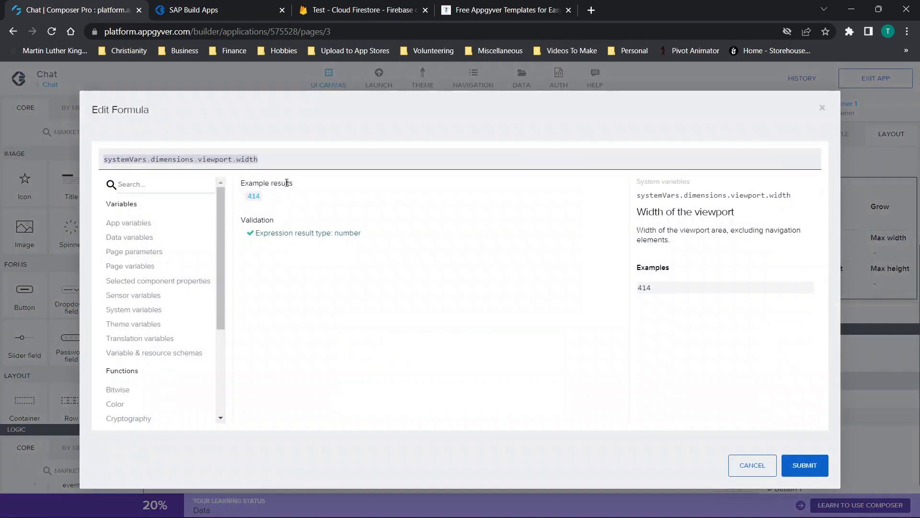
key(ctrl+a)
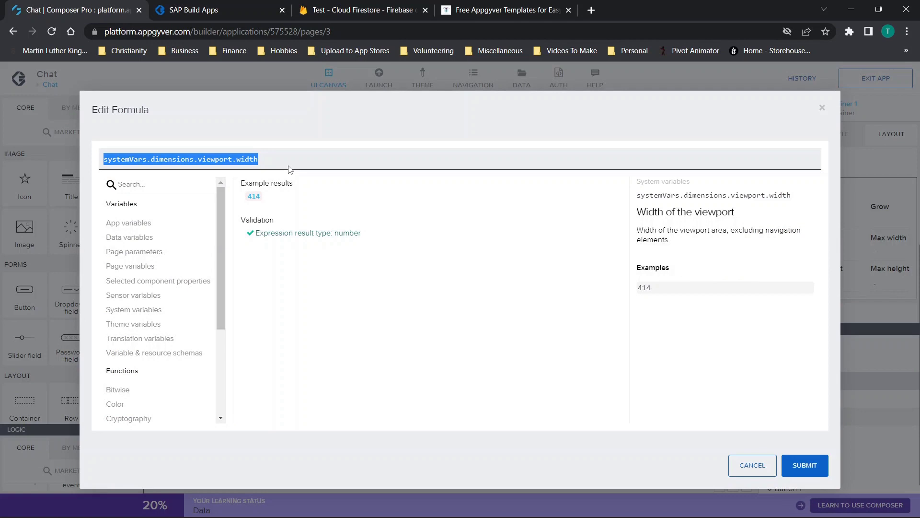
key(BackSpace)
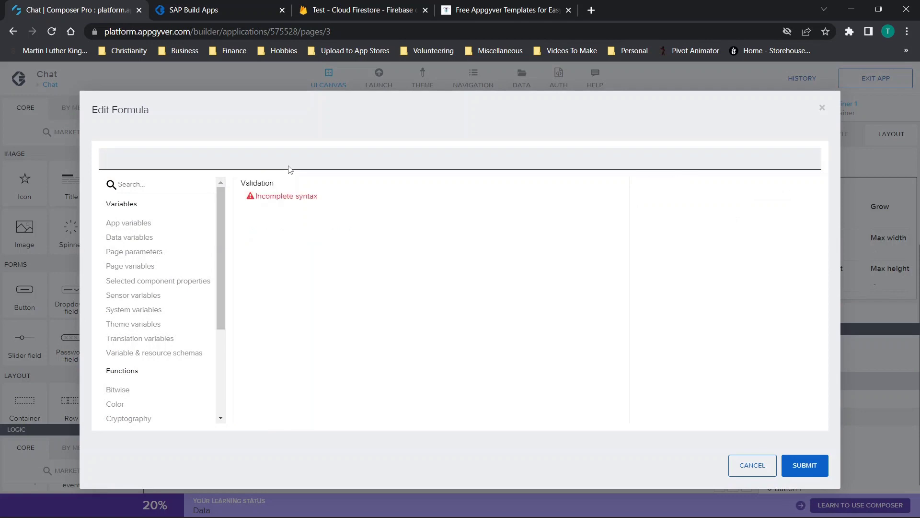
text(system)
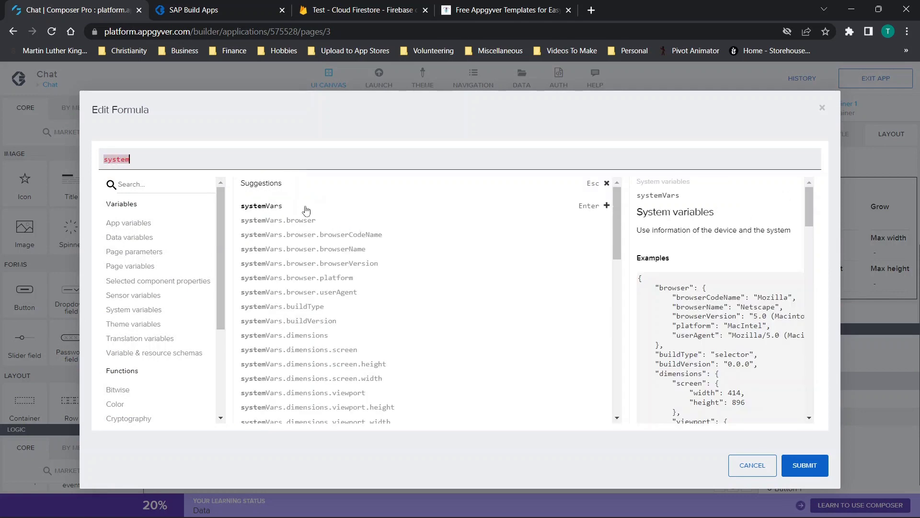
key(BackSpace)
key(BackSpace)
key(BackSpace)
key(BackSpace)
key(BackSpace)
key(BackSpace)
text(vie)
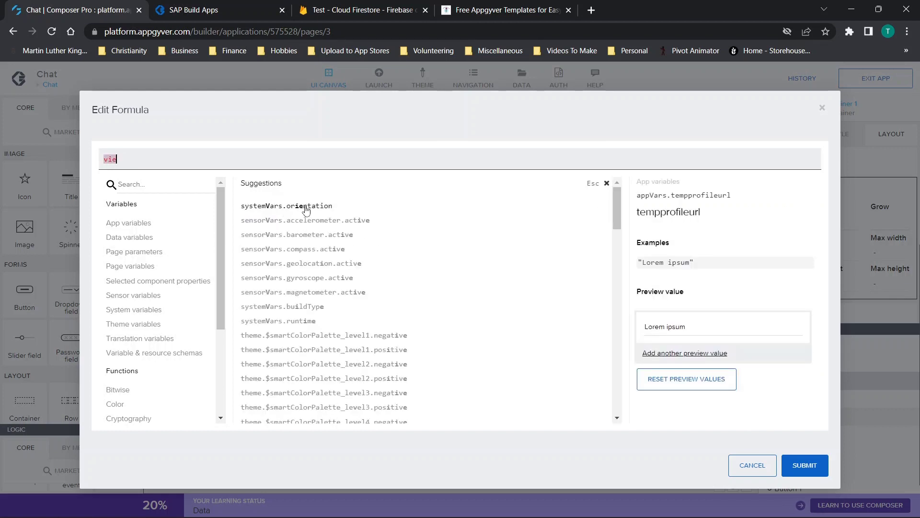
text(wport)
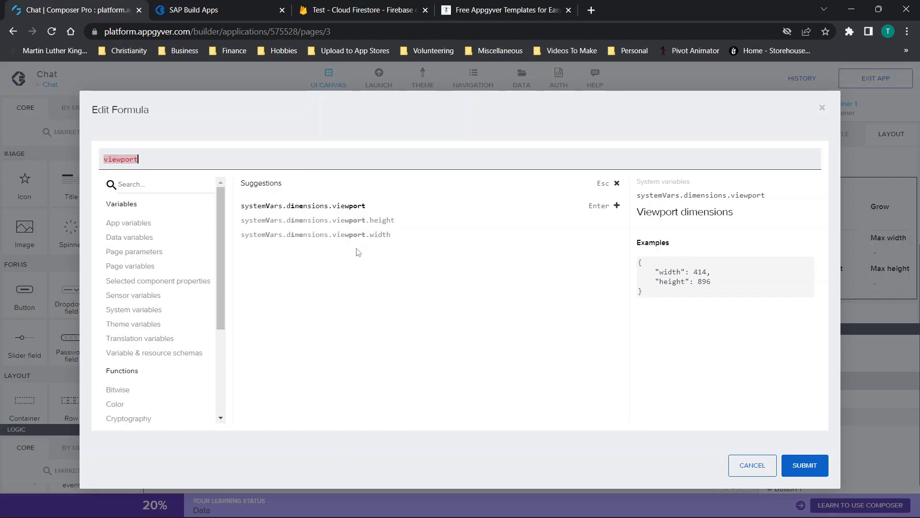
click(340, 235)
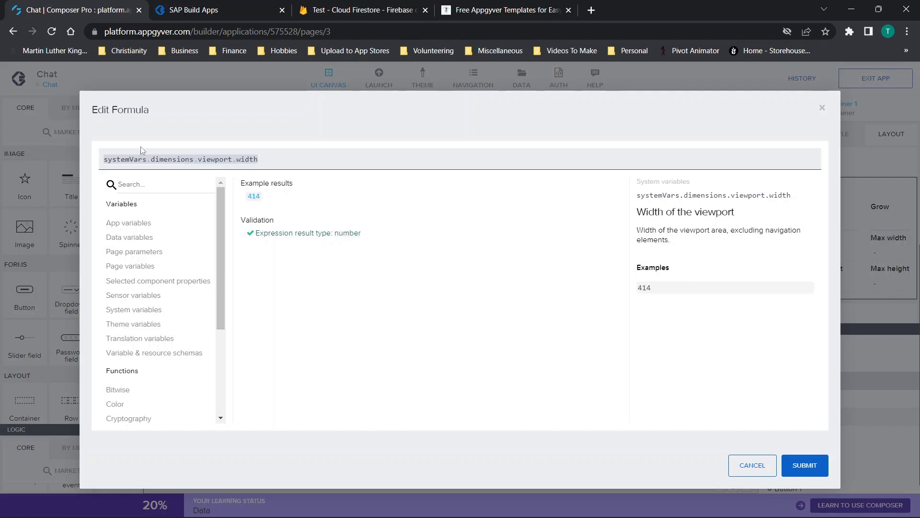
click(822, 108)
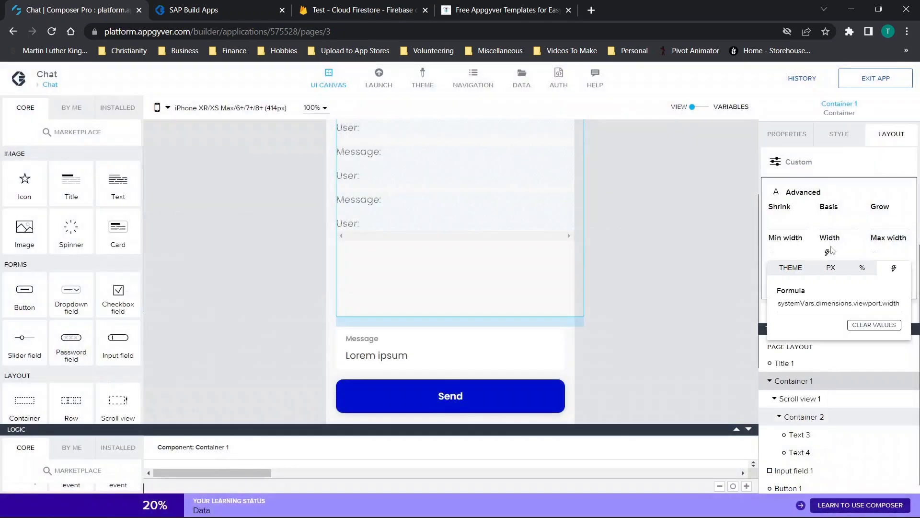
Inspect the formula behind Container 1's height and close the formula editor without changing it
mouse_move(834, 290)
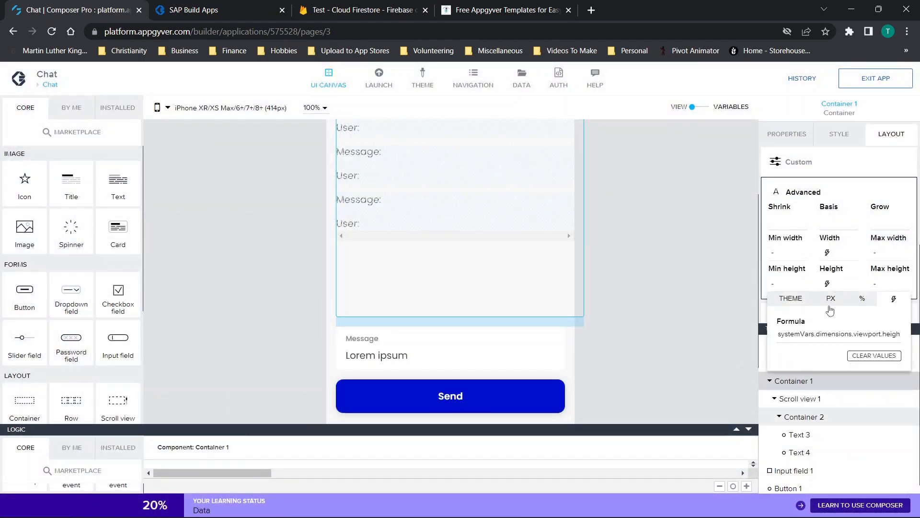
click(884, 334)
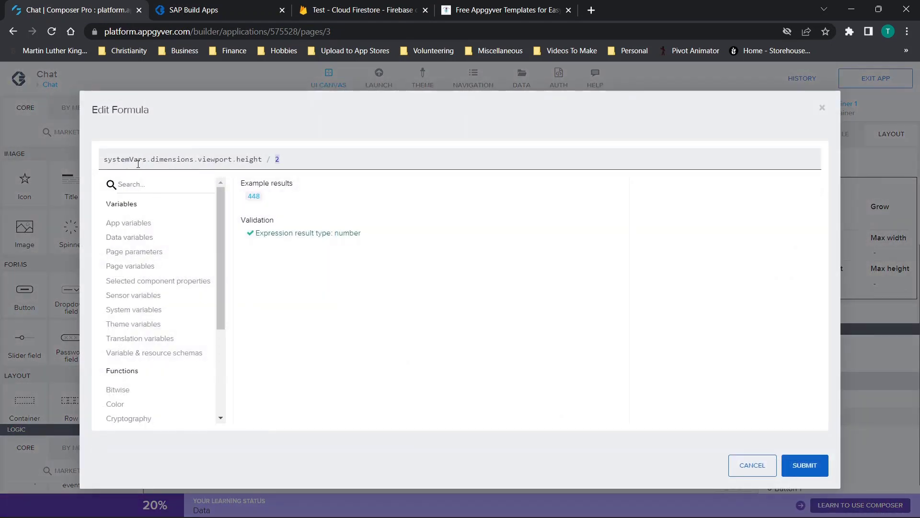
drag(104, 159, 262, 159)
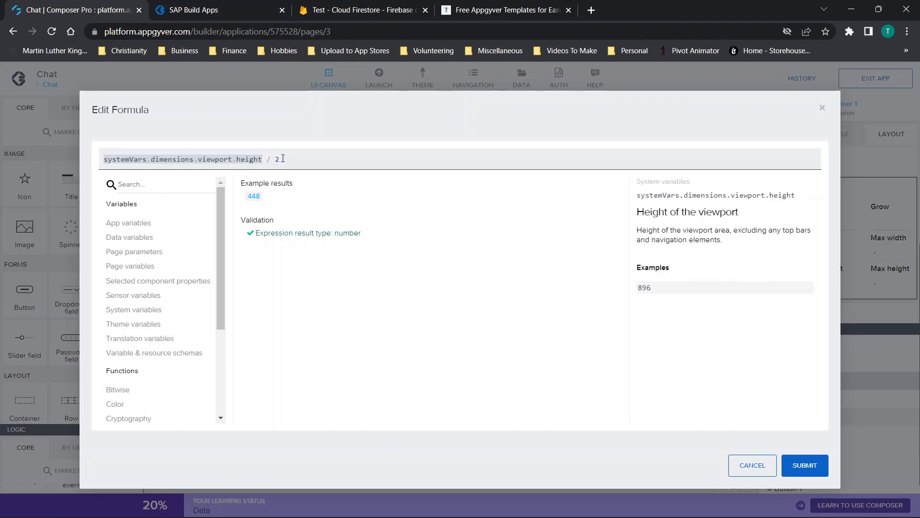
click(822, 107)
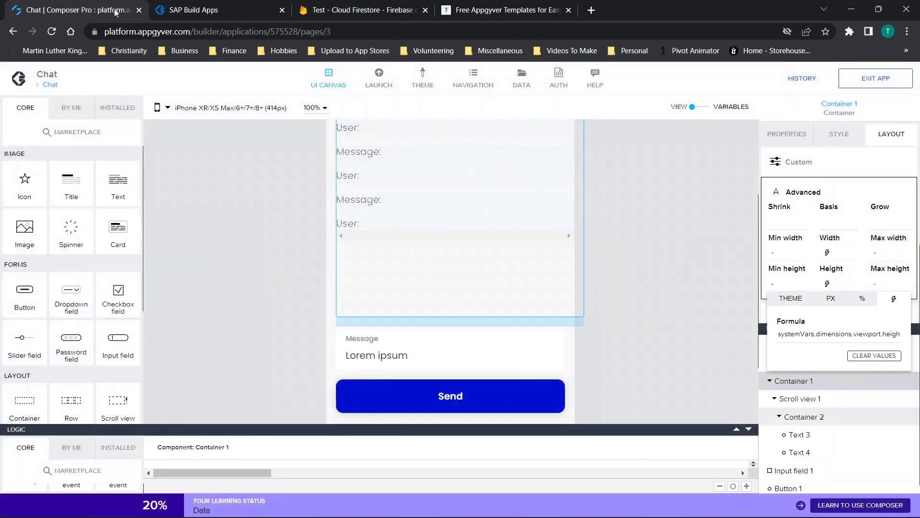
Switch to the SAP Build Apps preview to check the Chat page's layout, and return to the Composer Pro canvas
click(187, 9)
click(30, 117)
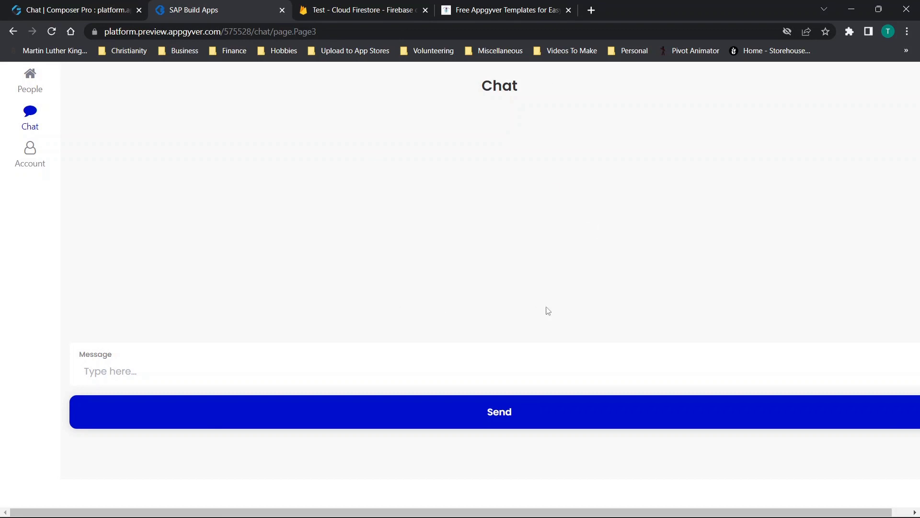
click(56, 5)
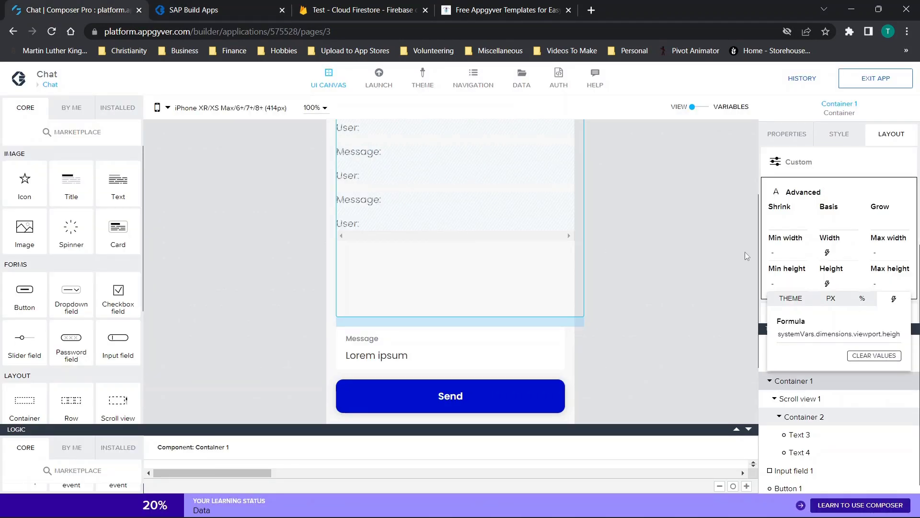
click(709, 275)
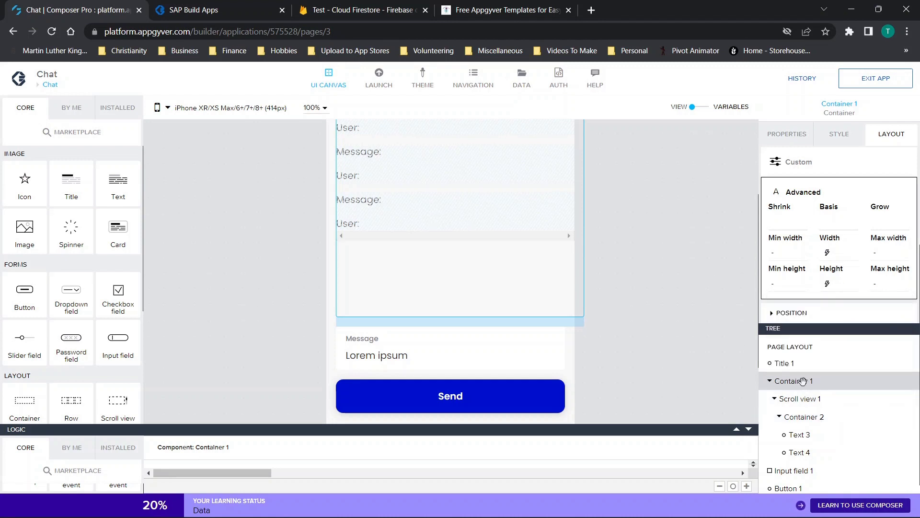
Examine the components nested in Container 1 one by one: Scroll view 1, Container 2, Text 3 and Text 4
click(814, 403)
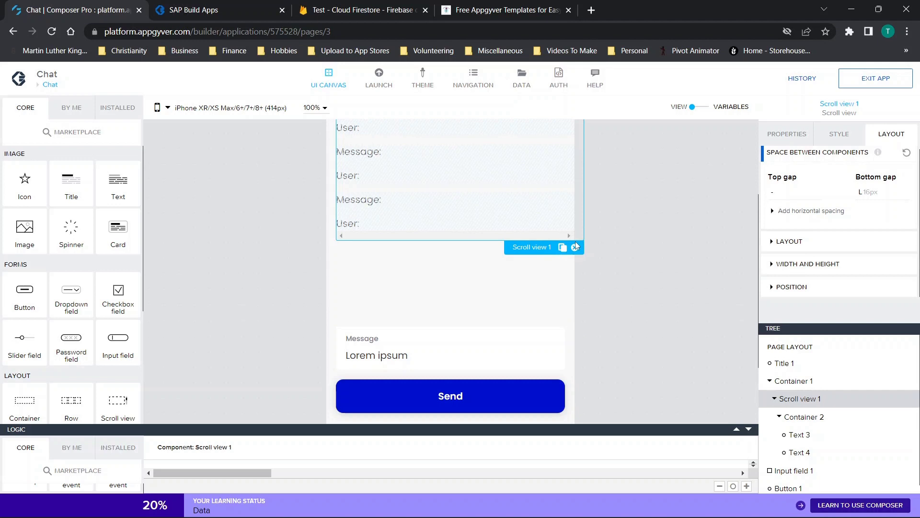
scroll(477, 182, up, 3)
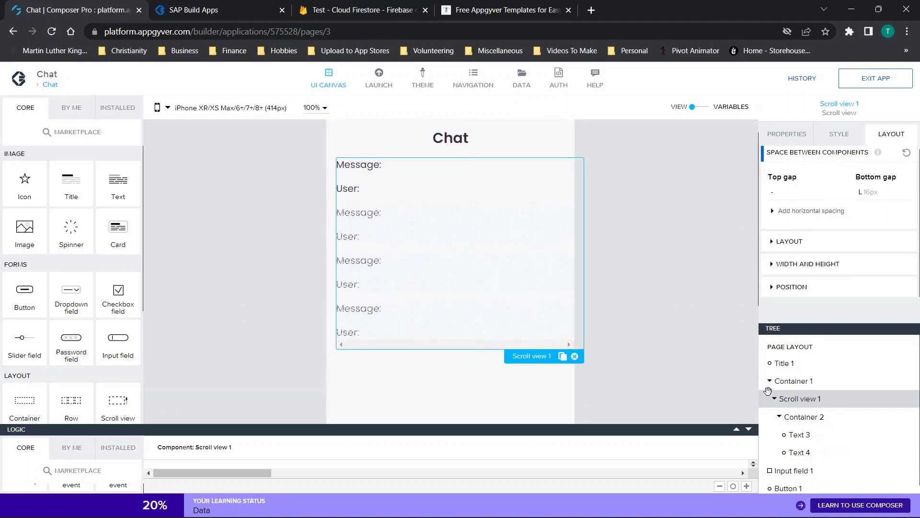
click(801, 416)
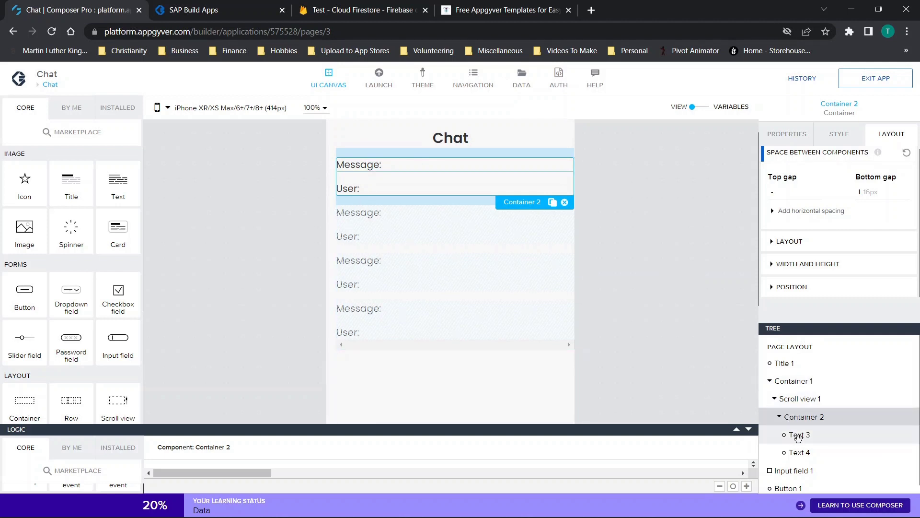
click(796, 434)
click(799, 452)
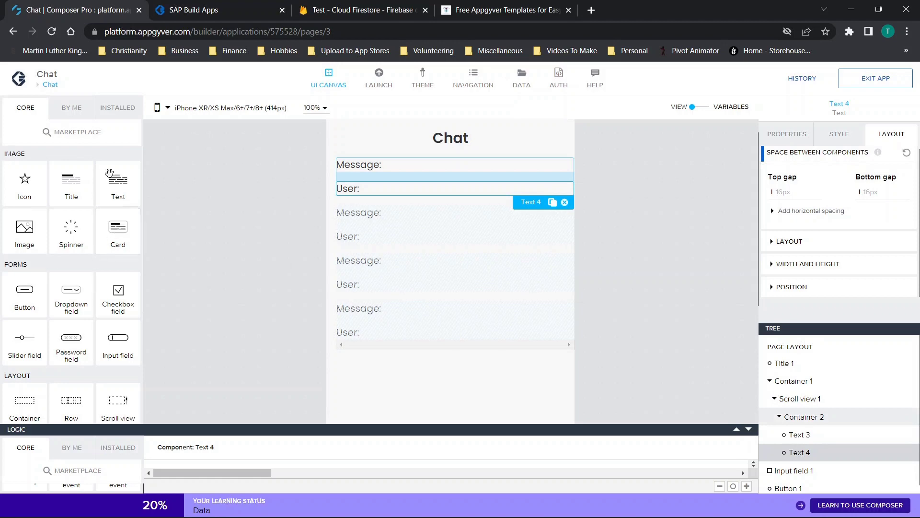
Inspect the formula bound to the content of the Message text, including its "Message: " prefix, without saving changes
click(361, 166)
click(789, 132)
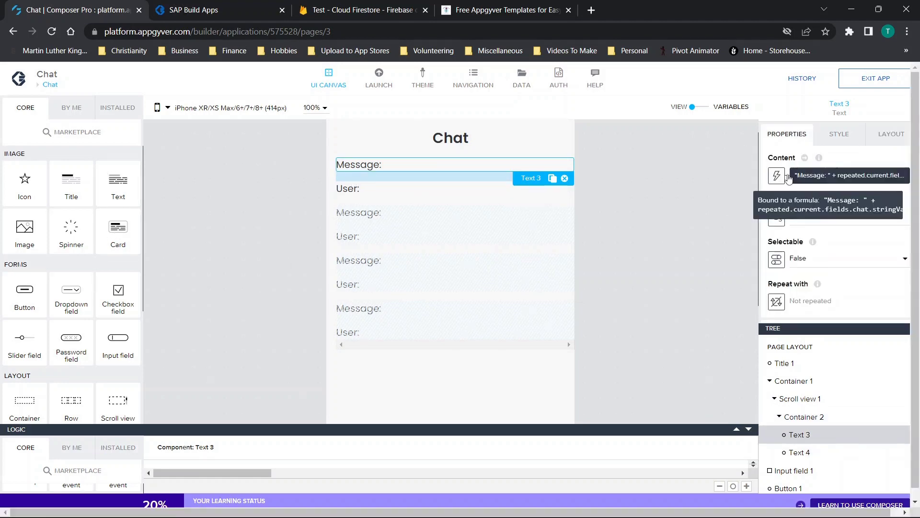
click(783, 173)
click(579, 262)
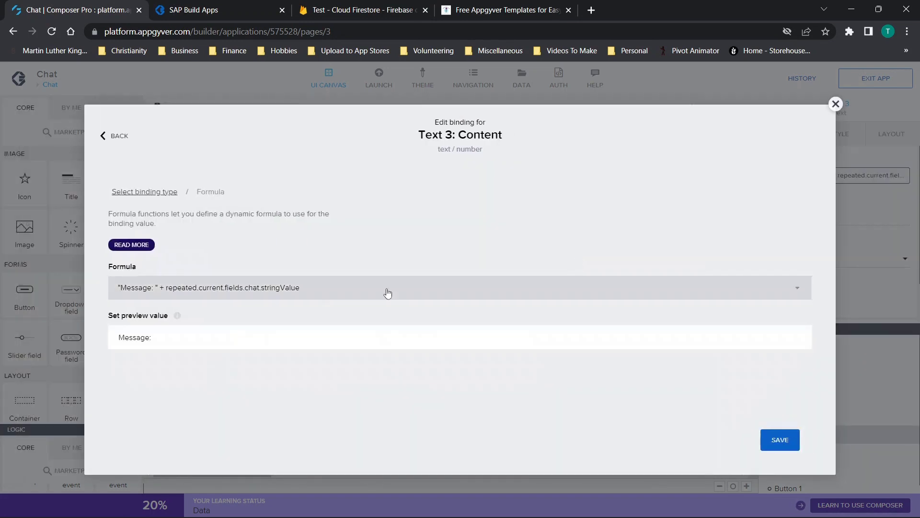
click(288, 300)
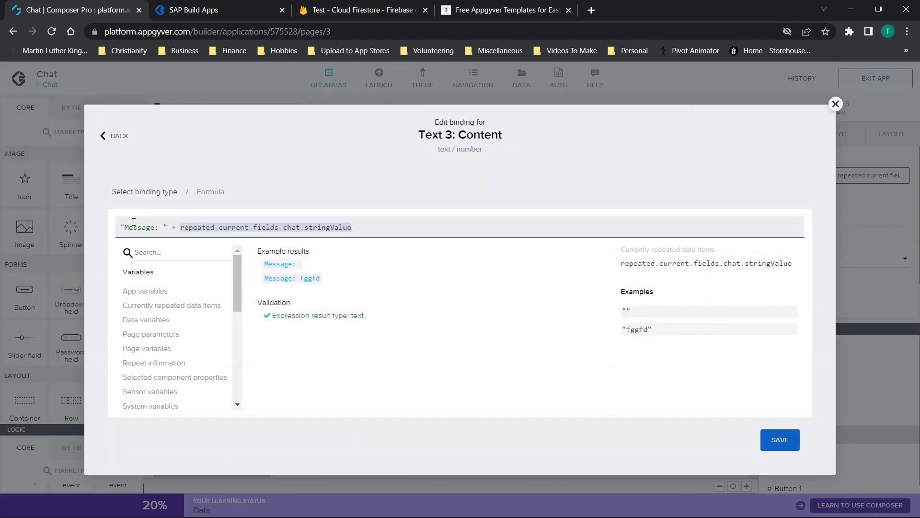
drag(122, 226, 169, 226)
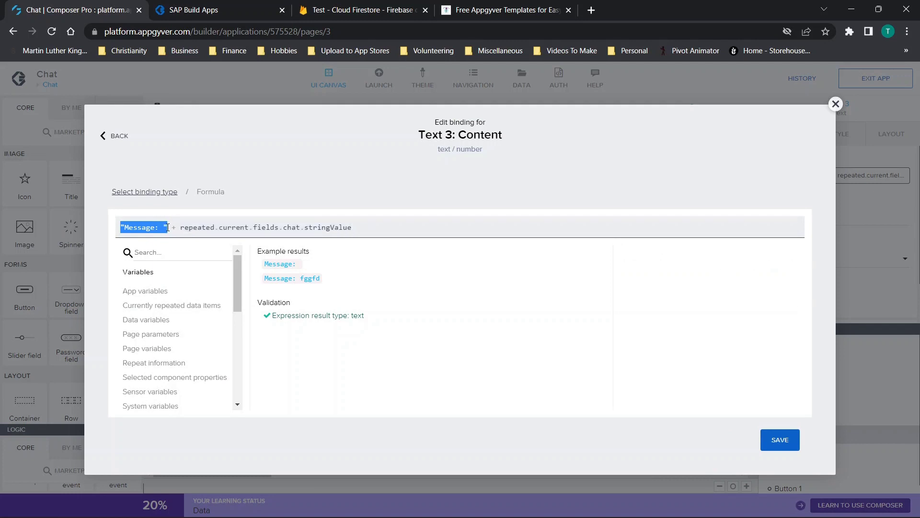
click(167, 227)
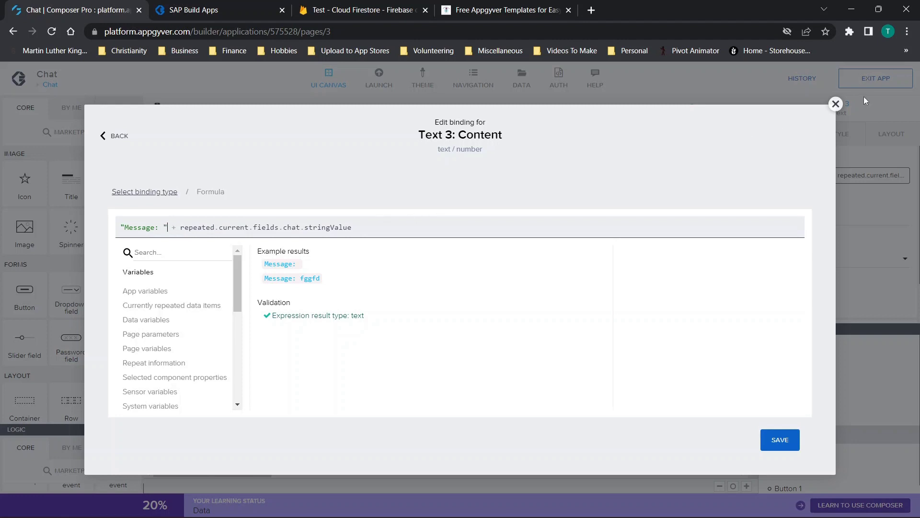
click(836, 103)
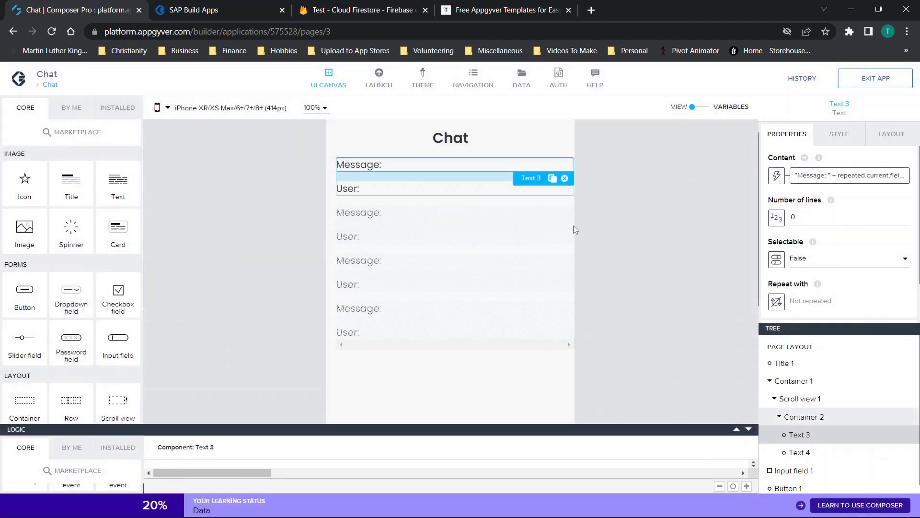
Inspect the Message input field's label and the page variable bound to its value, leaving the binding unchanged
scroll(493, 295, down, 3)
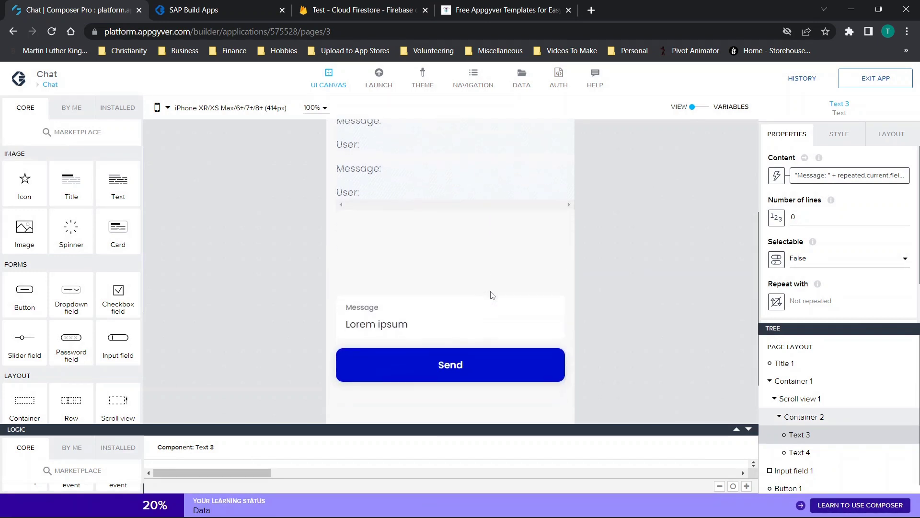
scroll(402, 300, up, 3)
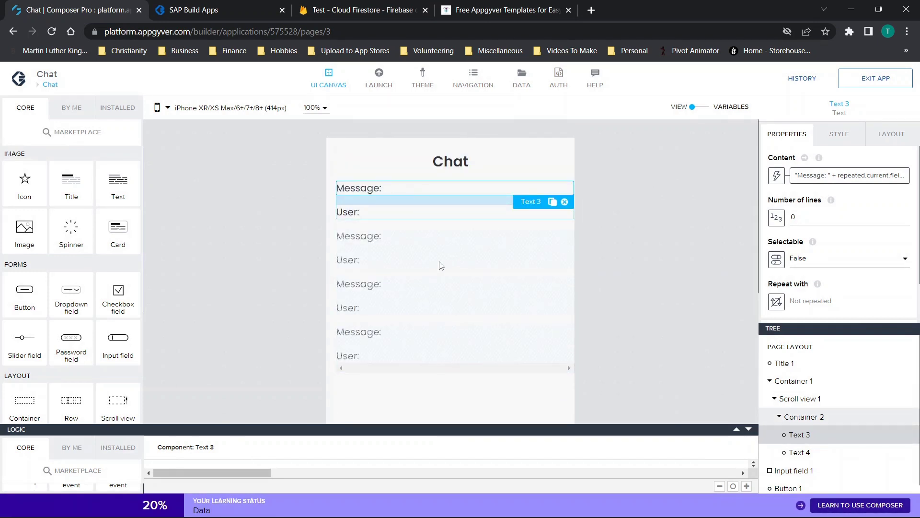
scroll(441, 265, down, 3)
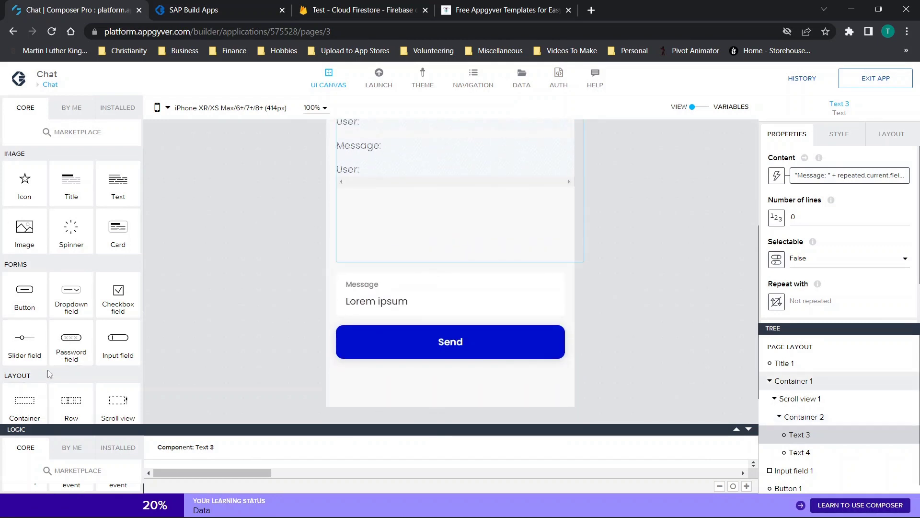
scroll(50, 369, down, 5)
scroll(50, 368, up, 4)
scroll(50, 369, down, 2)
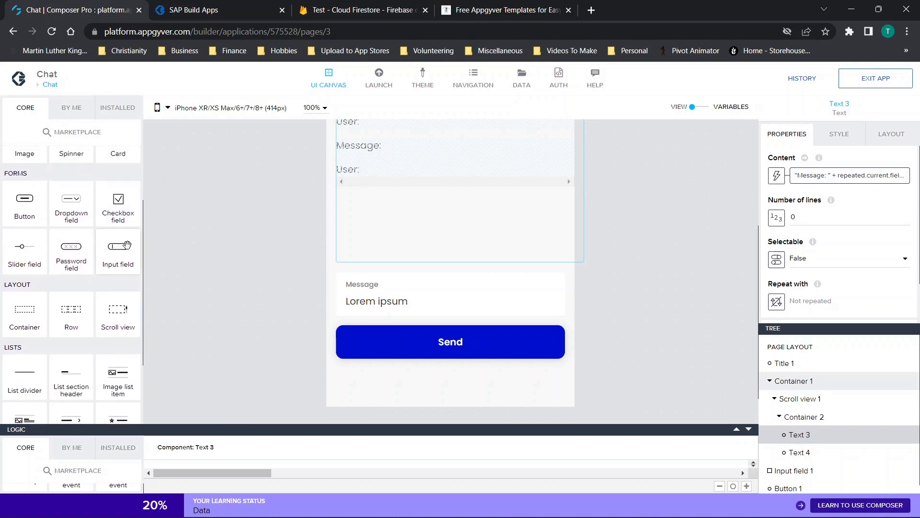
click(408, 303)
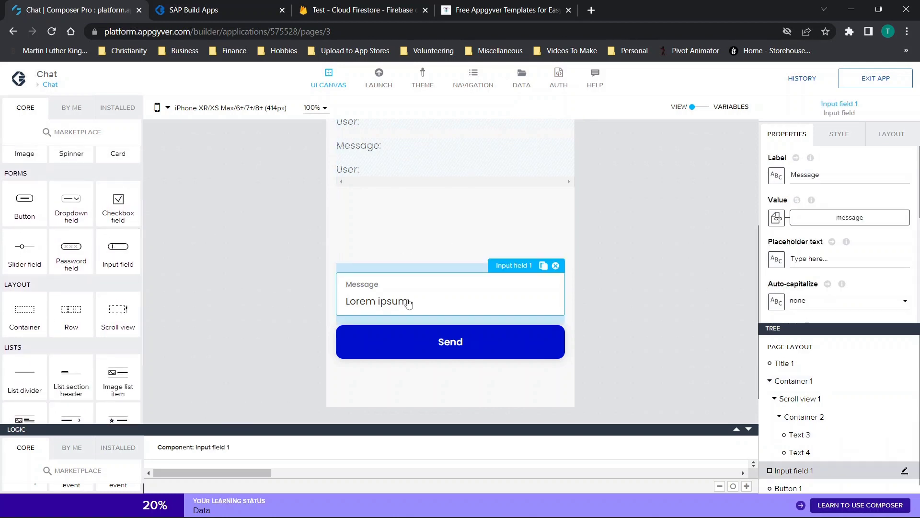
drag(820, 174, 807, 174)
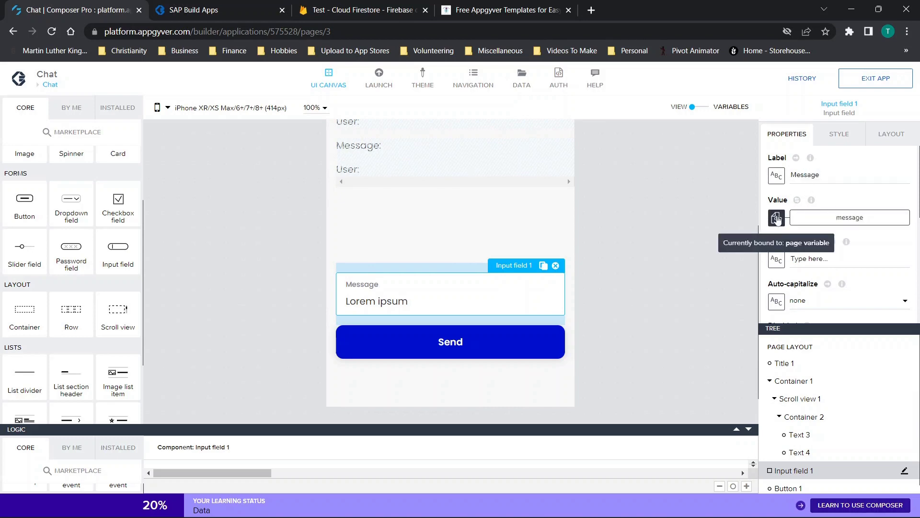
click(777, 217)
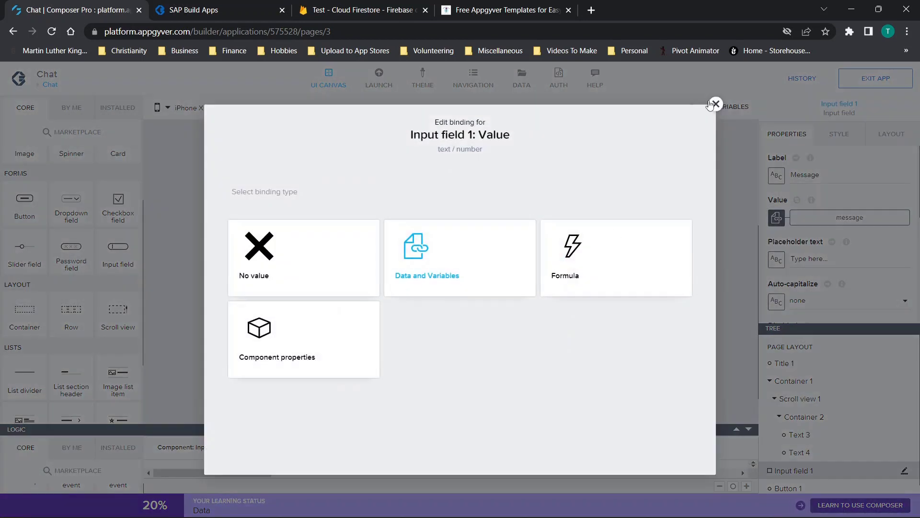
click(460, 286)
click(460, 288)
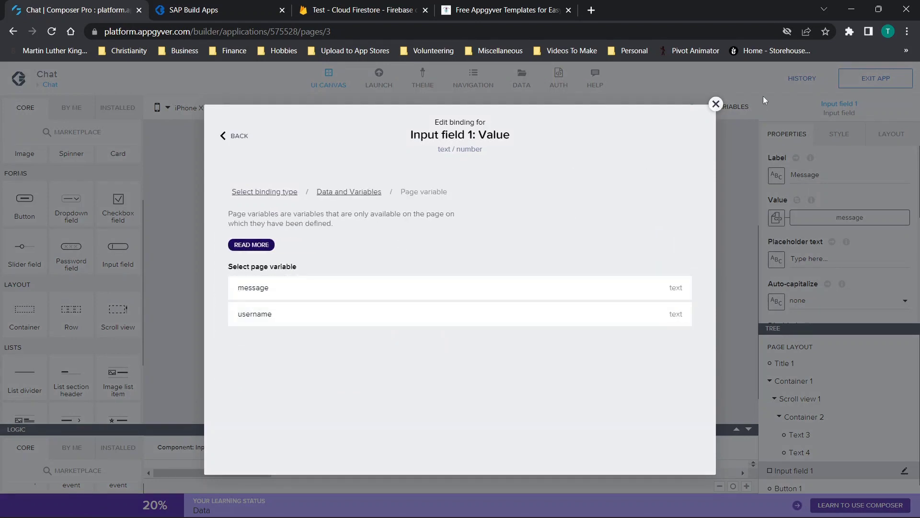
click(716, 104)
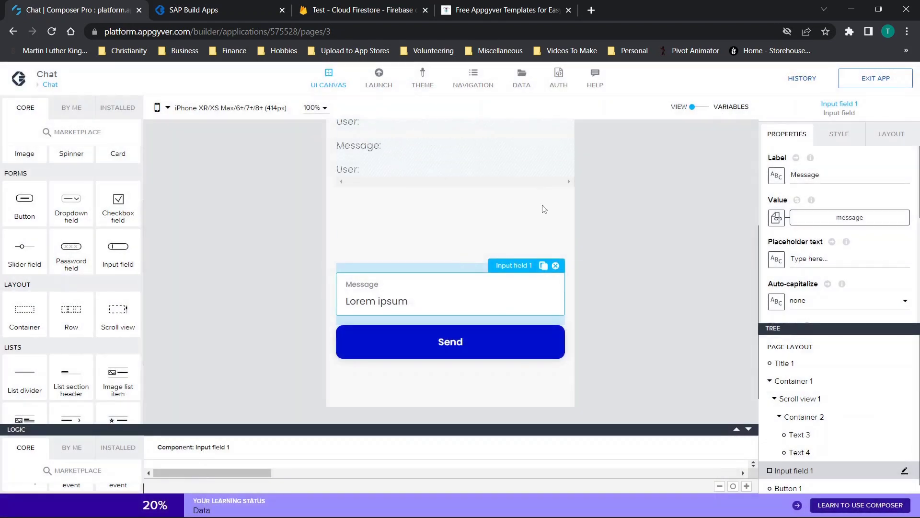
Display the Send button's logic flow in an enlarged logic canvas and select its HTTP request node
click(465, 347)
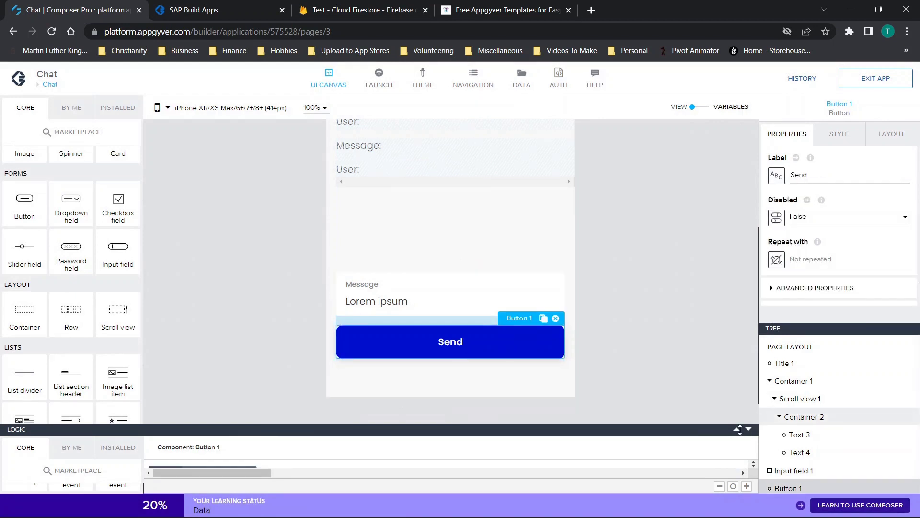
drag(737, 435, 740, 269)
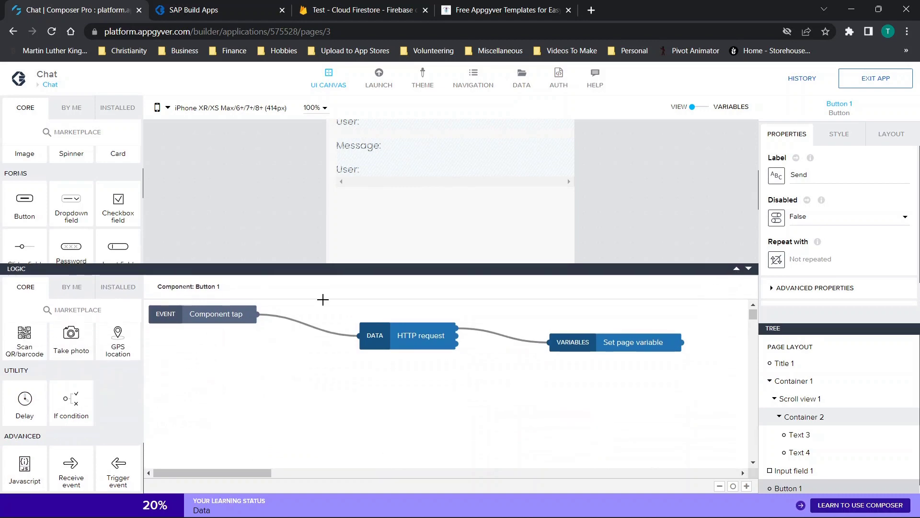
click(420, 341)
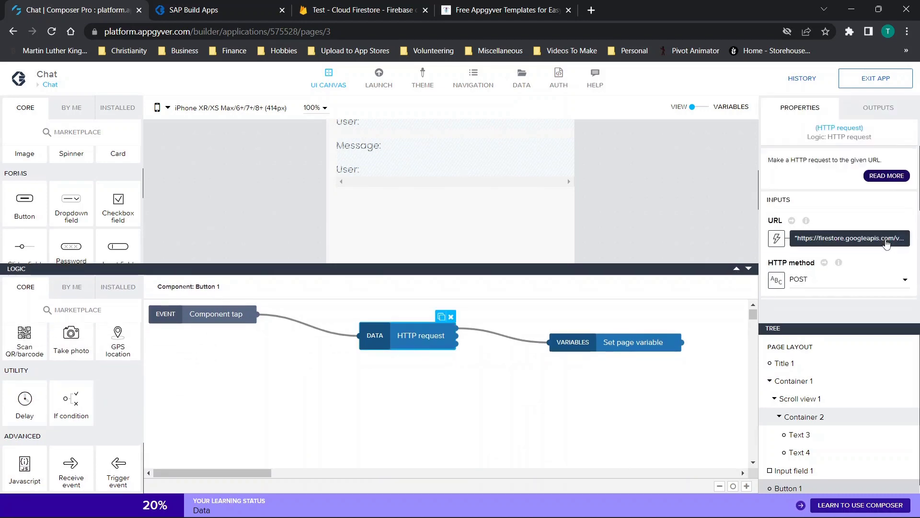
Inspect the HTTP request's URL formula, including the project variable, the chat documents path and params.selectedperson, and close it without saving
click(849, 238)
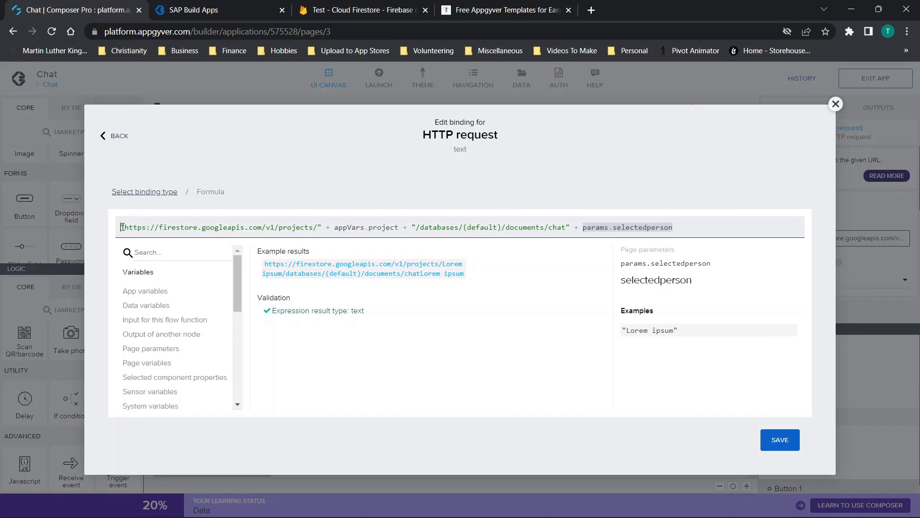
drag(122, 226, 746, 239)
click(291, 225)
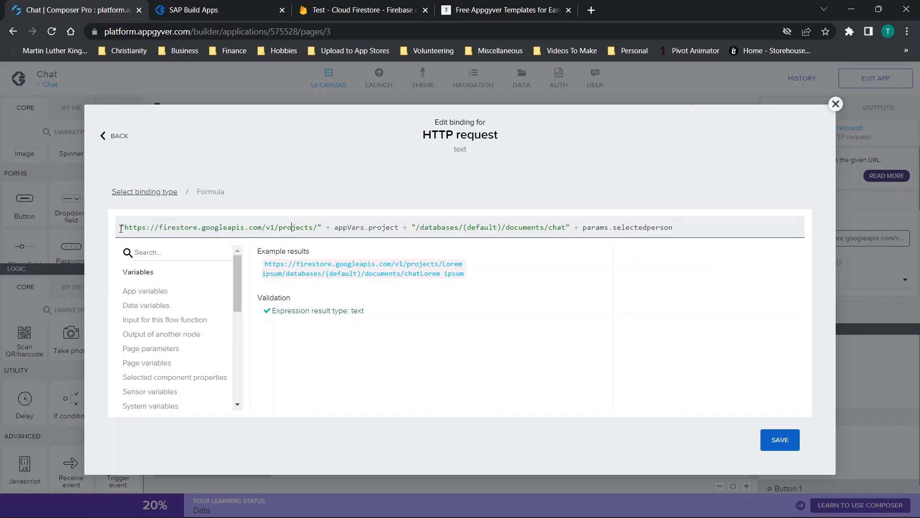
drag(127, 225, 563, 229)
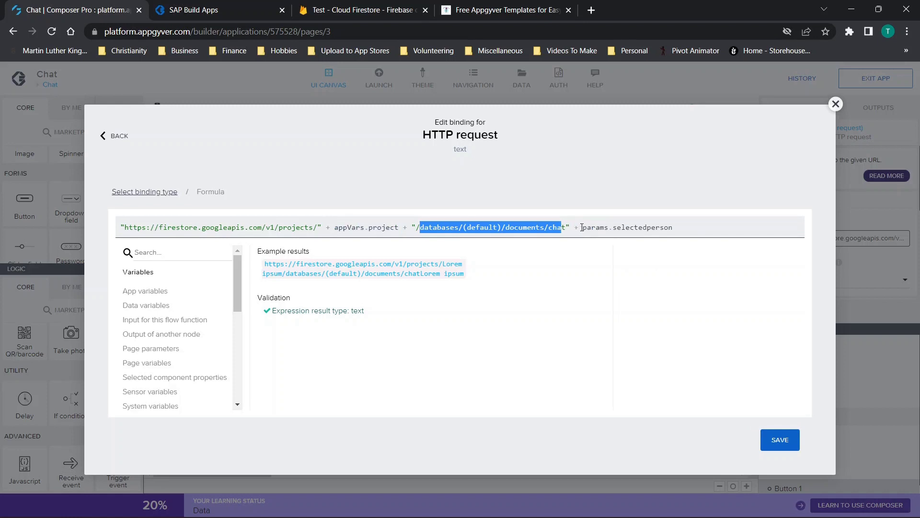
drag(583, 228, 684, 233)
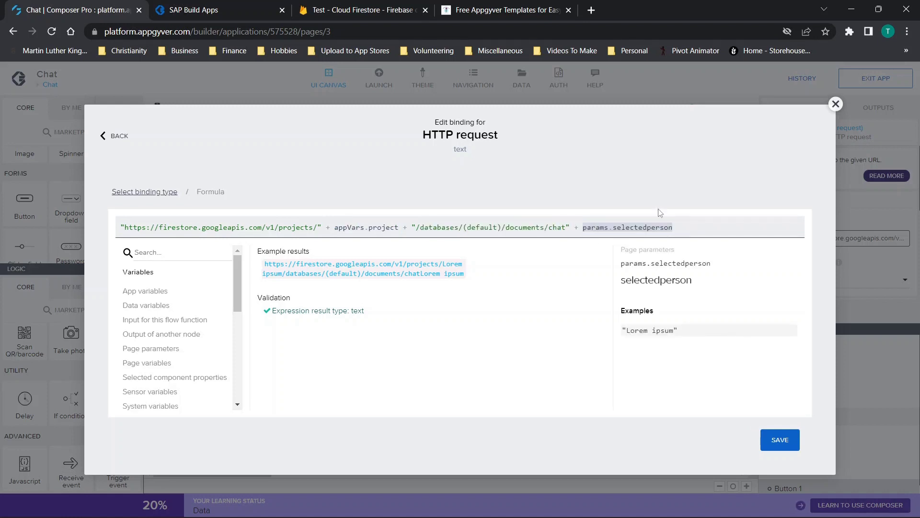
click(698, 232)
text(para)
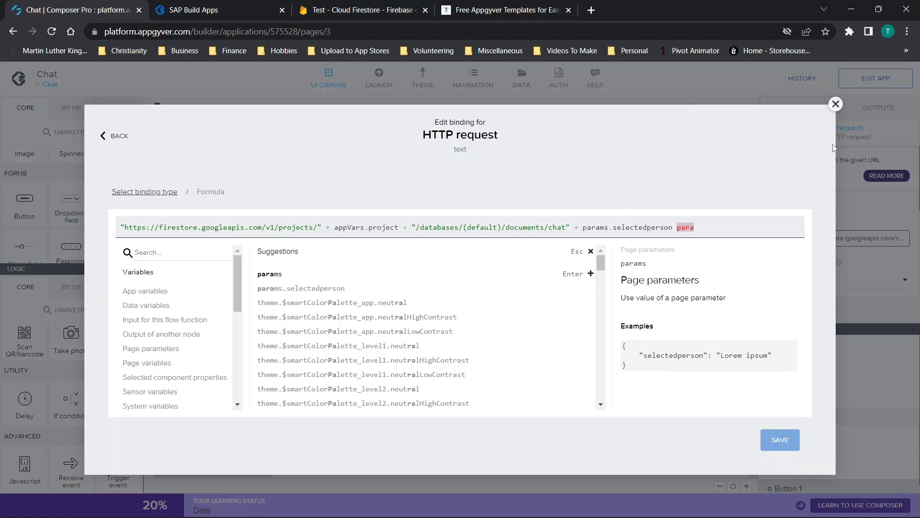
click(835, 104)
Inspect the HTTP request's method and its request body formula with the chat and username fields, without saving changes
scroll(822, 268, down, 2)
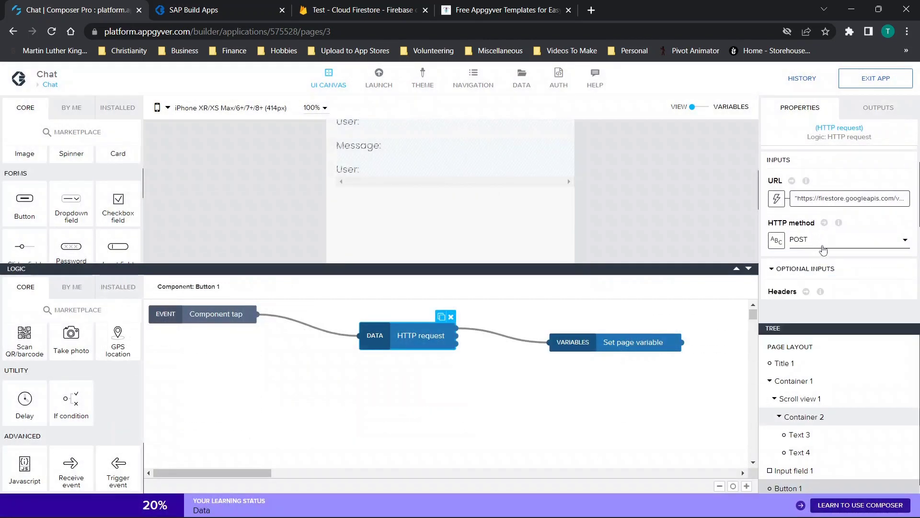
scroll(823, 247, down, 2)
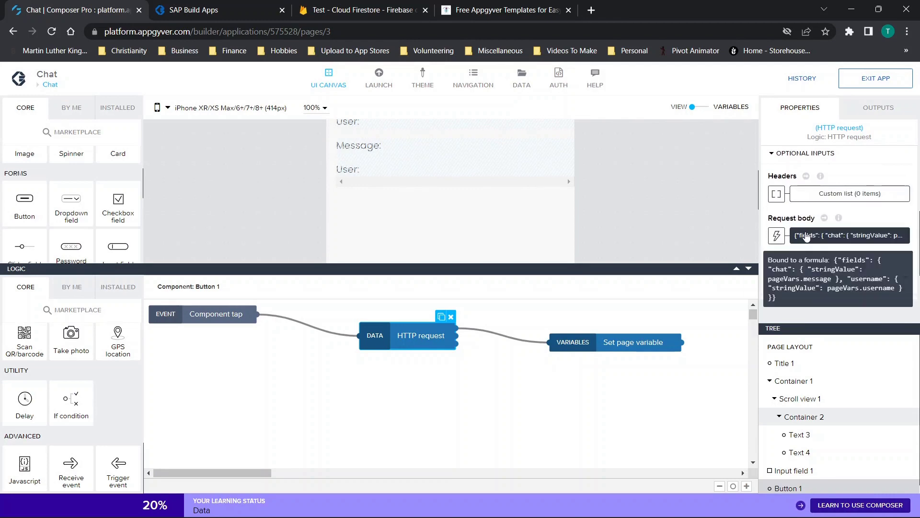
click(806, 237)
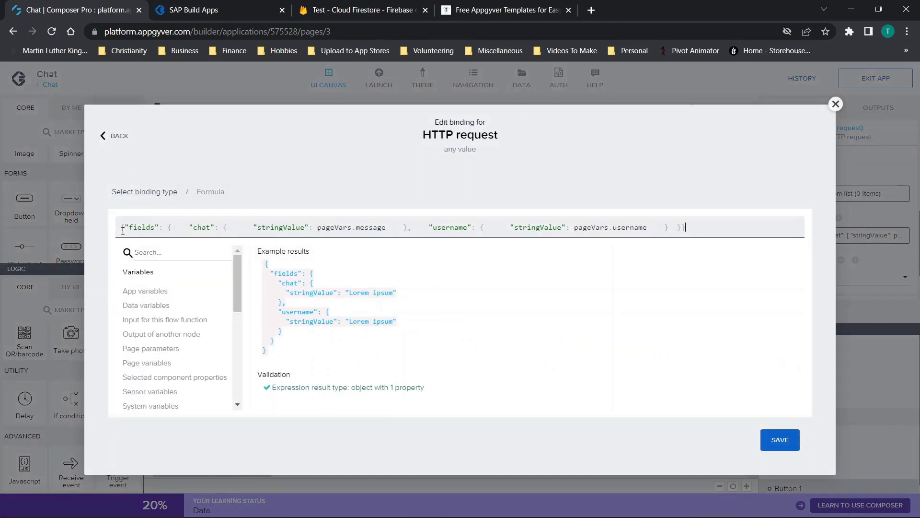
drag(122, 230, 810, 282)
click(672, 229)
drag(195, 228, 292, 231)
drag(364, 230, 380, 230)
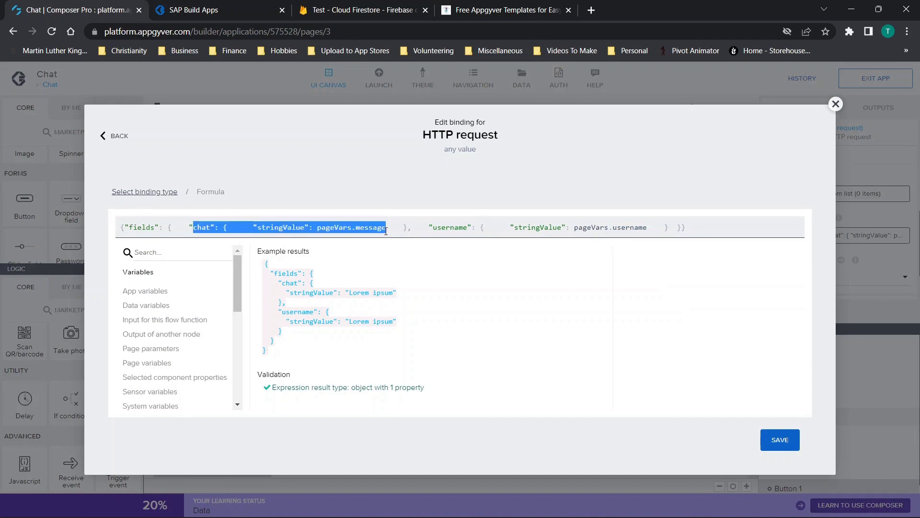
click(353, 228)
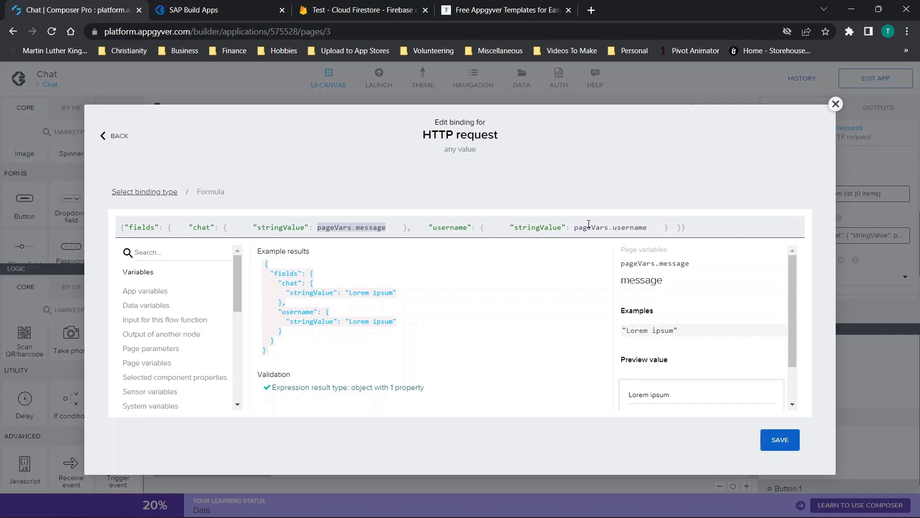
click(835, 104)
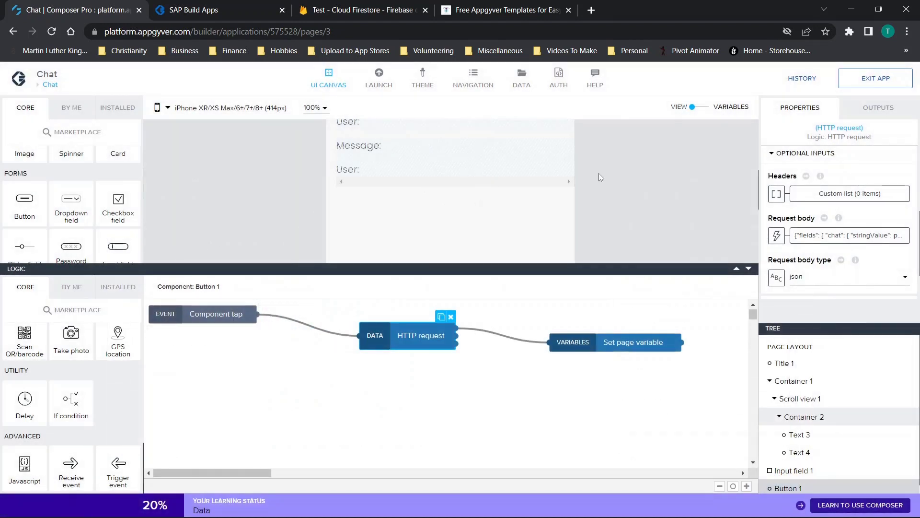
Review the base settings of the Chats data resource and return to the list of data resources
click(524, 77)
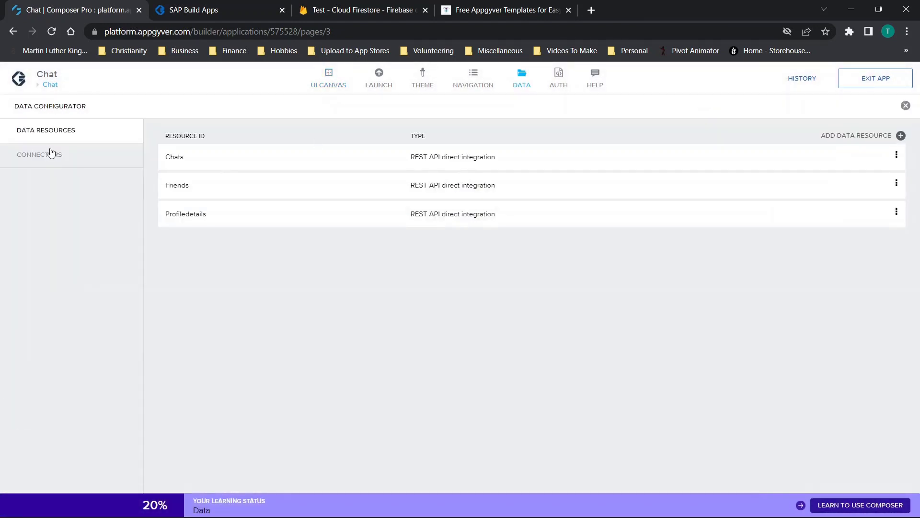
click(220, 164)
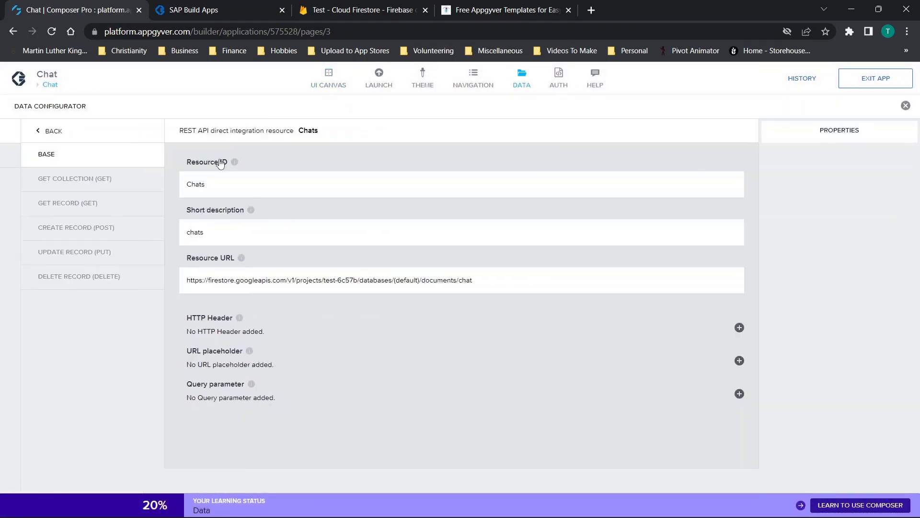
click(38, 137)
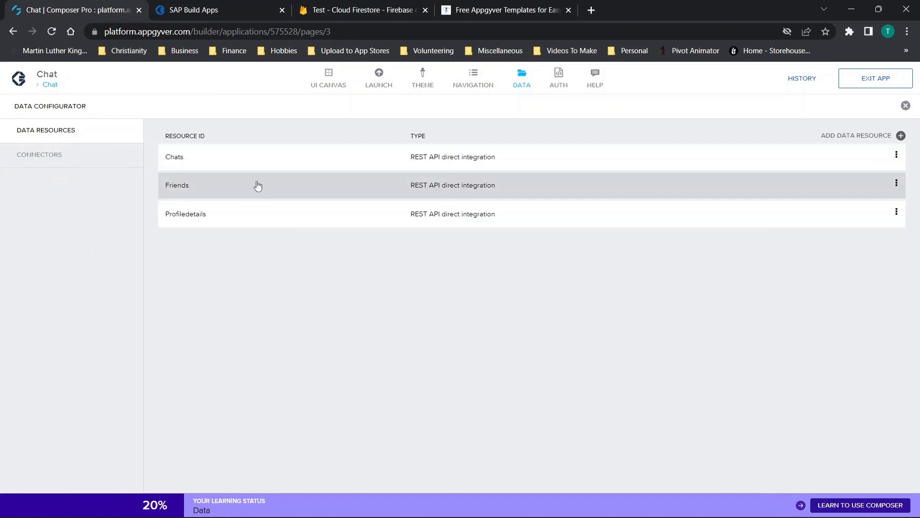
Paste the Profiledetails resource URL before /profiledetails in the GET collection relative path and copy the resulting full address
click(216, 213)
drag(479, 284, 162, 278)
key(ctrl+c)
click(32, 180)
click(351, 213)
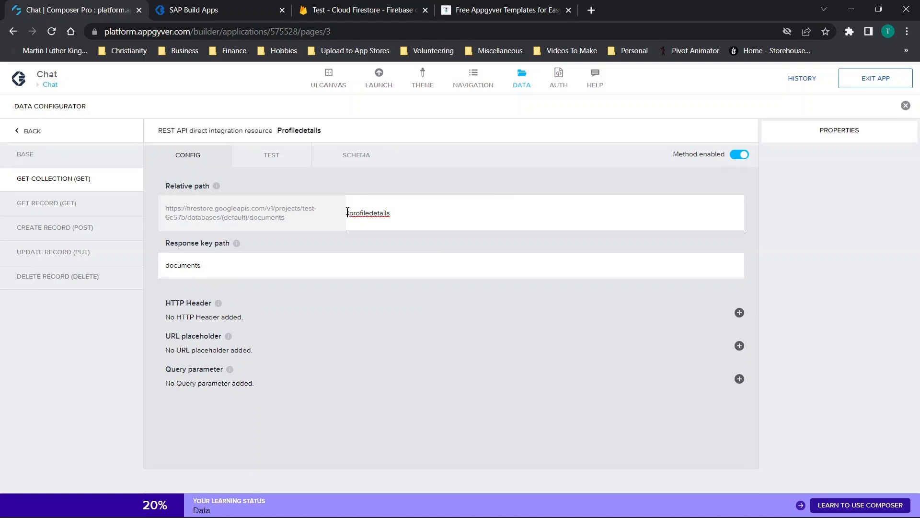
key(ctrl+v)
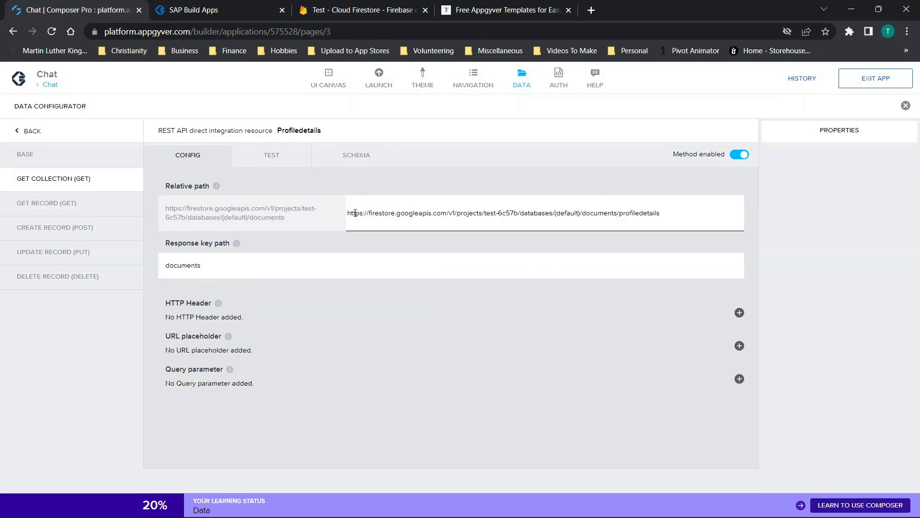
drag(675, 211, 333, 189)
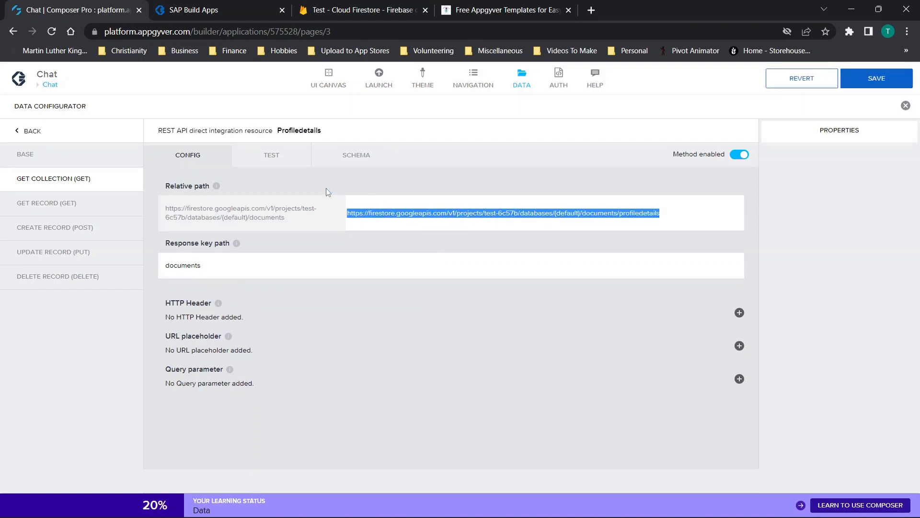
Remove the pasted base URL from the Profiledetails relative path, leaving /profiledetails, and close the data configurator
click(906, 105)
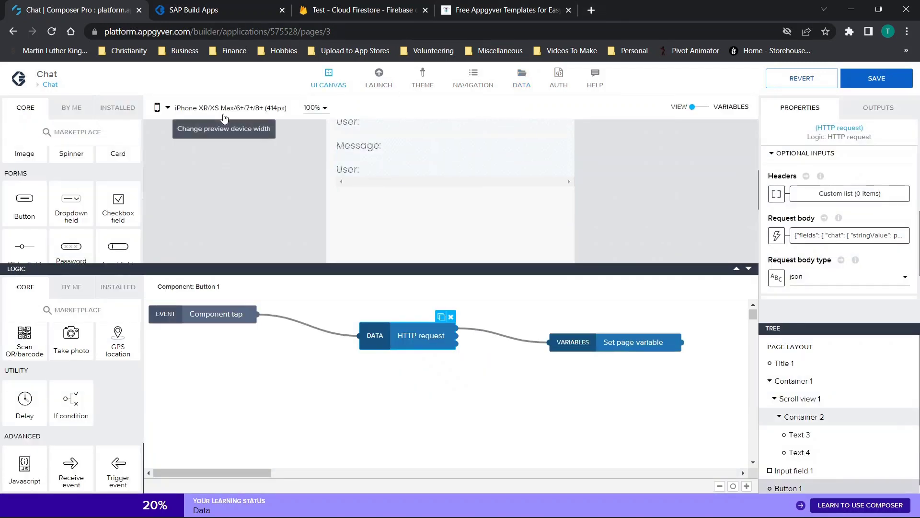
click(528, 82)
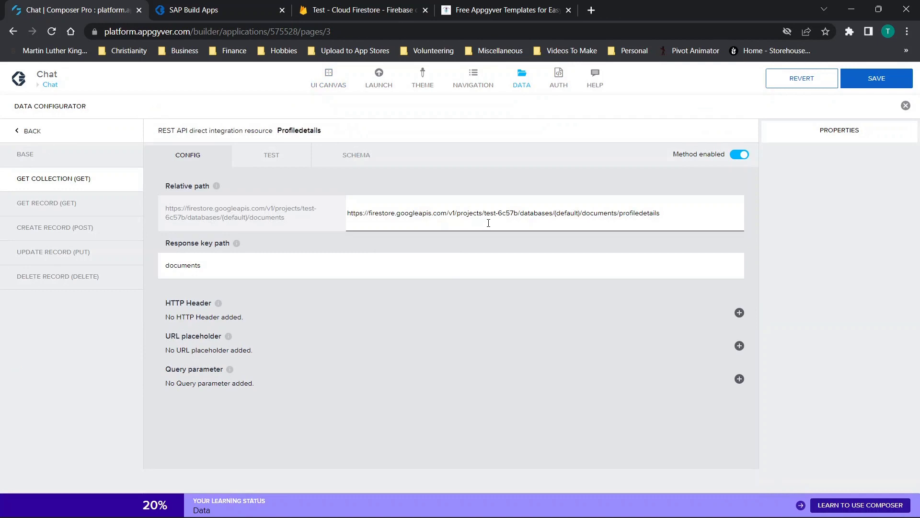
drag(617, 213, 322, 203)
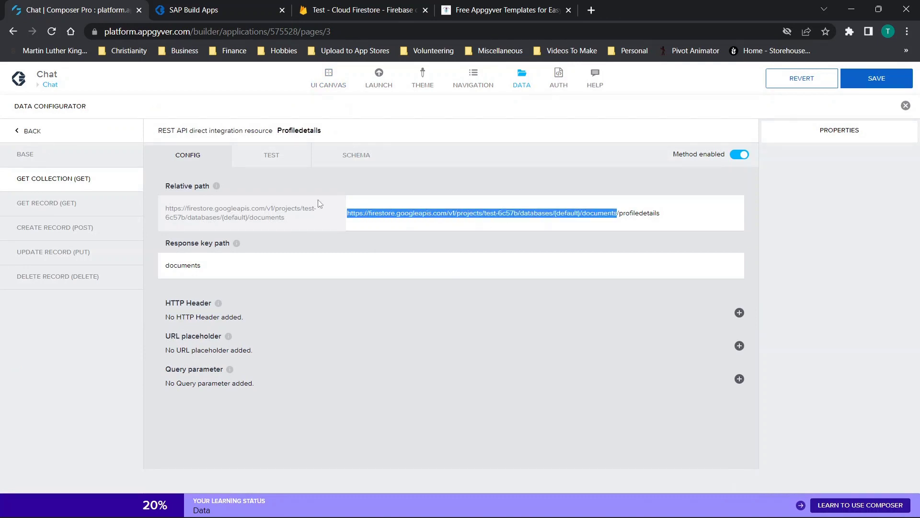
key(ctrl+x)
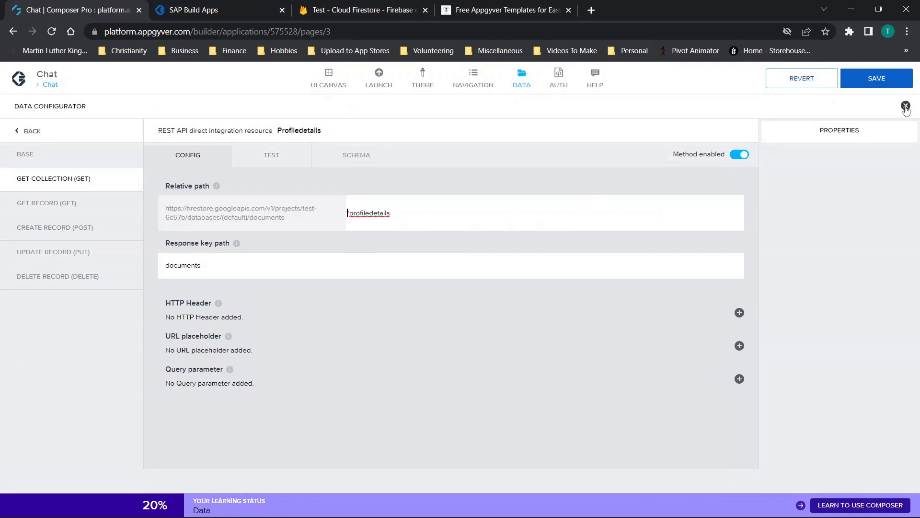
click(906, 106)
Load the Firestore profiledetails address in a new browser tab, examine the fields structure of its JSON, and close the tab
click(592, 10)
key(ctrl+v)
key(Return)
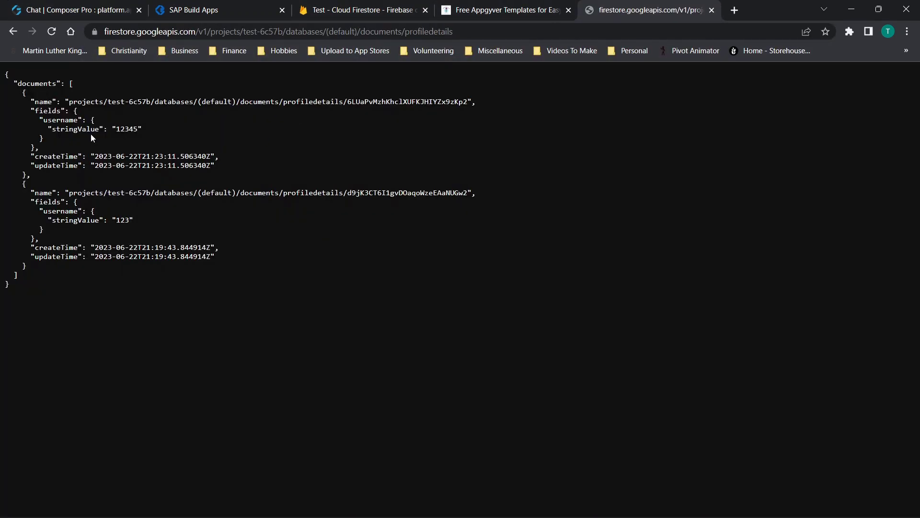
drag(30, 111, 40, 152)
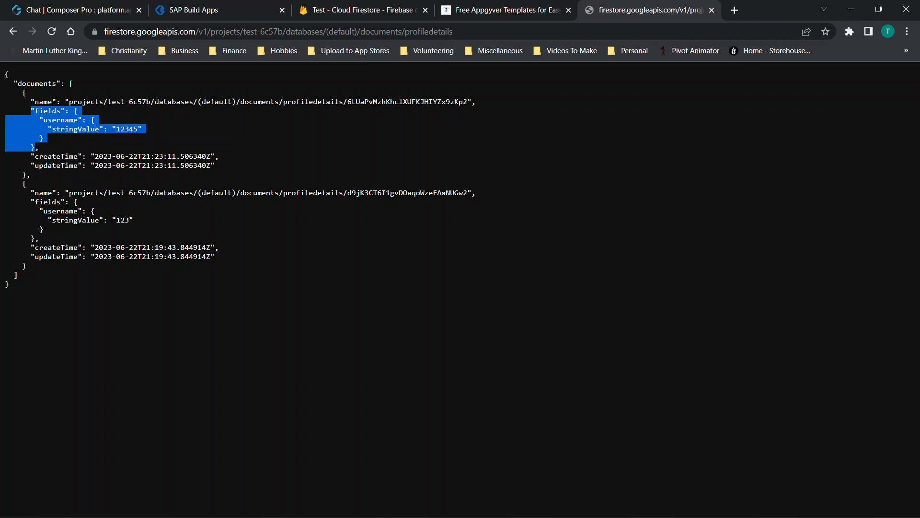
click(712, 10)
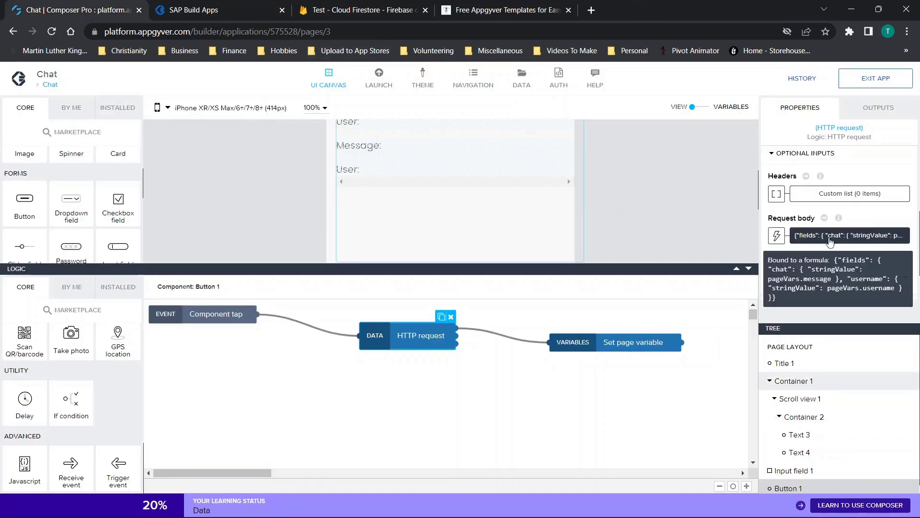
Check the pageVars.message and pageVars.username references in the HTTP request's body formula, closing it without saving
click(848, 235)
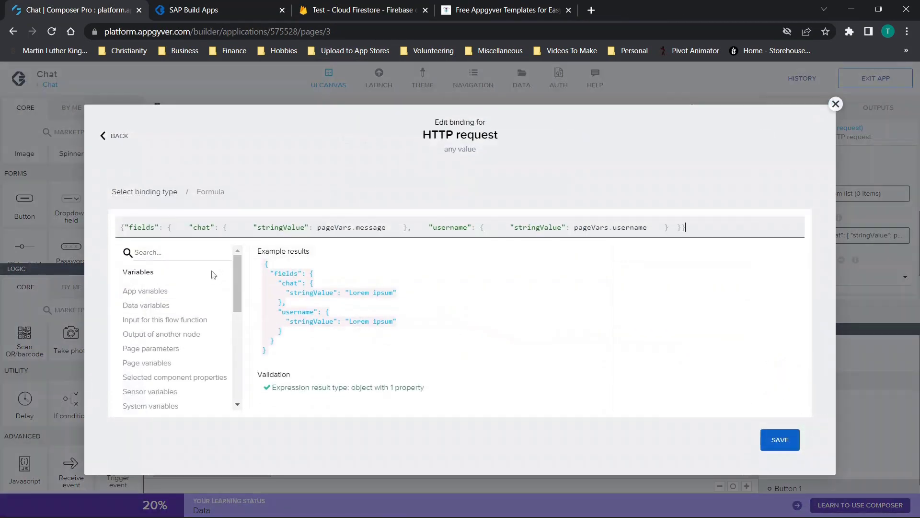
click(835, 103)
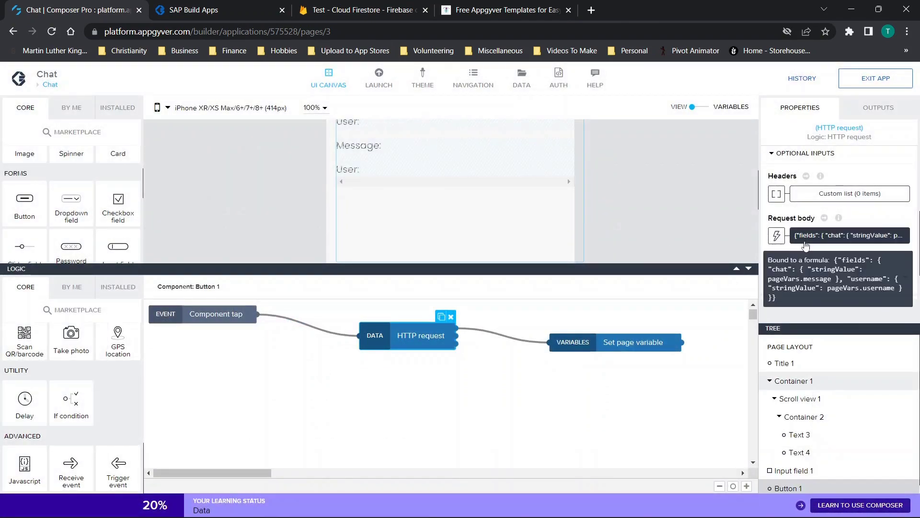
click(849, 234)
click(351, 228)
click(595, 227)
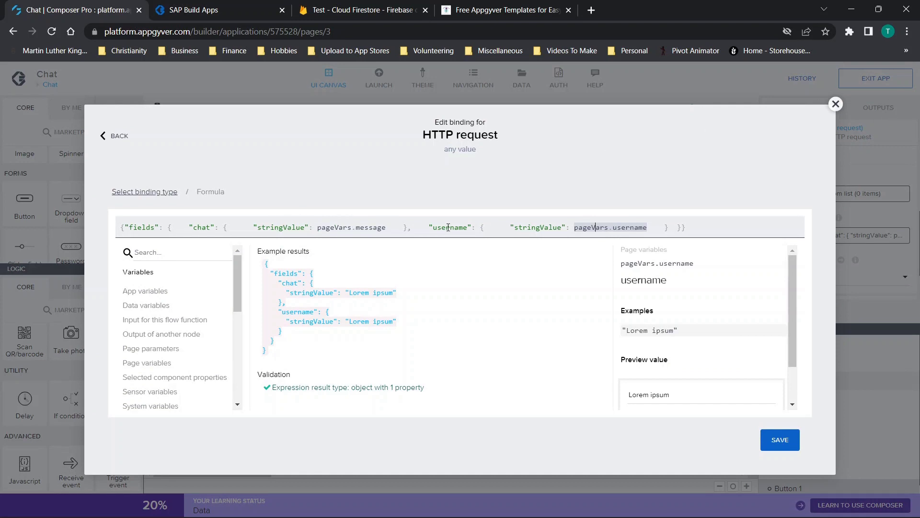
click(836, 103)
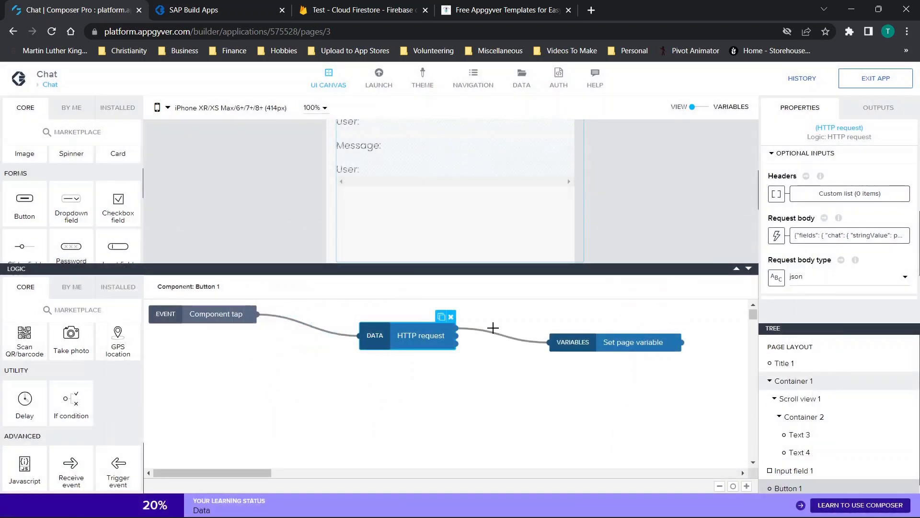
Examine the Set page variable node's variable name and assigned value, and recheck the inputs of the preceding HTTP request
click(621, 342)
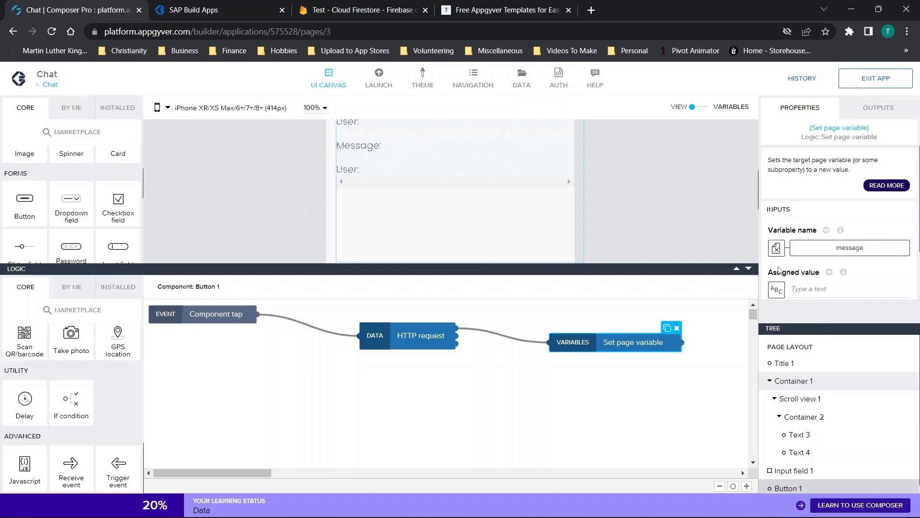
click(408, 326)
scroll(791, 216, down, 2)
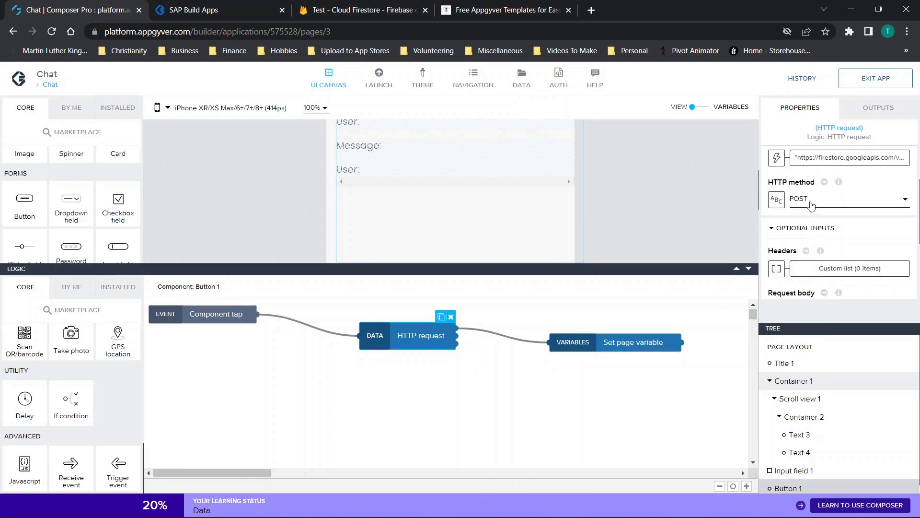
scroll(815, 207, down, 3)
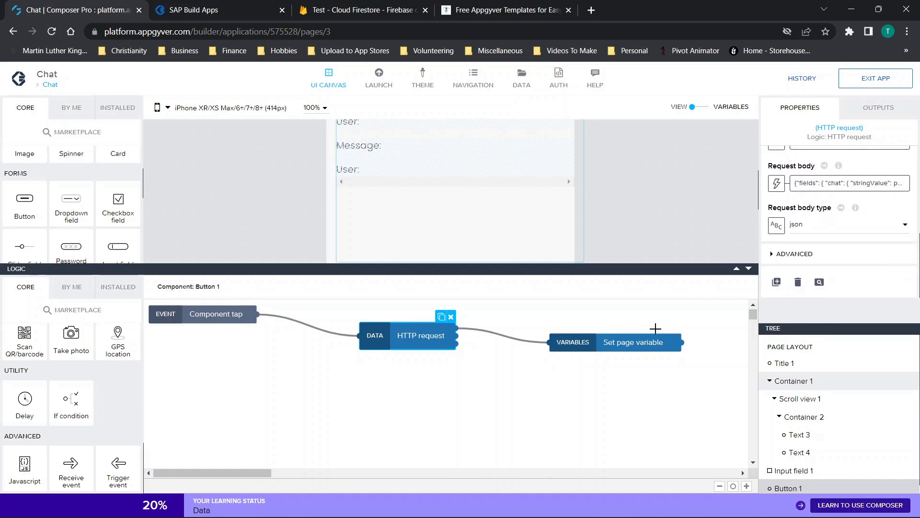
click(608, 347)
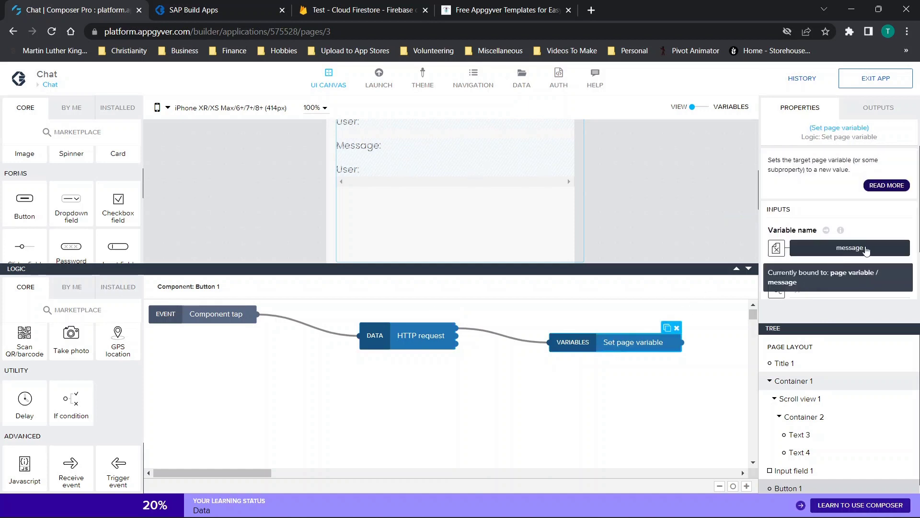
Check the Set page variable node's assigned value and look over the Message input field above the Send button
click(805, 289)
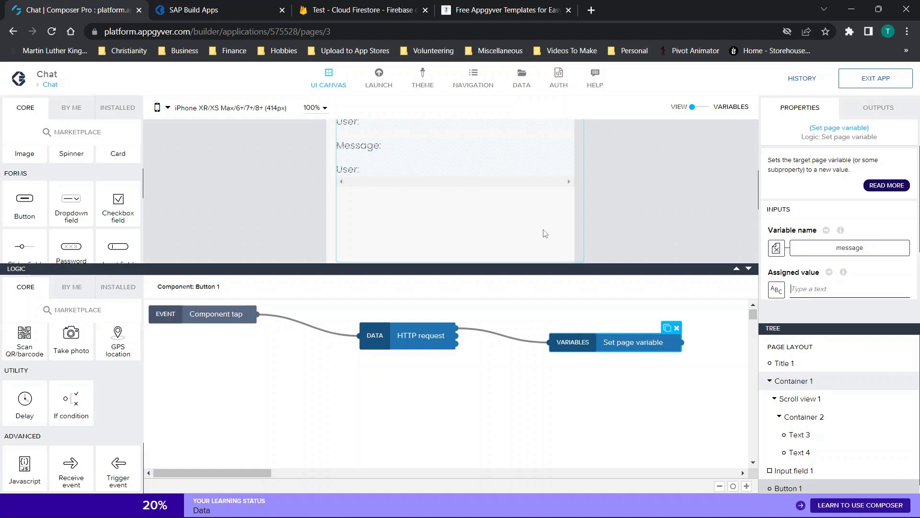
scroll(546, 235, down, 5)
scroll(398, 153, up, 2)
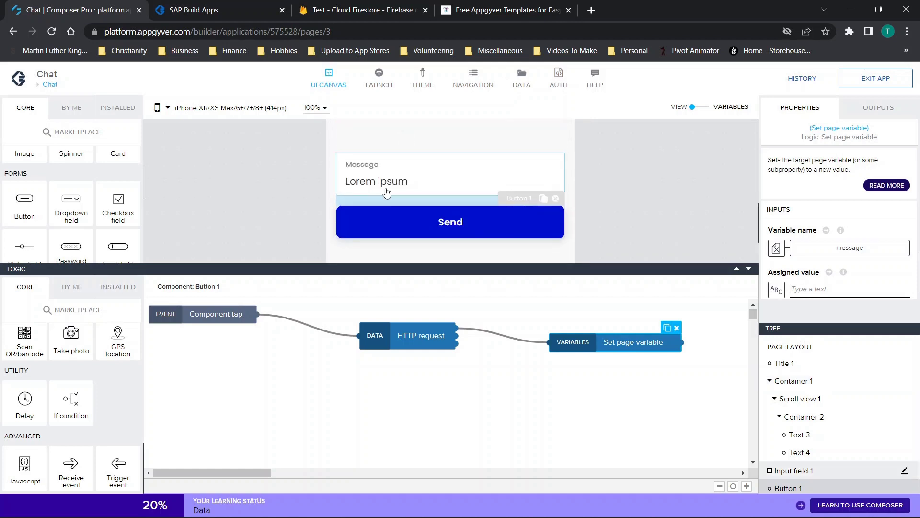
Compare the Chat page's logic with the node chain on the Account page, and return to the Chat page
click(777, 348)
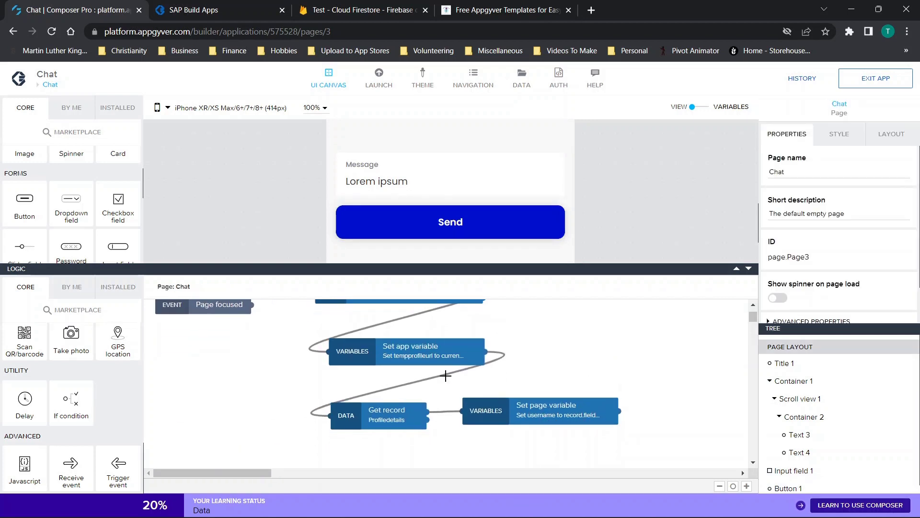
click(48, 84)
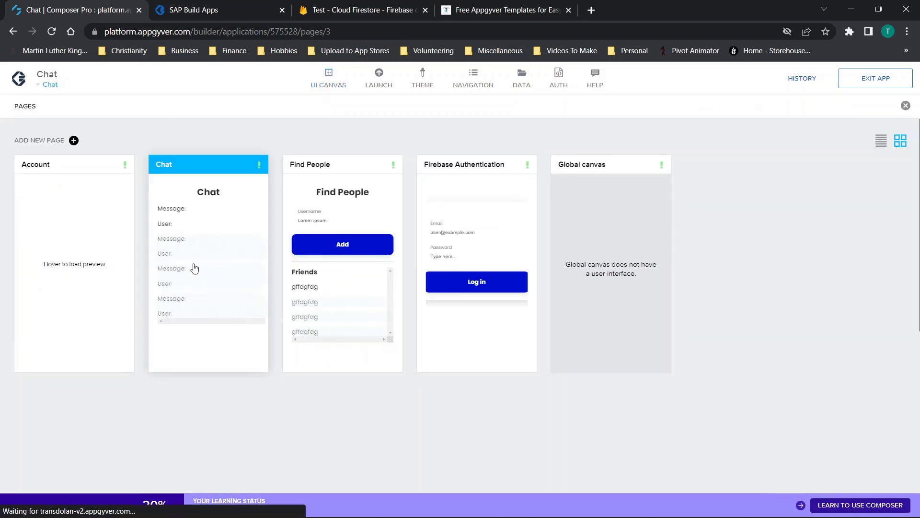
click(49, 268)
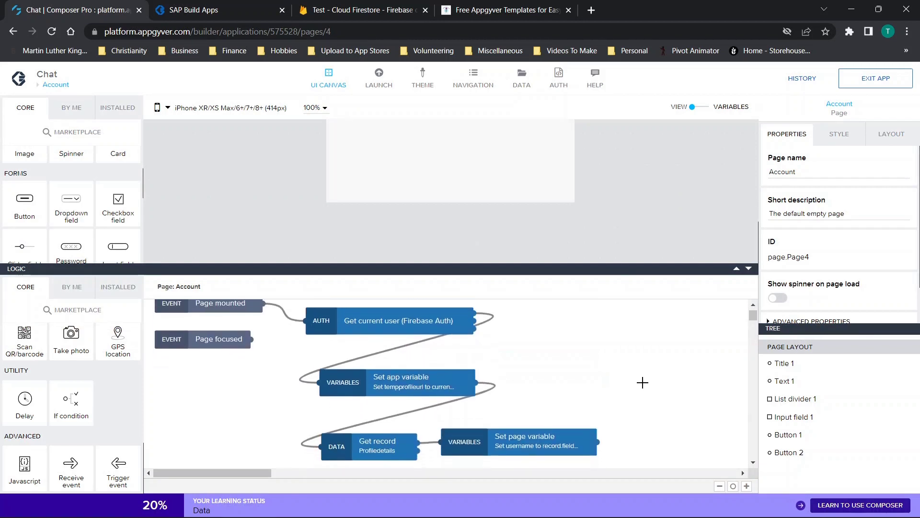
drag(626, 462, 280, 299)
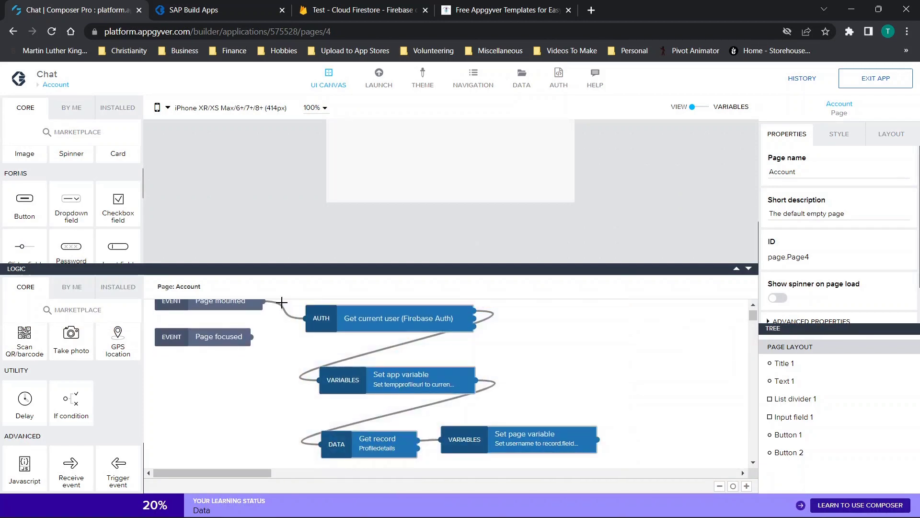
click(53, 89)
click(175, 207)
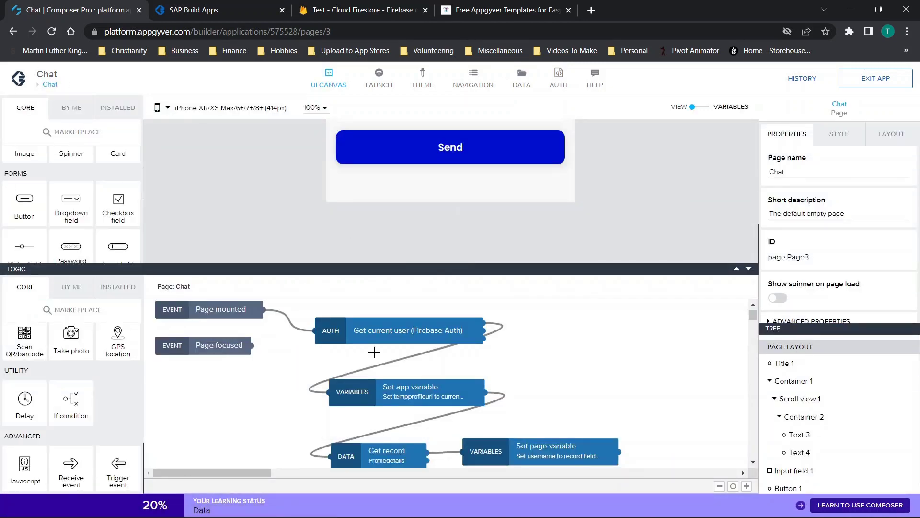
Examine the inputs of the Set app variable, Get record and Set page variable nodes in the Chat page's logic
scroll(407, 374, down, 1)
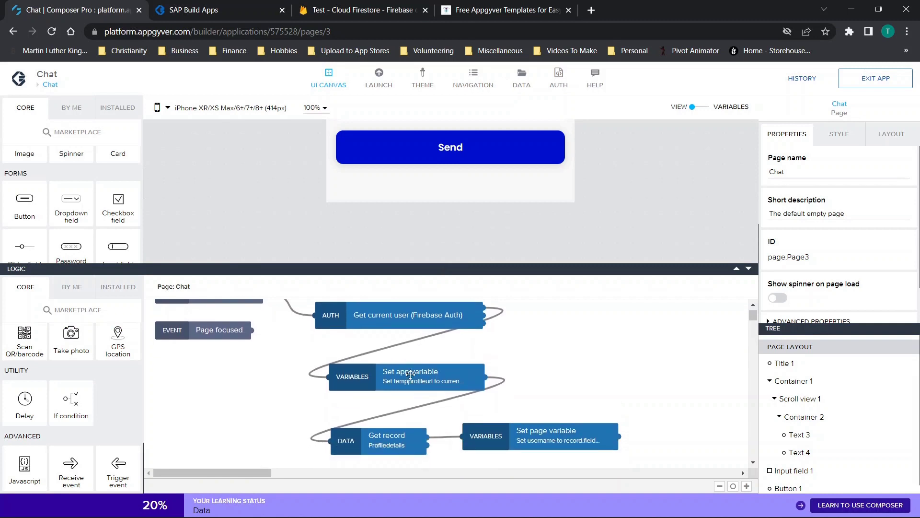
click(401, 375)
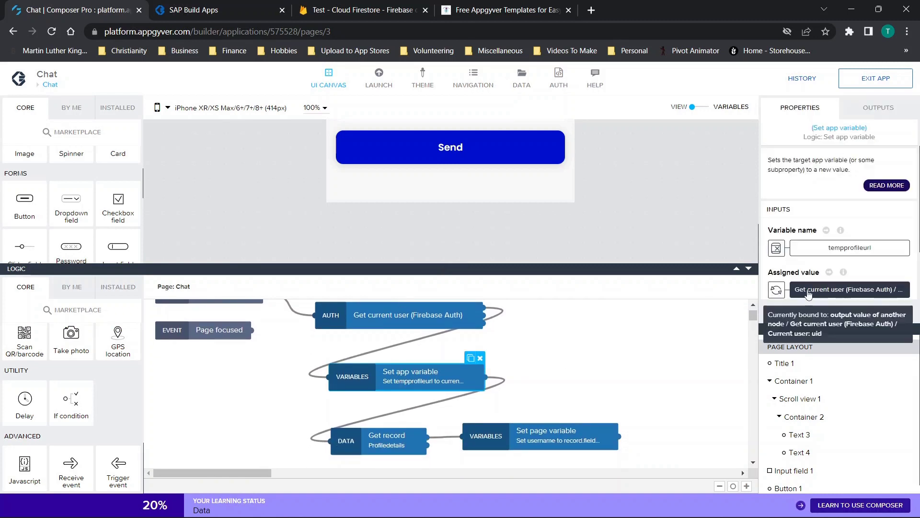
click(374, 444)
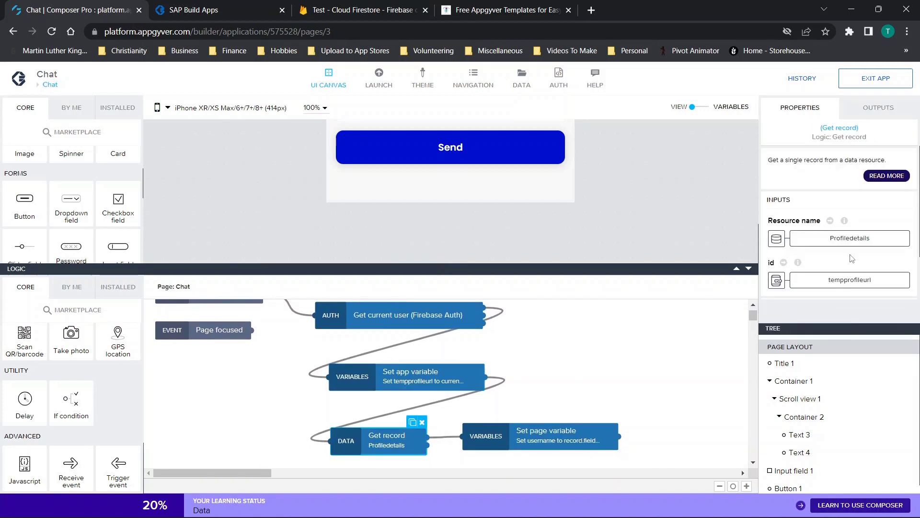
click(522, 436)
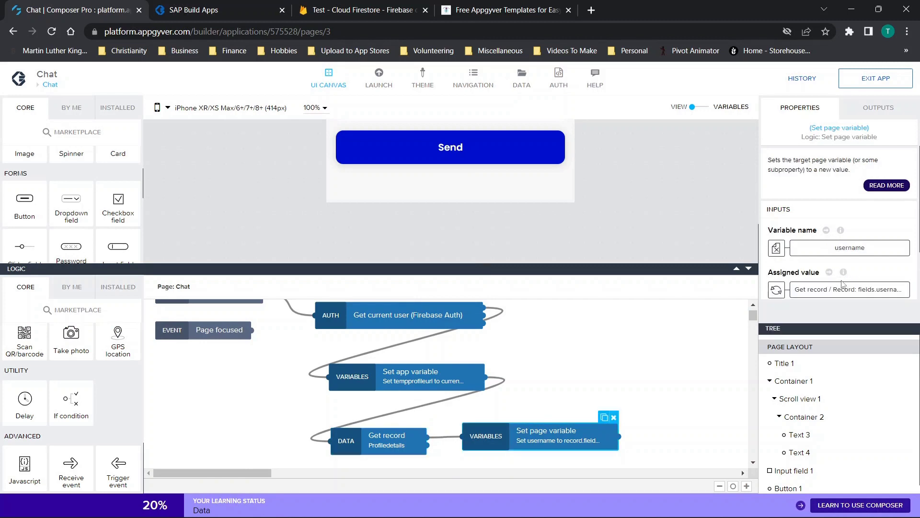
Examine the URL formula of the Send button's HTTP request, including params.selectedperson, and close it without saving
click(749, 269)
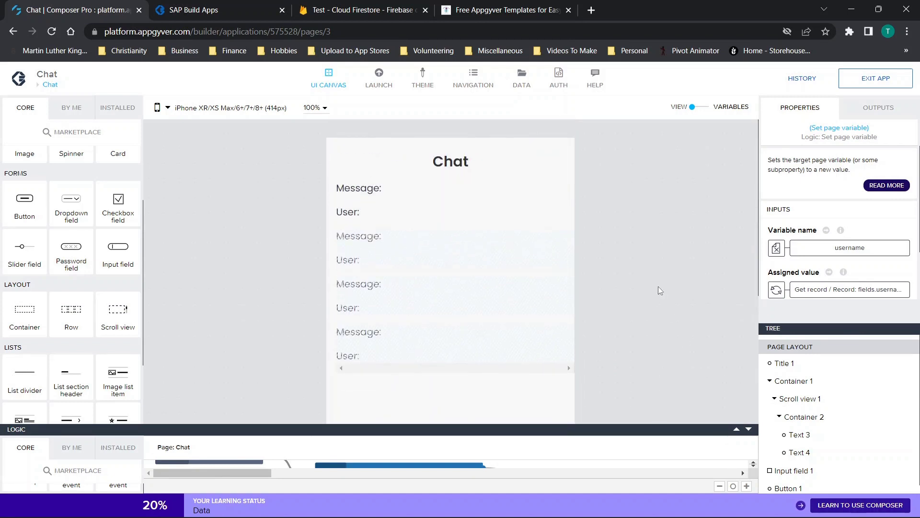
scroll(654, 286, down, 3)
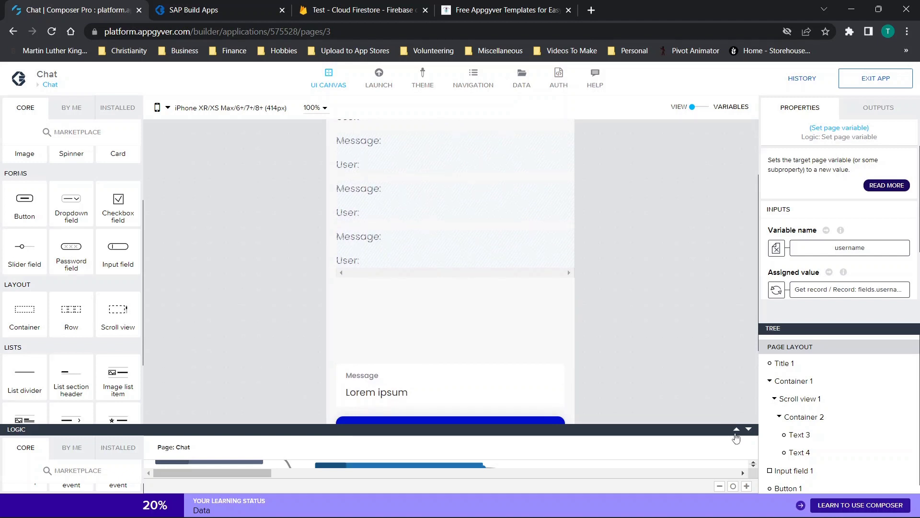
click(736, 429)
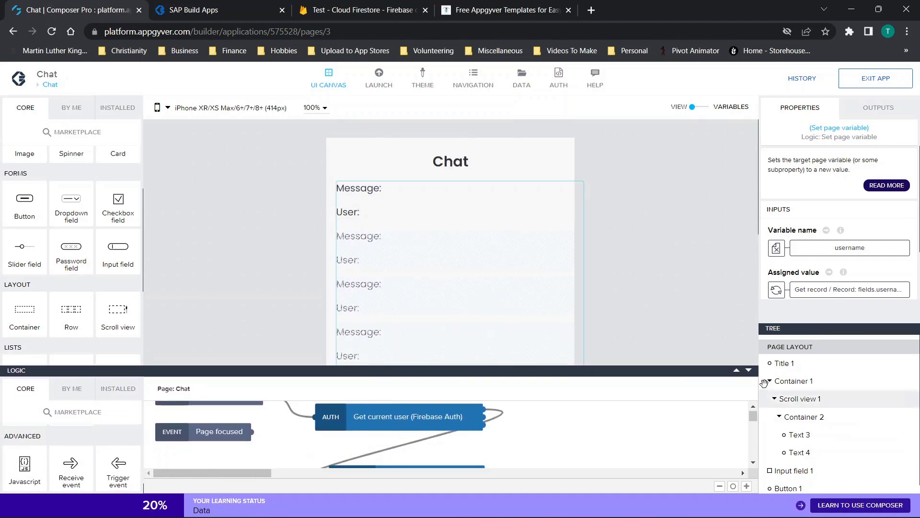
scroll(673, 309, down, 3)
click(451, 252)
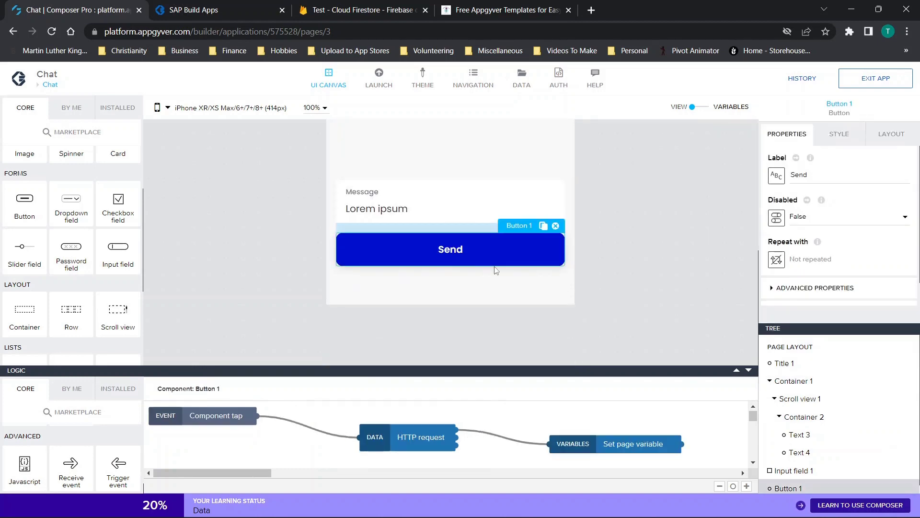
click(403, 439)
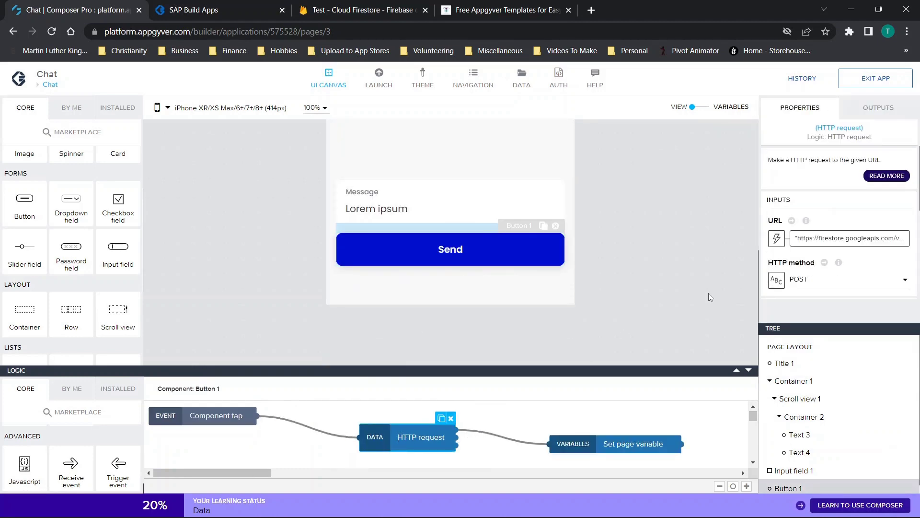
click(832, 240)
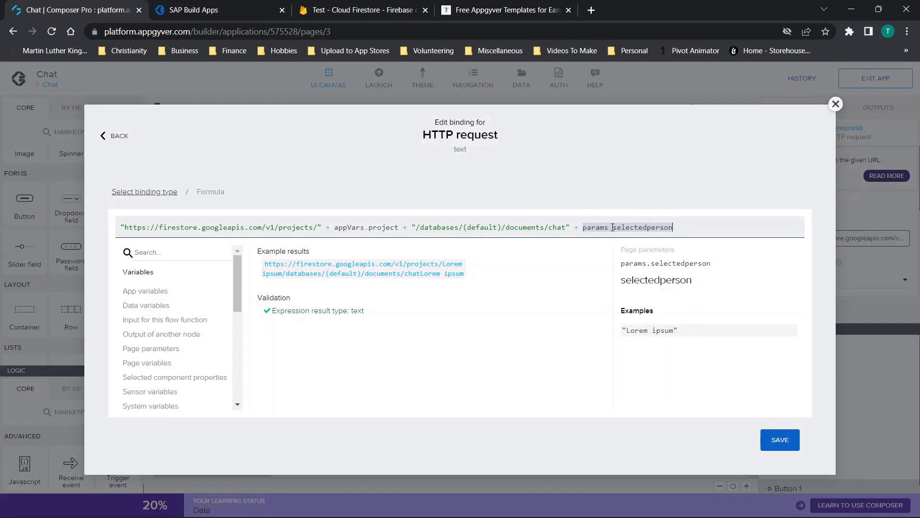
click(836, 104)
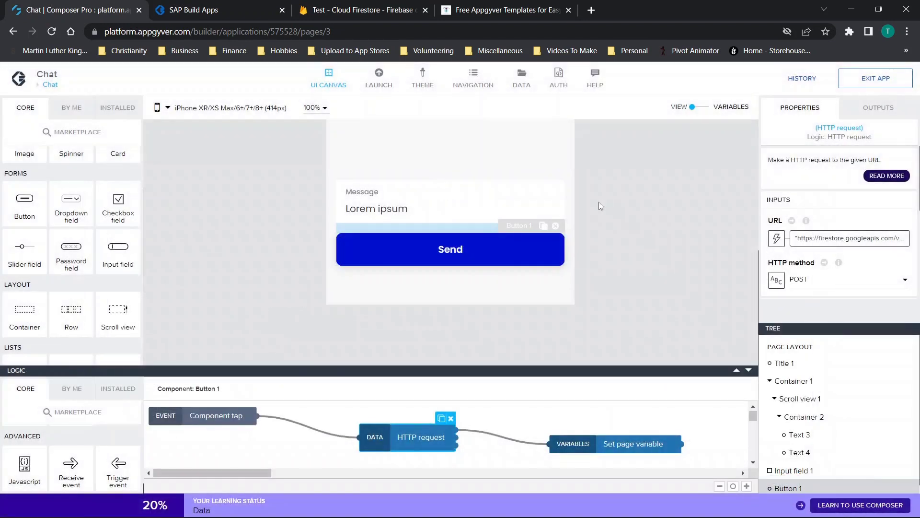
Open the Find People page and show its page-level logic in an enlarged logic area
click(49, 85)
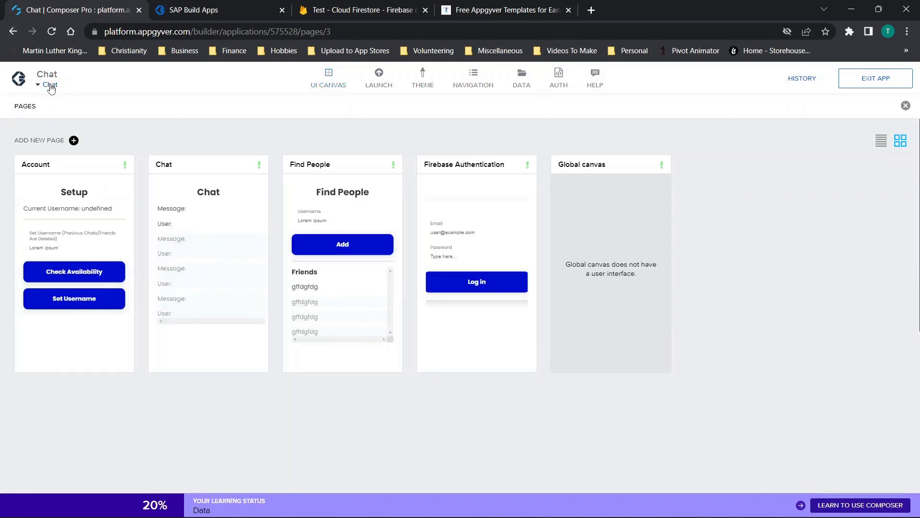
click(332, 219)
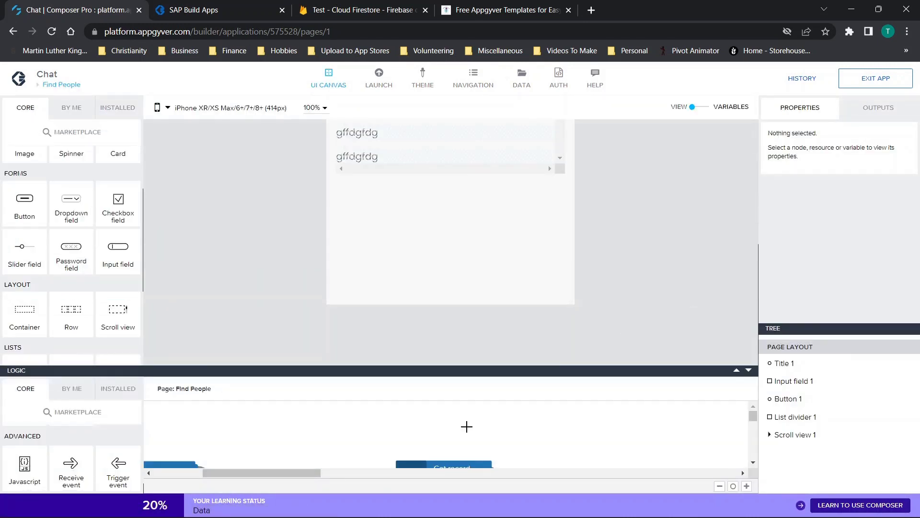
scroll(467, 426, down, 2)
scroll(467, 426, left, 3)
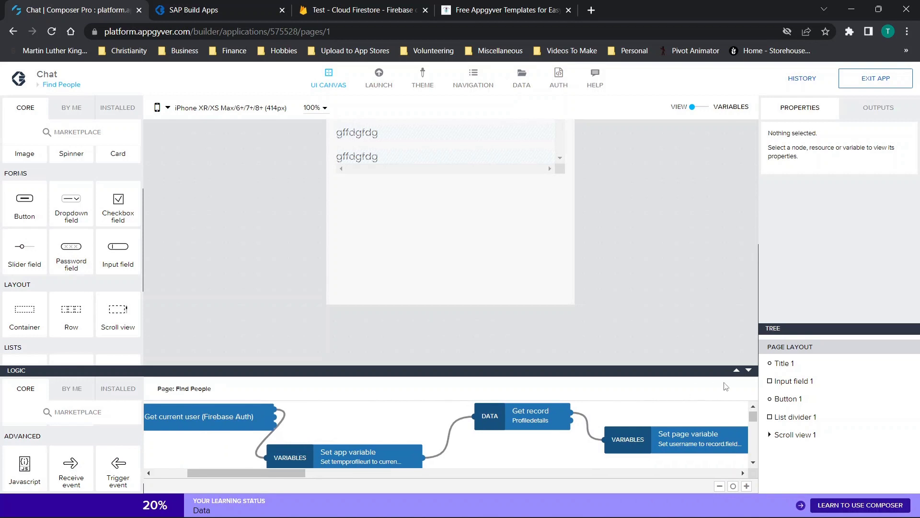
click(737, 370)
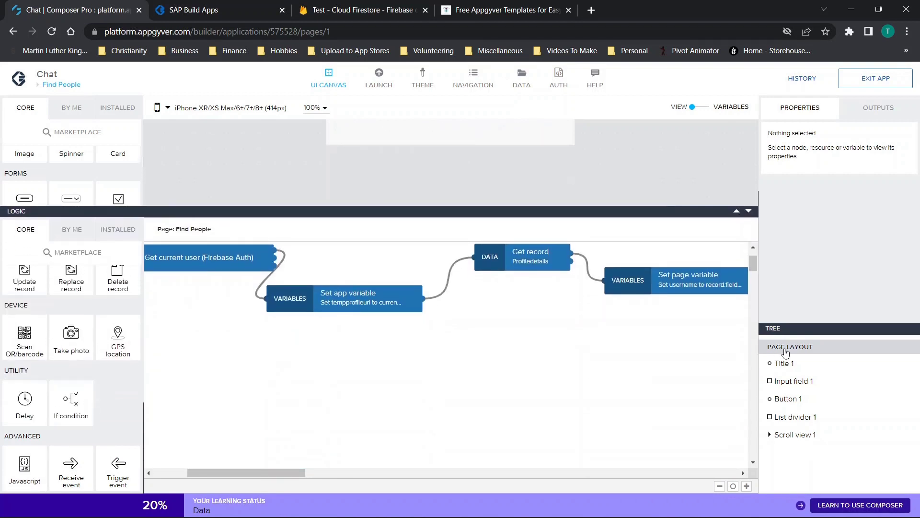
click(784, 353)
Examine the Get current user, Set app variable, Get record and Set page variable nodes in the Find People page's logic
scroll(427, 350, up, 2)
scroll(427, 349, left, 6)
scroll(429, 347, right, 6)
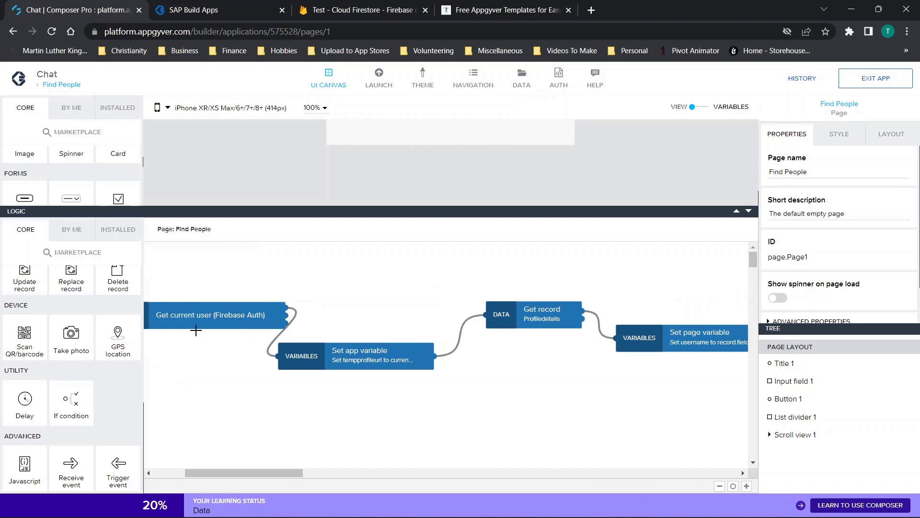
scroll(357, 365, right, 4)
scroll(357, 365, left, 8)
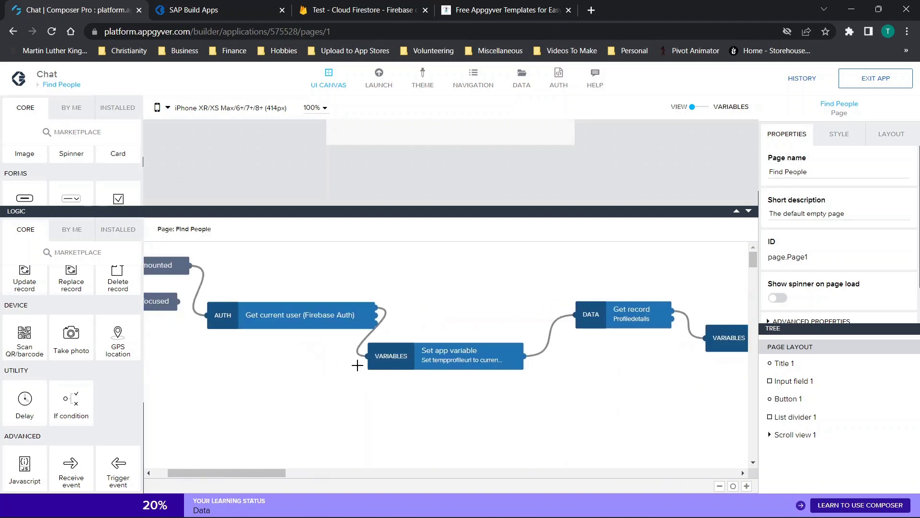
click(289, 318)
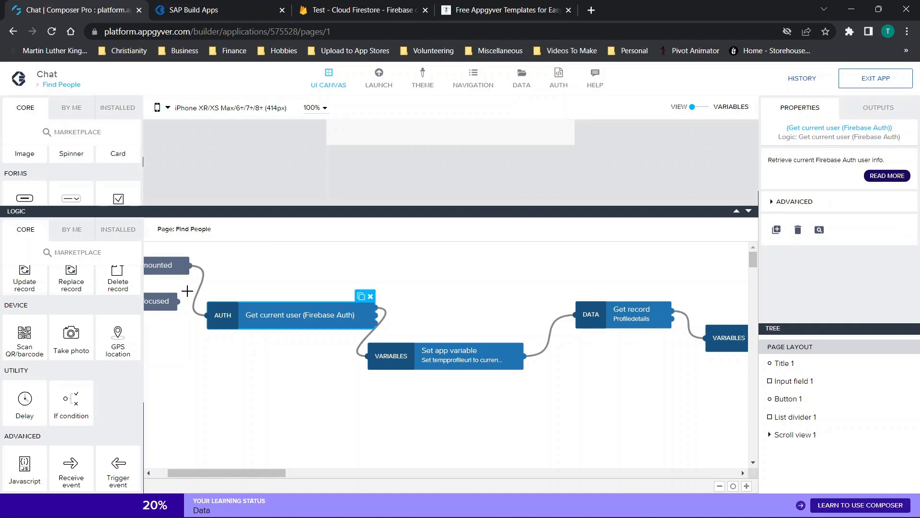
click(465, 360)
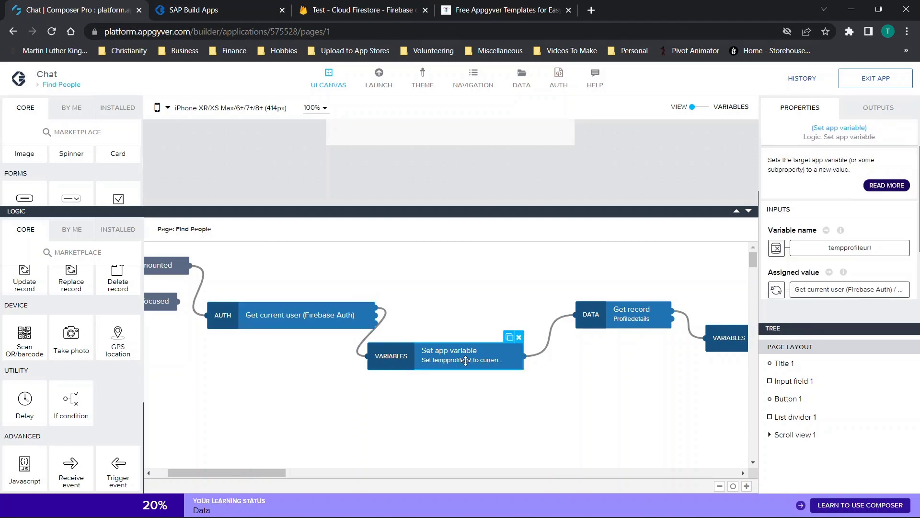
scroll(465, 360, right, 7)
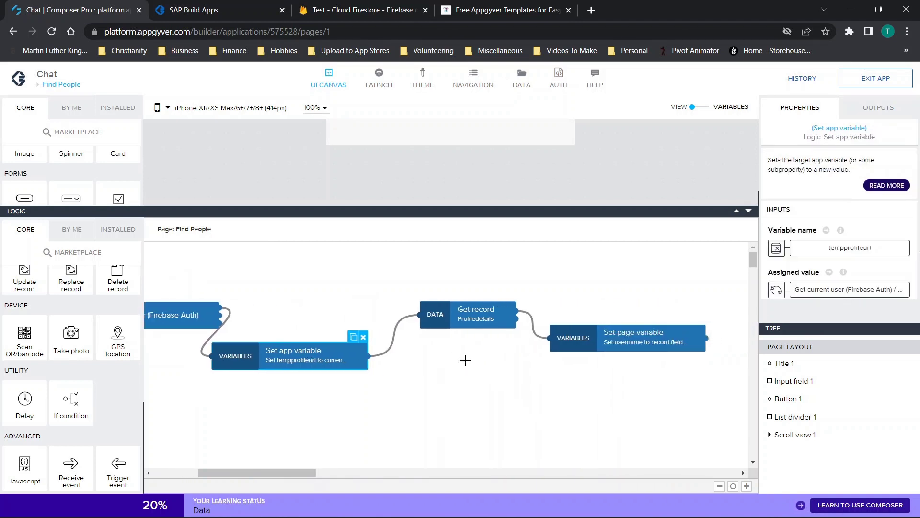
click(490, 315)
click(674, 339)
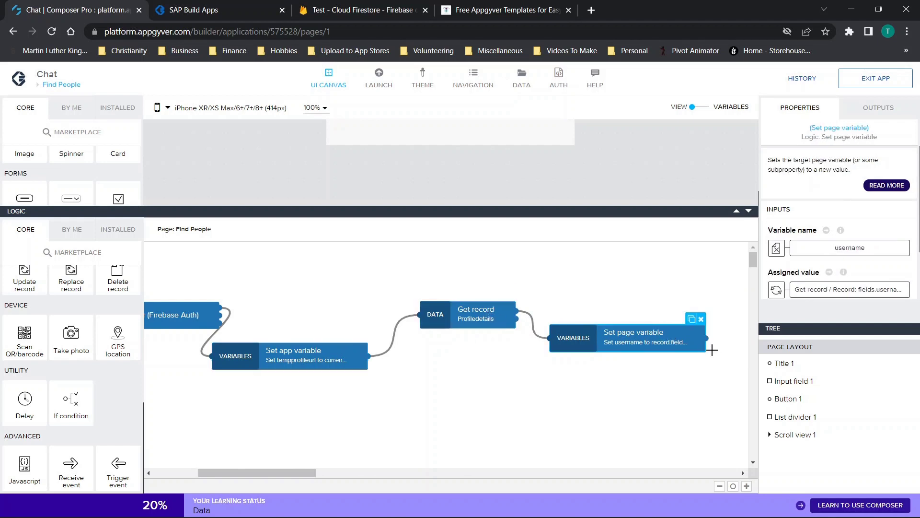
Enlarge the Find People layout view and inspect its title, Username input field, Add button and list divider
click(749, 212)
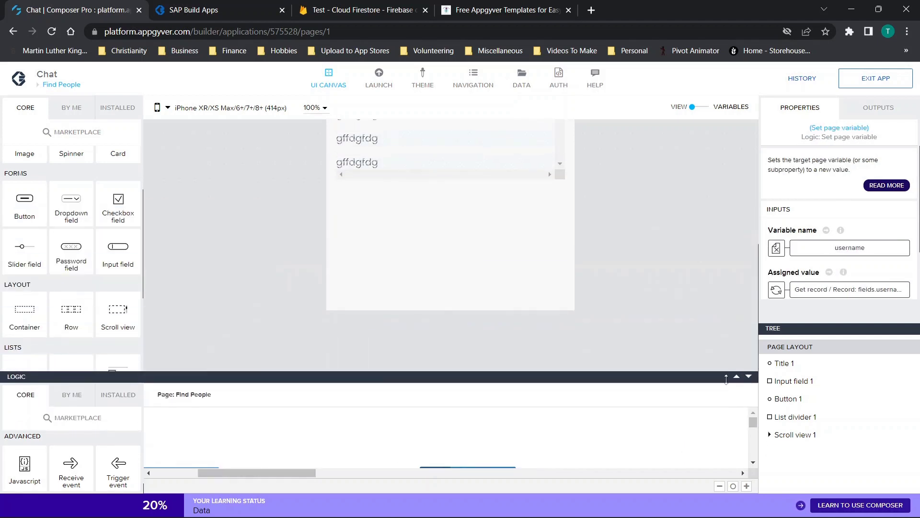
scroll(596, 326, up, 5)
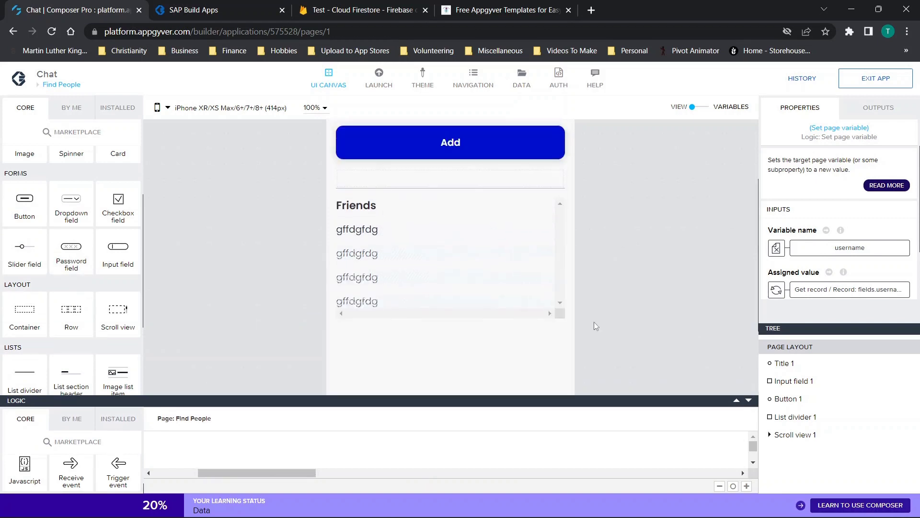
scroll(50, 197, up, 2)
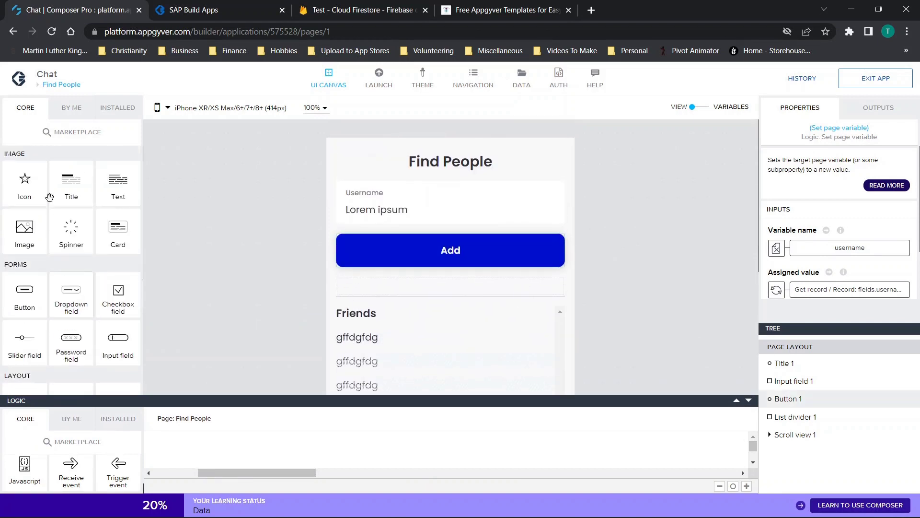
click(416, 163)
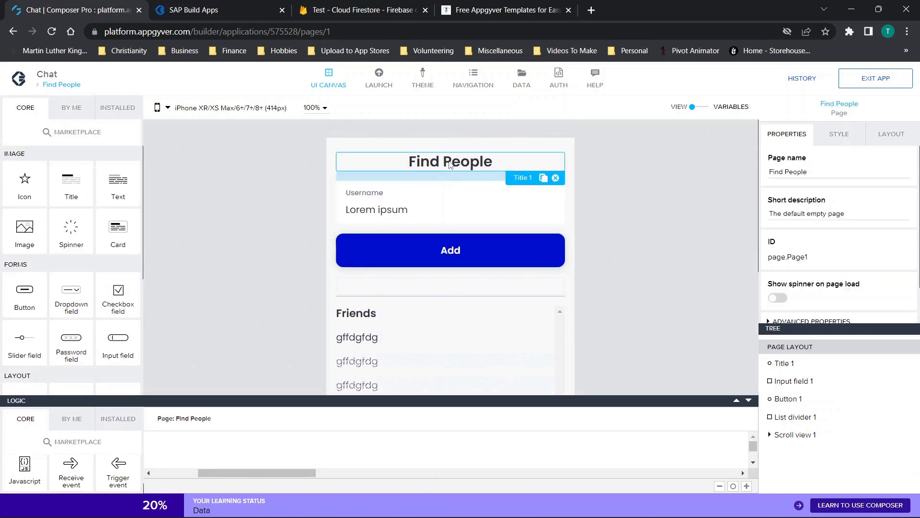
click(402, 209)
click(450, 254)
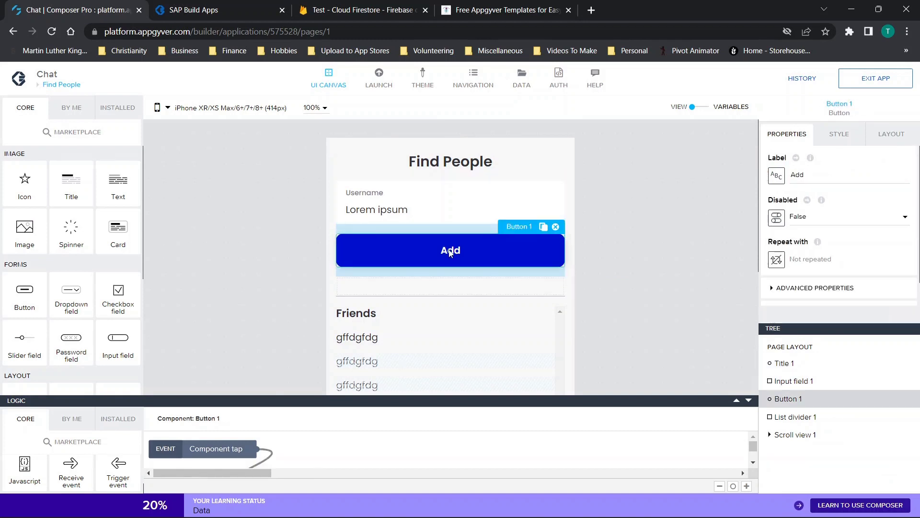
click(411, 288)
scroll(570, 259, down, 1)
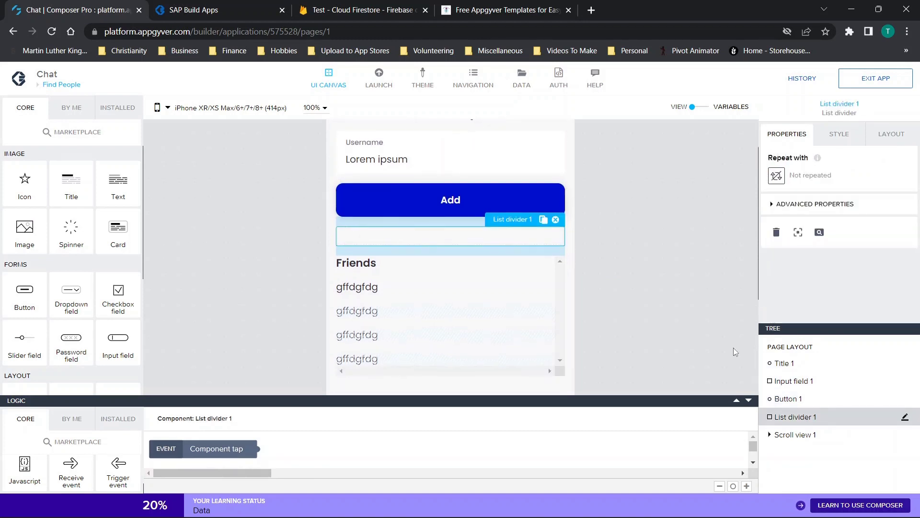
Expand Scroll view 1 down to its nested containers and inspect the Friends title and the Text 3 content binding
click(769, 435)
click(789, 435)
click(791, 454)
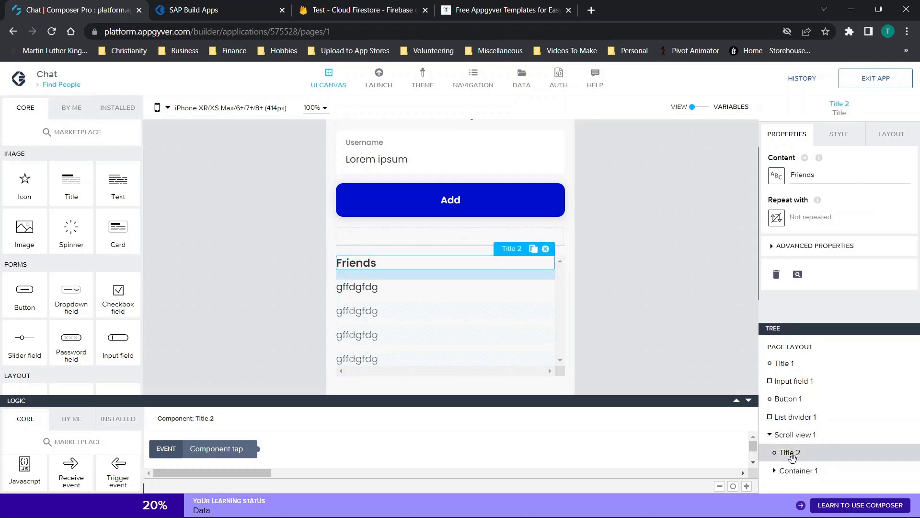
click(774, 470)
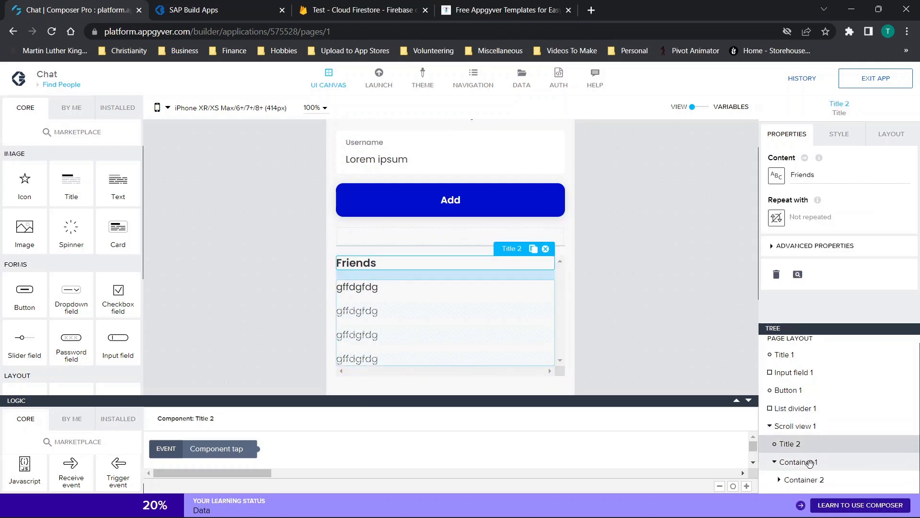
click(780, 487)
scroll(815, 462, down, 1)
click(818, 461)
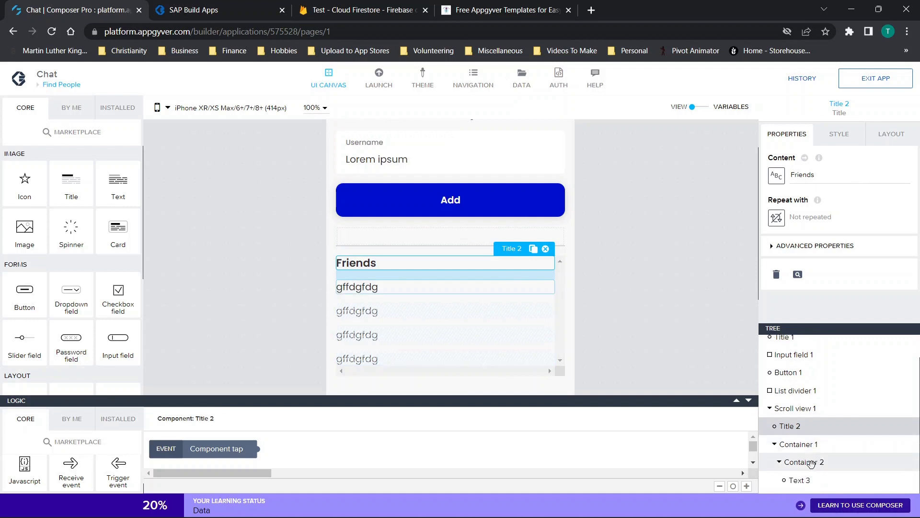
click(809, 479)
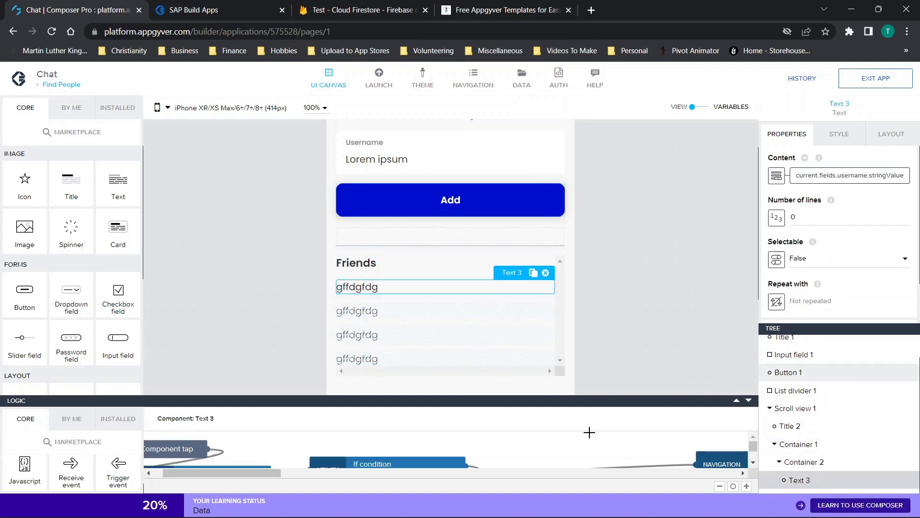
click(749, 401)
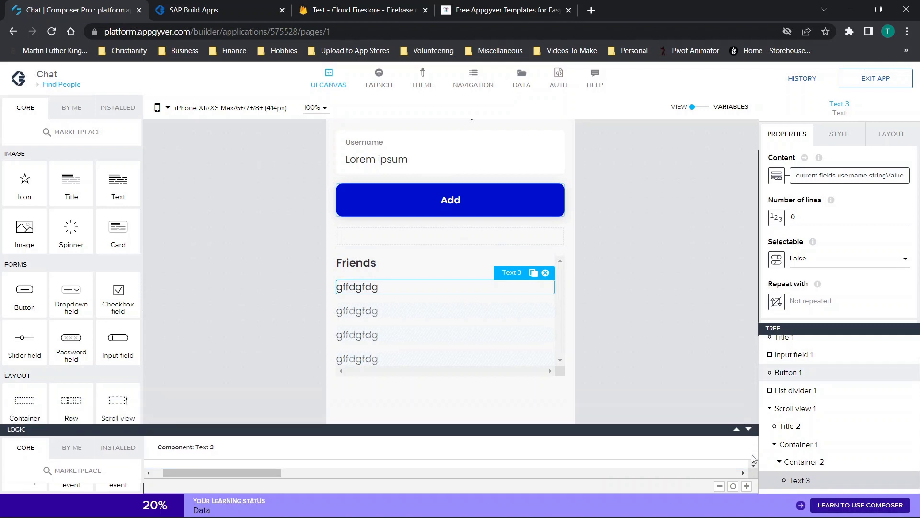
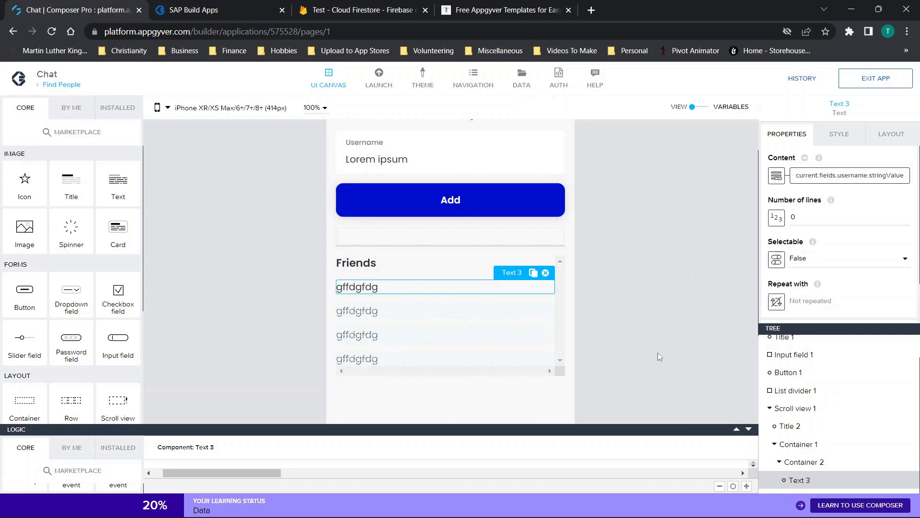
Check the Username input field's value binding and compare it with the Find People page variables
click(443, 205)
scroll(683, 347, up, 1)
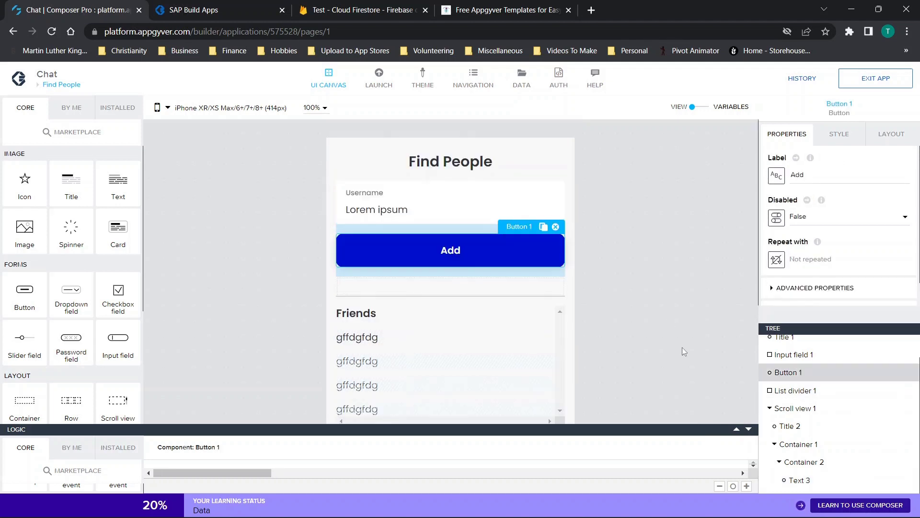
click(367, 211)
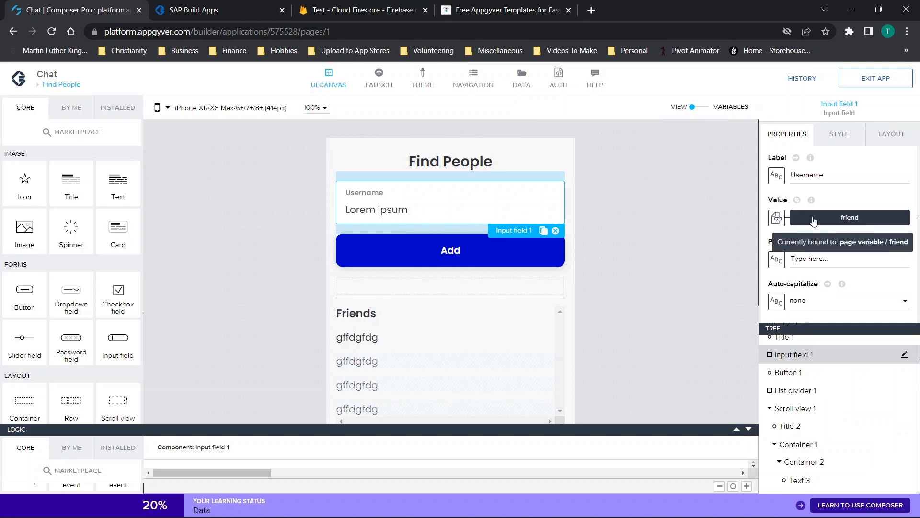
click(694, 108)
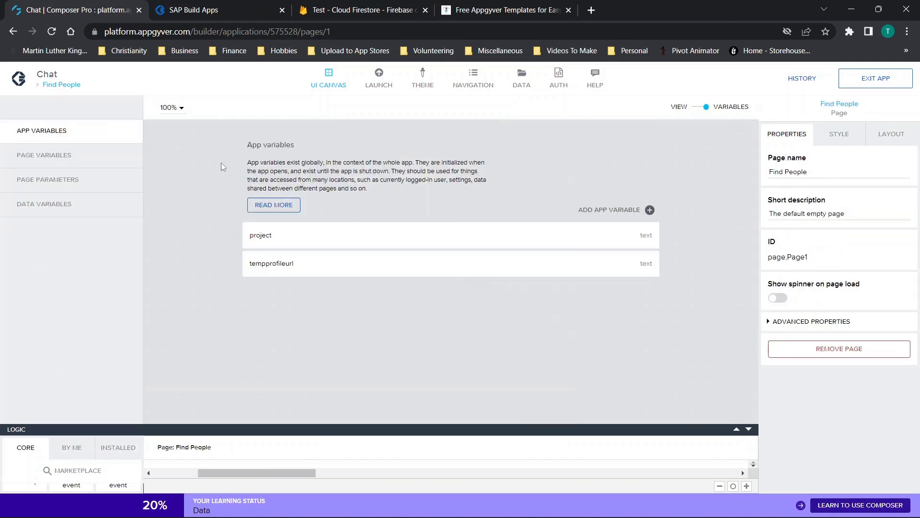
click(37, 155)
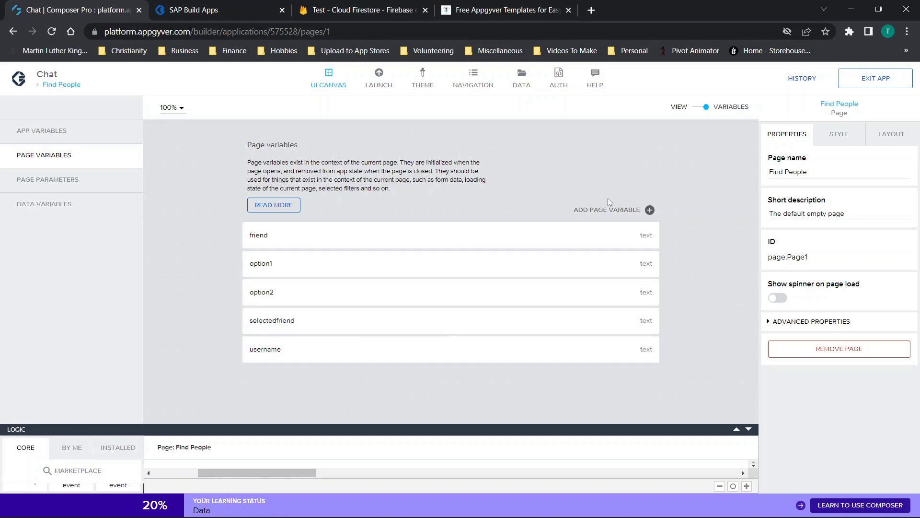
click(707, 110)
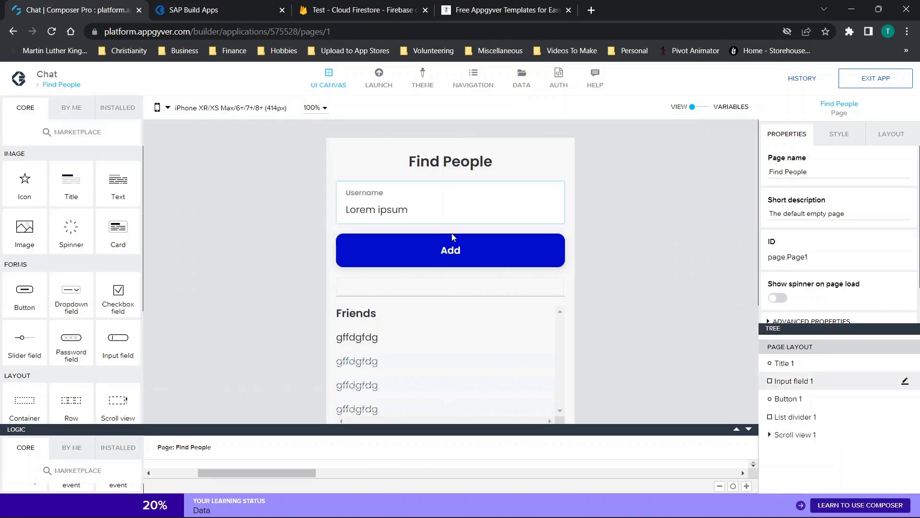
click(380, 207)
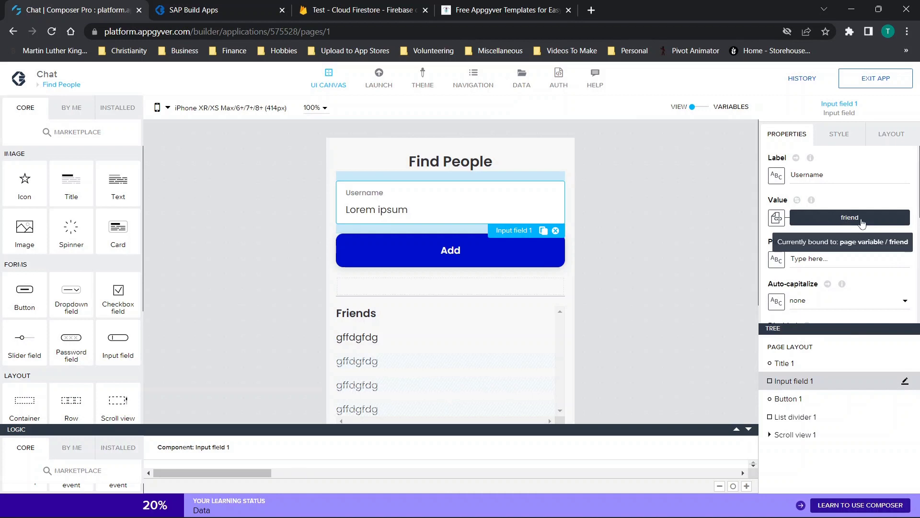
Show the Add button's logic in an enlarged logic area and inspect its Get current user node
click(479, 257)
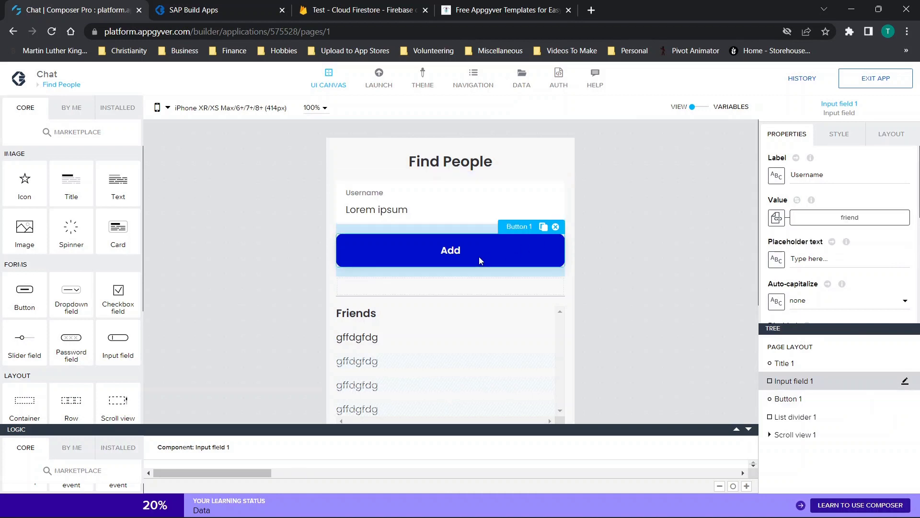
click(737, 431)
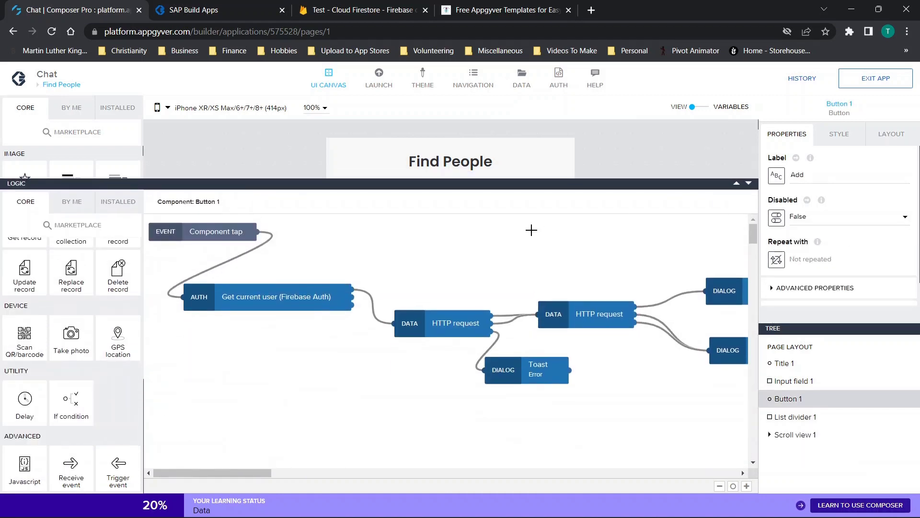
click(218, 294)
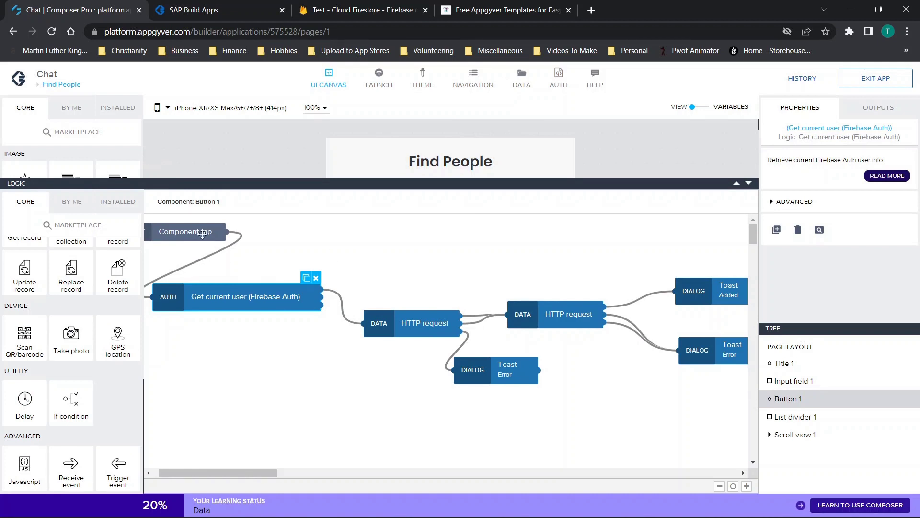
Examine the URL formula of the Add button's first HTTP request, including pageVars.friend, and close it without saving
click(402, 326)
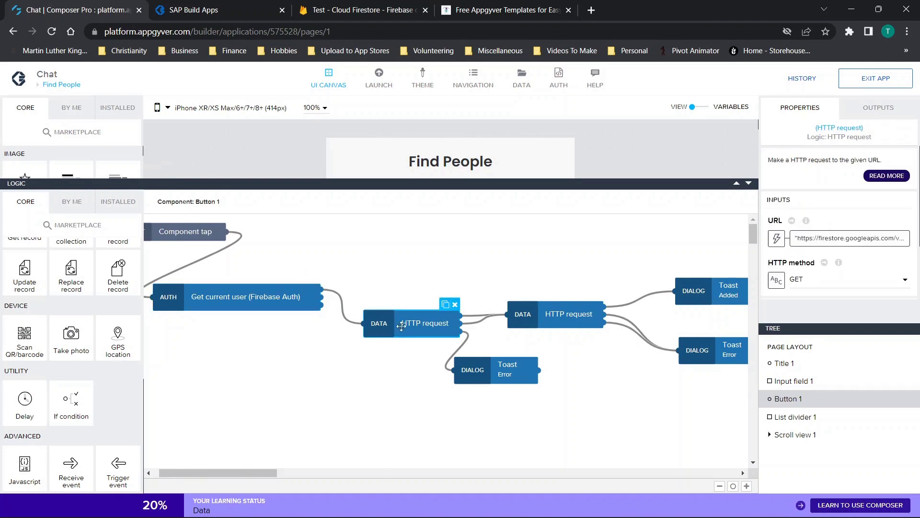
scroll(844, 233, down, 2)
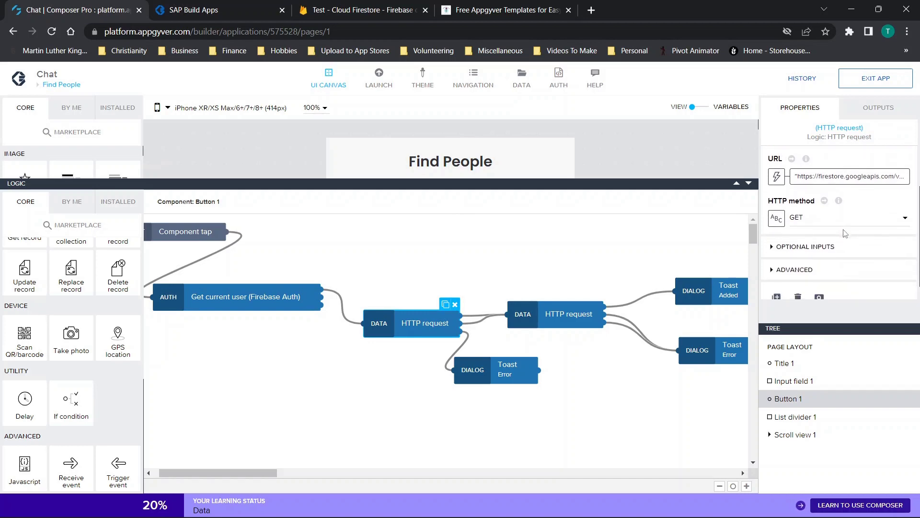
click(824, 181)
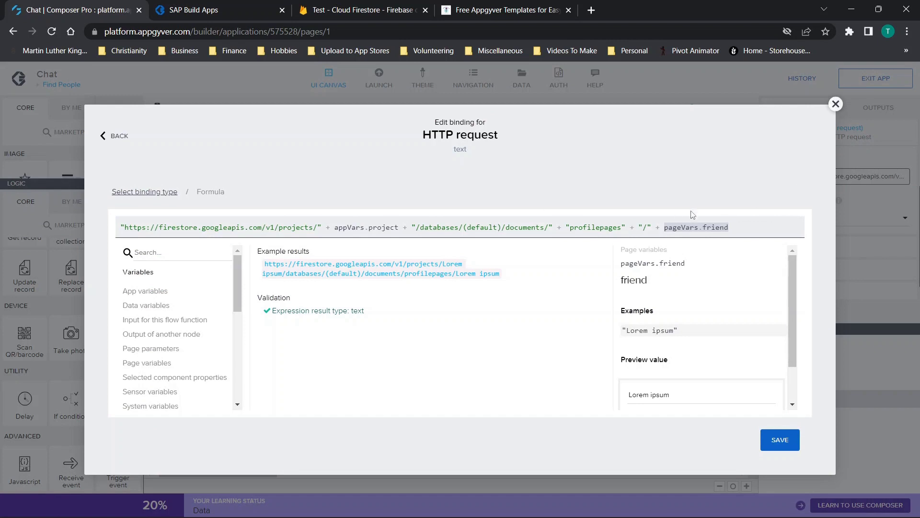
click(836, 104)
Inspect the Error toast connected to the first HTTP request in the Add button's logic
scroll(549, 300, right, 1)
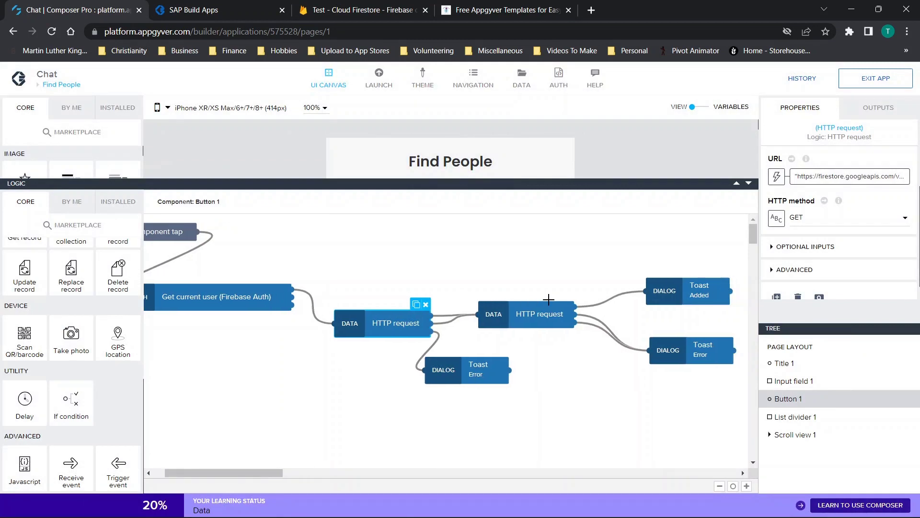
click(436, 339)
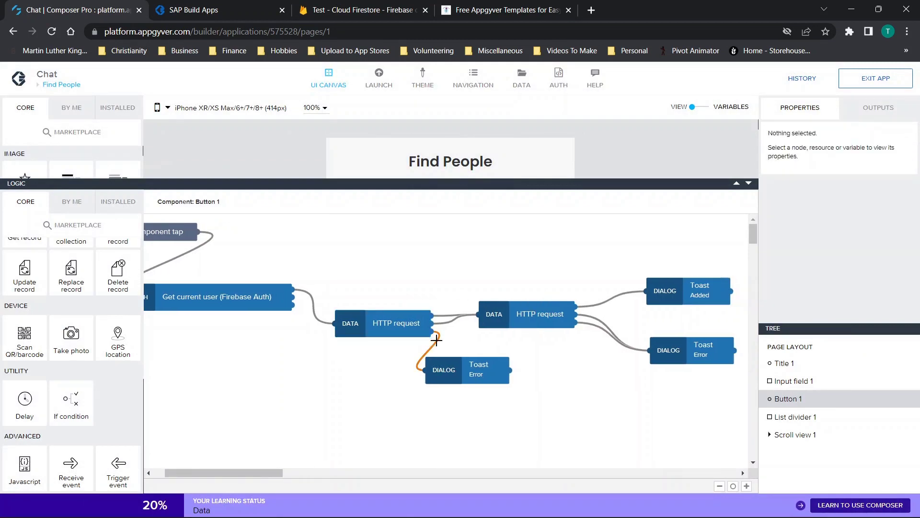
scroll(463, 376, right, 5)
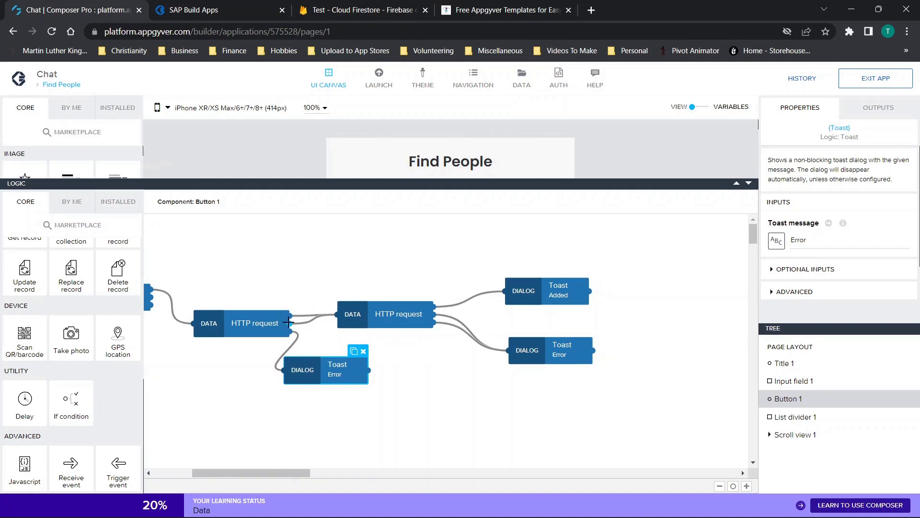
Examine the second HTTP request's URL formula part by part, including appVars.tempprofileurl, friends?documentId= and pageVars.friend
click(394, 315)
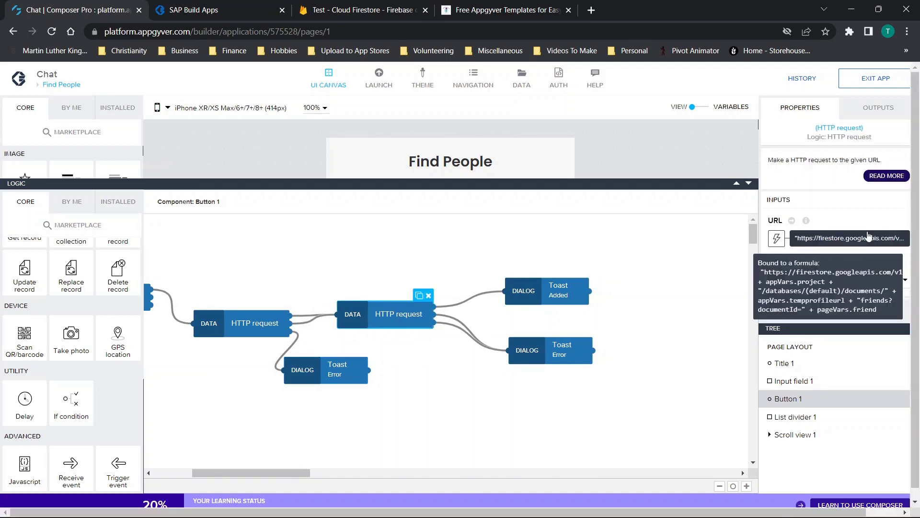
click(854, 240)
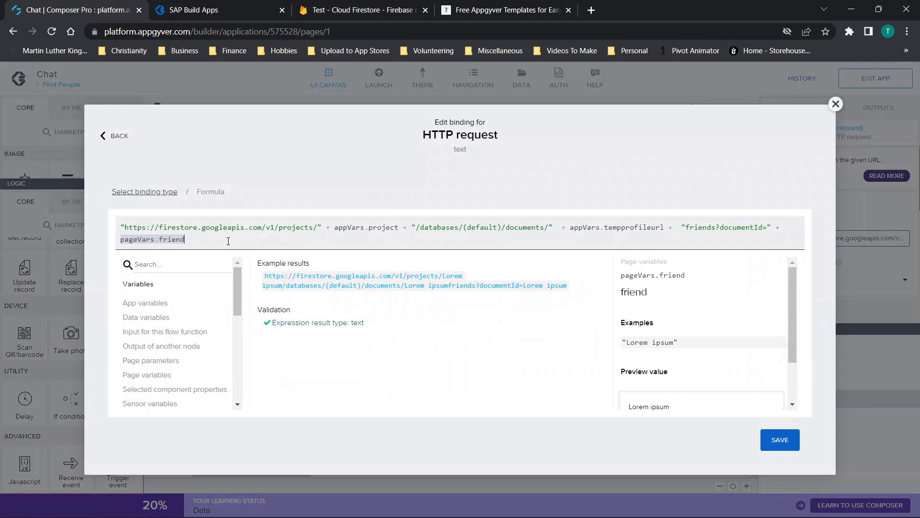
drag(228, 241, 75, 224)
click(301, 241)
drag(555, 225, 120, 209)
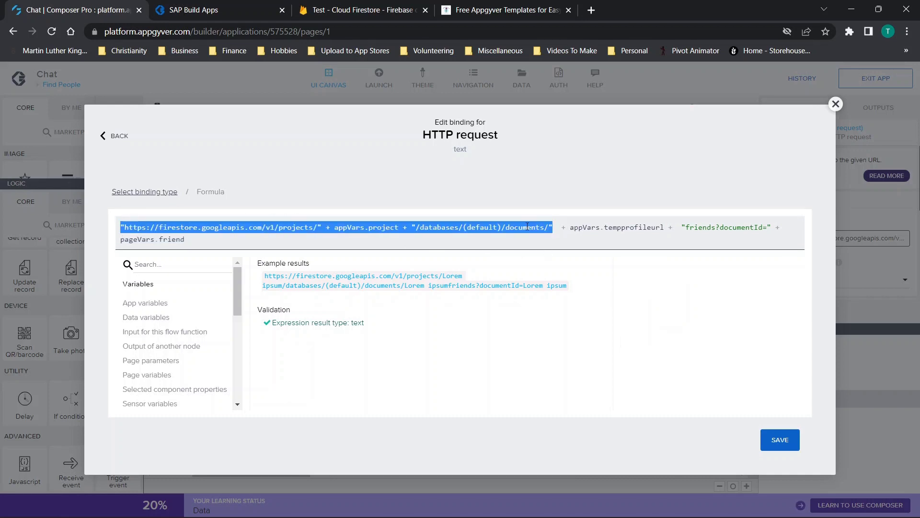
click(545, 227)
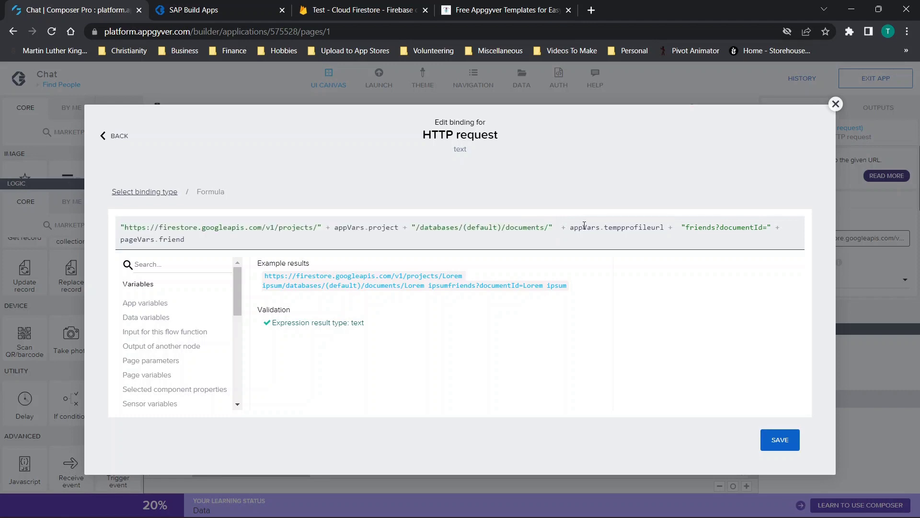
drag(570, 227, 663, 226)
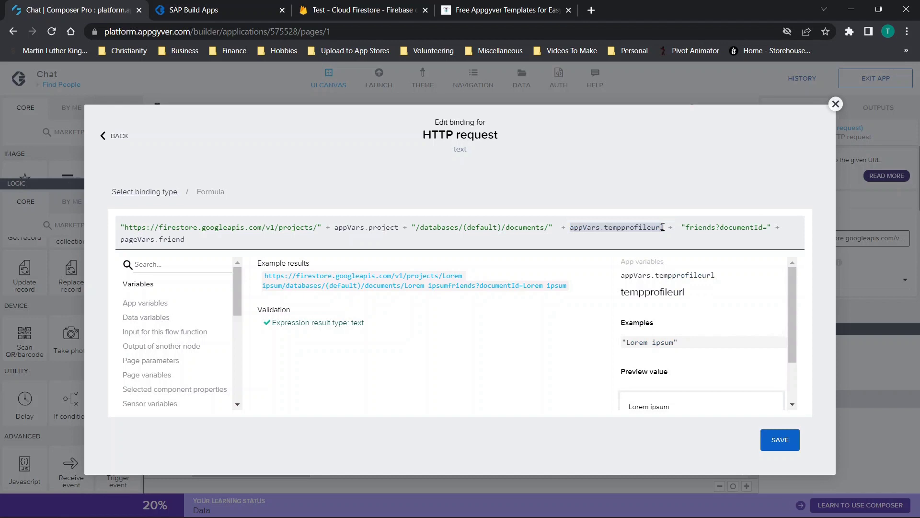
drag(688, 227, 771, 227)
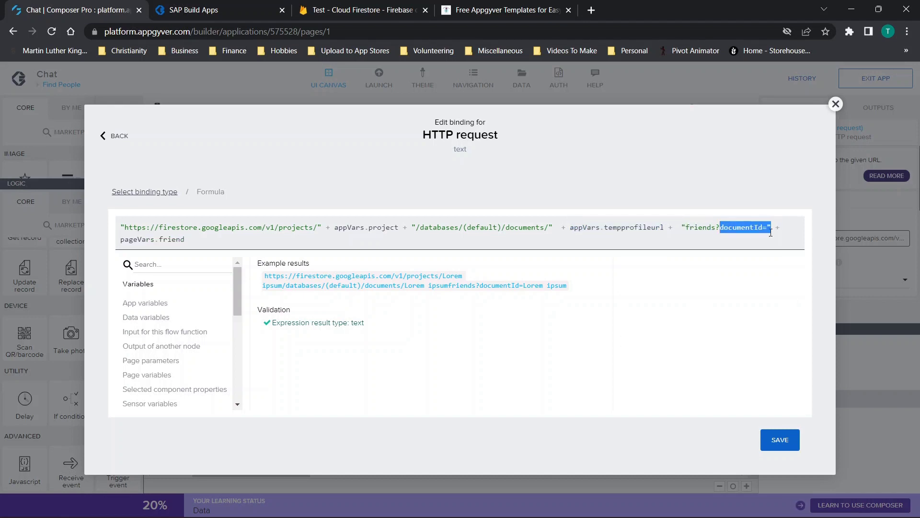
click(130, 238)
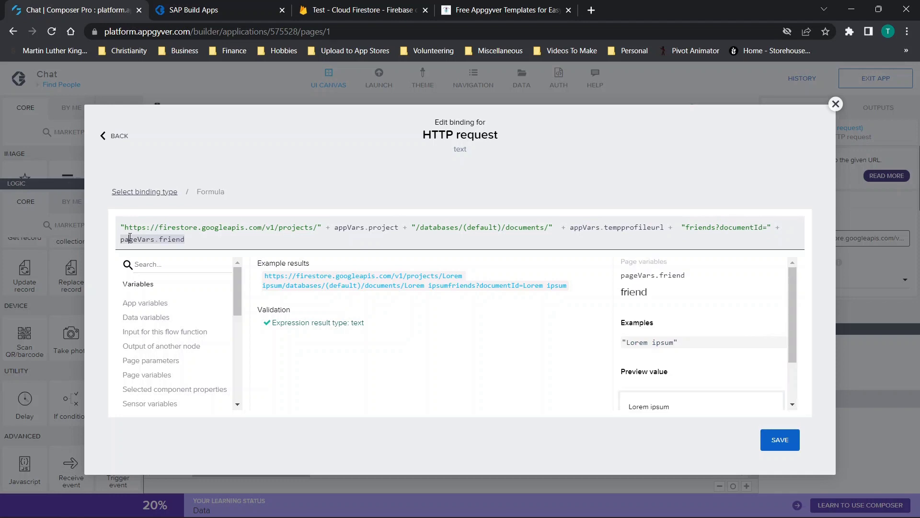
Switch to the Firebase console to view the Cloud Firestore data
click(333, 9)
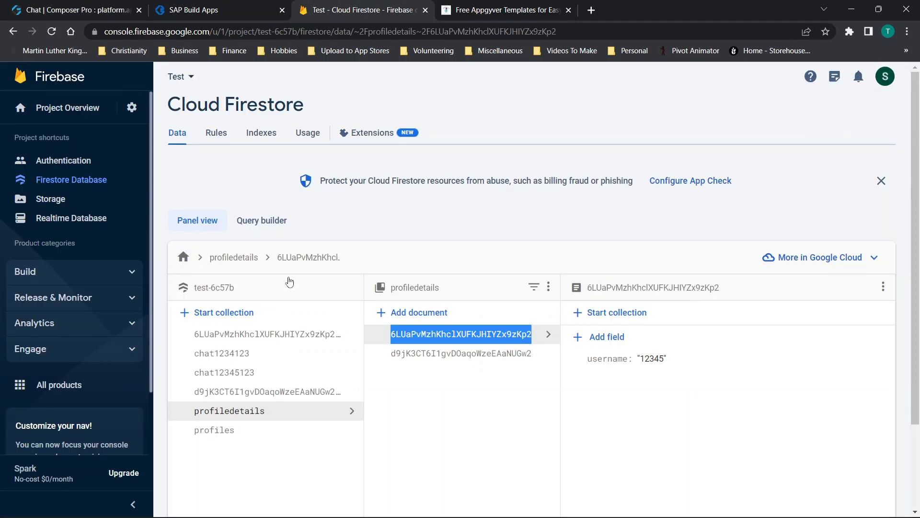
Examine the documents stored in the two user-ID friends collections of the Firestore database
click(263, 336)
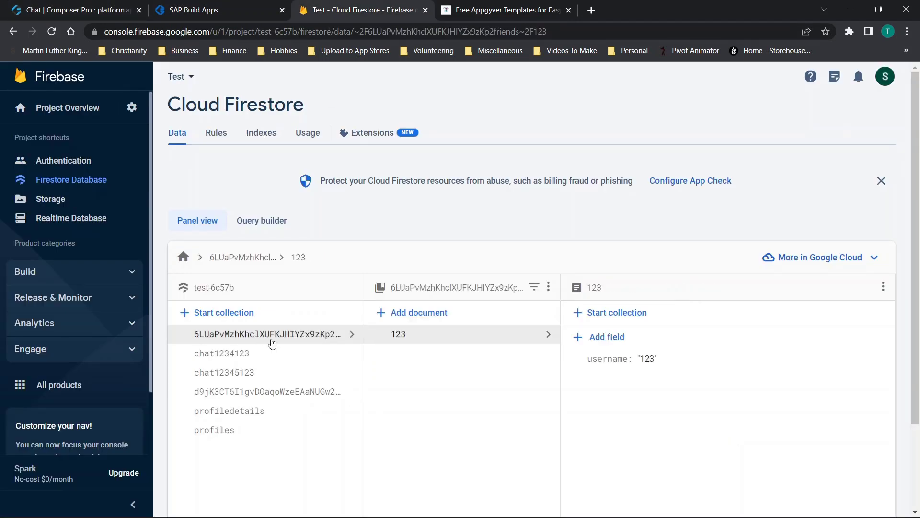
click(271, 392)
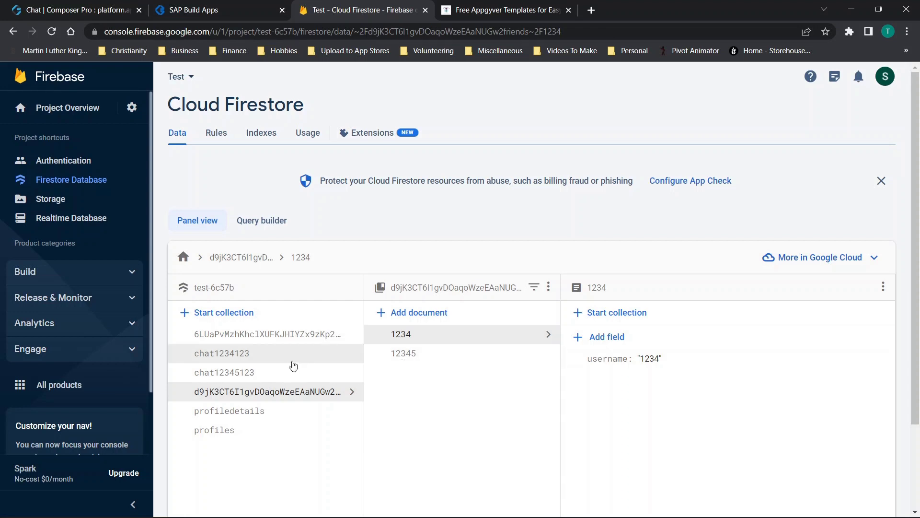
click(286, 341)
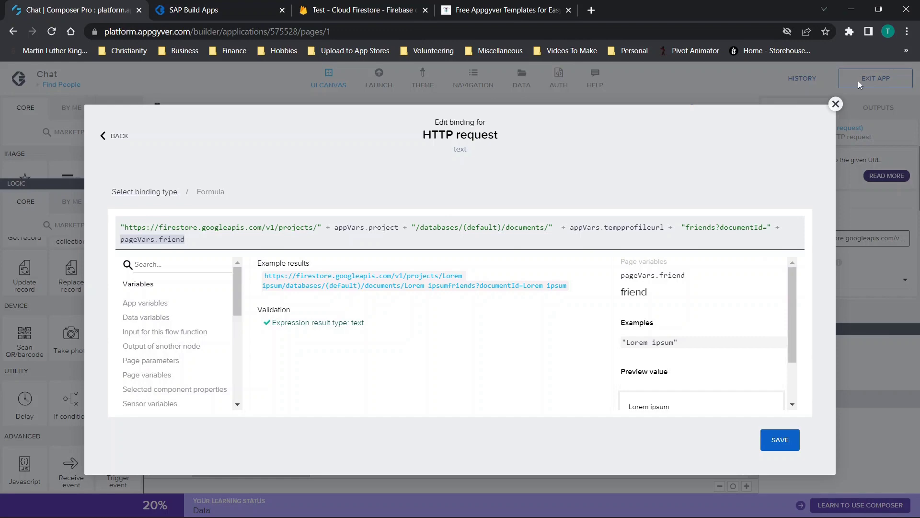
Switch to Composer Pro and review the URL and request body formulas of the second HTTP request
click(835, 104)
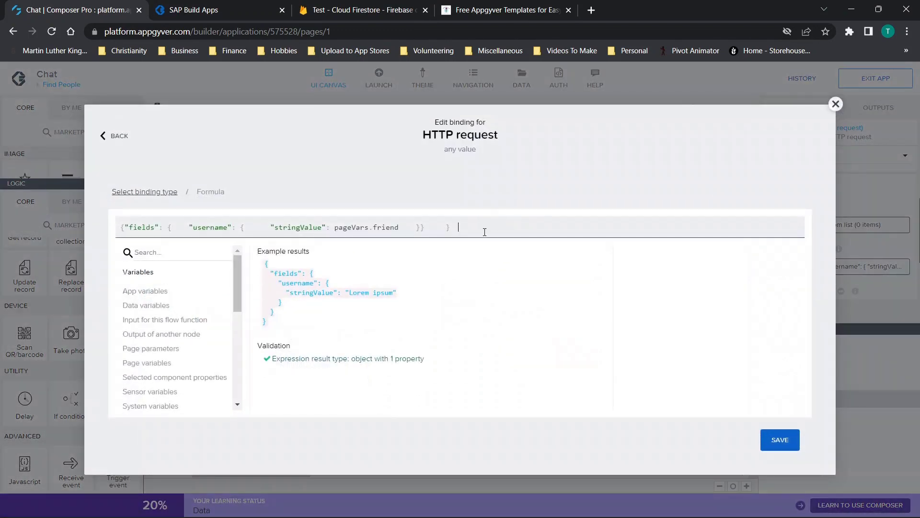
drag(485, 232, 81, 232)
click(374, 227)
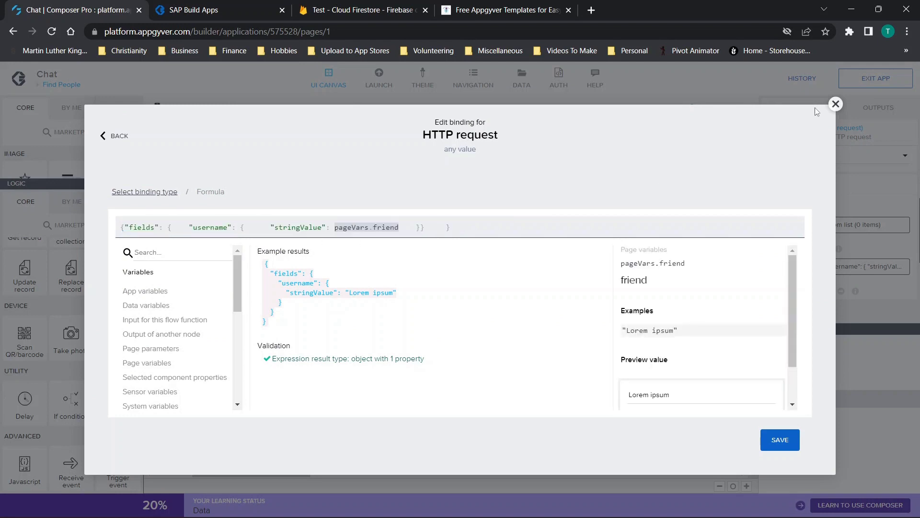
click(834, 106)
scroll(817, 272, down, 1)
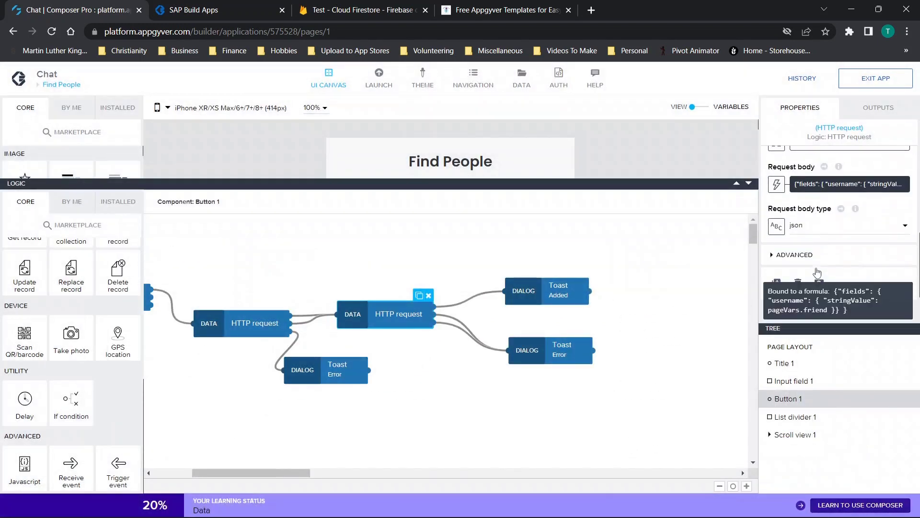
scroll(817, 249, up, 3)
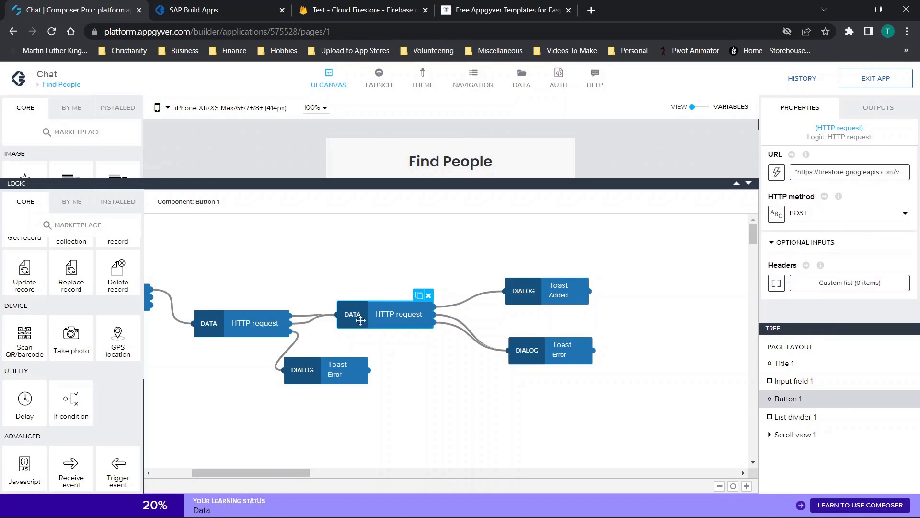
Check the Added and Error toasts that follow the second HTTP request, and shrink the logic canvas to reveal the page
click(558, 295)
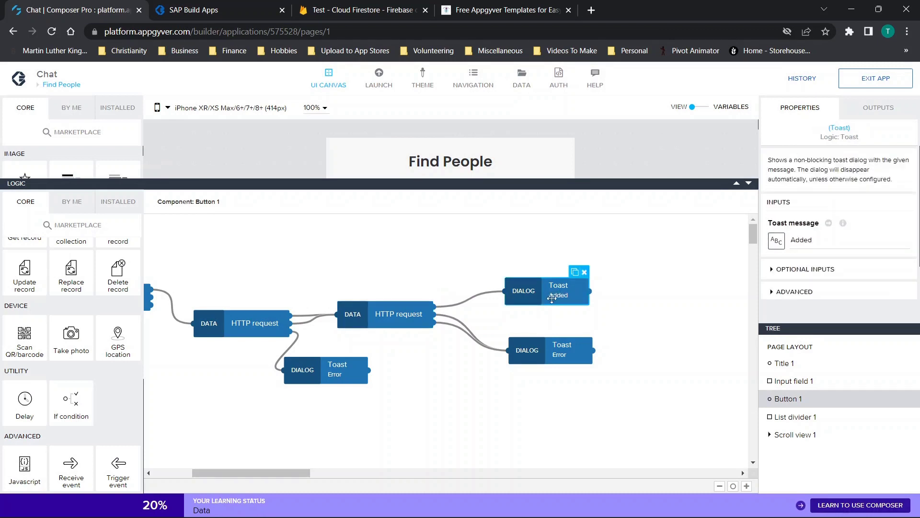
click(569, 359)
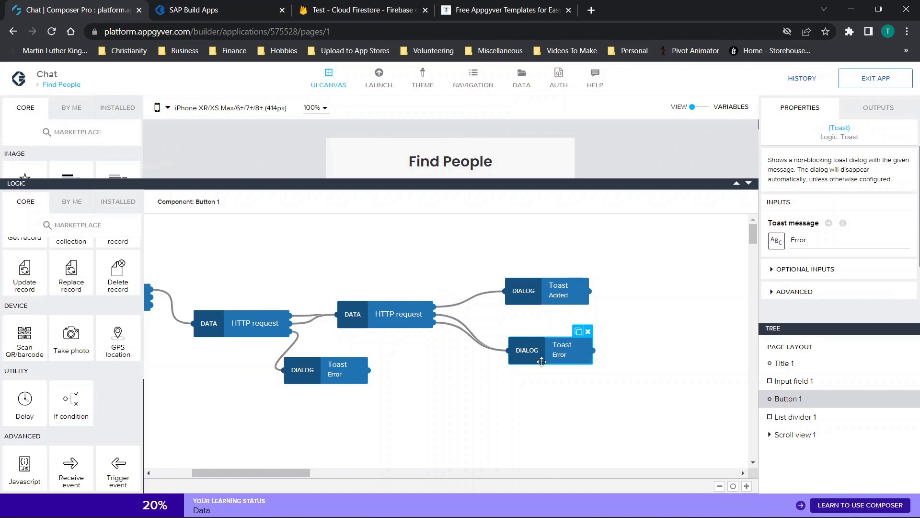
drag(751, 191, 750, 390)
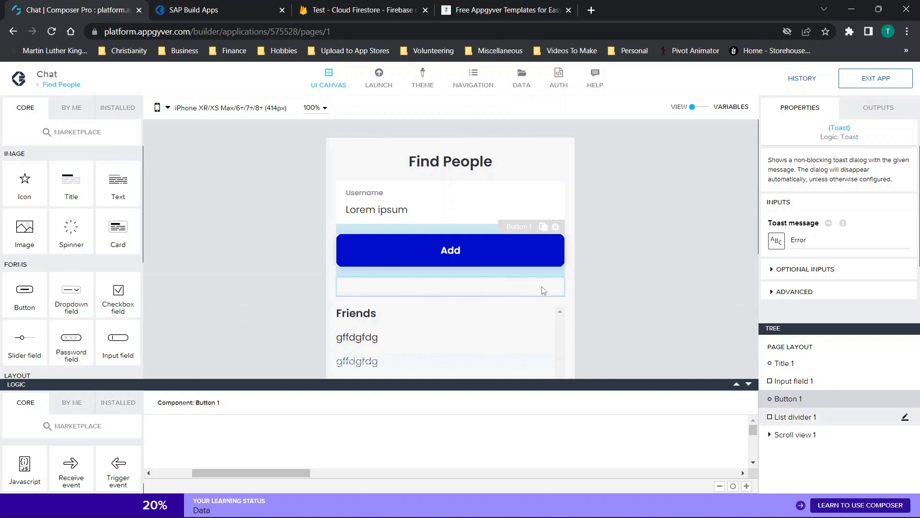
Switch to the app preview and compare the People page's friends list with the friends collection in Firestore
click(203, 6)
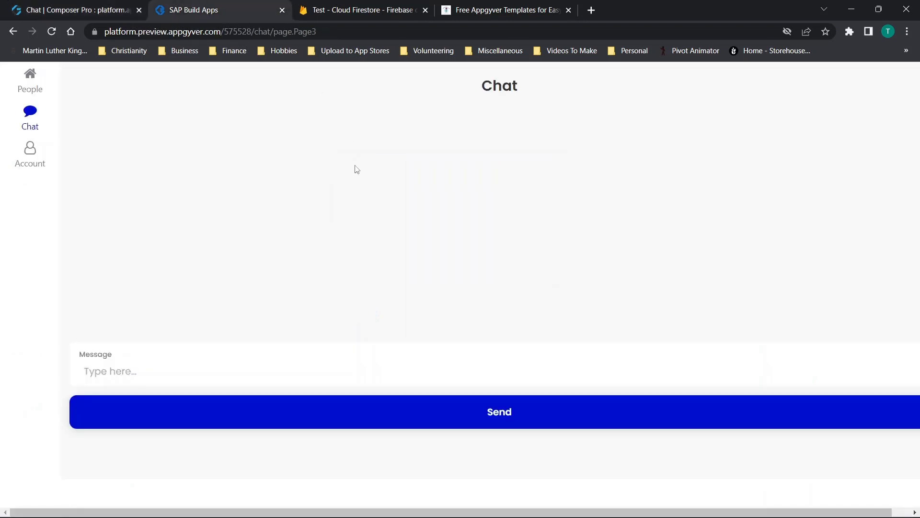
click(28, 82)
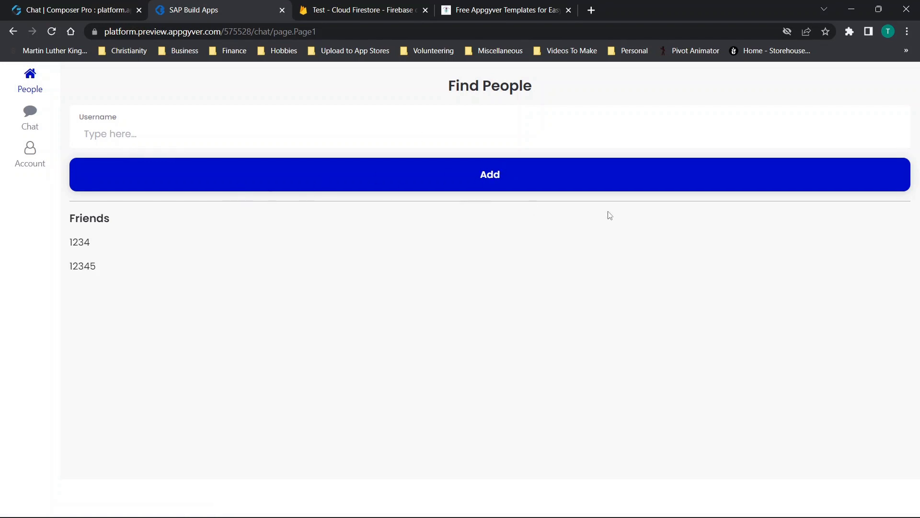
click(414, 5)
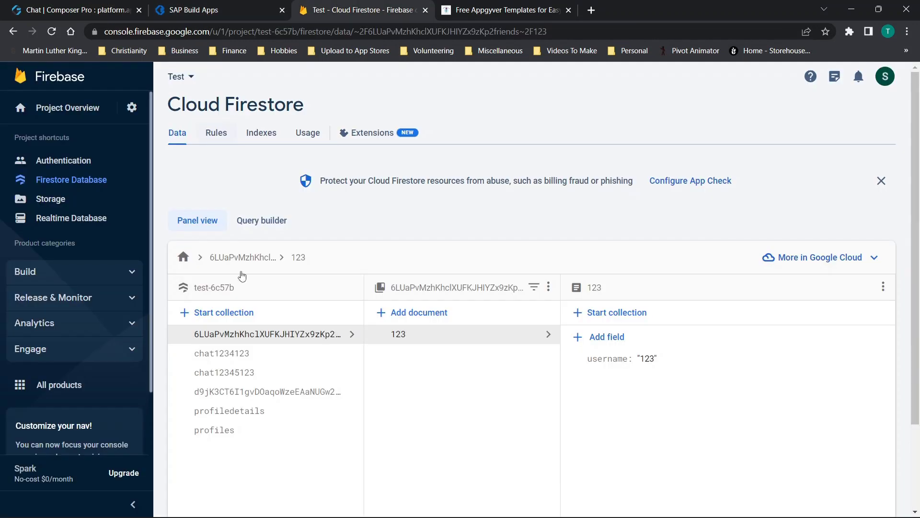
Switch to Composer Pro, open the Friends data resource and review its Firestore resource URL
click(110, 5)
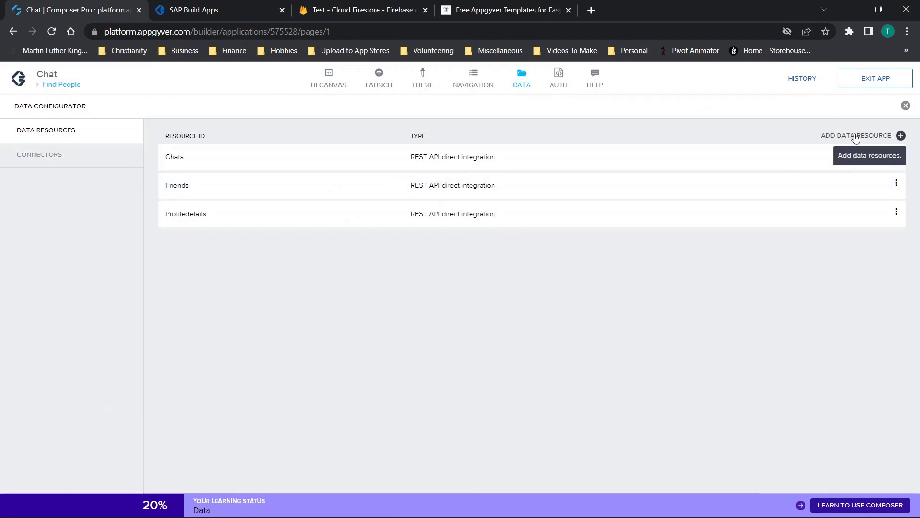
click(826, 136)
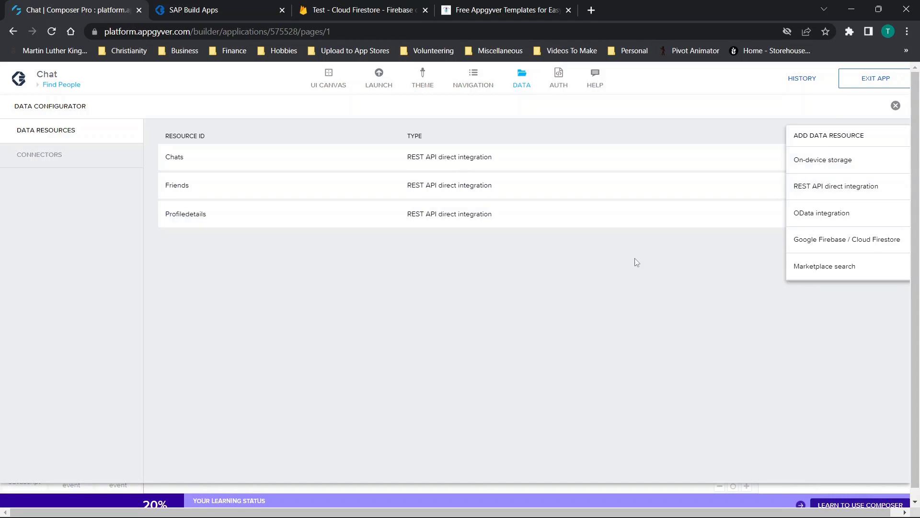
click(612, 295)
click(210, 183)
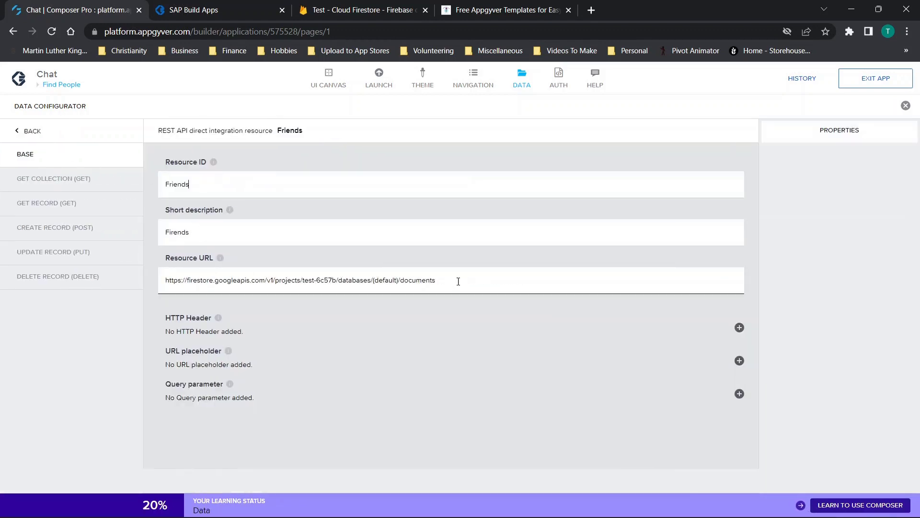
drag(303, 282, 335, 282)
drag(172, 280, 449, 300)
Review the Friends resource's Get Collection relative path, response key path and id URL placeholder
click(63, 180)
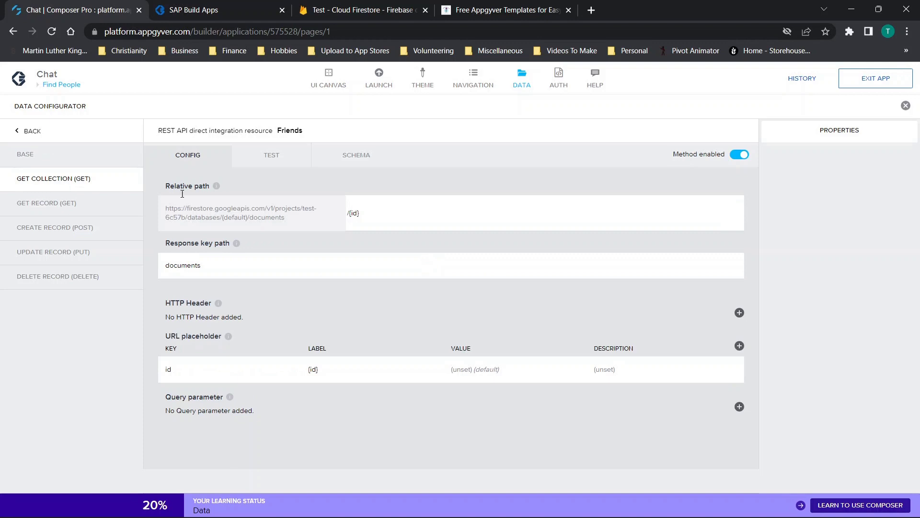
click(369, 209)
key(ctrl+a)
click(368, 251)
click(368, 209)
drag(376, 212, 348, 219)
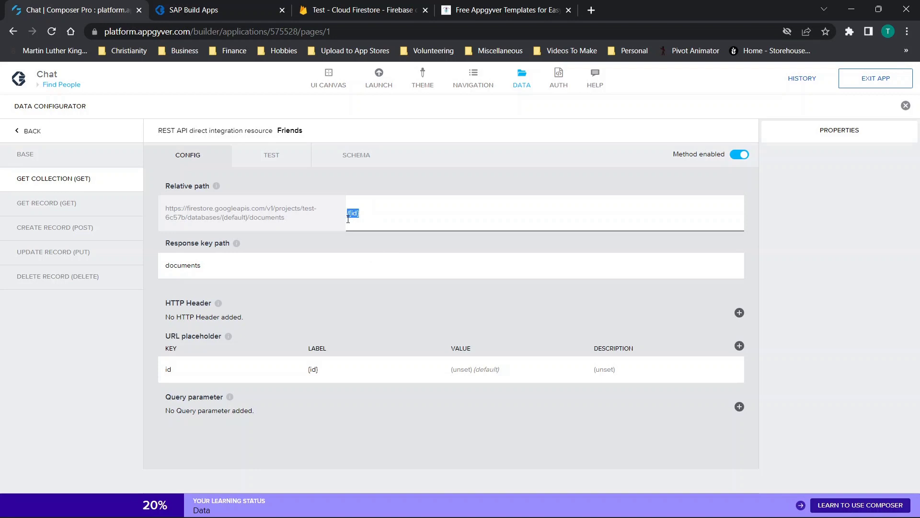
click(250, 309)
click(239, 274)
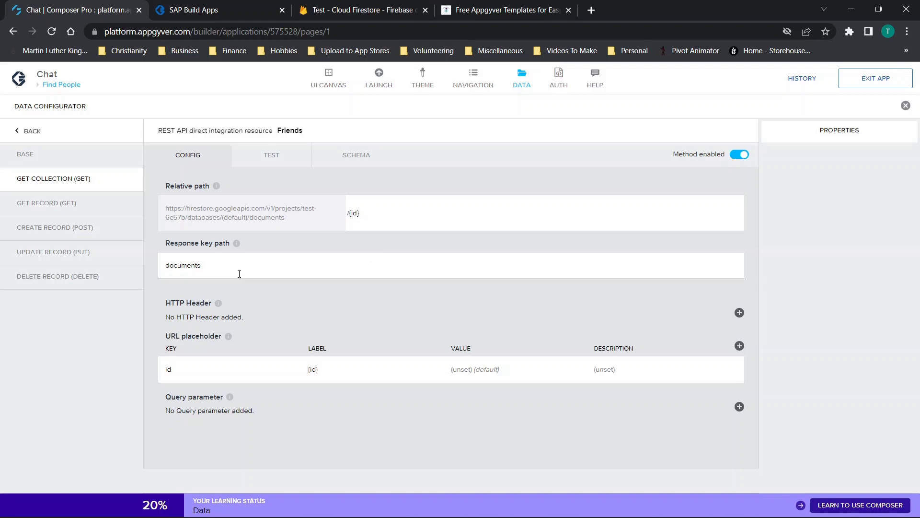
drag(221, 272, 138, 274)
click(220, 378)
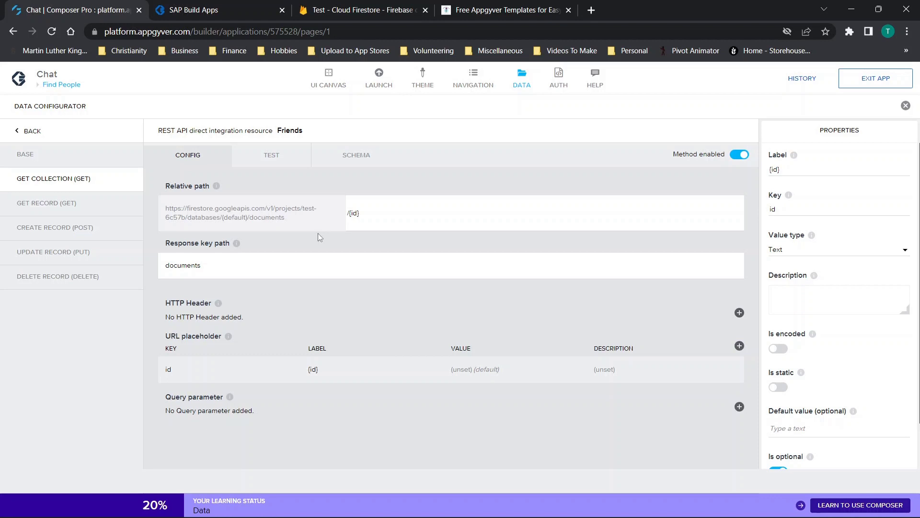
Bind the id parameter of the Get Collection test to static text
click(268, 155)
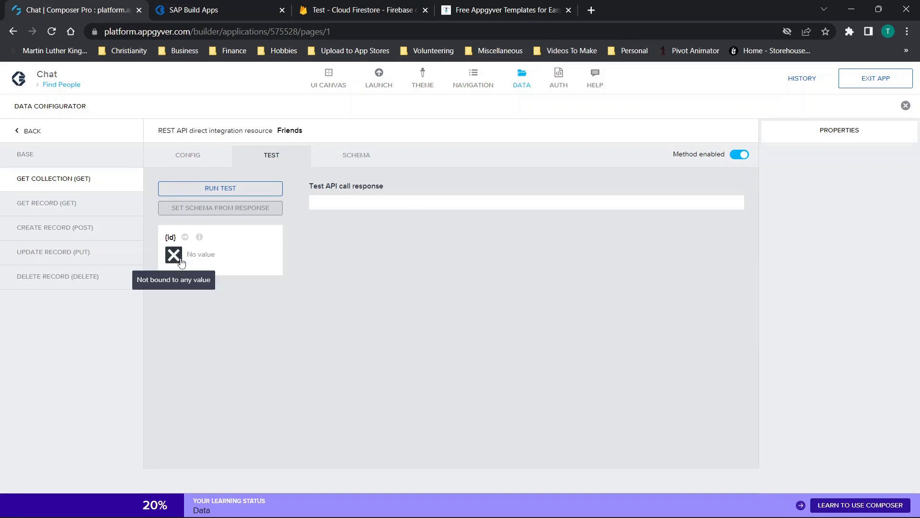
click(174, 254)
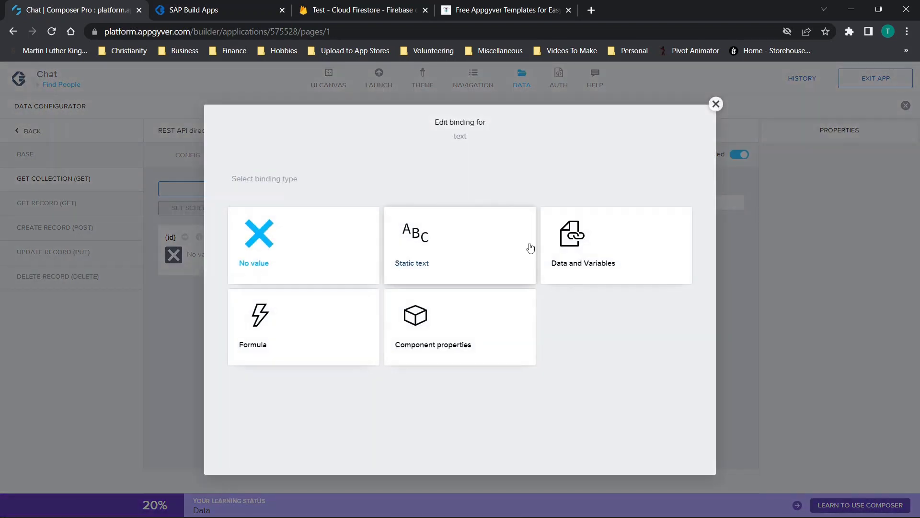
click(437, 235)
Switch to Firestore and copy the full name of the first friends collection from the page address
click(405, 6)
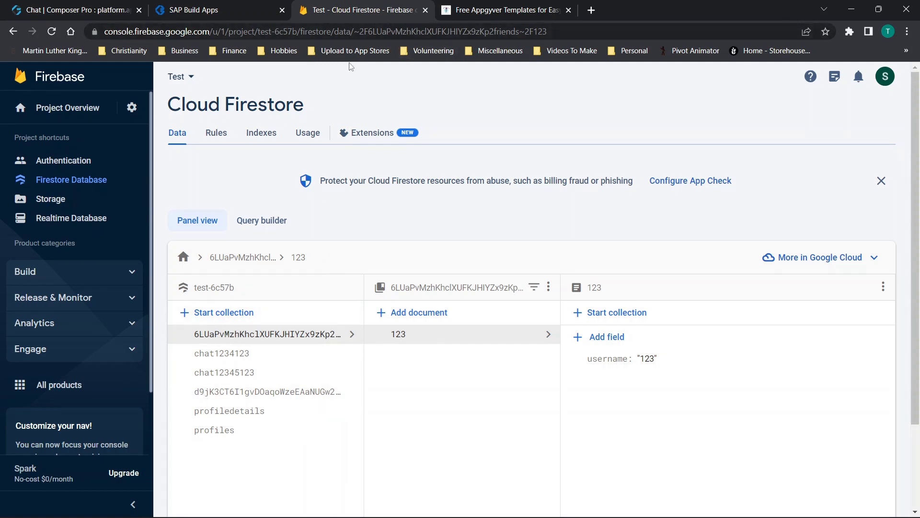
click(387, 35)
click(391, 37)
drag(395, 32, 609, 34)
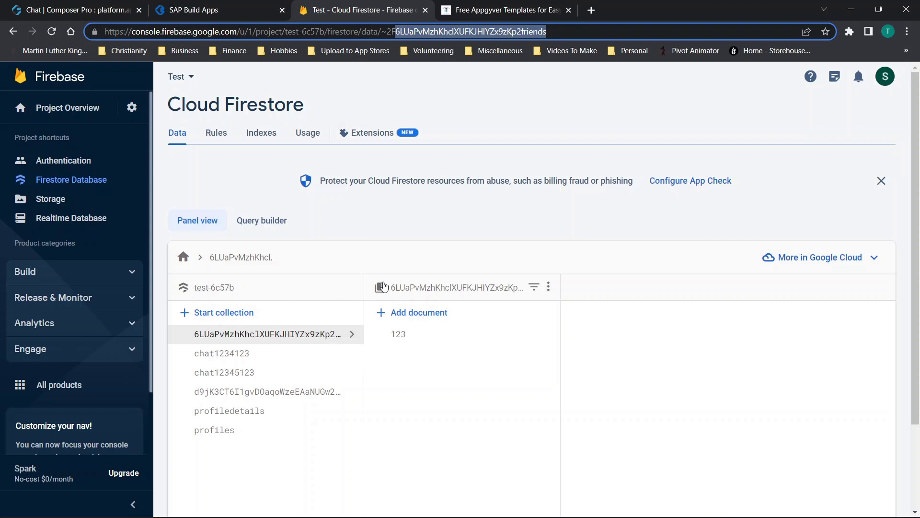
Return to Composer Pro, paste the collection name as the id test value and run the Get Collection test
click(95, 9)
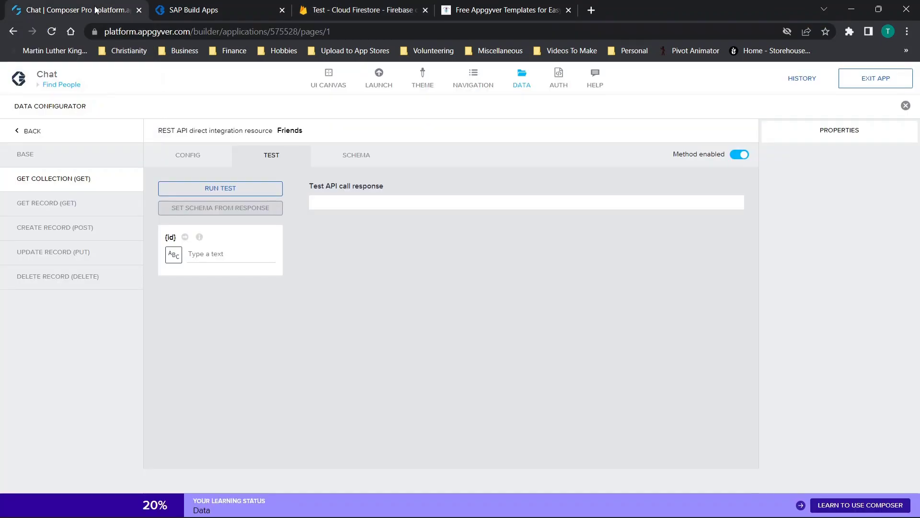
click(194, 257)
key(ctrl+v)
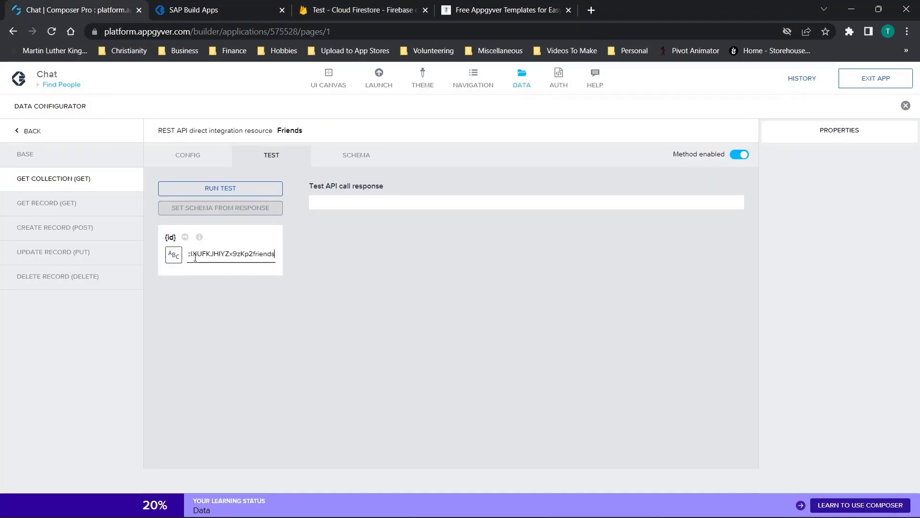
click(228, 190)
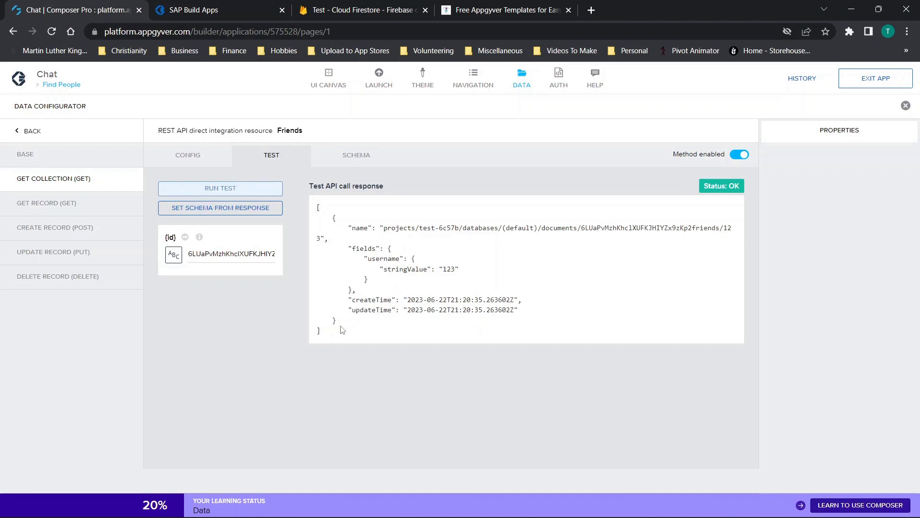
Set the Friends resource schema from the test response and save the app, leaving the data configurator
click(214, 209)
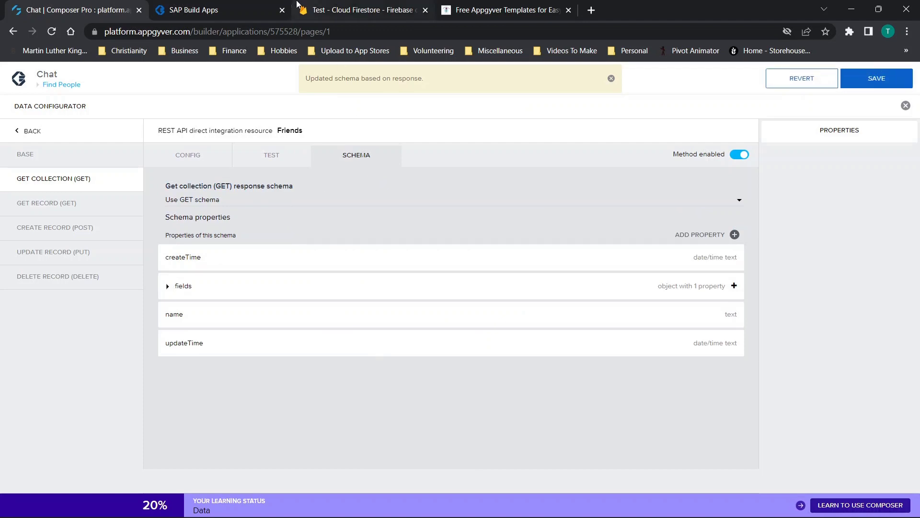
click(876, 79)
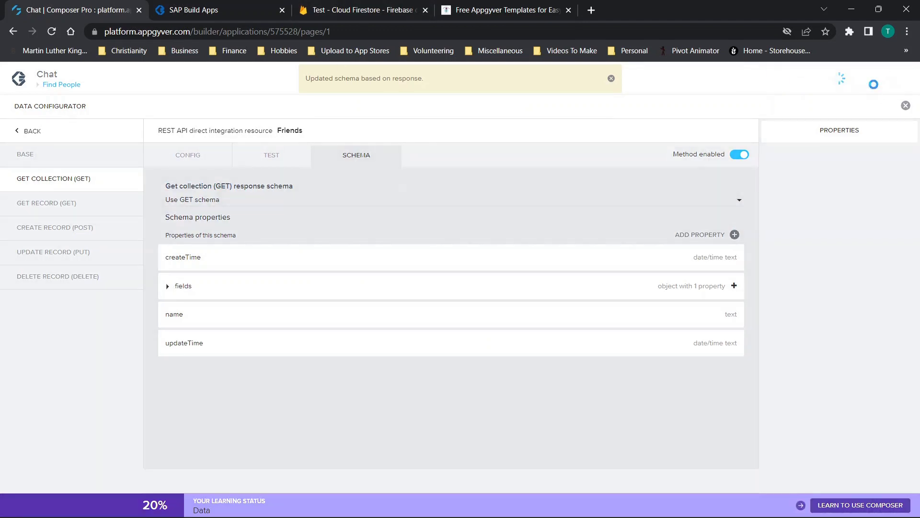
click(906, 105)
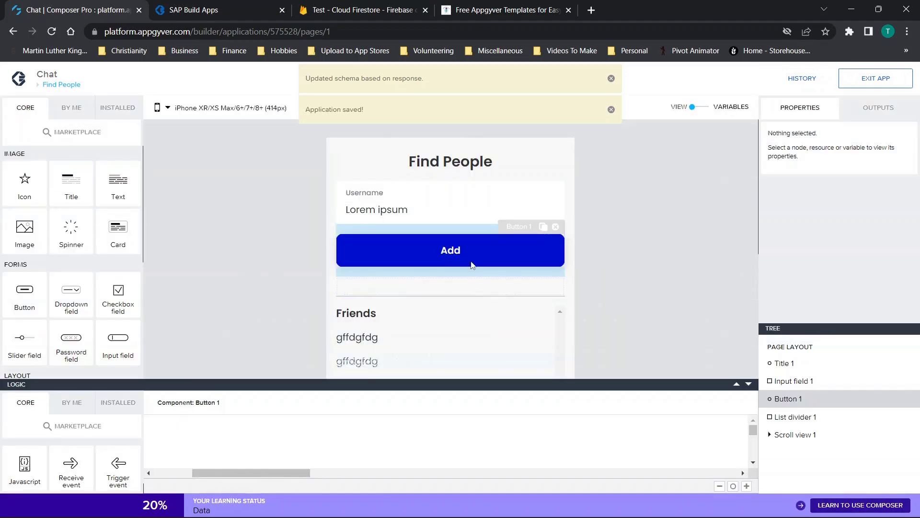
Compare the URL formula of the Add button's second HTTP request with the Firestore friends collection, and return to the app preview
click(473, 265)
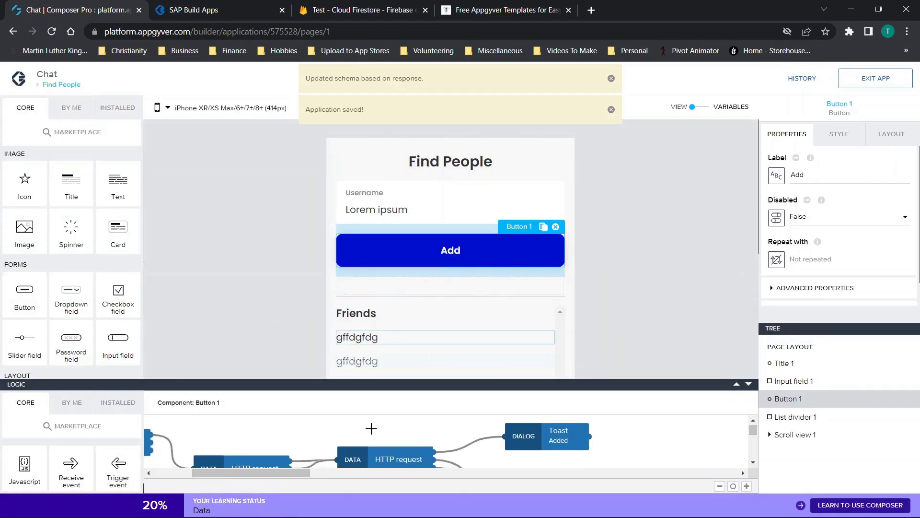
click(385, 444)
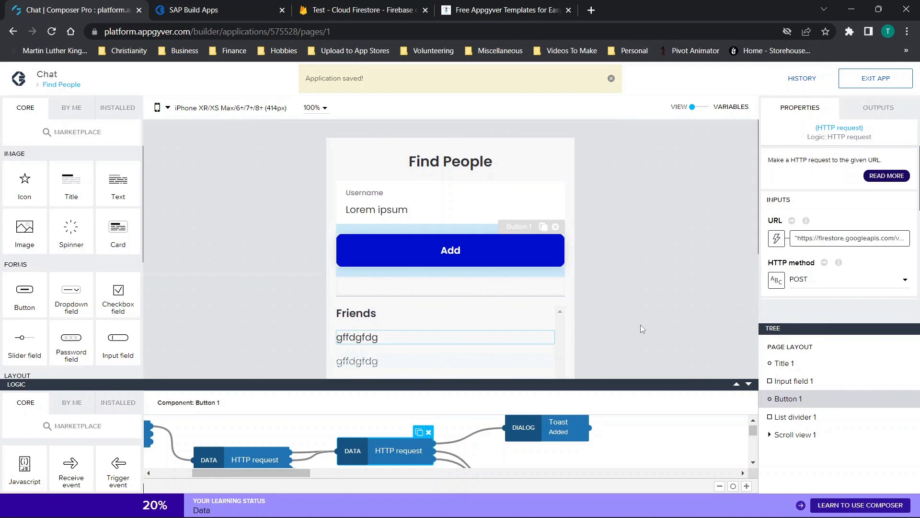
click(844, 239)
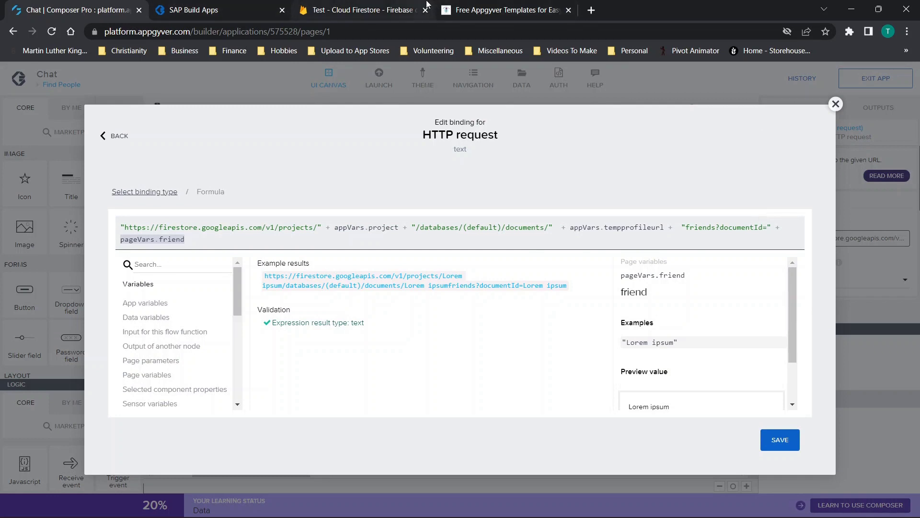
click(375, 7)
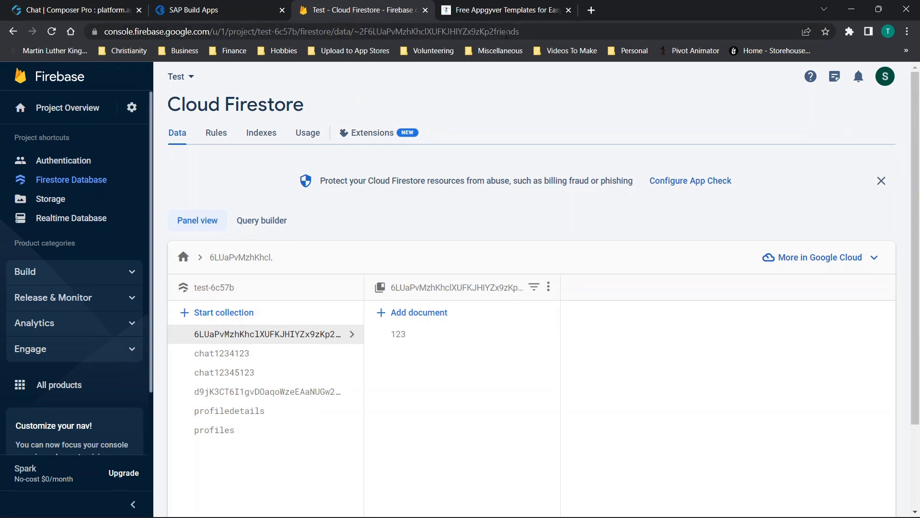
click(201, 9)
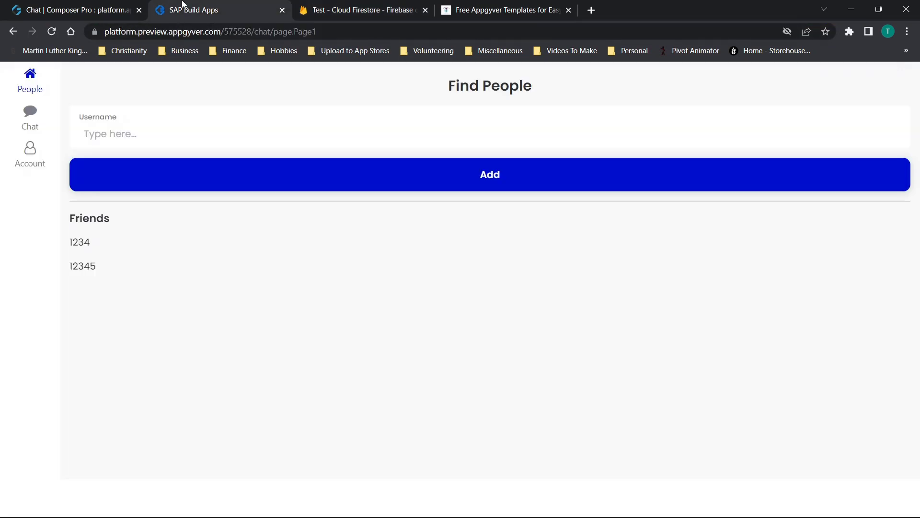
Return to Composer Pro, close the URL formula editor and review the Friends resource's Get Collection and Get Record configurations
click(77, 4)
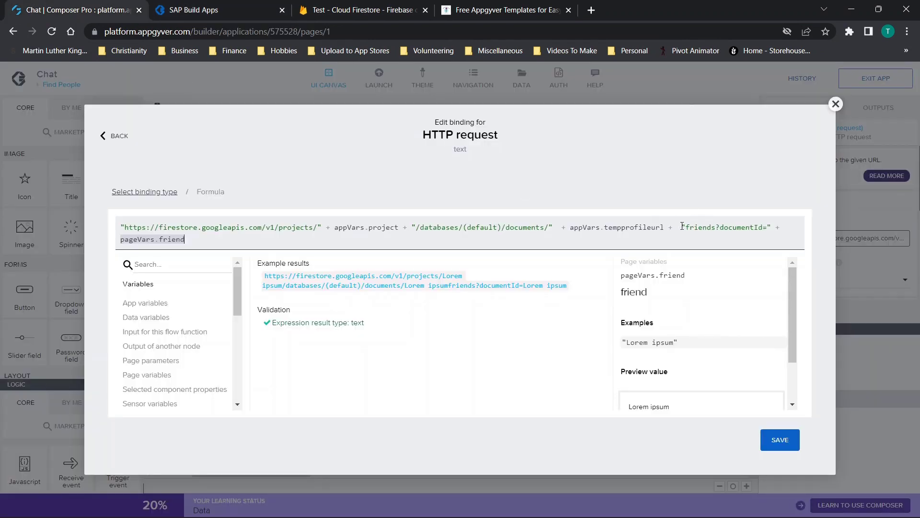
click(836, 104)
click(521, 80)
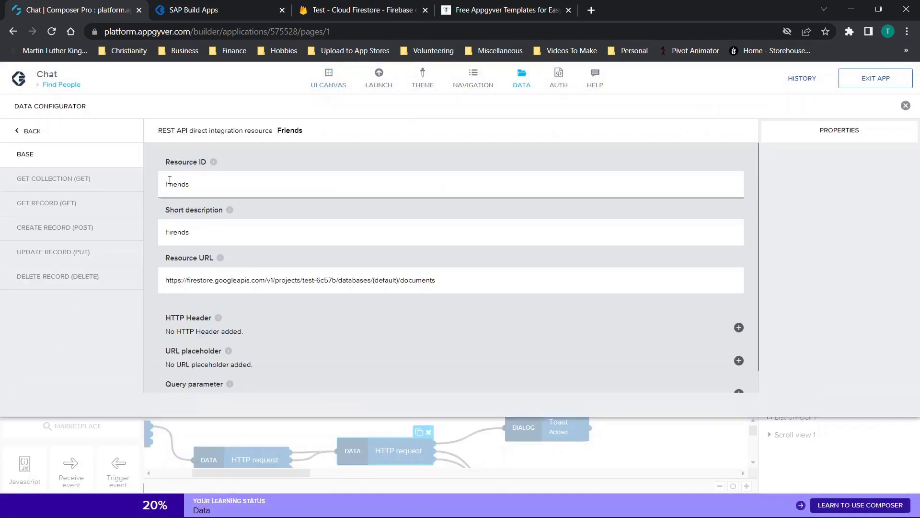
click(40, 179)
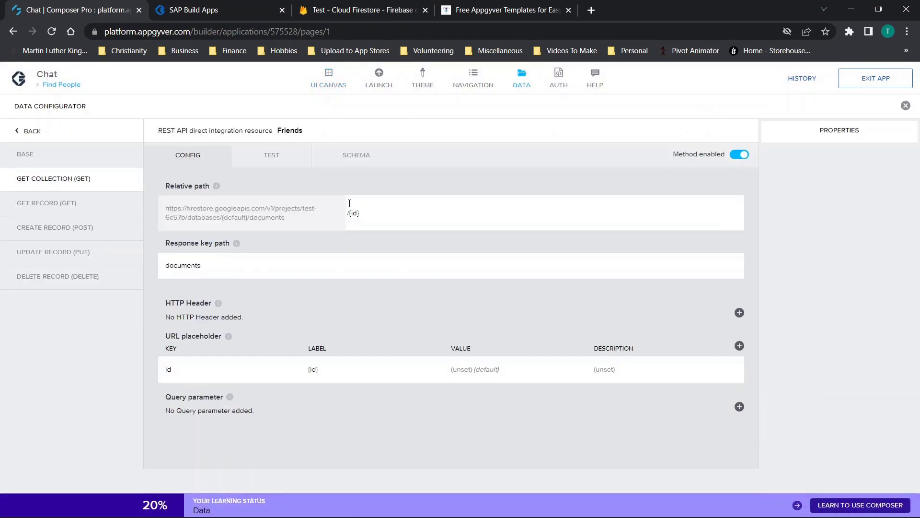
click(277, 146)
click(52, 209)
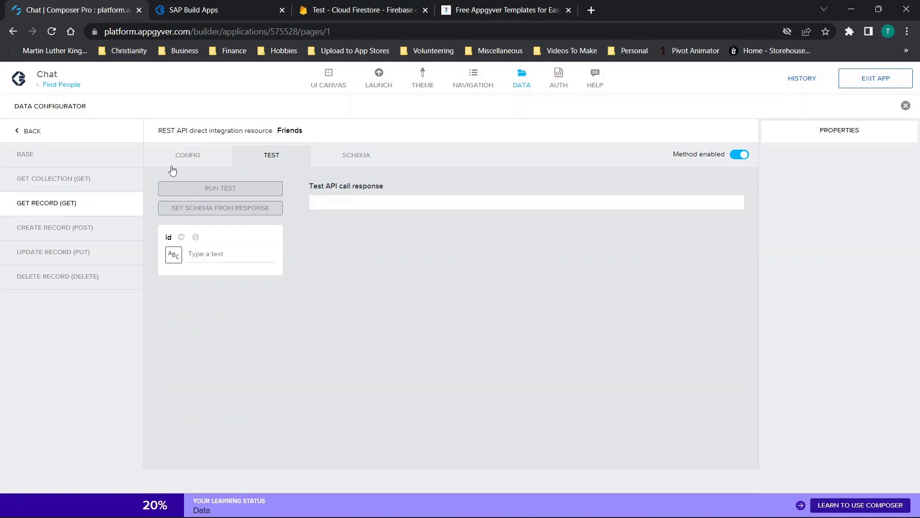
click(174, 161)
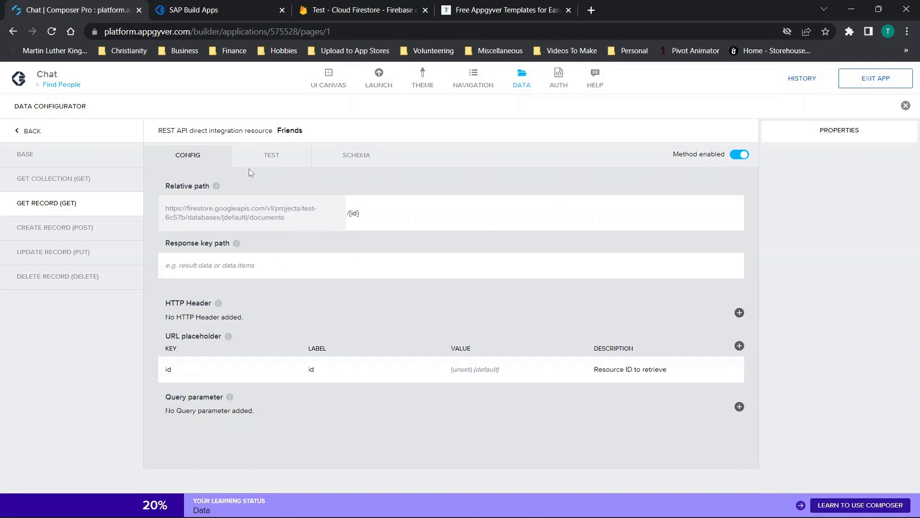
Run the Get Record test with the copied collection name as id, set the schema from the response and leave the data configurator
click(269, 155)
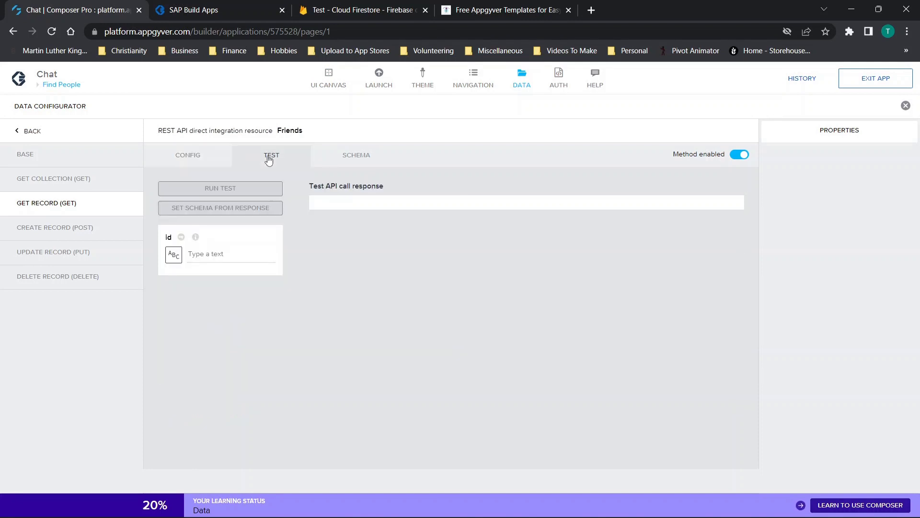
click(221, 255)
key(ctrl+v)
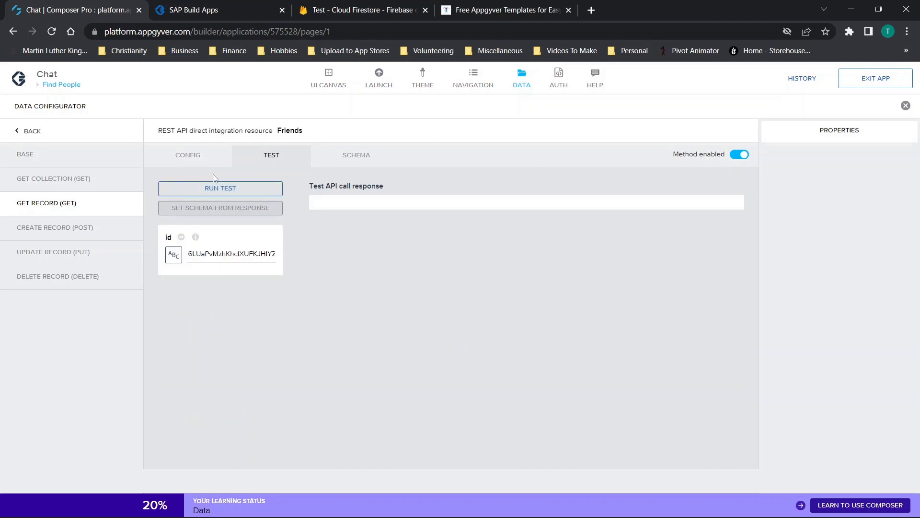
click(219, 187)
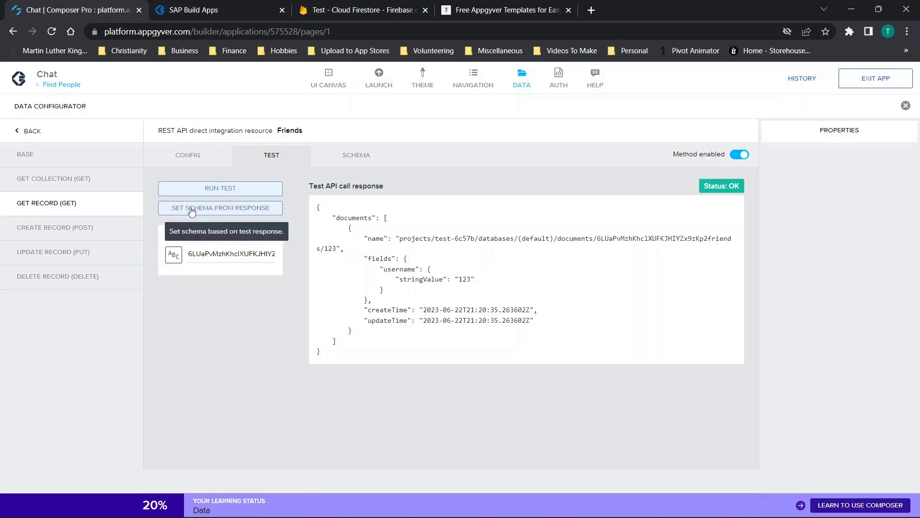
click(191, 209)
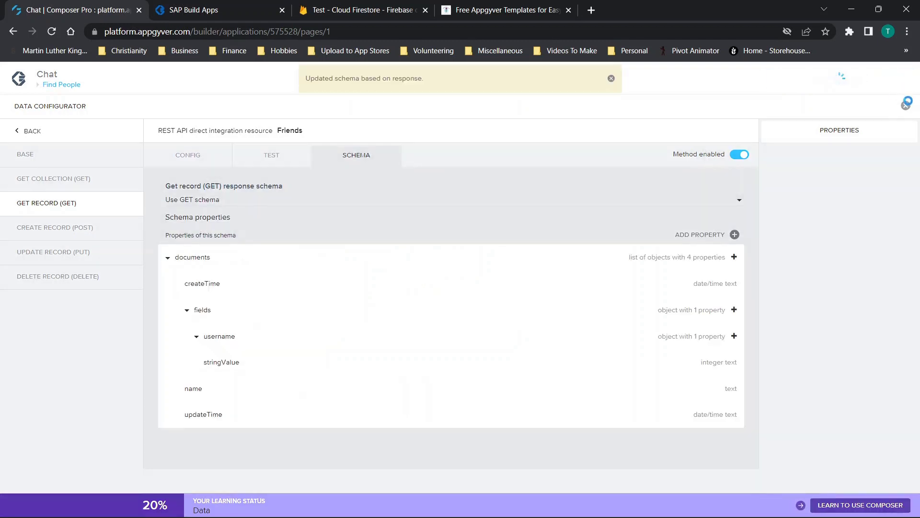
click(905, 106)
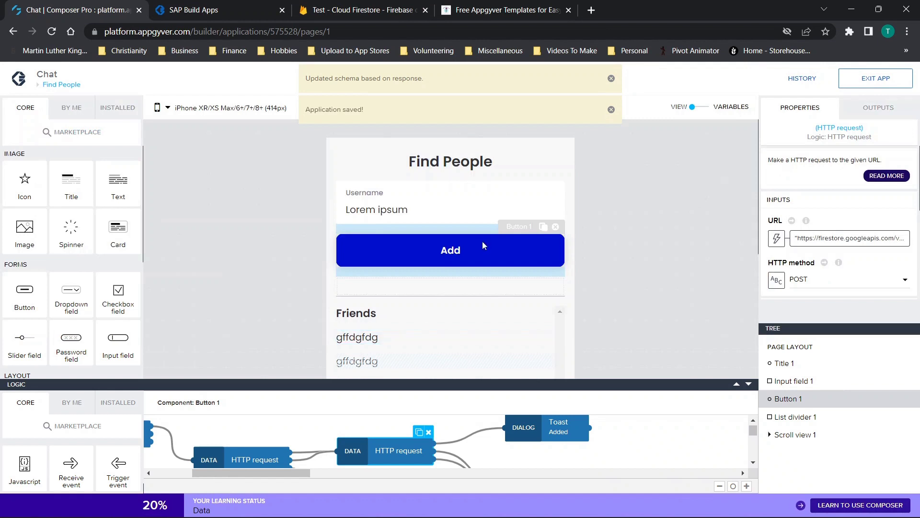
Examine the component structure of the Friends list, from Scroll view 1 and Title 2 down to the nested containers
scroll(551, 203, down, 3)
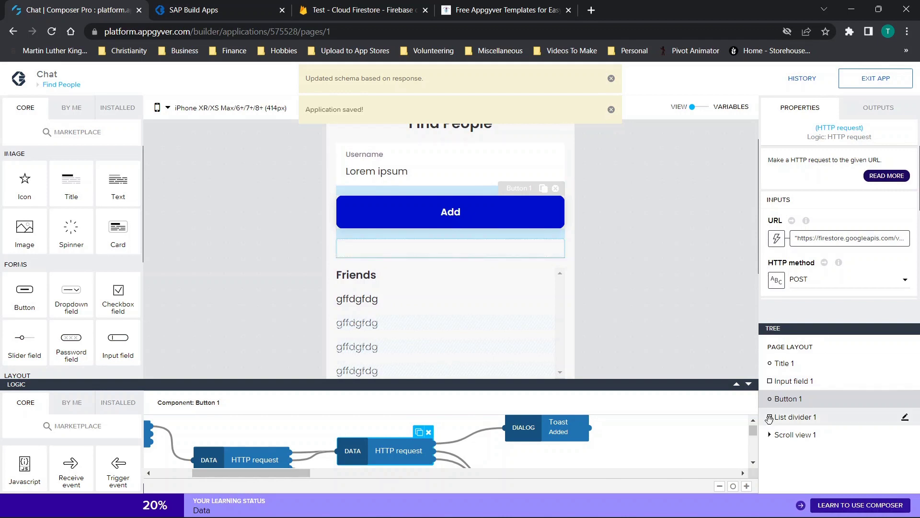
click(770, 434)
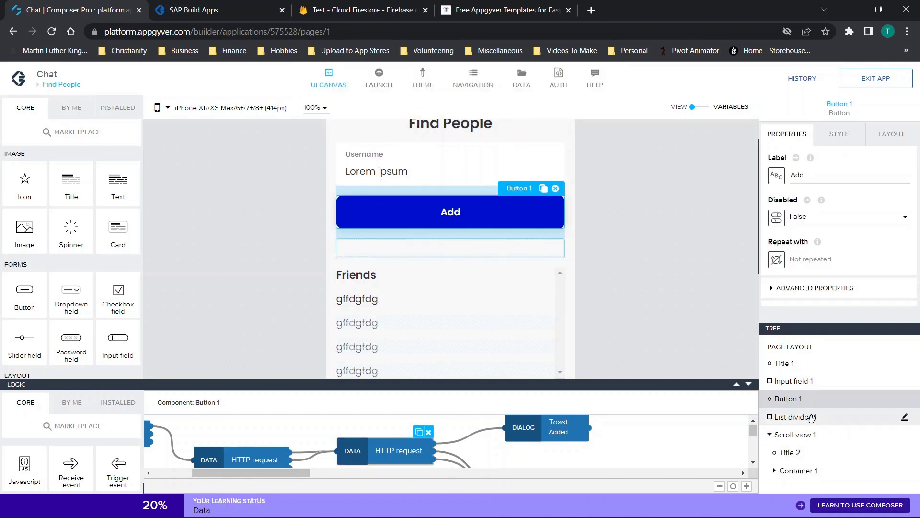
click(791, 440)
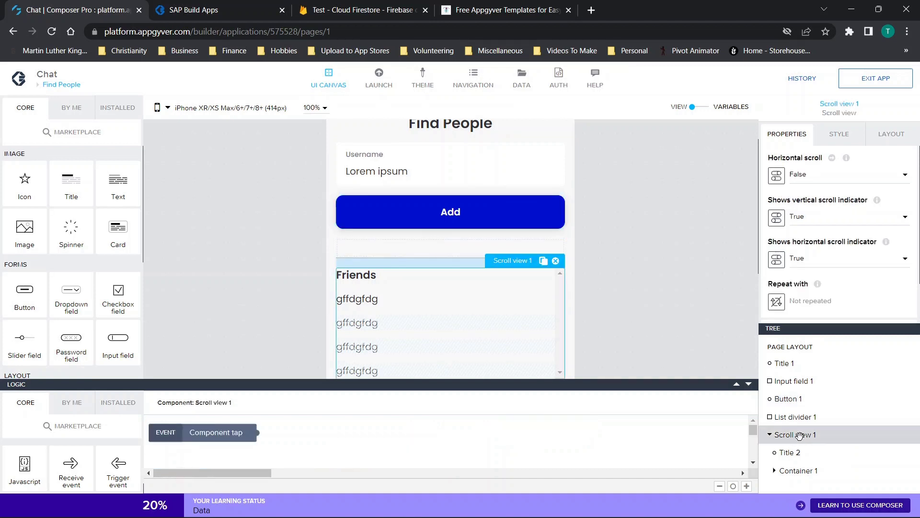
click(770, 435)
scroll(588, 247, down, 3)
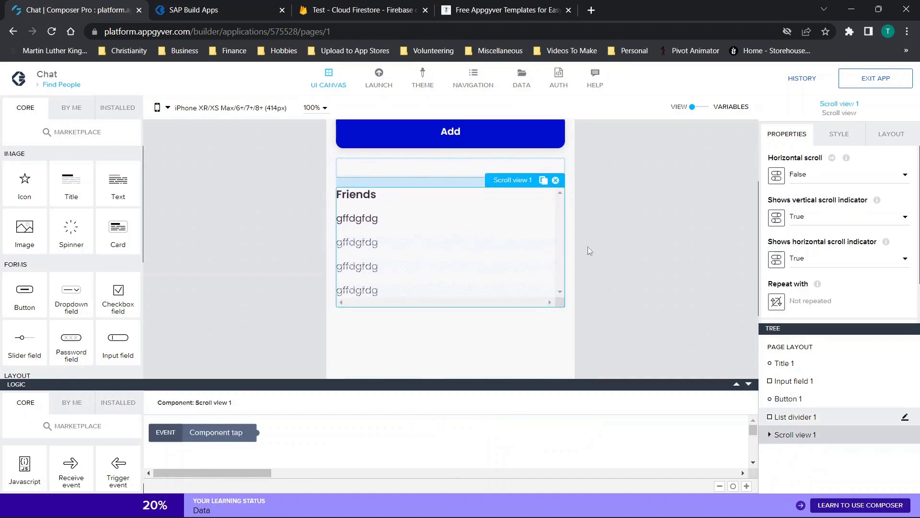
click(770, 435)
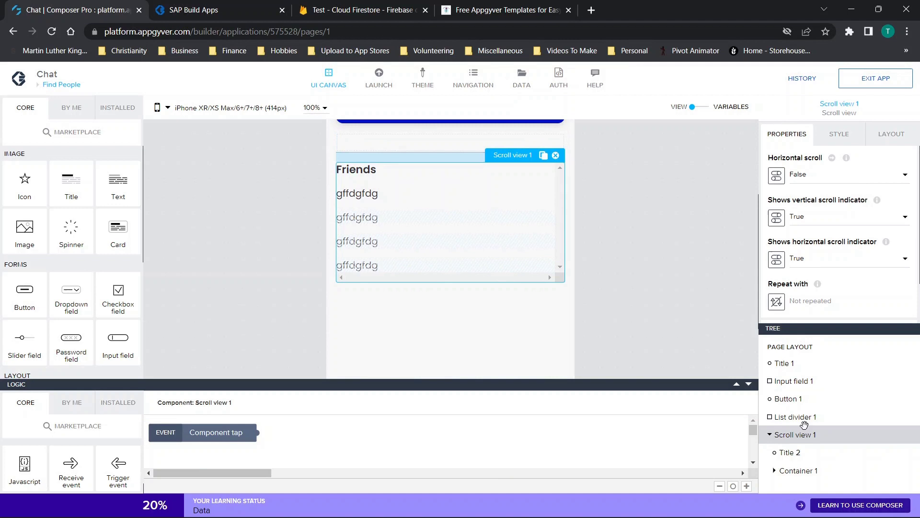
click(798, 451)
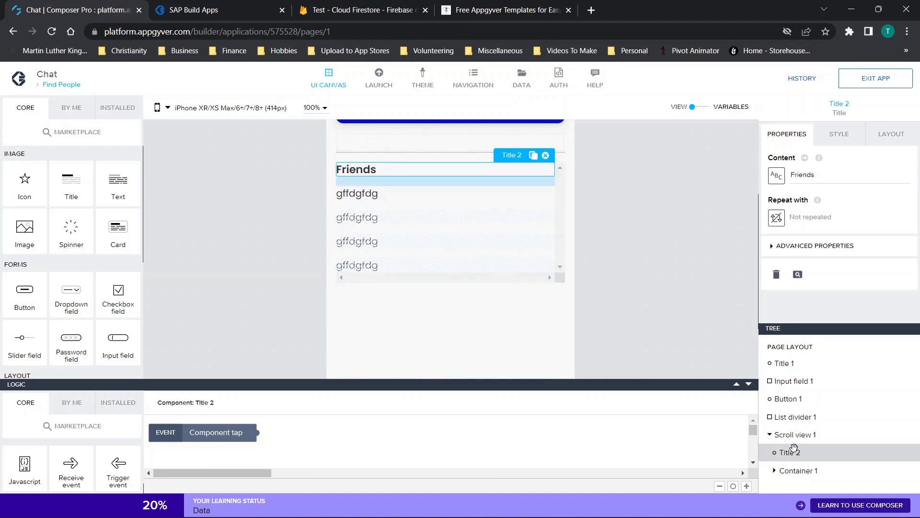
click(774, 470)
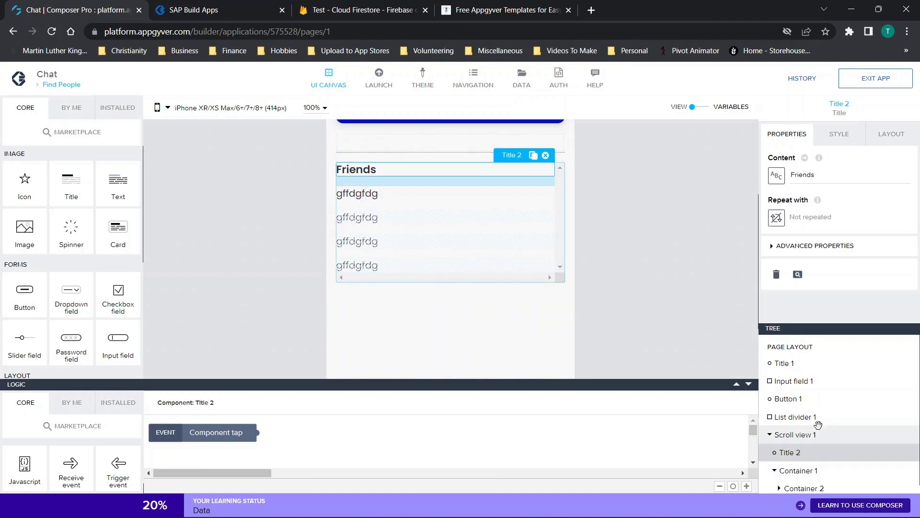
scroll(816, 429, down, 1)
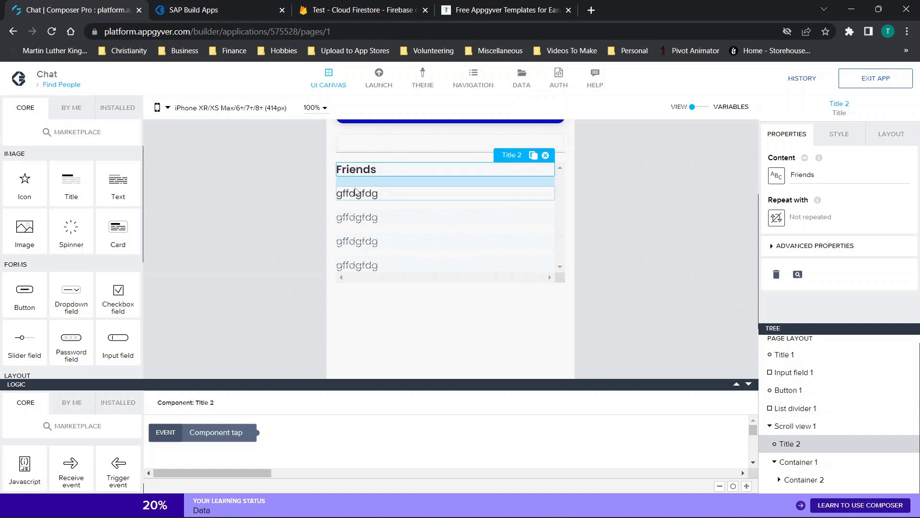
click(795, 461)
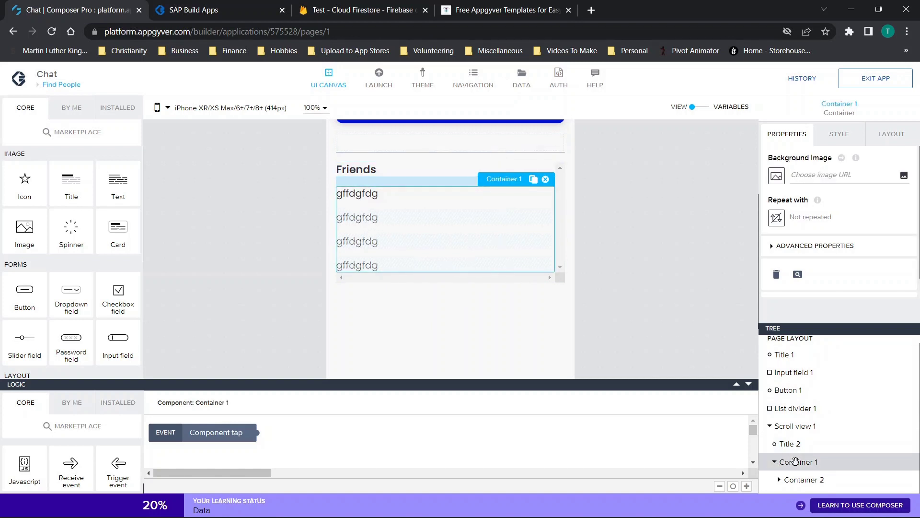
click(779, 479)
scroll(830, 407, down, 1)
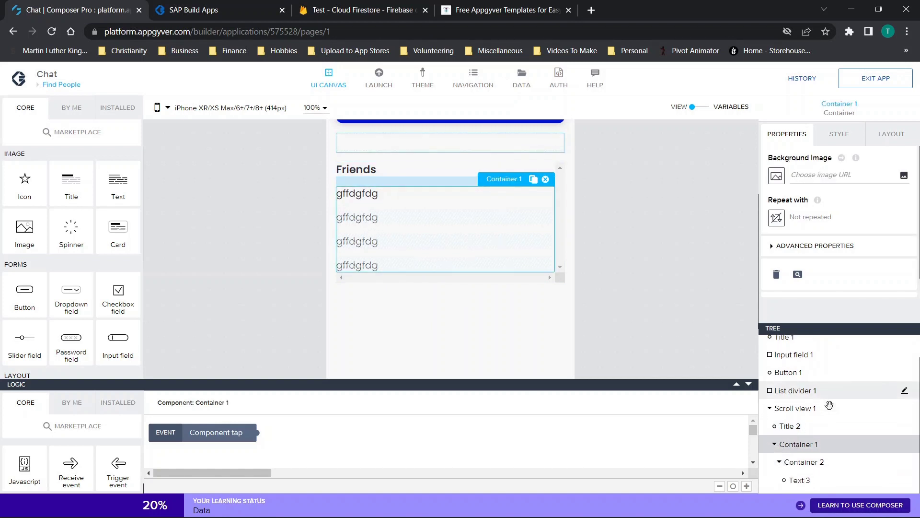
Review the repeat binding and layout settings of Container 2, comparing it with its parent Container 1
click(810, 463)
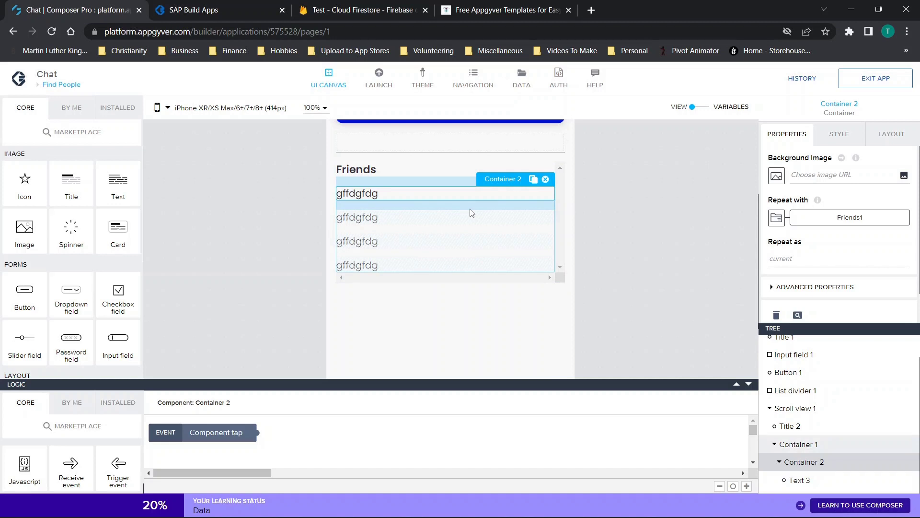
scroll(470, 211, down, 1)
scroll(470, 211, up, 2)
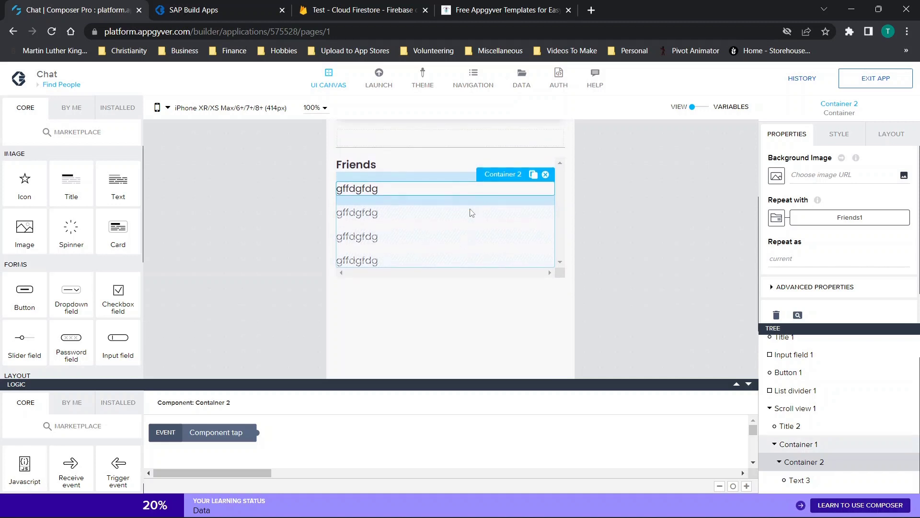
scroll(470, 211, down, 1)
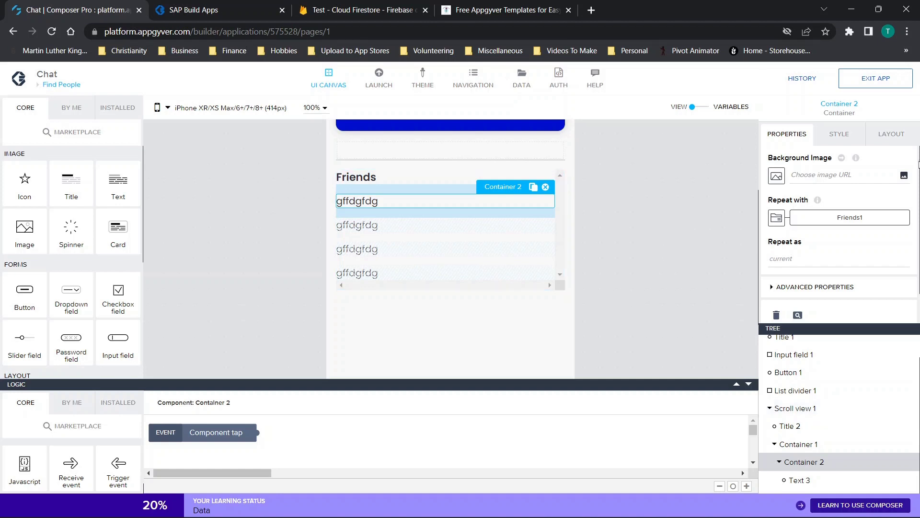
click(890, 135)
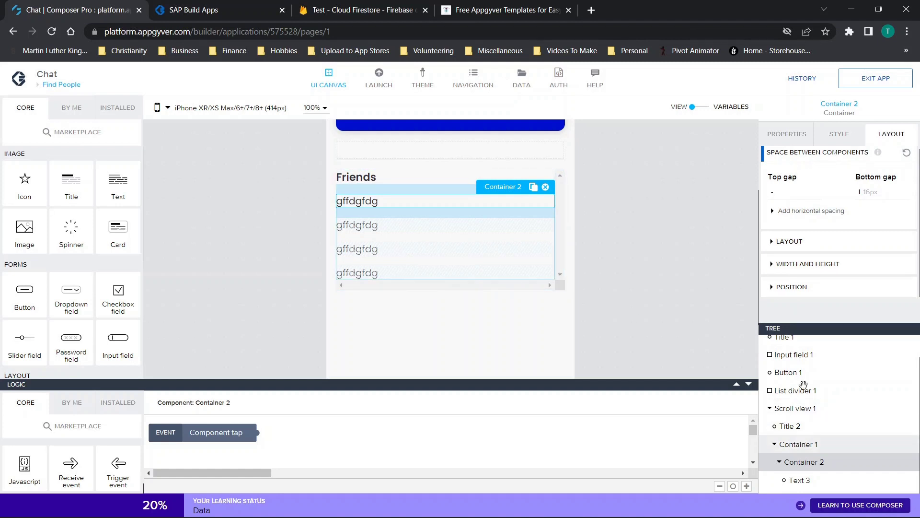
click(797, 136)
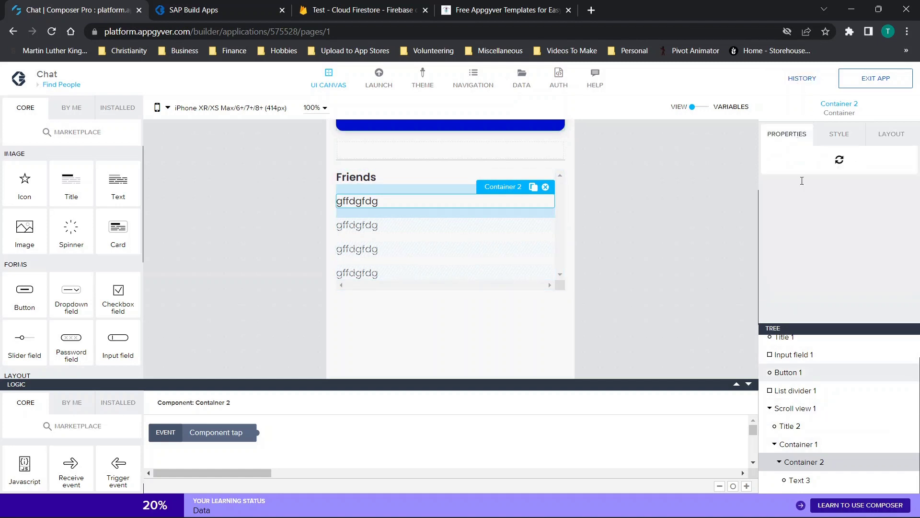
click(787, 408)
click(808, 444)
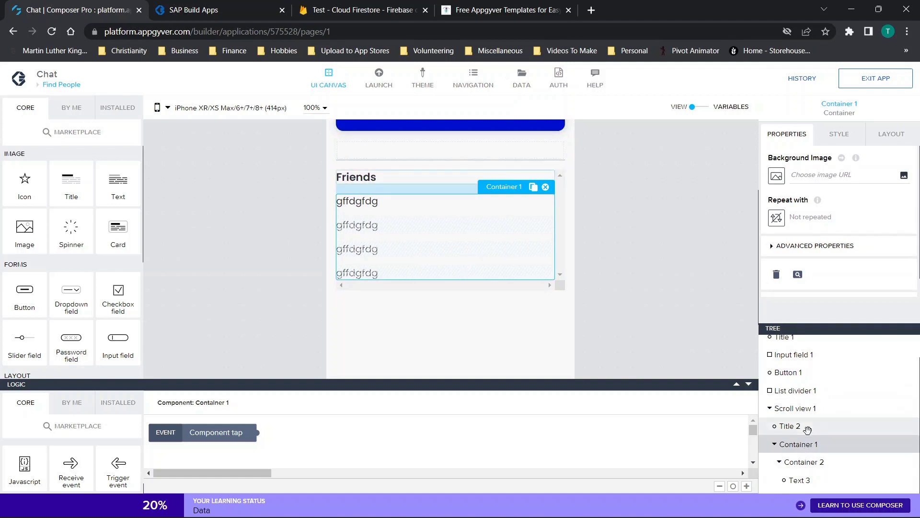
click(807, 463)
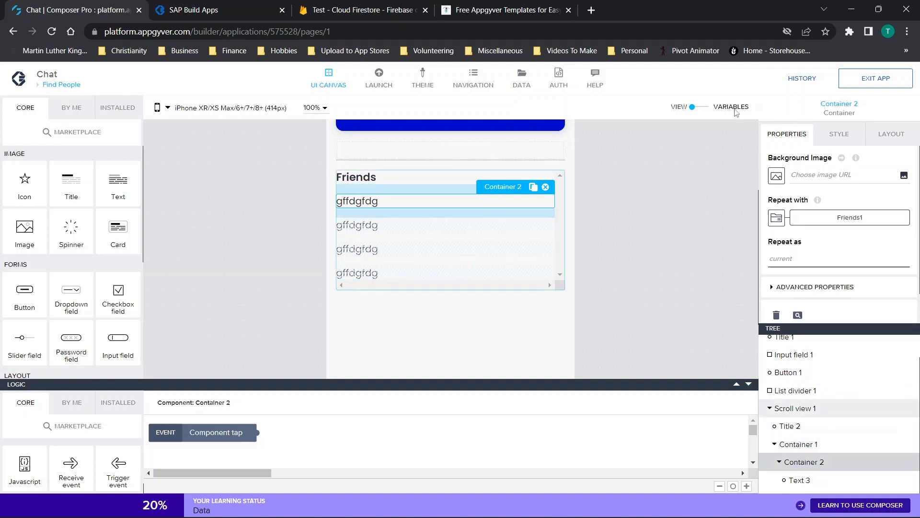
Review the data variables of the Find People page and the resources available for adding another one
click(700, 107)
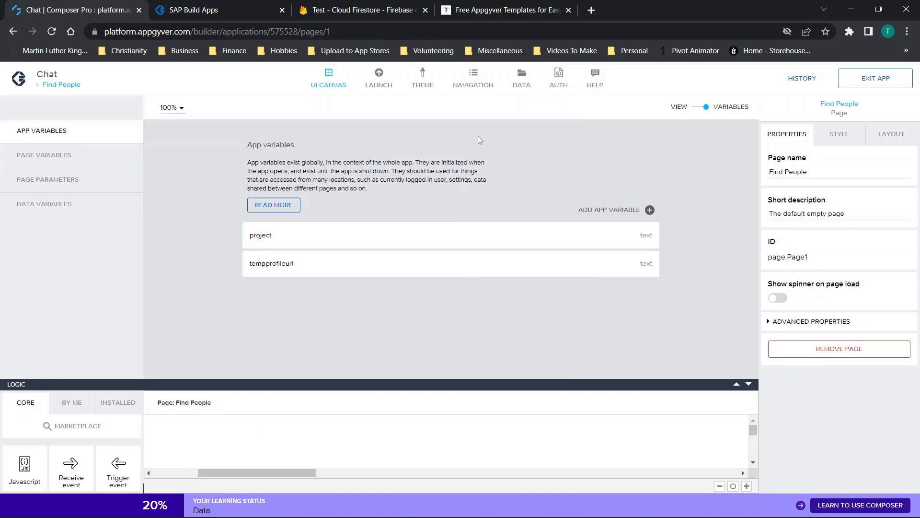
click(54, 211)
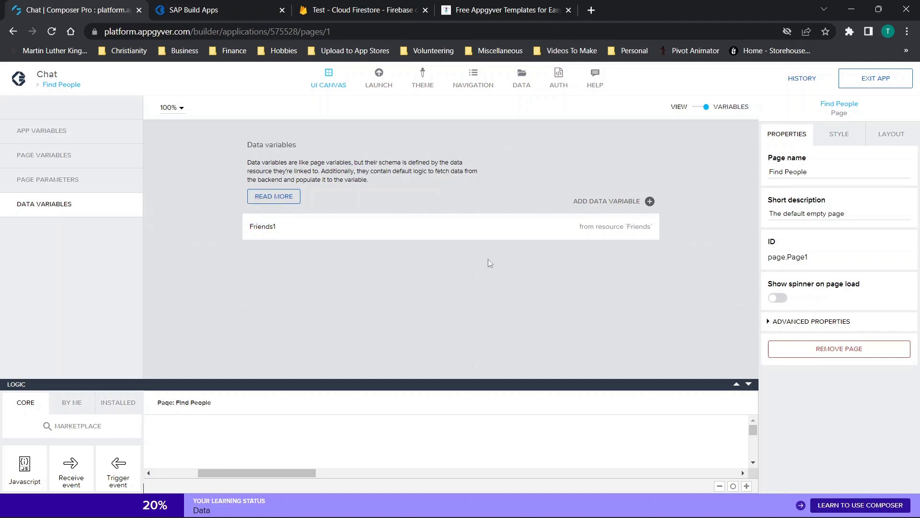
click(608, 206)
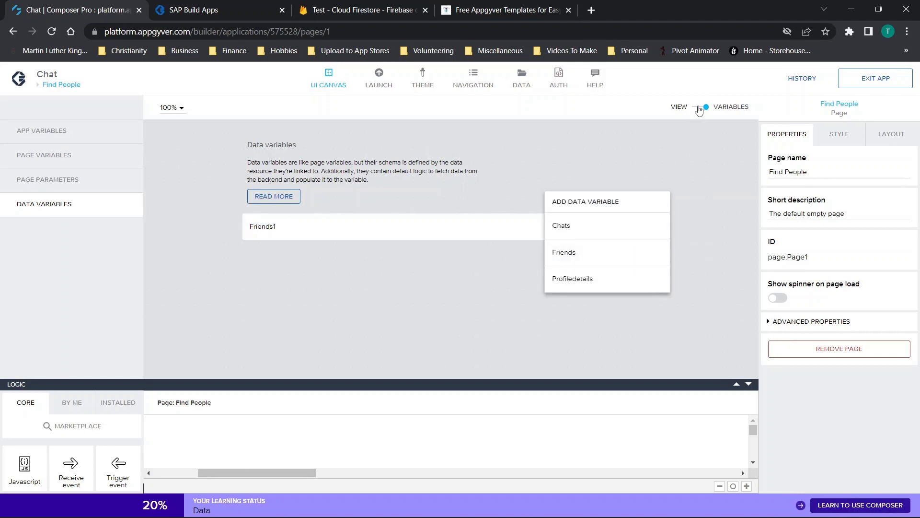
click(359, 282)
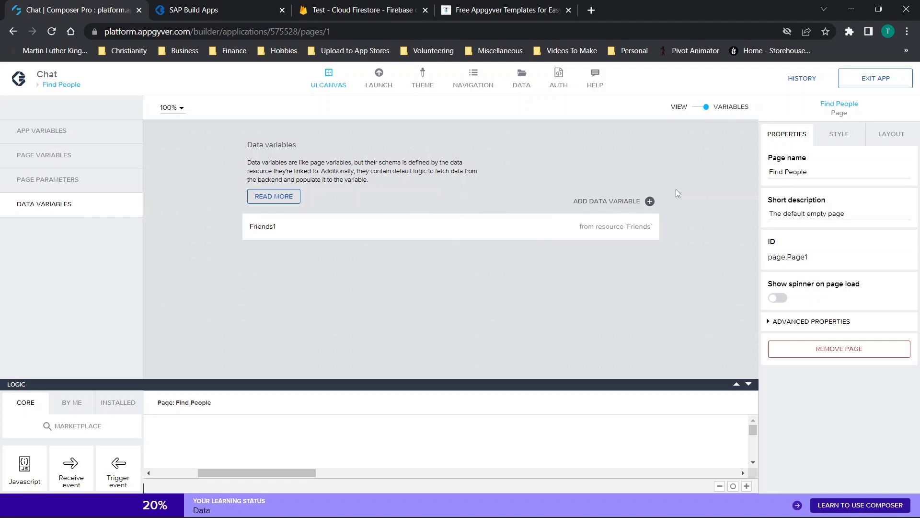
Examine the Friends1 data variable's type and id binding, and the wait time of the Delay node in its logic
click(535, 239)
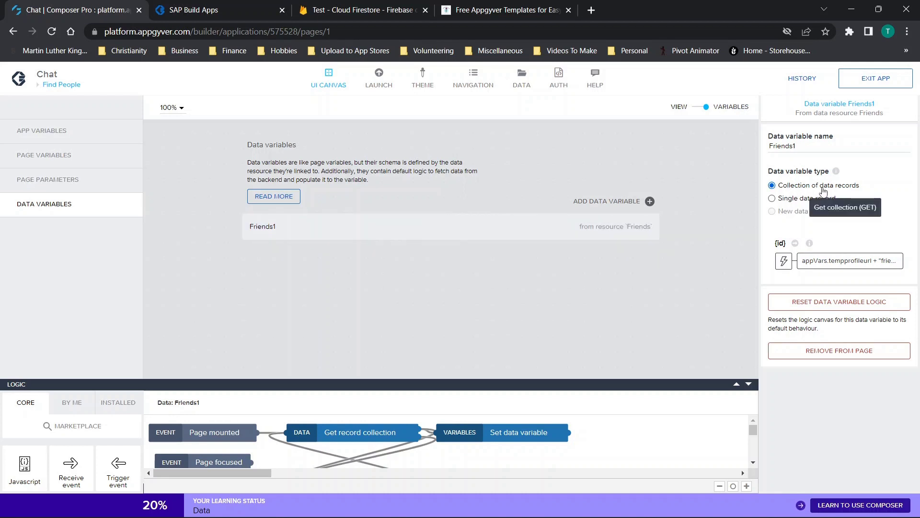
click(737, 384)
click(335, 349)
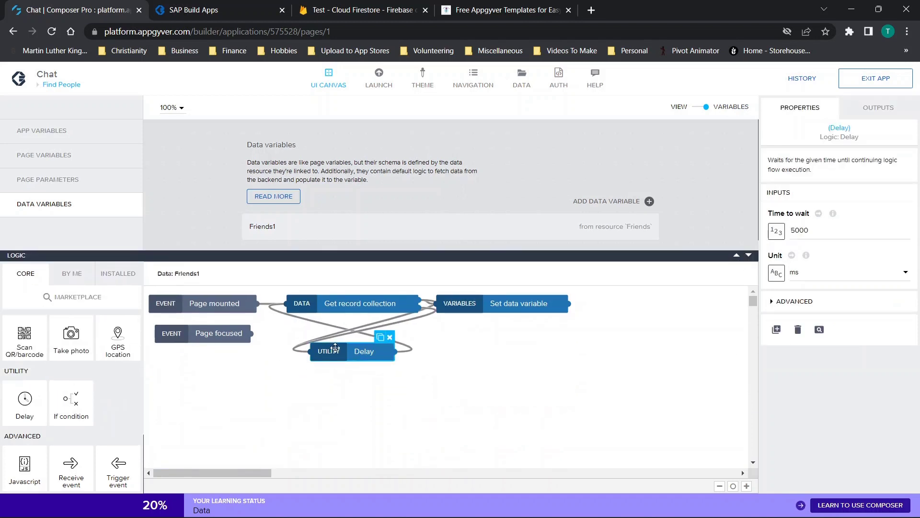
drag(828, 228, 762, 240)
click(748, 256)
drag(746, 317, 748, 354)
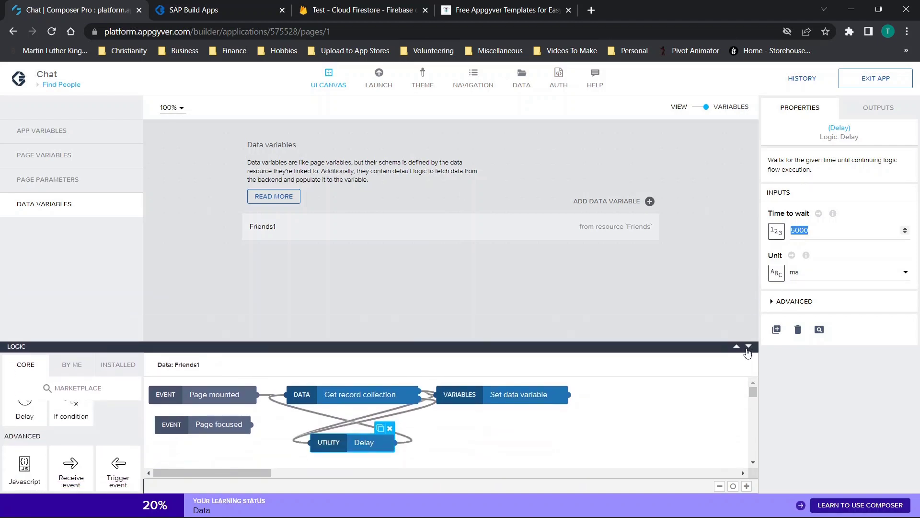
drag(747, 353, 747, 392)
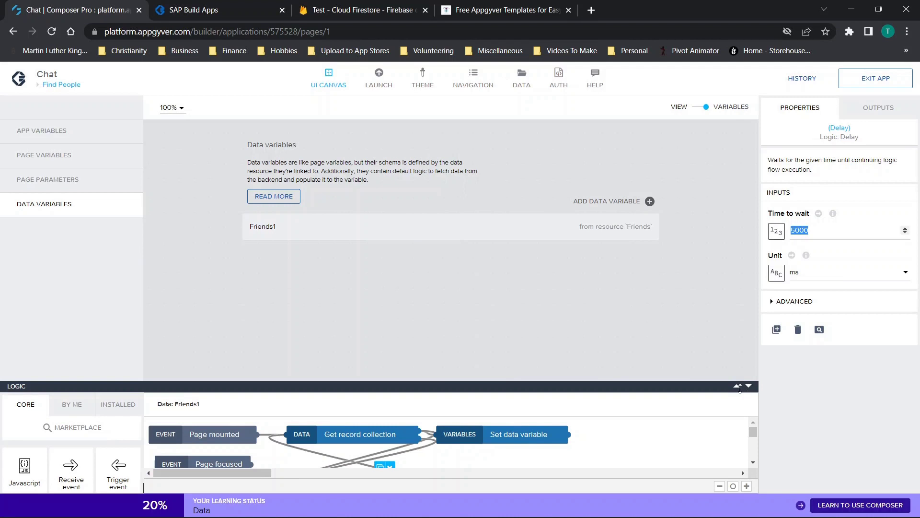
Examine the formula bound to the Friends1 data variable's id, including its tempprofileurl app variable and the "friends" text
drag(738, 392, 750, 376)
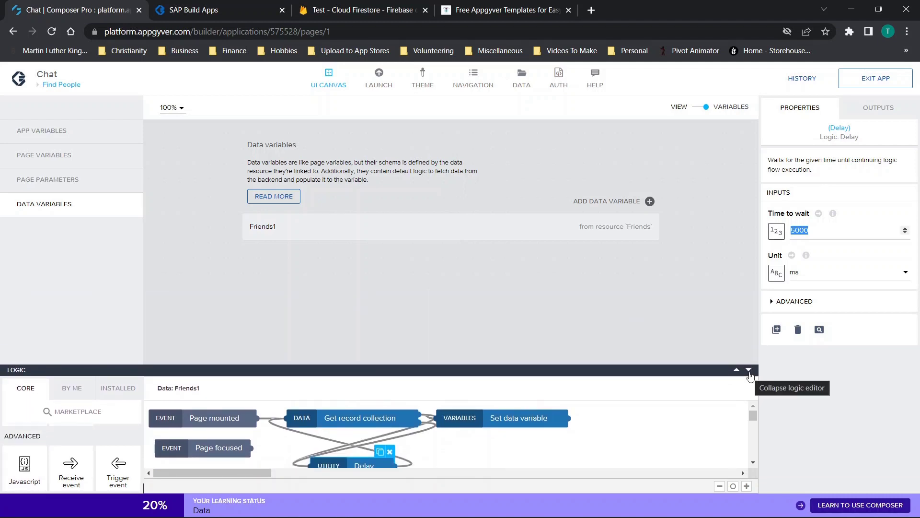
click(425, 238)
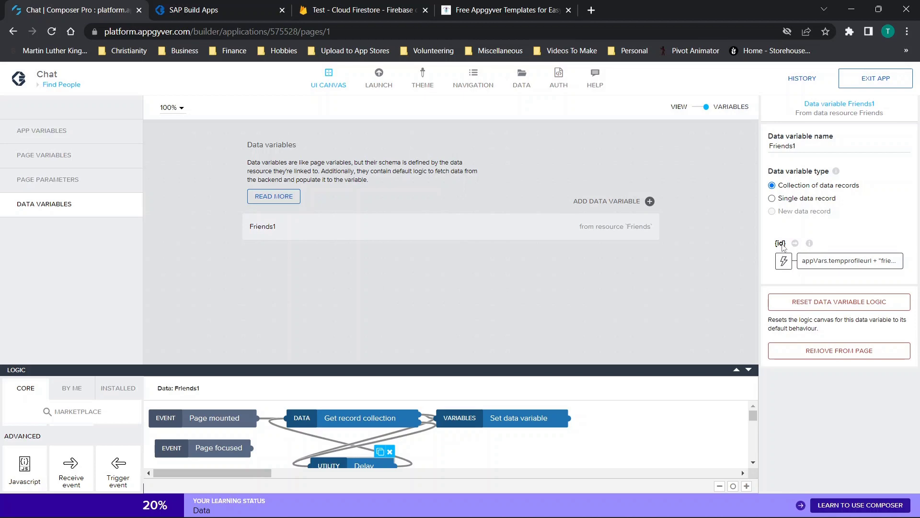
click(785, 261)
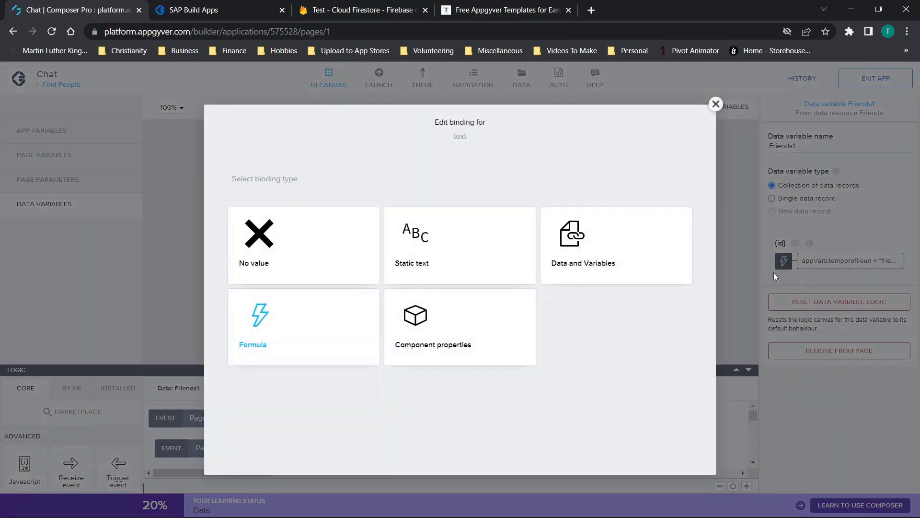
click(282, 360)
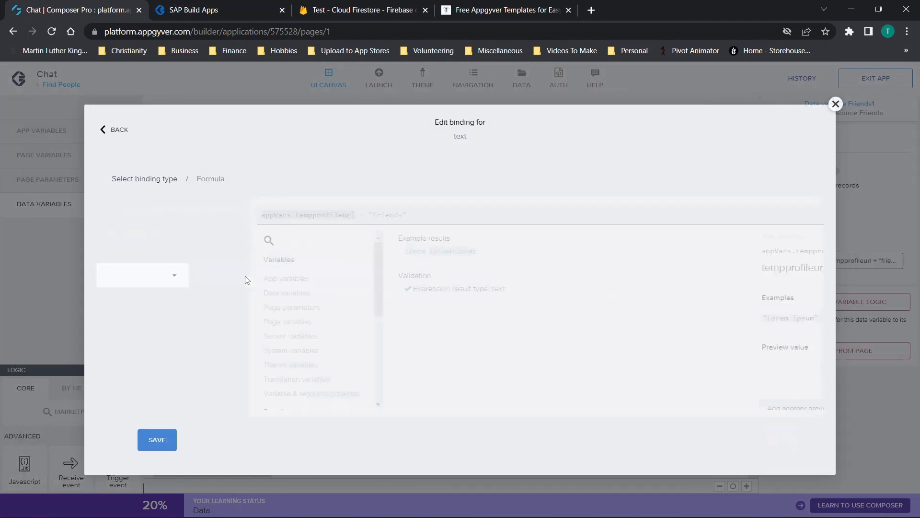
click(247, 280)
drag(125, 218, 216, 227)
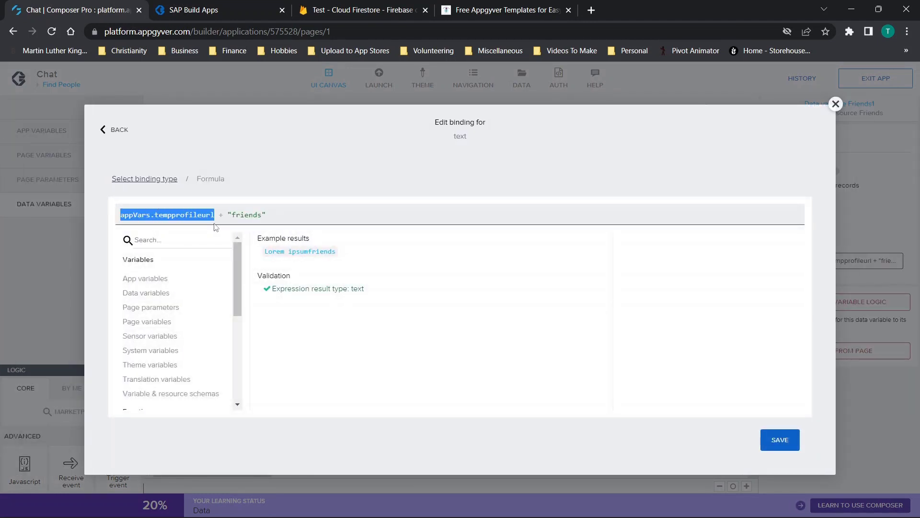
click(220, 215)
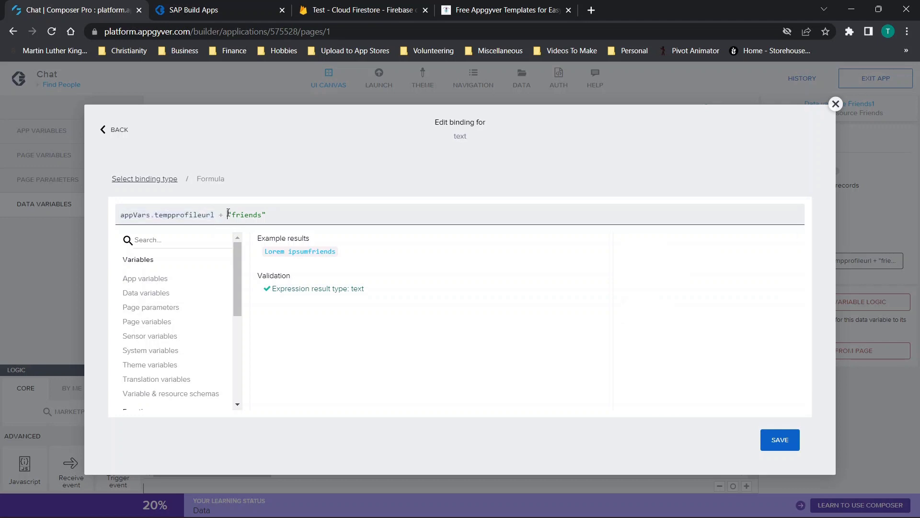
drag(228, 214, 423, 213)
click(836, 104)
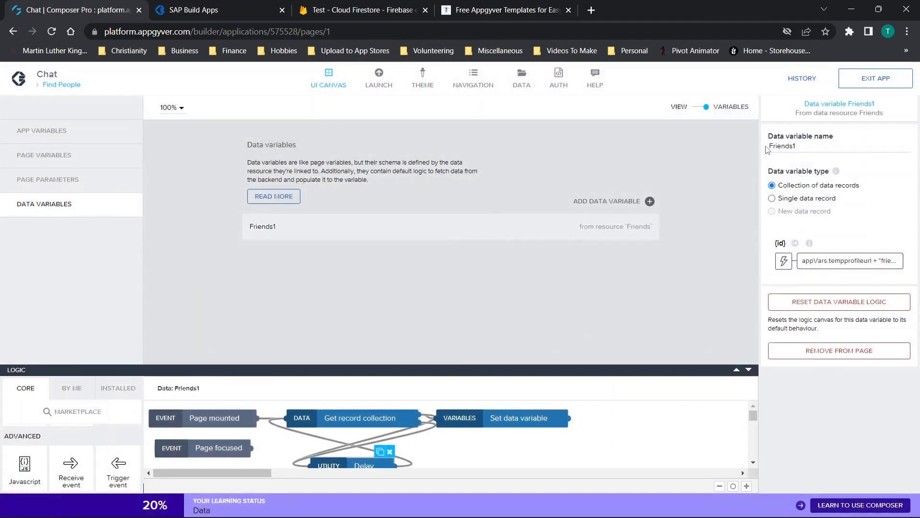
Review how Container 2 inside Scroll view 1 repeats with the Friends1 data variable
click(693, 109)
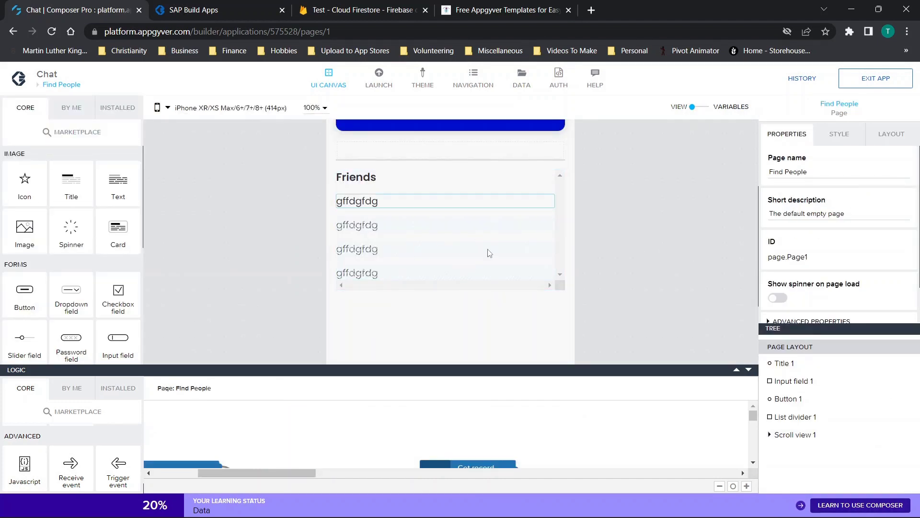
click(770, 435)
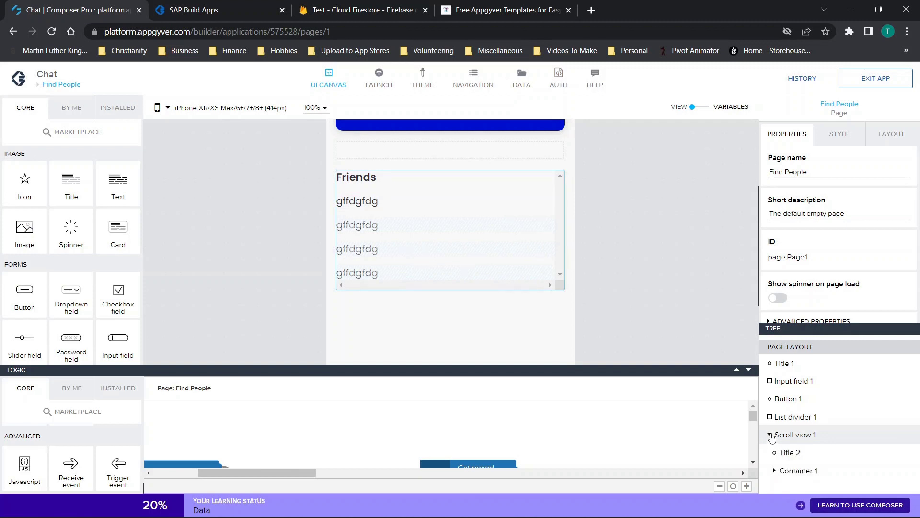
click(793, 471)
click(796, 474)
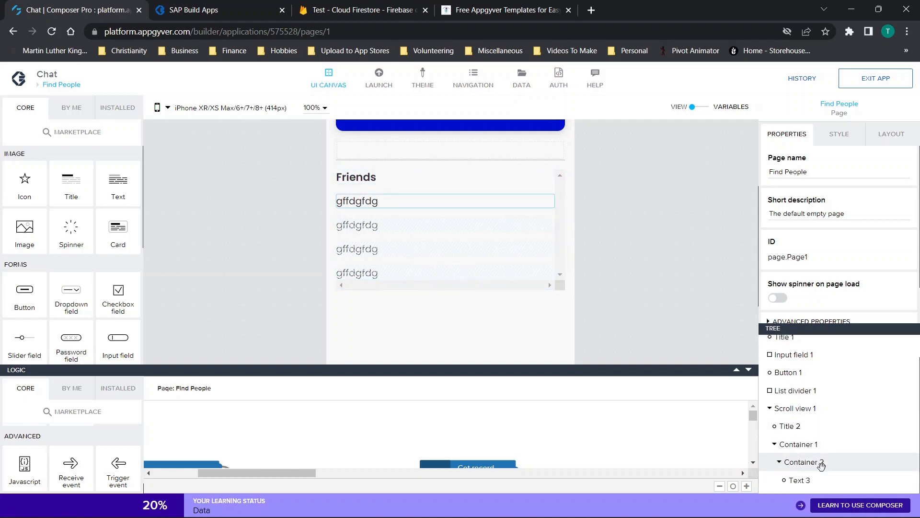
click(821, 466)
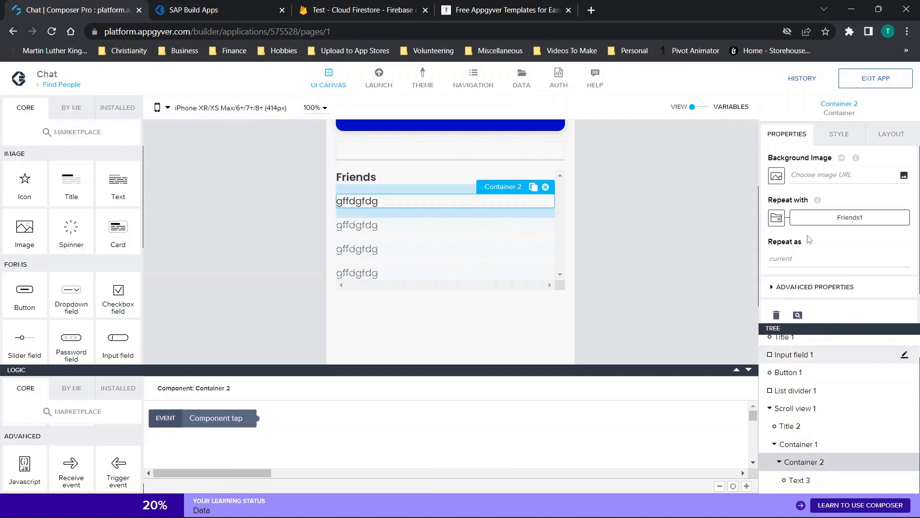
click(777, 217)
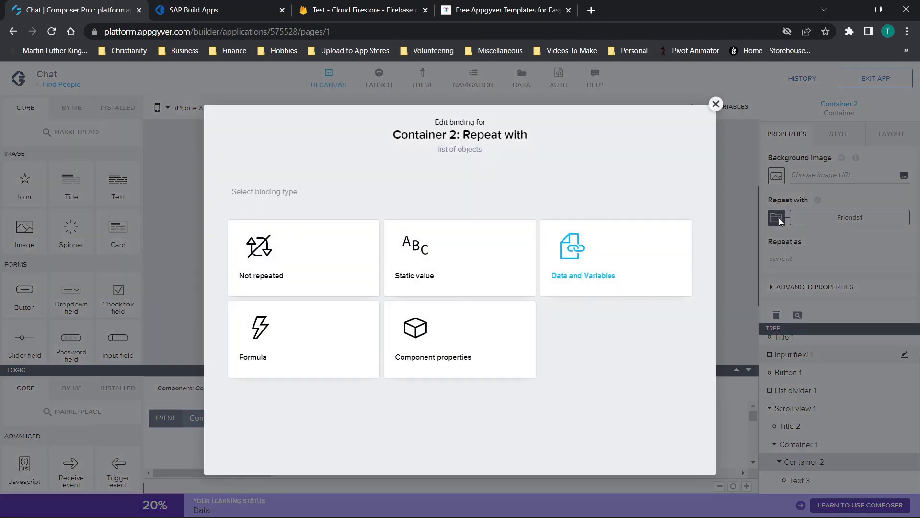
click(598, 254)
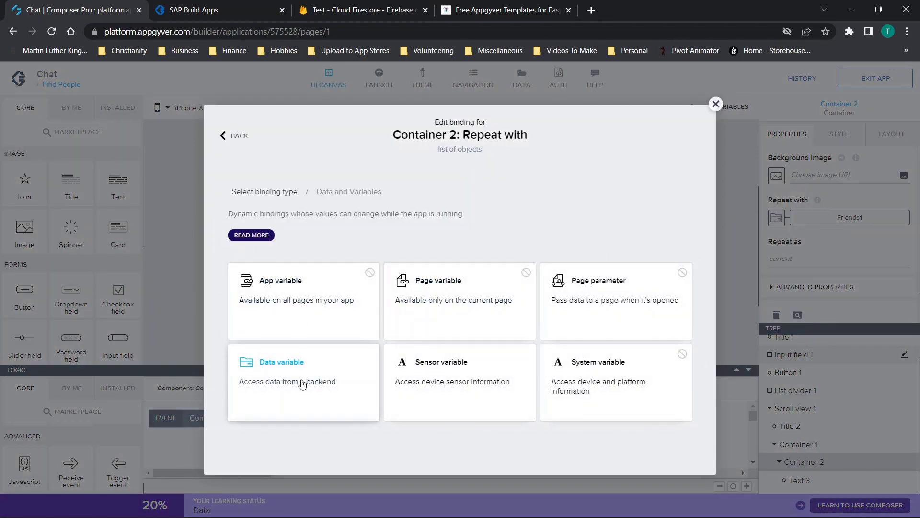
click(307, 364)
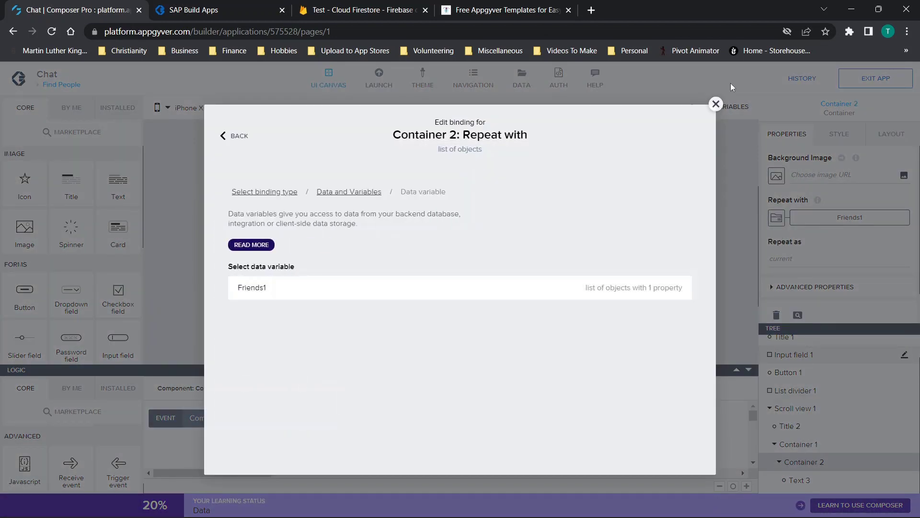
click(715, 104)
scroll(863, 310, down, 1)
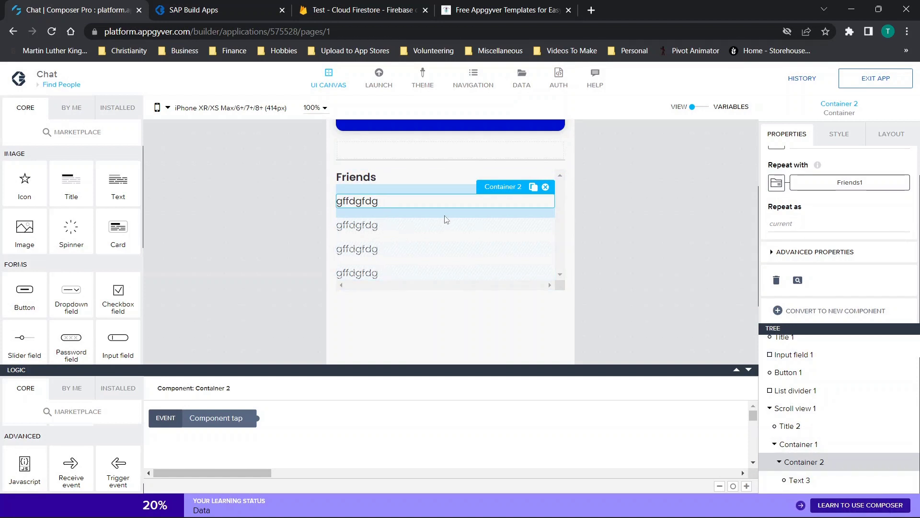
Examine Text 3's content binding, both as a data item in repeat and as a formula reading the username's string value
click(800, 479)
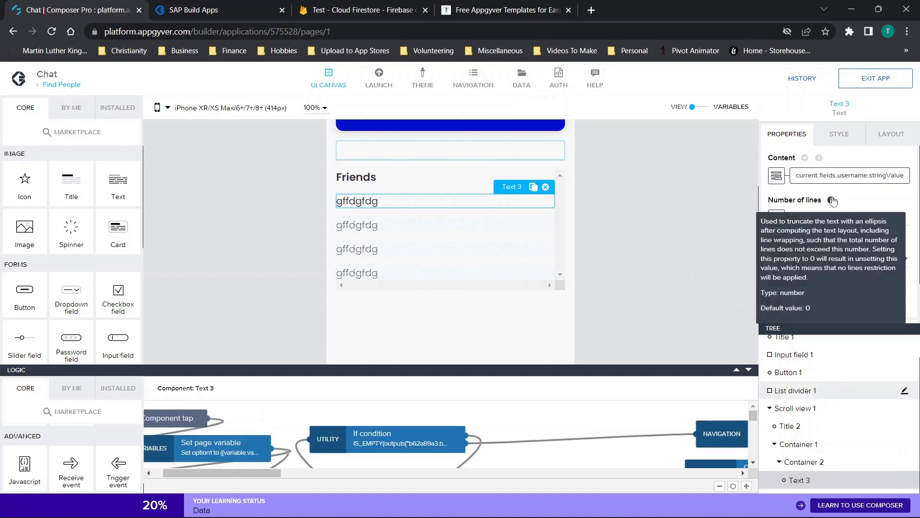
click(777, 176)
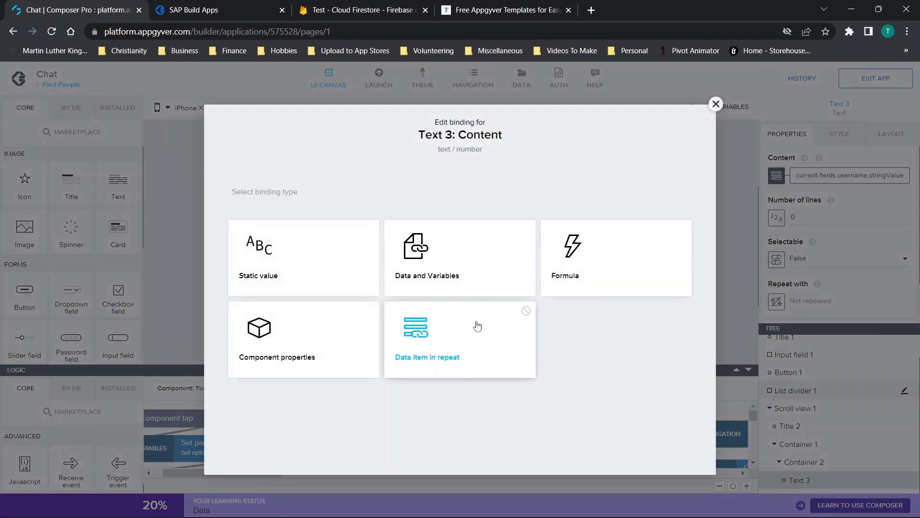
click(455, 336)
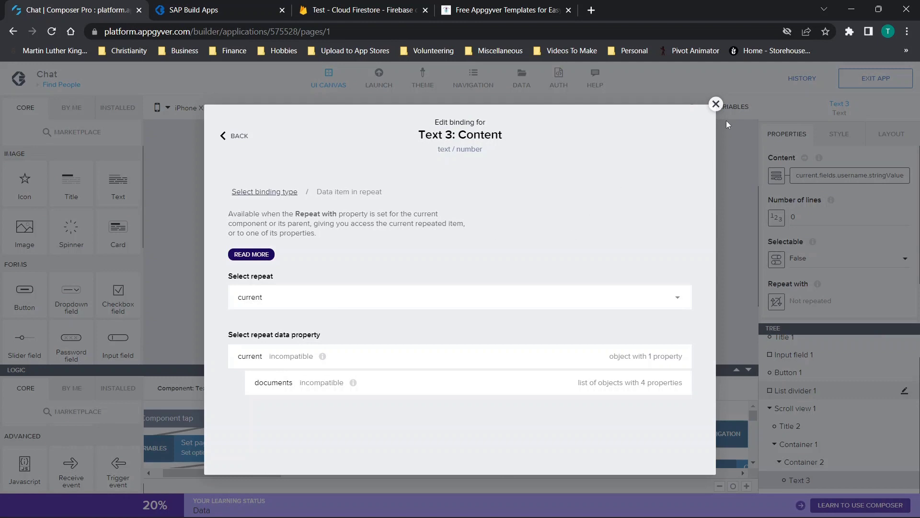
click(263, 192)
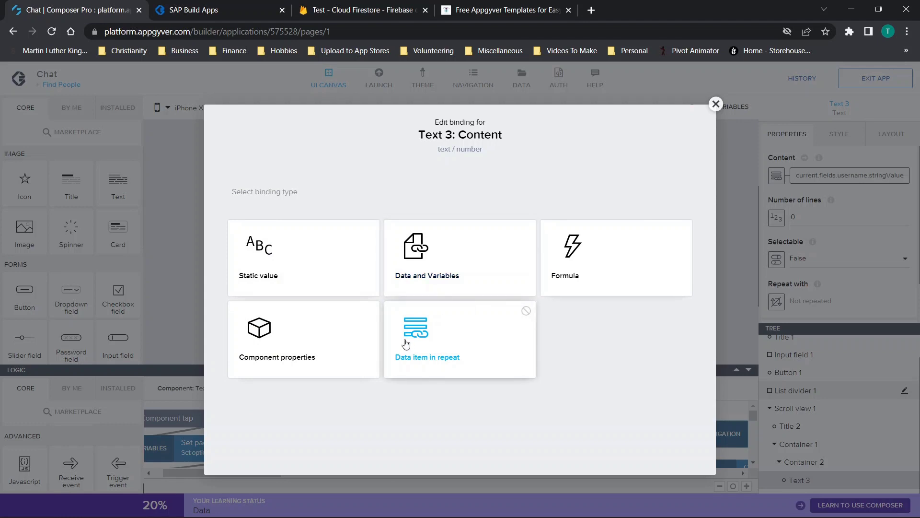
click(715, 104)
click(776, 176)
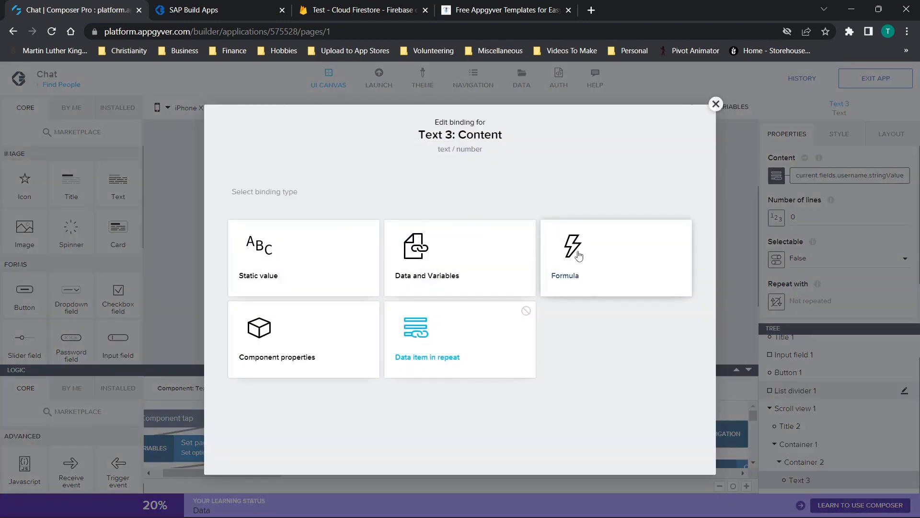
click(577, 254)
click(417, 281)
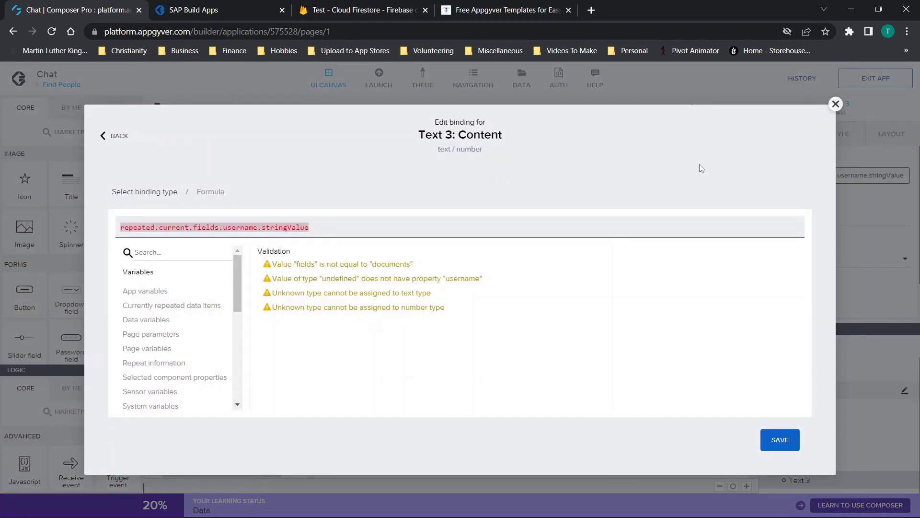
click(835, 104)
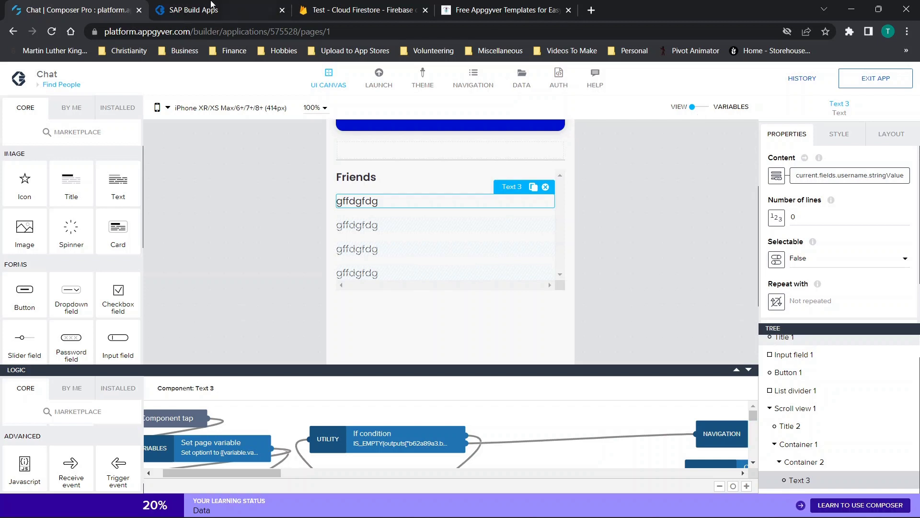
Compare the friends list in the running app preview with Text 3's content formula and the Find People page layout
click(187, 4)
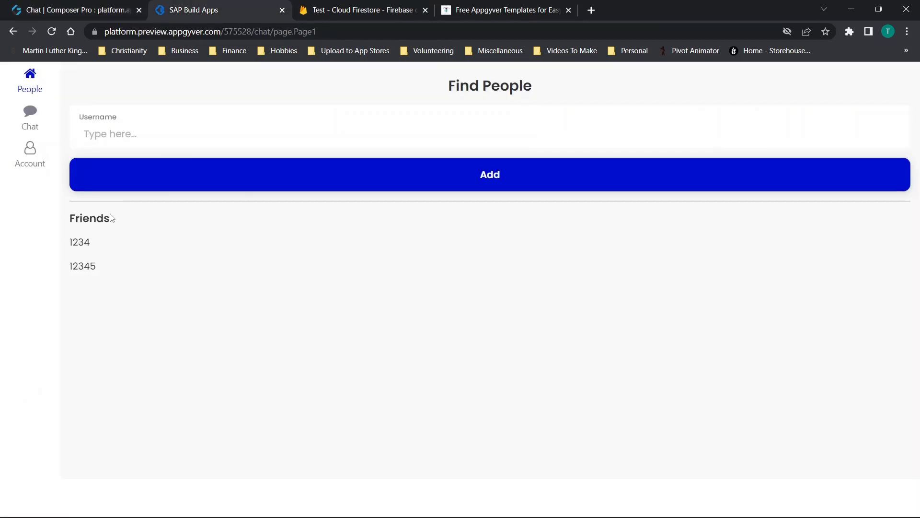
click(82, 7)
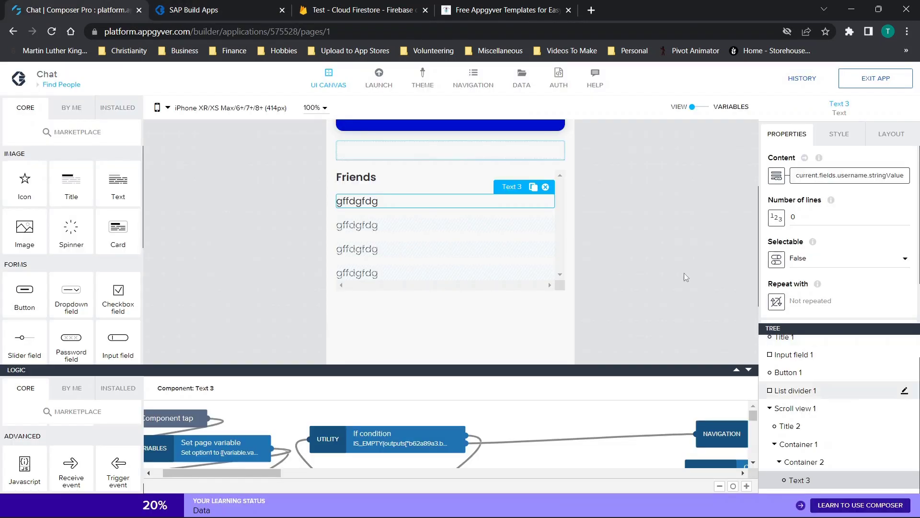
click(777, 177)
click(585, 255)
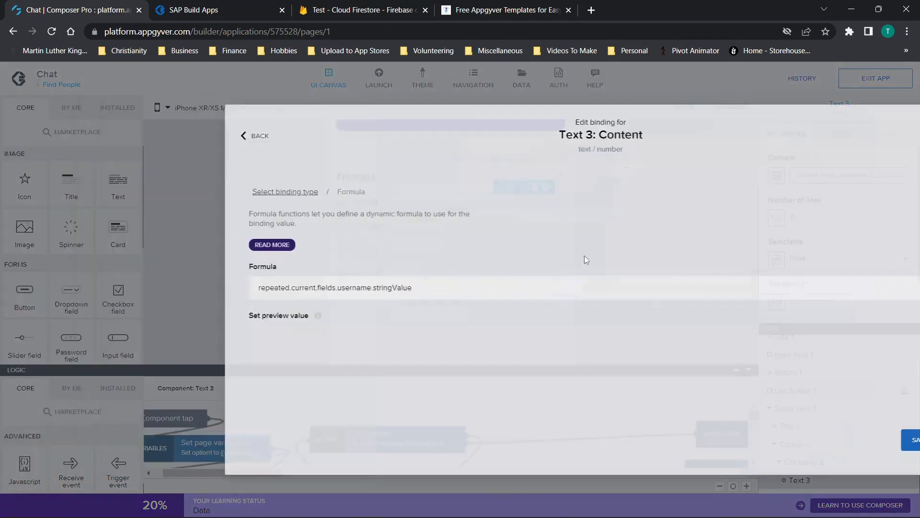
click(355, 290)
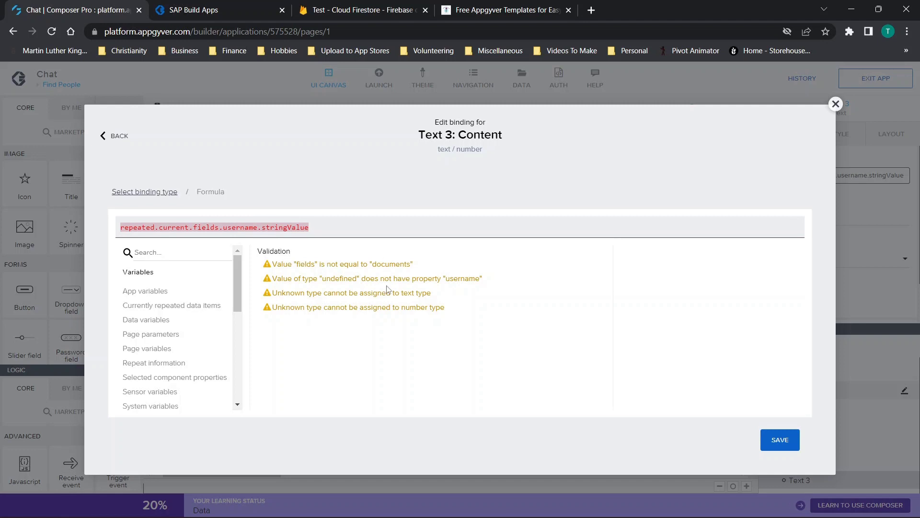
click(835, 103)
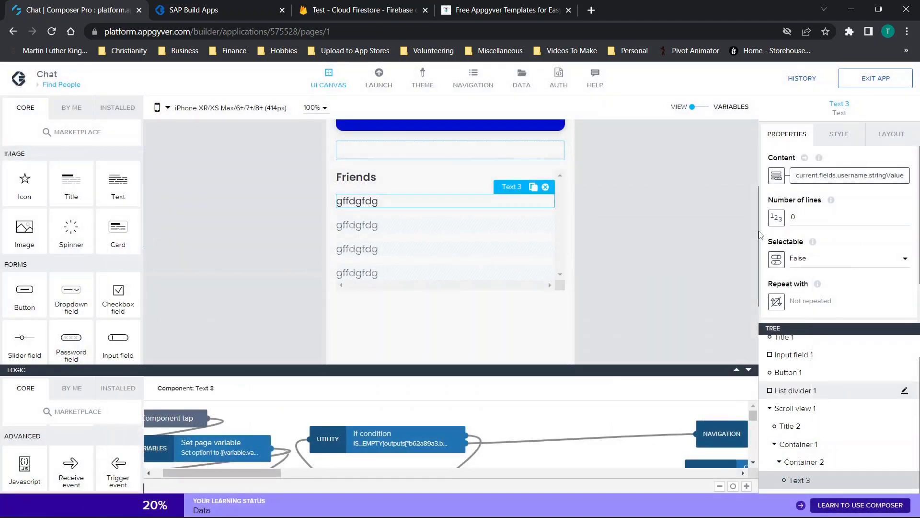
scroll(658, 238, up, 5)
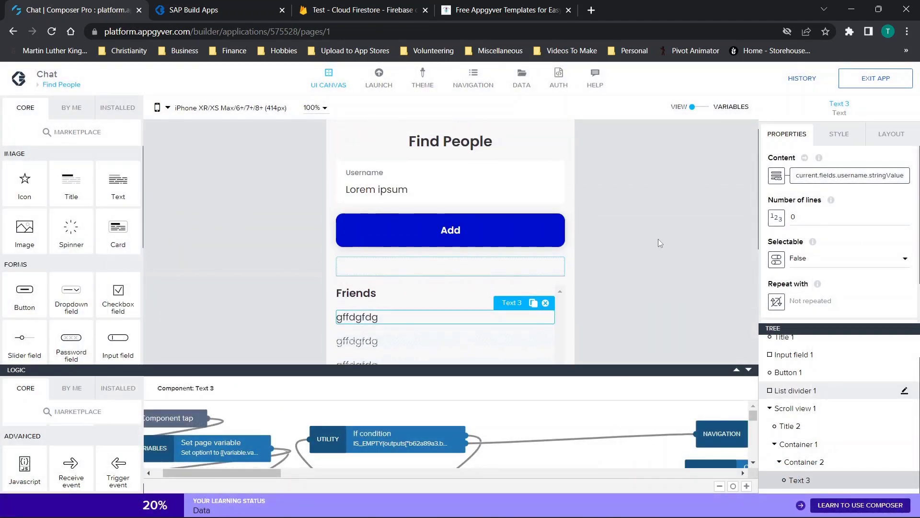
click(248, 4)
click(76, 9)
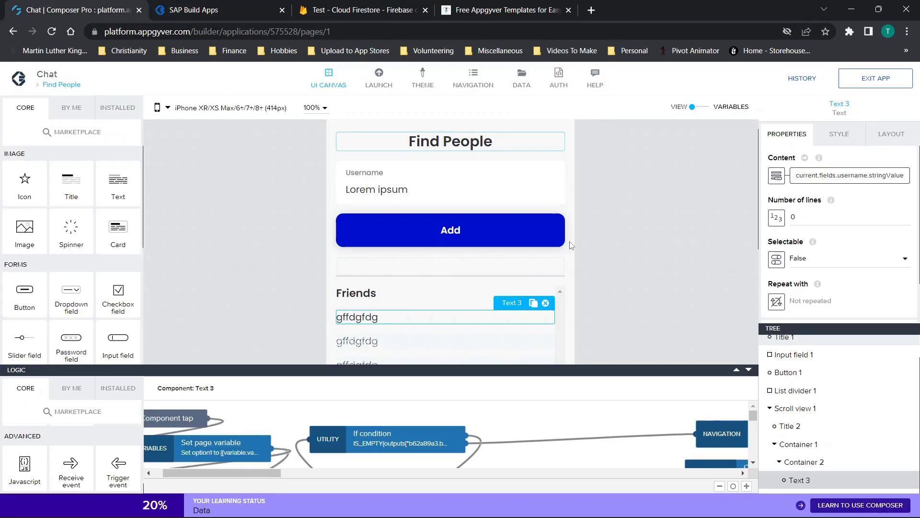
Review the Friends data resource's base URL and the configuration and test settings of its Get Collection and Get Record methods
click(520, 87)
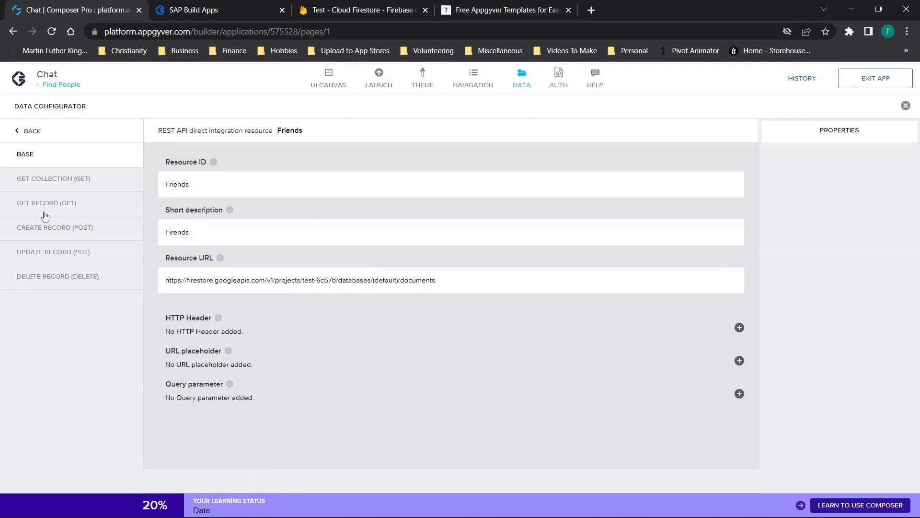
click(41, 187)
click(384, 211)
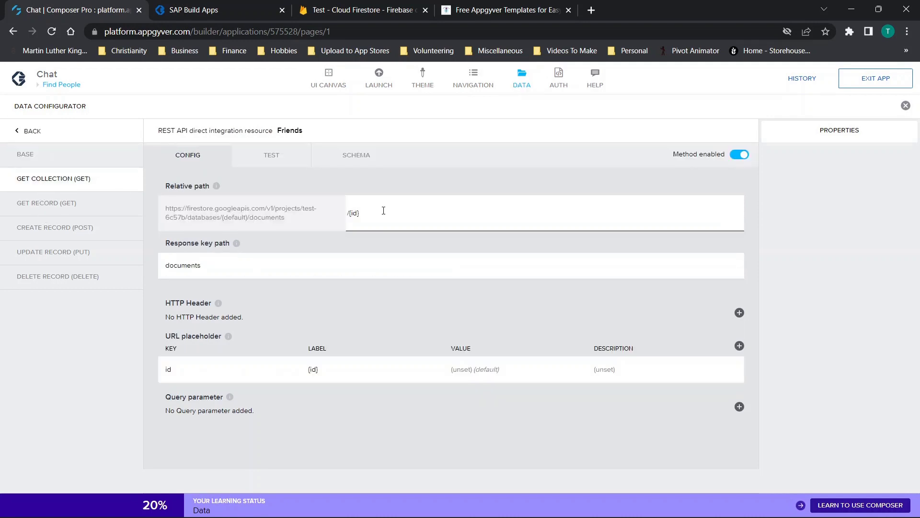
click(254, 153)
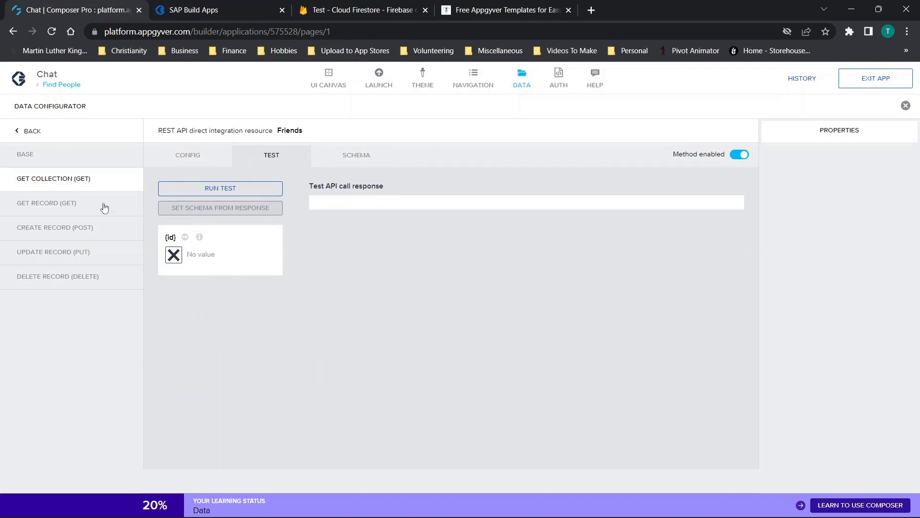
click(70, 208)
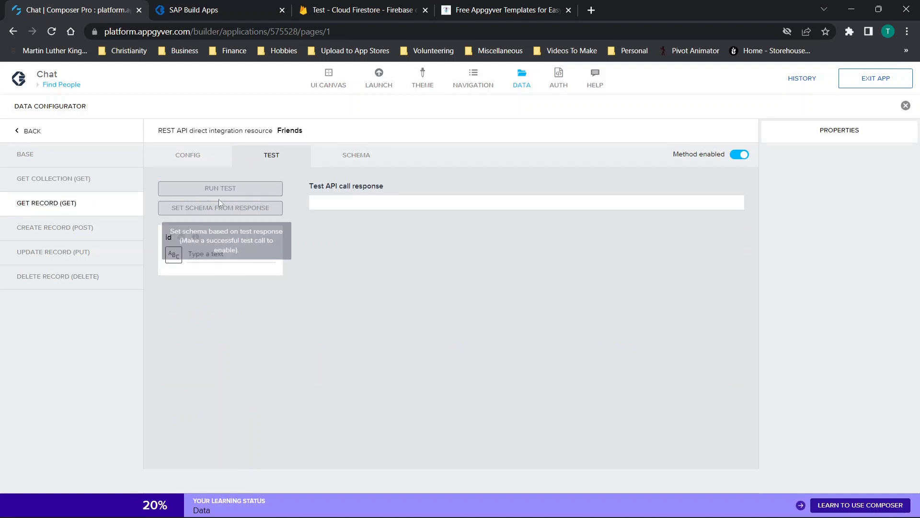
click(185, 162)
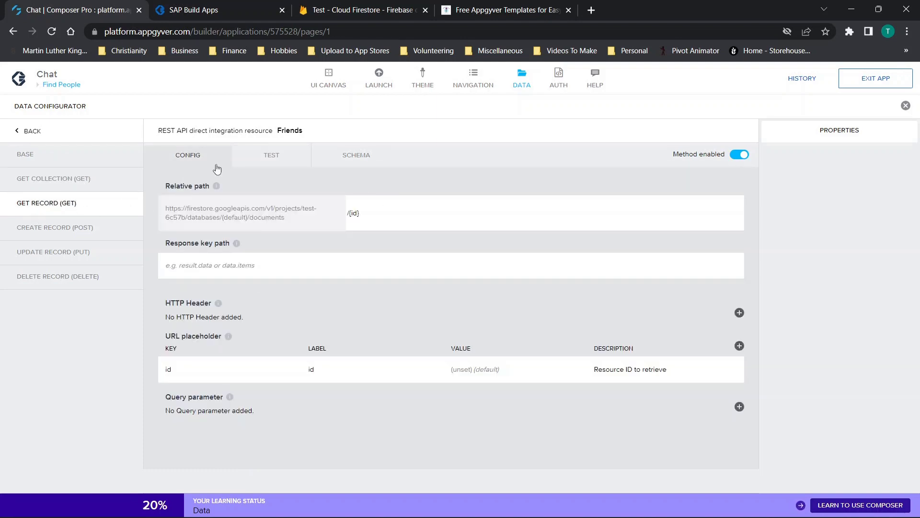
click(261, 158)
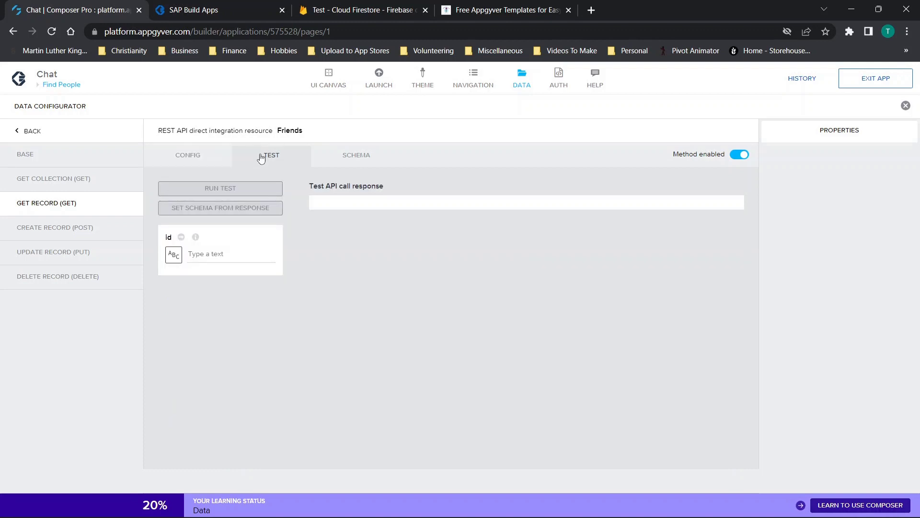
Leave the Friends data resource after checking Get Collection's test settings, and enlarge the logic canvas for Text 3
click(28, 184)
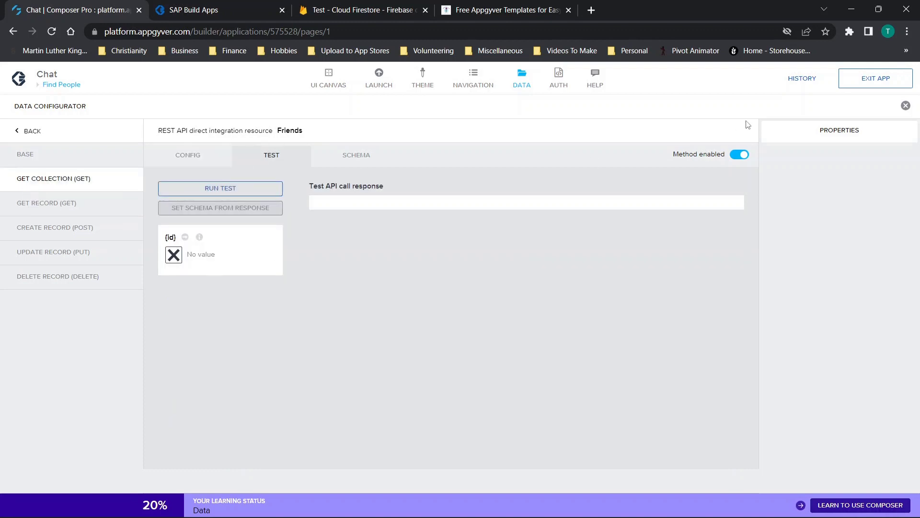
click(906, 106)
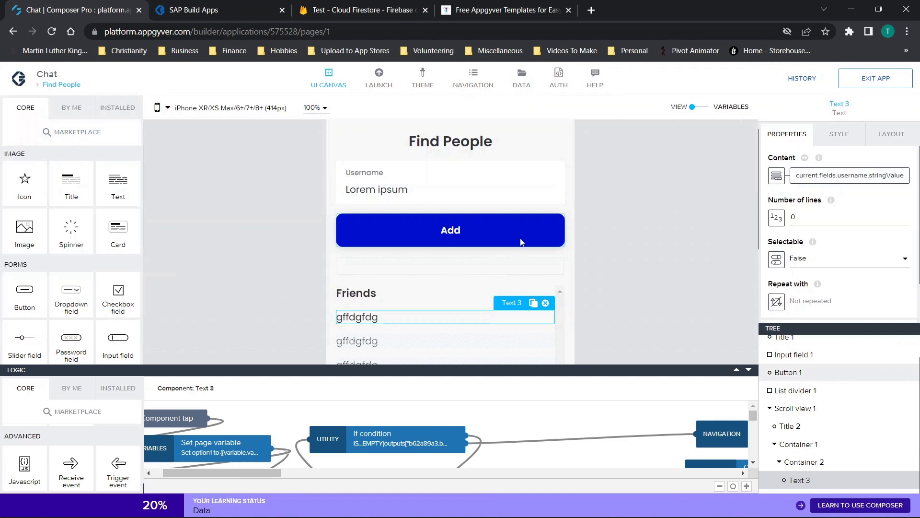
scroll(512, 246, down, 1)
scroll(512, 245, down, 1)
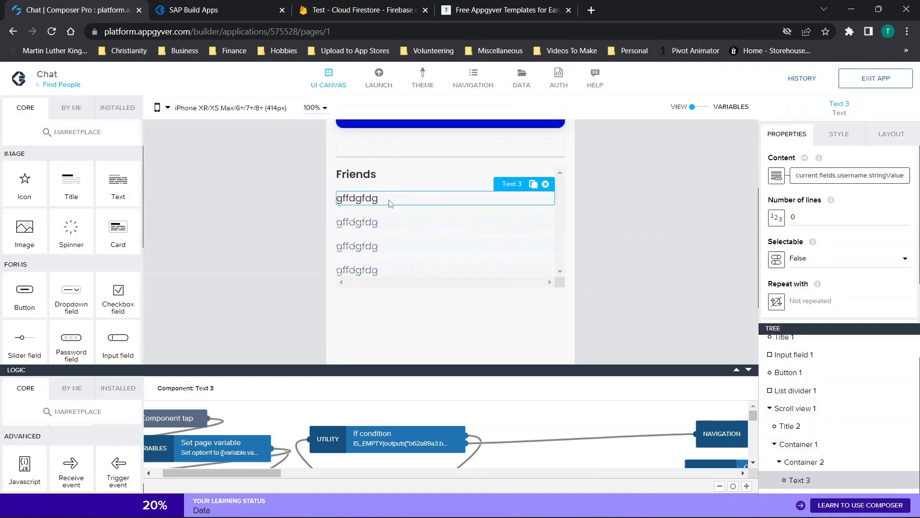
drag(738, 374, 715, 445)
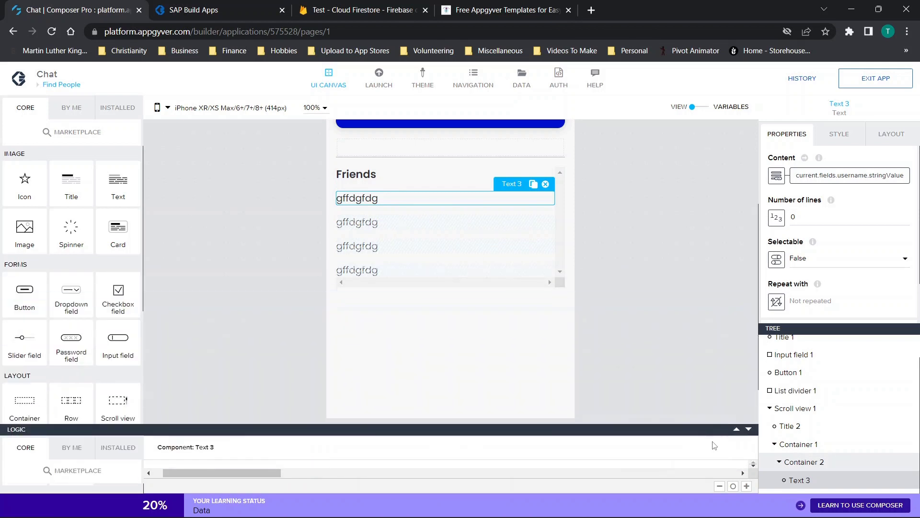
click(737, 430)
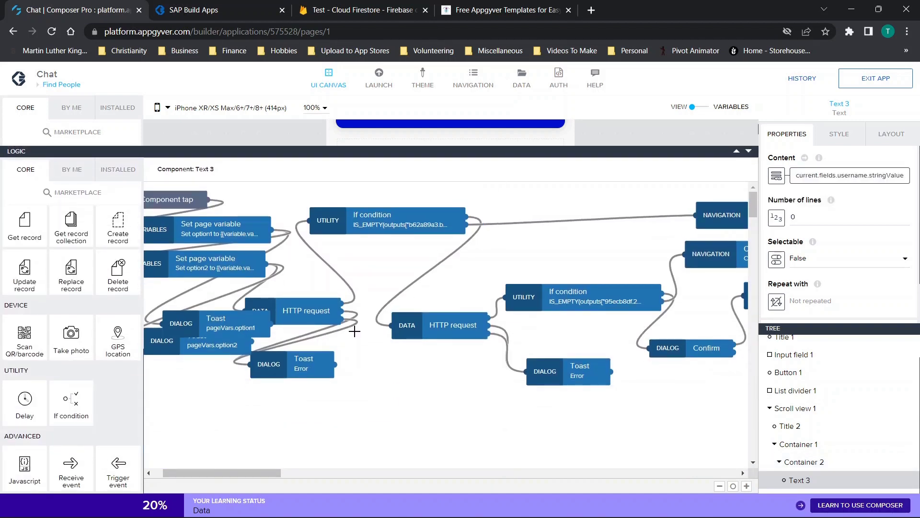
Spread out the first HTTP request, its Error toast and the option1 and option2 toasts on Text 3's logic canvas
drag(221, 473, 212, 473)
drag(260, 317, 193, 314)
drag(230, 345, 183, 399)
drag(382, 297, 402, 329)
drag(355, 372, 384, 433)
drag(199, 475, 141, 468)
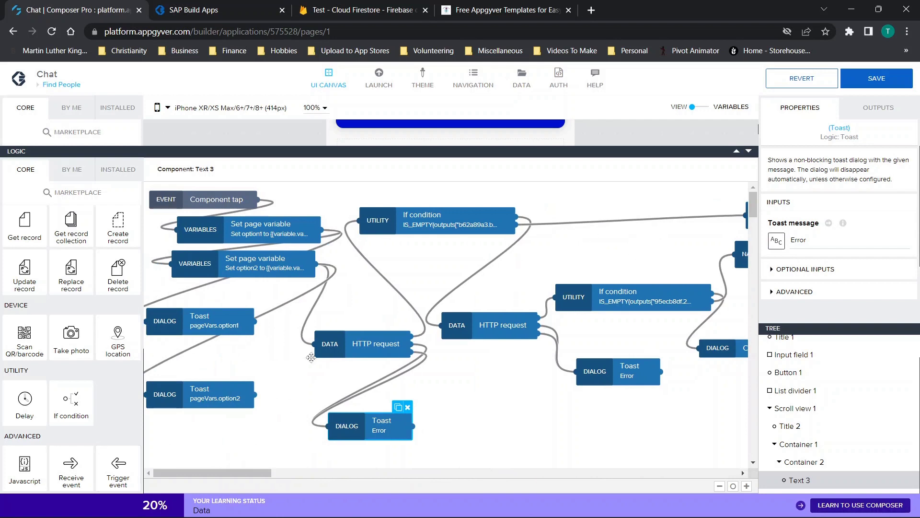
drag(181, 403, 219, 400)
drag(196, 339, 206, 343)
Examine the formula assigned to option1 in the first Set page variable node after Component tap
click(185, 193)
click(249, 235)
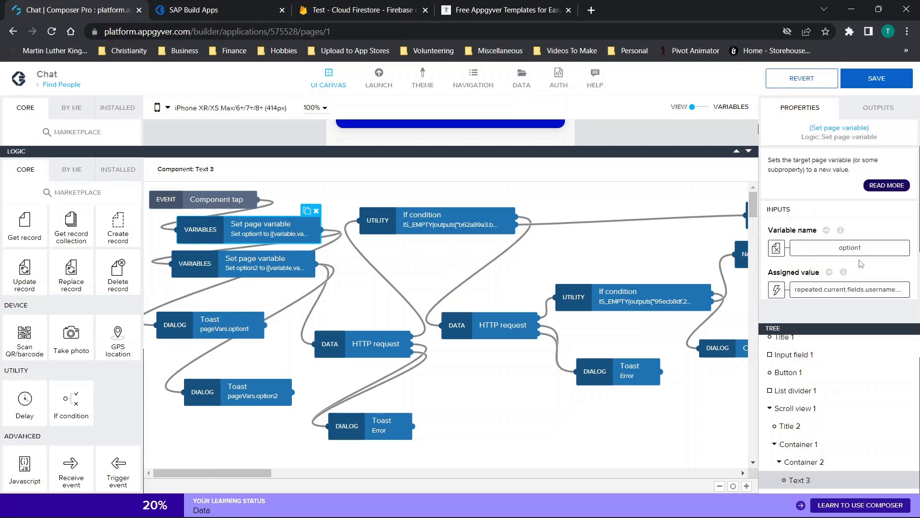
scroll(786, 249, down, 1)
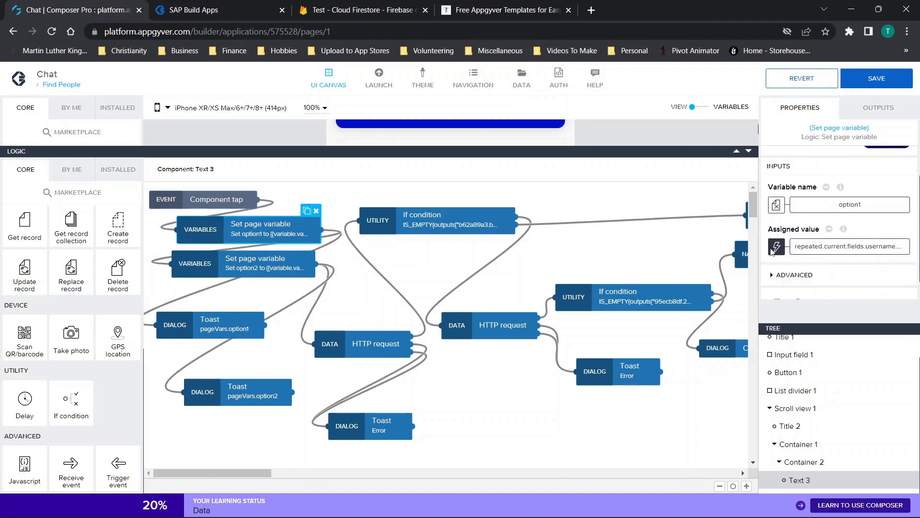
click(777, 248)
click(591, 272)
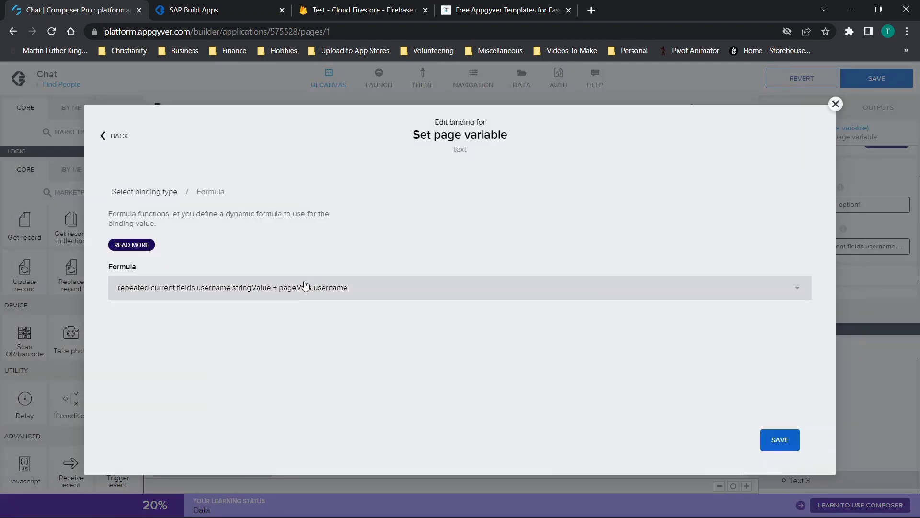
click(304, 287)
click(215, 227)
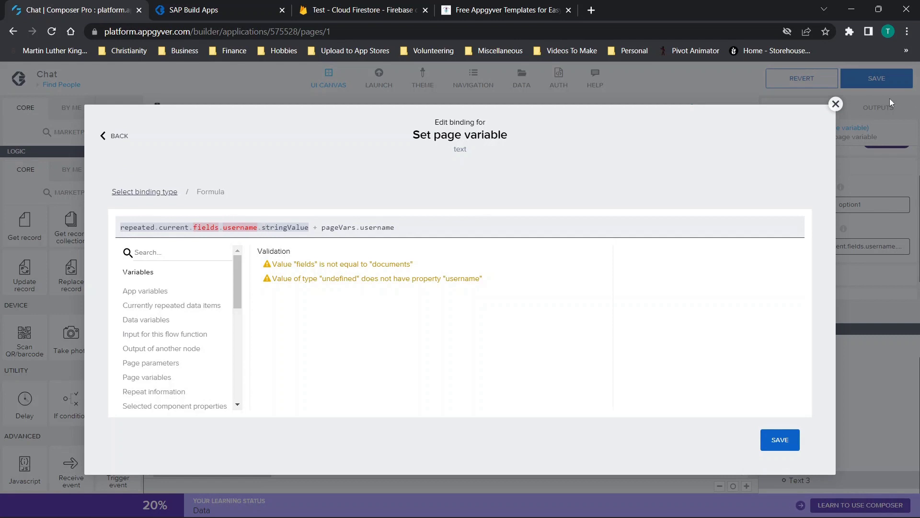
click(836, 104)
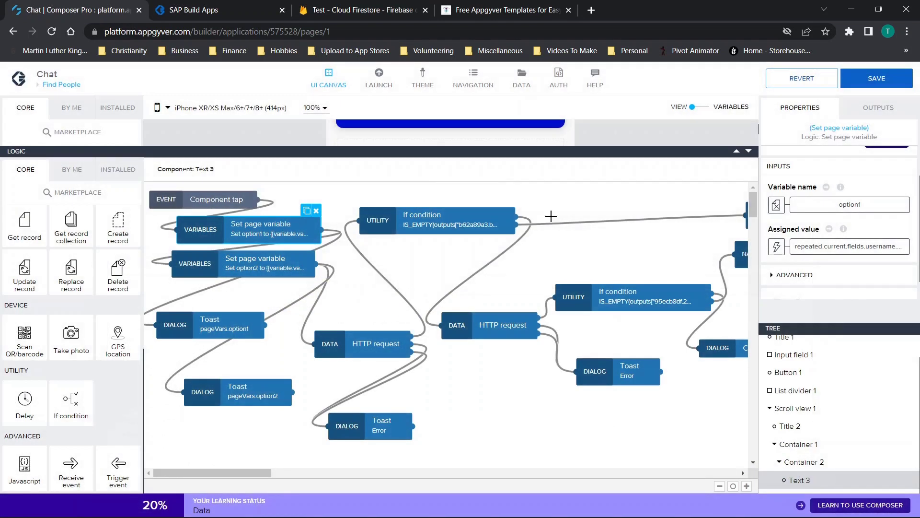
Move the option2 Set page variable node clear of its neighbours and examine its assigned value formula
click(263, 276)
drag(265, 275, 305, 287)
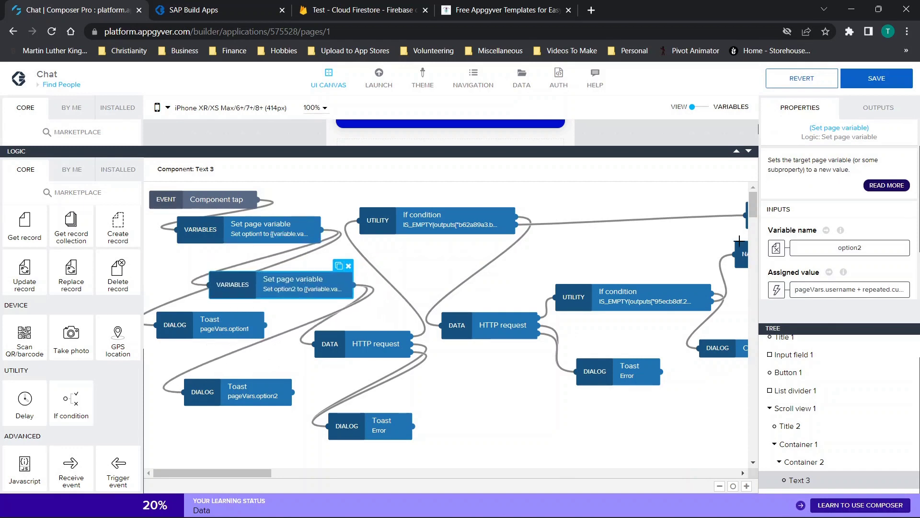
click(838, 290)
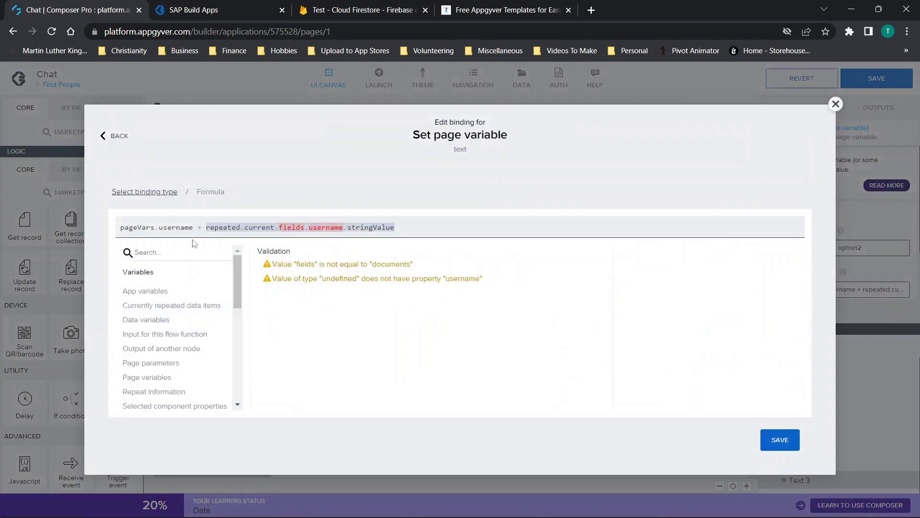
click(836, 104)
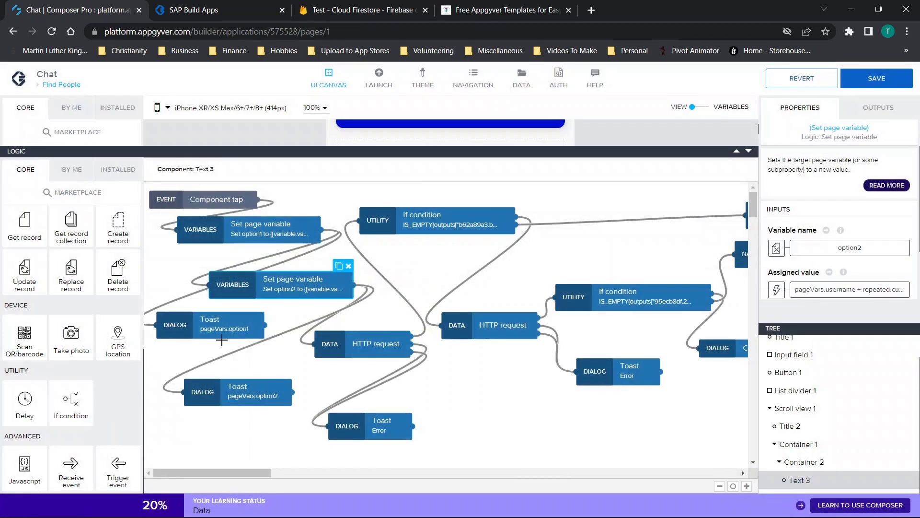
Delete the two toast nodes showing pageVars.option1 and pageVars.option2 from Text 3's logic
drag(221, 340, 620, 270)
drag(220, 398, 474, 291)
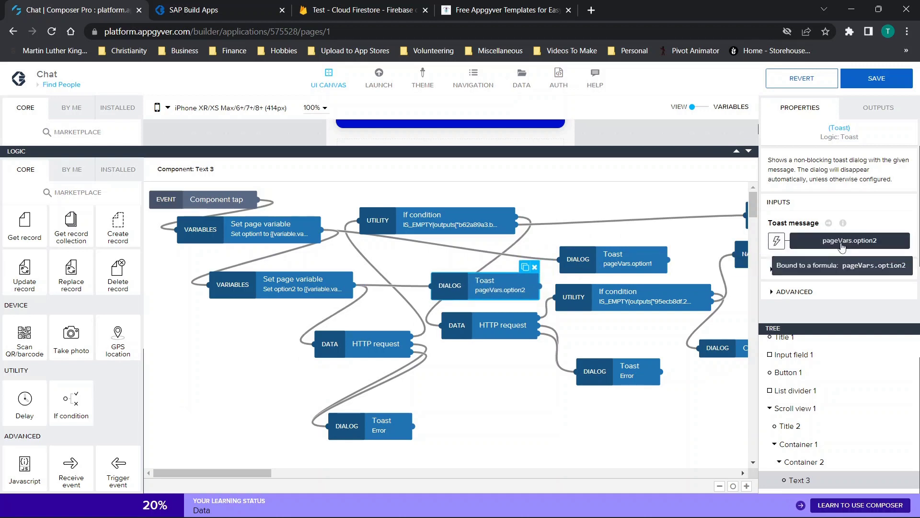
click(600, 260)
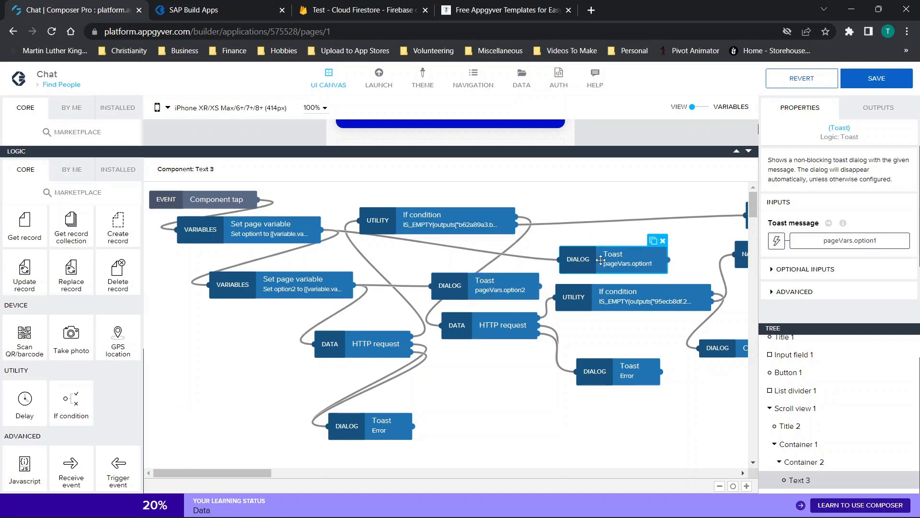
drag(600, 260, 571, 253)
key(Delete)
click(494, 289)
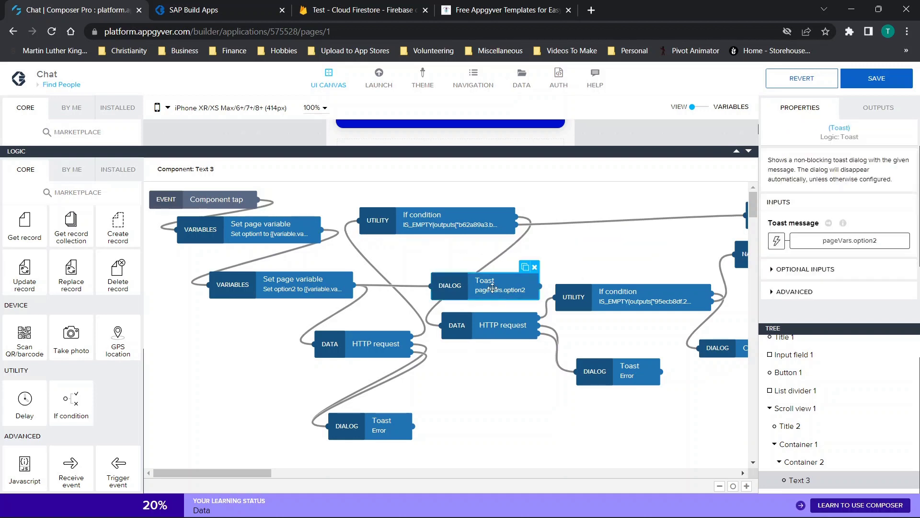
click(324, 292)
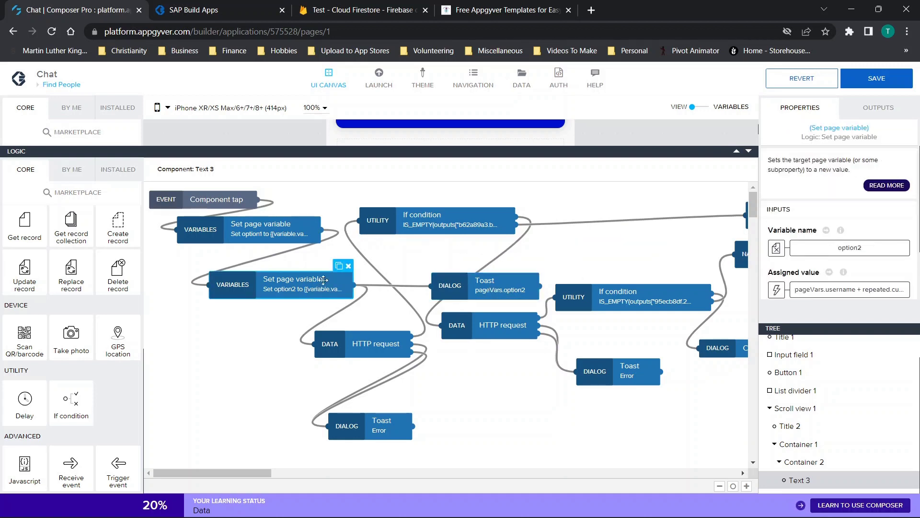
click(511, 290)
key(Delete)
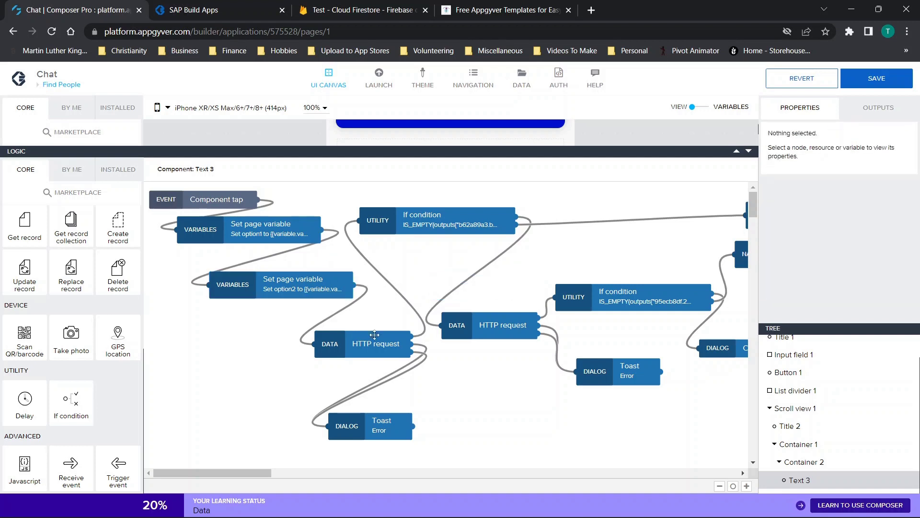
Examine the URL formula of the HTTP request that follows the option2 Set page variable node
scroll(374, 335, right, 2)
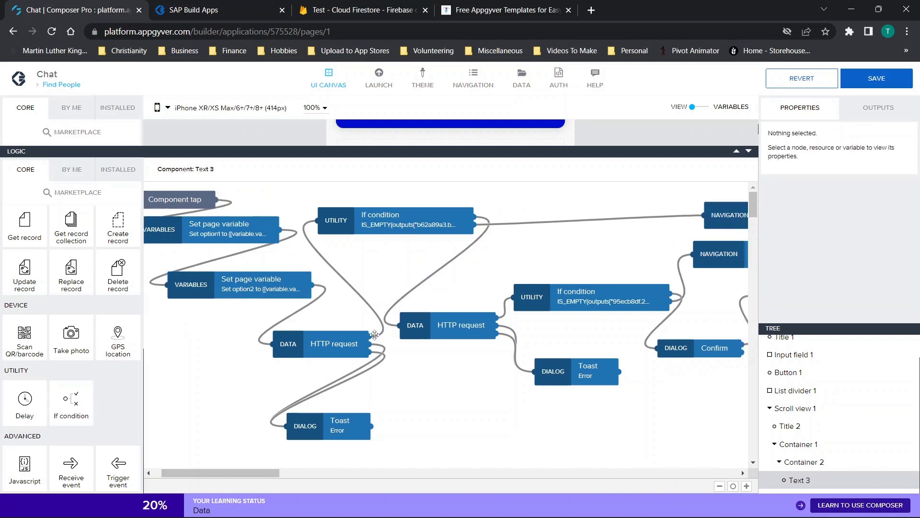
click(328, 339)
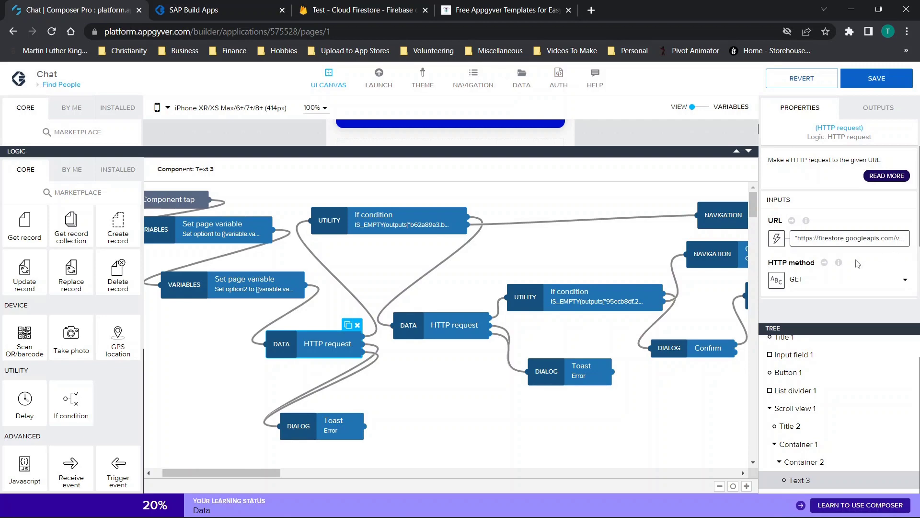
scroll(858, 263, down, 2)
click(850, 187)
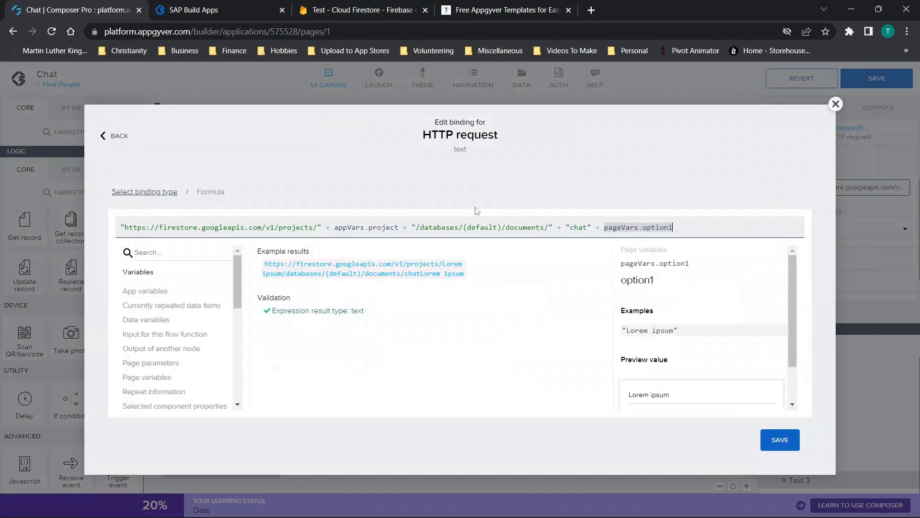
click(835, 104)
Check the first HTTP request's Error toast and the formula of the If condition that tests its response body
click(293, 434)
click(351, 228)
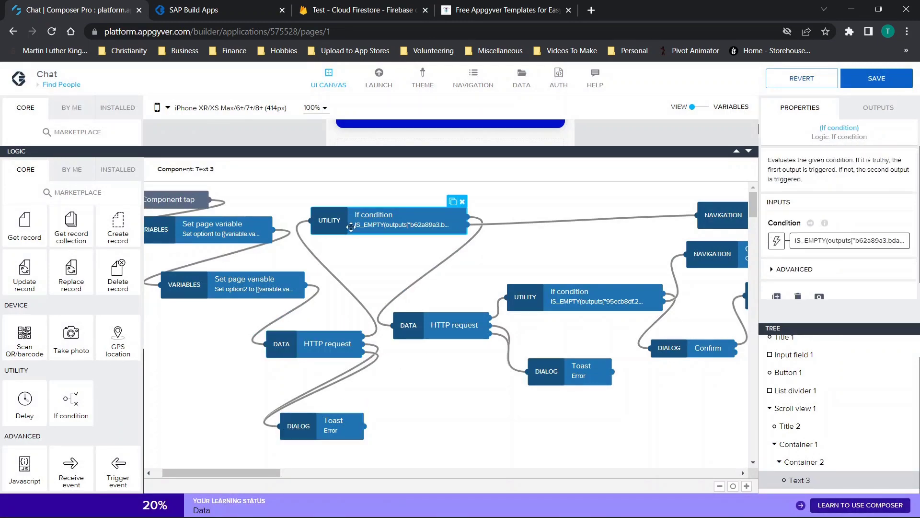
click(810, 241)
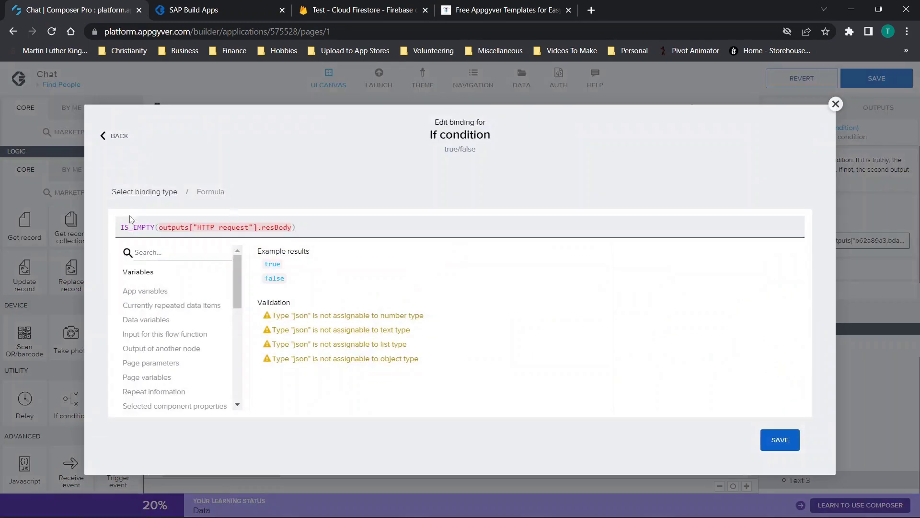
click(836, 103)
click(326, 349)
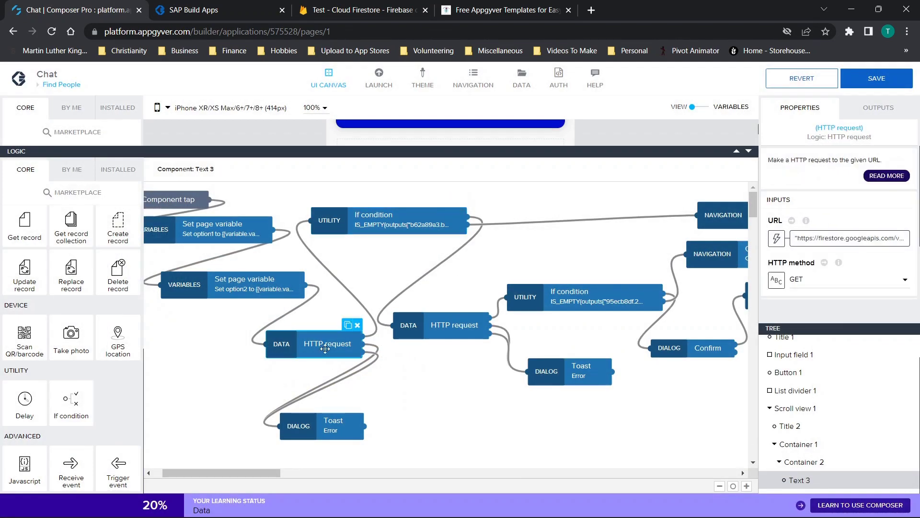
Follow the first If condition's true branch to the second HTTP request and examine its URL formula
click(472, 229)
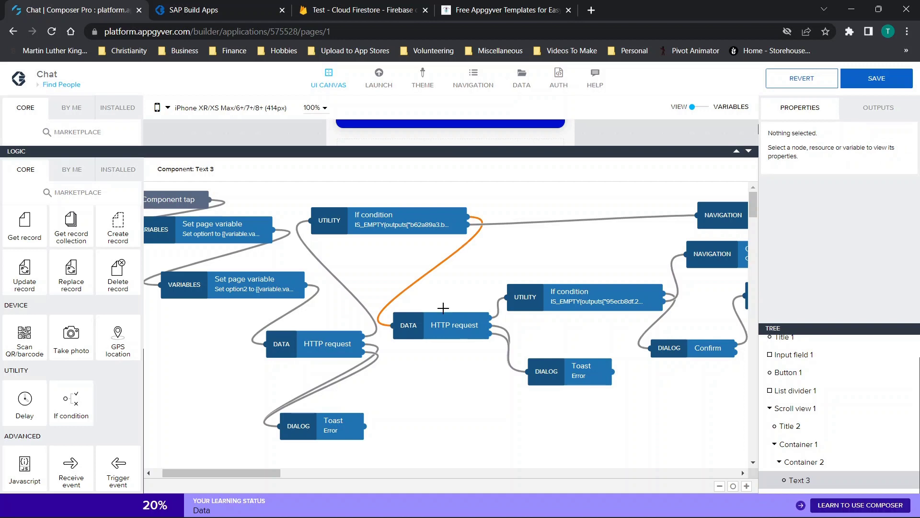
click(445, 330)
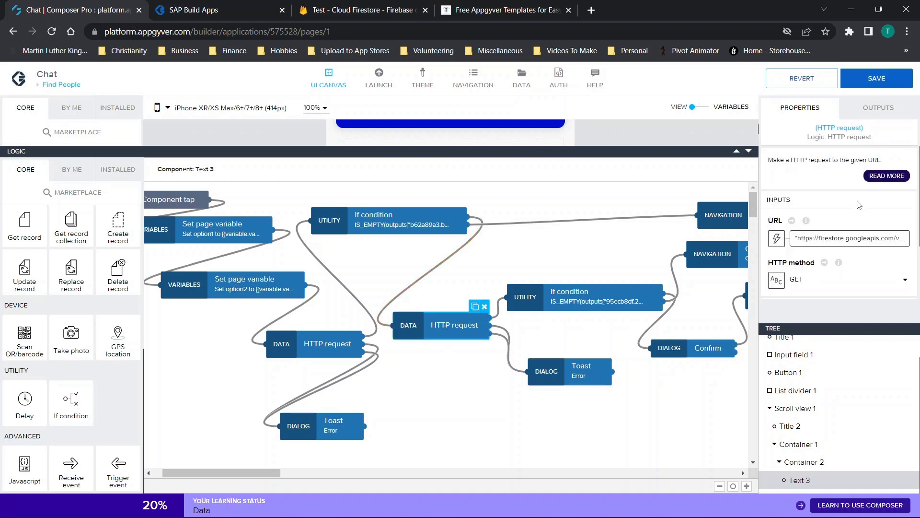
click(535, 222)
click(458, 322)
click(853, 240)
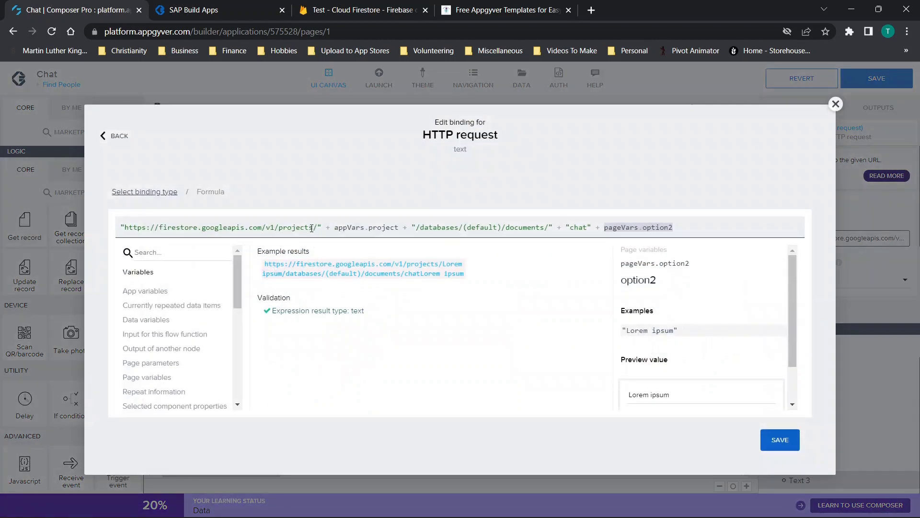
click(835, 103)
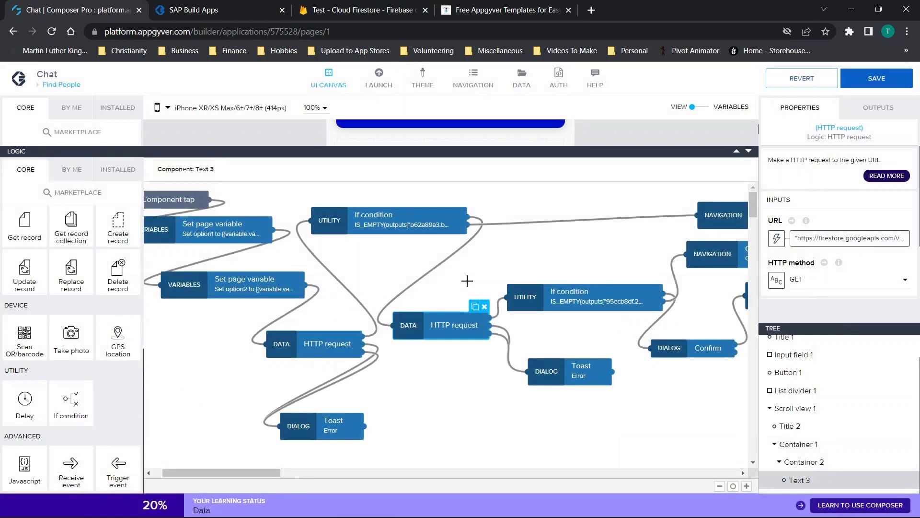
Trace the branches of both If conditions through the second HTTP request and to the Open page node for Chat
scroll(564, 287, right, 3)
scroll(564, 287, right, 2)
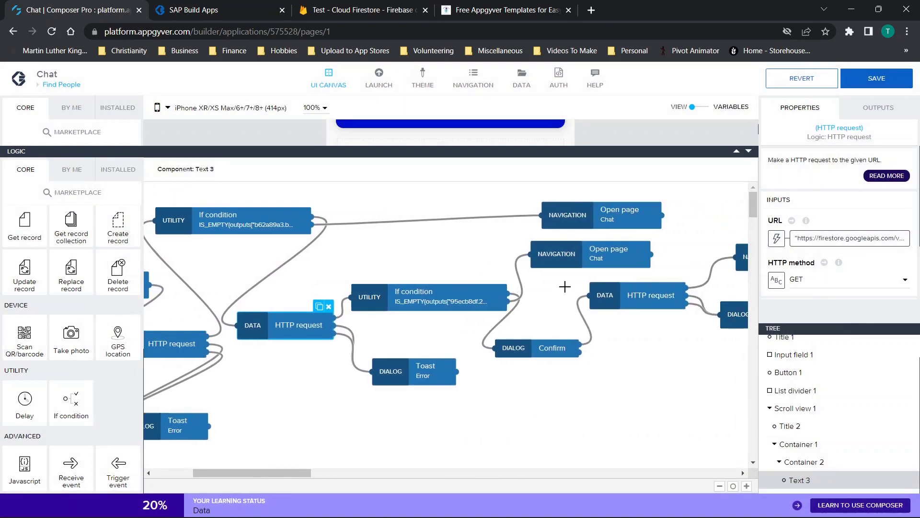
click(342, 307)
click(384, 301)
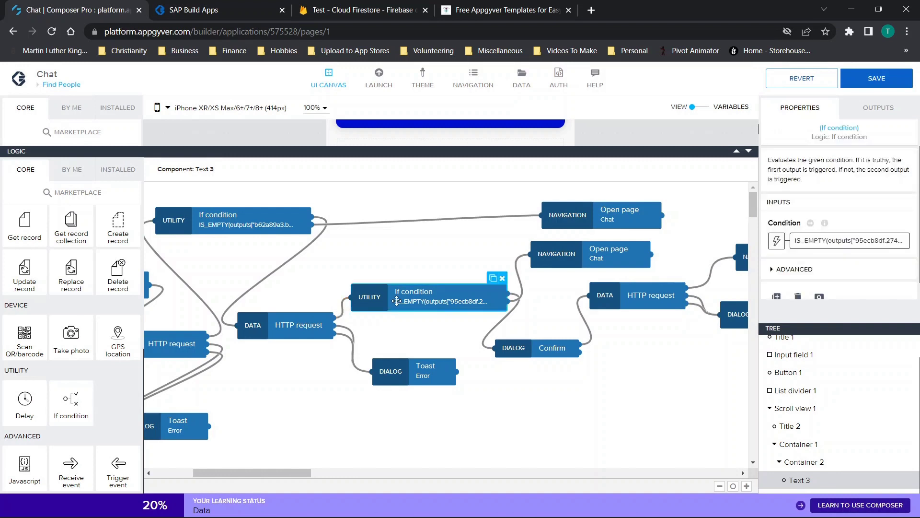
click(274, 222)
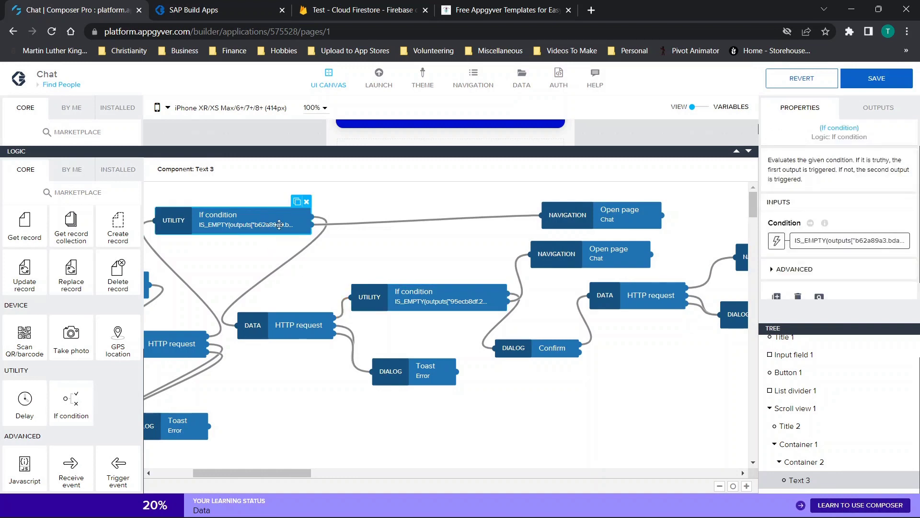
click(329, 220)
click(238, 291)
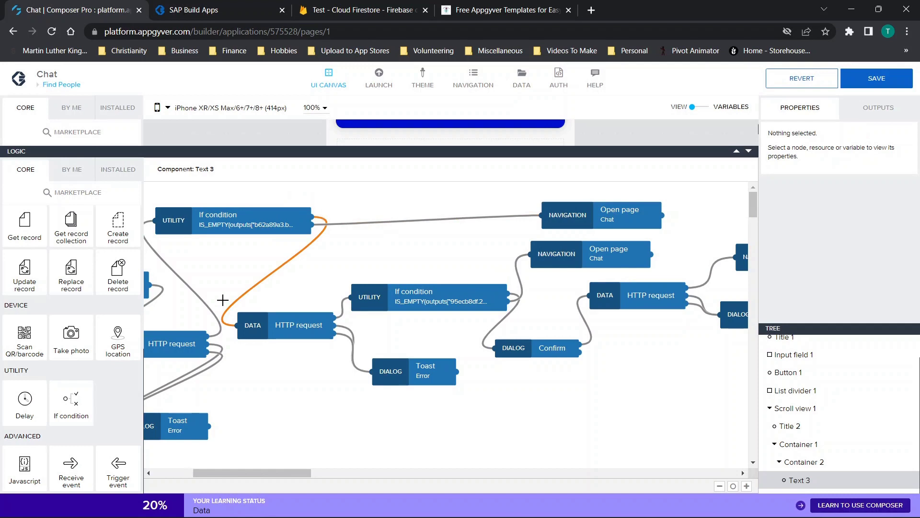
click(314, 324)
click(404, 287)
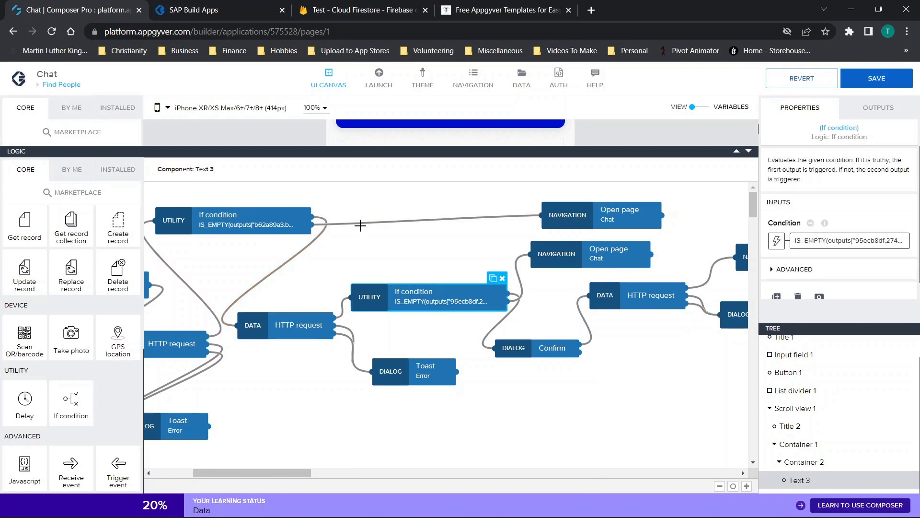
click(359, 224)
click(610, 221)
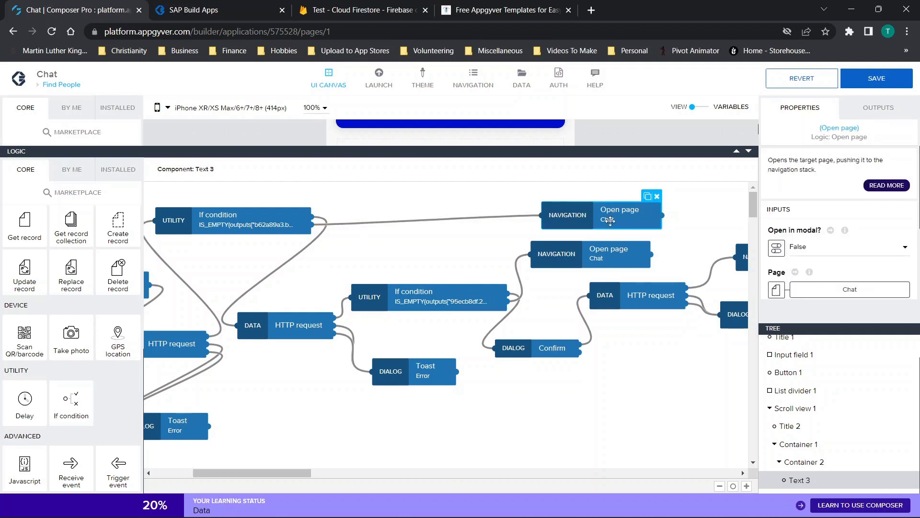
Compare the friends list in the app preview with the chat1234123 collection in the Cloud Firestore console
click(196, 5)
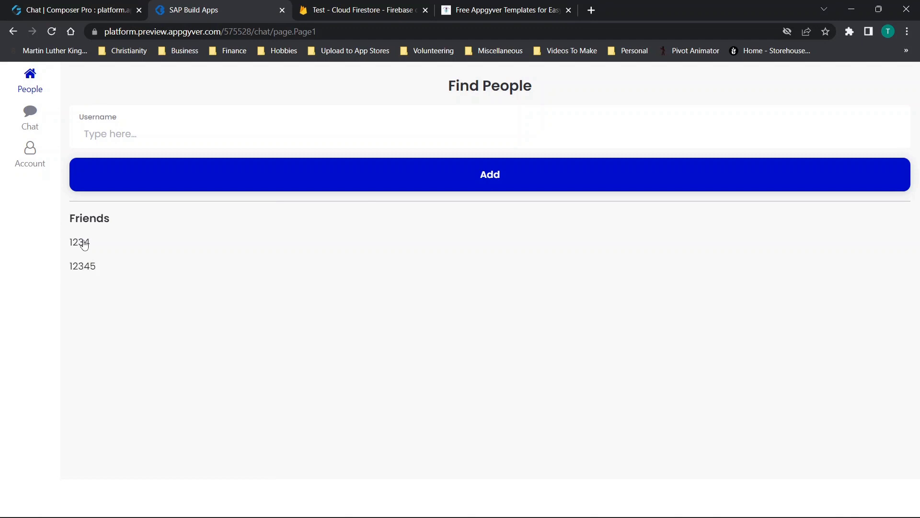
click(335, 6)
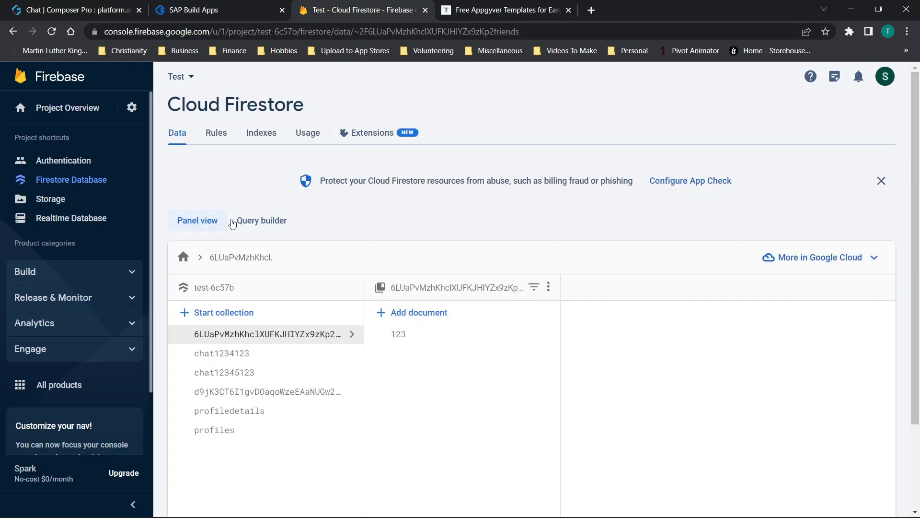
click(214, 359)
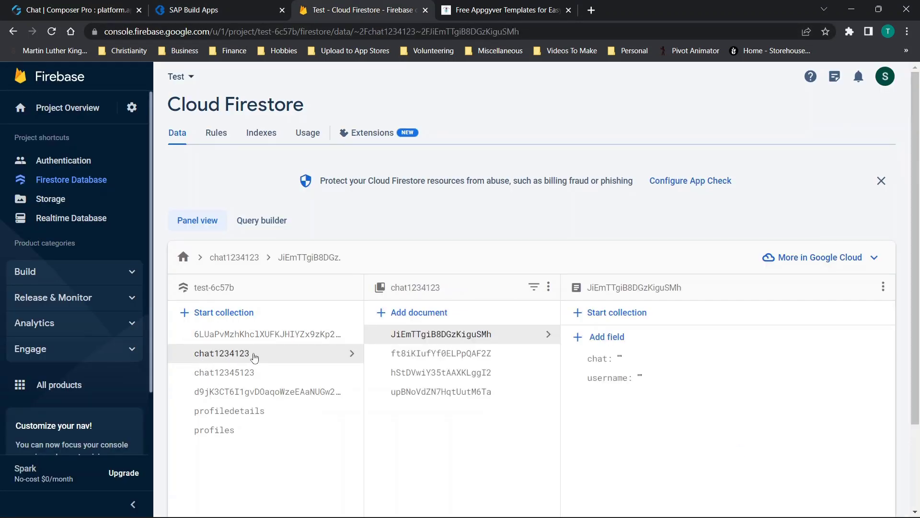
click(224, 355)
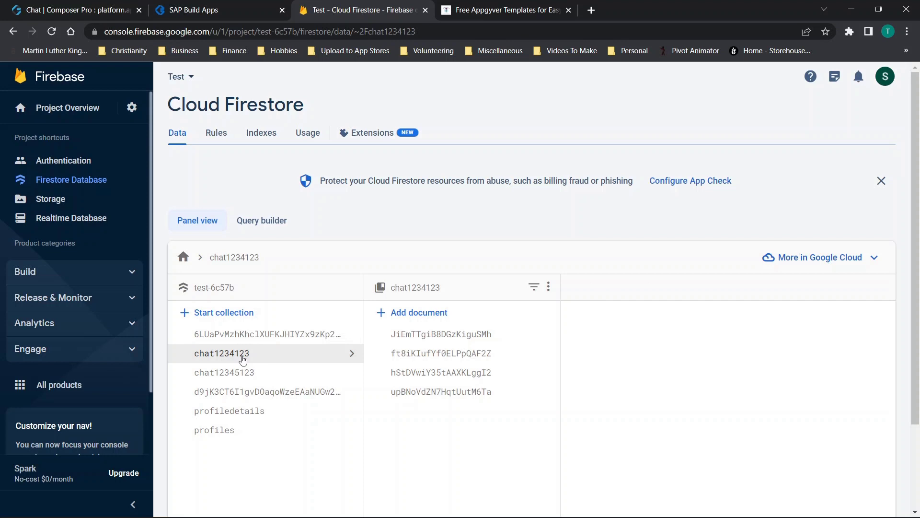
Return to Composer Pro and review the option1 and option2 Set page variable nodes and the first If condition
click(36, 4)
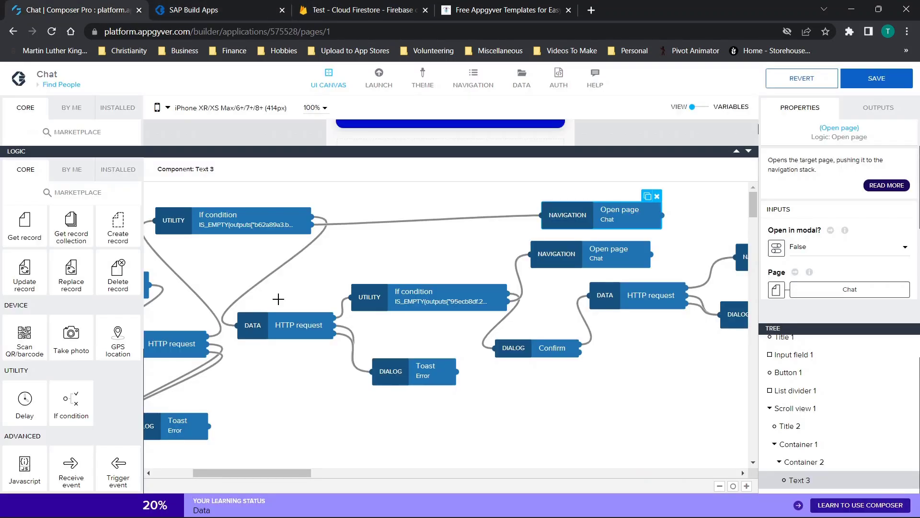
scroll(278, 299, left, 3)
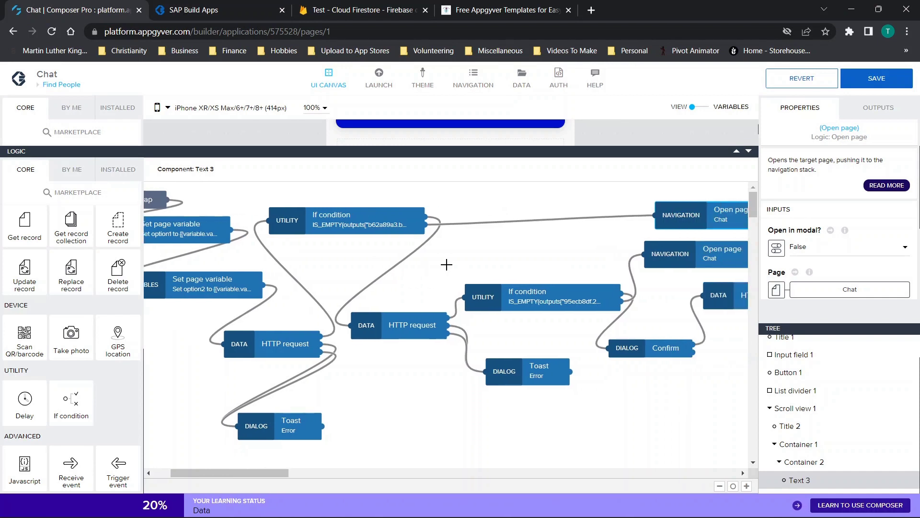
click(282, 335)
click(207, 222)
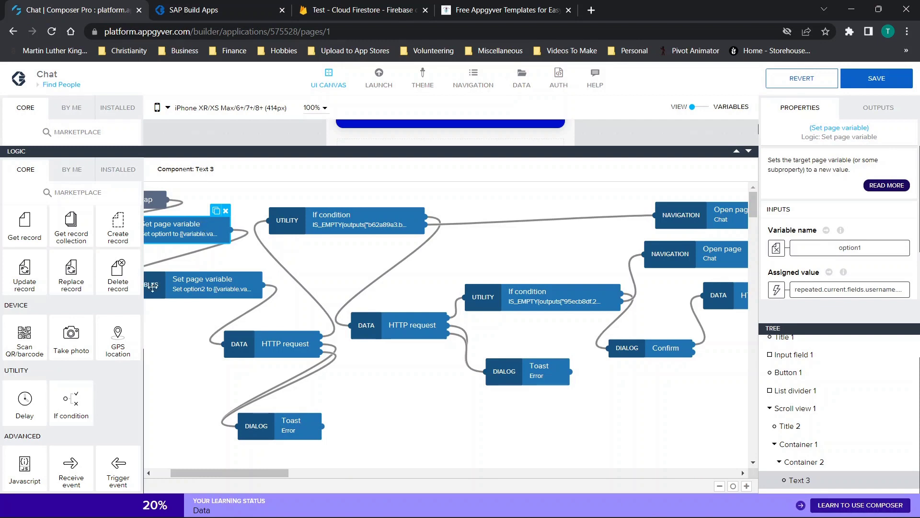
click(201, 279)
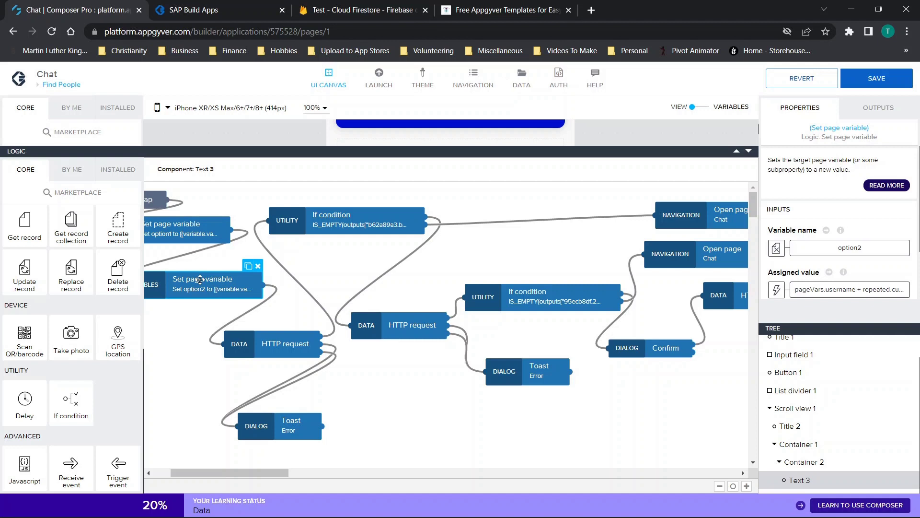
click(412, 224)
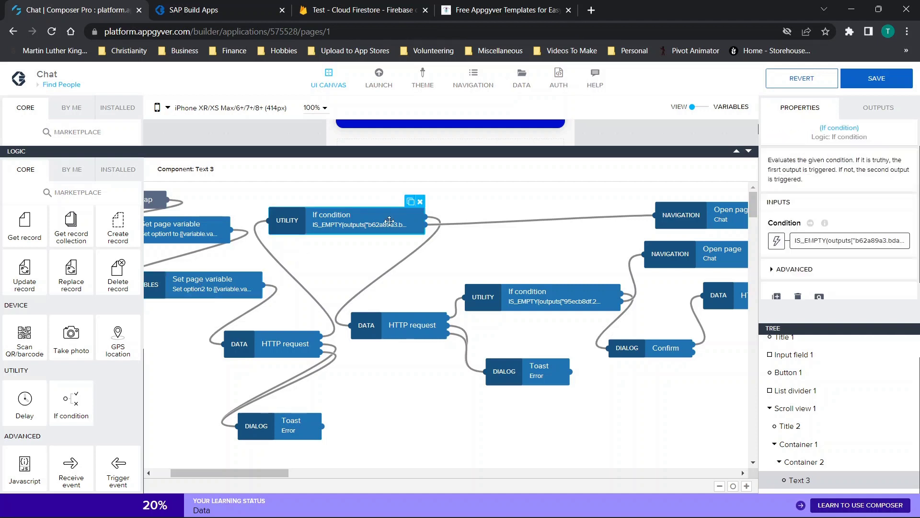
Trace the first If condition to the second HTTP request and examine the page variable in its URL formula
scroll(371, 225, right, 3)
click(236, 330)
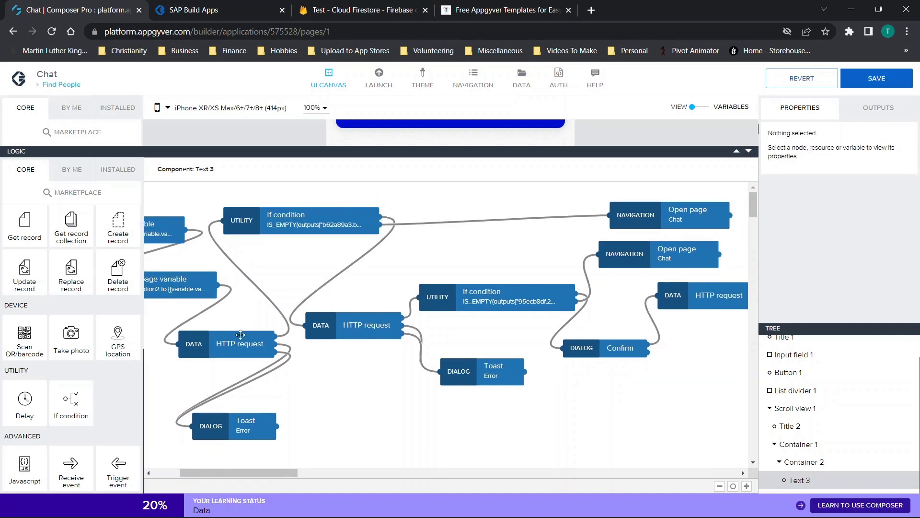
click(352, 221)
click(357, 267)
click(362, 327)
click(854, 197)
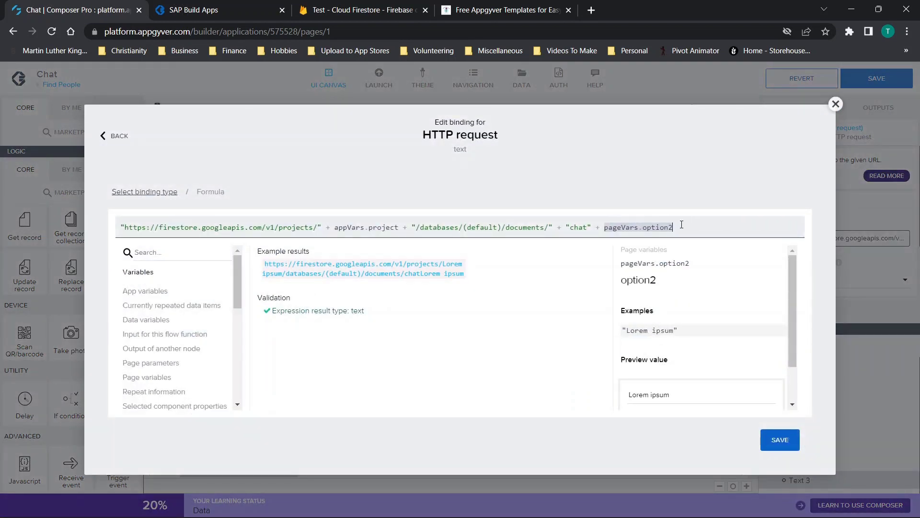
click(835, 104)
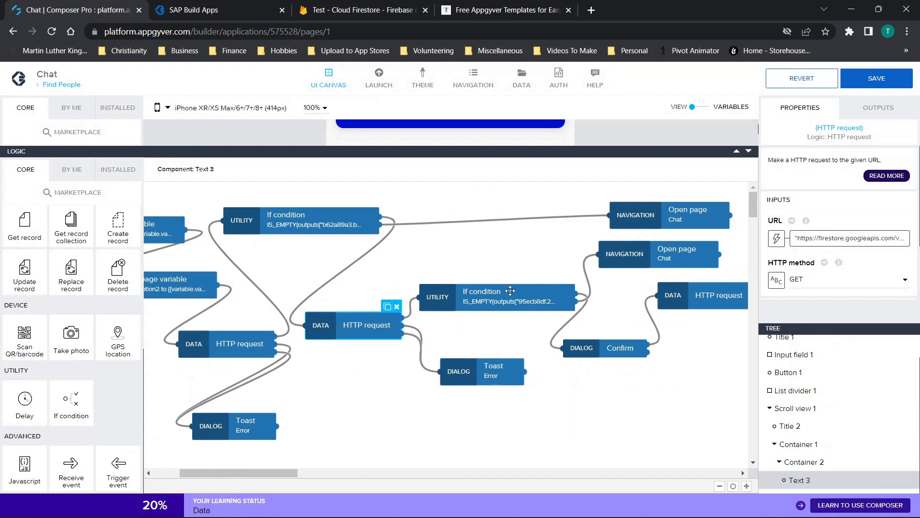
Follow the first If condition's false branch to its Open page node and check the selectedperson parameter
scroll(525, 250, right, 2)
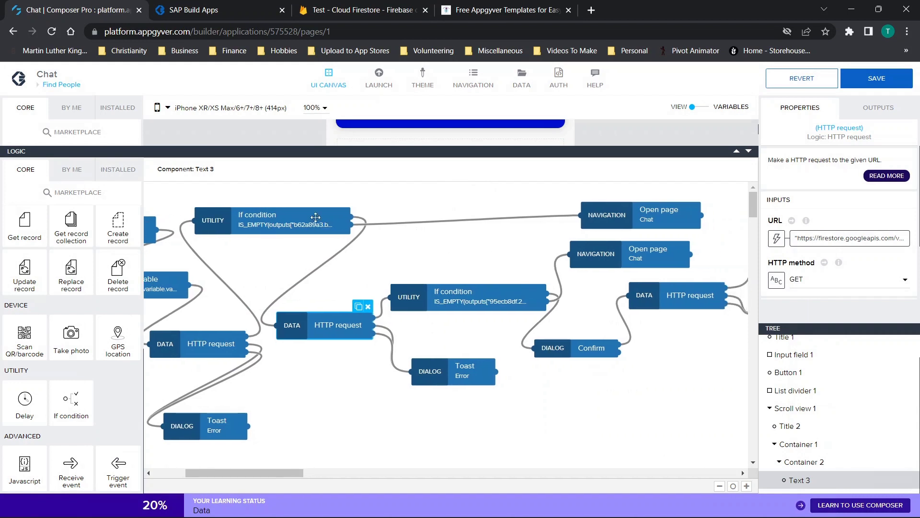
click(406, 218)
scroll(530, 238, right, 3)
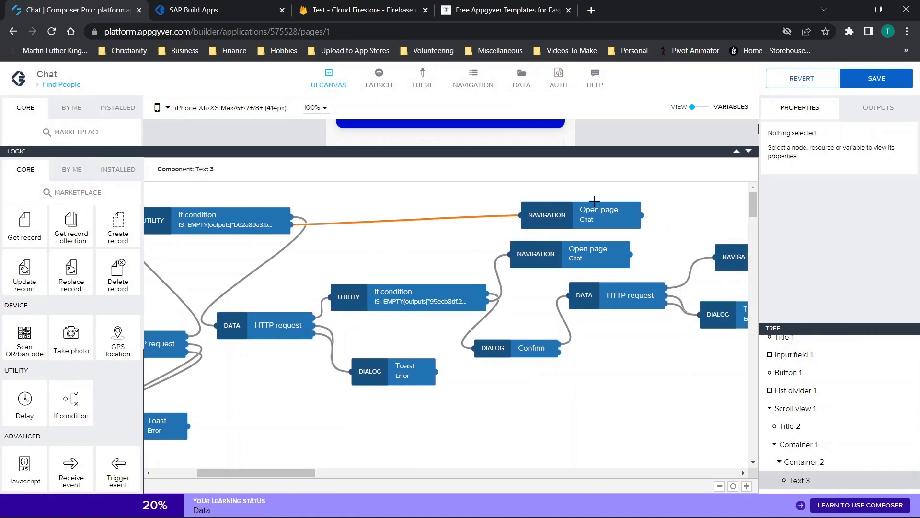
click(611, 226)
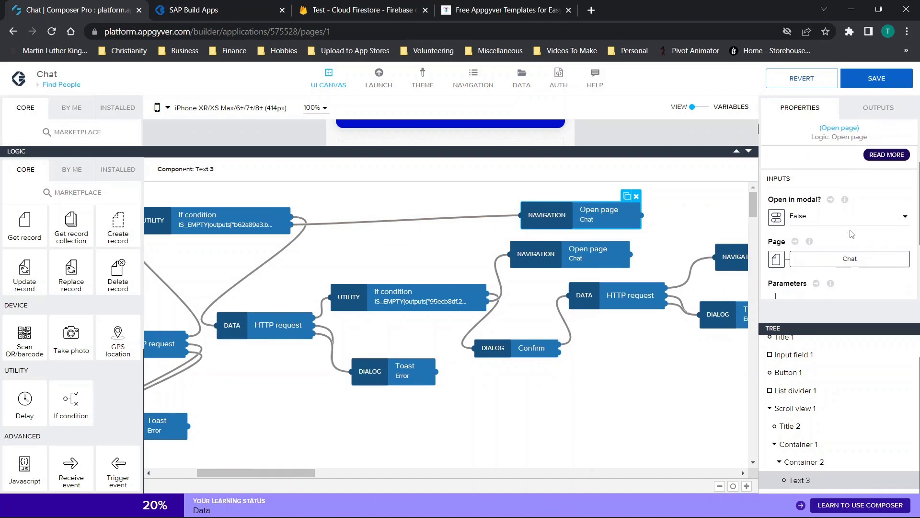
scroll(866, 266, down, 2)
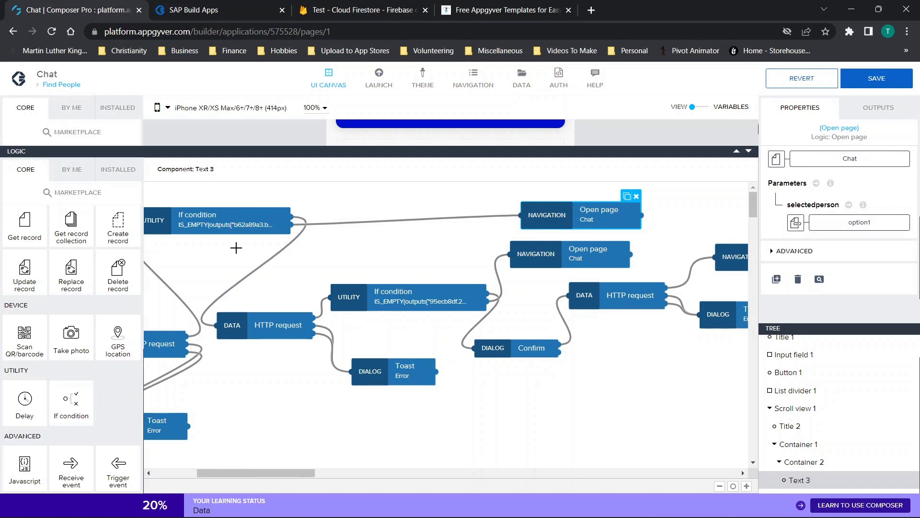
Examine the formula of the If condition that tests the second HTTP request's response body
click(296, 320)
click(389, 290)
click(838, 241)
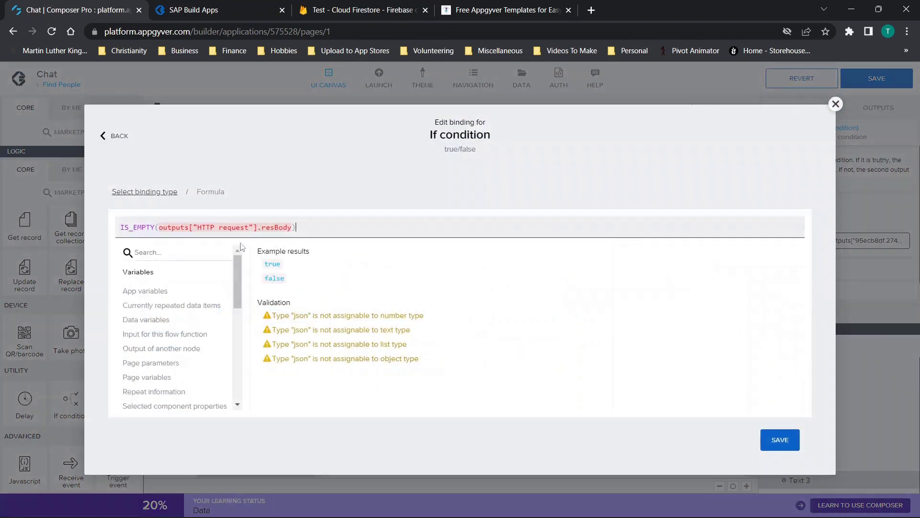
click(835, 103)
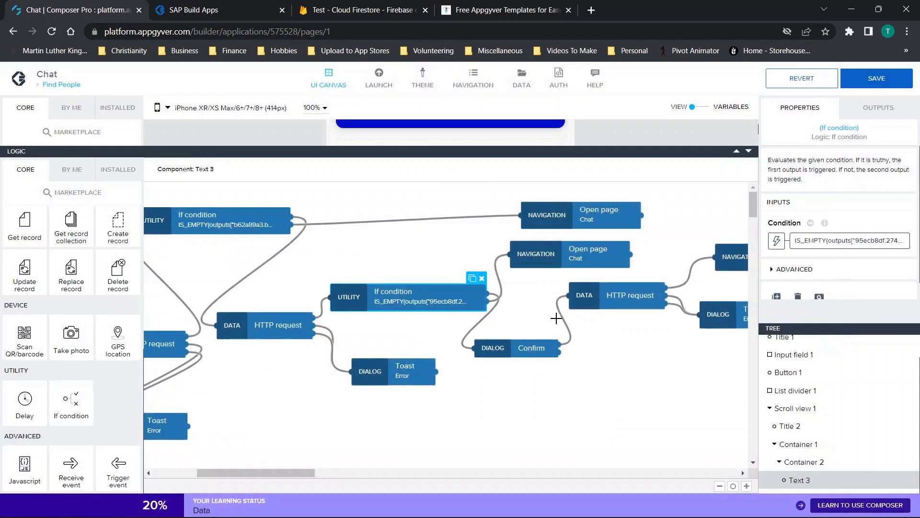
Trace the second HTTP request's Error toast and the second If condition's true branch to the Confirm dialog
click(270, 321)
click(415, 297)
click(479, 325)
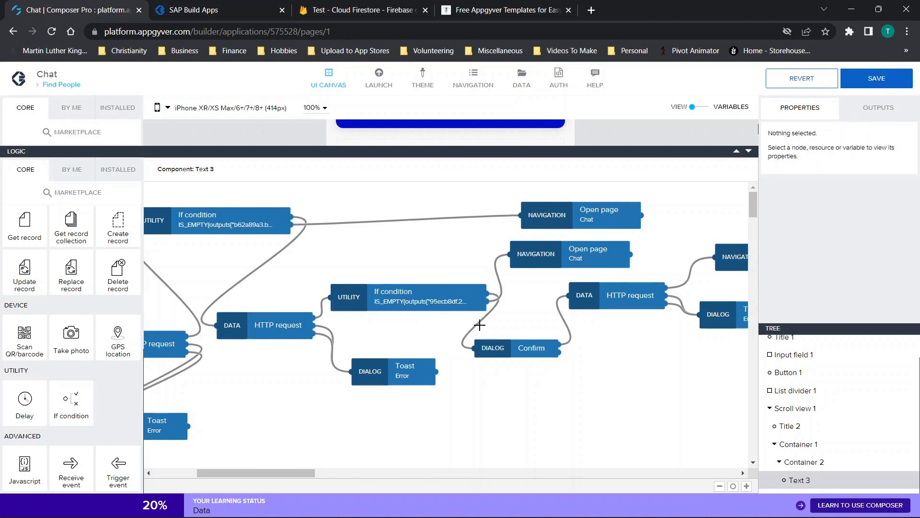
click(514, 346)
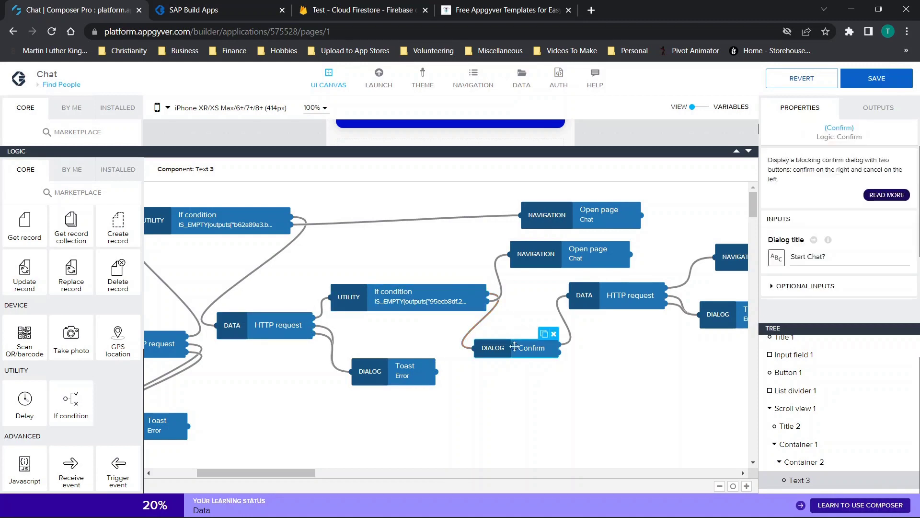
click(269, 328)
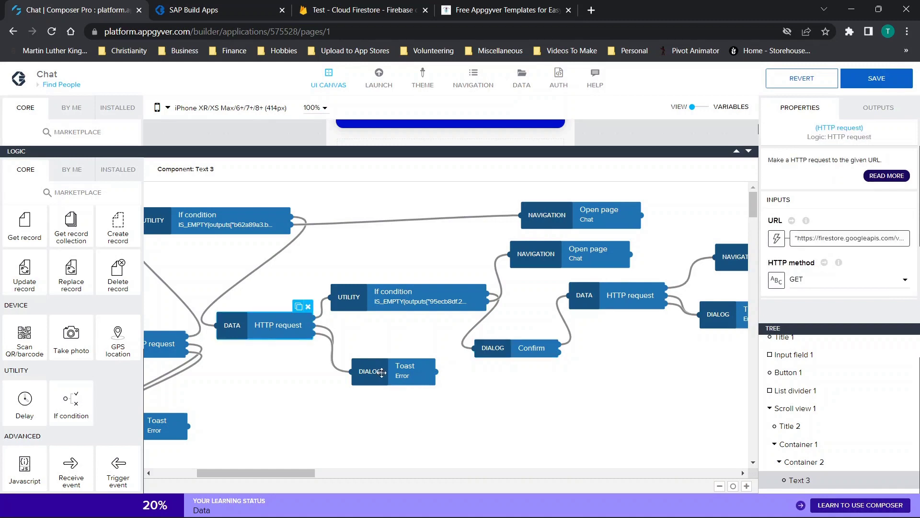
click(397, 380)
click(440, 305)
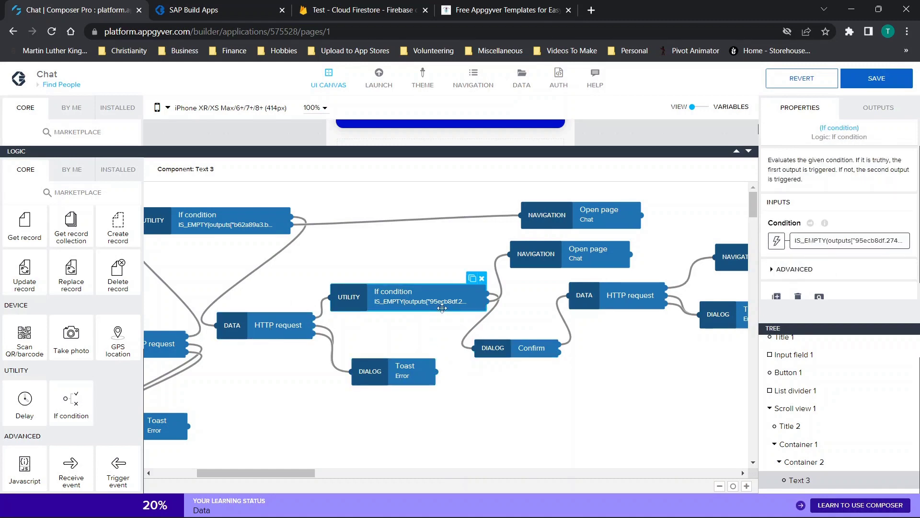
click(493, 312)
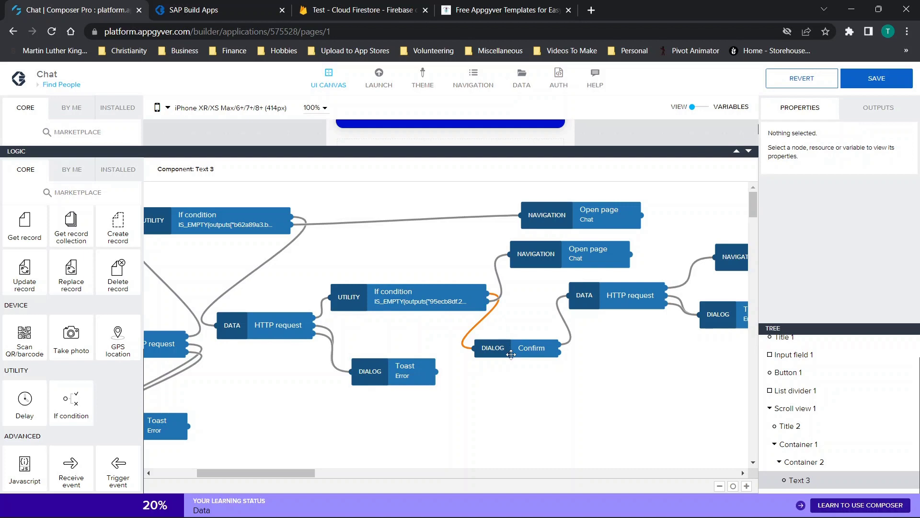
click(511, 353)
drag(800, 257, 825, 257)
Follow the second If condition's false branch to its Open page node and check the selectedperson parameter
click(467, 305)
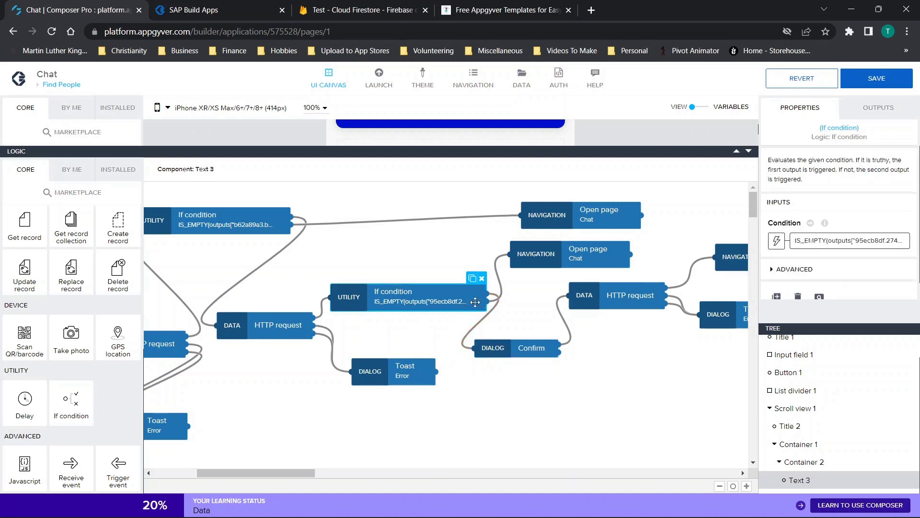
click(503, 284)
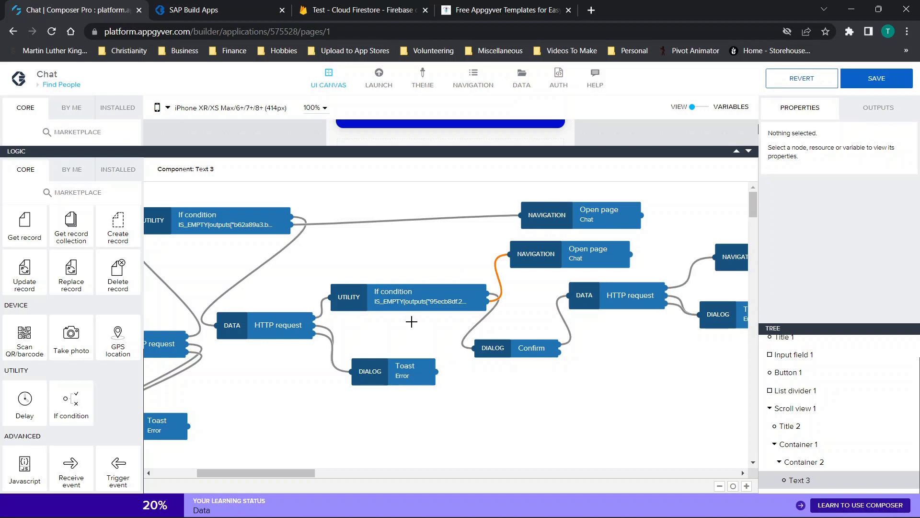
click(406, 299)
click(577, 246)
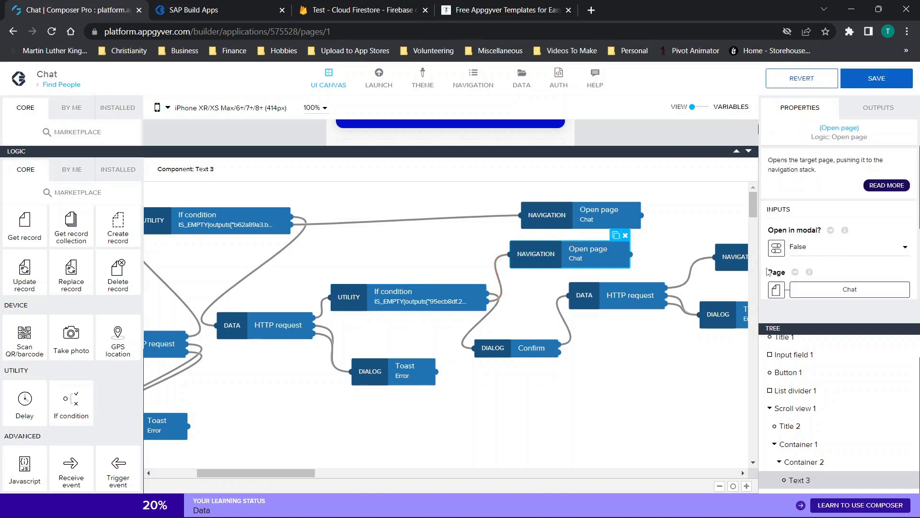
scroll(842, 230, down, 2)
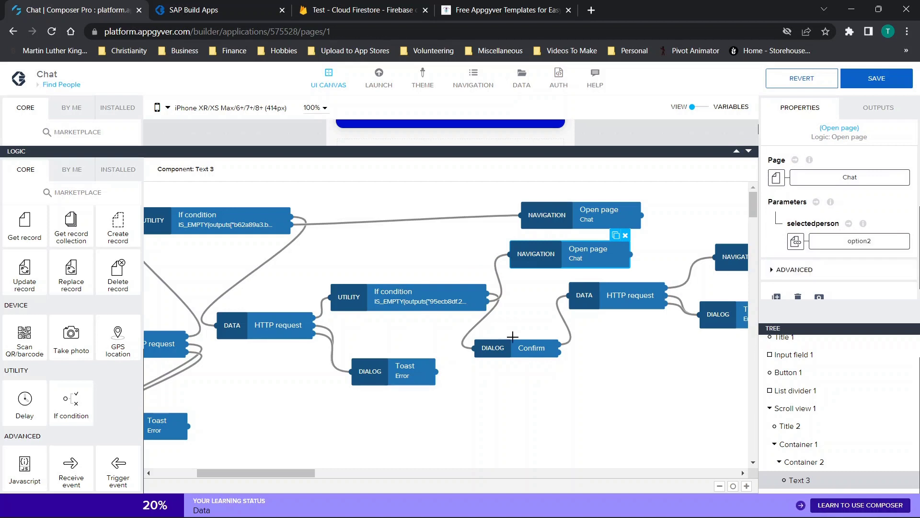
Review the Confirm dialog's inputs and examine the URL formula of the HTTP request that follows it
click(520, 348)
scroll(521, 349, right, 4)
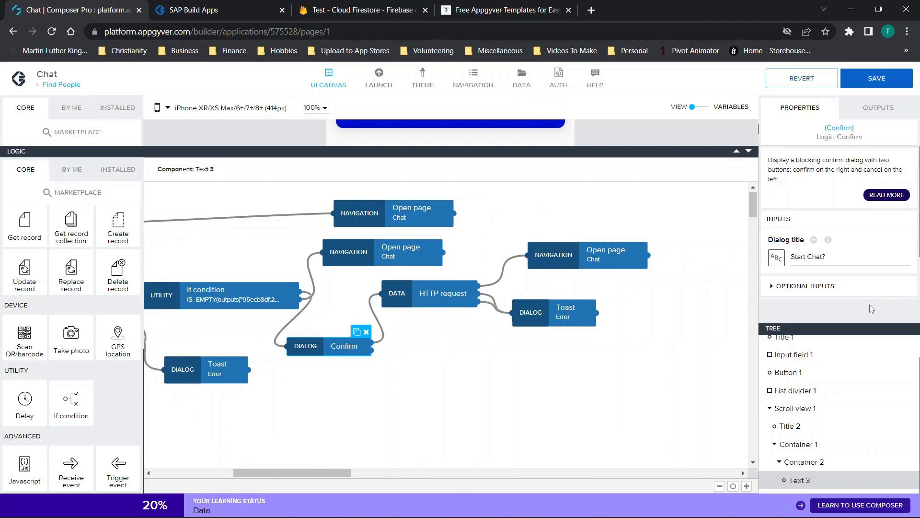
scroll(870, 292, down, 1)
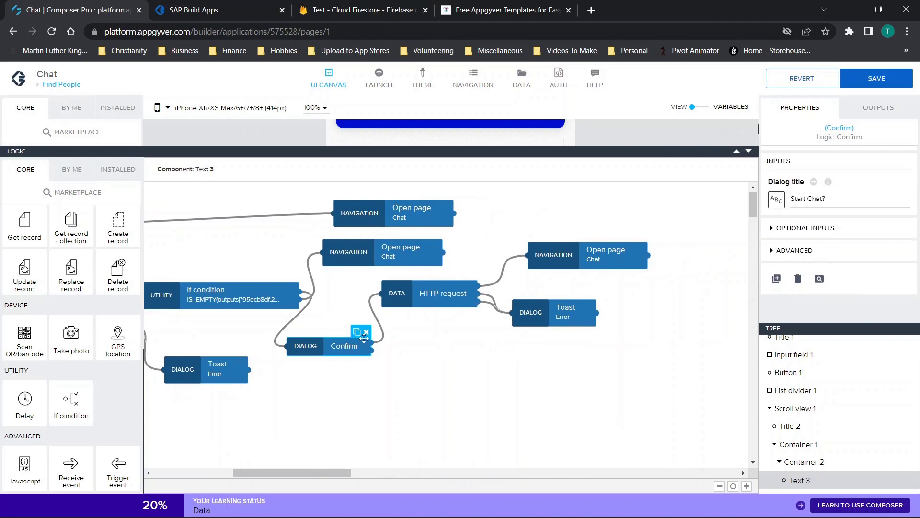
click(415, 288)
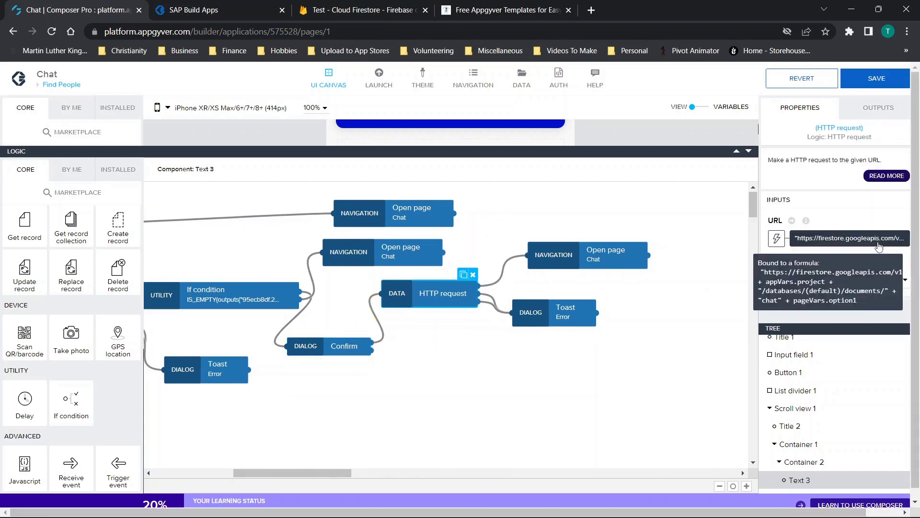
click(813, 240)
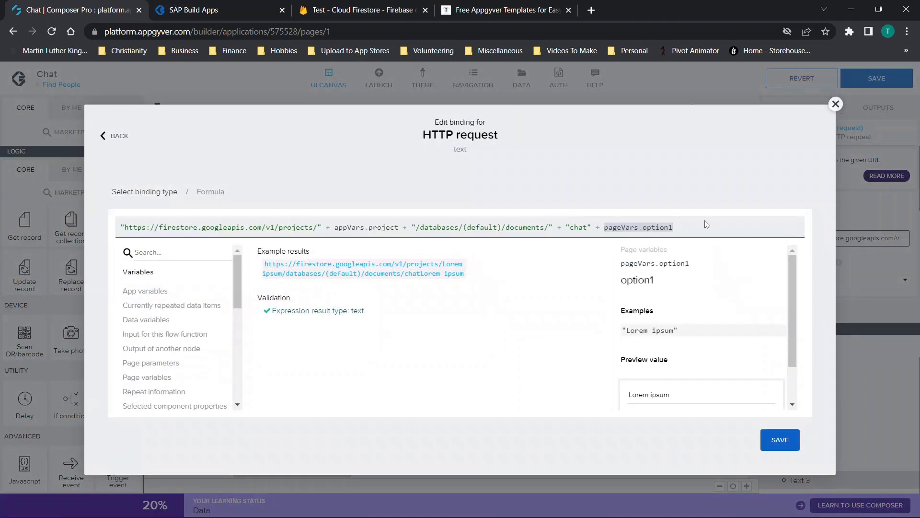
click(835, 105)
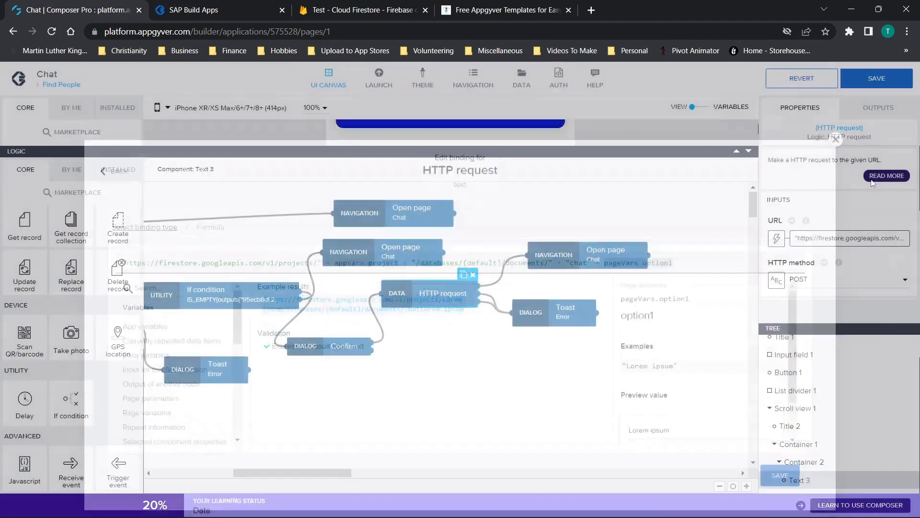
Examine the POST request's body formula and follow its success output to the last Open page node
scroll(857, 275, down, 3)
click(849, 261)
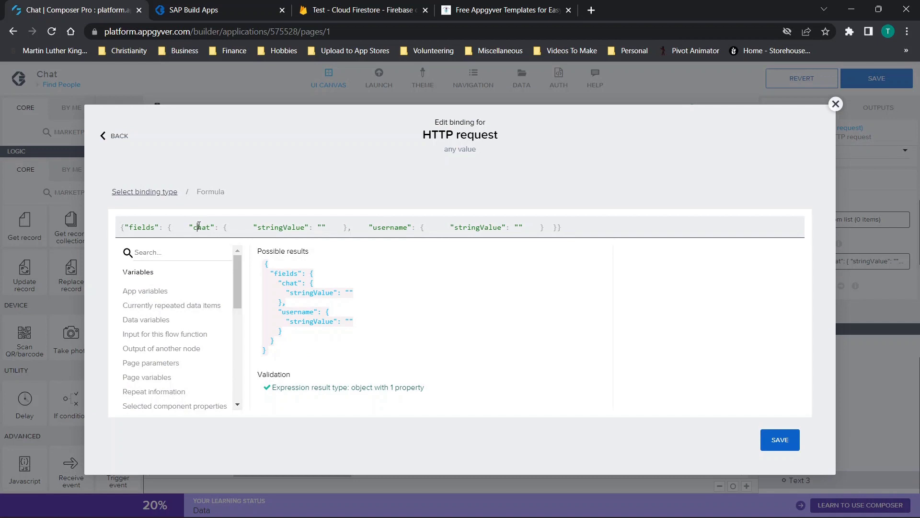
click(836, 104)
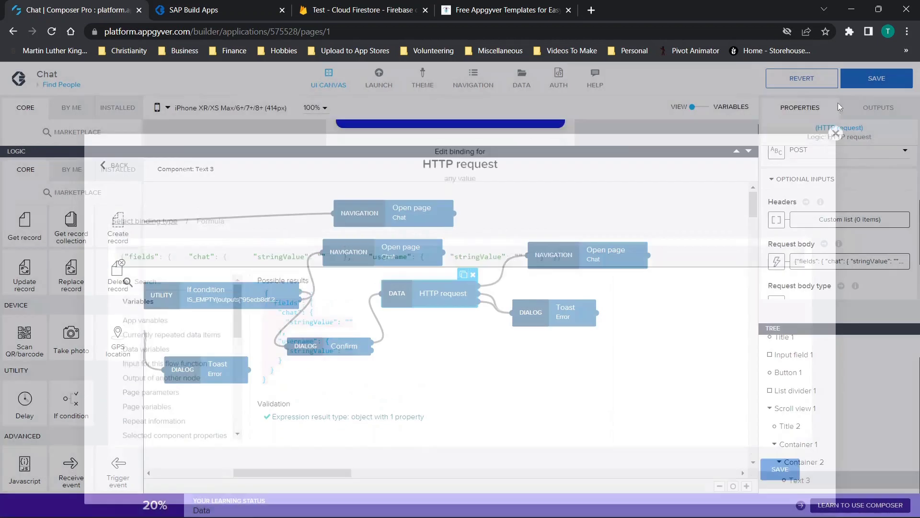
click(580, 251)
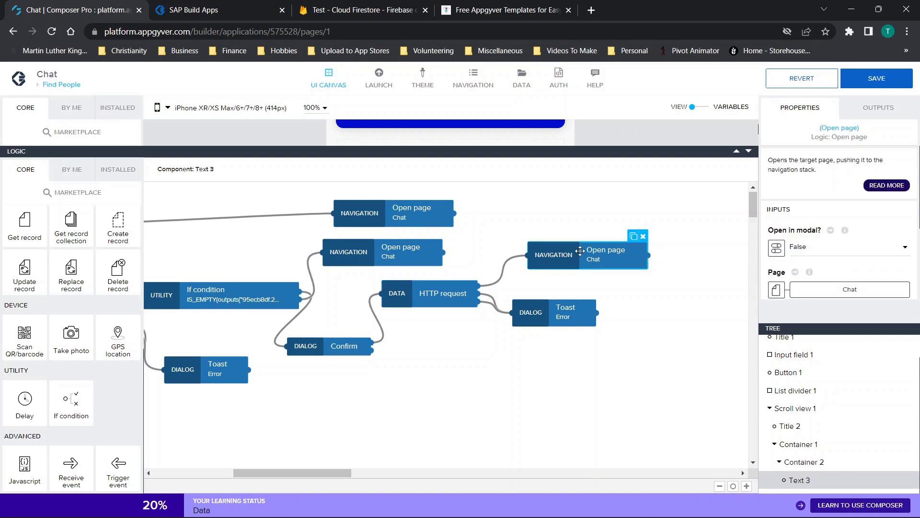
Compare the selectedperson bindings of the last two Open page nodes and recheck the Error toast, POST request and second If condition
scroll(824, 259, down, 3)
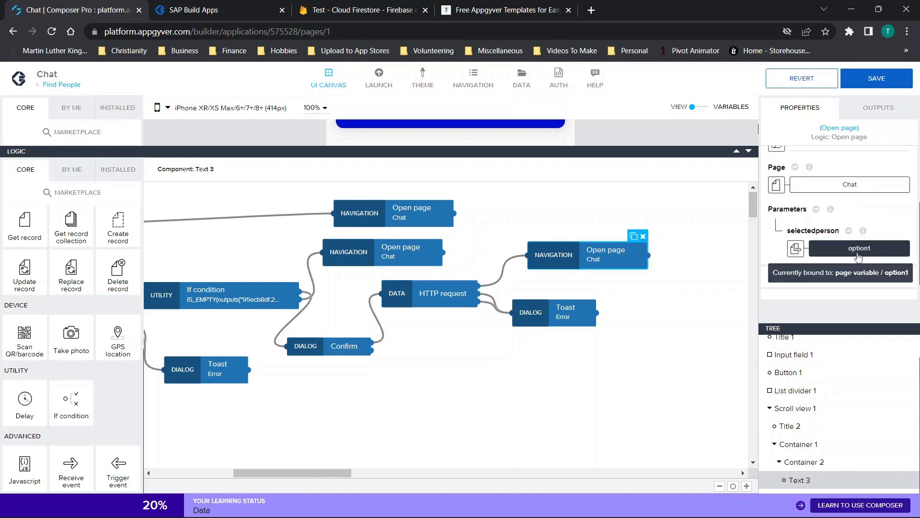
click(556, 309)
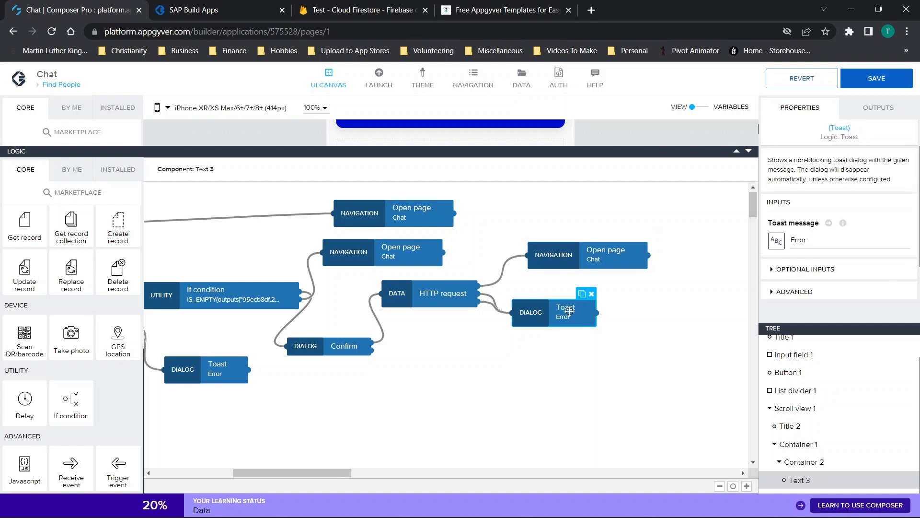
click(436, 301)
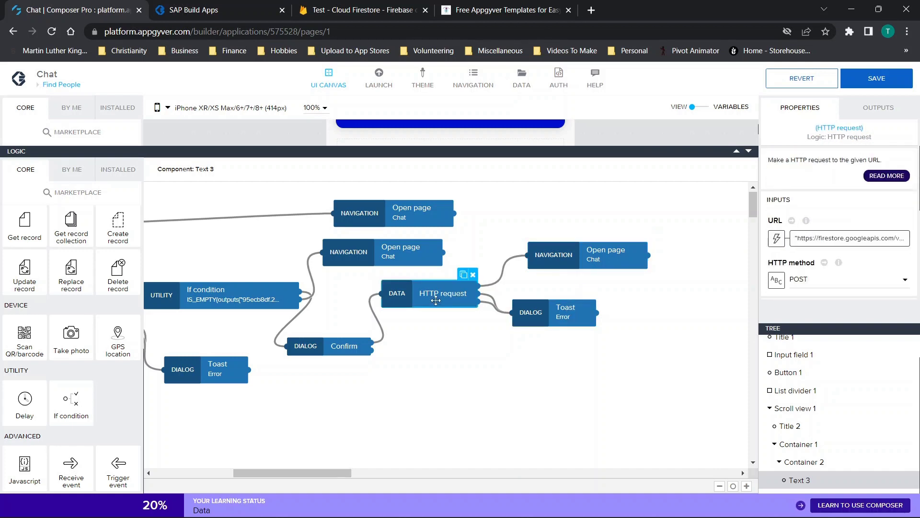
click(352, 258)
scroll(849, 254, down, 2)
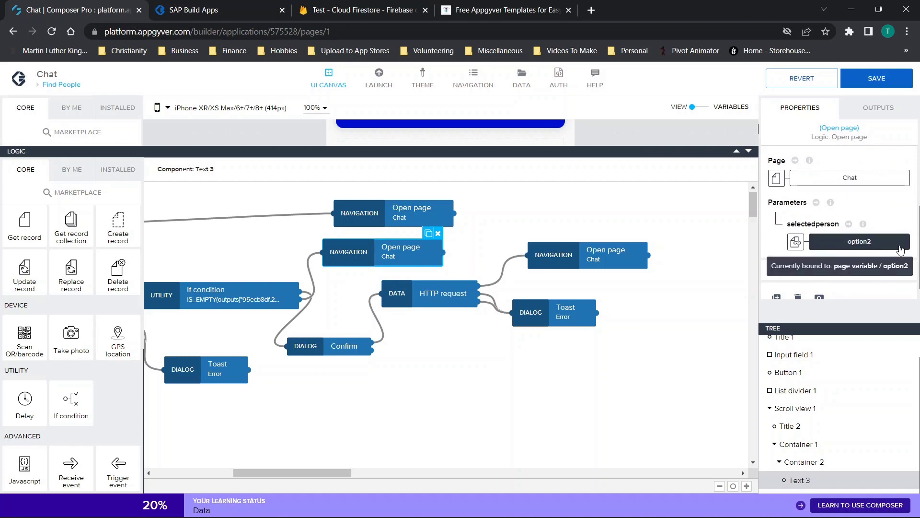
click(251, 301)
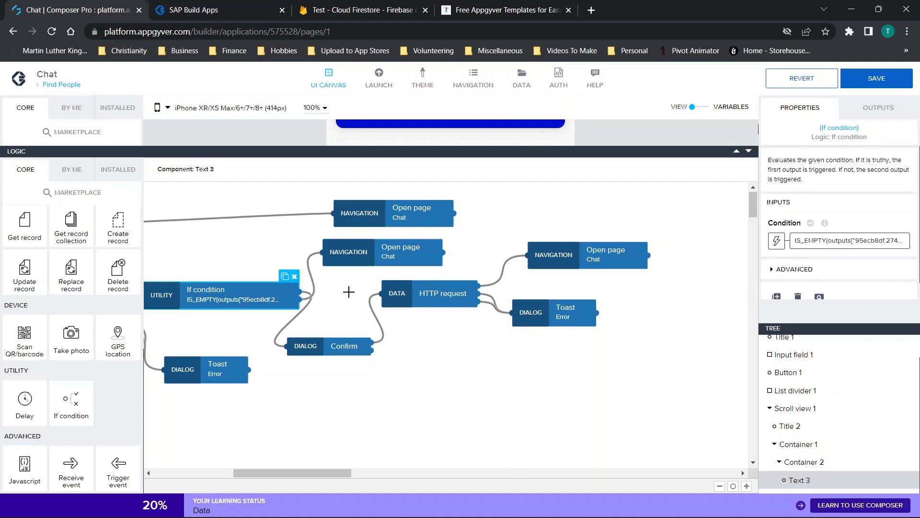
Return to the beginning of the Text 3 tap flow and save the application
click(312, 280)
scroll(389, 315, left, 8)
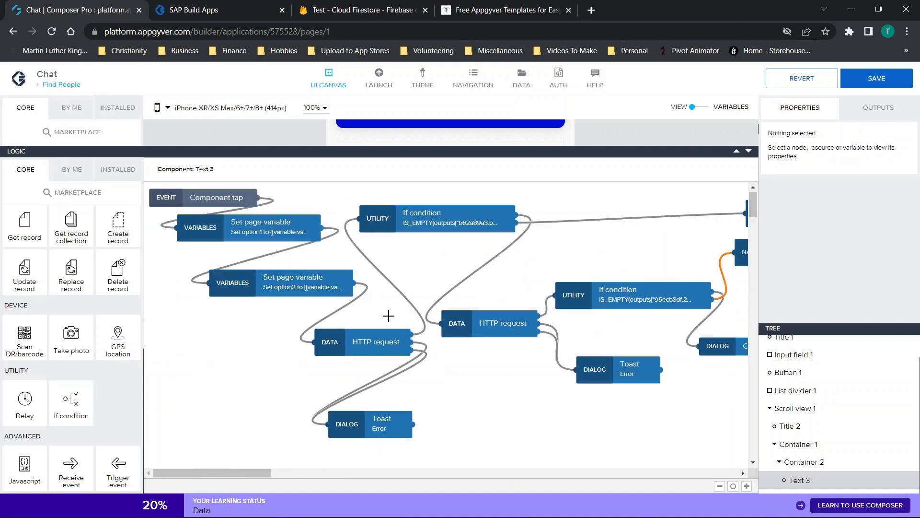
click(858, 81)
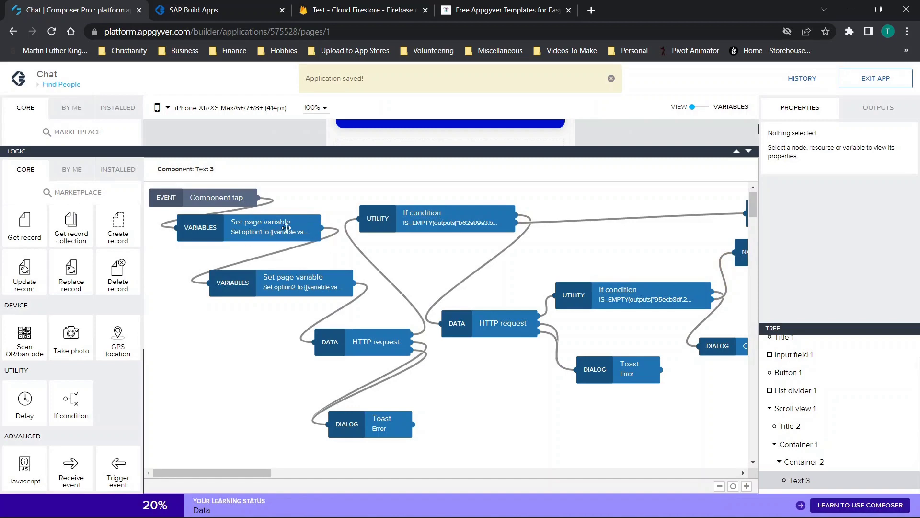
Examine the assigned value formulas of the two Set page variable nodes for option1 and option2
click(263, 229)
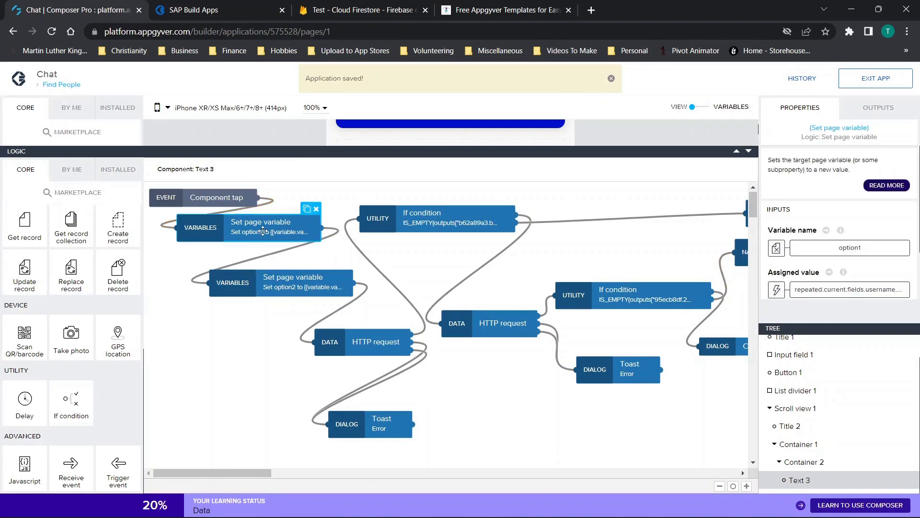
click(783, 289)
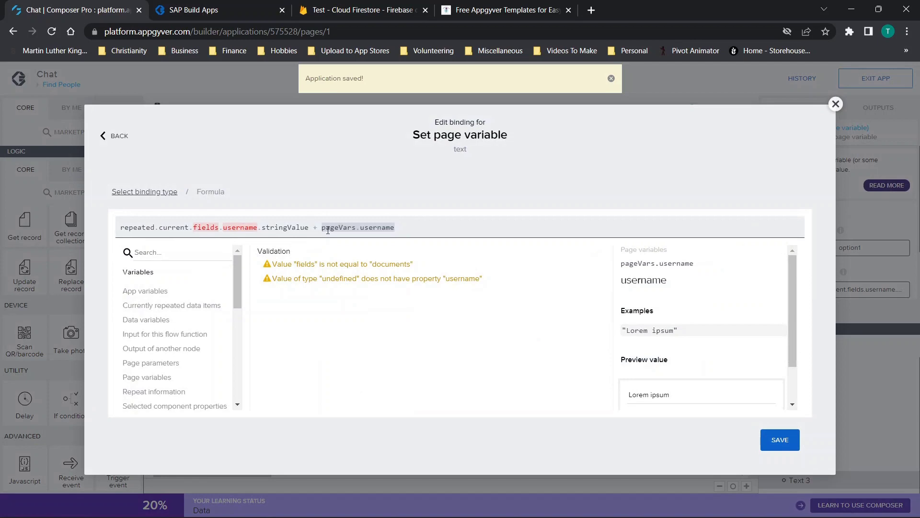
click(835, 104)
click(267, 293)
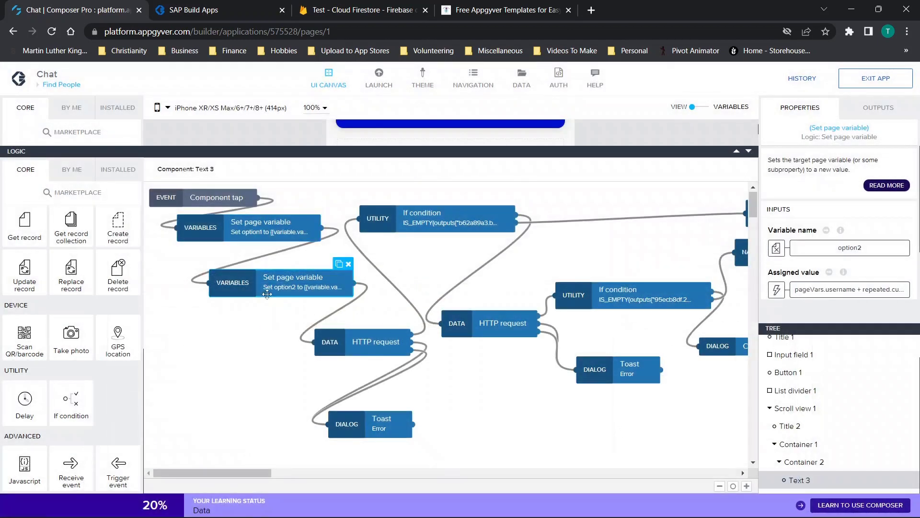
click(829, 289)
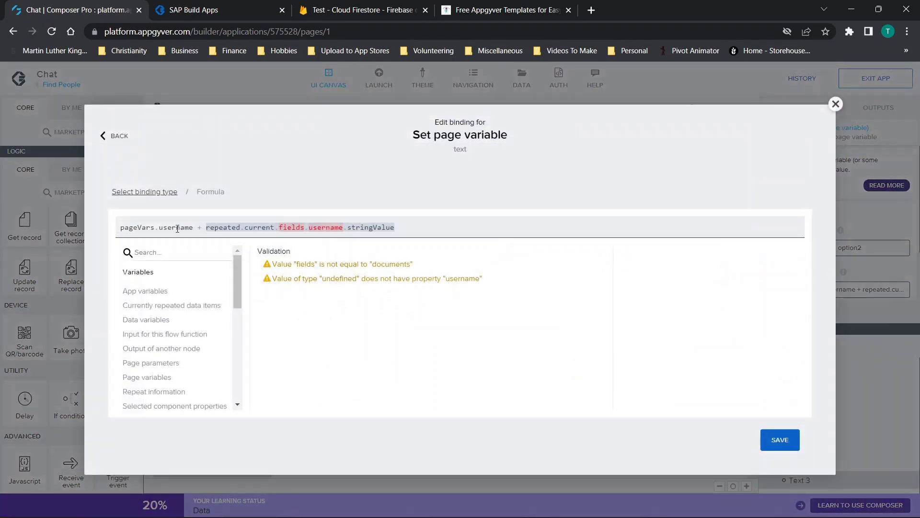
click(835, 103)
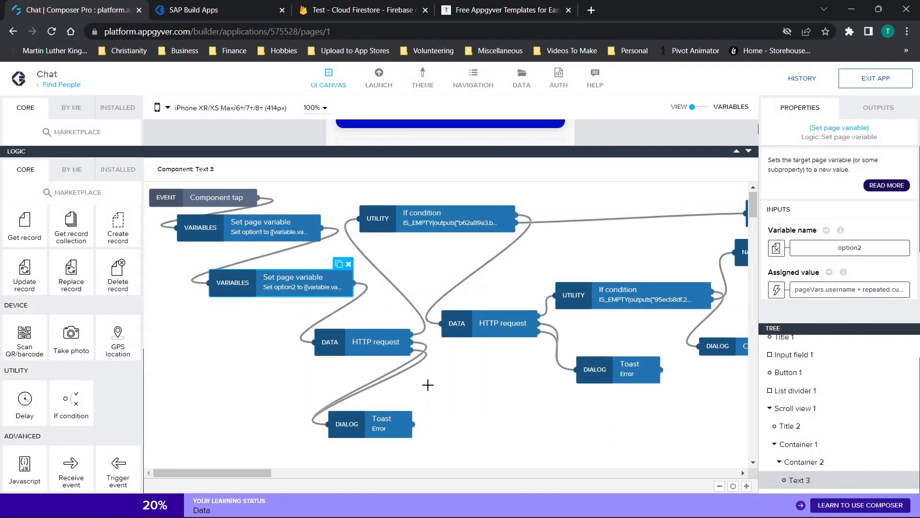
Follow the first If condition's false branch to its Open page node, then collapse the logic canvas to view the Find People page
scroll(505, 371, right, 4)
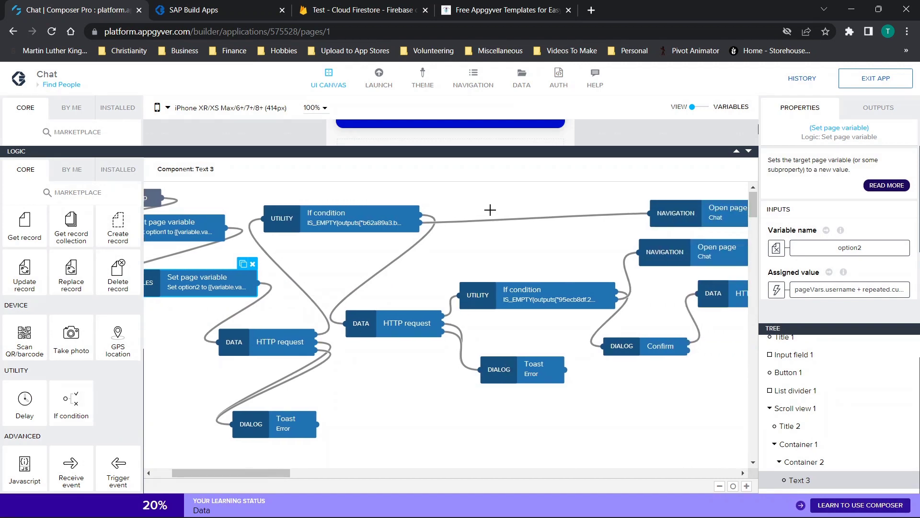
scroll(484, 209, right, 5)
click(573, 216)
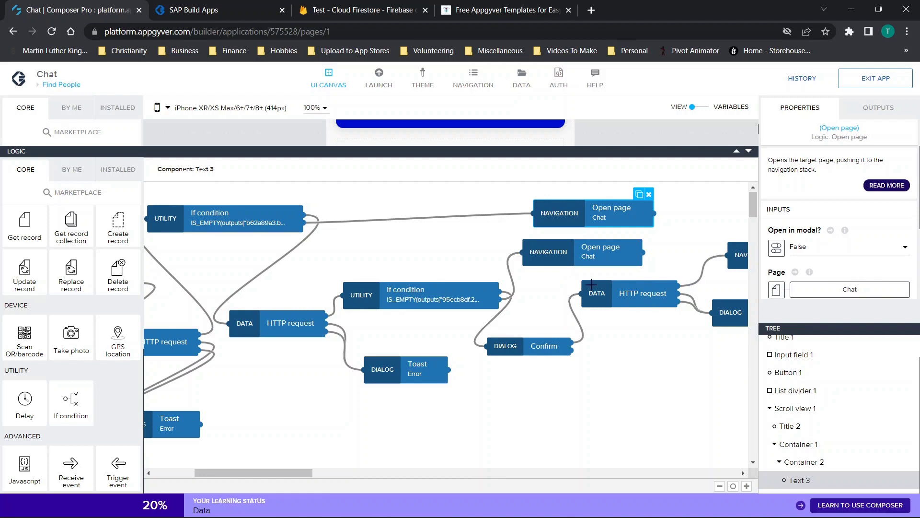
scroll(653, 269, right, 6)
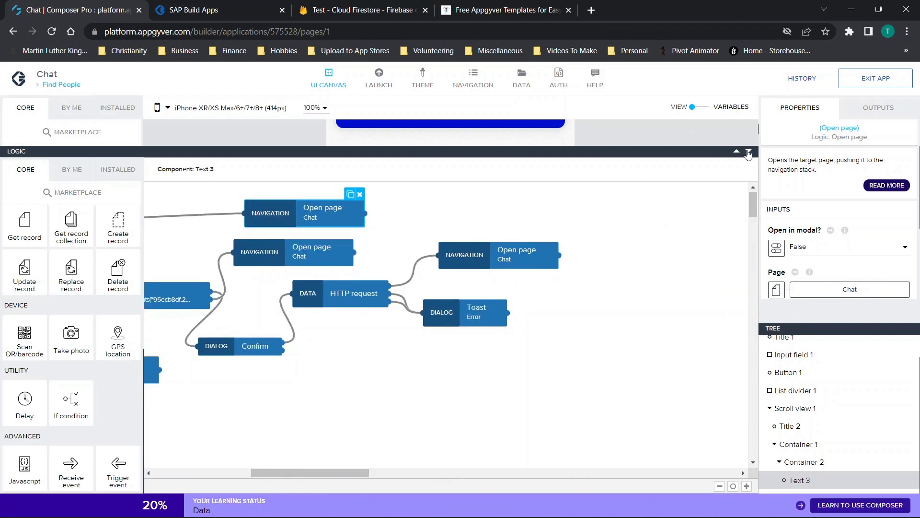
click(749, 150)
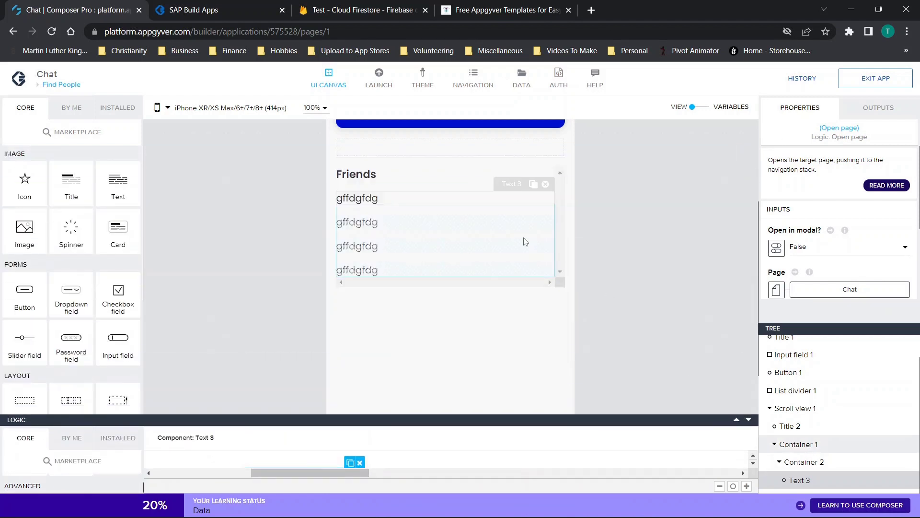
scroll(443, 174, up, 3)
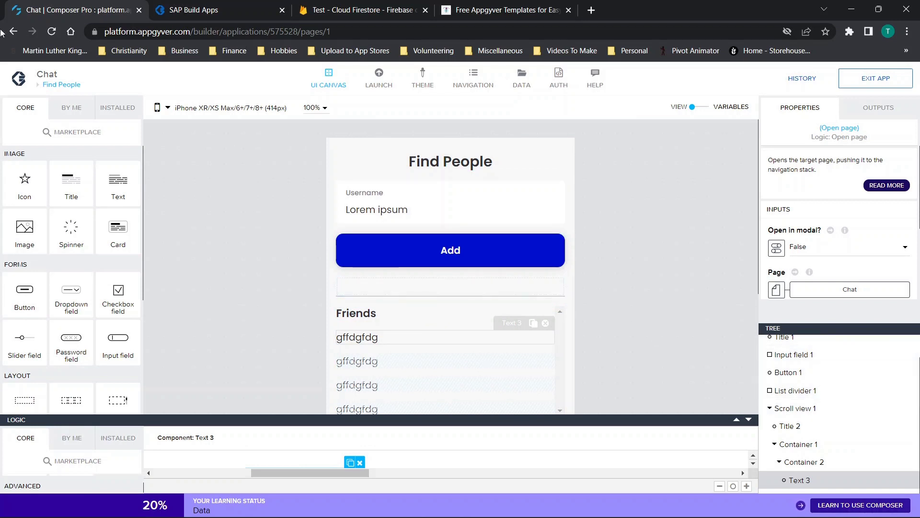
Switch to the SAP Build Apps preview, check the current username on the Account page, and open the first friend's chat from People
key(ctrl+Tab)
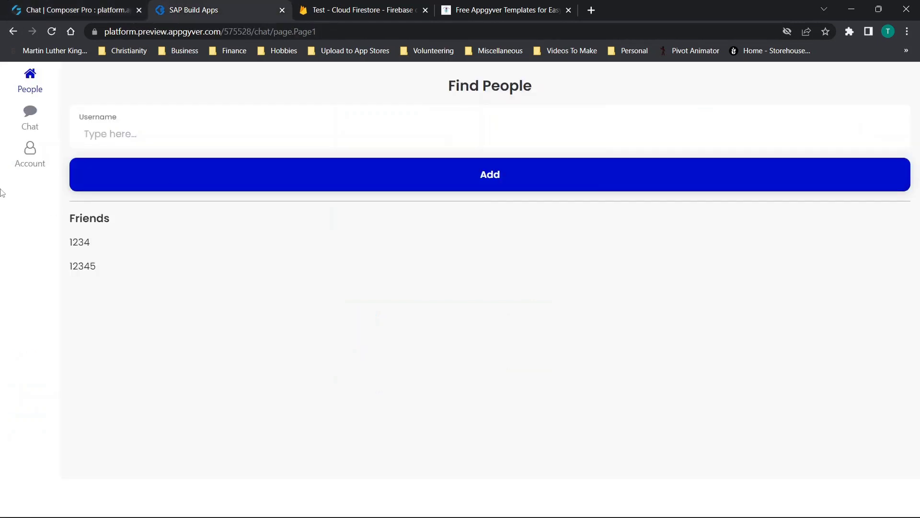
click(30, 153)
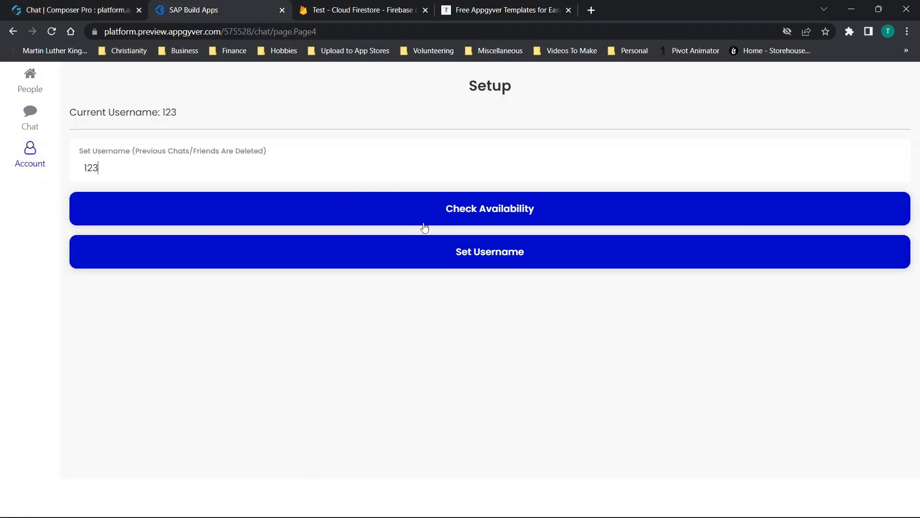
click(28, 84)
click(141, 136)
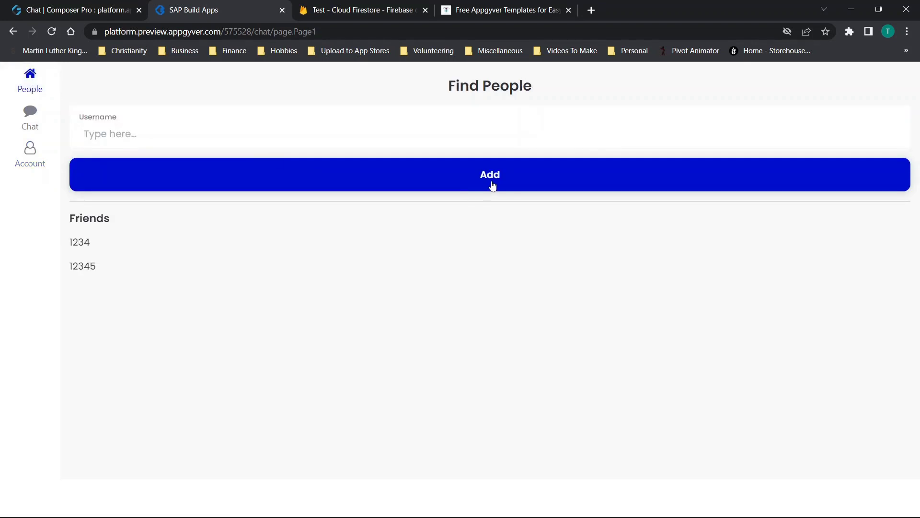
click(75, 250)
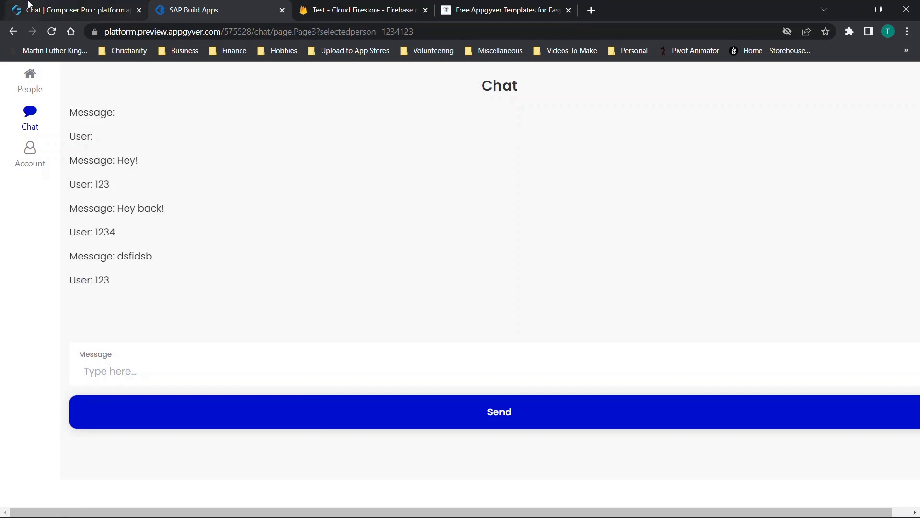
Switch back to Composer Pro and open the Chat page on the UI canvas
click(63, 10)
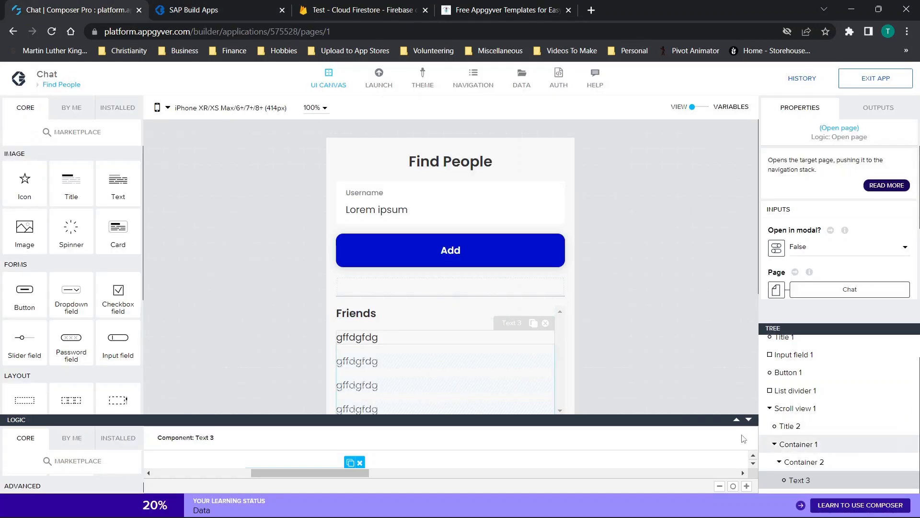
click(737, 420)
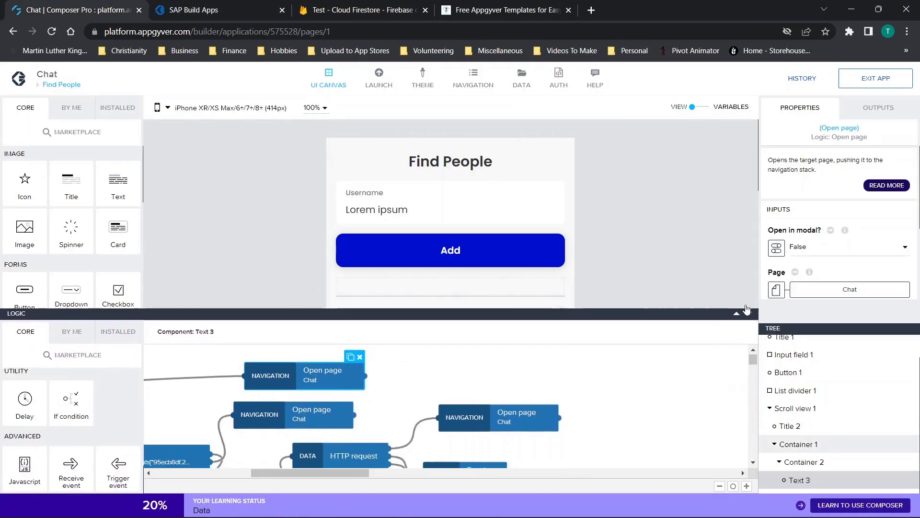
click(749, 263)
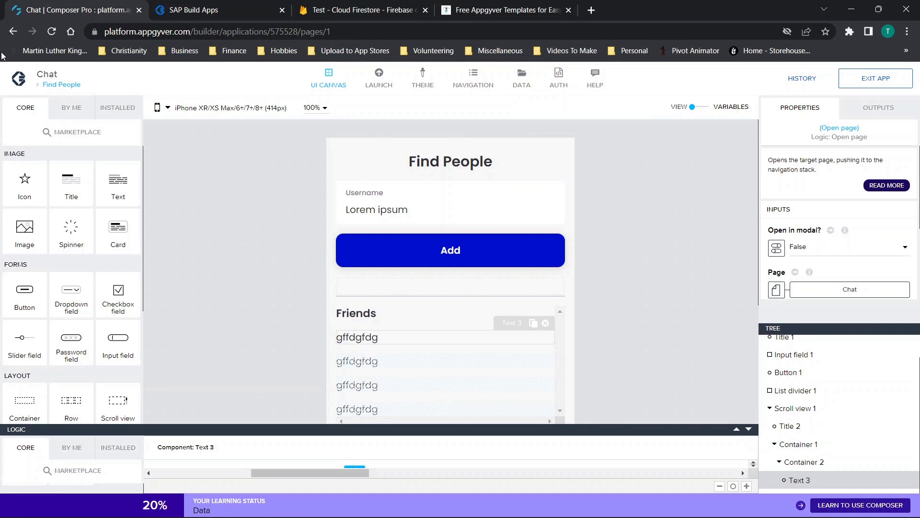
click(51, 81)
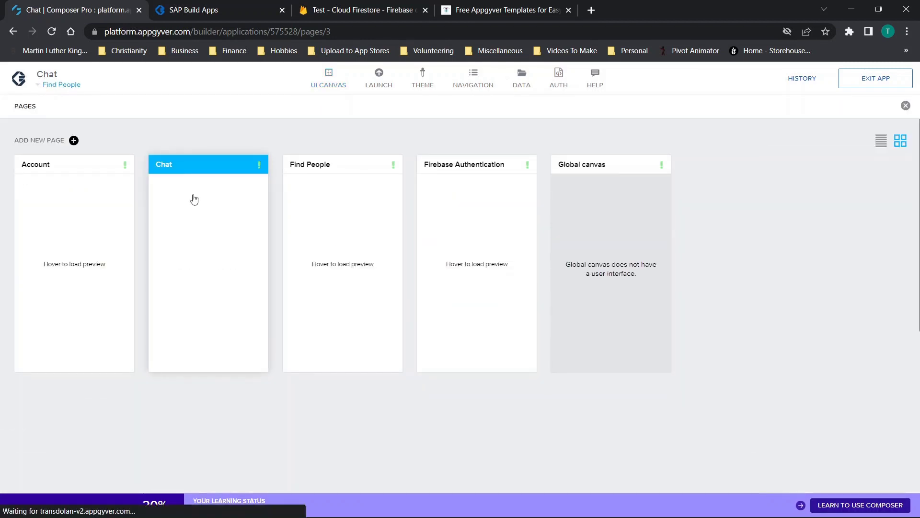
click(194, 199)
Inspect the Message input field's properties, including its value binding, above the Send button
scroll(562, 236, down, 3)
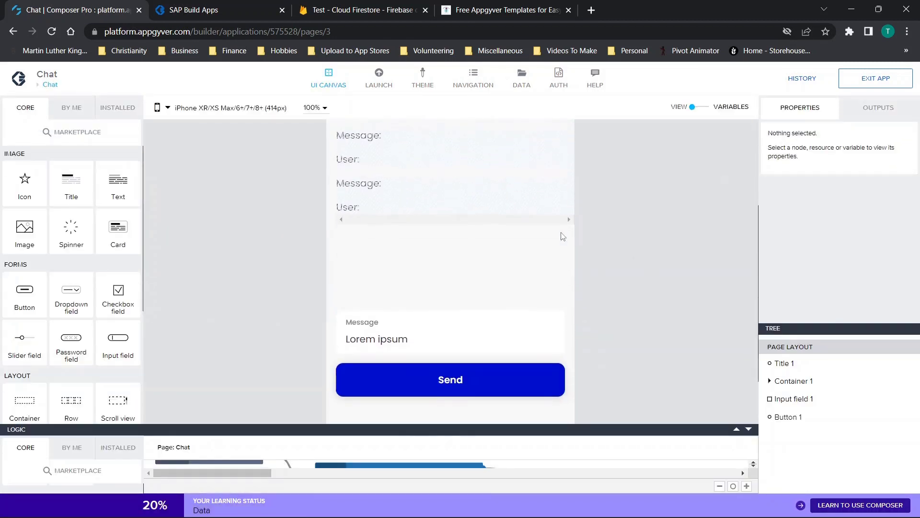
click(374, 332)
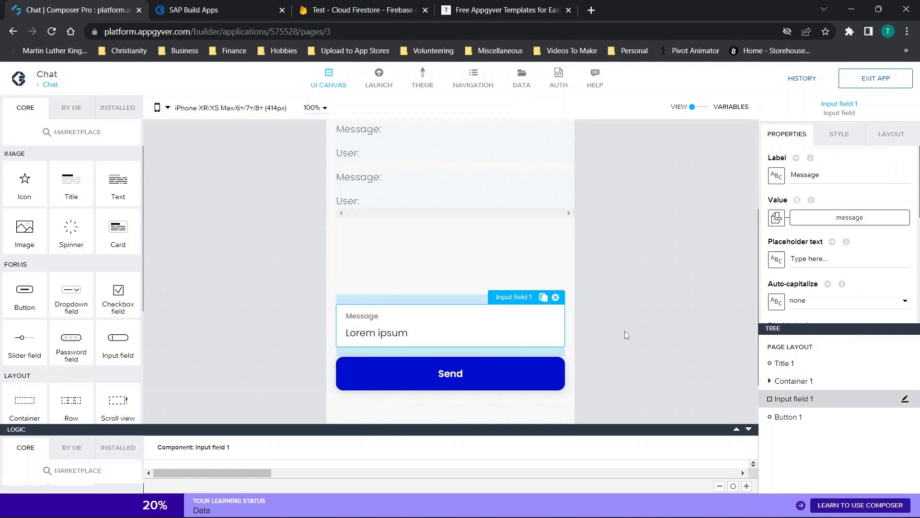
scroll(627, 335, down, 2)
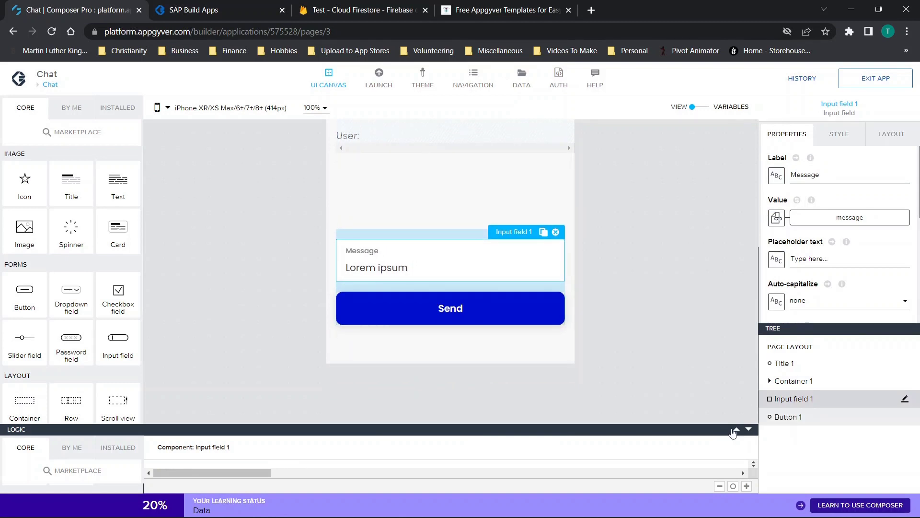
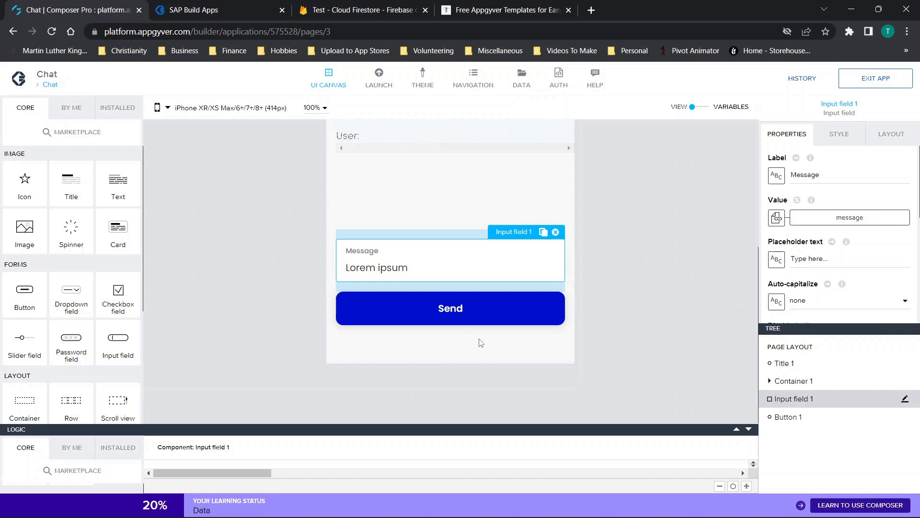
Show the Send button's tap logic and examine the URL formula of its HTTP request
click(452, 307)
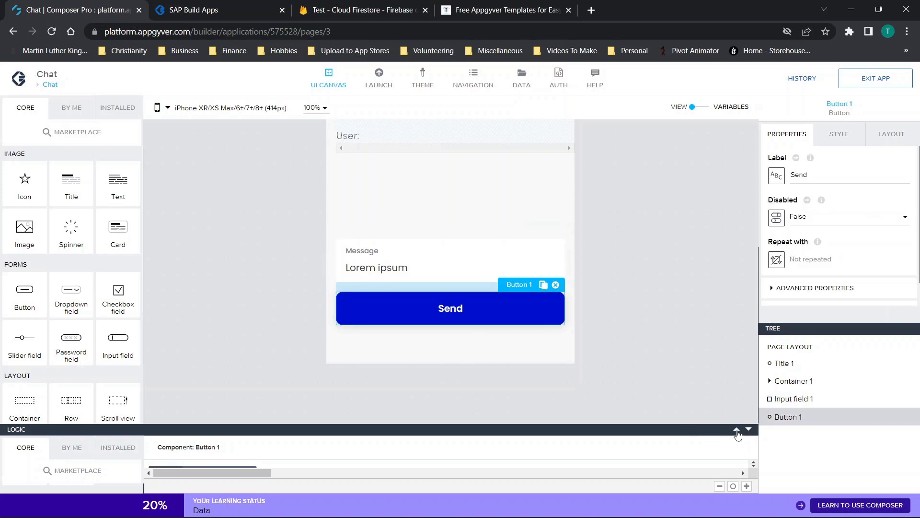
click(737, 430)
click(408, 421)
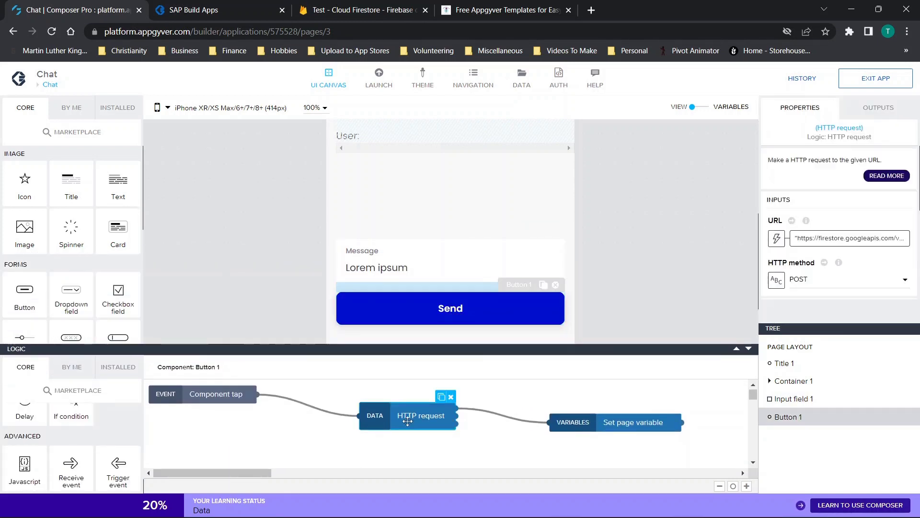
click(843, 238)
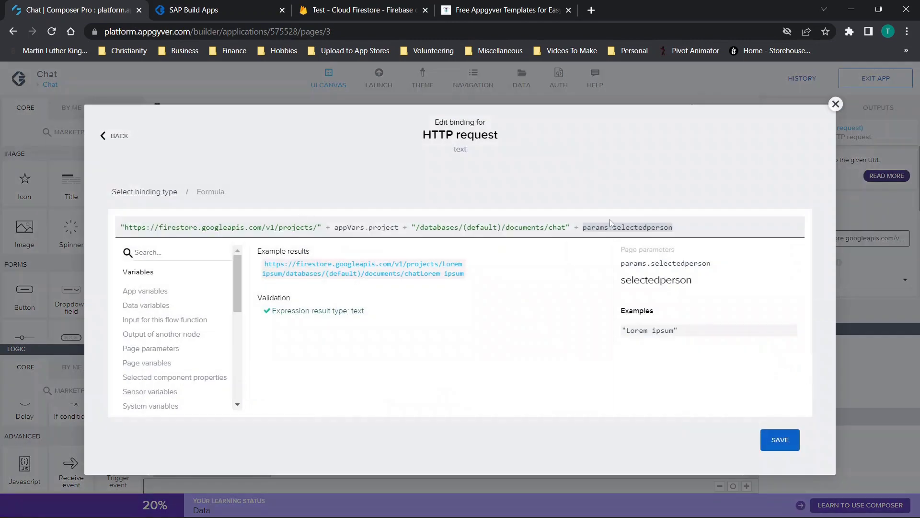
click(836, 104)
Examine the request body formula of the Send button's POST request
scroll(854, 241, down, 3)
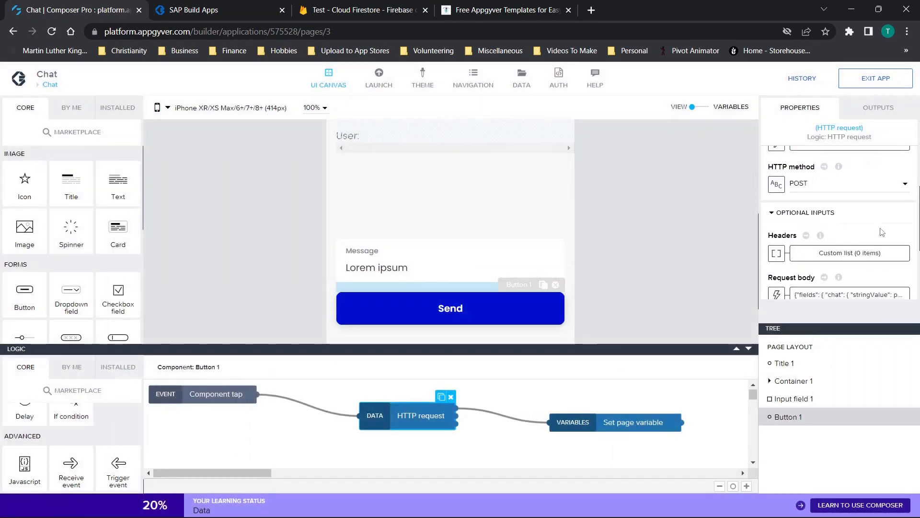
click(803, 268)
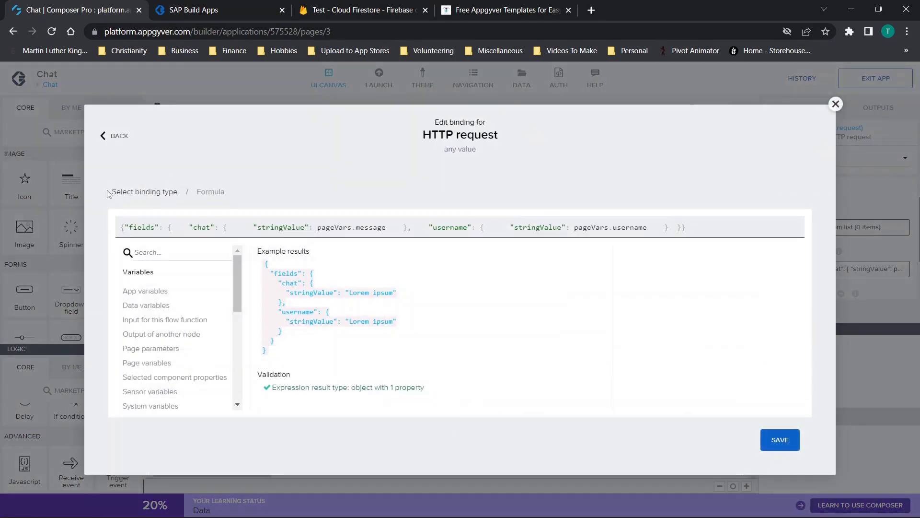
click(836, 104)
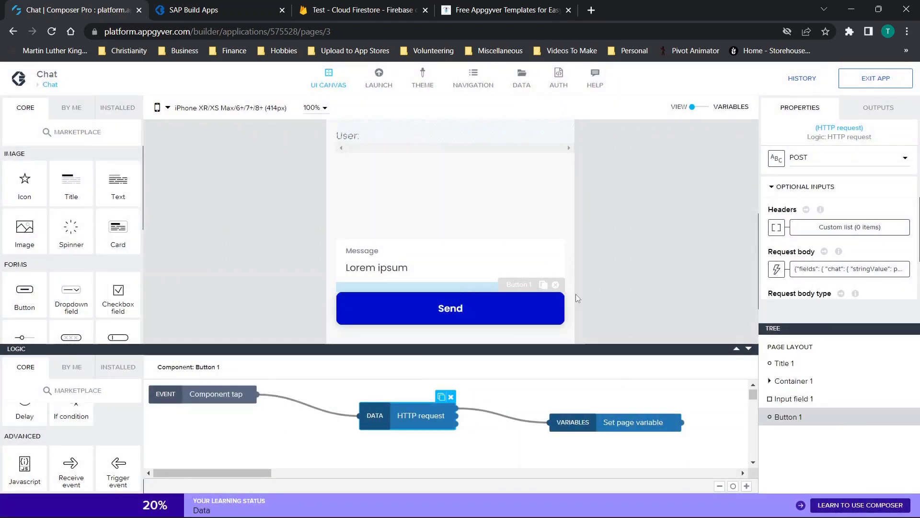
Open the Chats data resource and examine the project ID in its Firestore resource URL
scroll(622, 227, up, 10)
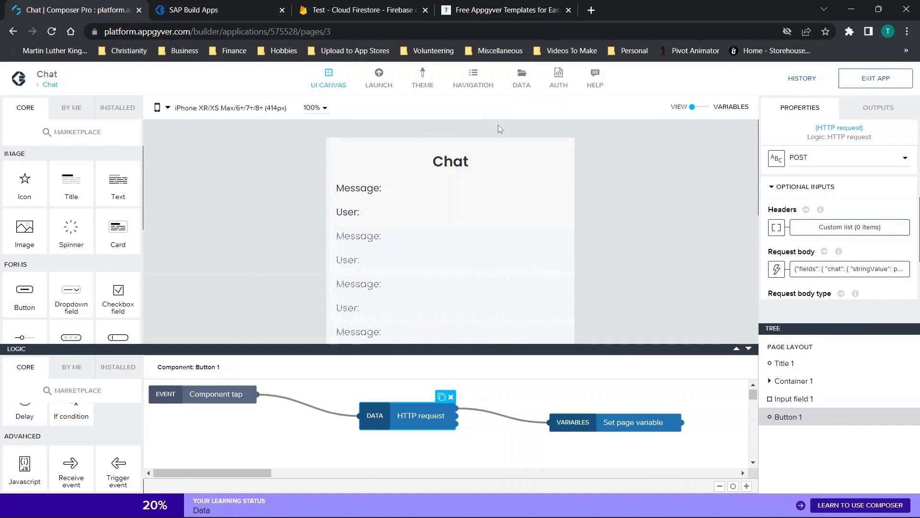
click(525, 80)
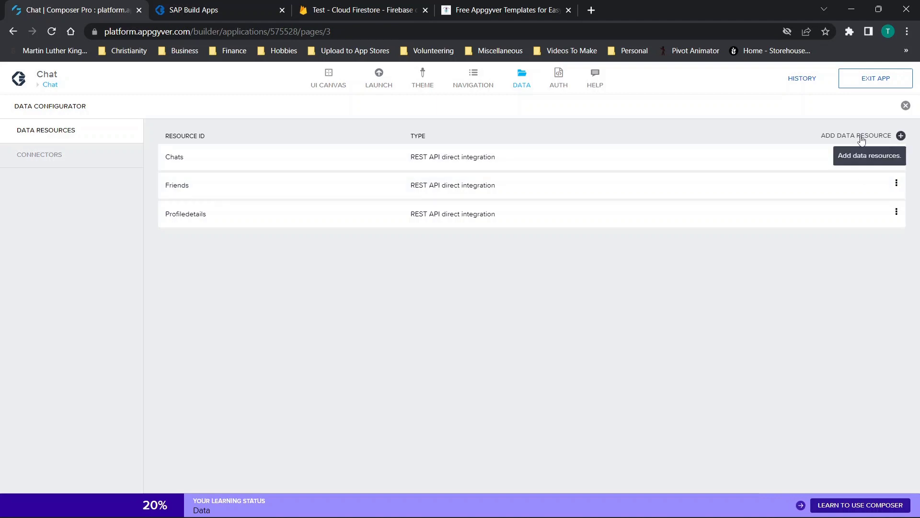
click(278, 156)
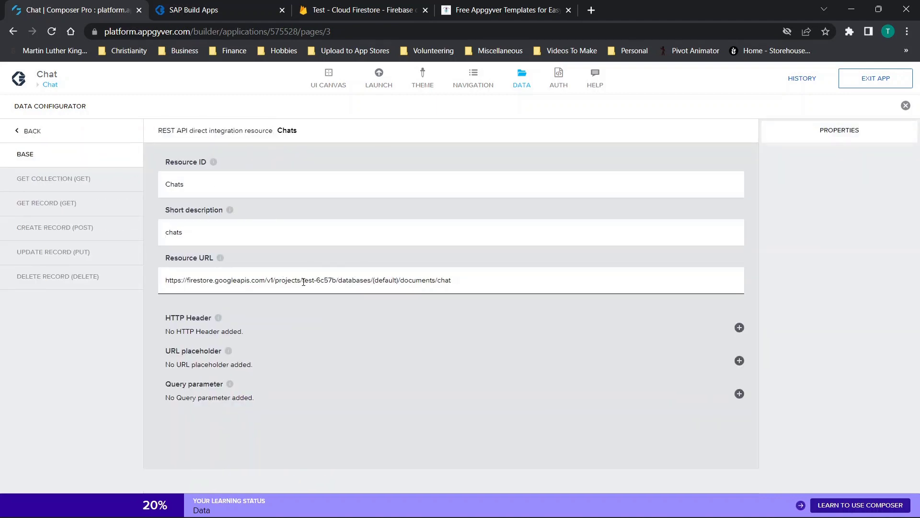
drag(304, 280, 331, 277)
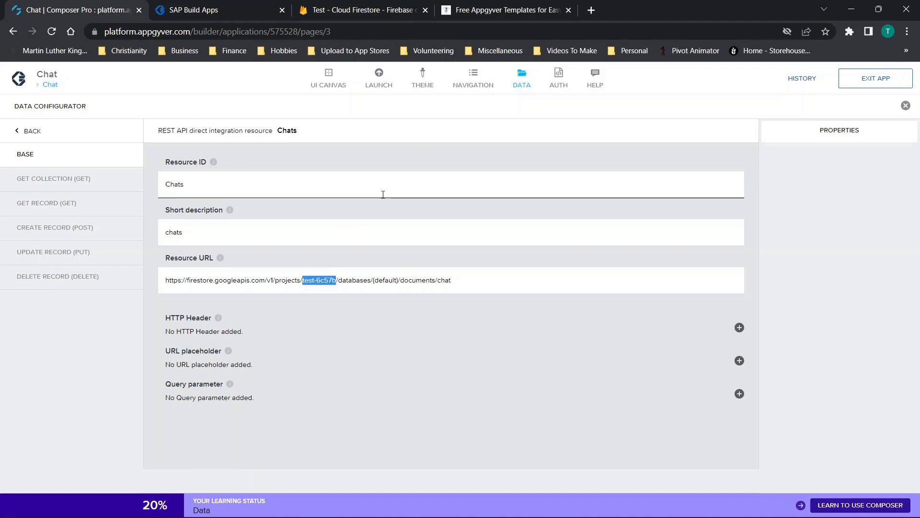
Examine the relative path and response key path of the Chats resource's Get Collection method
click(48, 179)
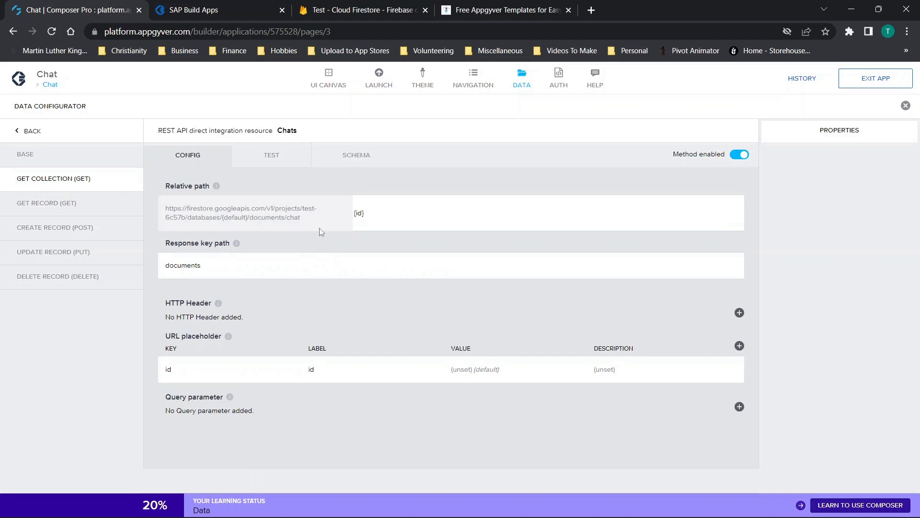
drag(380, 220, 255, 217)
click(243, 263)
Set up the Get Collection test so its id placeholder is bound to static text
click(266, 161)
click(173, 254)
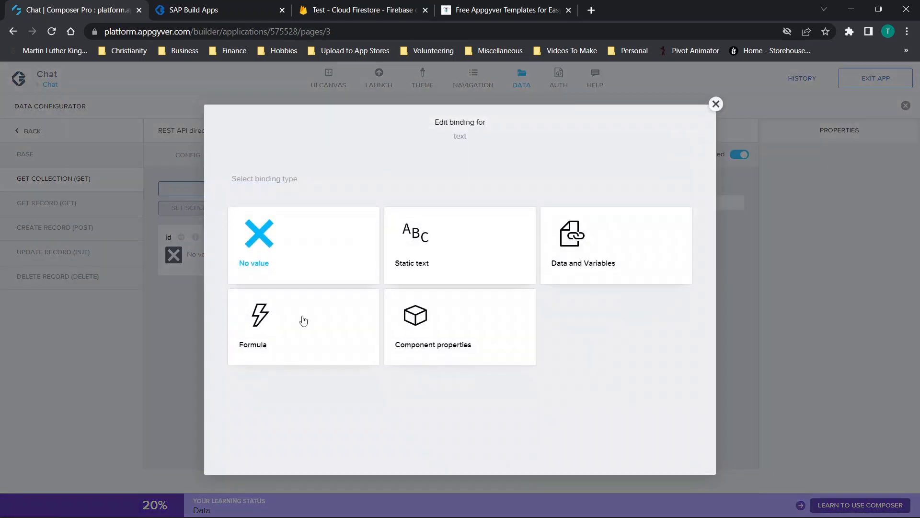
click(437, 265)
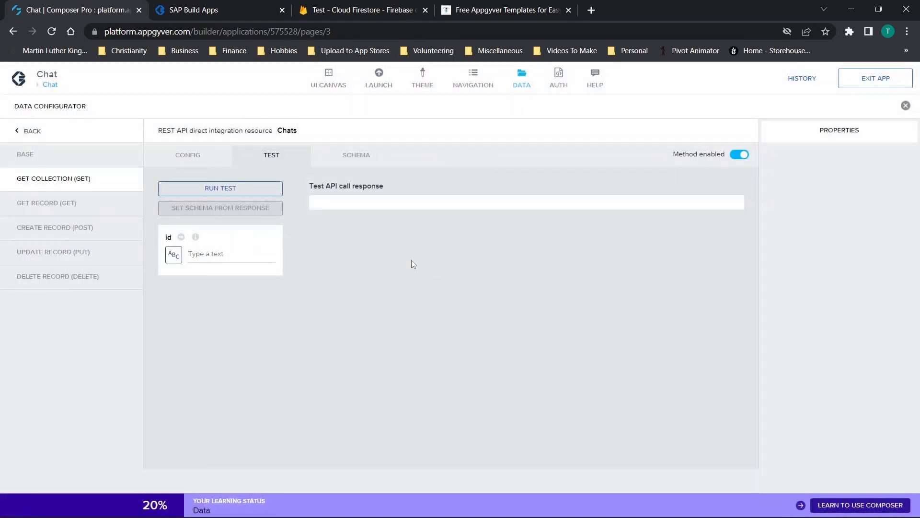
Switch to the Cloud Firestore console and copy the collection name chat1234123 from the page address
click(336, 6)
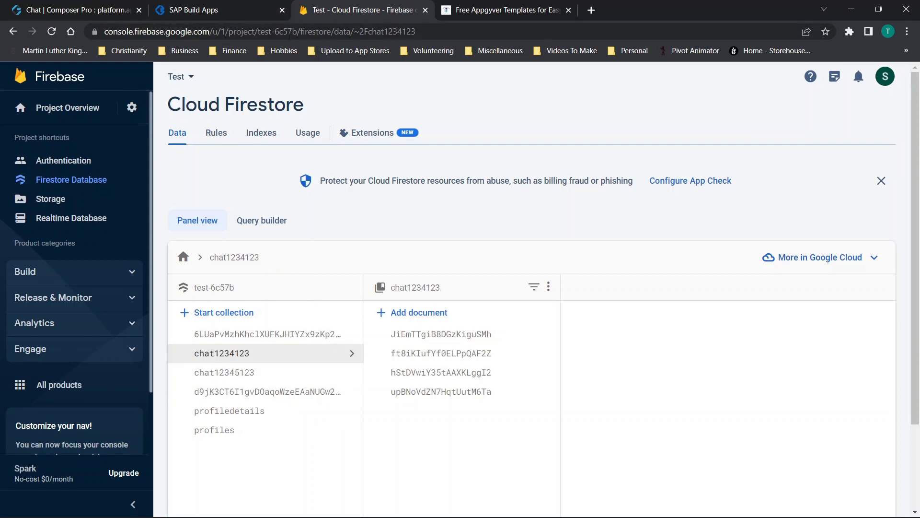
click(389, 31)
click(389, 32)
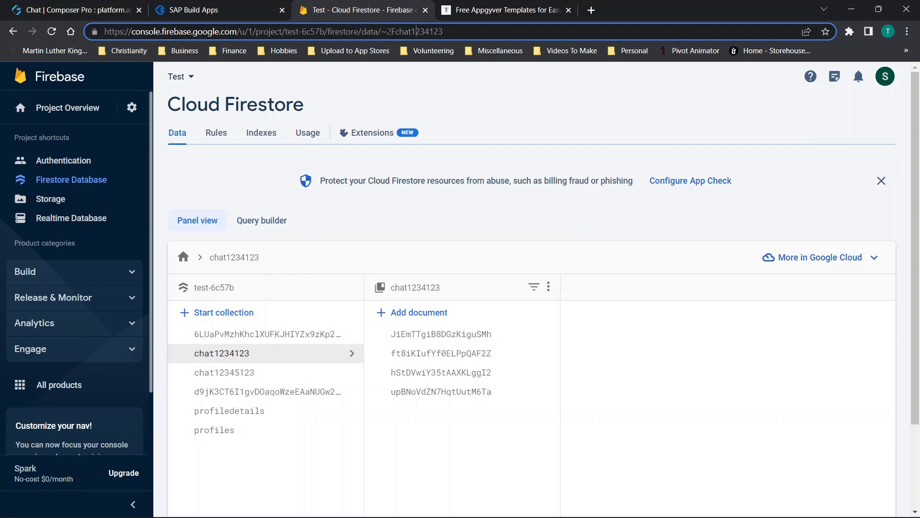
drag(395, 32, 477, 35)
key(ctrl+c)
Return to Composer Pro, set the test id to chat1234123 and run the Get Collection test
click(57, 10)
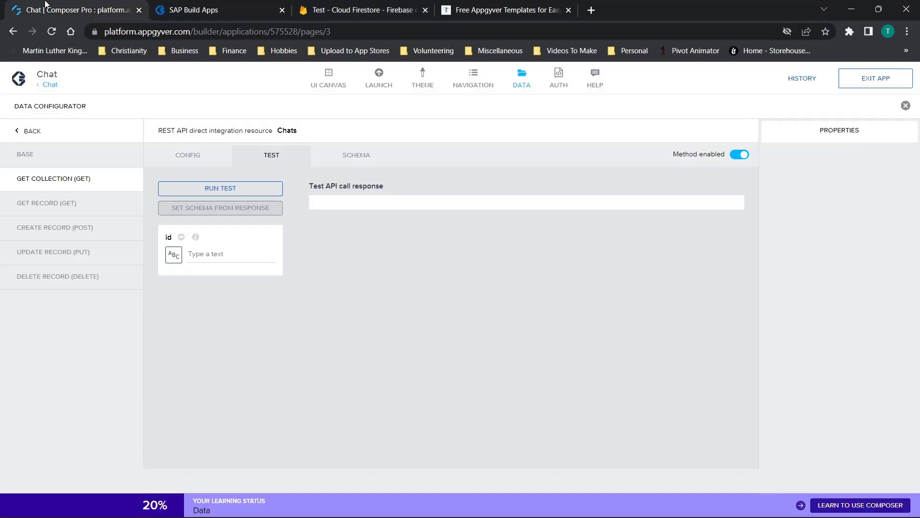
click(218, 254)
key(ctrl+v)
click(225, 189)
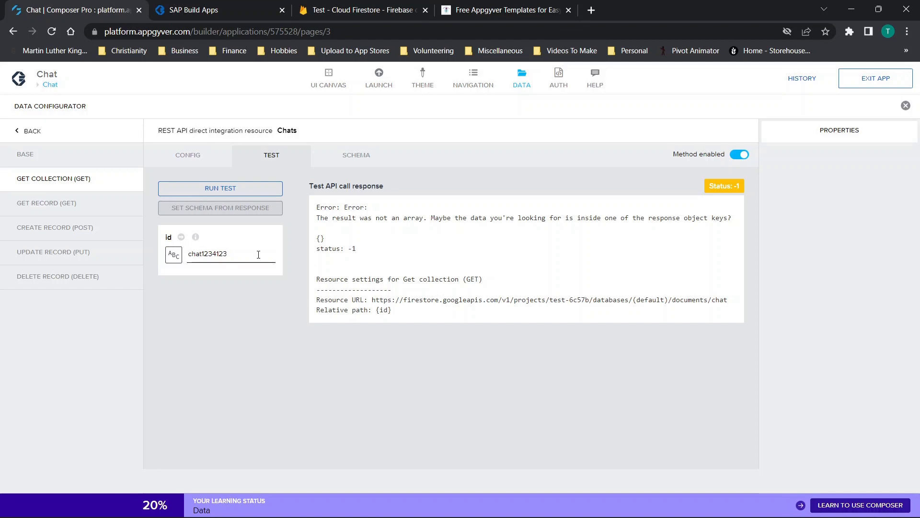
Shorten the test id to 1234123, rerun the Get Collection test and review the returned chat documents
click(190, 154)
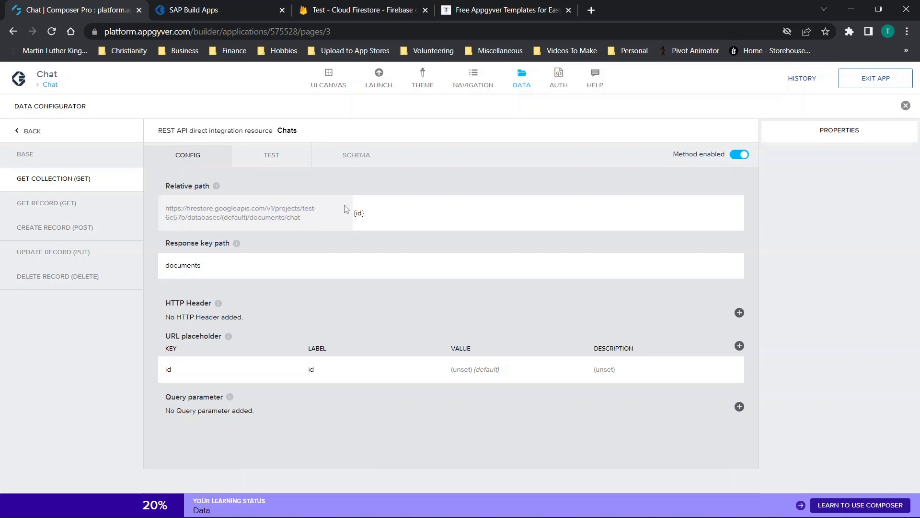
click(270, 155)
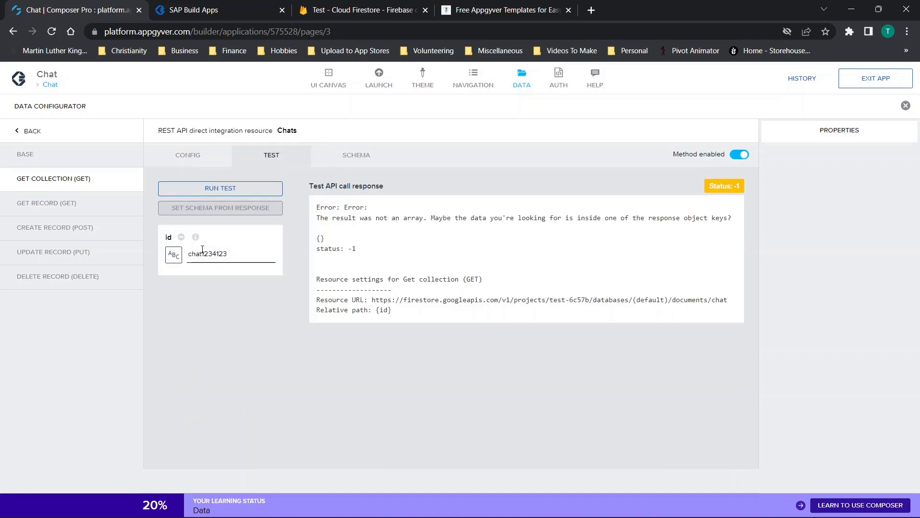
drag(202, 250, 177, 257)
key(BackSpace)
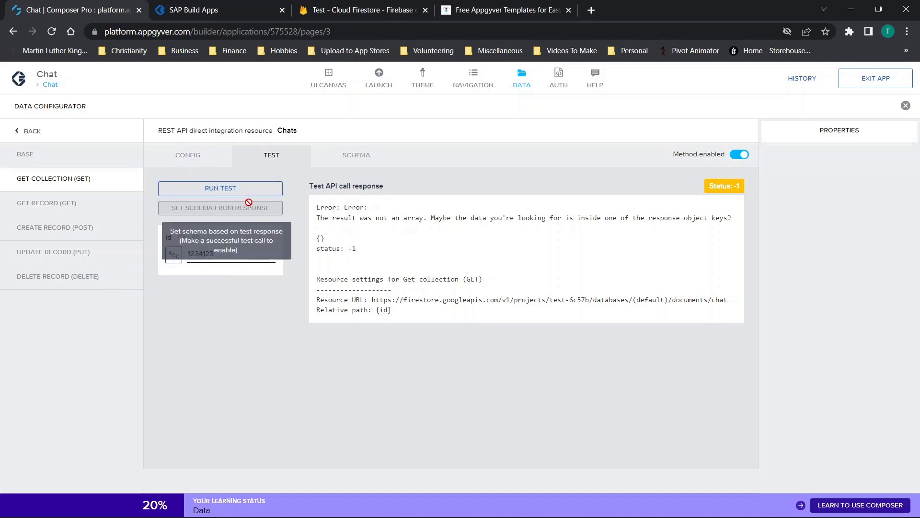
click(250, 196)
scroll(609, 298, down, 5)
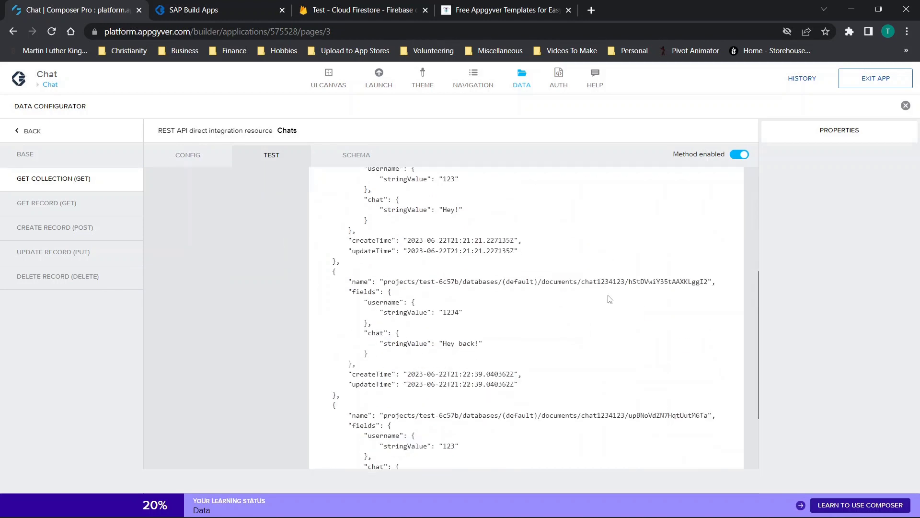
scroll(479, 242, up, 10)
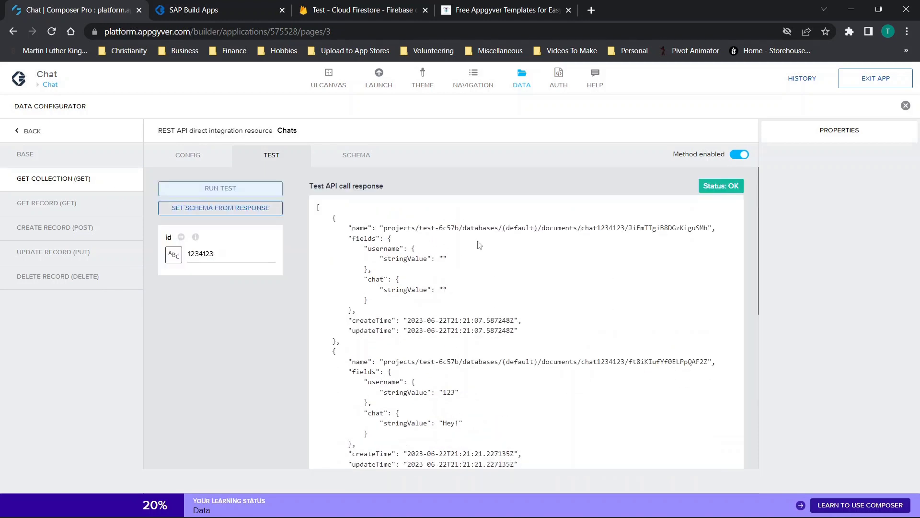
Set the Get Collection schema from the test response, close the data configurator and save the app
click(241, 211)
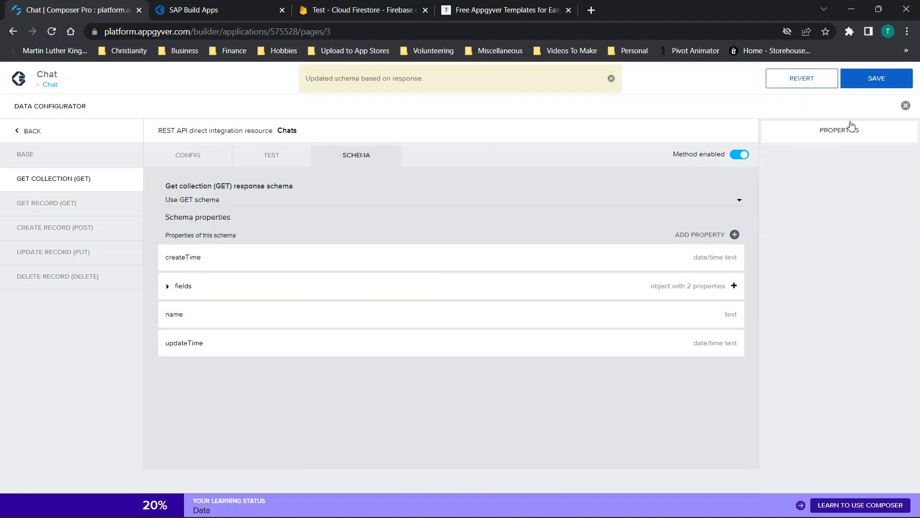
click(906, 106)
click(891, 83)
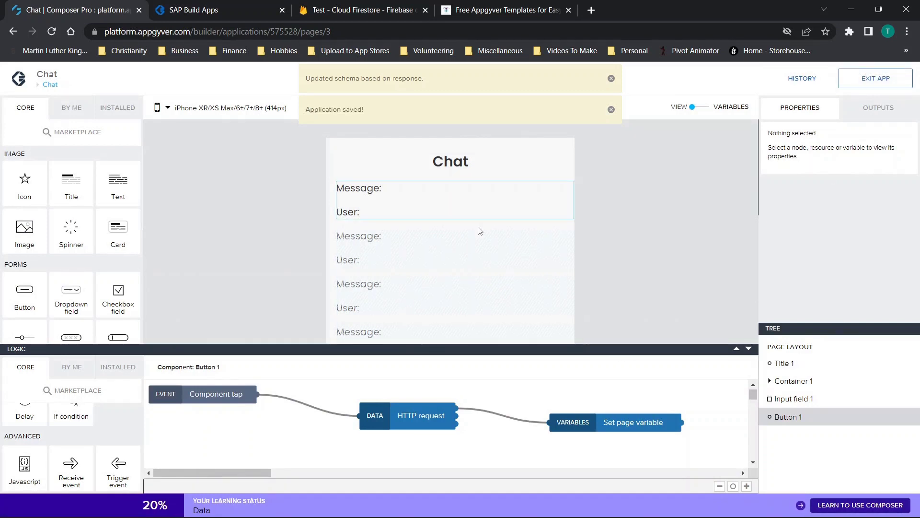
Select Container 2 inside Scroll view 1 and inspect its Repeat with binding
click(773, 381)
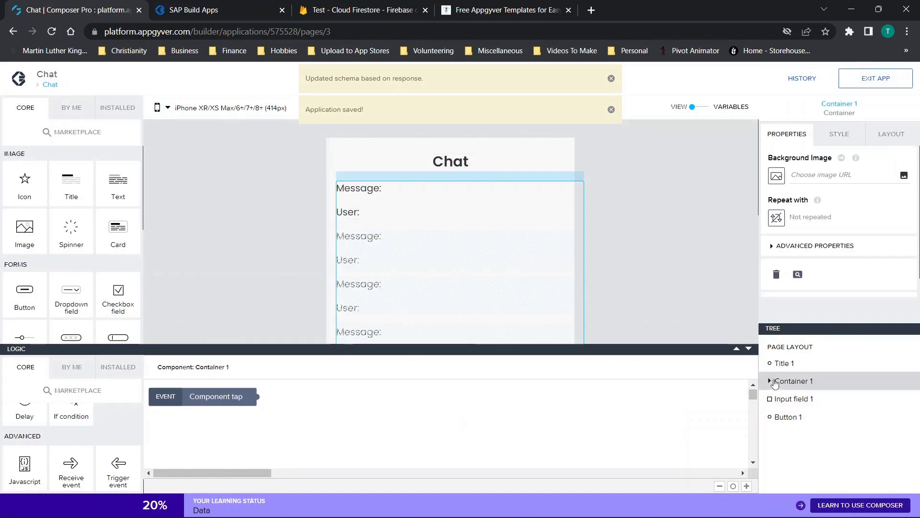
click(770, 381)
click(774, 398)
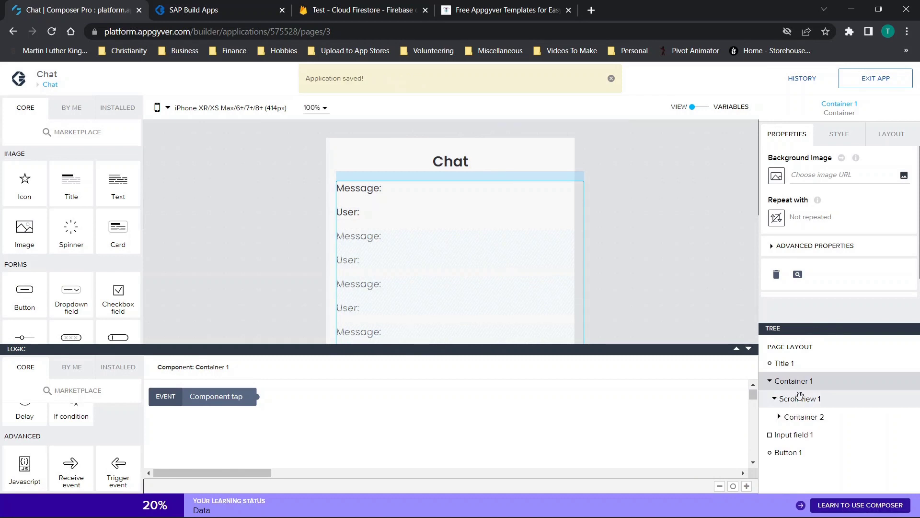
click(779, 416)
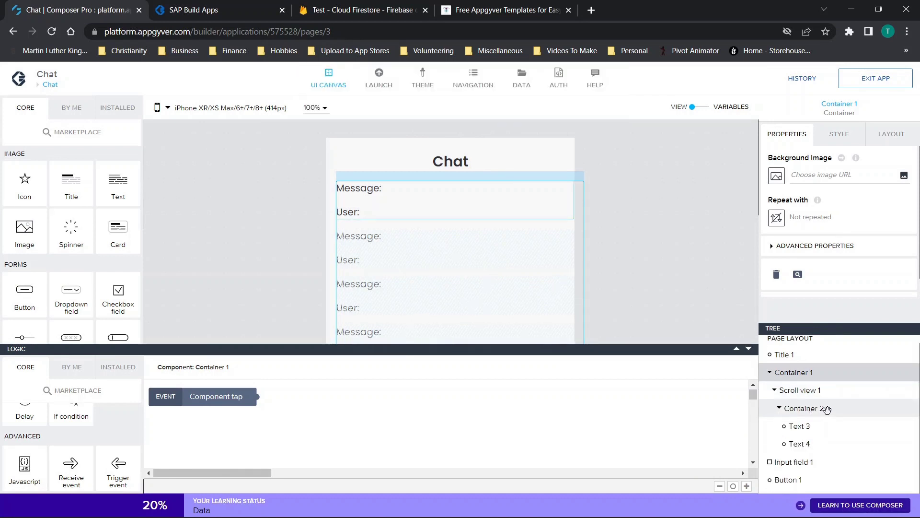
click(823, 408)
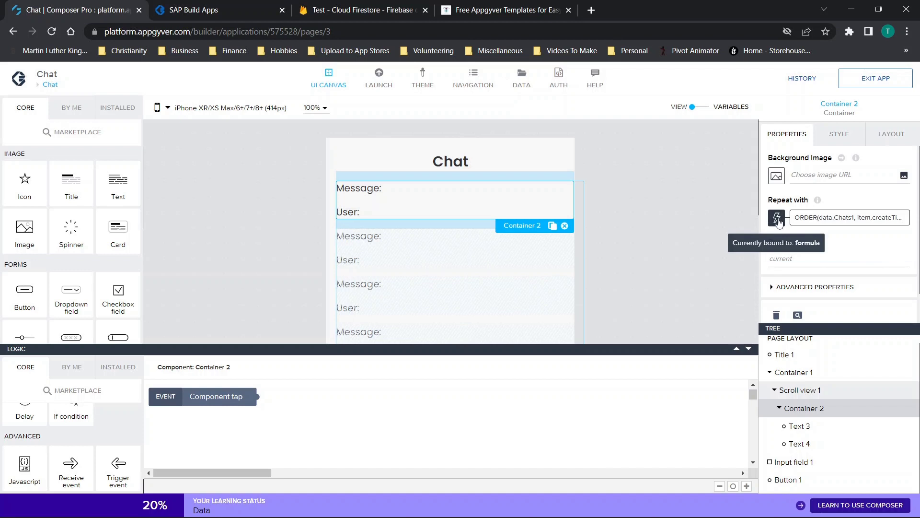
View the Chat page's data variables and return to the page layout
click(696, 107)
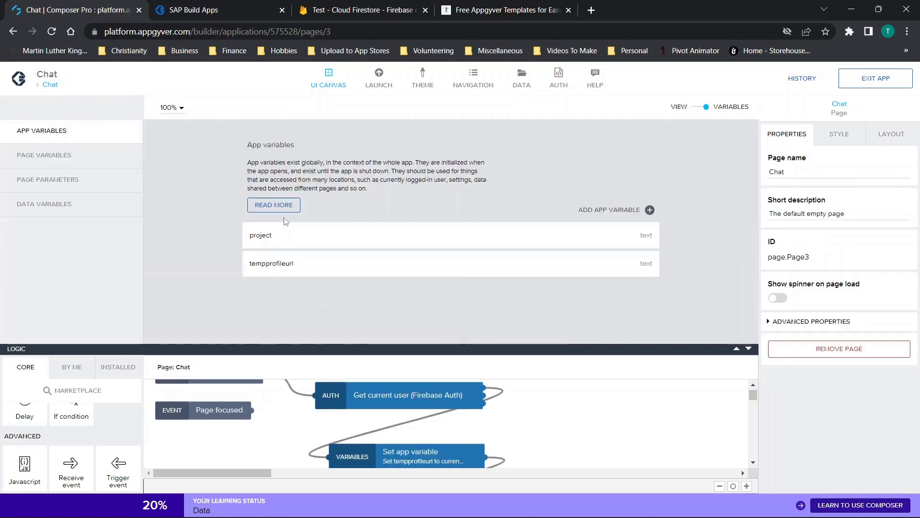
click(50, 205)
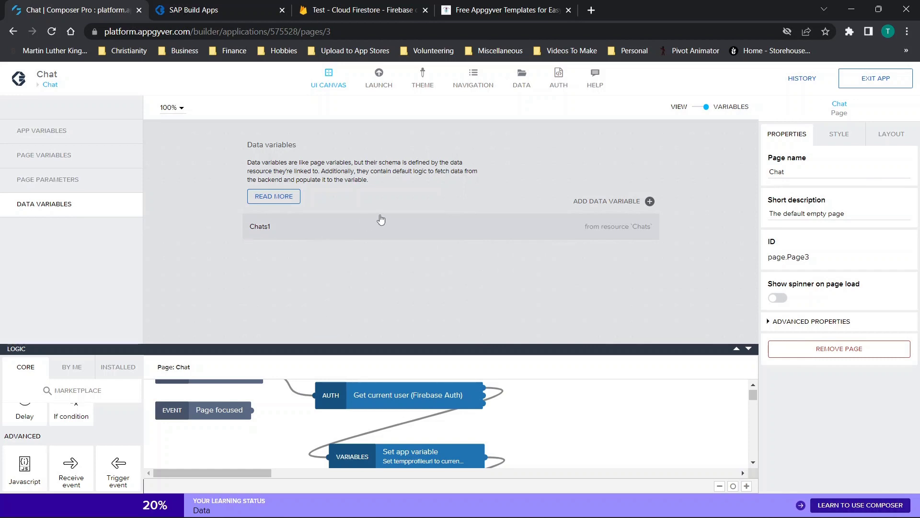
click(705, 110)
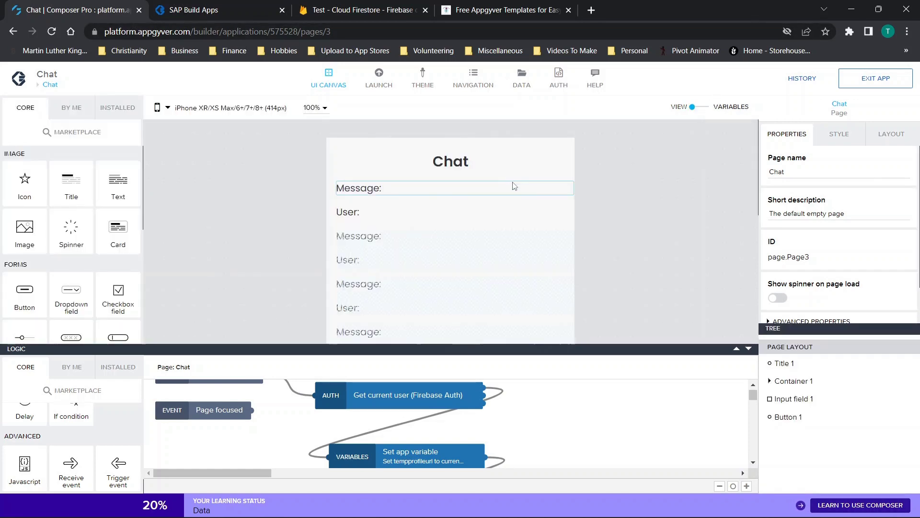
Inspect the Text 3 and Text 4 components inside Container 2 and reselect the container
click(769, 380)
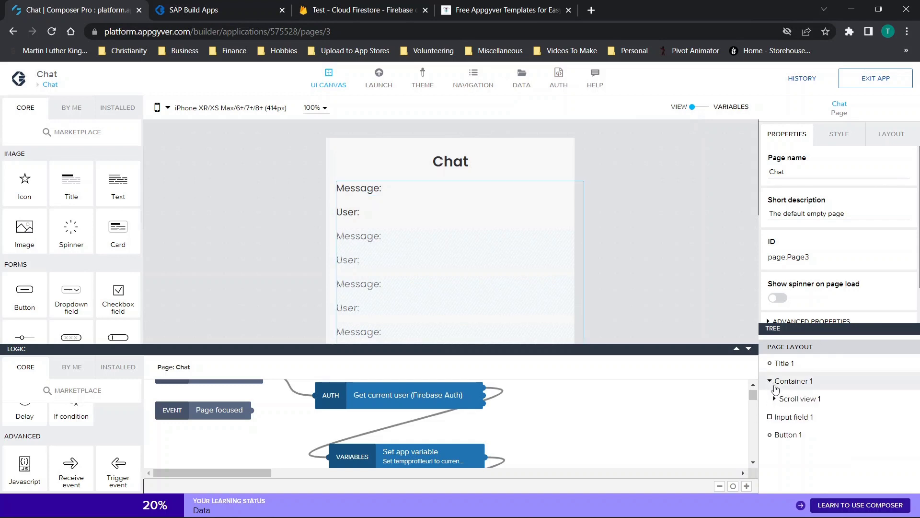
click(774, 398)
click(785, 415)
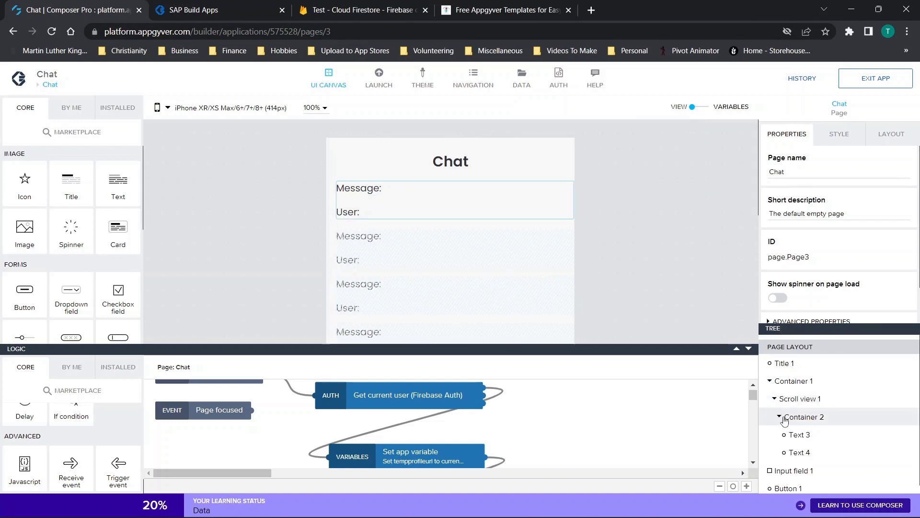
click(811, 426)
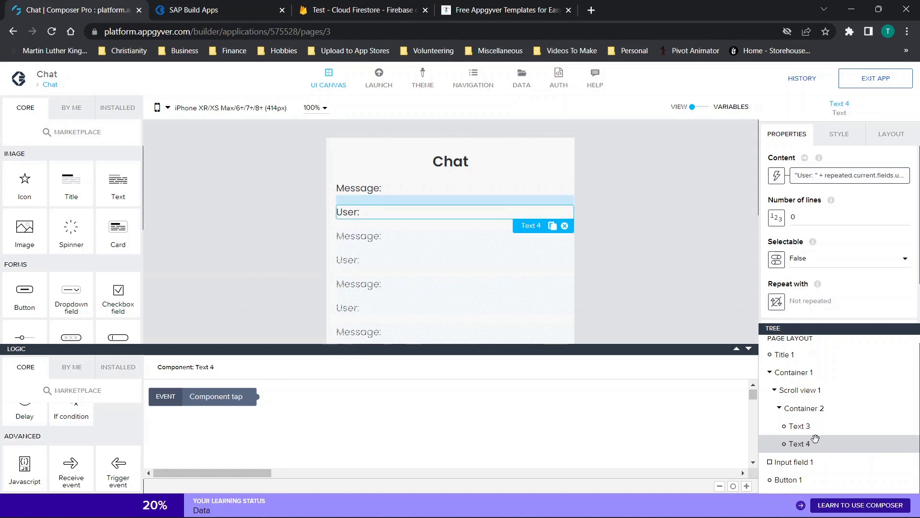
click(814, 440)
click(803, 408)
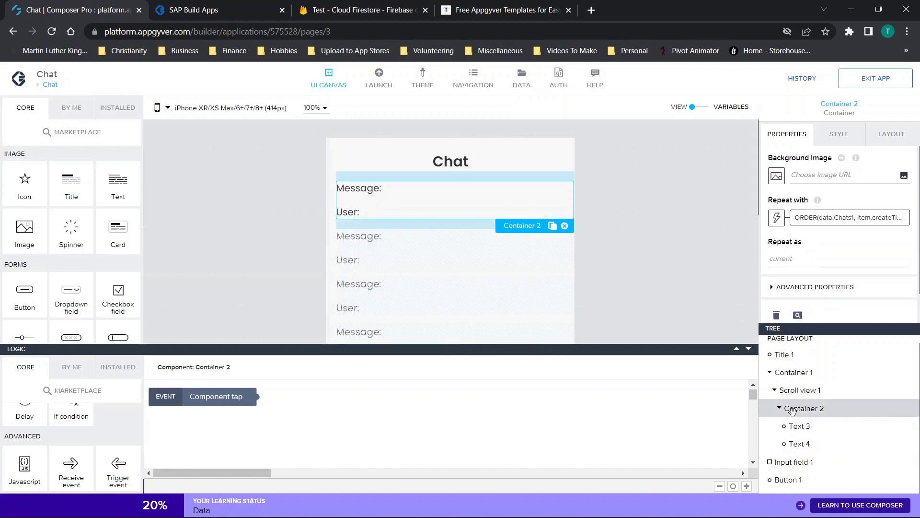
Open Container 2's Repeat with formula and examine its ORDER function
click(777, 218)
click(307, 323)
click(268, 298)
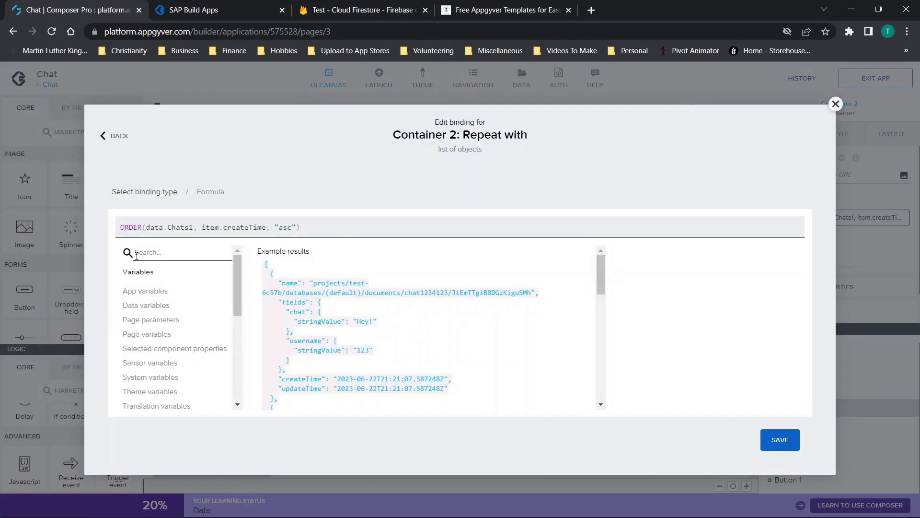
drag(123, 227, 145, 227)
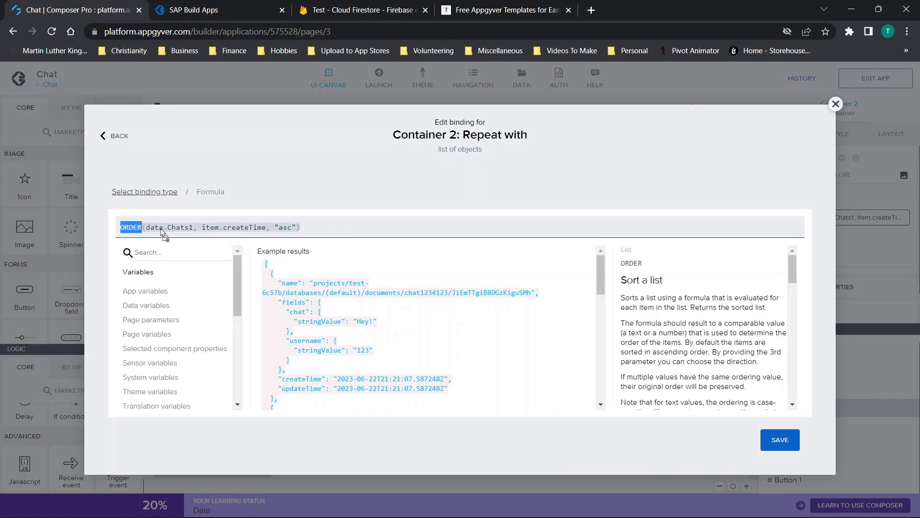
Draft a second ORDER function after the existing formula, using data.Chats1 as the list and asc as the sorting criteria, and discard the edit
click(357, 227)
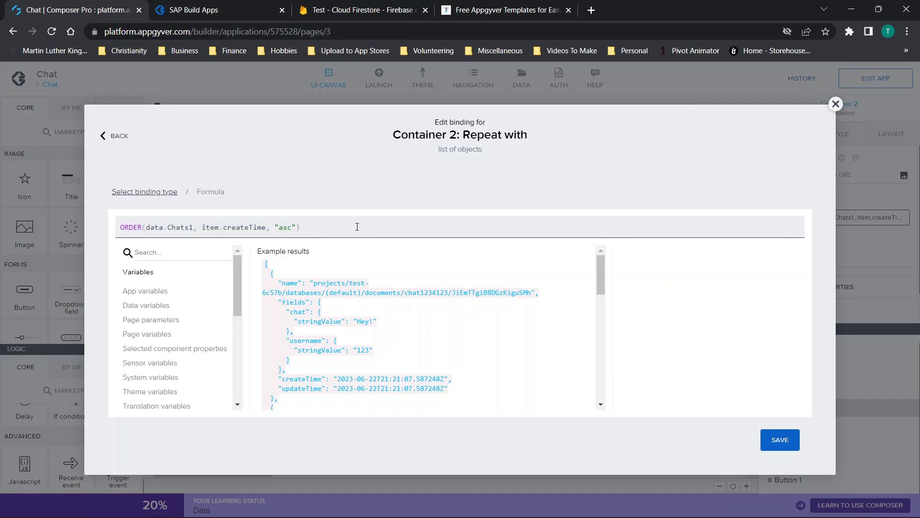
text(ORDER)
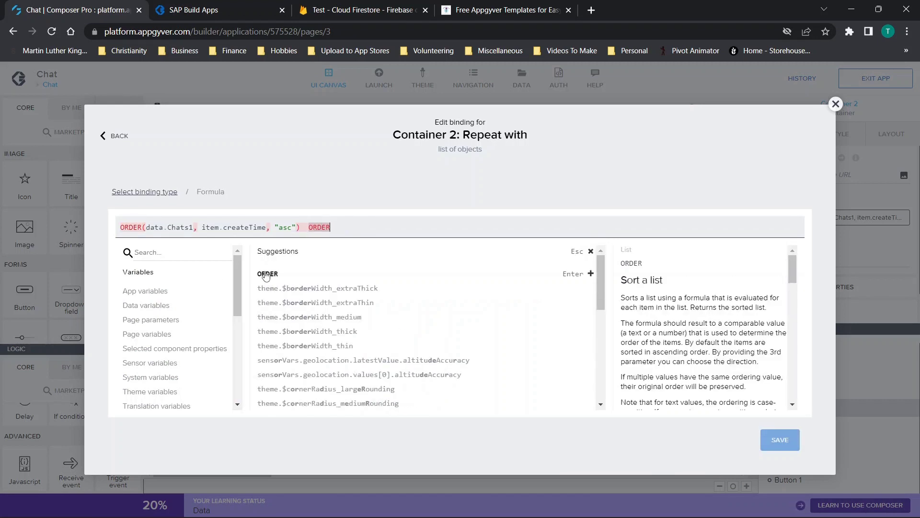
click(266, 273)
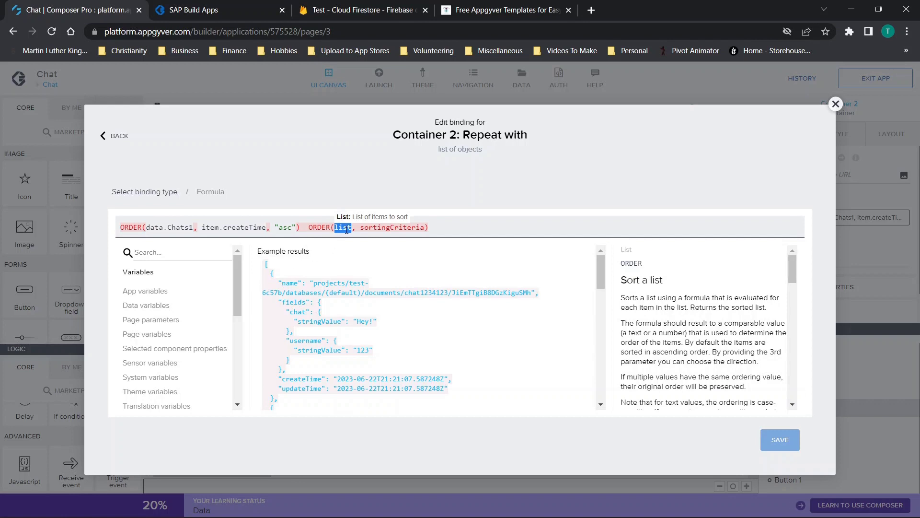
text(data)
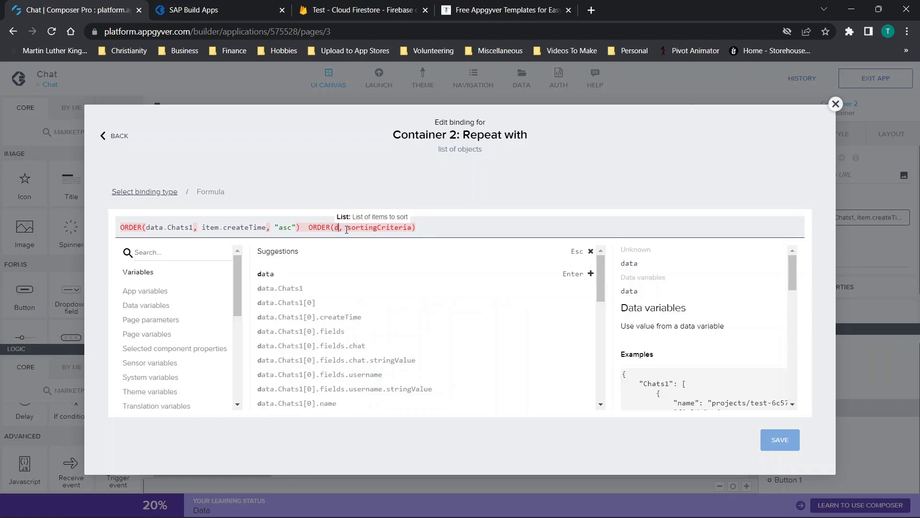
click(288, 289)
click(436, 226)
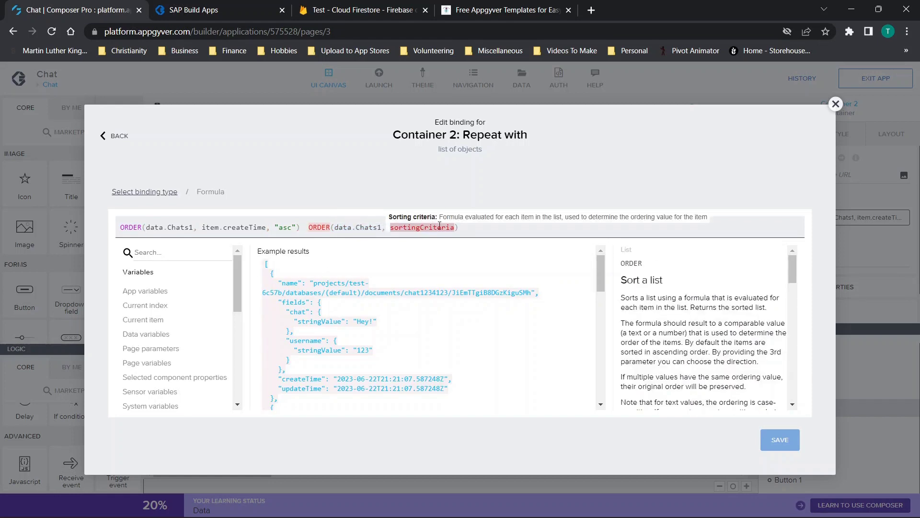
drag(455, 227, 392, 226)
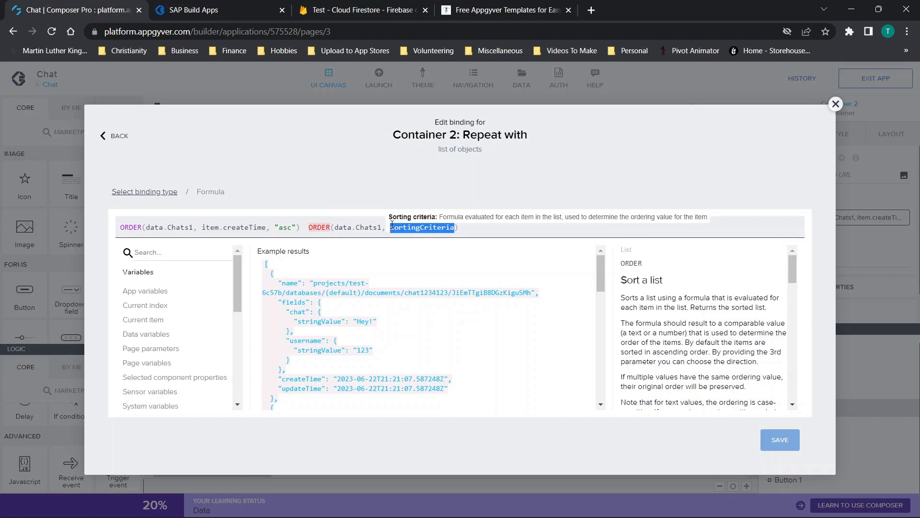
text(asc)
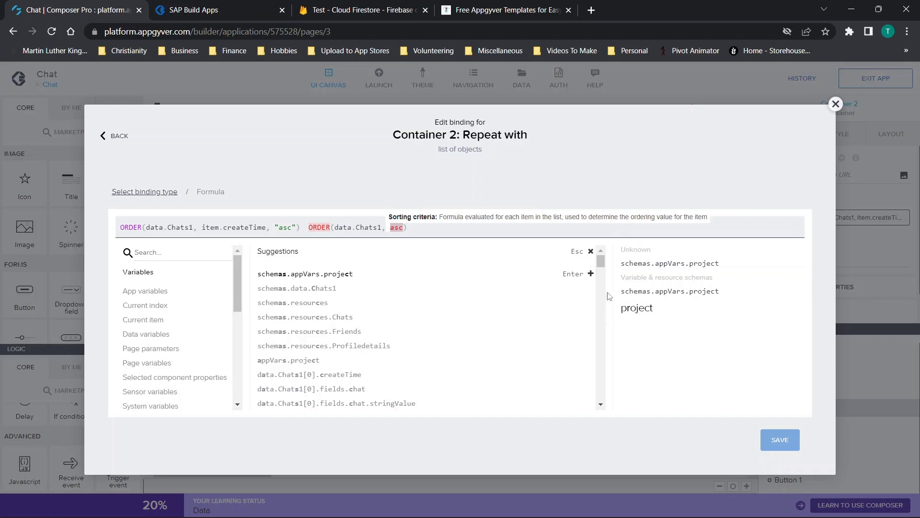
click(836, 103)
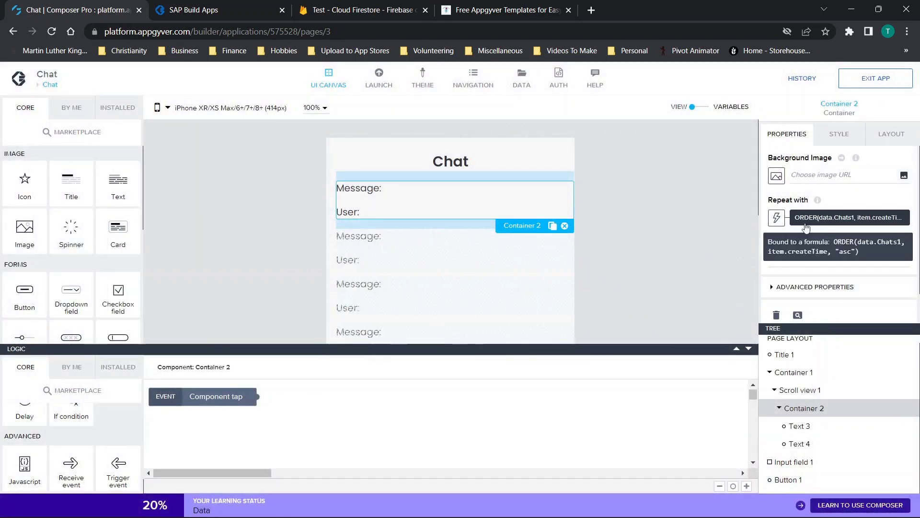
Reopen Container 2's Repeat with formula, examine its item.createTime and "asc" arguments, and close it without saving
click(849, 217)
drag(205, 226, 269, 227)
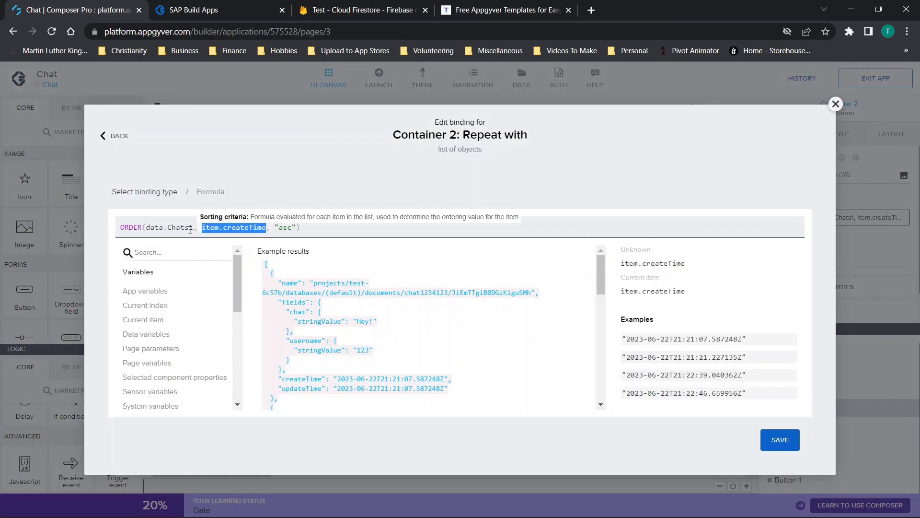
drag(146, 227, 300, 227)
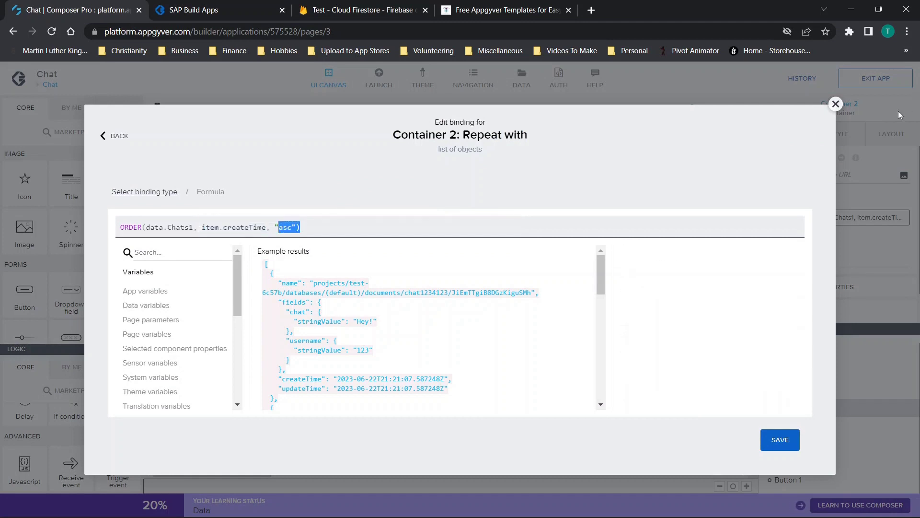
click(836, 105)
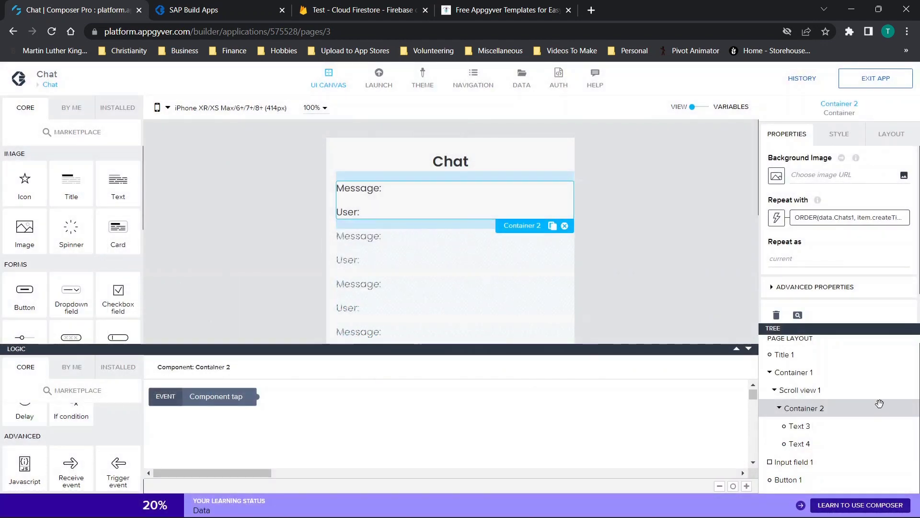
Inspect the Content formula of Text 3, which joins "Message: " with the repeated item's chat value, and close it
click(809, 425)
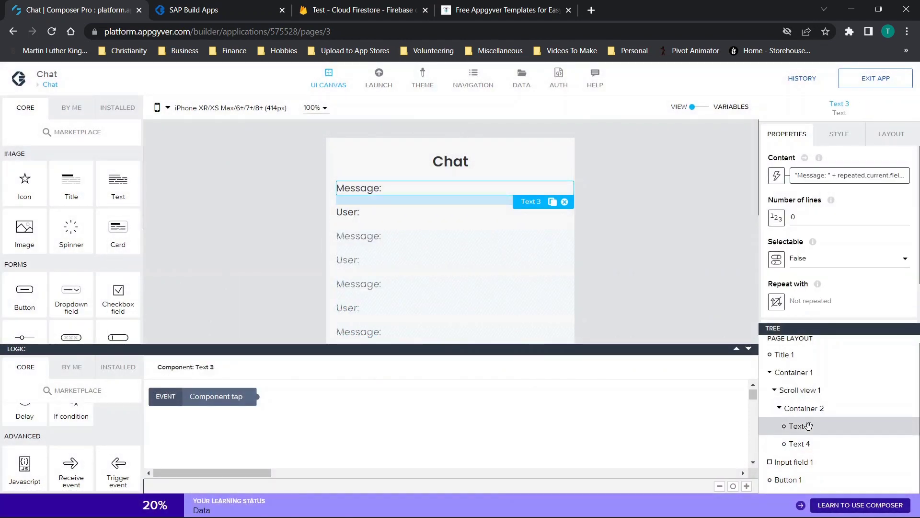
click(777, 177)
click(625, 260)
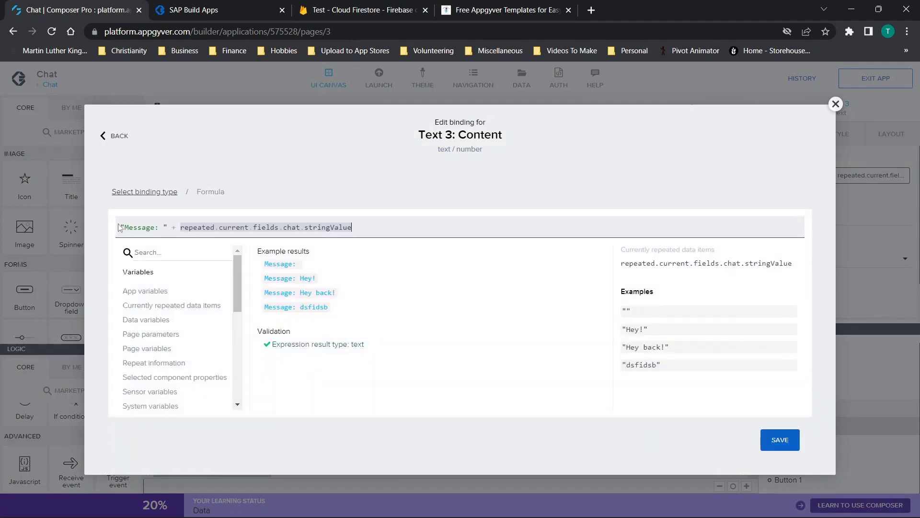
drag(120, 228, 416, 225)
click(411, 226)
click(836, 103)
Inspect the Content formula of Text 4, which joins "User: " with the repeated item's username value, and look over the page layout
click(494, 211)
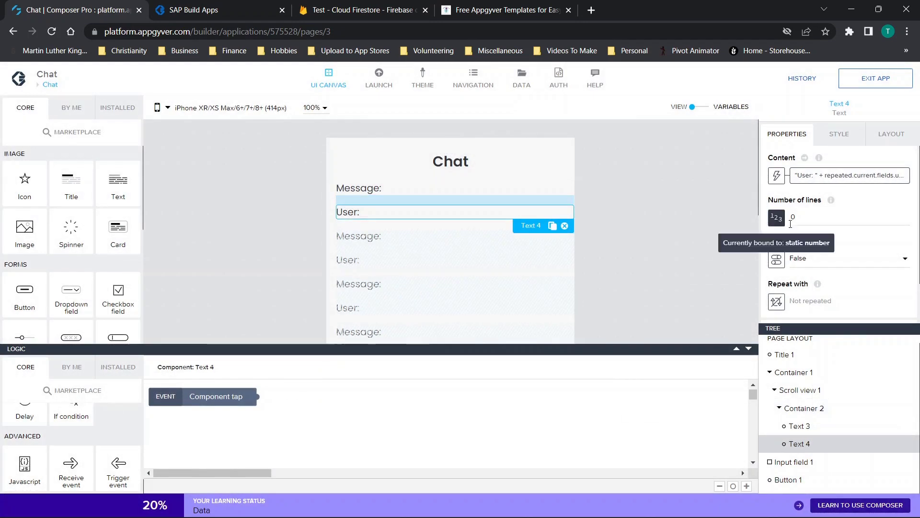
click(776, 175)
click(618, 254)
click(287, 288)
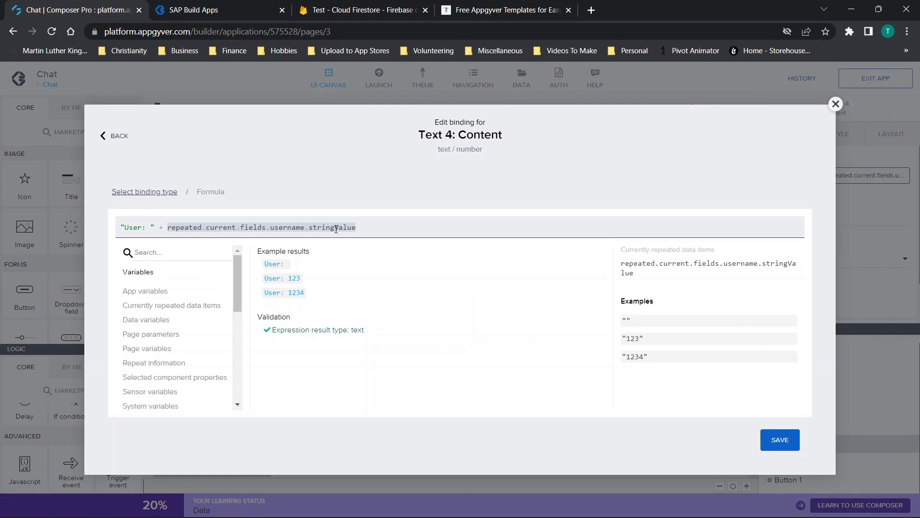
click(836, 104)
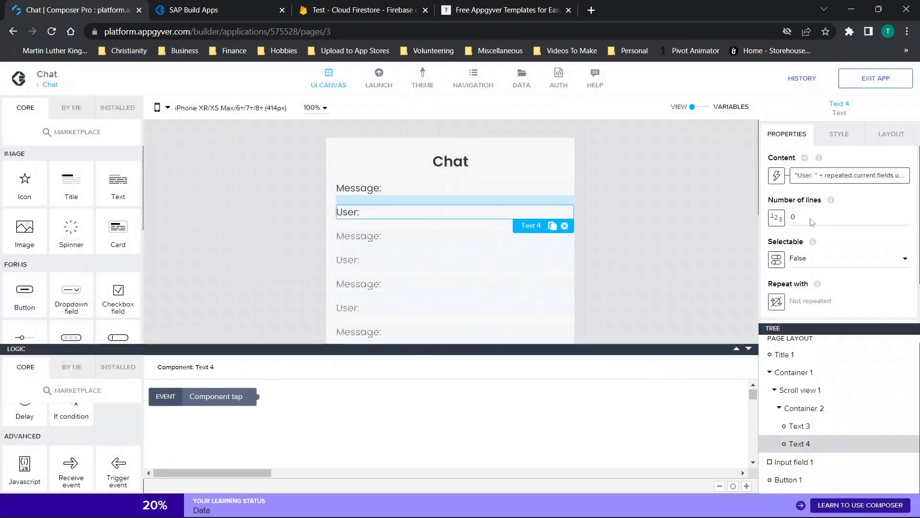
scroll(614, 283, down, 1)
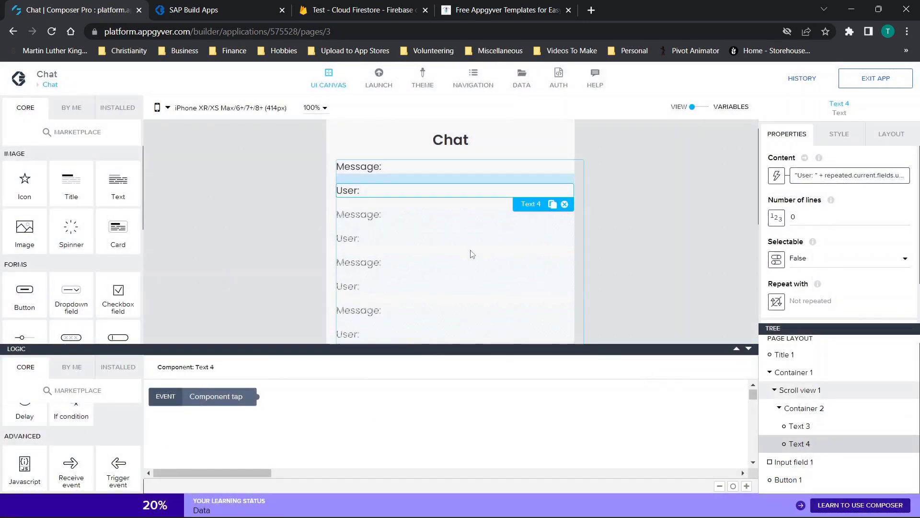
scroll(426, 199, down, 3)
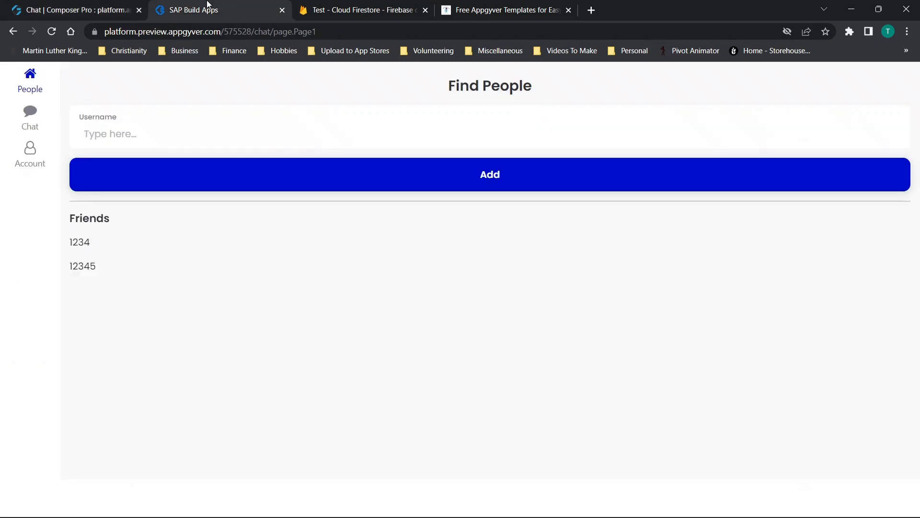
Switch to the app preview and compare the conversations opened from the two entries in the Friends list
click(208, 9)
click(85, 268)
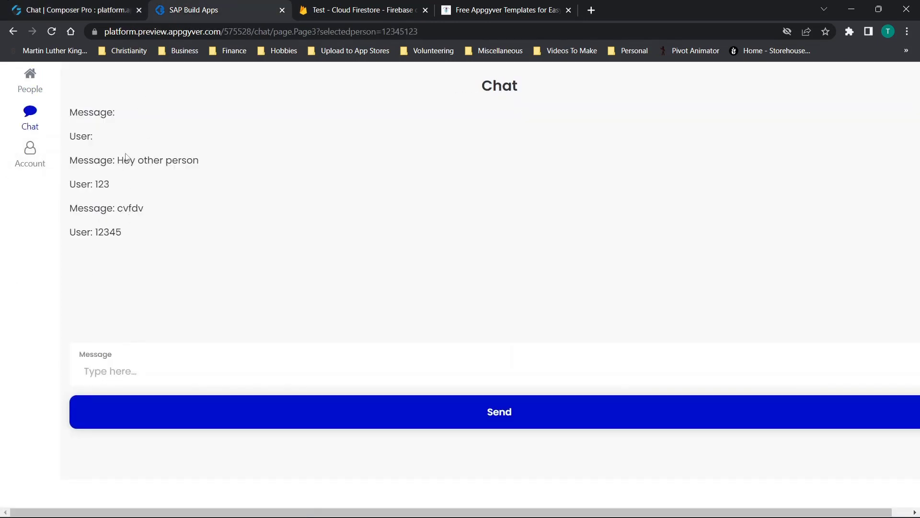
click(30, 80)
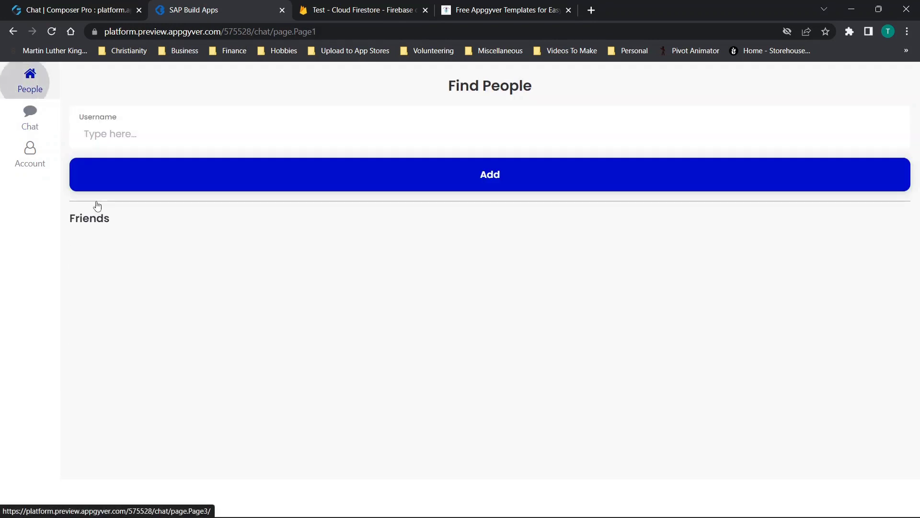
click(87, 243)
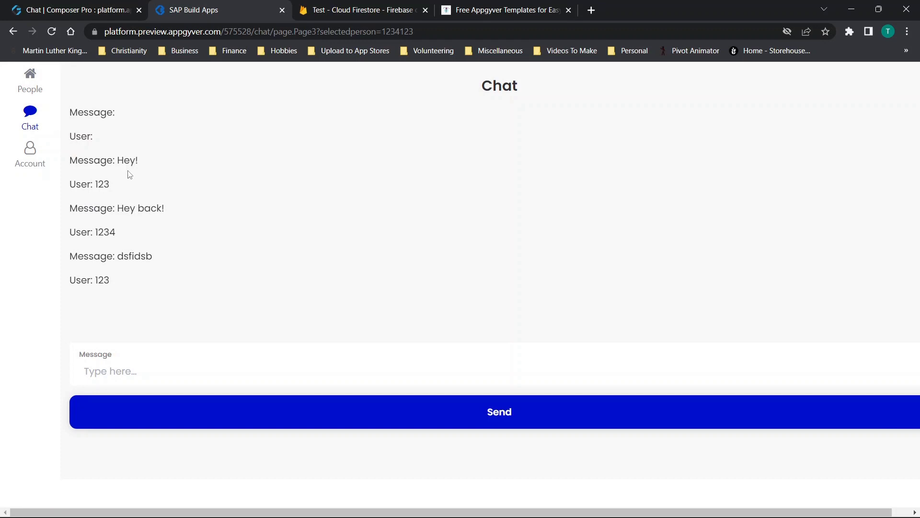
click(30, 77)
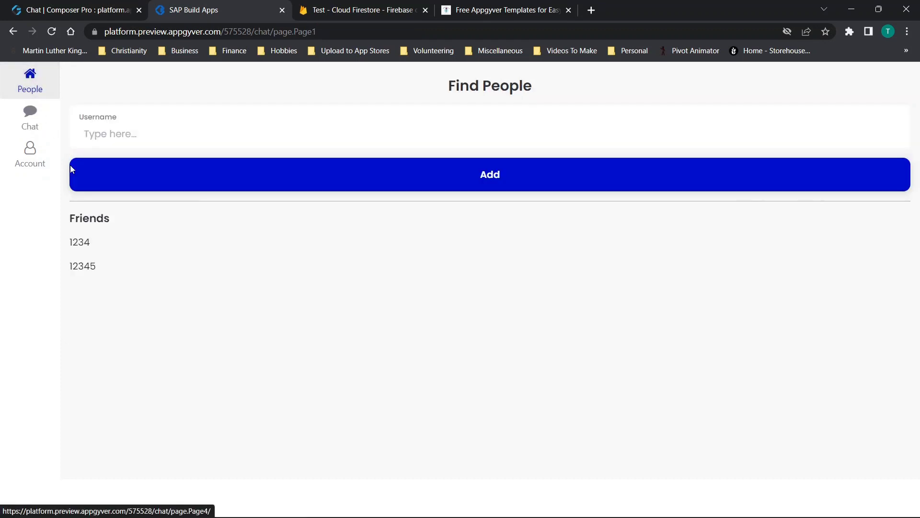
click(84, 266)
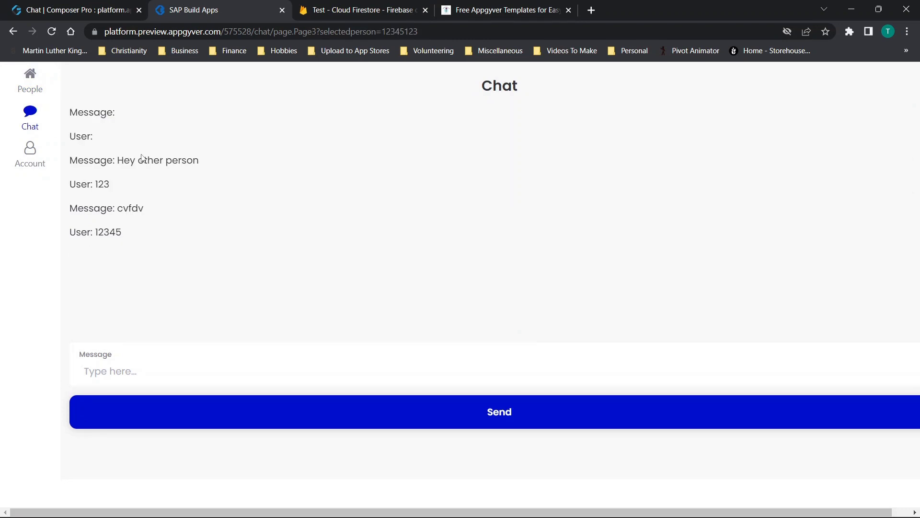
View the preview's Chat page without a selected friend and return to the Chat page in Composer Pro
click(30, 78)
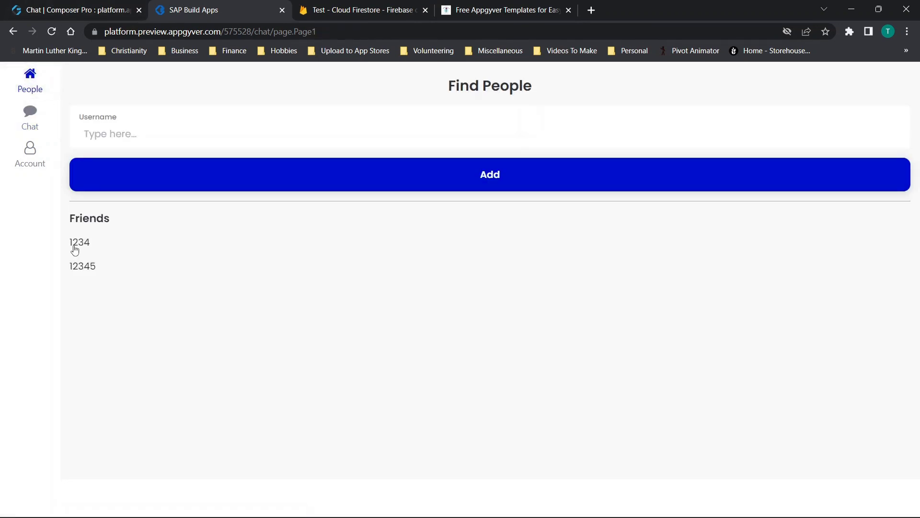
click(30, 118)
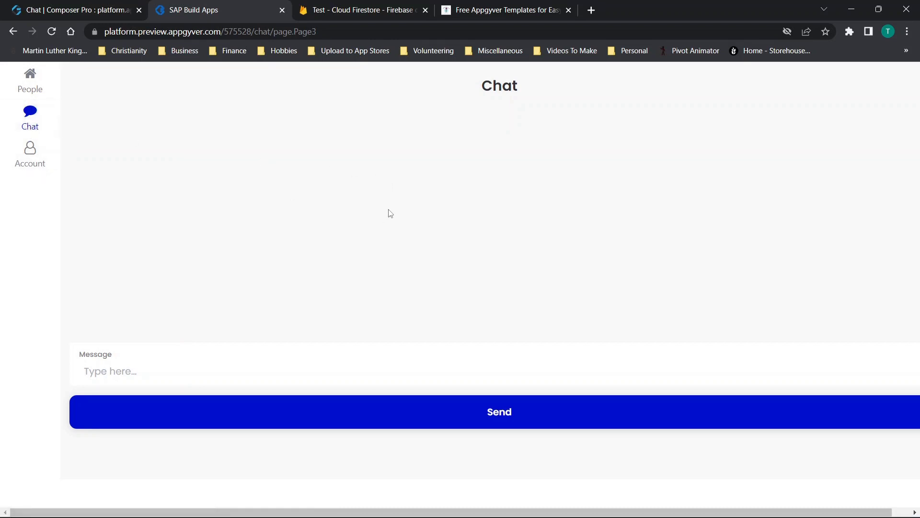
click(129, 5)
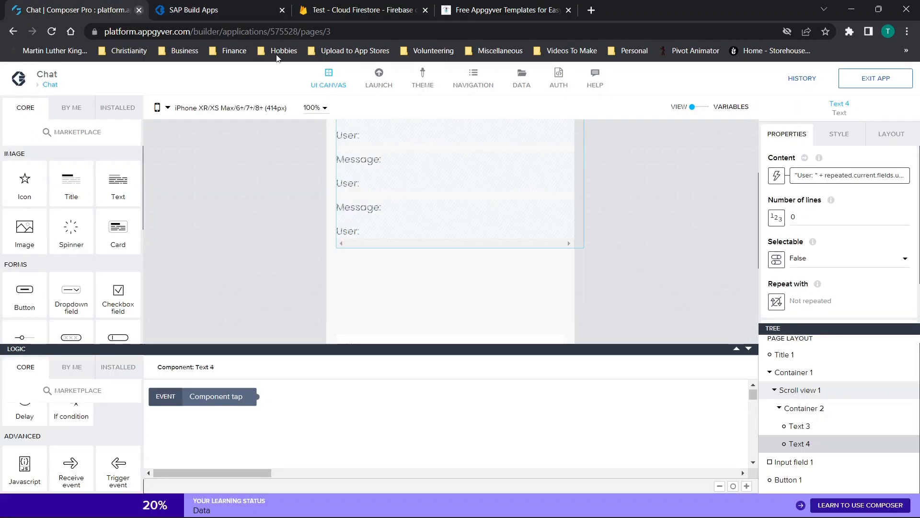